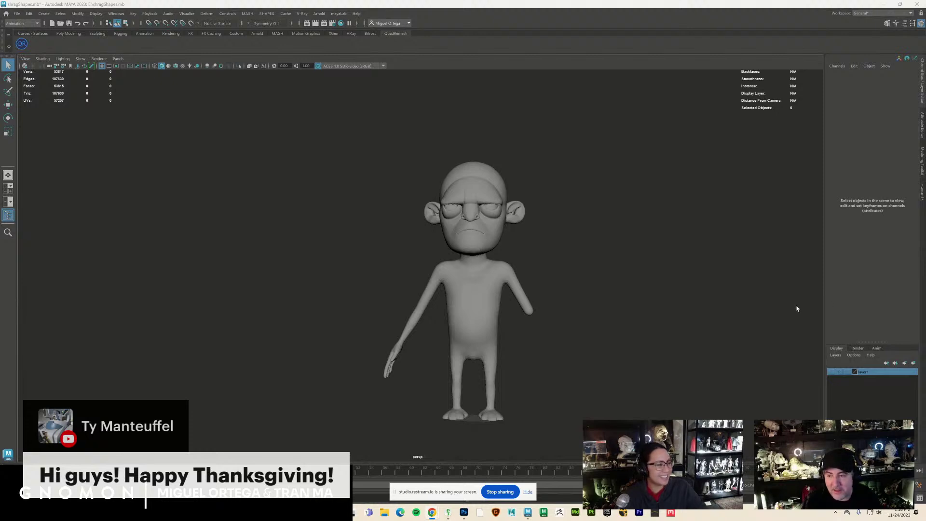
- Examine the grey character model from the front and at an angle, both close up on the head and at full height
left_click_drag(695, 275, 622, 280, "alt")
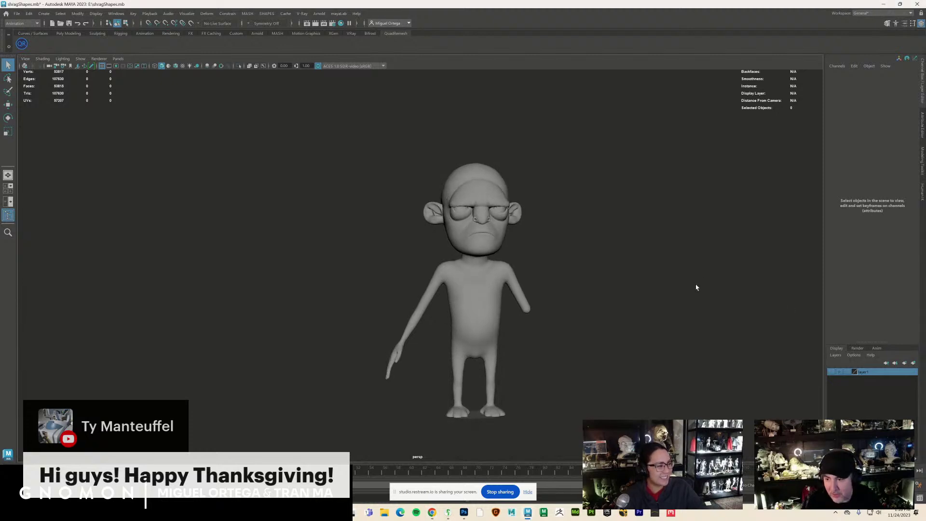
right_click_drag(633, 293, 698, 323, "alt")
middle_click_drag(662, 304, 617, 304, "alt")
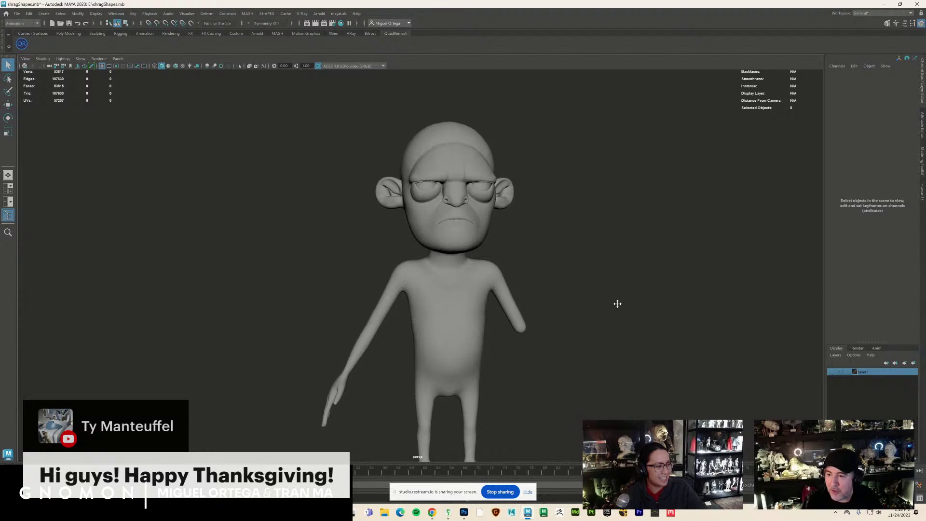
left_click_drag(532, 291, 585, 319, "alt")
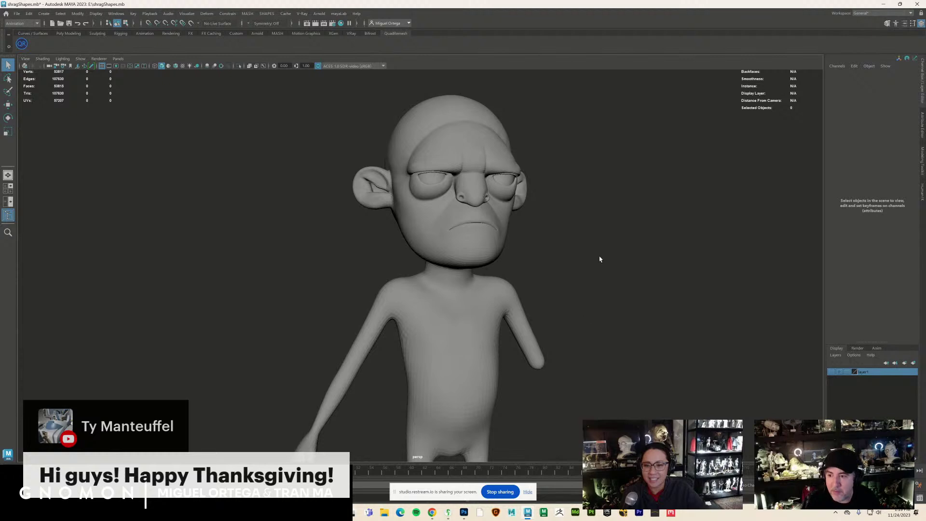
left_click_drag(578, 284, 590, 335, "alt")
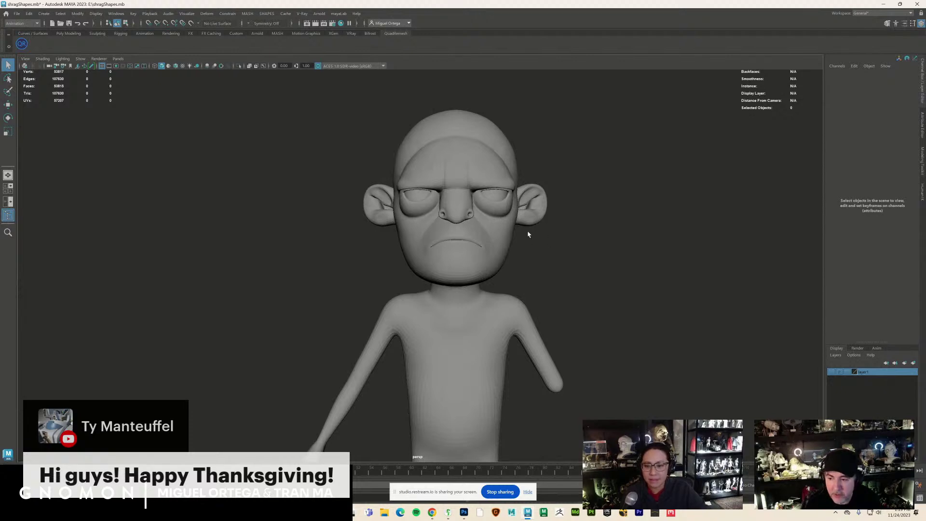
scroll(542, 300, "down", 5)
mouse_move(443, 281)
left_mouse_down("alt")
mouse_move(415, 284)
mouse_move(449, 291)
left_mouse_up("alt")
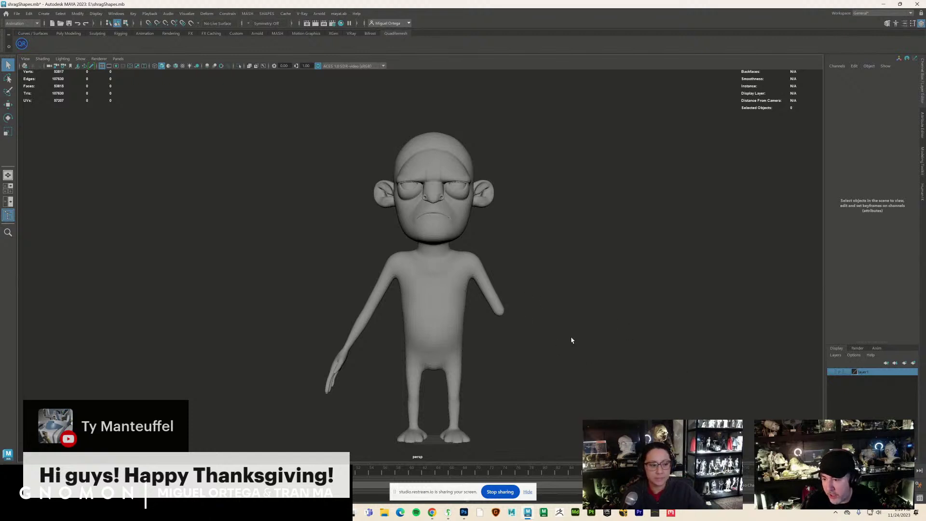
middle_click_drag(570, 339, 566, 337, "alt")
left_click_drag(502, 353, 487, 341, "alt")
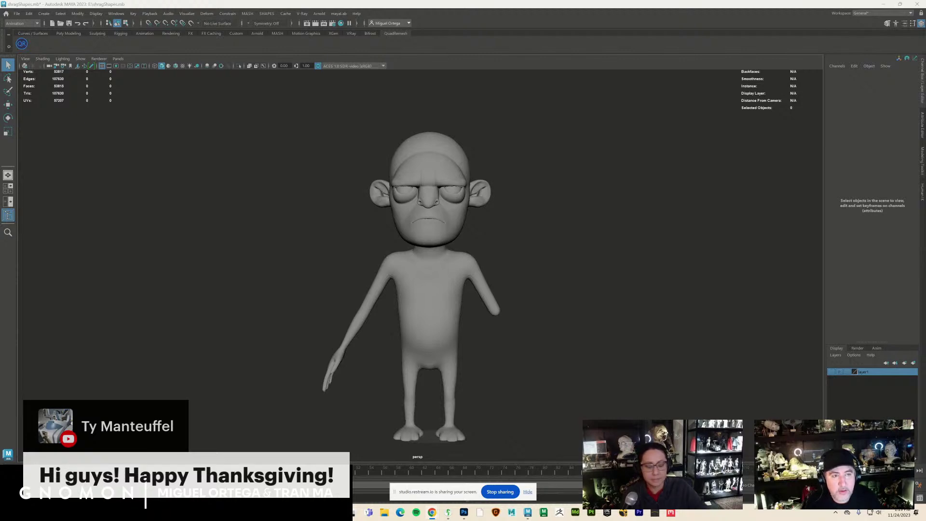
- Bring the Backstage browser window with The ThreadTempest job listing on screen and look over its voiceover roles and submission settings
left_click_drag(713, 92, 567, 36)
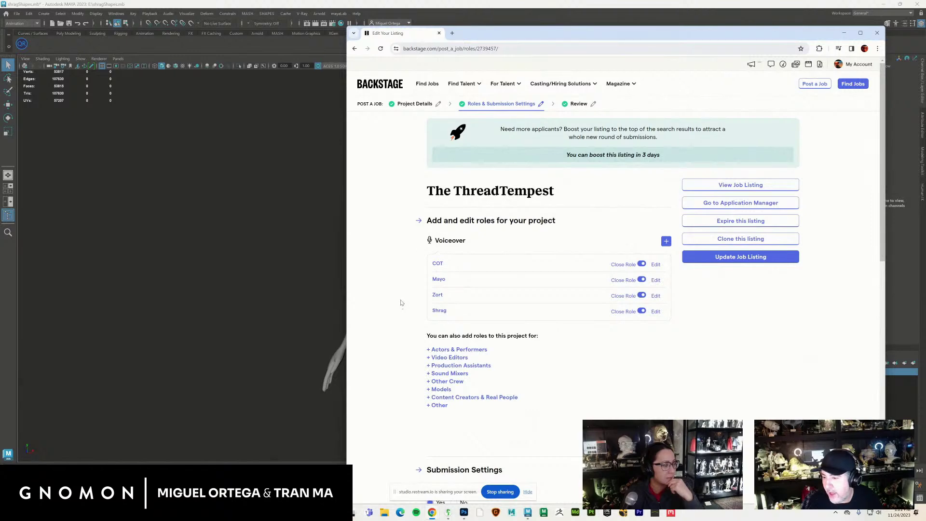
scroll(401, 304, "down", 2)
scroll(400, 302, "down", 3)
scroll(400, 302, "up", 4)
scroll(400, 302, "down", 6)
scroll(400, 303, "up", 6)
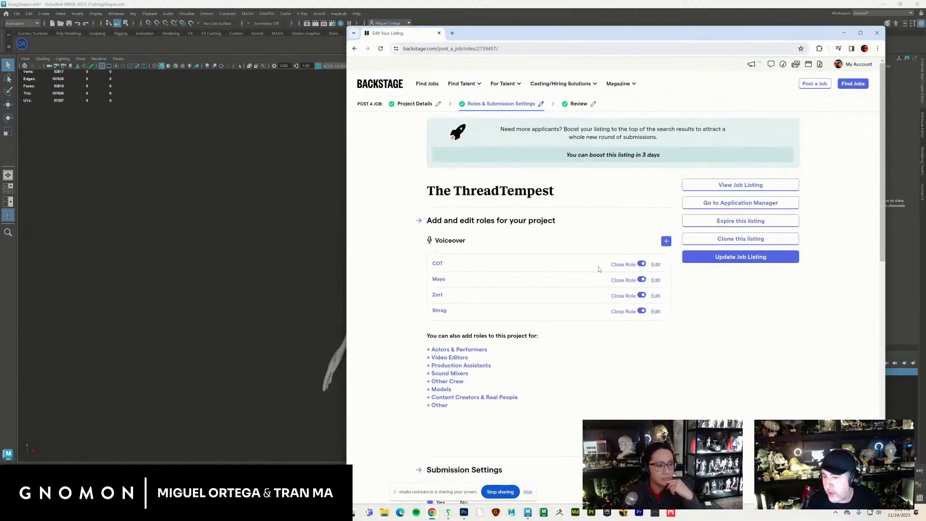
- Open the COT role for editing and review its language, voice style, gender, age and pre-screen settings
left_click(655, 264)
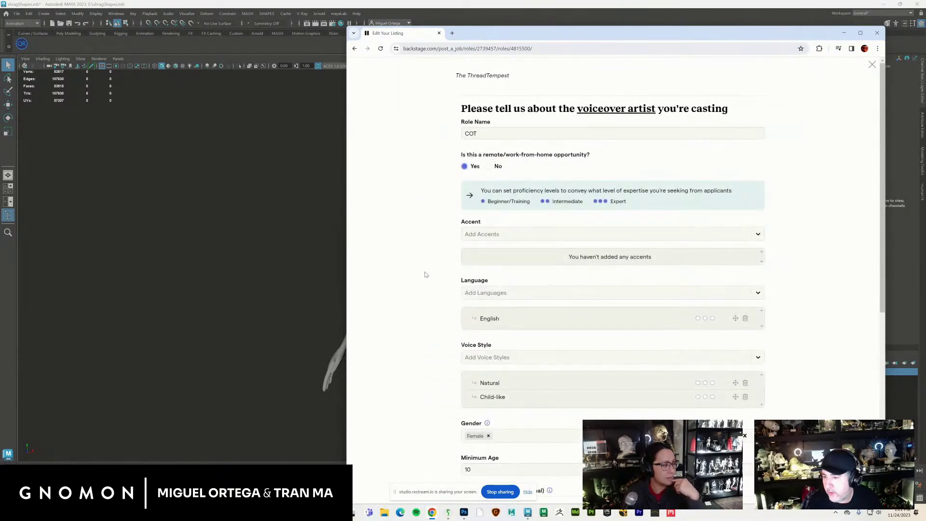
scroll(424, 273, "down", 4)
scroll(453, 290, "up", 1)
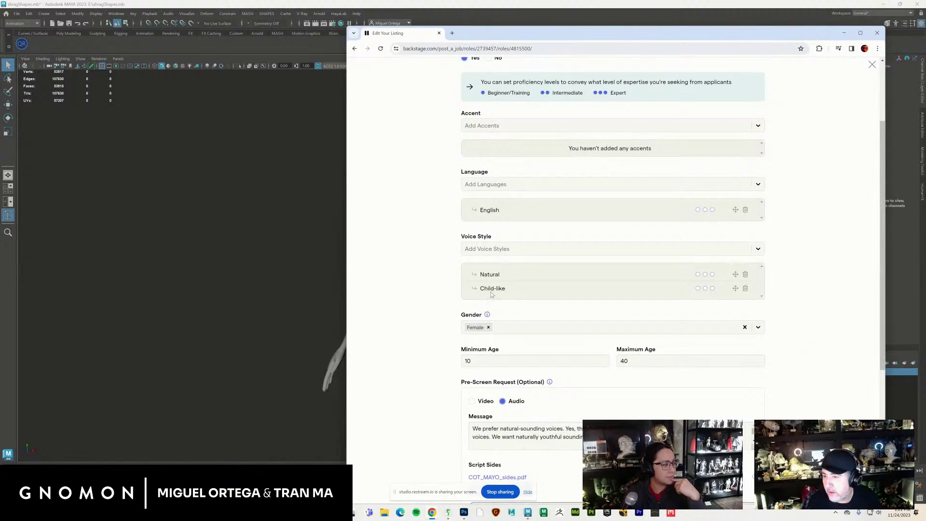
scroll(419, 289, "up", 2)
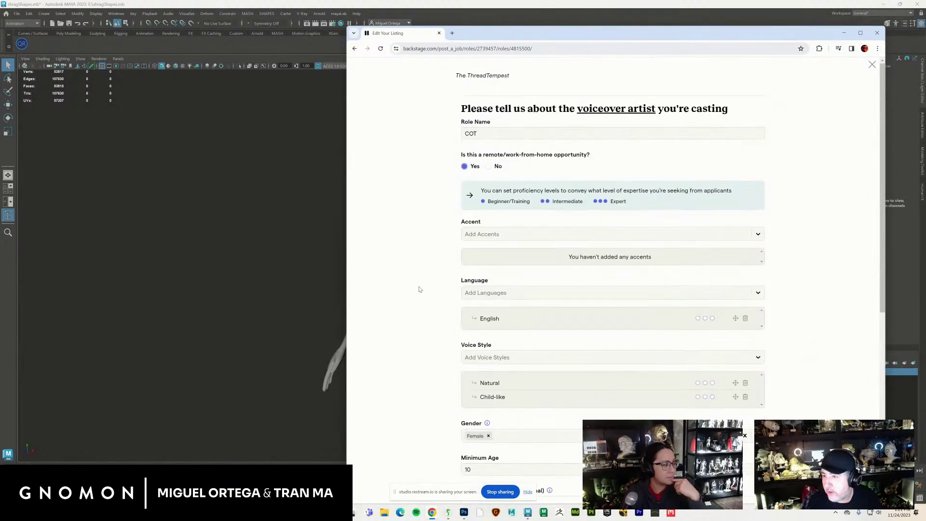
scroll(419, 289, "down", 2)
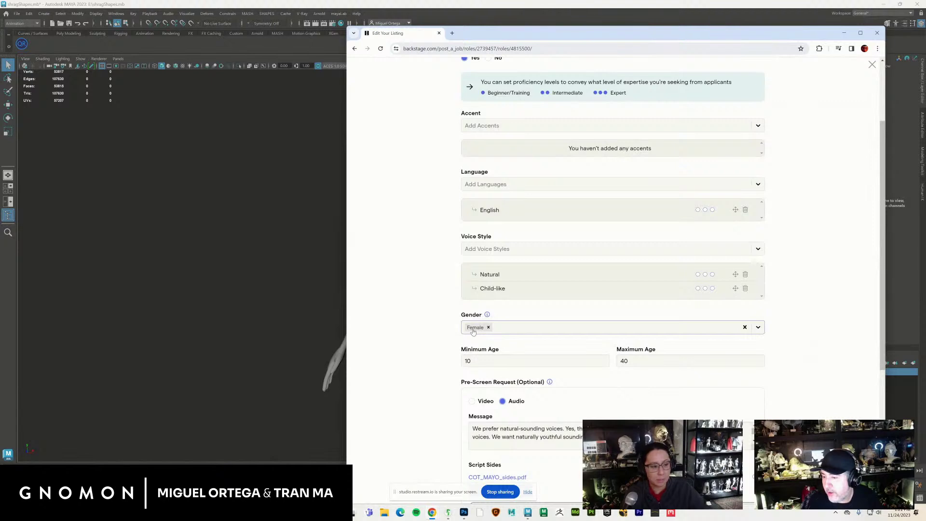
scroll(441, 334, "down", 2)
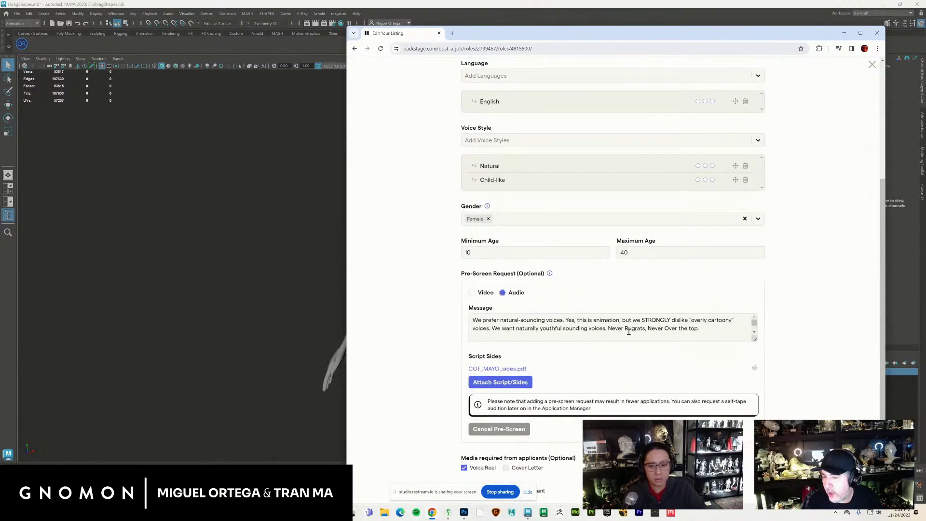
- Enlarge the pre-screen message box and read the audition instructions, highlighting the opening paragraph about natural-sounding voices
left_click_drag(754, 338, 754, 437)
left_click(788, 365)
scroll(790, 357, "down", 1)
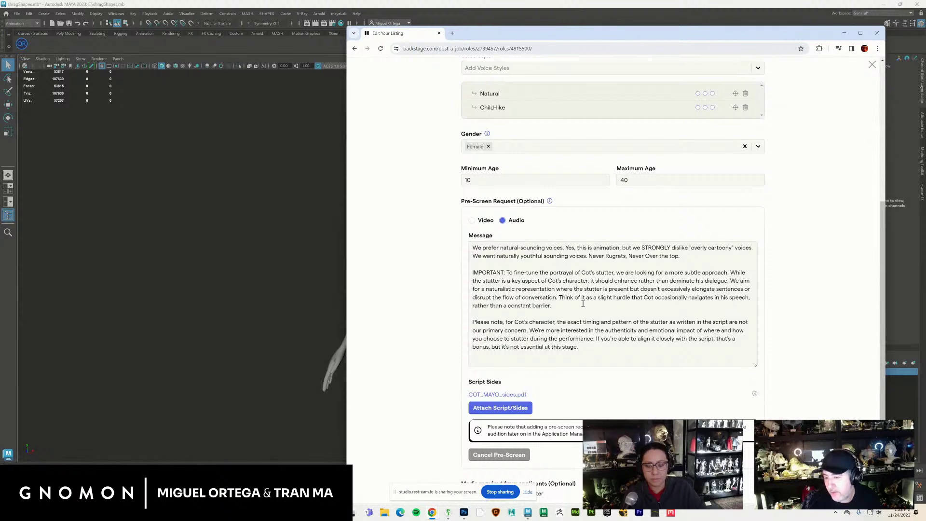
scroll(583, 304, "down", 1)
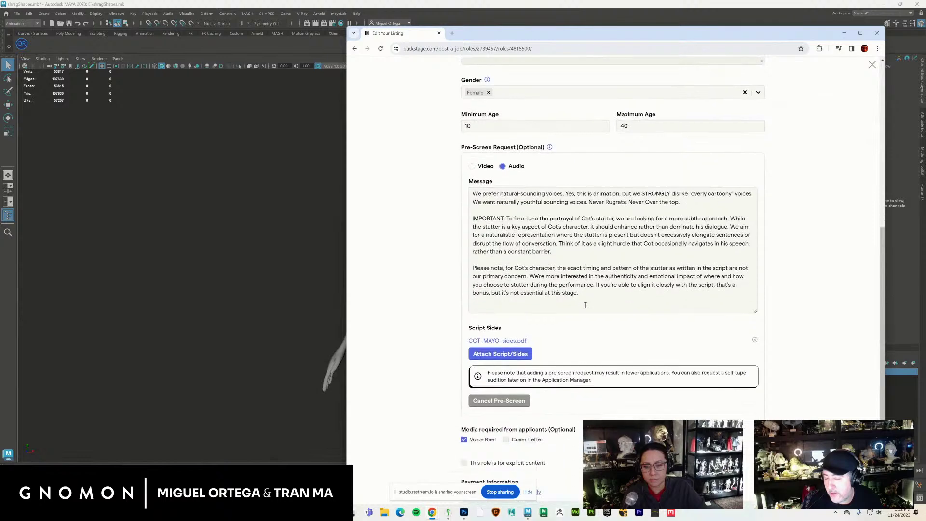
scroll(585, 305, "down", 1)
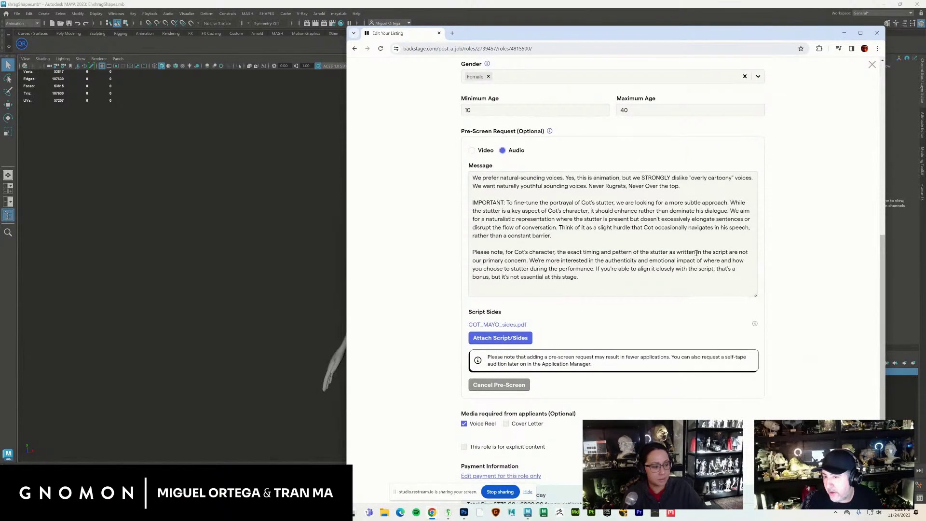
scroll(697, 252, "up", 2)
left_click_drag(679, 256, 442, 245)
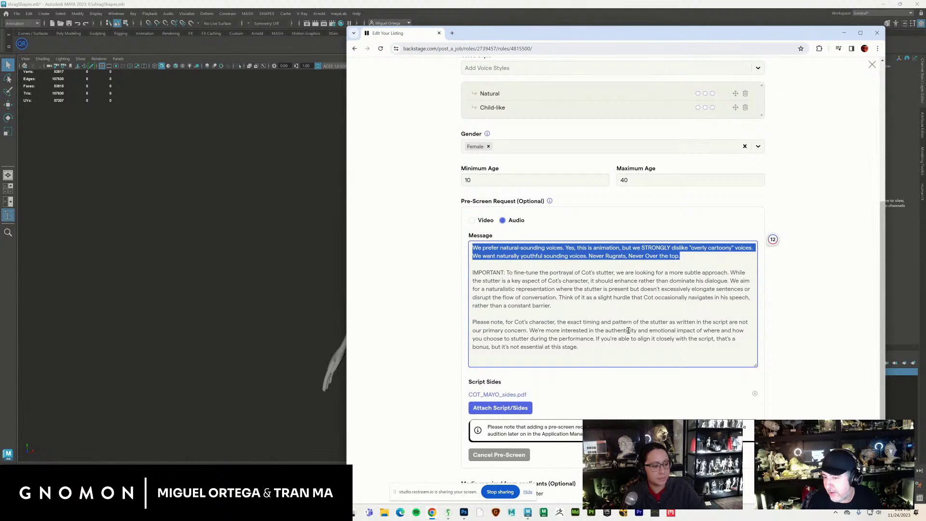
left_click(629, 328)
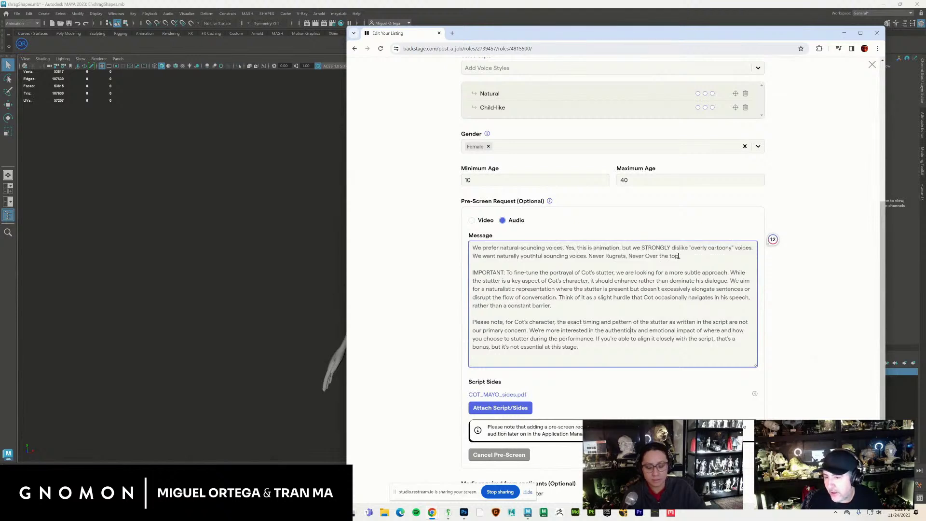
left_click_drag(682, 258, 470, 247)
left_click(842, 337)
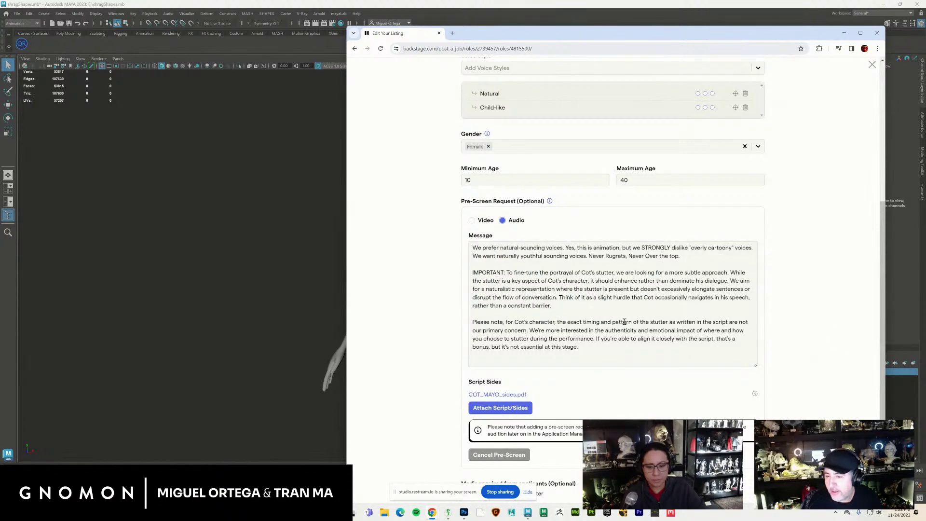
- Open the attached COT_MAYO_sides.pdf script, skim its pages and return to the role form
scroll(774, 309, "down", 5)
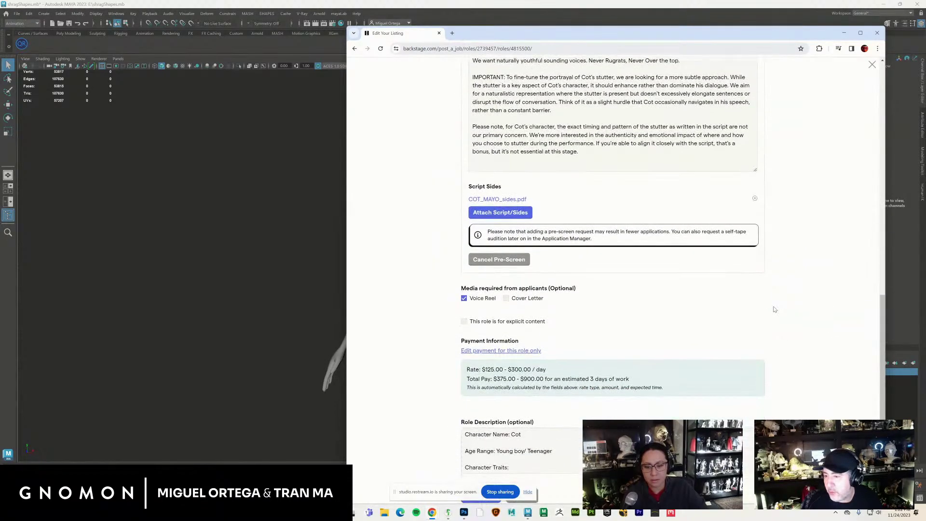
left_click(516, 200)
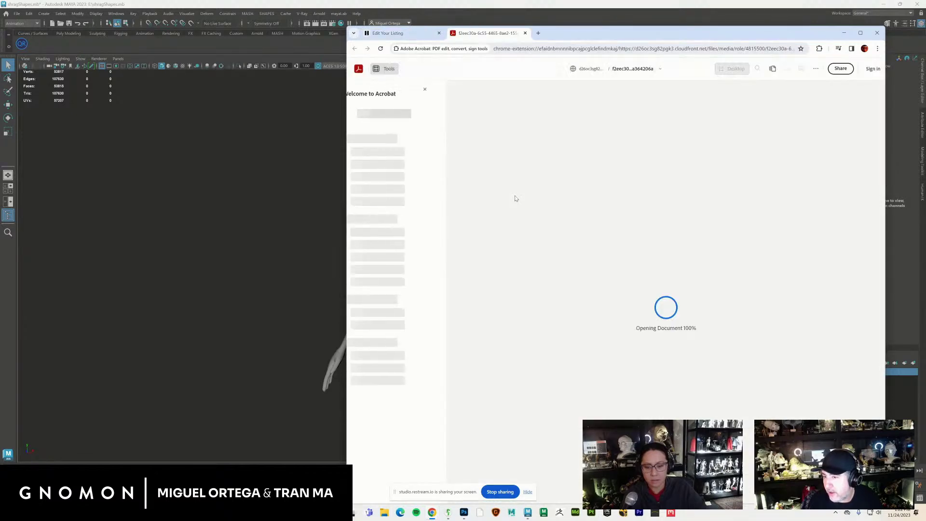
scroll(613, 265, "down", 6)
scroll(613, 266, "up", 6)
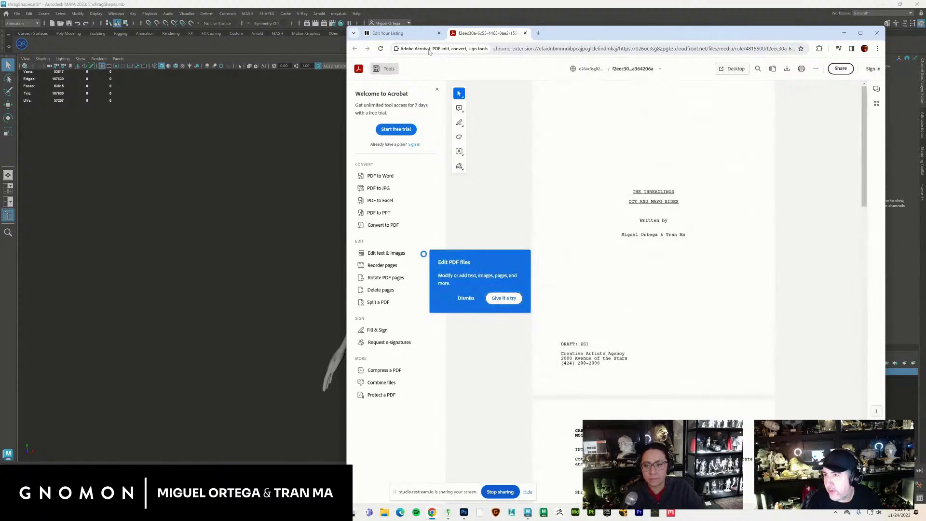
left_click(415, 33)
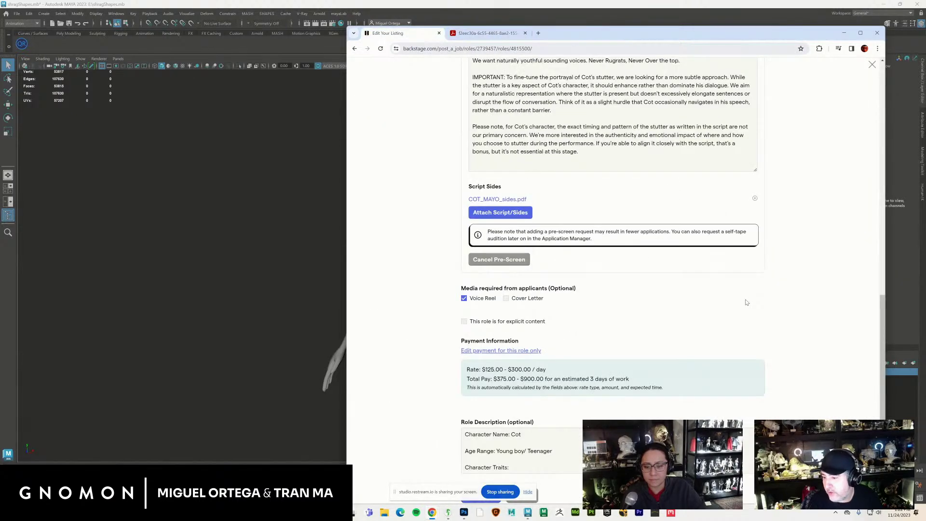
- Look back over the COT role form from the pre-screen message up to the voice settings, and minimize the browser window
scroll(746, 302, "up", 4)
scroll(589, 359, "down", 4)
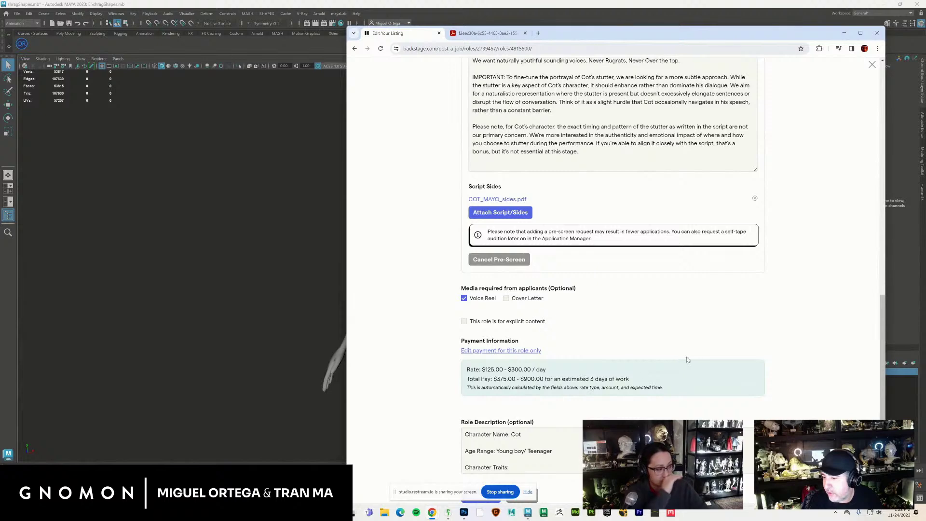
scroll(687, 360, "up", 4)
scroll(687, 360, "up", 5)
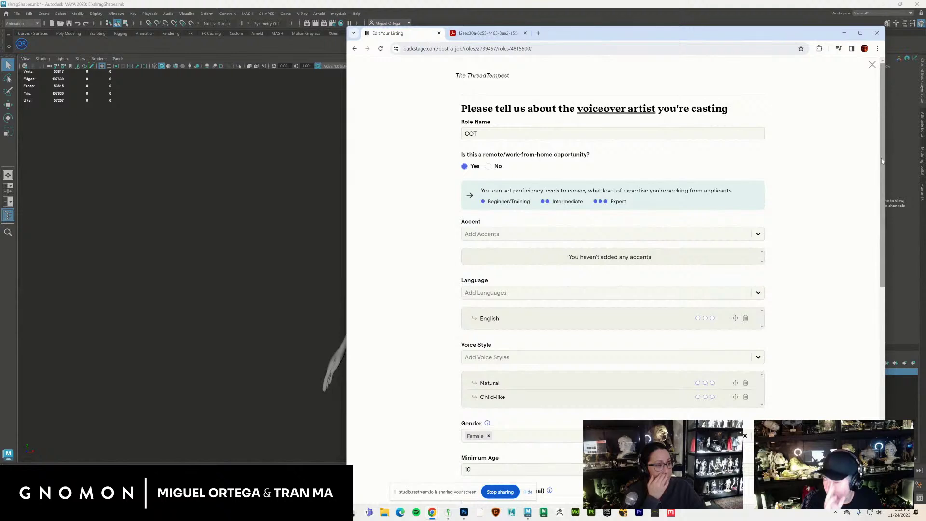
left_click_drag(881, 160, 883, 214)
left_click_drag(675, 38, 633, 36)
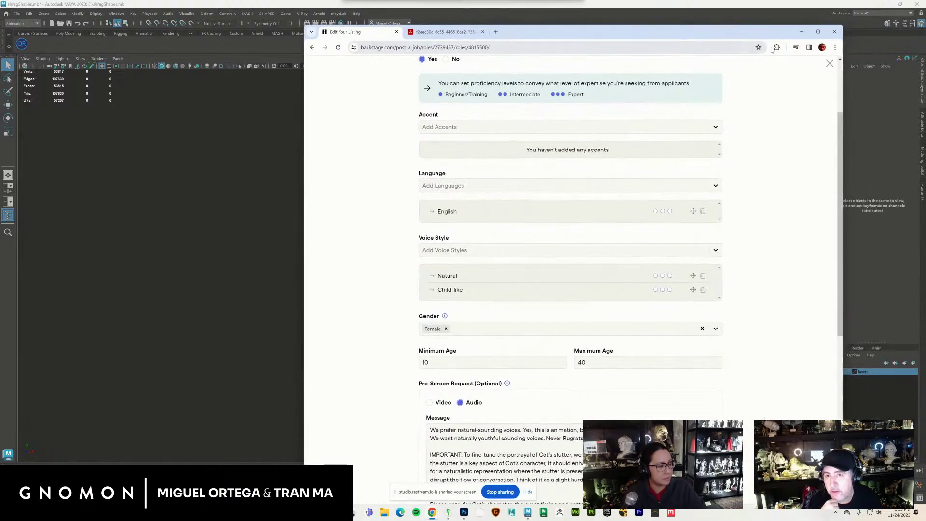
left_click(801, 32)
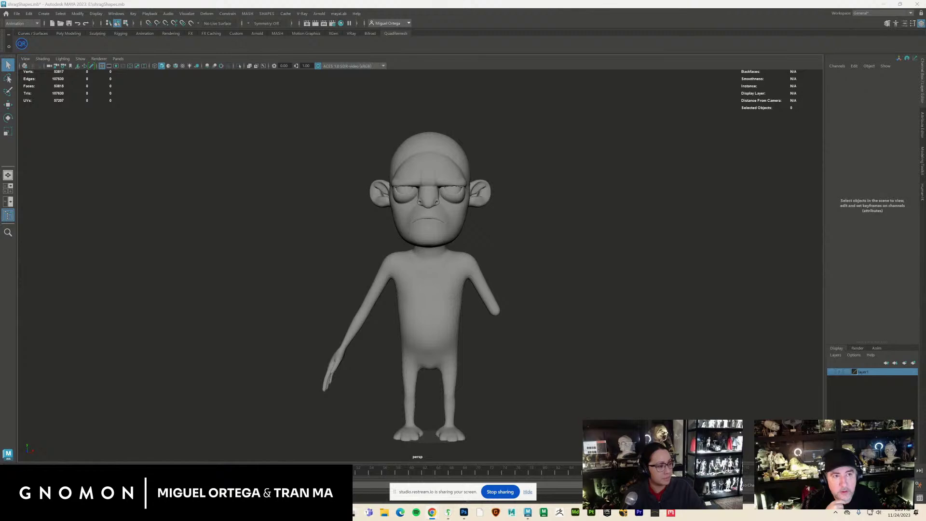
- Bring the Applicant Manager window for The ThreadTempest on screen and look through the unfiled pre-screen audio submissions and applicant filters
left_click_drag(925, 84, 517, 62)
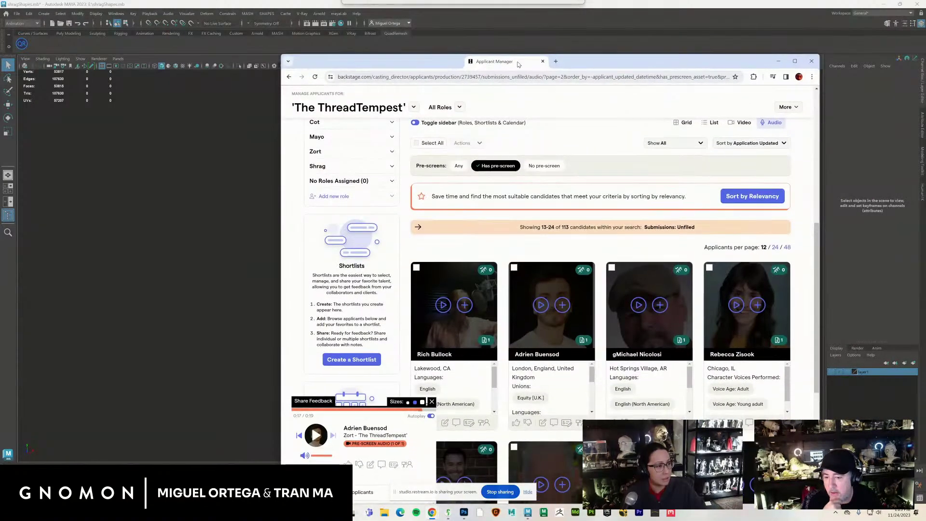
left_click_drag(816, 285, 837, 365)
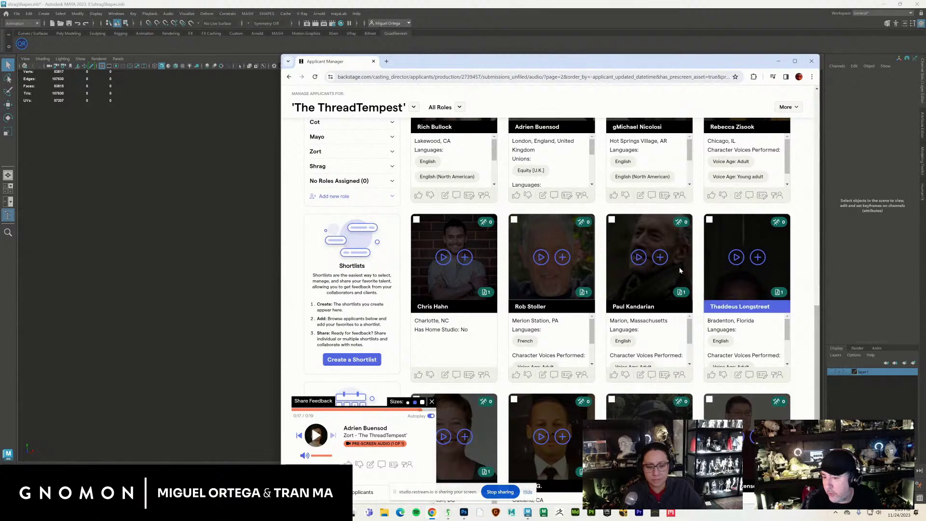
left_click_drag(815, 318, 817, 268)
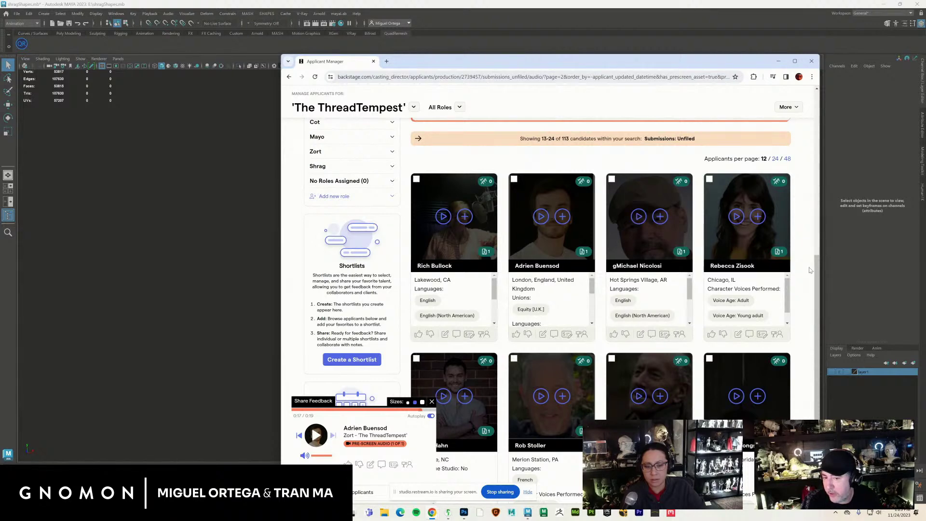
mouse_move(816, 265)
left_mouse_down()
mouse_move(827, 355)
mouse_move(831, 273)
left_mouse_up()
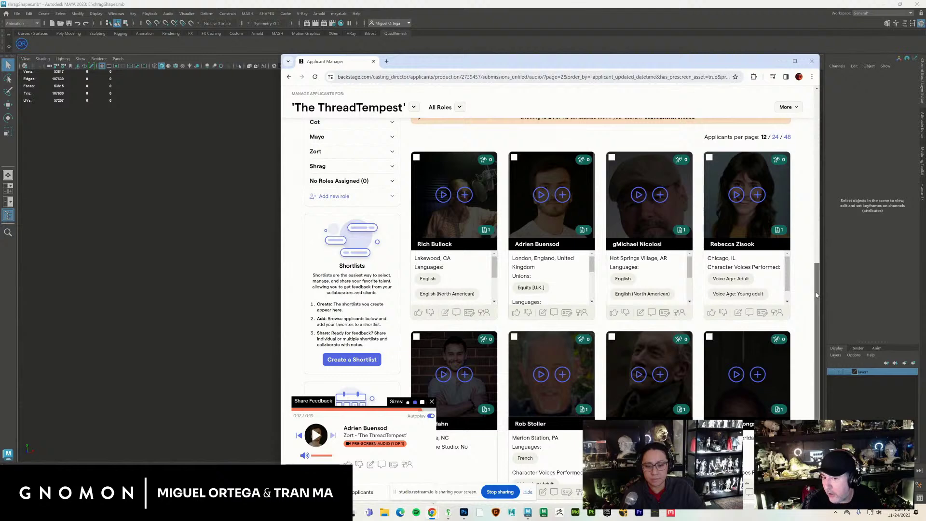
left_click_drag(816, 289, 824, 244)
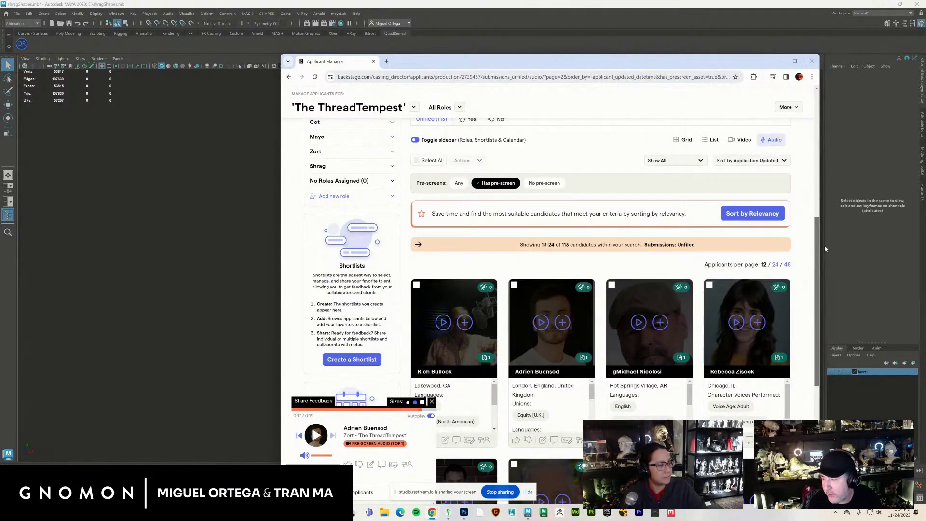
left_click_drag(823, 245, 825, 157)
scroll(614, 376, "down", 7)
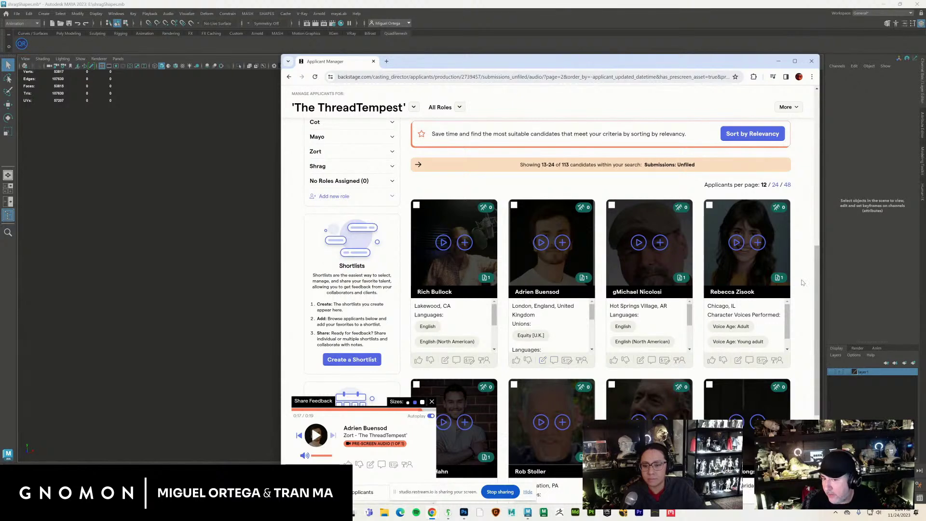
left_click_drag(819, 281, 829, 211)
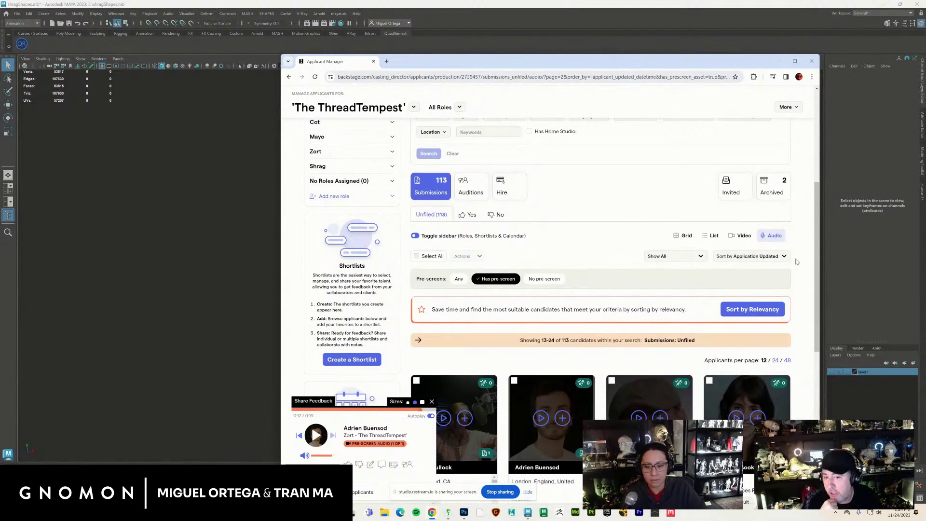
left_click_drag(815, 261, 819, 216)
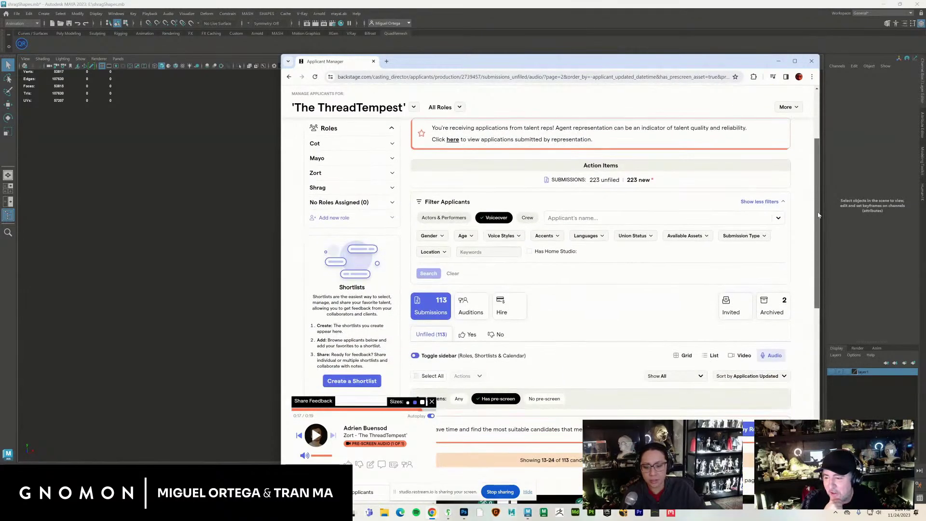
- Close the audio player and look through the pre-screen applicant cards on page 2 of the unfiled submissions
left_click(432, 402)
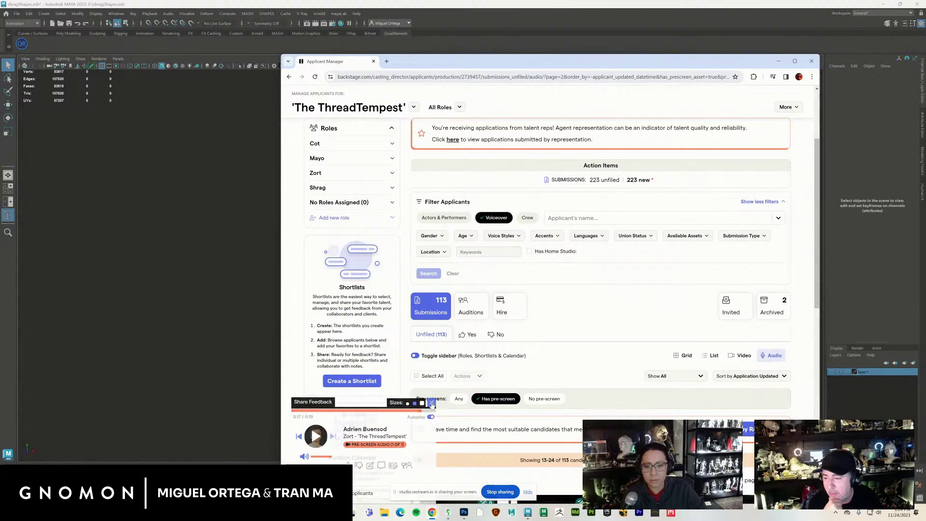
mouse_move(818, 220)
left_mouse_down()
mouse_move(821, 187)
mouse_move(808, 225)
left_mouse_up()
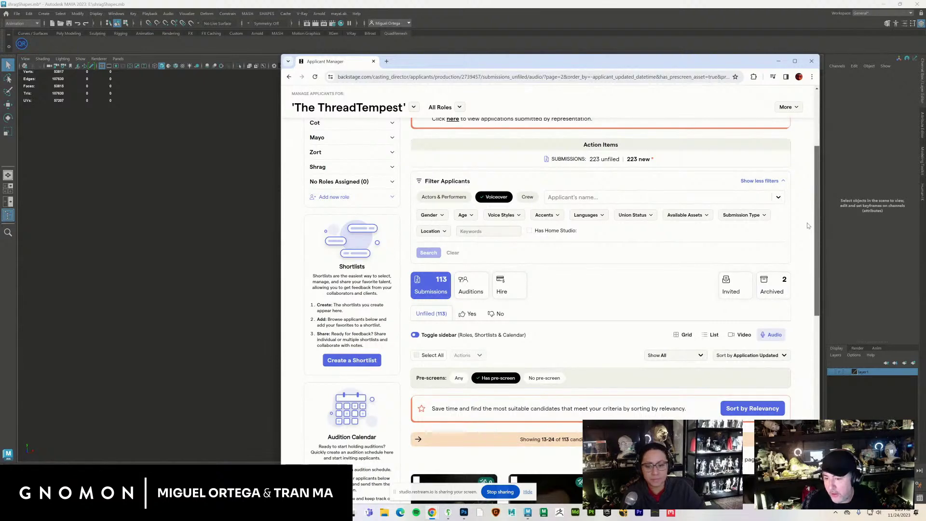
left_click_drag(808, 226, 803, 245)
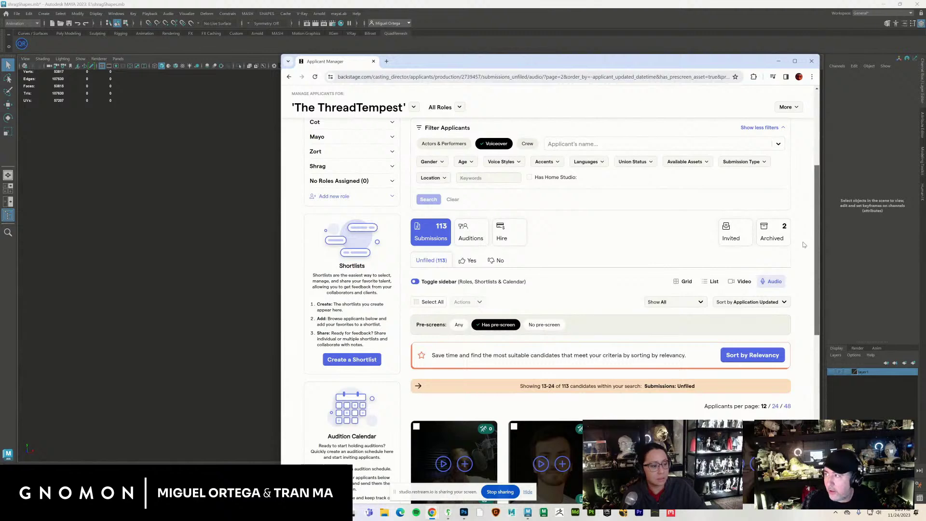
scroll(803, 242, "down", 1)
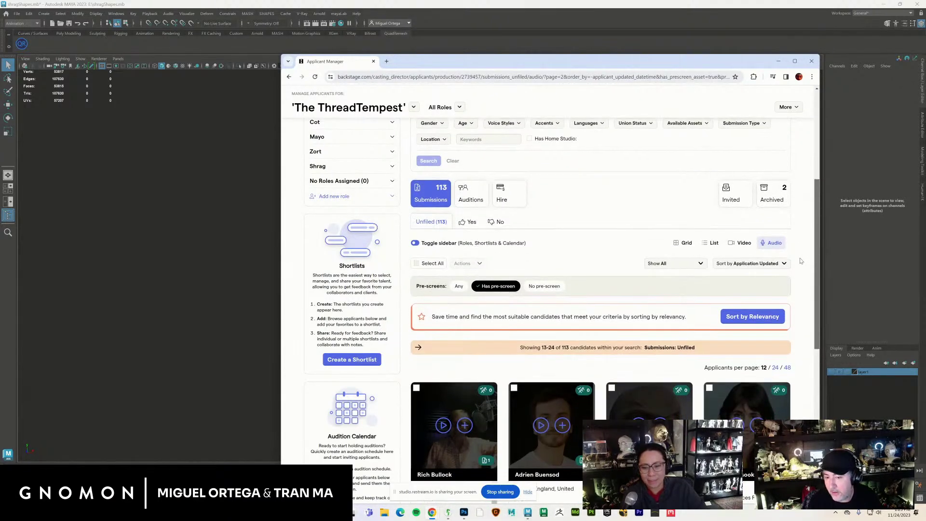
scroll(802, 289, "down", 2)
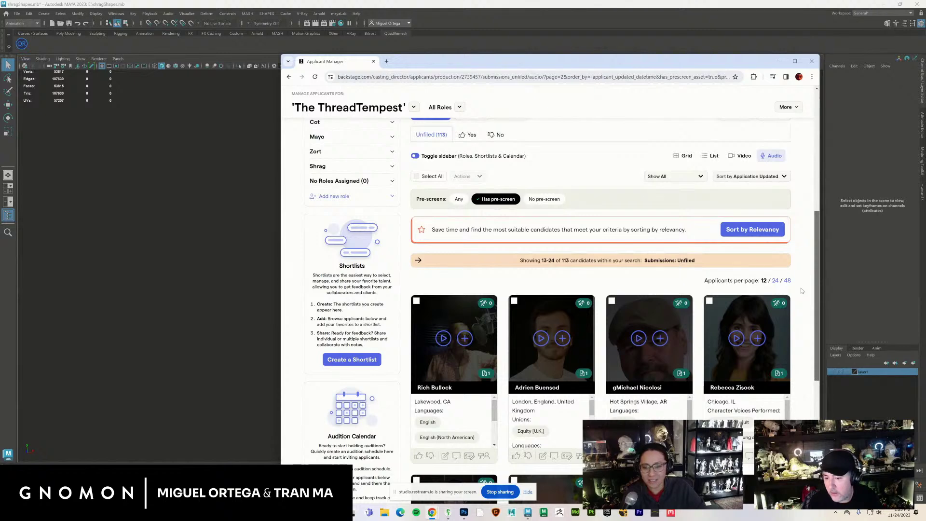
scroll(801, 290, "down", 5)
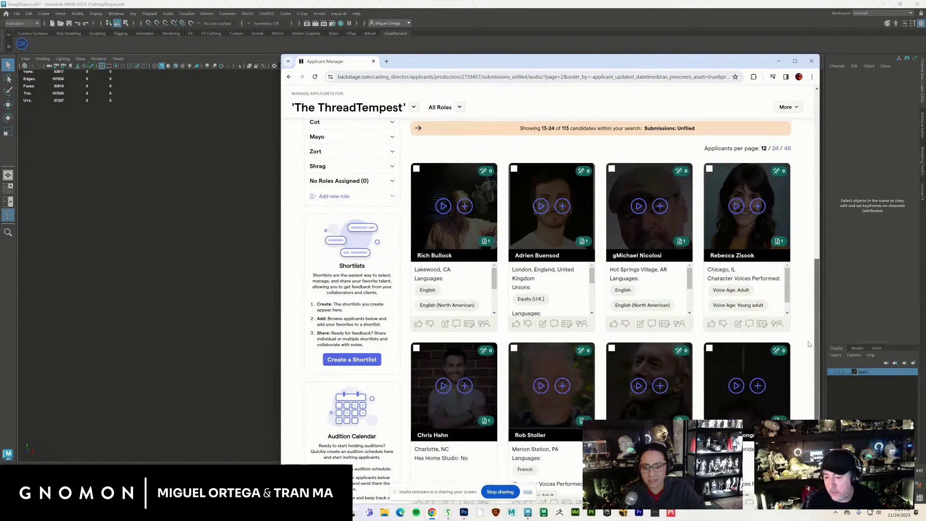
scroll(812, 377, "down", 3)
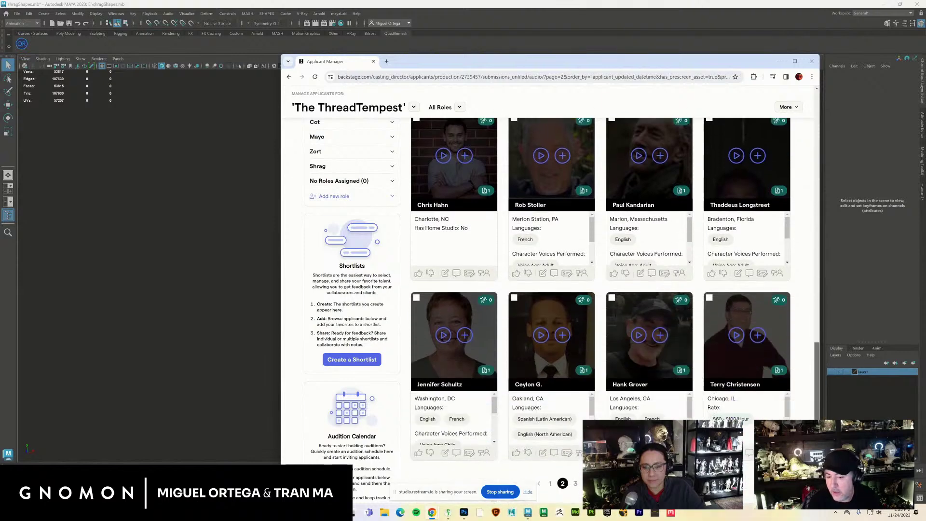
left_click_drag(817, 421, 831, 184)
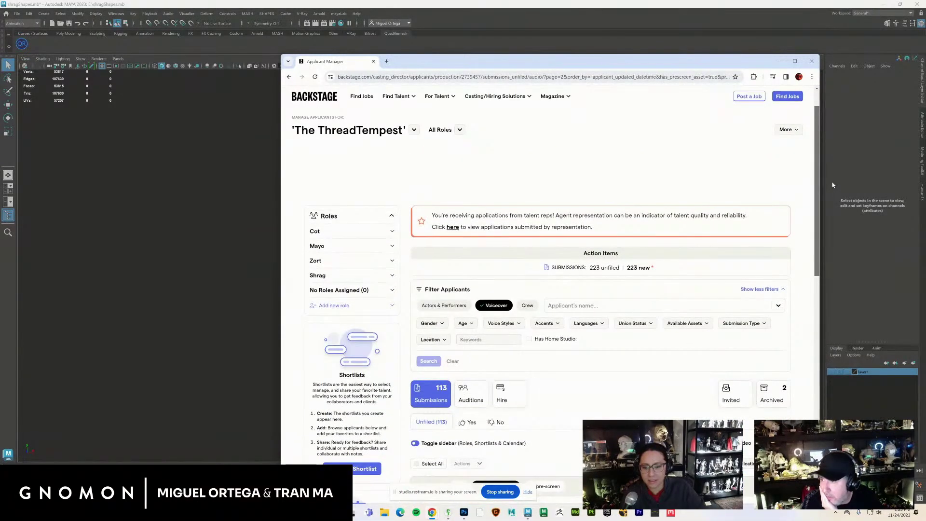
- Examine the role list, talent-rep notice, action items and voiceover filters for The ThreadTempest applicants
right_click(832, 182)
left_click(750, 169)
scroll(749, 168, "down", 2)
double_click(750, 172)
left_click_drag(817, 221, 817, 184)
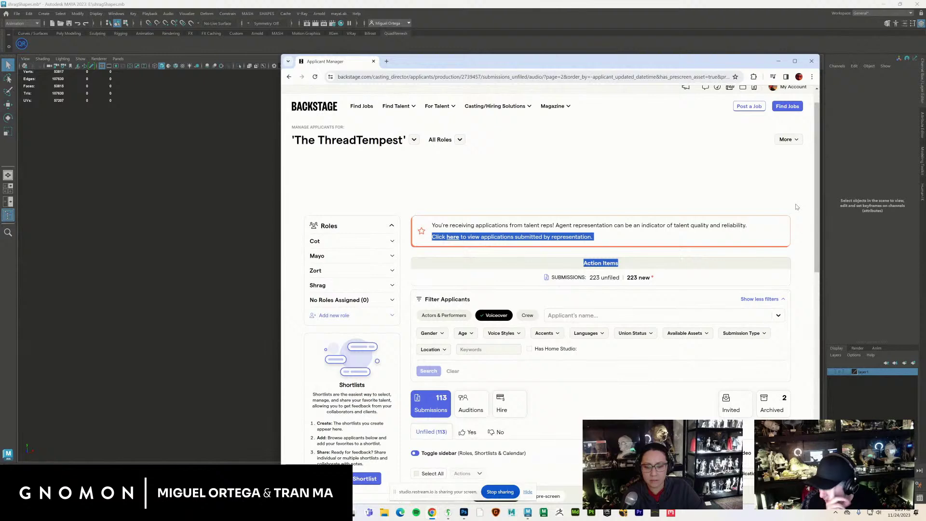
left_click_drag(817, 215, 818, 313)
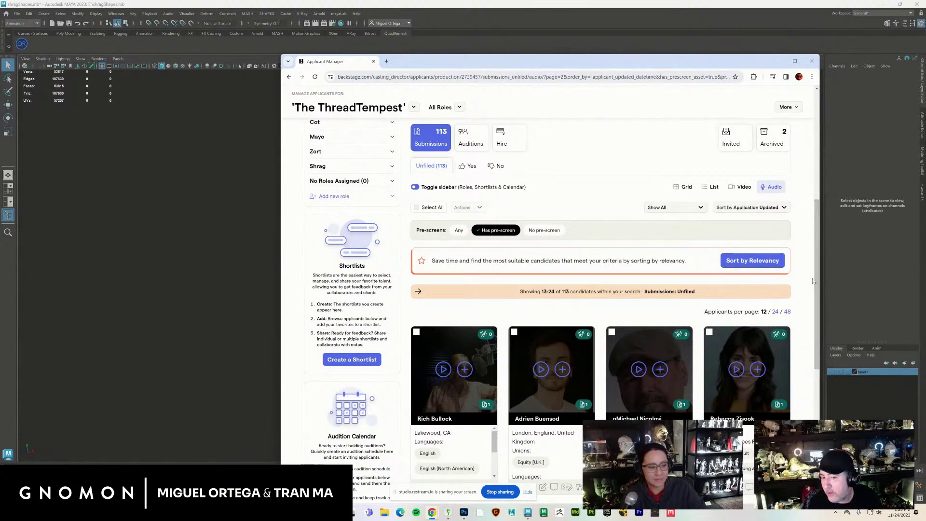
left_click_drag(816, 273, 817, 204)
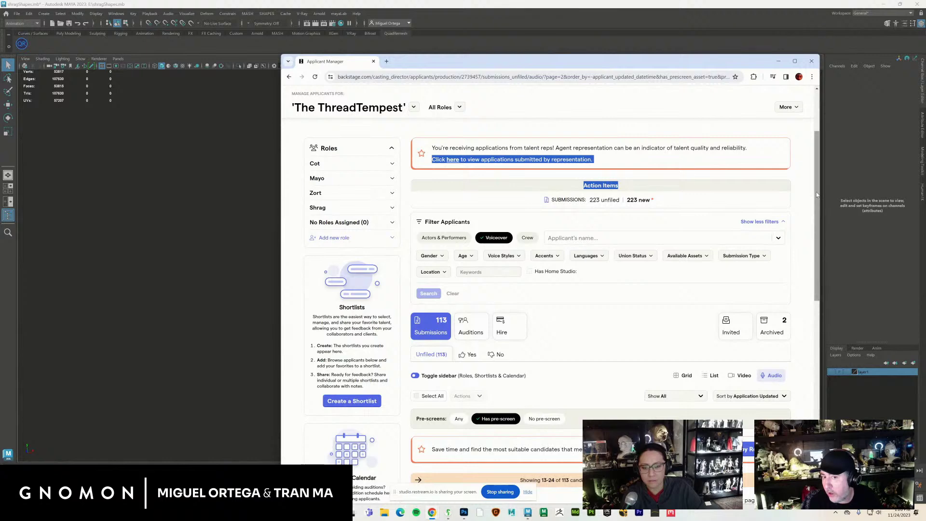
left_click_drag(816, 195, 816, 184)
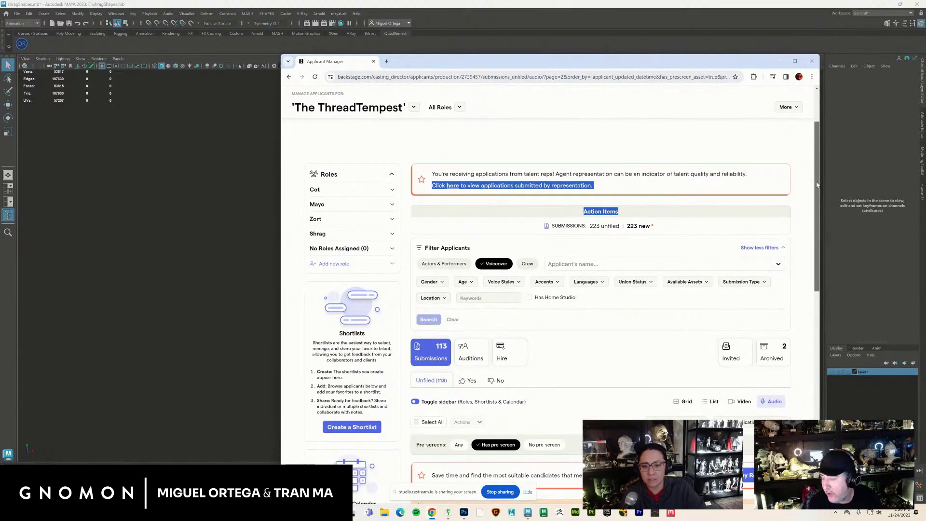
mouse_move(816, 184)
left_mouse_down()
mouse_move(825, 385)
mouse_move(821, 170)
mouse_move(819, 181)
left_mouse_up()
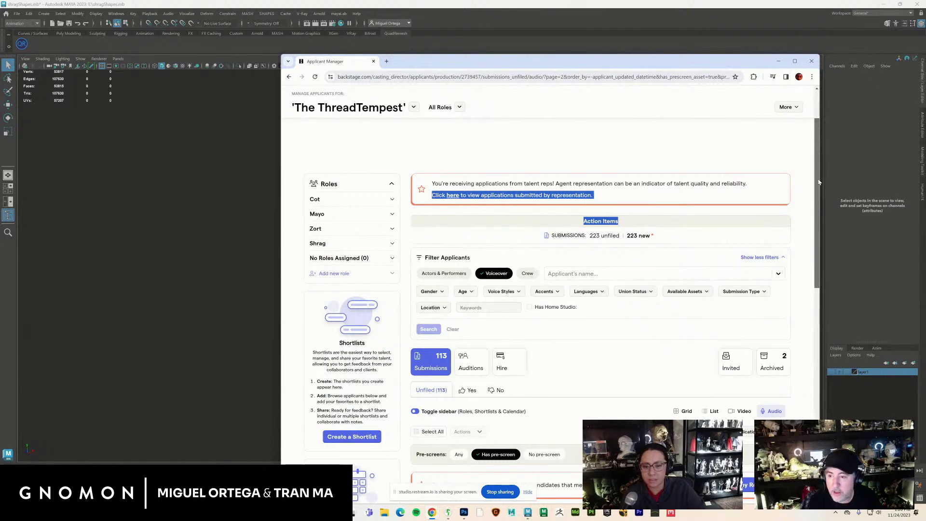
scroll(675, 231, "down", 1)
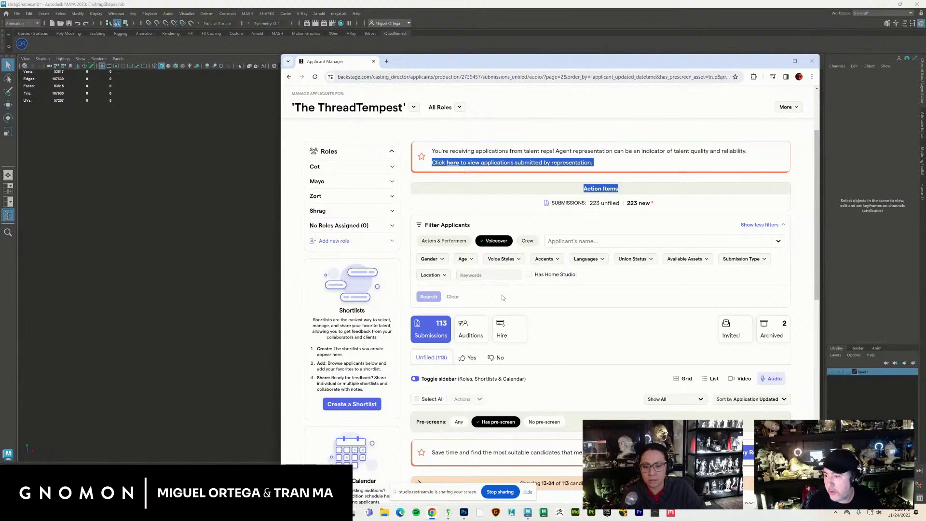
scroll(492, 180, "up", 3)
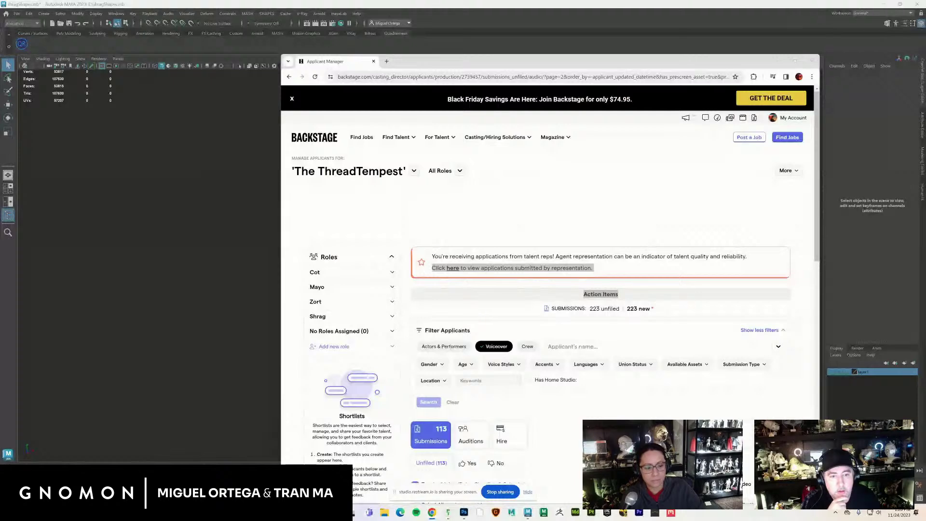
- Add the actorsaccess.com page to the Applicant Manager browser window and compare the two casting sites
left_click_drag(925, 63, 424, 62)
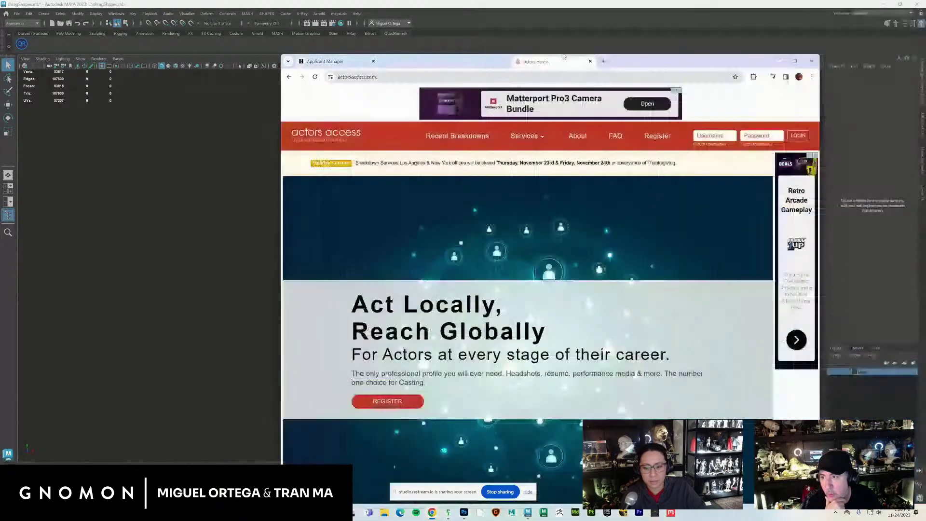
left_click_drag(581, 62, 577, 21)
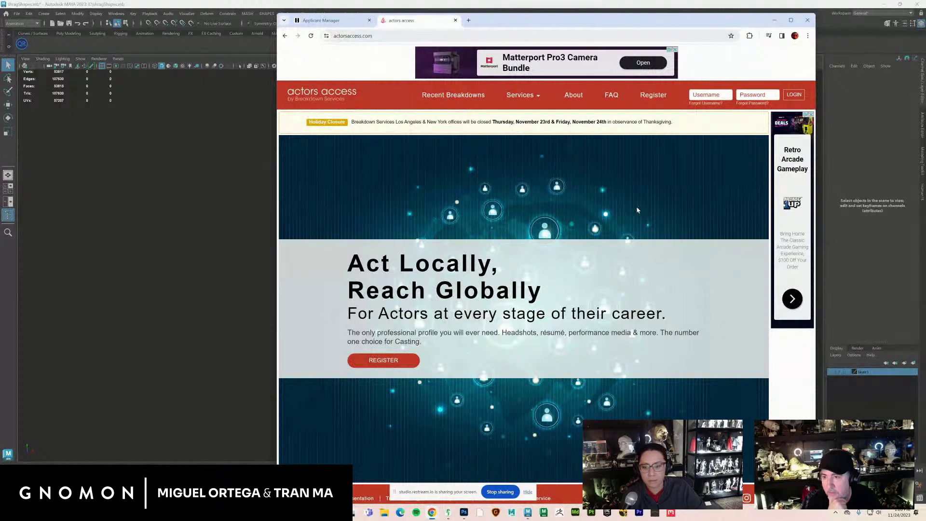
left_click(320, 20)
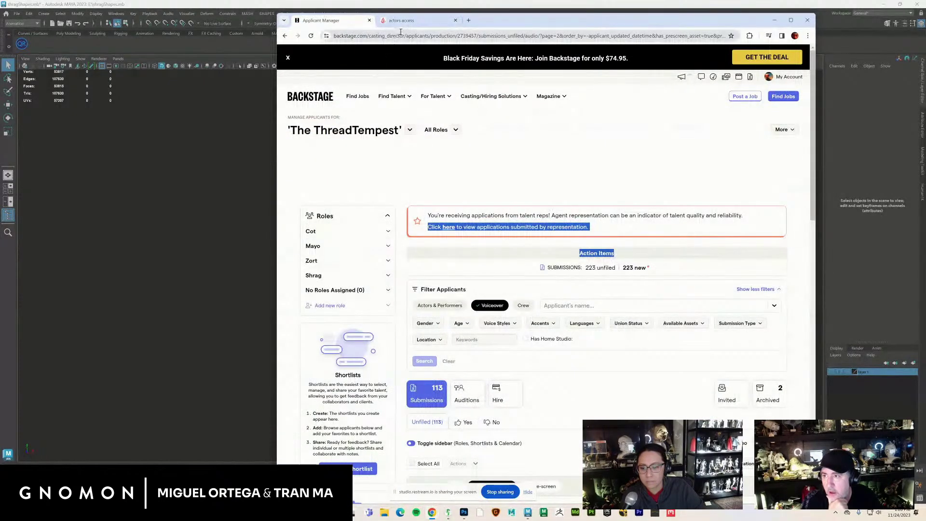
left_click(417, 22)
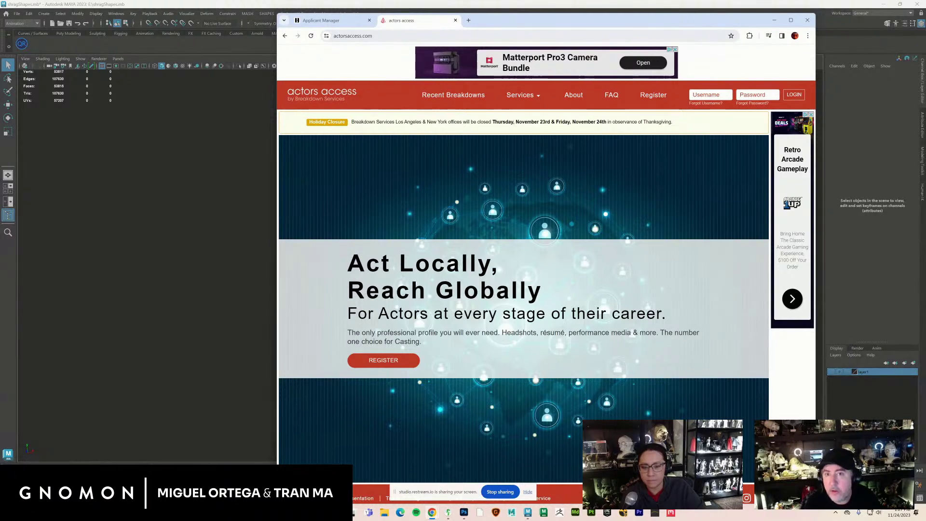
- Minimize the browser and open the recent scene clothMoth_asset_A01.mb in Maya without saving changes to shragShapes.mb
left_click(772, 21)
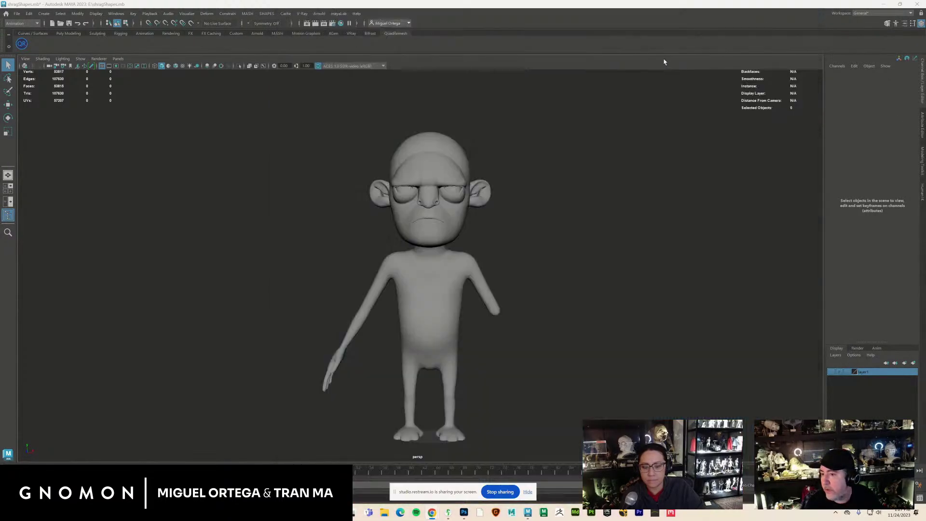
left_click(16, 15)
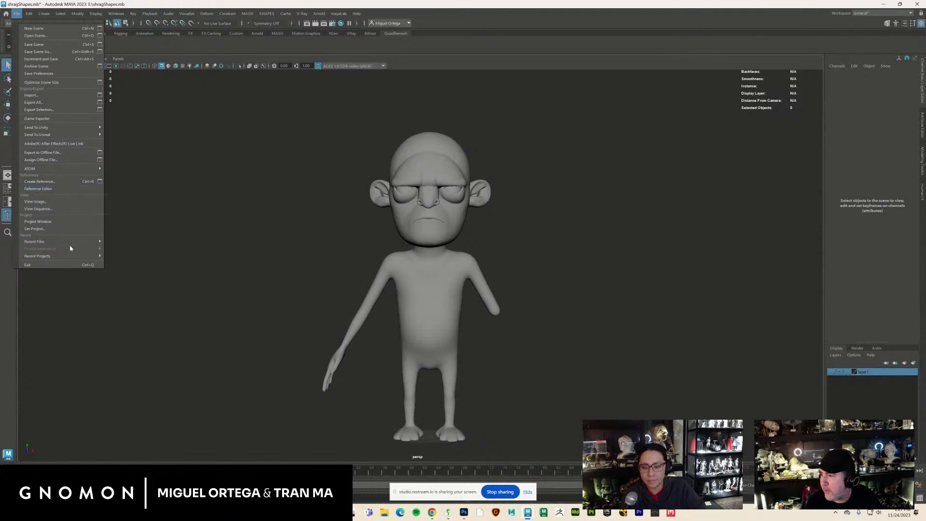
mouse_move(72, 243)
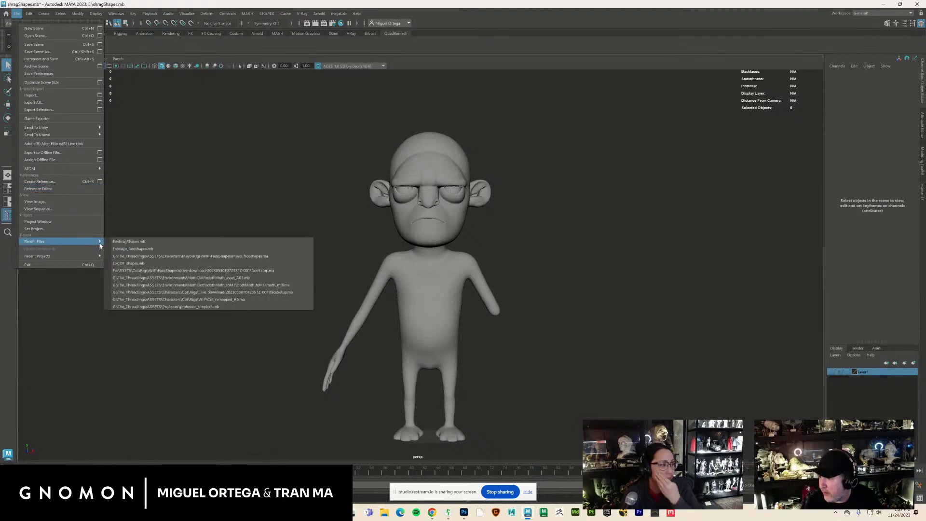
left_click(183, 278)
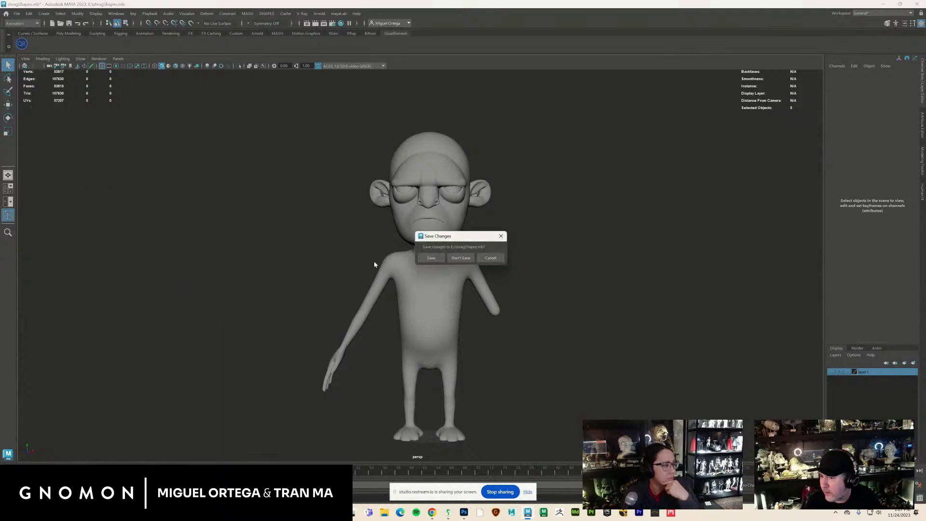
left_click(454, 263)
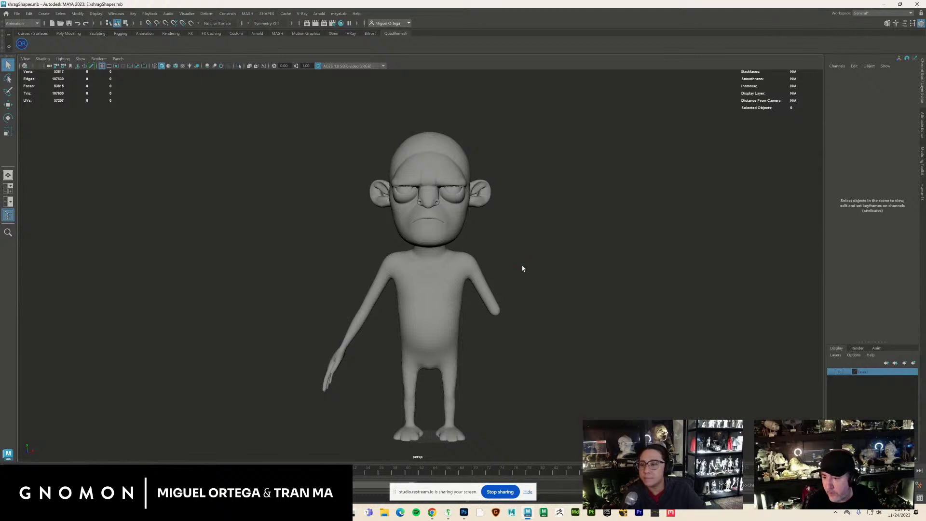
key("alt+Tab")
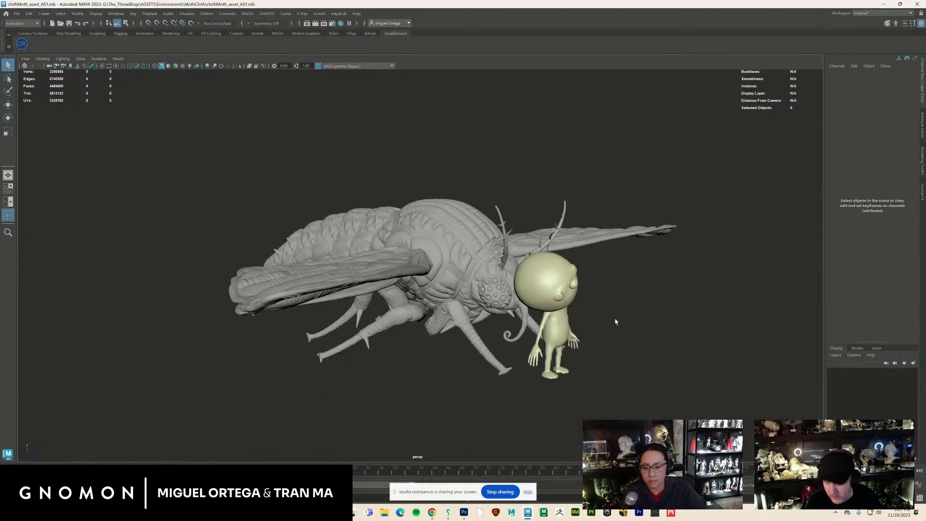
- Move the character body away from the moth's head along Z, to a Translate Z of about 288
left_click_drag(593, 329, 635, 362, "alt")
left_click(522, 297)
key("w")
left_click_drag(553, 367, 567, 368, "alt")
right_click_drag(425, 240, 590, 266)
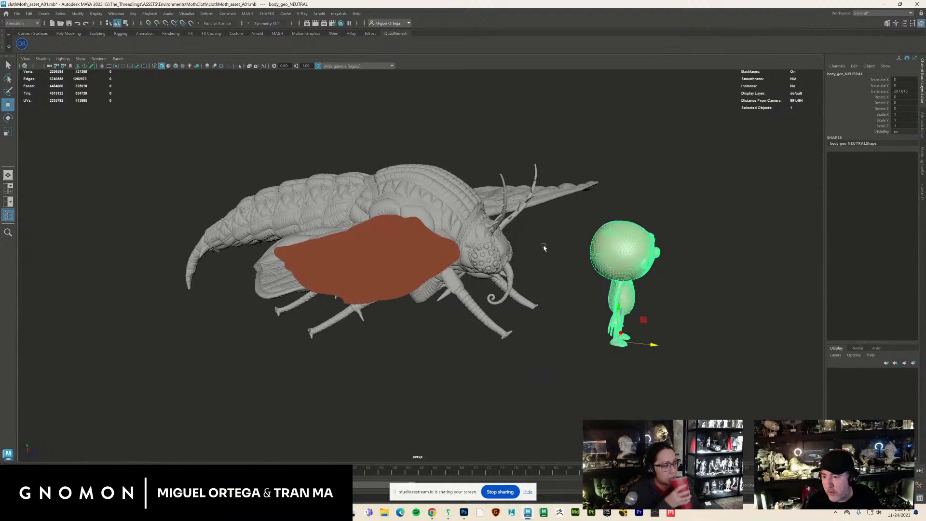
- Deselect the character and examine the stitched cloth detail along the moth's abdomen and legs up close
left_click_drag(384, 161, 491, 246, "alt")
left_click(126, 23)
left_click(117, 23)
left_click(161, 85)
right_click_drag(492, 246, 527, 280, "alt")
left_click_drag(527, 279, 574, 266, "alt")
right_click_drag(456, 234, 531, 244, "alt")
left_click_drag(531, 244, 463, 256, "alt")
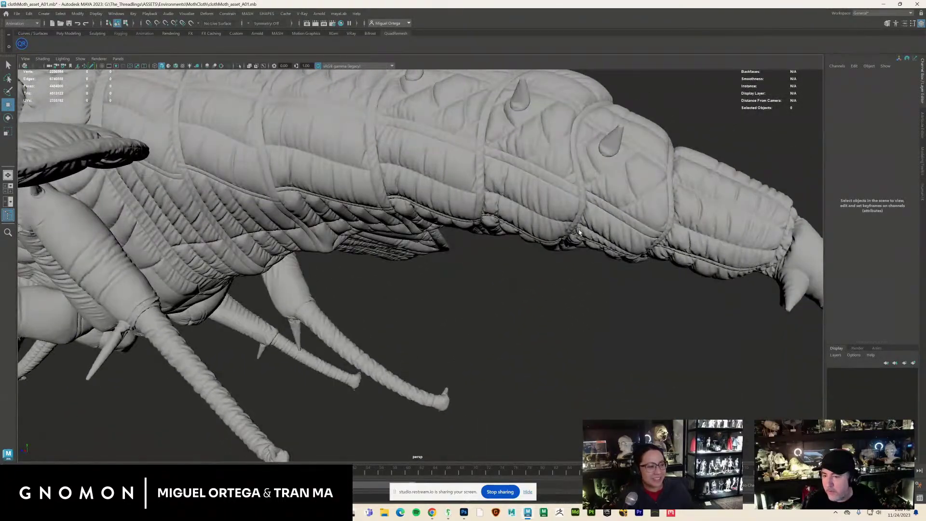
- Examine the moth's tail, wing roots, antennae and beaded eye from close range
middle_click_drag(573, 233, 425, 248, "alt")
right_click_drag(468, 247, 569, 249, "alt")
left_click_drag(505, 281, 497, 273, "alt")
middle_click_drag(579, 251, 470, 247, "alt")
left_click_drag(470, 248, 545, 262, "alt")
right_click_drag(545, 262, 251, 164, "alt")
middle_click_drag(250, 164, 498, 288, "alt")
left_click_drag(498, 287, 557, 285, "alt")
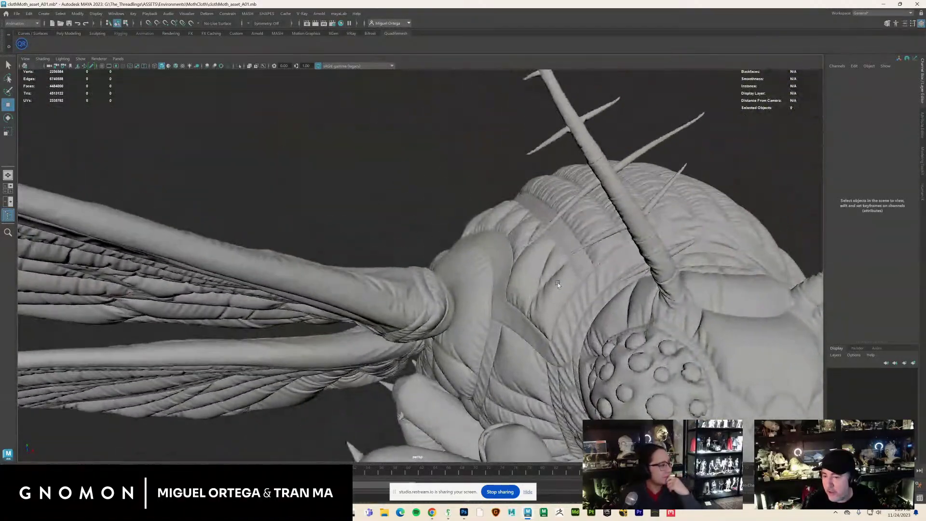
- View the moth's underside and select one front leg to show it as a separate mesh, then deselect it
left_click_drag(459, 278, 565, 264, "alt")
right_click_drag(565, 265, 608, 280, "alt")
left_click_drag(608, 281, 536, 275, "alt")
left_click(546, 286)
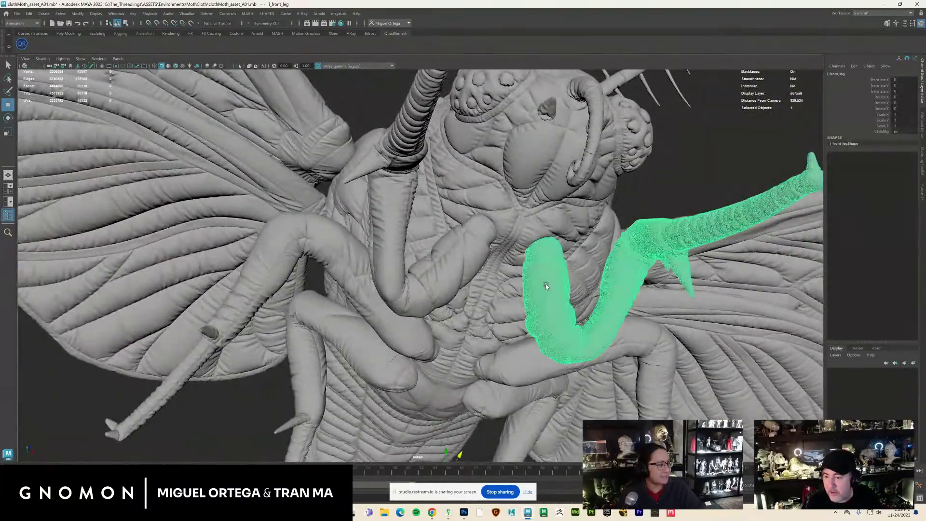
left_click(473, 280)
- Select the moth's body mesh from the front and from above to show its extent, and clear the selection
left_click_drag(473, 274, 557, 260, "alt")
left_click(558, 257)
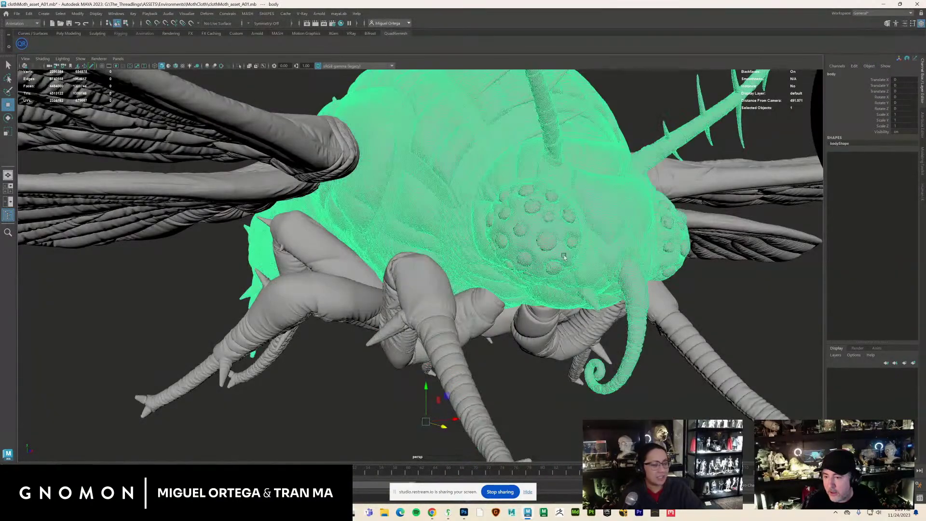
left_click(714, 324)
left_click_drag(714, 324, 440, 389, "alt")
left_click(483, 274)
left_click(430, 427)
left_click_drag(430, 426, 446, 338, "alt")
left_click(448, 335)
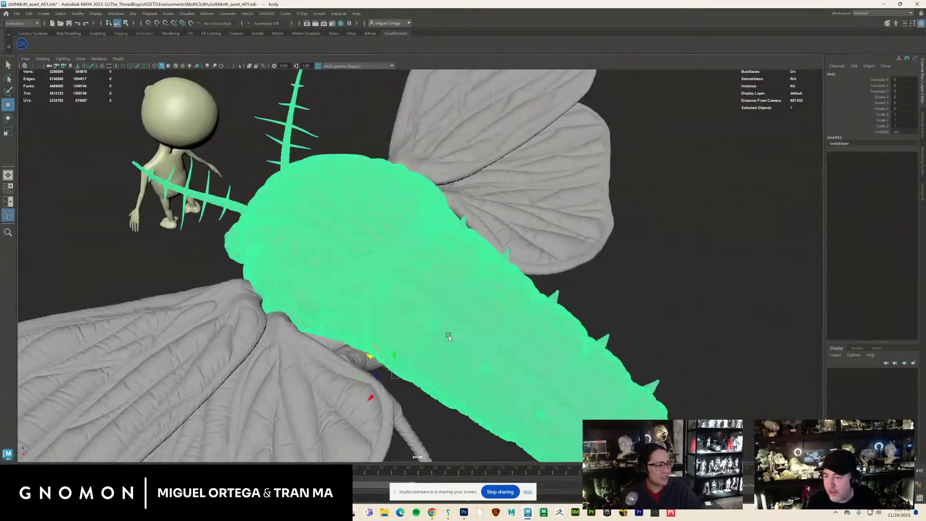
left_click(636, 280)
- Examine the moth's face, eyes and front legs up close, and return to a full view with the character
middle_click_drag(496, 308, 599, 240, "alt")
left_click_drag(371, 357, 492, 283, "alt")
right_click_drag(491, 283, 540, 289, "alt")
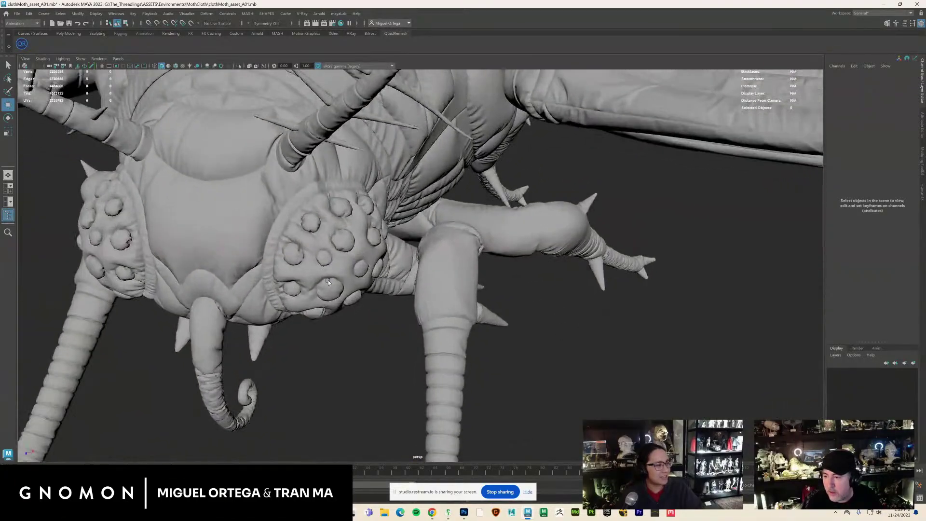
middle_click_drag(403, 286, 455, 316, "alt")
left_click_drag(434, 359, 471, 326, "alt")
right_click_drag(471, 326, 359, 278, "alt")
left_click_drag(359, 279, 466, 268, "alt")
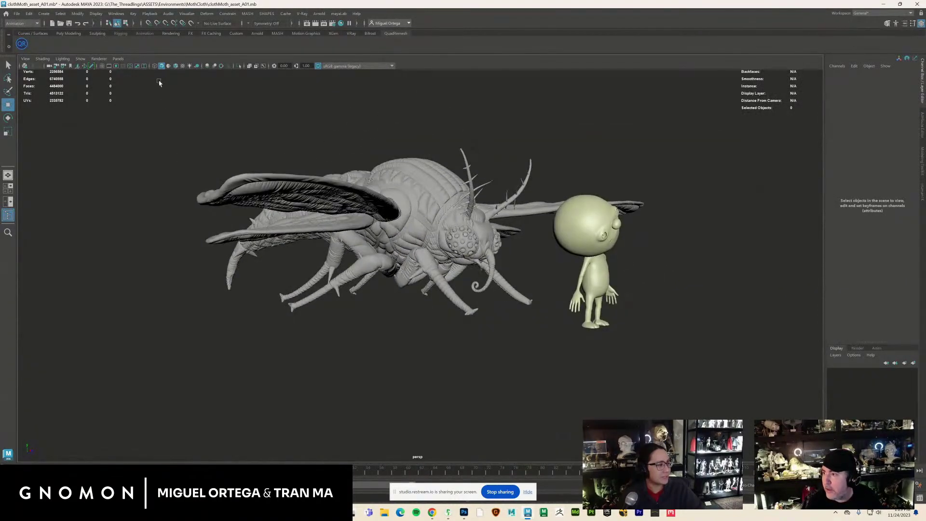
- Select the hidden ground plane pPlane1 and make it visible beneath the moth and the character
left_click(123, 15)
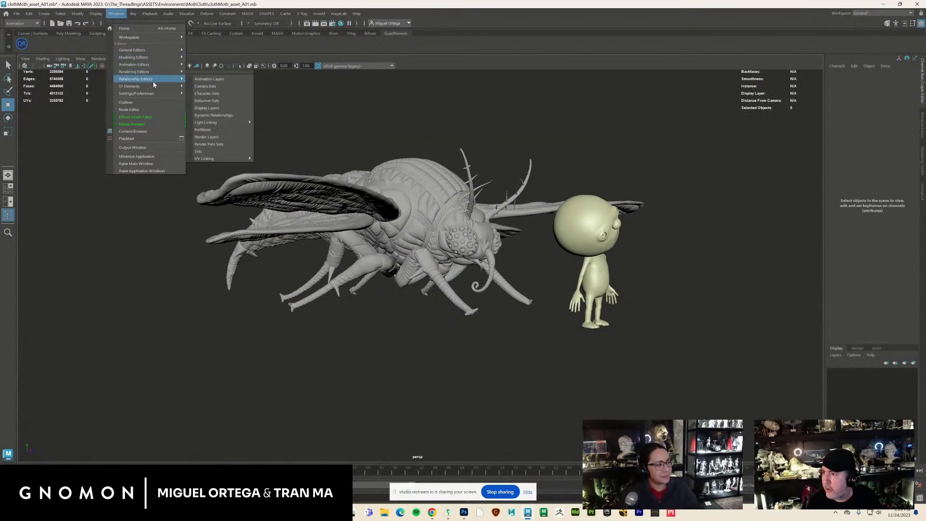
left_click(159, 103)
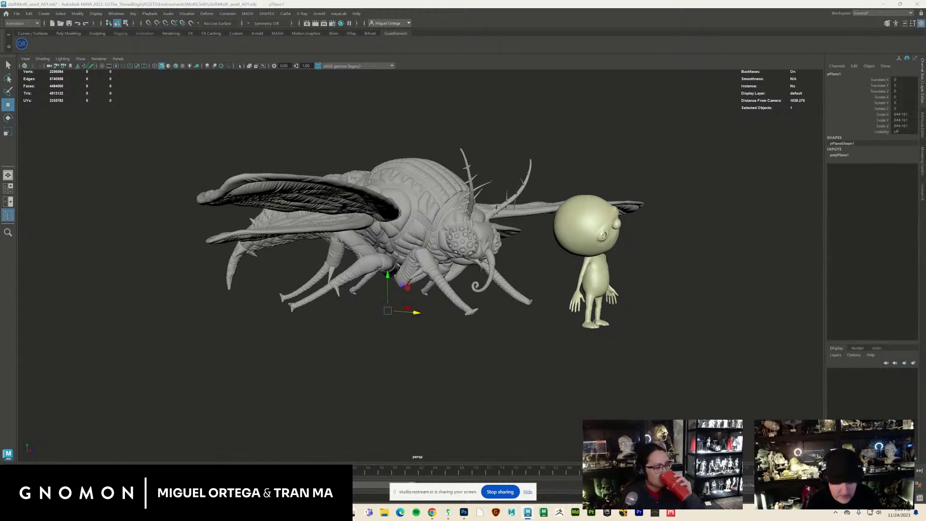
key("h")
left_click_drag(492, 302, 426, 319, "alt")
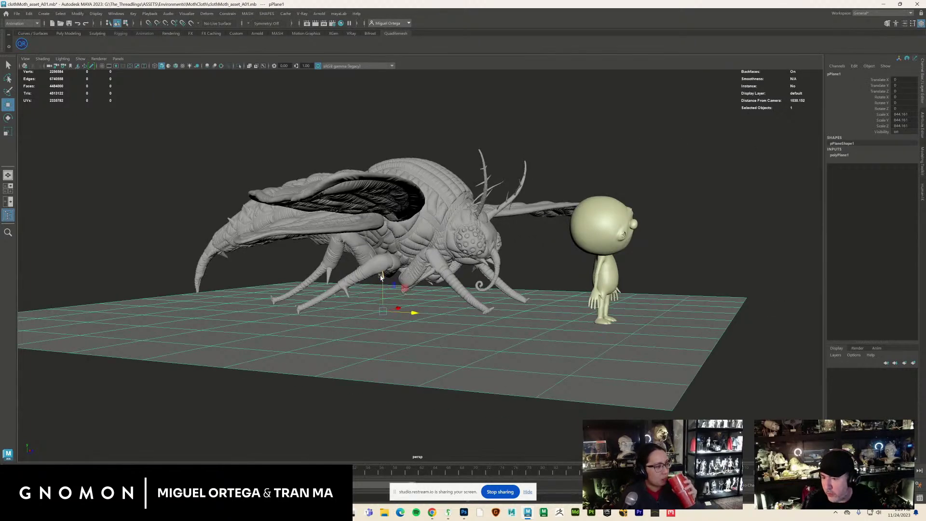
- Try a slight vertical move of the character above the ground plane, then undo it
left_click_drag(614, 321, 626, 207, "alt")
left_click(610, 298)
left_click_drag(608, 288, 609, 287)
key("ctrl+z")
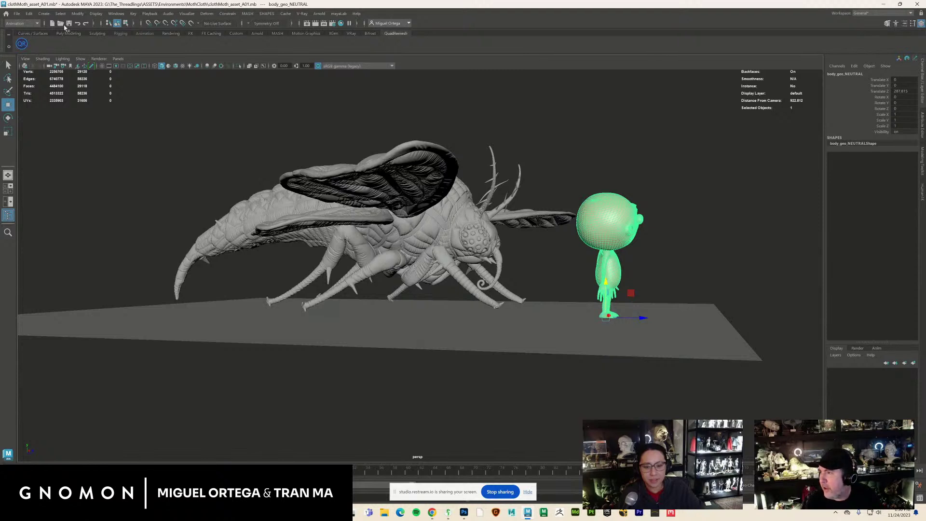
- Create a polygon helix beneath the moth's body and scale it uniformly to about 7.13
left_click(47, 15)
left_click(23, 16)
left_click(28, 14)
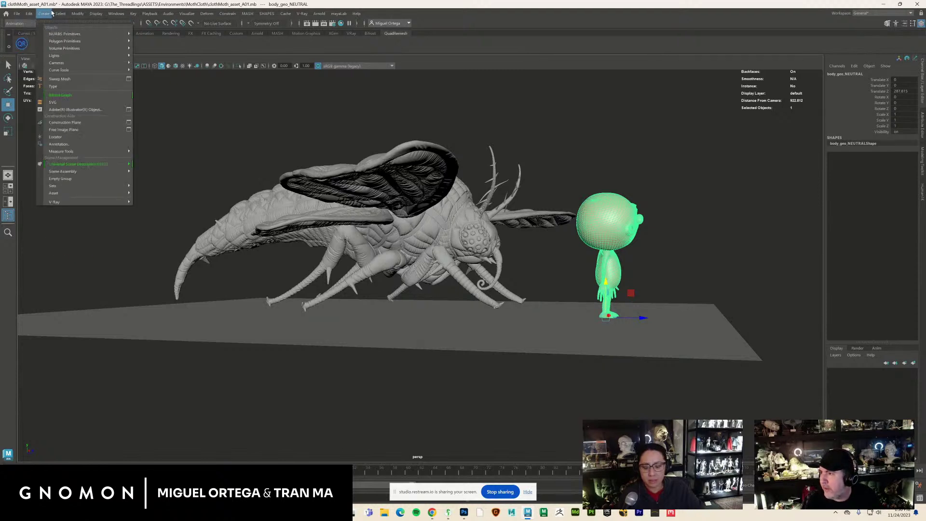
mouse_move(59, 15)
mouse_move(84, 43)
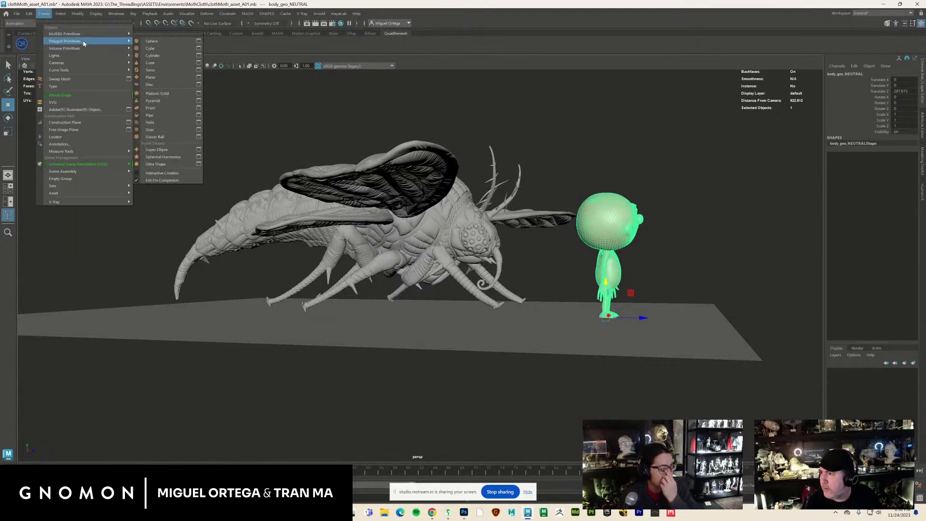
left_click(179, 124)
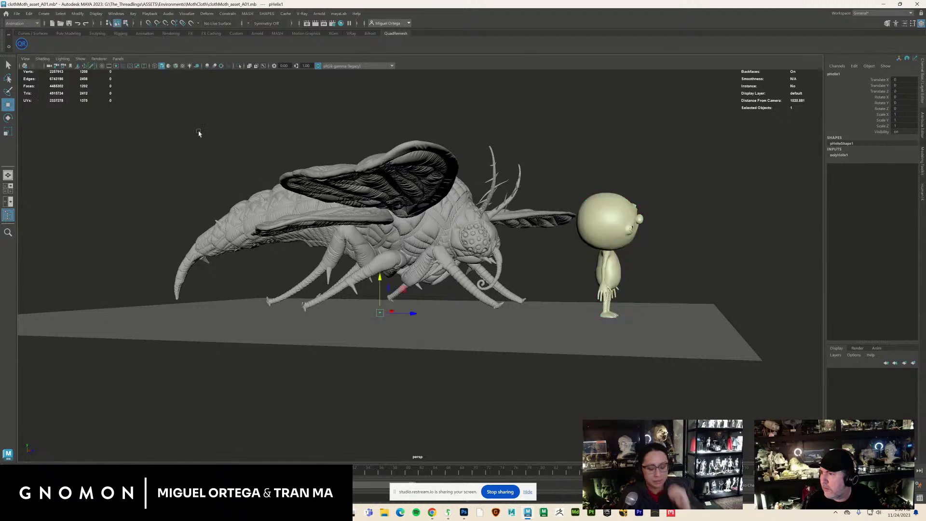
left_click_drag(454, 288, 487, 333, "alt")
right_click_drag(487, 333, 535, 356, "alt")
left_click_drag(535, 355, 479, 341, "alt")
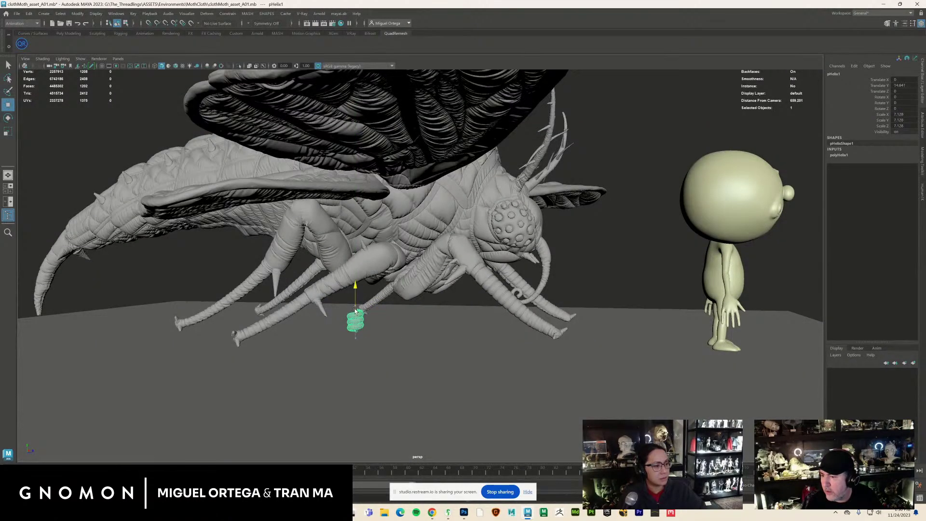
- Increase the helix's coils and height to form a tall spring, and position it vertically under the moth's belly
left_click(840, 156)
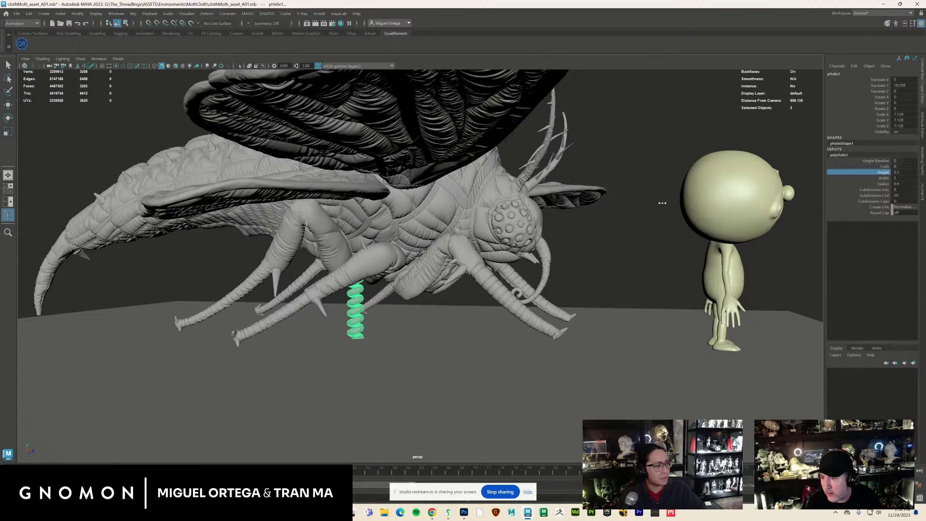
key("w")
scroll(415, 278, "down", 2)
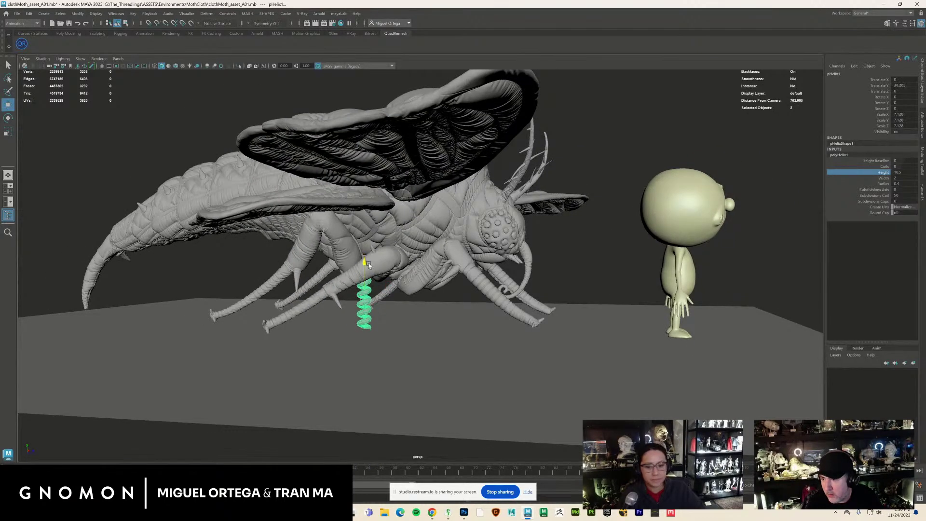
- Select the whole moth and move it up and slightly backwards so its body sits above the helix, then deselect it
left_click(424, 266)
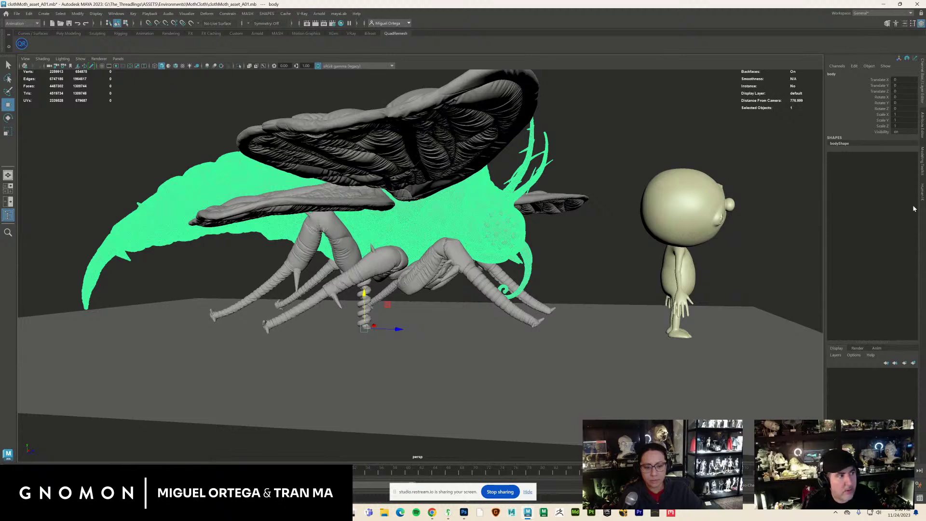
left_click(337, 275)
left_click_drag(367, 296, 359, 279)
left_click_drag(398, 314, 389, 314)
left_click(426, 294)
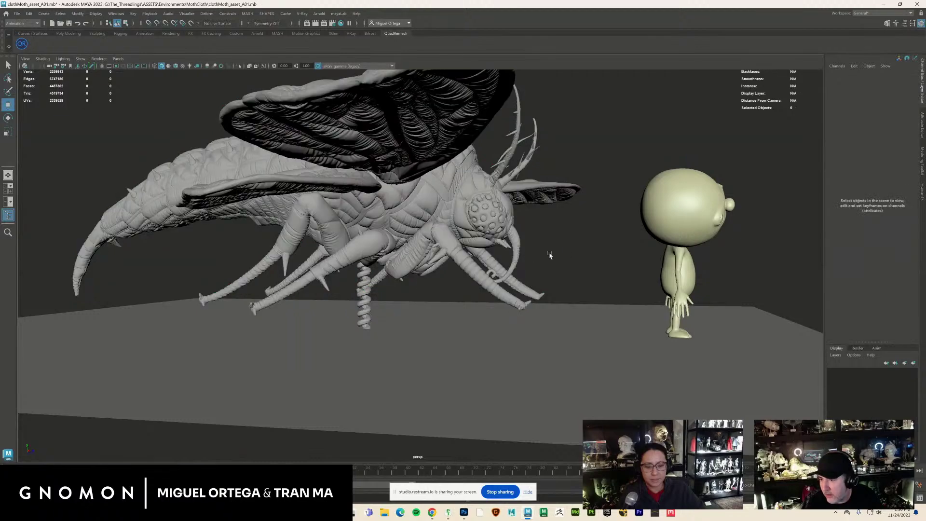
- Select the moth group with the helix to show its extent, deselect it, and examine the face and underbody up close
left_click(483, 272)
left_click(560, 262)
mouse_move(484, 276)
left_mouse_down("alt")
mouse_move(560, 299)
mouse_move(487, 282)
mouse_move(479, 288)
left_mouse_up("alt")
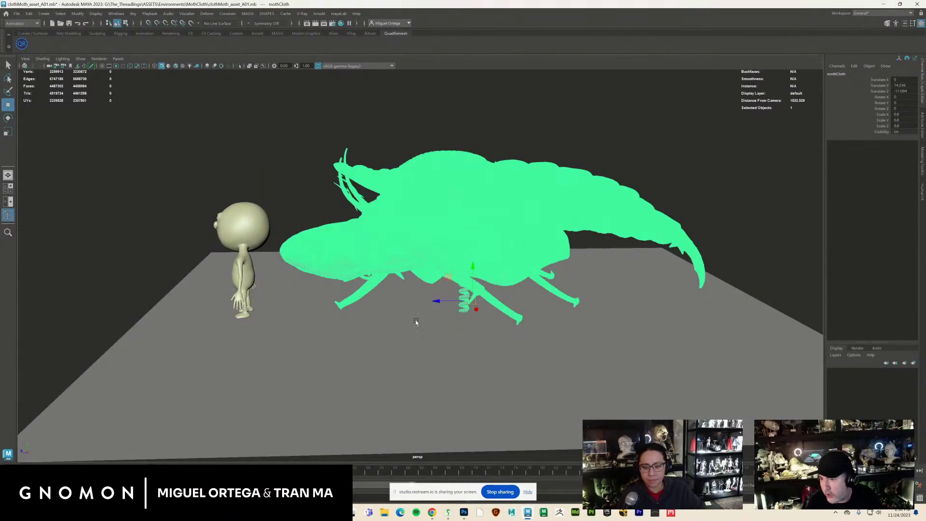
left_click_drag(438, 304, 694, 292)
left_click(623, 269)
right_click_drag(559, 279, 667, 290, "alt")
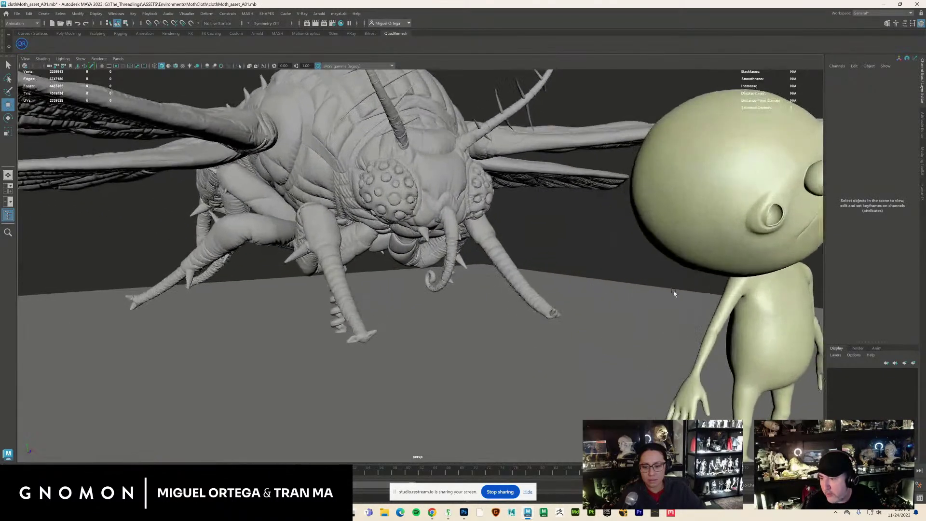
middle_click_drag(423, 231, 476, 256, "alt")
right_click_drag(475, 256, 579, 273, "alt")
left_click_drag(598, 285, 623, 276, "alt")
right_click_drag(592, 290, 410, 276, "alt")
middle_click_drag(364, 270, 401, 259, "alt")
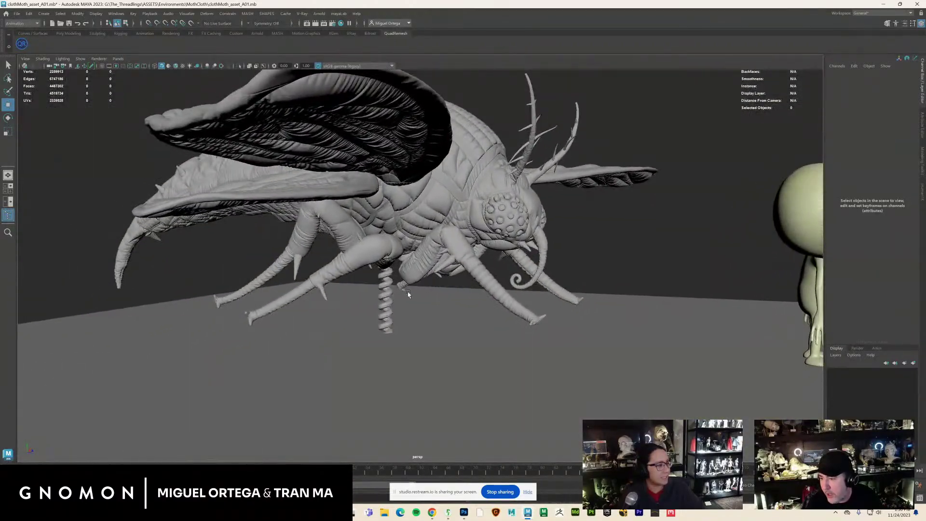
- Select the helix under the moth, turn on its smooth mesh preview, and clear the selection
left_click(386, 299)
left_click(589, 274)
left_click_drag(562, 283, 514, 288, "alt")
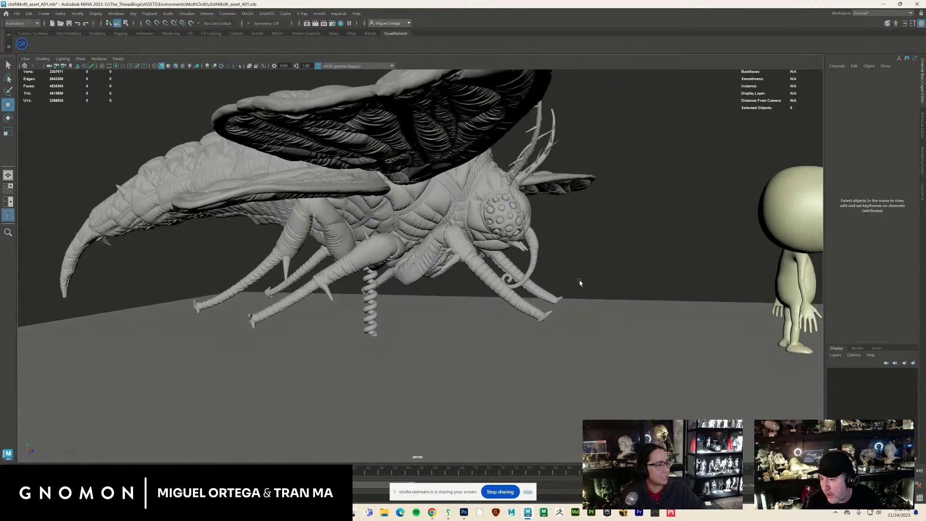
- Examine the moth's head, wings and front legs with the helix underneath from the front
left_click_drag(606, 280, 621, 312, "alt")
left_click_drag(487, 256, 420, 306, "alt")
right_click_drag(420, 306, 458, 307, "alt")
left_click_drag(458, 308, 413, 287, "alt")
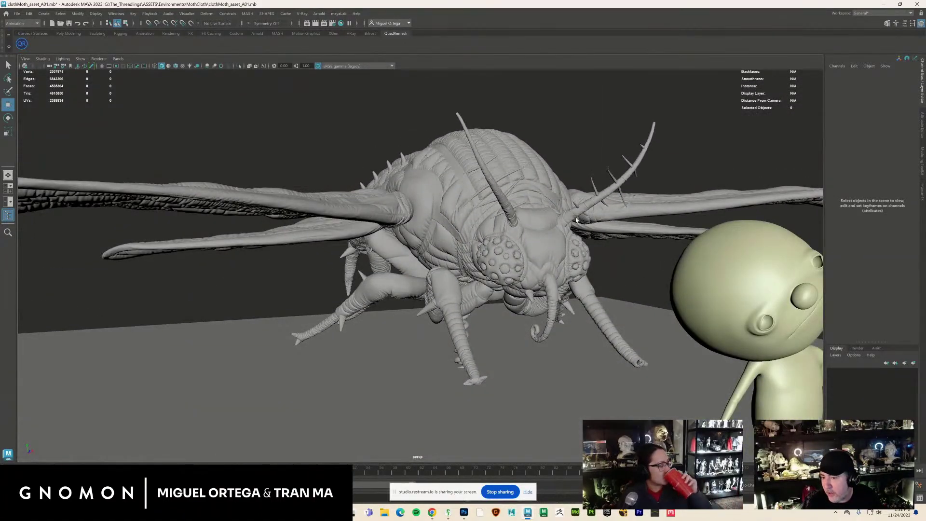
left_click_drag(479, 285, 440, 289, "alt")
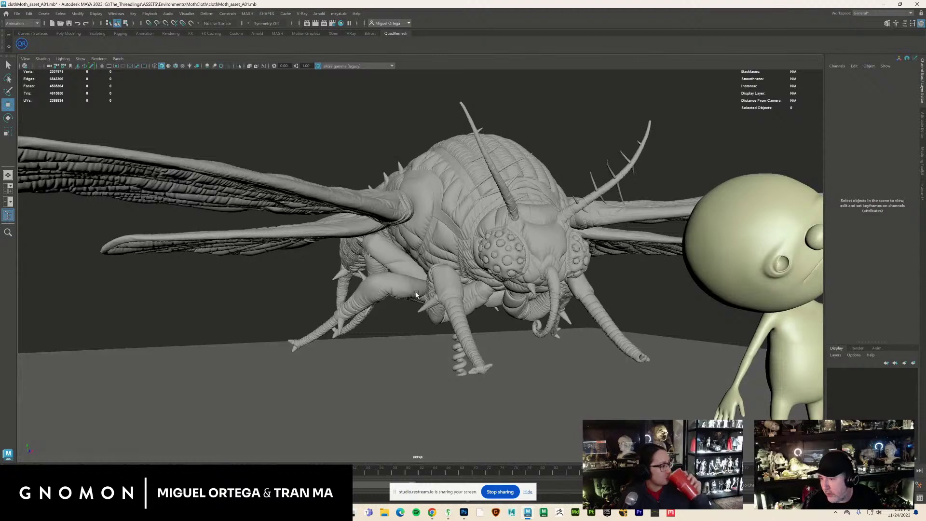
- Select the moth's l_front_wing mesh, try a slight rotation, then undo it and deselect the wing
left_click_drag(372, 250, 357, 222, "alt")
left_click(358, 222)
key("e")
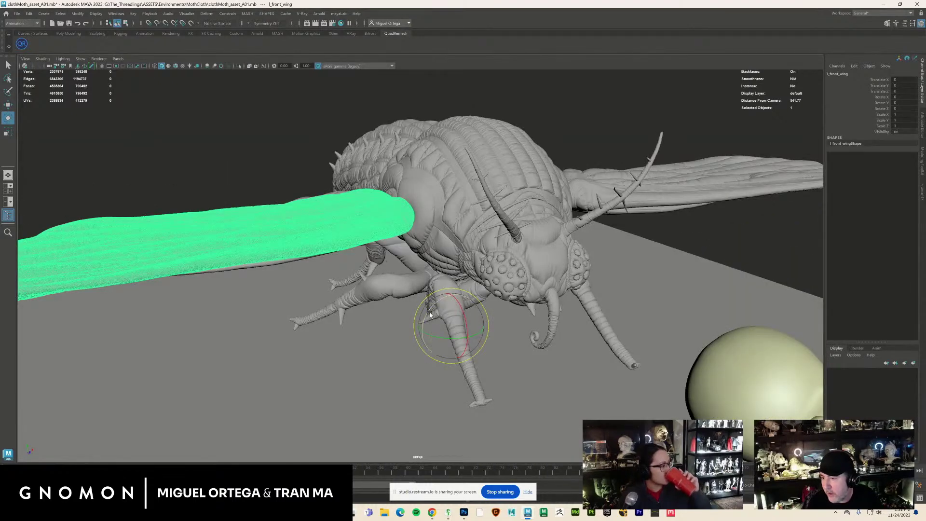
left_click_drag(425, 310, 429, 309)
key("ctrl+z")
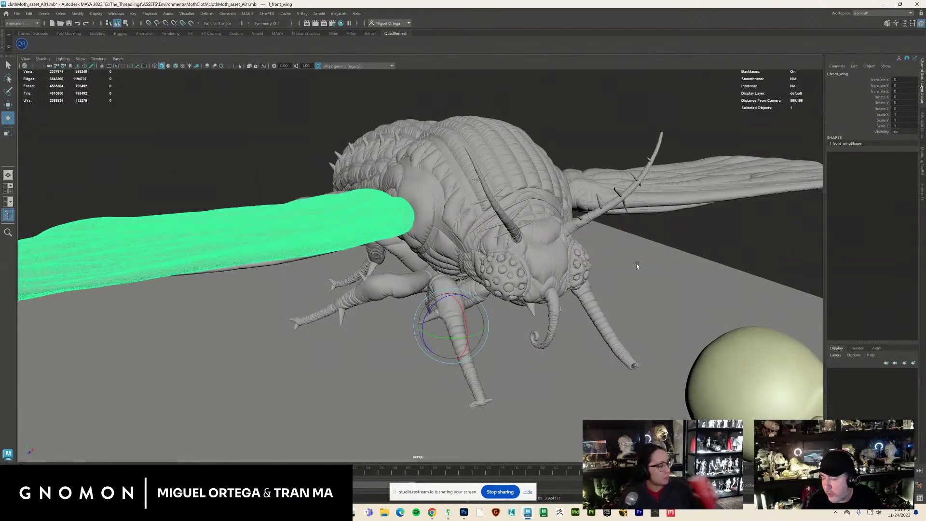
left_click(709, 242)
- View the moth and character together from a distance, and examine the moth's quilted back and wings from above
right_click_drag(666, 251, 544, 265, "alt")
left_click_drag(448, 309, 385, 252, "alt")
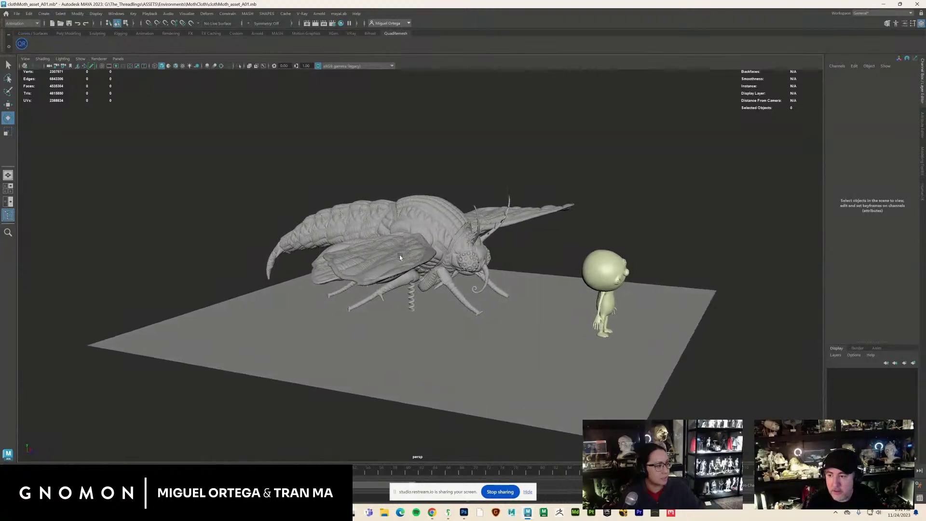
right_click_drag(384, 252, 501, 284, "alt")
left_click_drag(501, 285, 598, 313, "alt")
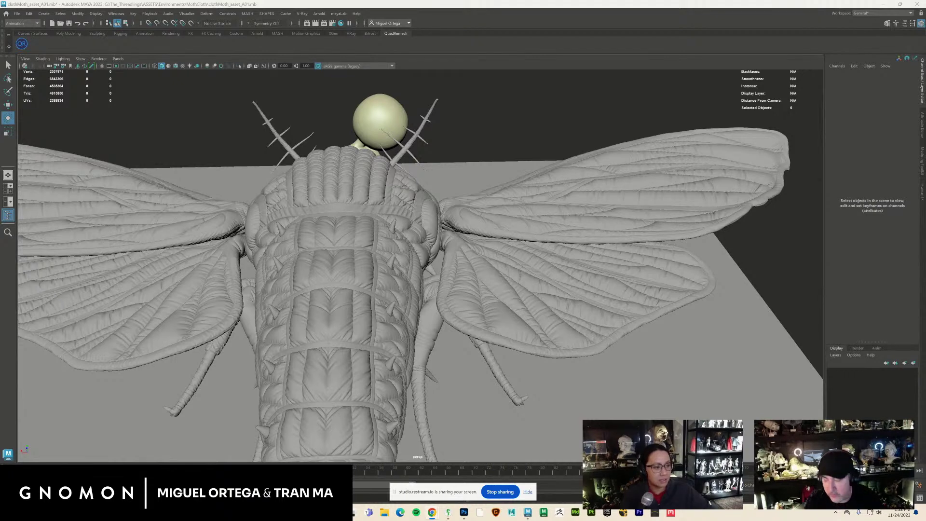
left_click_drag(490, 323, 581, 313, "alt")
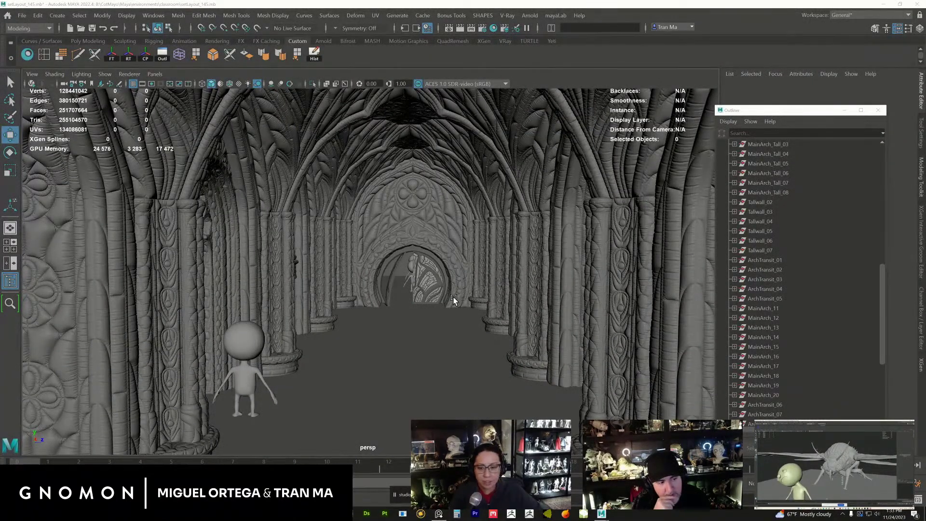
- View the vaulted hall of the setLayout_145 scene from inside and orbit around to the domed chamber
scroll(454, 299, "up", 4)
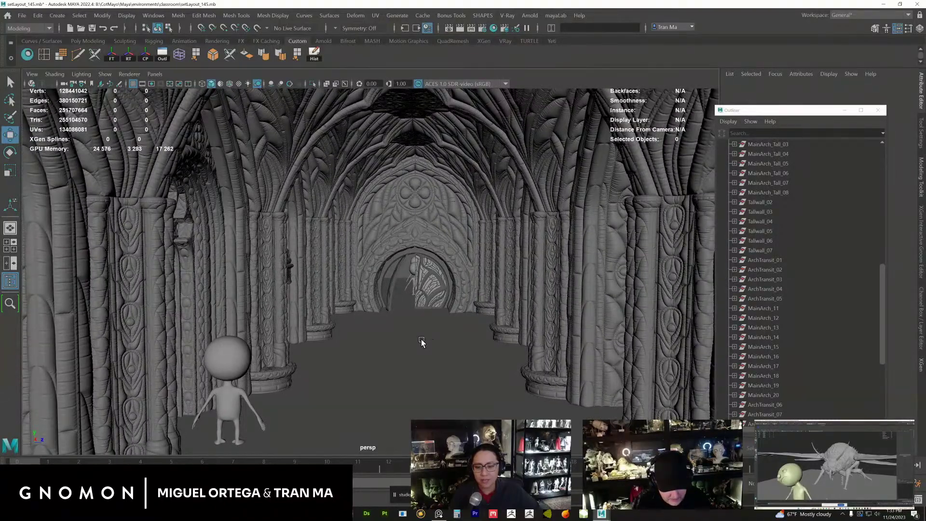
left_click(428, 367)
scroll(392, 351, "down", 5)
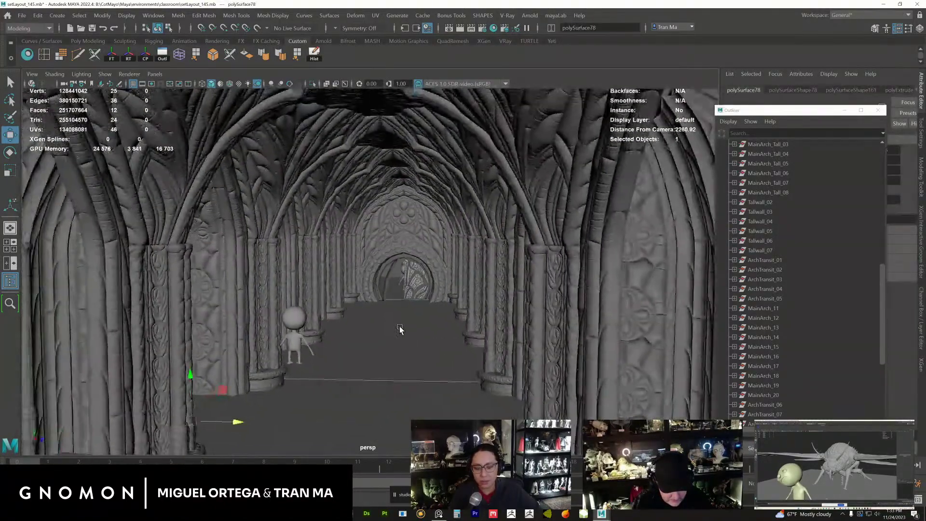
mouse_move(399, 329)
left_mouse_down("alt")
mouse_move(375, 320)
mouse_move(446, 283)
mouse_move(399, 288)
mouse_move(454, 264)
mouse_move(476, 299)
mouse_move(444, 283)
mouse_move(449, 265)
mouse_move(403, 300)
mouse_move(285, 289)
mouse_move(430, 297)
mouse_move(412, 339)
mouse_move(446, 289)
left_mouse_up("alt")
- Select the front character and the upside-down one under the dome, assign them to a new display layer layer1 and hide it
left_click(450, 254)
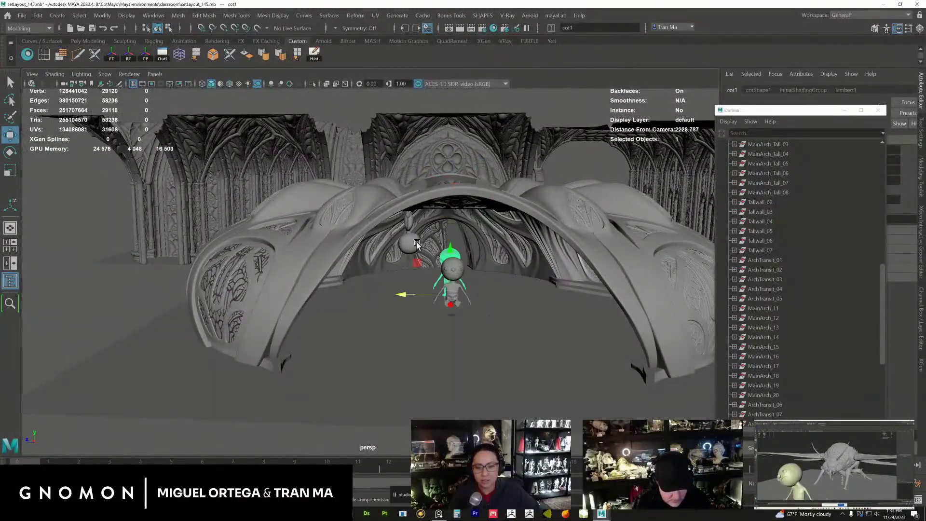
left_click(417, 246, "shift")
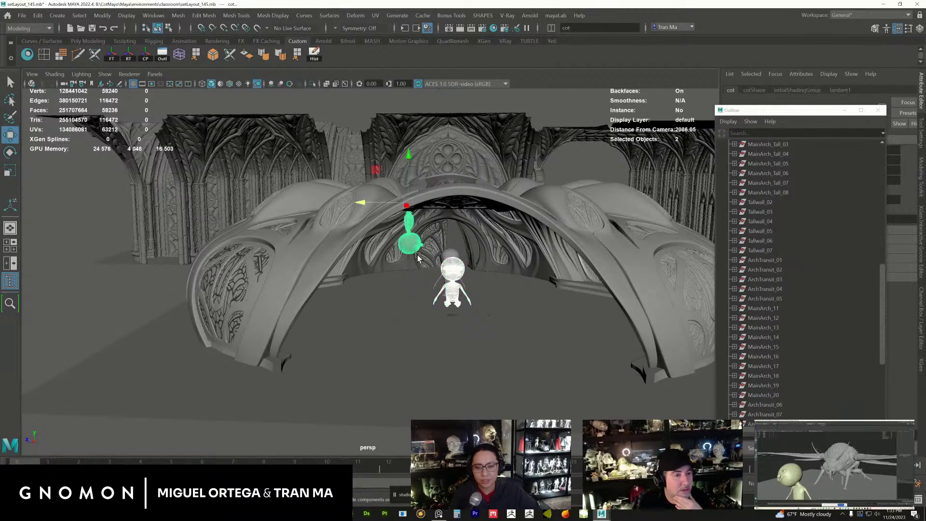
left_click_drag(812, 110, 925, 108)
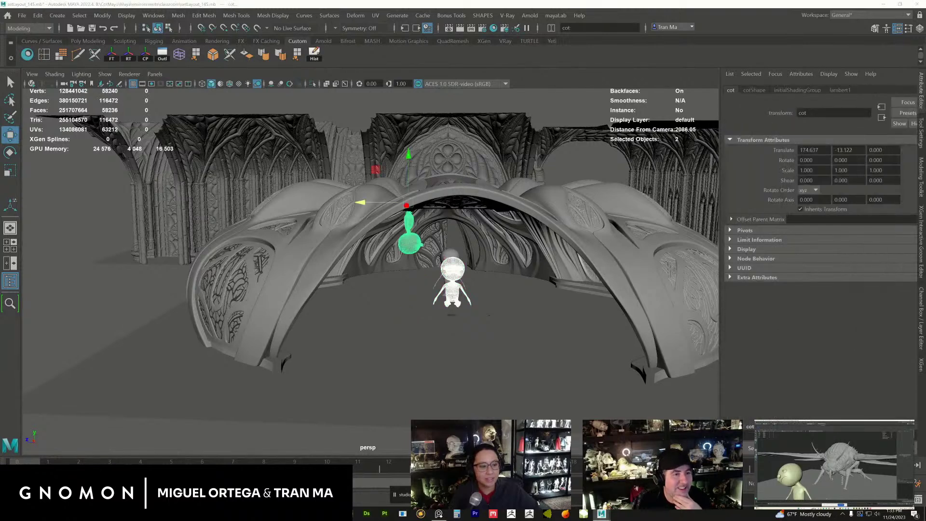
left_click(921, 301)
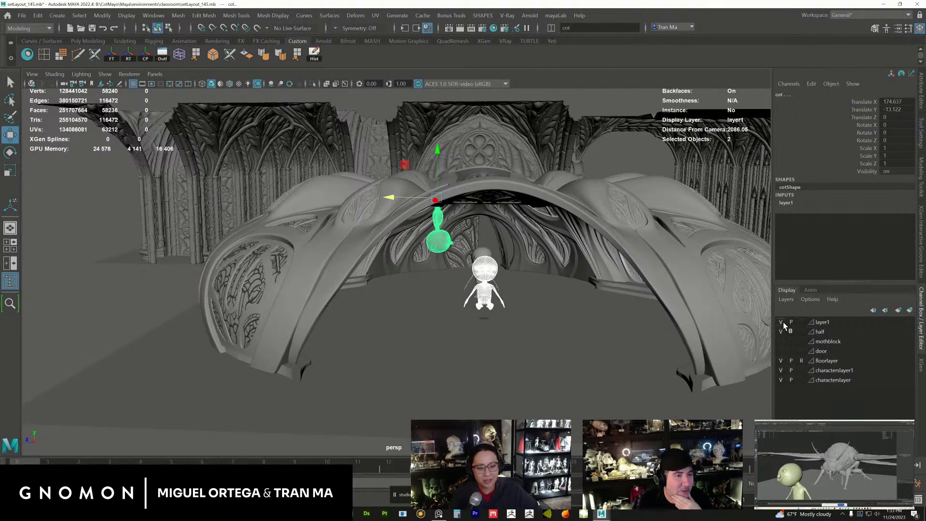
left_click(782, 322)
- Select the remaining character under the dome and add it to the hidden layer1
left_click(499, 263)
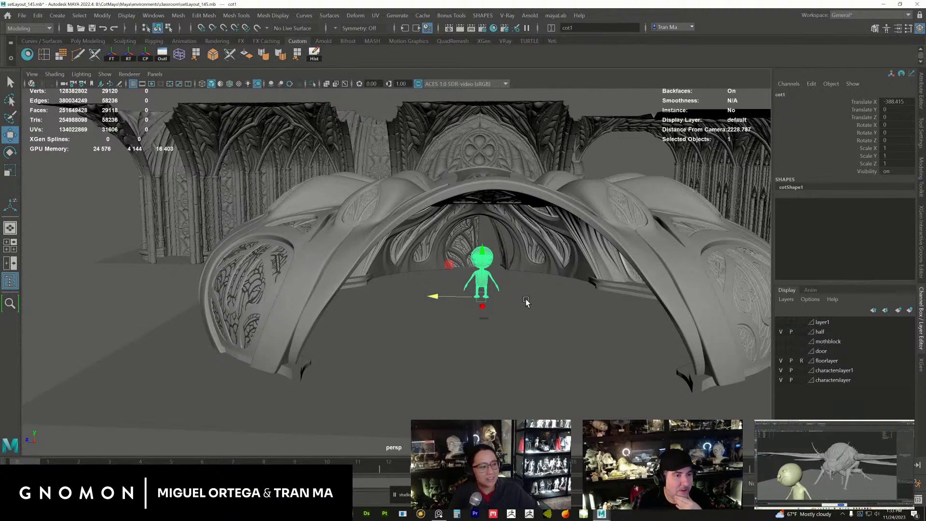
scroll(526, 302, "up", 6)
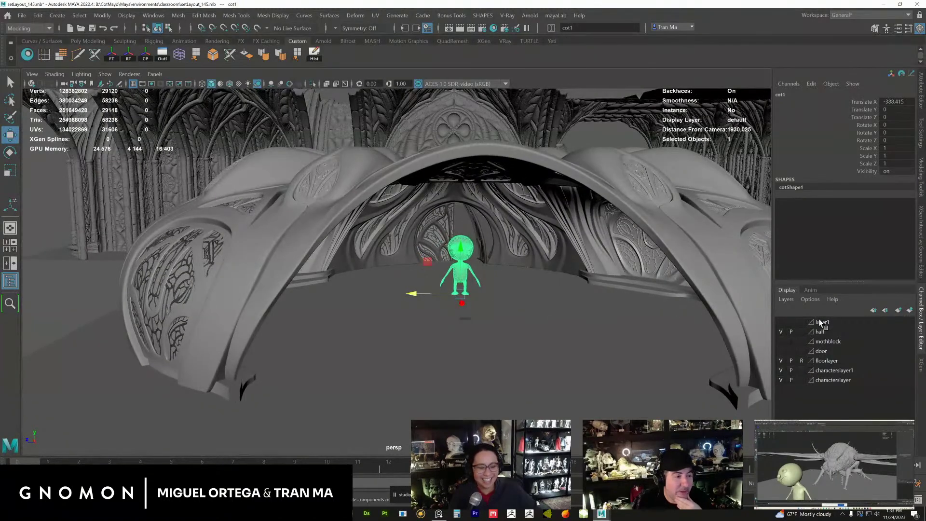
right_click(821, 322)
left_click(844, 328)
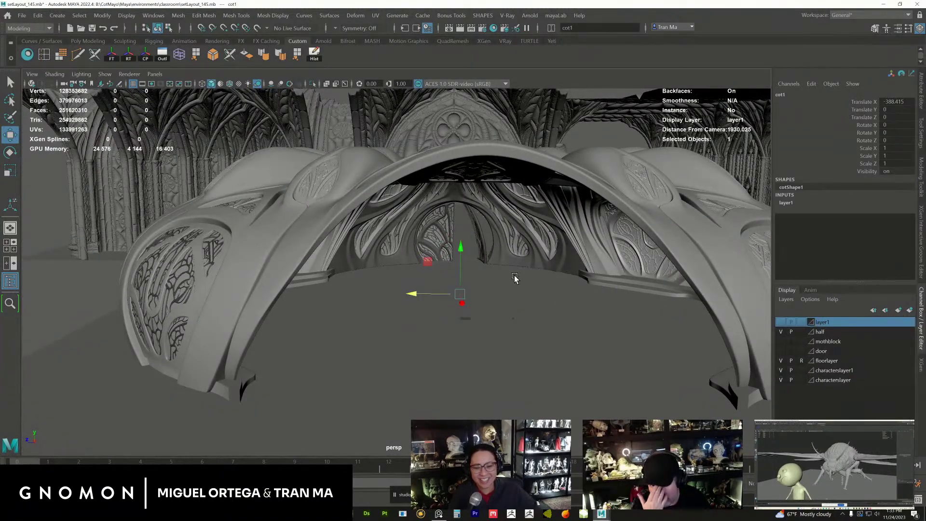
- Examine the dome's carved interior and round doorway up close, then pull back to view the whole dome
scroll(515, 278, "up", 8)
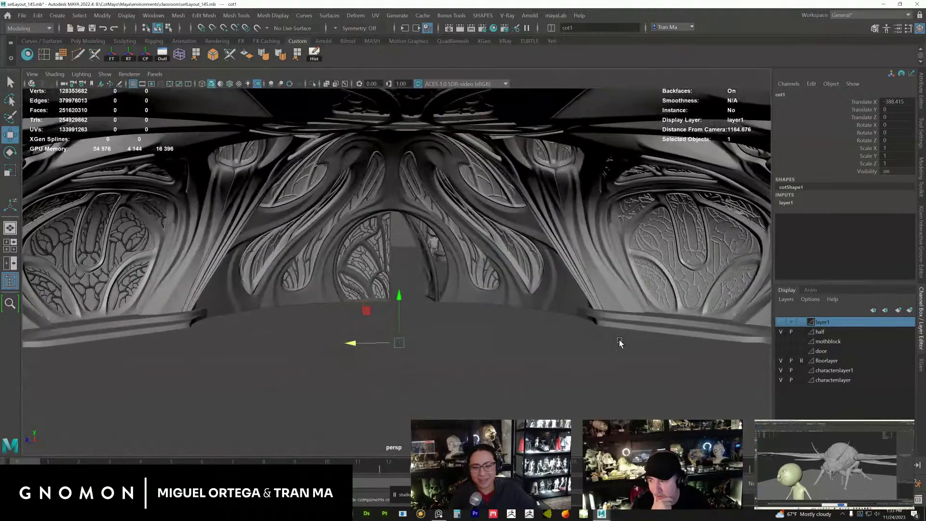
scroll(606, 333, "up", 5)
left_click(396, 309)
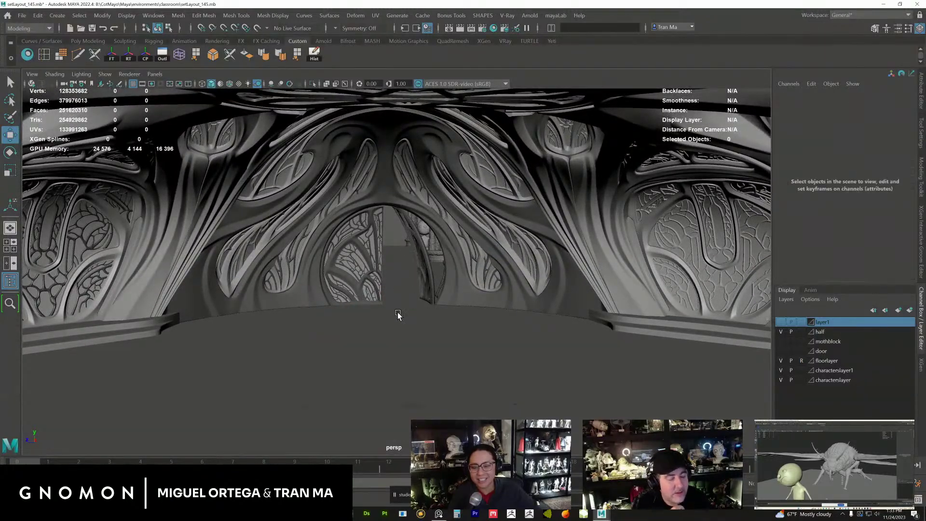
left_click_drag(539, 369, 521, 339, "alt")
scroll(521, 339, "down", 6)
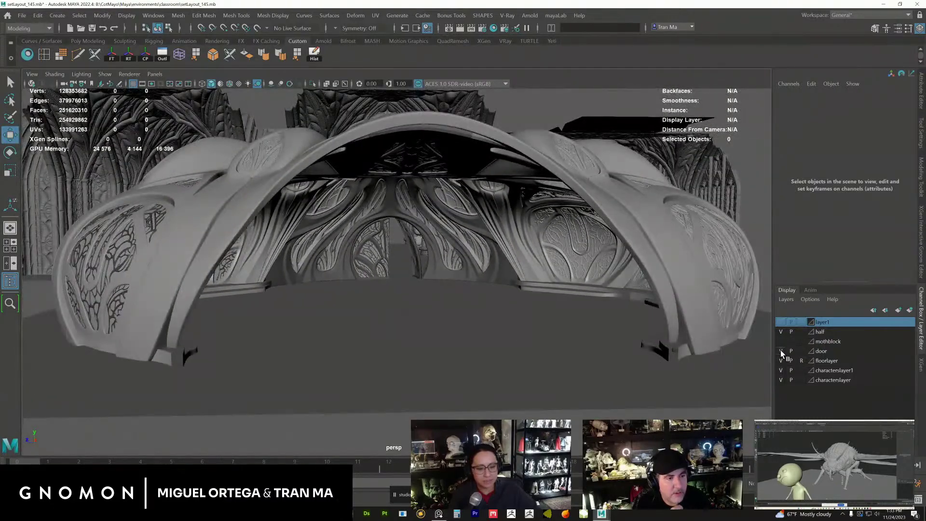
- Show the door layer to view the dome's entrance side from outside, then hide the layer and go back inside facing the doorway
left_click(780, 350)
left_click_drag(542, 363, 520, 354, "alt")
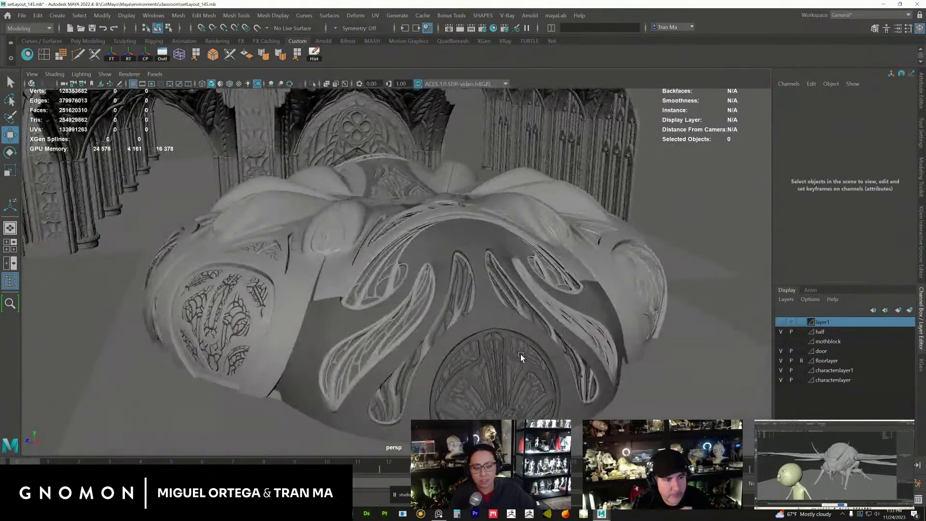
left_click(780, 350)
scroll(605, 417, "up", 5)
left_click_drag(539, 354, 217, 328, "alt")
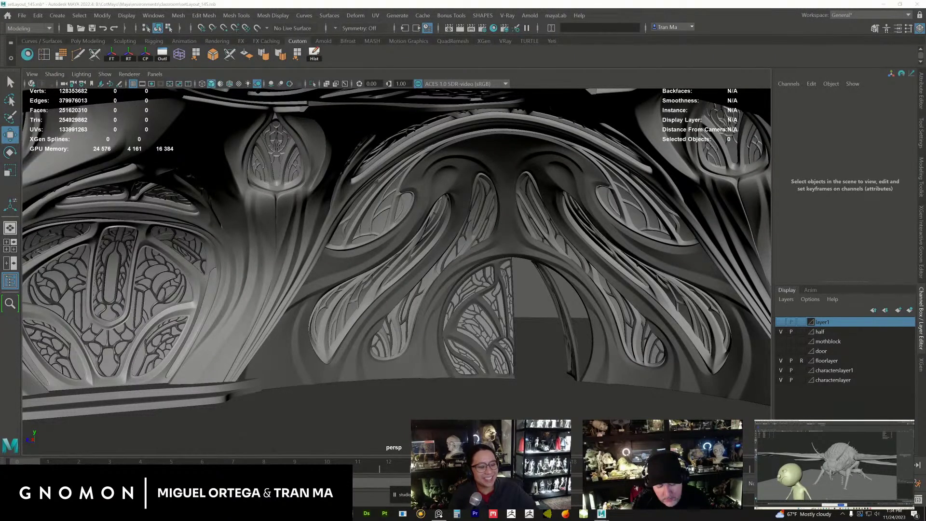
- Highlight the door wall pieces inside the dome one by one, including wallsheetA_01, doorwallA_01 and the arched frame doorwallB_01
left_click(521, 289)
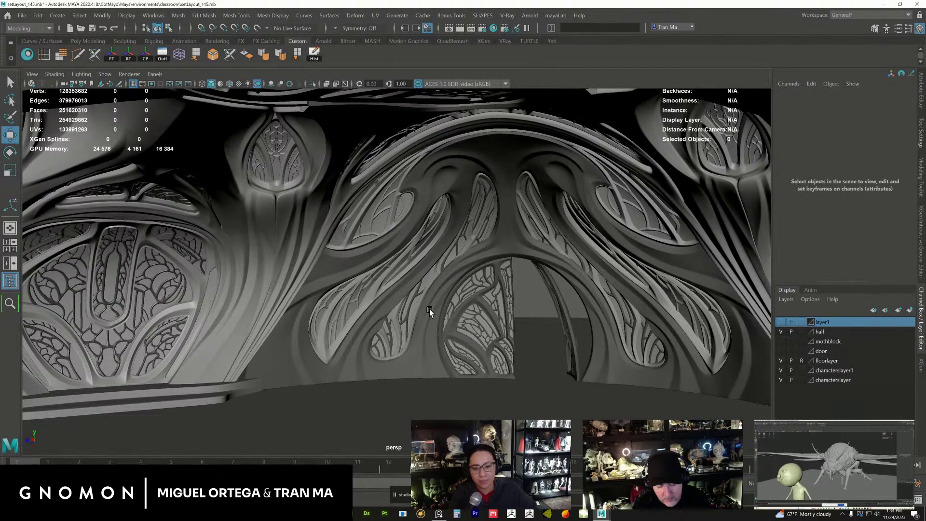
left_click(268, 353)
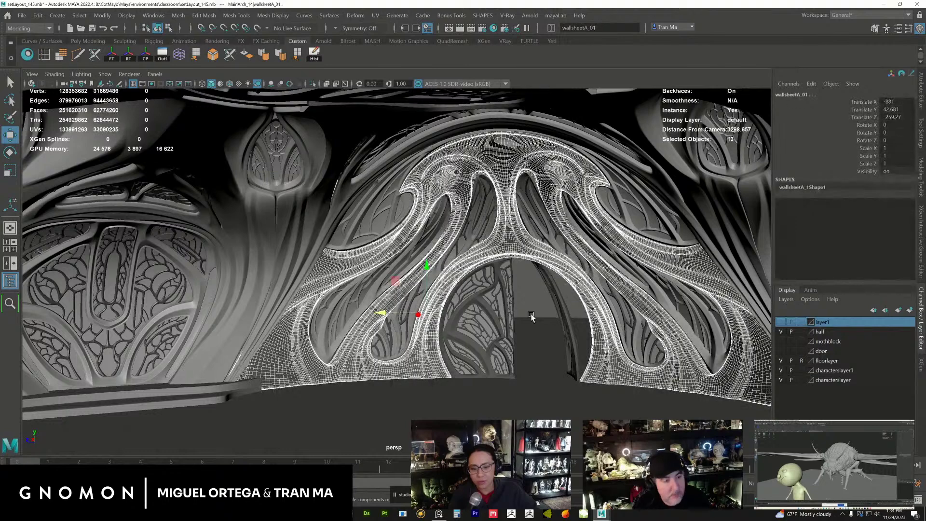
left_click(358, 359)
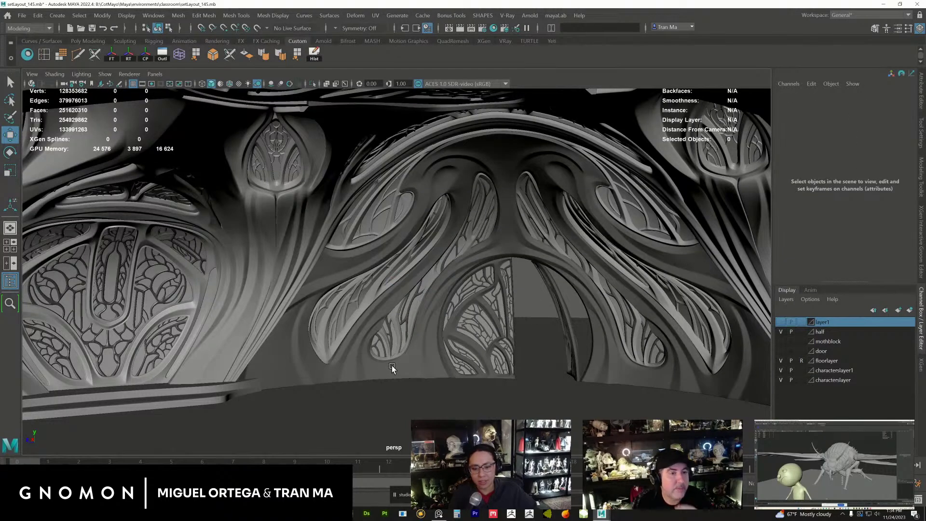
left_click(420, 369)
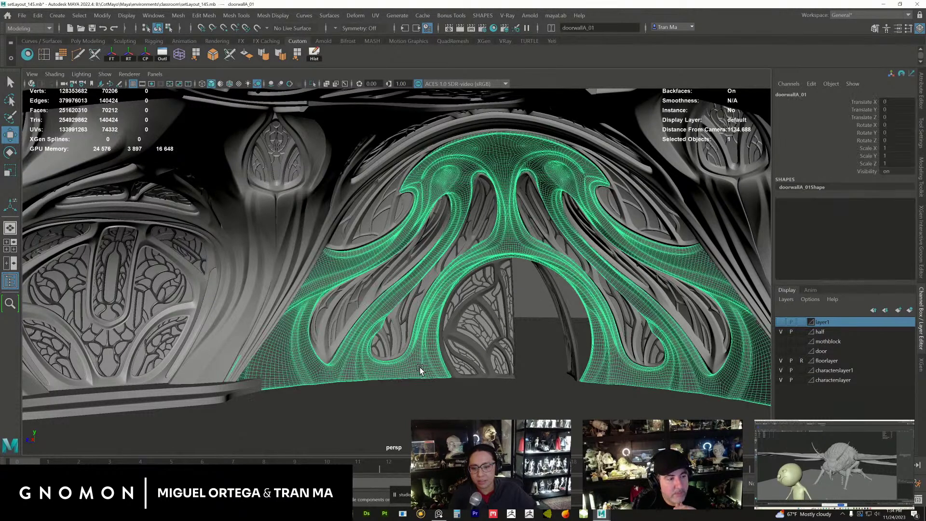
left_click(247, 234)
left_click(300, 233)
left_click_drag(400, 264, 455, 212, "alt")
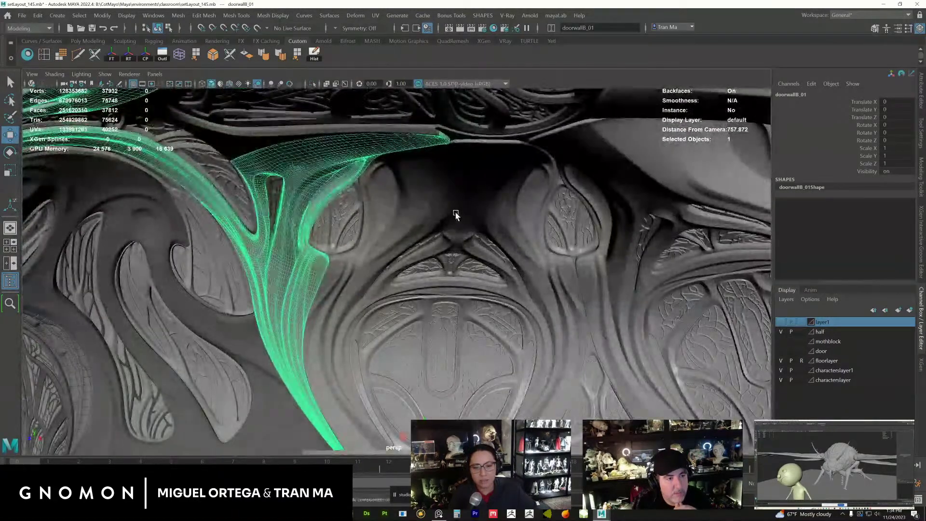
- Select and frame the adjoining side wall wallA_01, then bring the whole doorway back into view
left_click(463, 238)
key("f")
scroll(427, 247, "up", 3)
left_click_drag(426, 252, 402, 260, "alt")
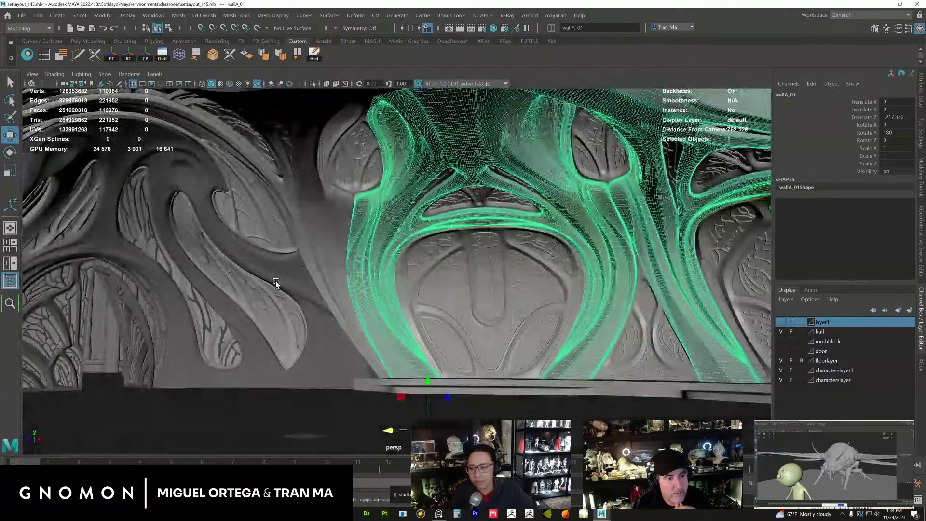
middle_click_drag(276, 280, 361, 278, "alt")
left_click_drag(360, 278, 342, 275, "alt")
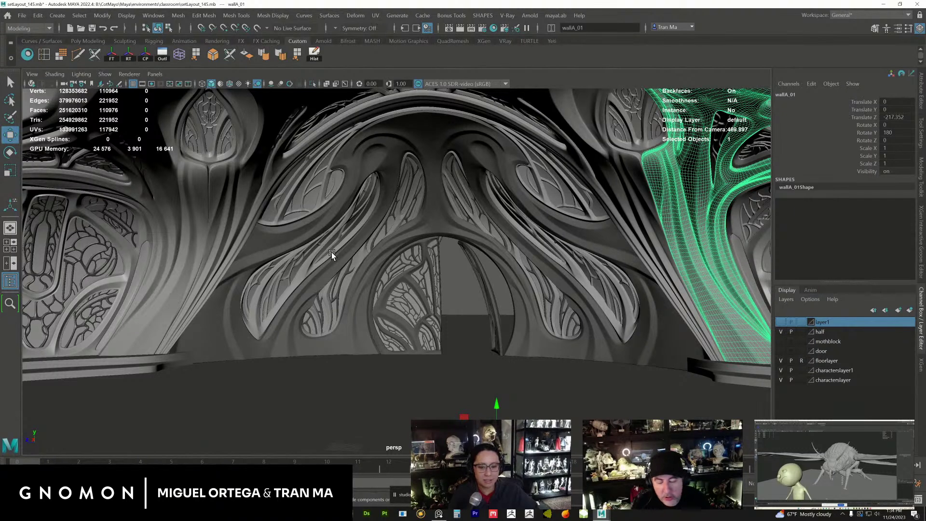
- Clear the selection, then highlight the arched frame doorwallB_01 and the carved door wall doorwallA_01 in turn
left_click(464, 304)
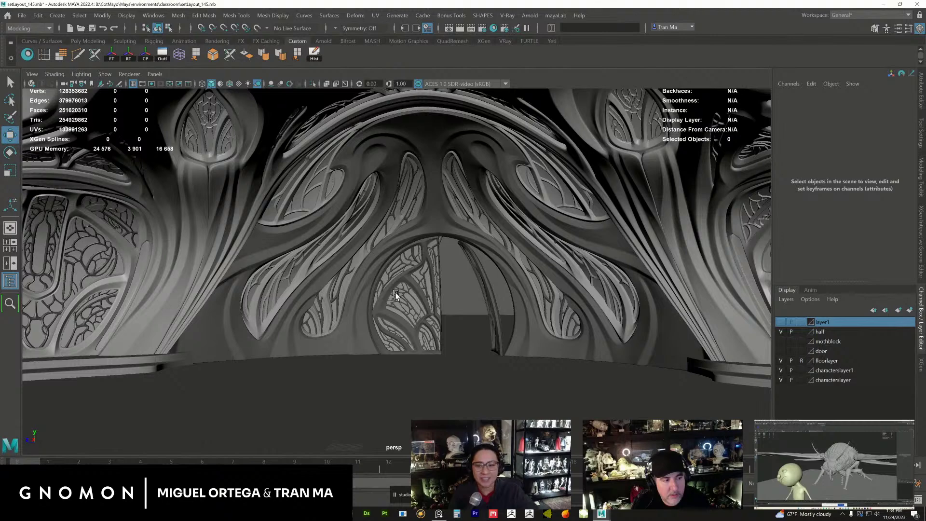
left_click_drag(297, 335, 318, 252, "alt")
left_click(299, 247)
left_click(261, 247)
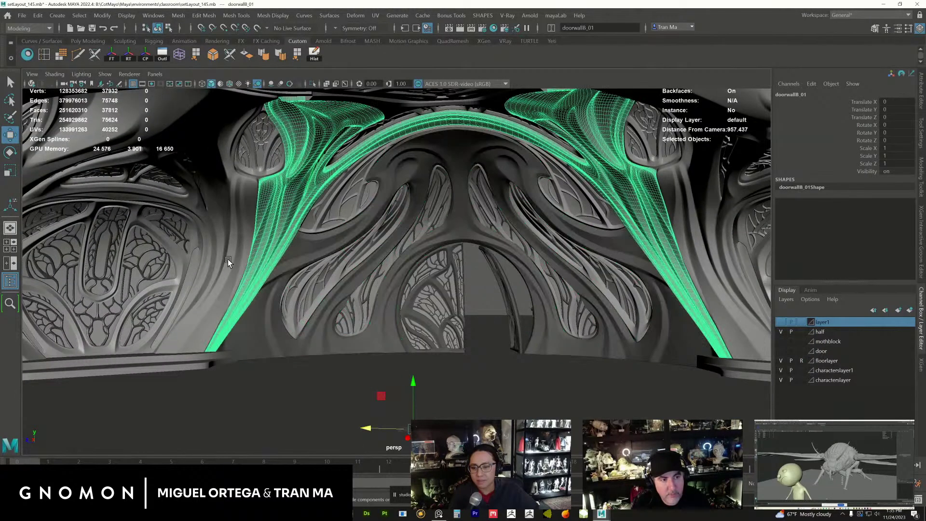
left_click(231, 257)
left_click(472, 230)
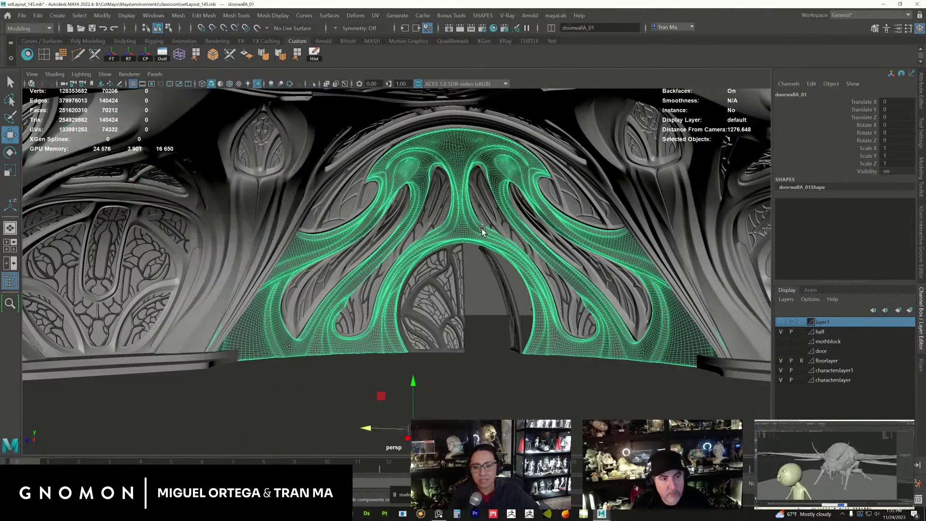
- Inspect the wall sections on both sides of the doorway by selecting wallA_01, doorwallA_01 and wallA_02 in turn
left_click_drag(472, 284, 545, 235, "alt")
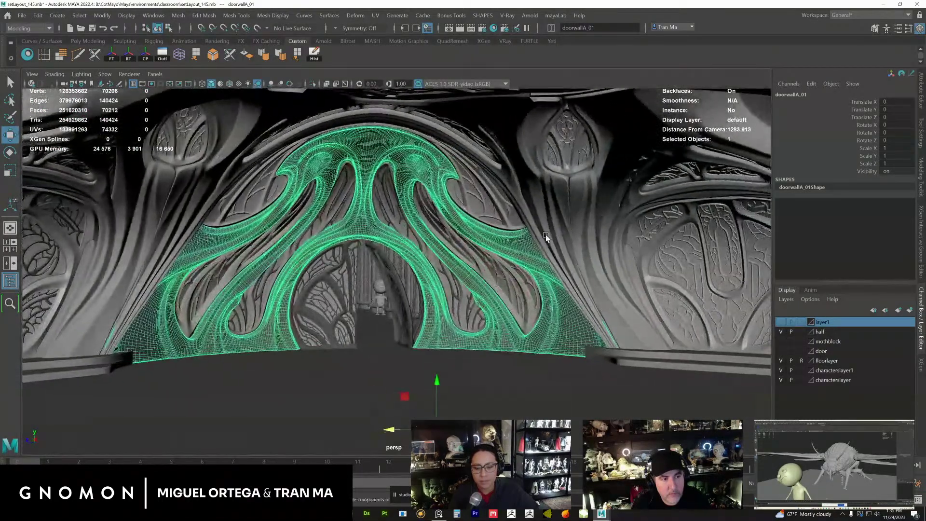
left_click(557, 231)
left_click(585, 222)
left_click_drag(442, 279, 434, 307, "alt")
right_click_drag(435, 304, 471, 259, "alt")
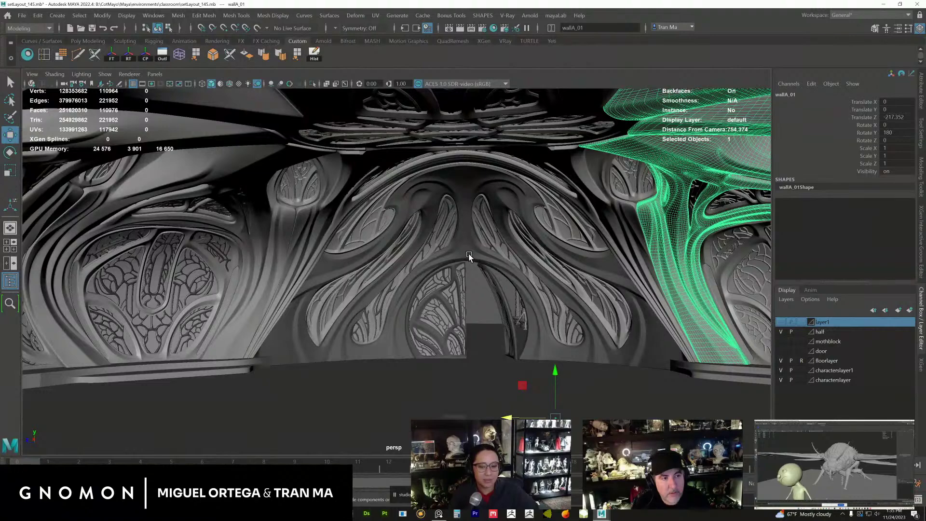
left_click(466, 260)
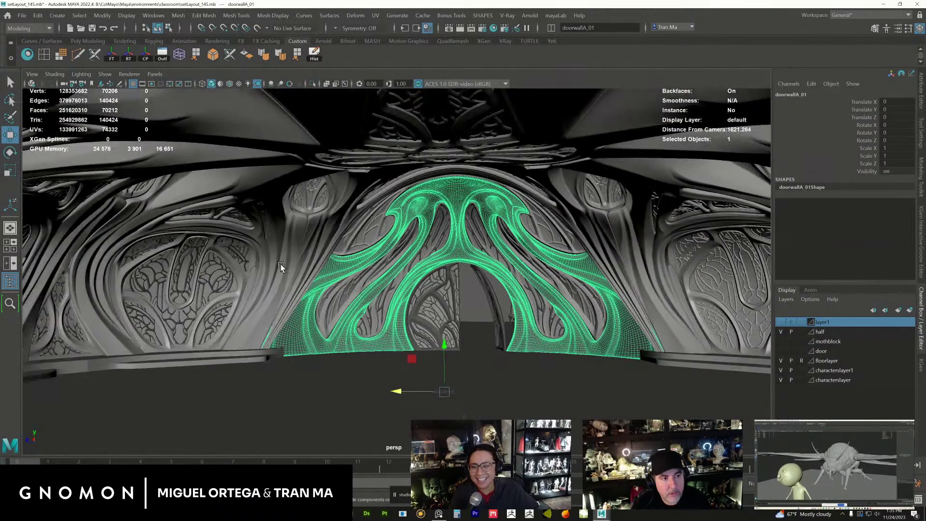
left_click(284, 263)
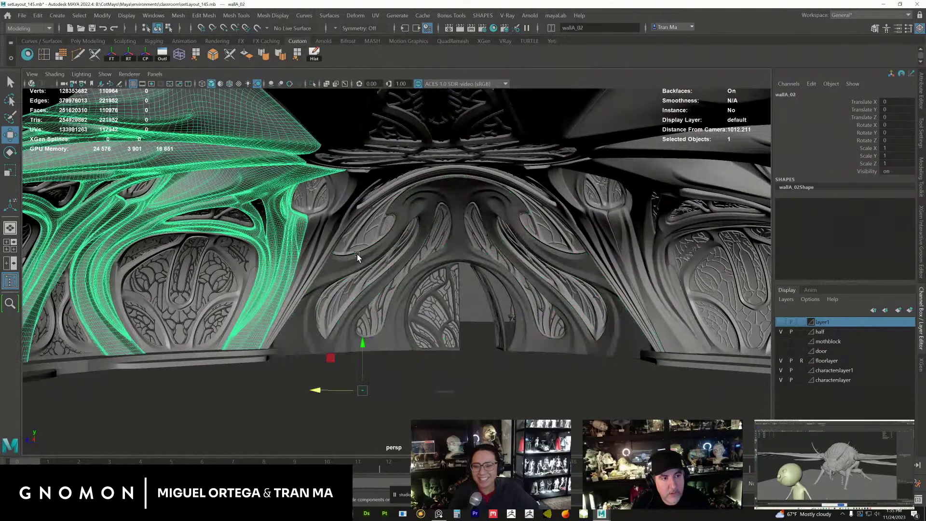
left_click(324, 242)
- View the dome from above, select the side wall wallA_01 and orbit around to the entrance side
right_click_drag(431, 270, 521, 337, "alt")
right_click_drag(360, 261, 380, 302, "alt")
left_click_drag(380, 302, 406, 287, "alt")
left_click(421, 268)
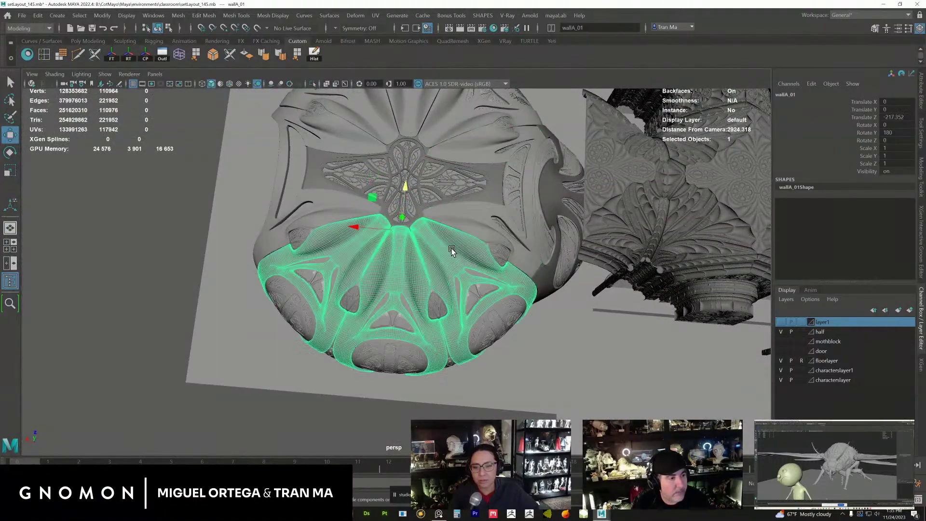
middle_click_drag(476, 249, 463, 281, "alt")
left_click_drag(470, 253, 524, 292, "alt")
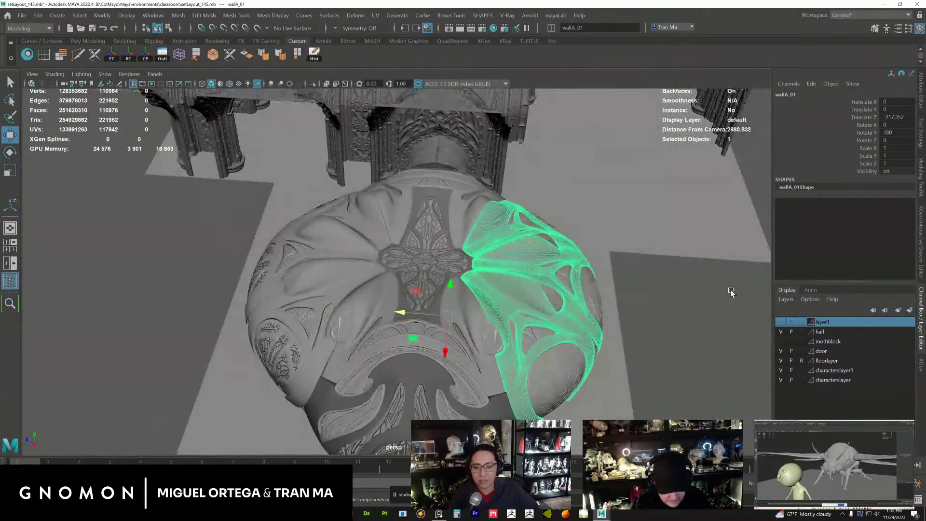
- Hide the door layer, select the curved door piece doorframeA_01 in the doorway and view it from the hall side
left_click(780, 351)
left_click_drag(535, 319, 336, 221, "alt")
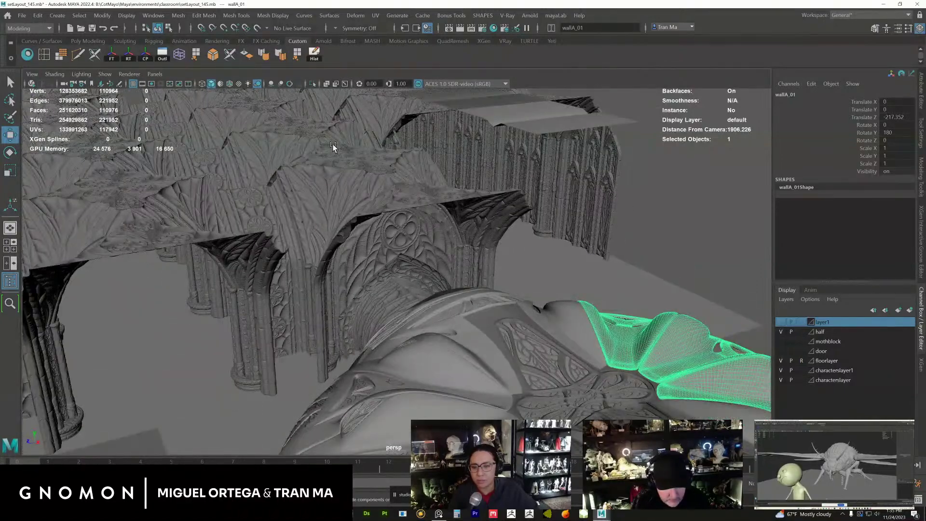
left_click_drag(340, 261, 448, 268, "alt")
left_click(423, 228)
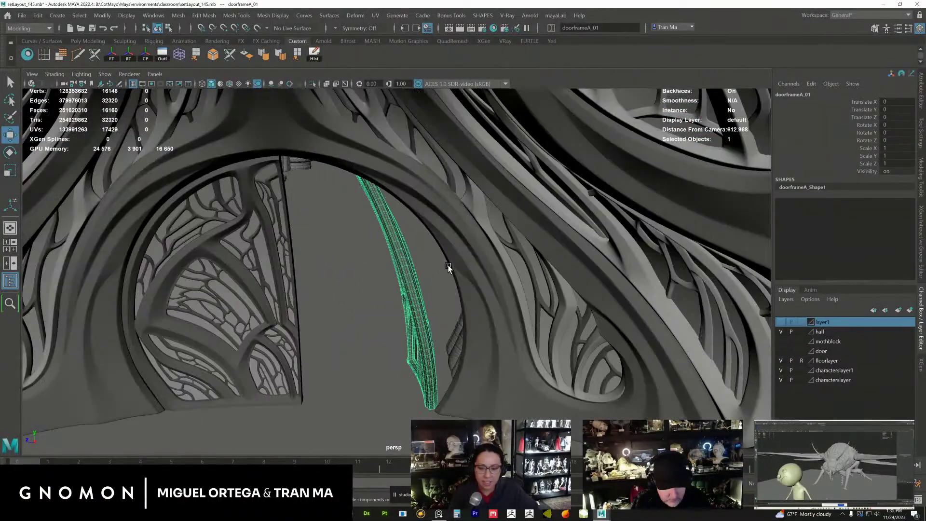
left_click_drag(366, 291, 444, 299, "alt")
right_click_drag(445, 299, 439, 223, "alt")
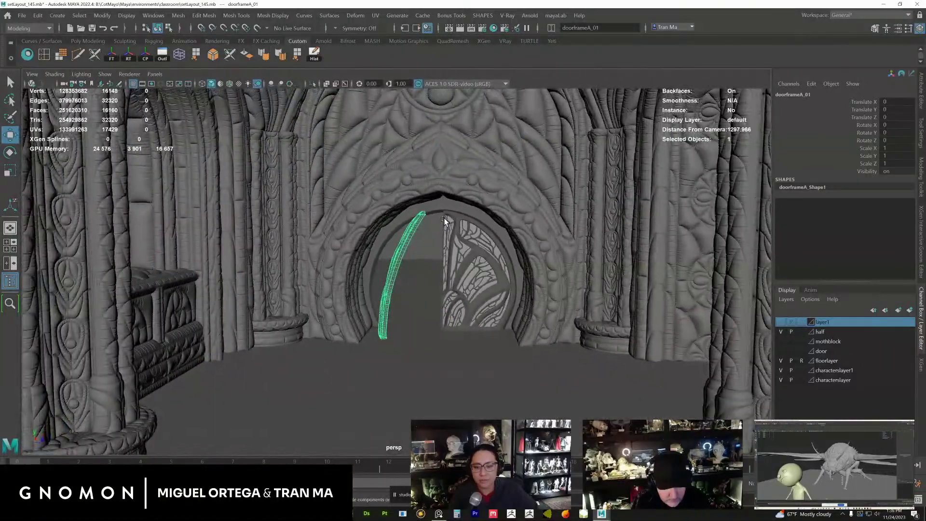
- Select the carved facade group DoorClass around the hall's round doorway, assign it to a new display layer layer2 and hide it
left_click(470, 188)
left_click_drag(467, 190, 488, 223, "alt")
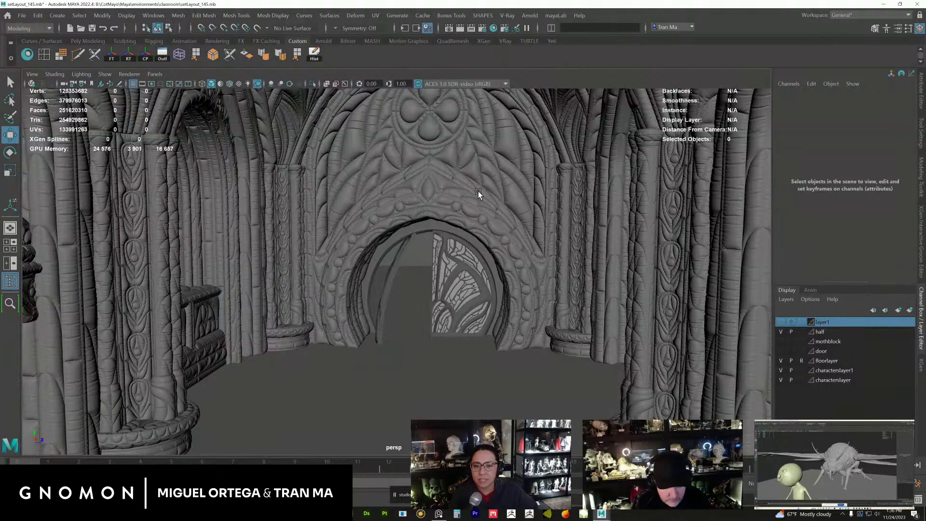
left_click(438, 198)
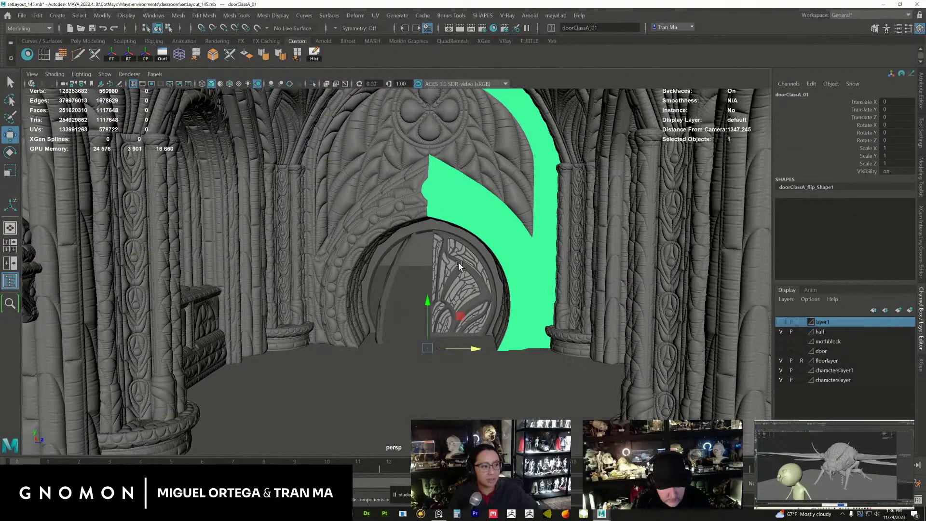
middle_click_drag(387, 272, 385, 282, "alt")
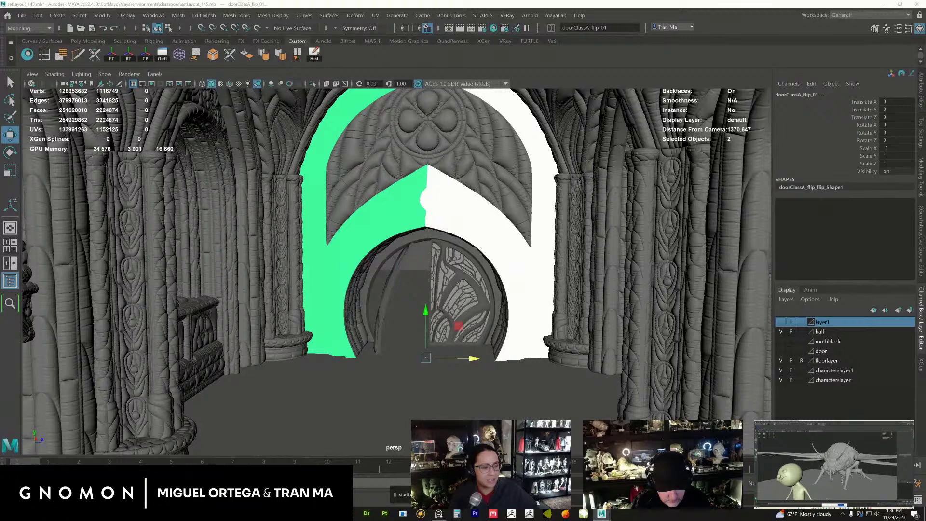
left_click(909, 310)
left_click(781, 321)
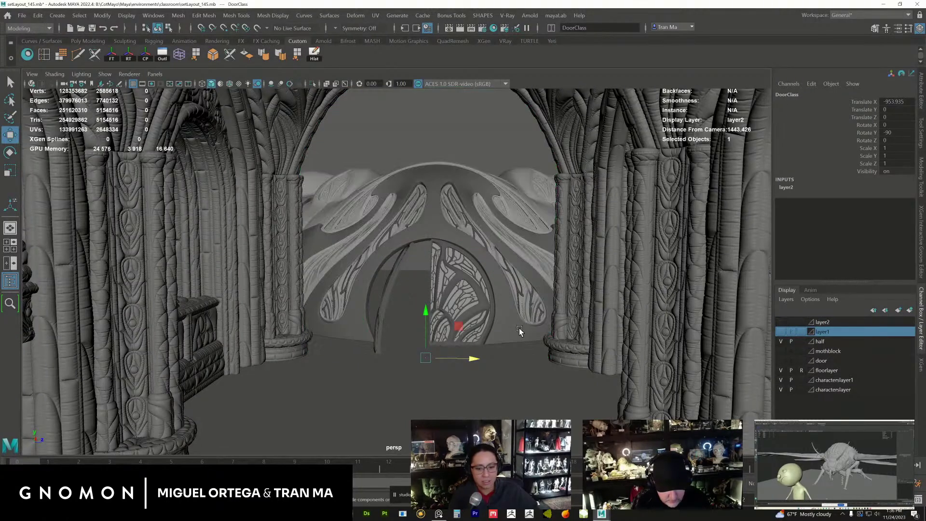
- Examine the dome's outer entrance wall and half-open door through the hall arch, up close and between the flanking columns
left_click(498, 293)
right_click_drag(498, 293, 450, 249, "alt")
left_click_drag(461, 242, 439, 263, "alt")
left_click_drag(384, 362, 447, 311, "alt")
scroll(470, 286, "up", 2)
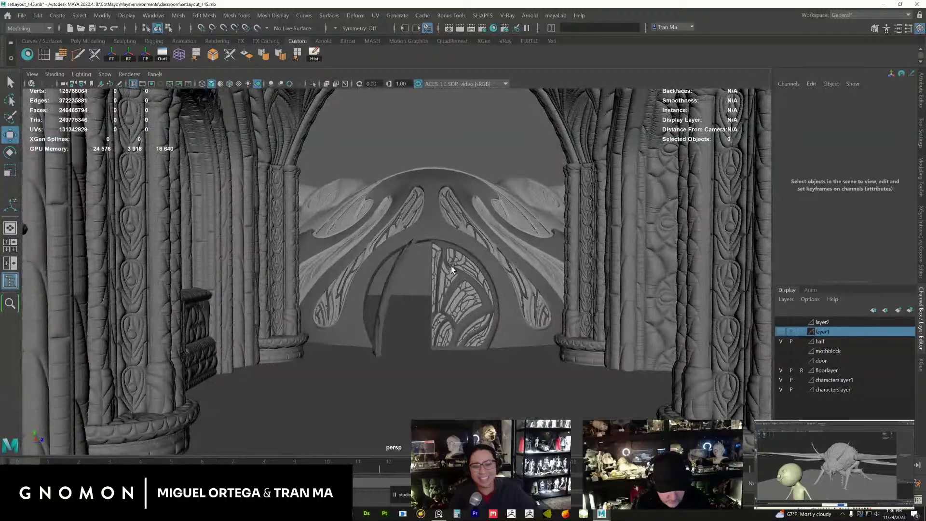
scroll(452, 267, "up", 4)
scroll(509, 311, "up", 5)
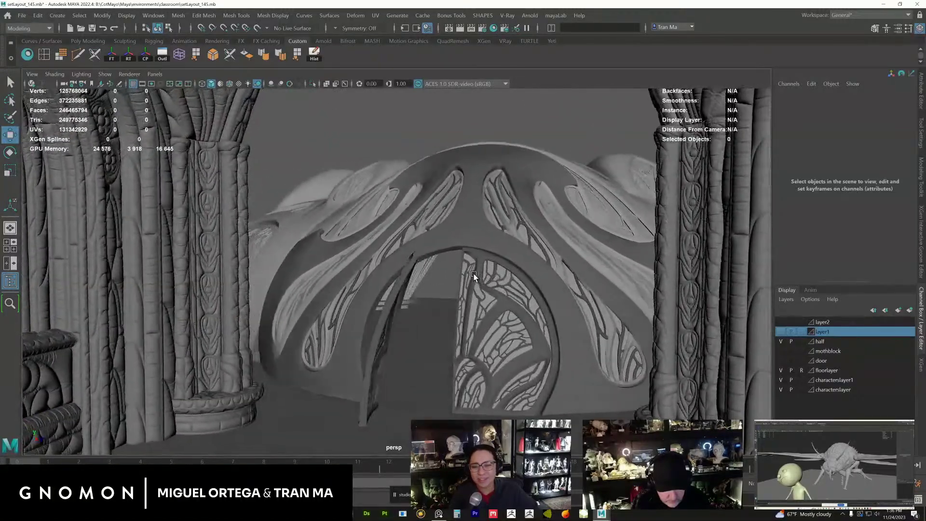
scroll(474, 273, "up", 1)
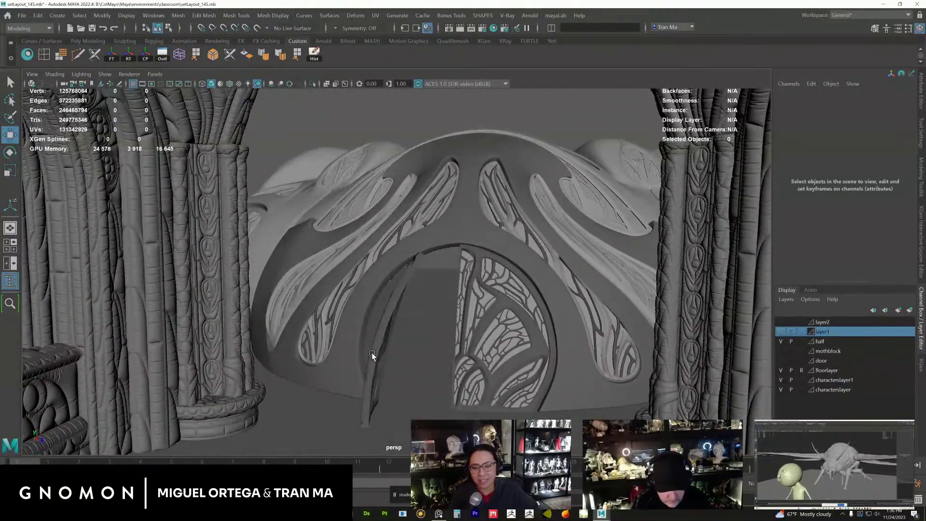
left_click(321, 218)
left_click_drag(386, 227, 461, 305, "alt")
right_click_drag(462, 305, 284, 179, "alt")
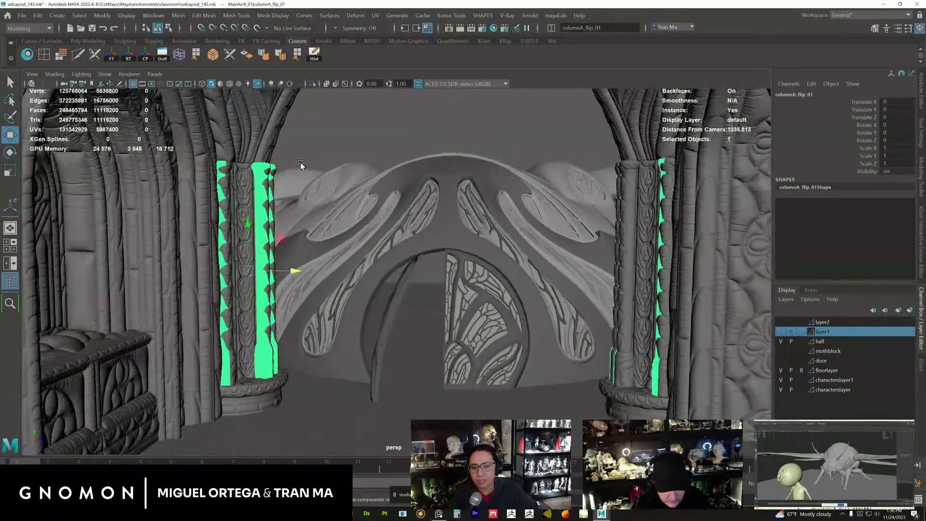
left_click_drag(417, 272, 402, 158, "alt")
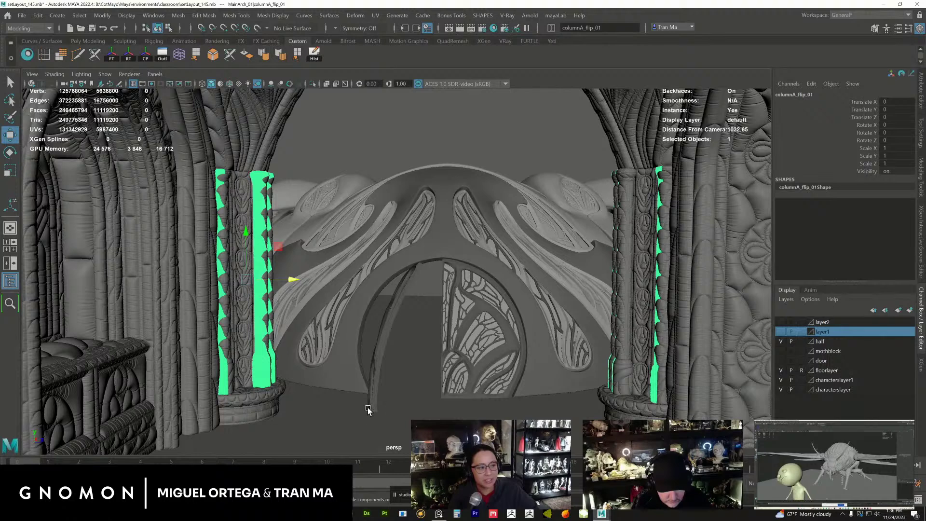
middle_click_drag(396, 368, 421, 363, "alt")
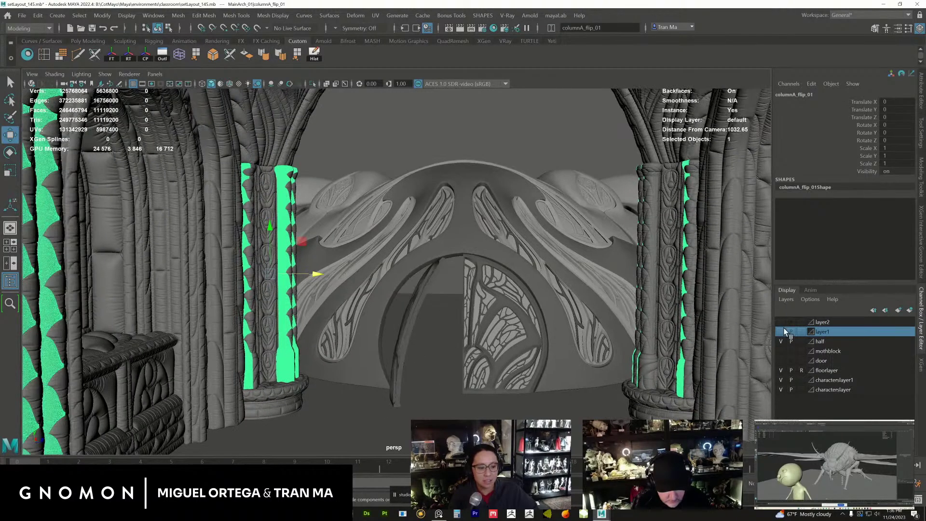
- Toggle the visibility of layer2 repeatedly to compare the doorway with and without its carved facade, leaving it hidden
left_click(781, 322)
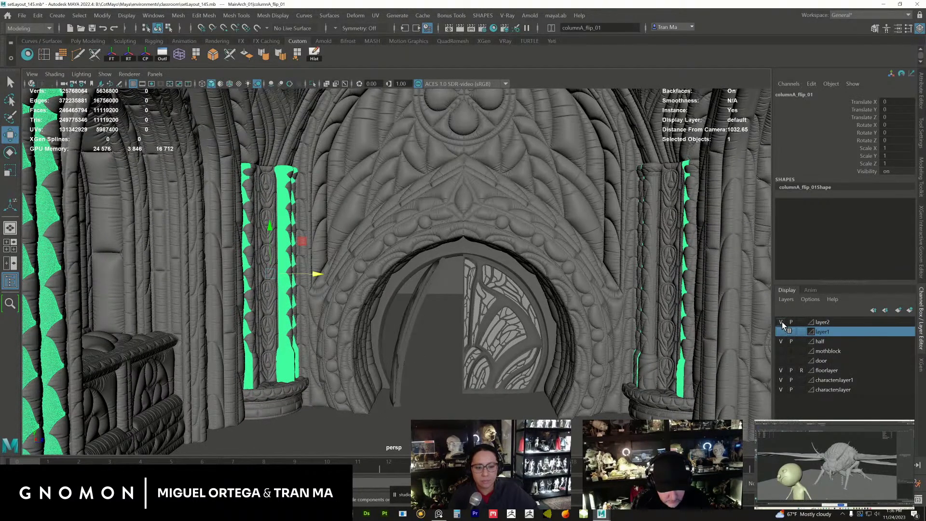
left_click(781, 322)
left_click(781, 322)
left_click(781, 322)
- Select the dome's door wall doorwallA_01, orbit around it, then show layer2 again and clear the selection
left_click_drag(600, 297, 452, 270, "alt")
left_click(528, 232)
left_click_drag(414, 210, 463, 206, "alt")
key("f")
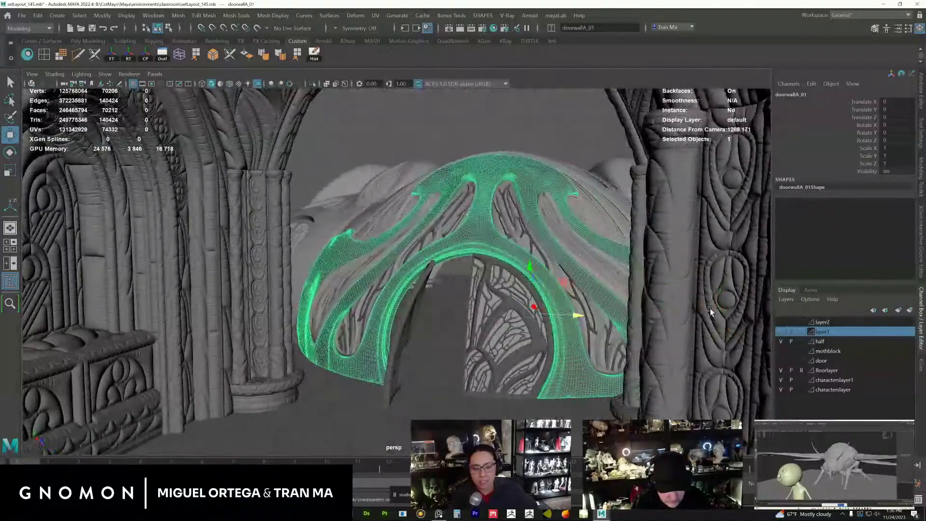
left_click_drag(718, 333, 637, 330, "alt")
left_click(780, 321)
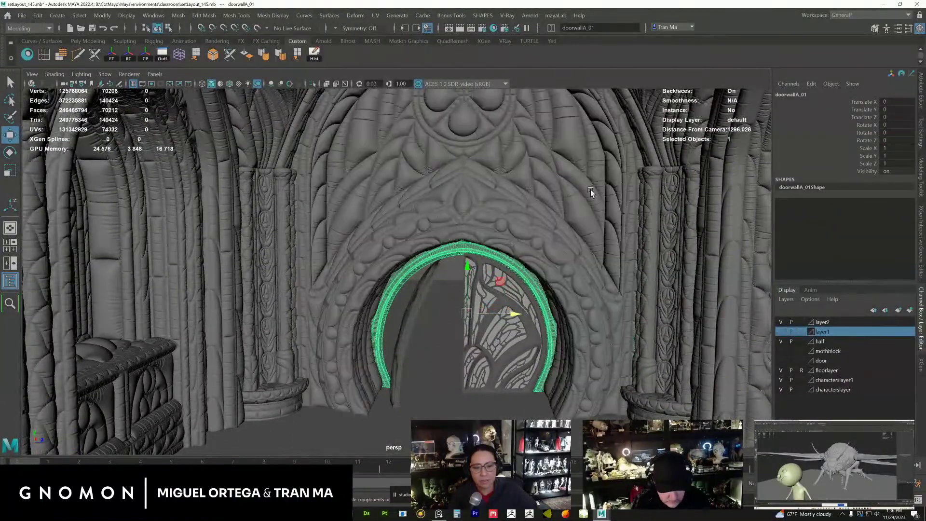
left_click(423, 350)
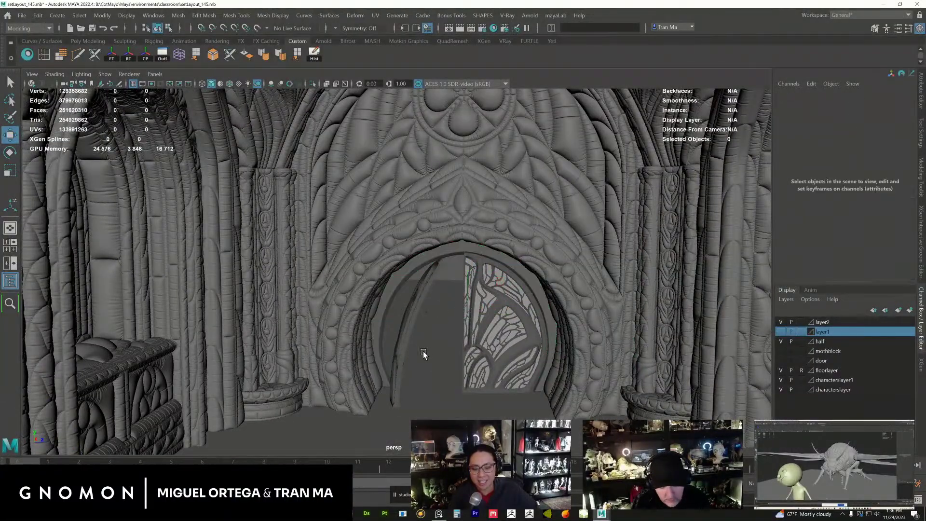
- Examine the half-open round door from the hall side and from inside the dome, comparing how both entrances line up
left_click_drag(488, 311, 545, 309, "alt")
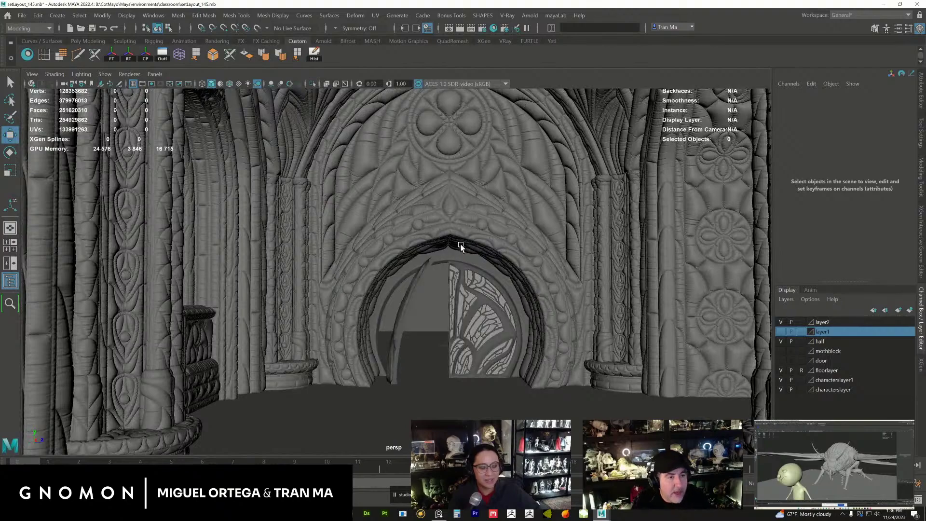
left_click_drag(549, 259, 525, 260, "alt")
right_click_drag(525, 260, 577, 344, "alt")
left_click_drag(558, 283, 502, 347, "alt")
left_click_drag(419, 332, 362, 303, "alt")
left_click_drag(302, 226, 450, 234, "alt")
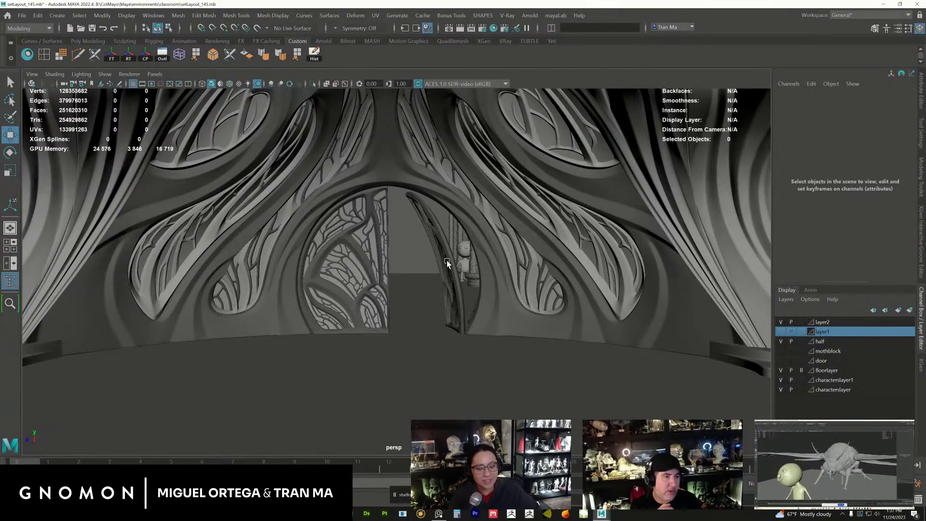
left_click_drag(418, 256, 450, 245, "alt")
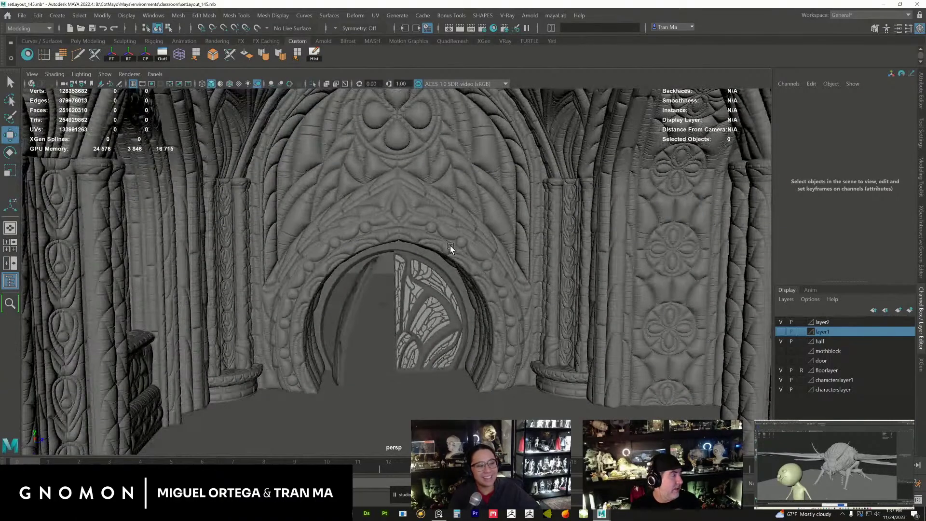
- Select the wall piece doorClassB_01 around the hall's round doorway to show its extent, and undo the selection
left_click_drag(421, 263, 365, 233, "alt")
right_click_drag(365, 233, 469, 219, "alt")
mouse_move(470, 219)
middle_mouse_down("alt")
mouse_move(450, 250)
mouse_move(465, 236)
middle_mouse_up("alt")
left_click_drag(465, 236, 463, 227, "alt")
left_click(391, 279)
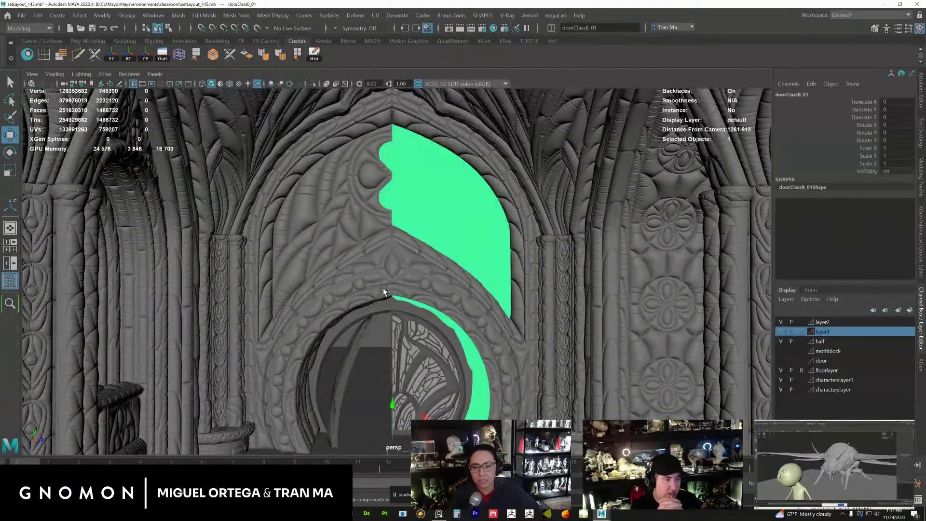
key("ctrl+z")
right_click_drag(495, 290, 381, 265, "alt")
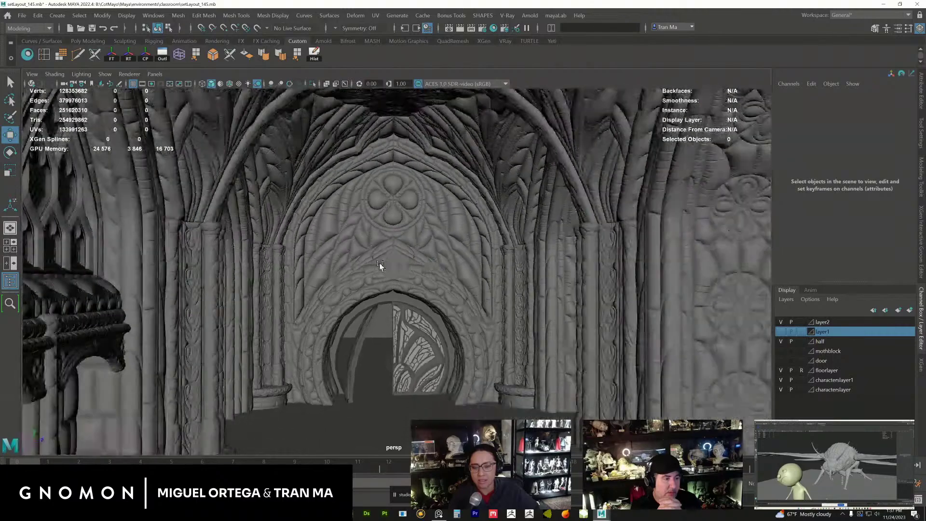
- Select the side arch's mirrored pieces archG_01 and archG_flip_01 in turn to show how the arch is built, and clear the selection
middle_click_drag(381, 264, 413, 254, "alt")
left_click_drag(413, 254, 221, 258, "alt")
left_click(221, 256)
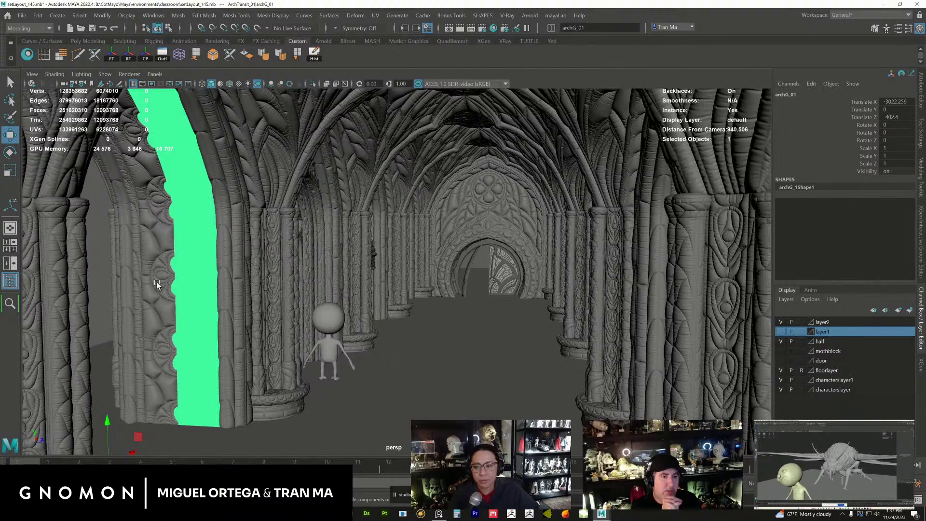
left_click(345, 206)
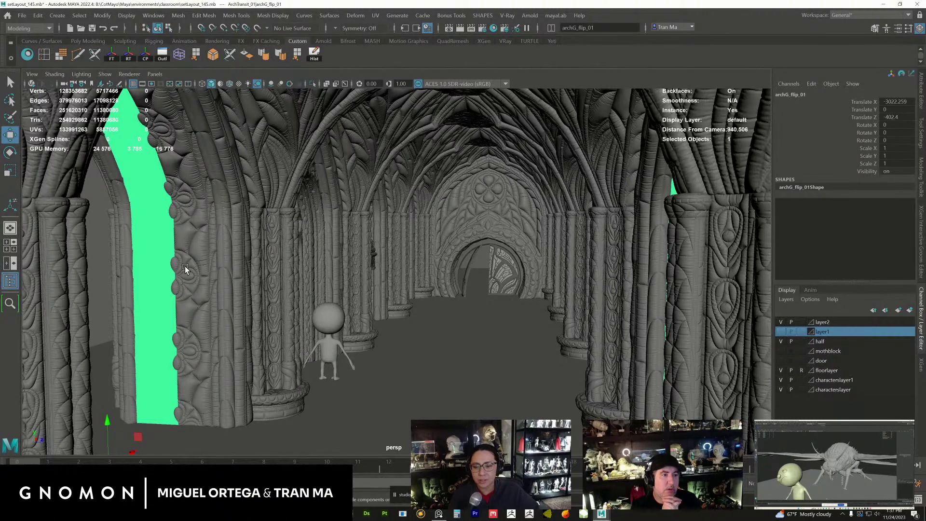
middle_click_drag(478, 270, 449, 270, "alt")
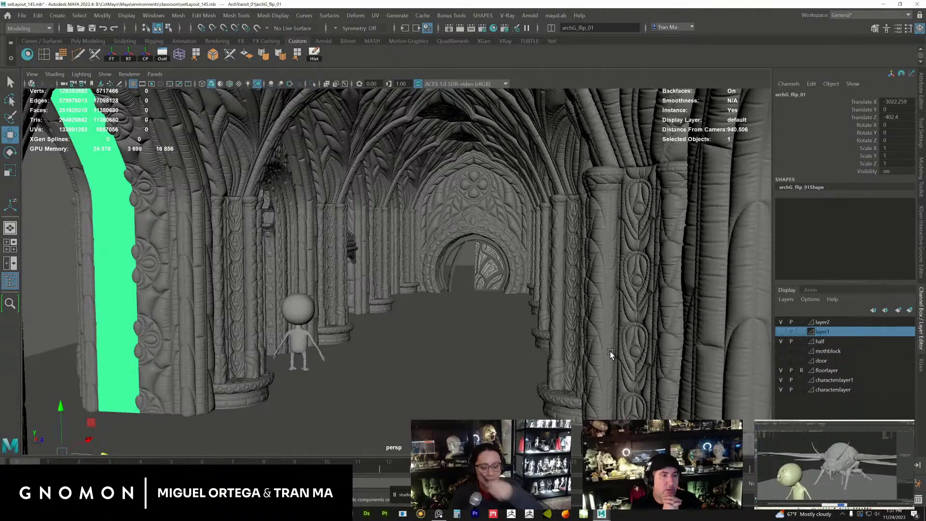
middle_click_drag(534, 264, 569, 271, "alt")
left_click(163, 246)
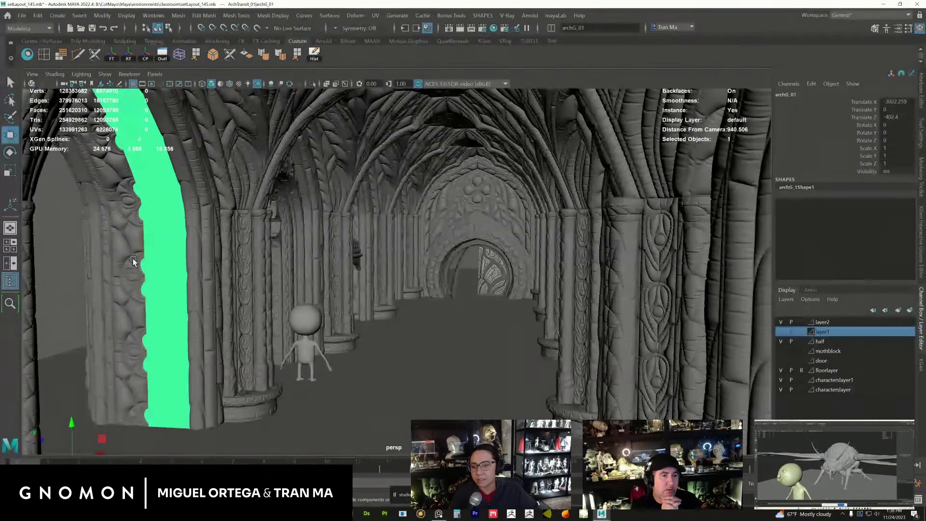
left_click(133, 260, "shift")
mouse_move(410, 265)
left_mouse_down("alt")
mouse_move(361, 266)
mouse_move(395, 270)
left_mouse_up("alt")
left_click(567, 215)
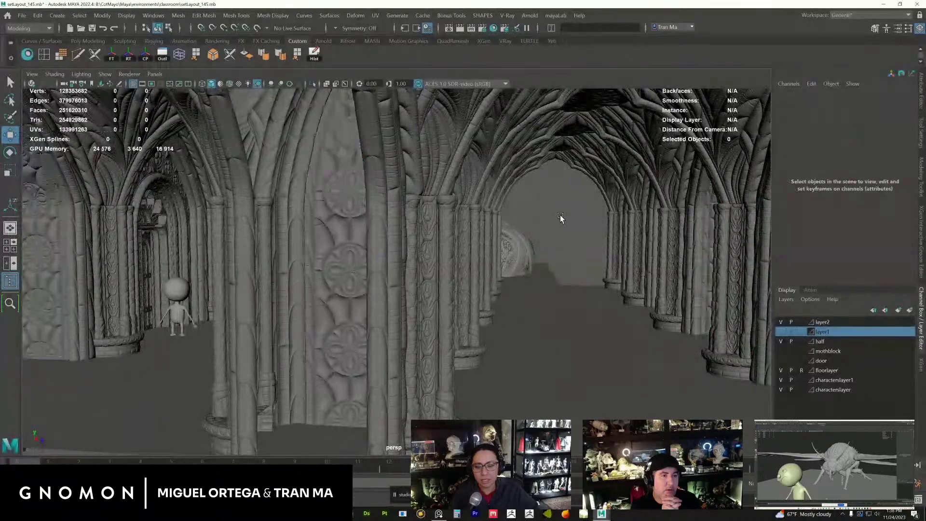
- Examine the side aisle, its flower-carved arches and the columns between it and the central hall
scroll(538, 242, "up", 8)
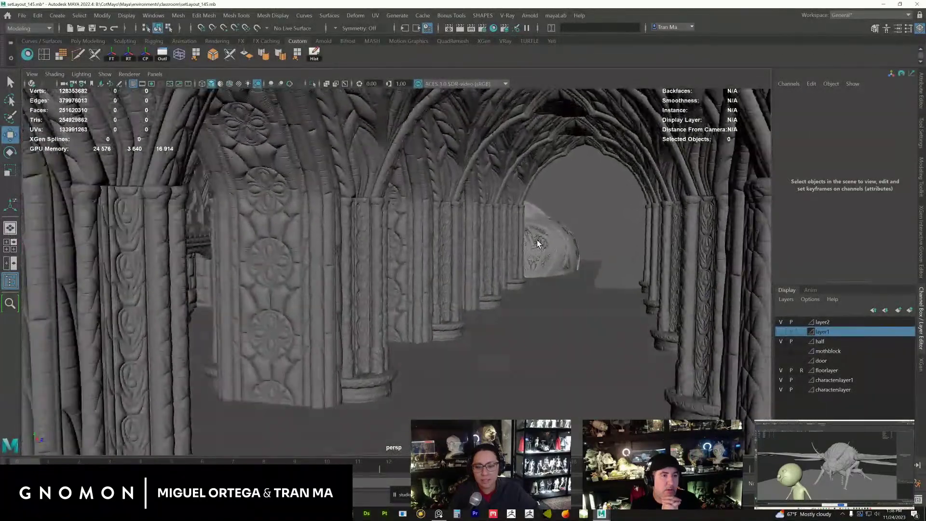
left_click_drag(538, 242, 463, 239, "alt")
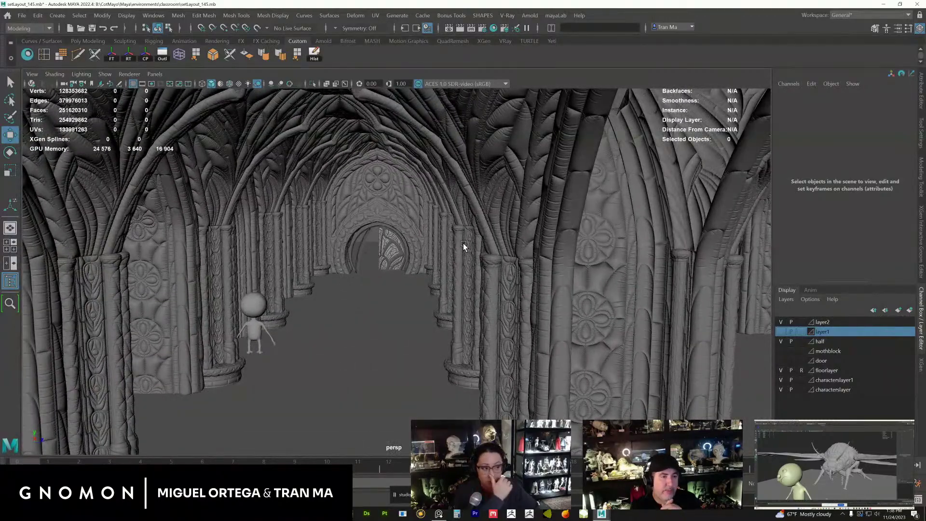
left_click_drag(461, 265, 518, 273, "alt")
left_click_drag(568, 311, 191, 266, "alt")
left_click(190, 267)
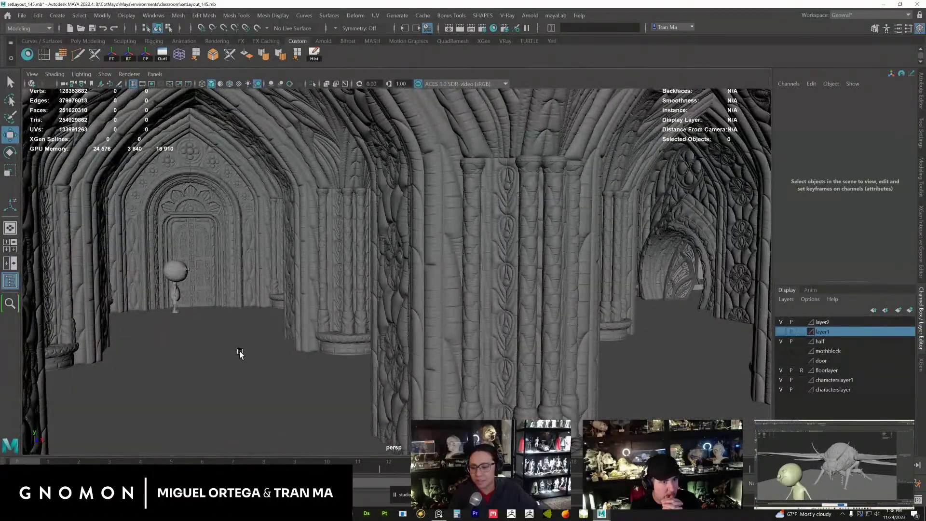
- Select the floor surface polySurface78, clear the selection, and examine the central hall toward the round doorway
left_click(260, 342)
left_click_drag(285, 326, 364, 275, "alt")
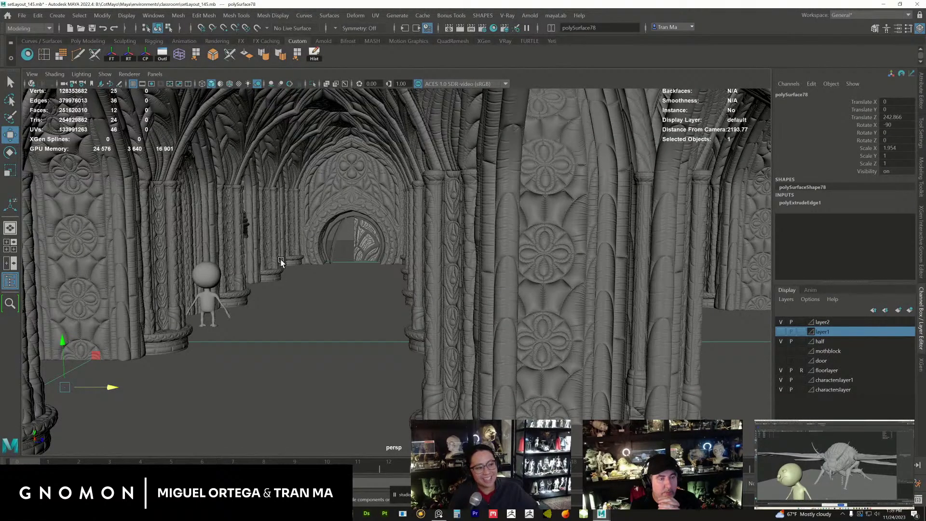
left_click_drag(314, 268, 317, 273, "alt")
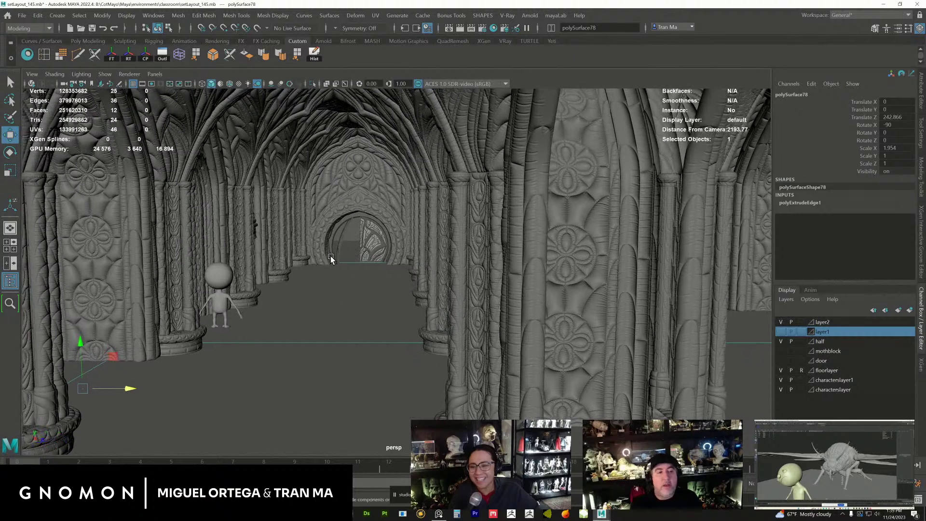
left_click(317, 273)
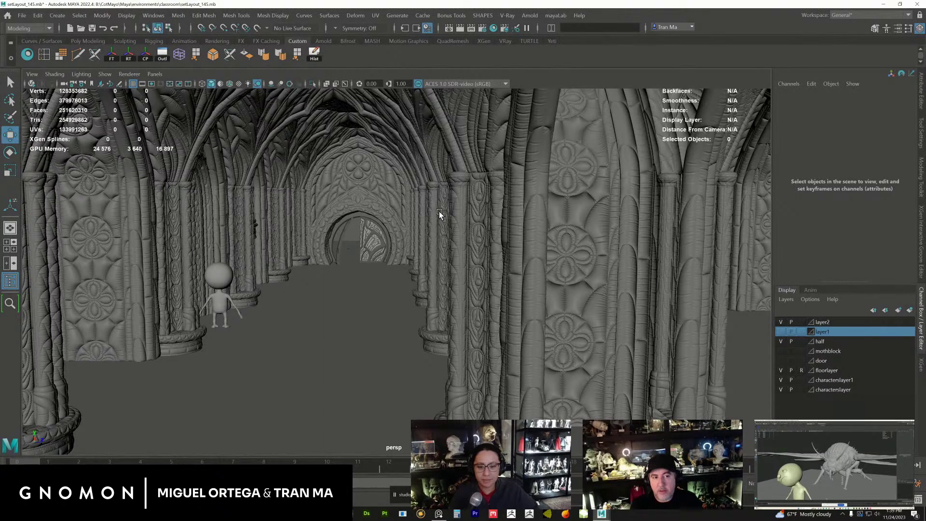
left_click_drag(452, 268, 490, 287, "alt")
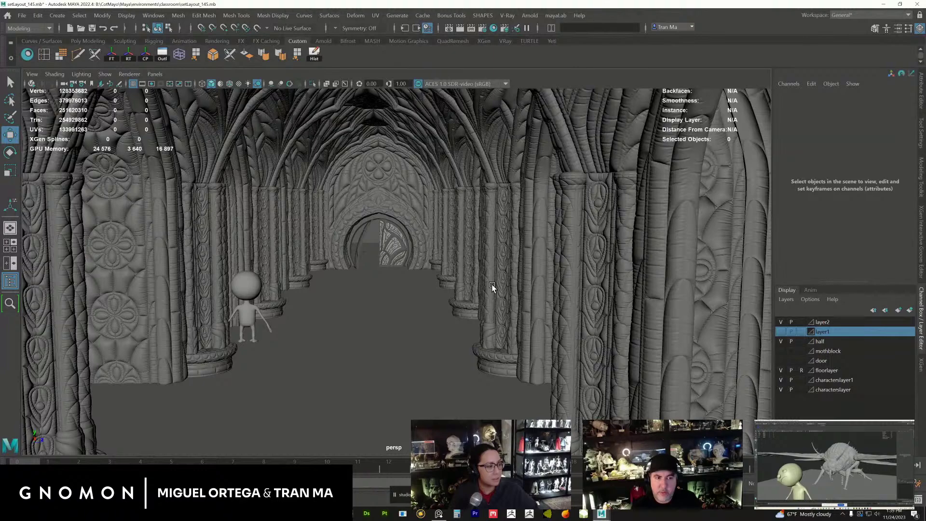
left_click_drag(493, 288, 465, 235, "alt")
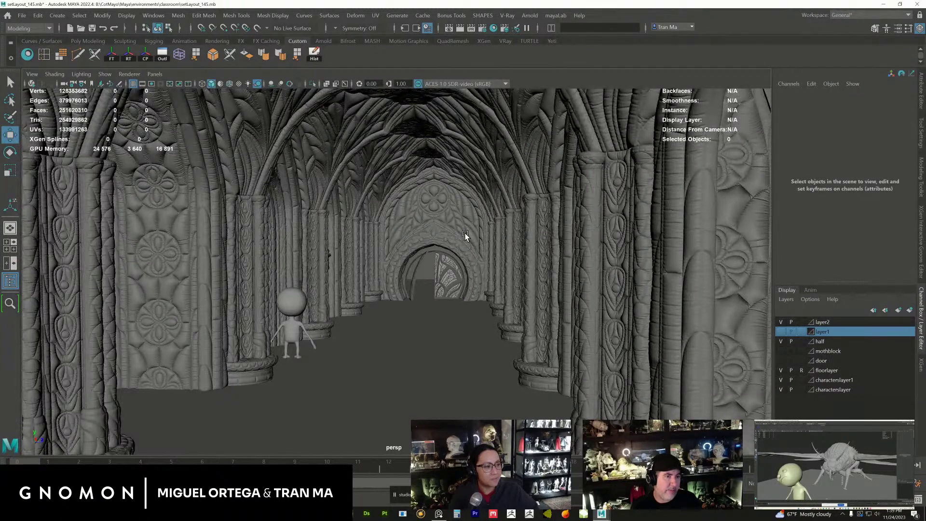
left_click_drag(453, 320, 458, 320, "alt")
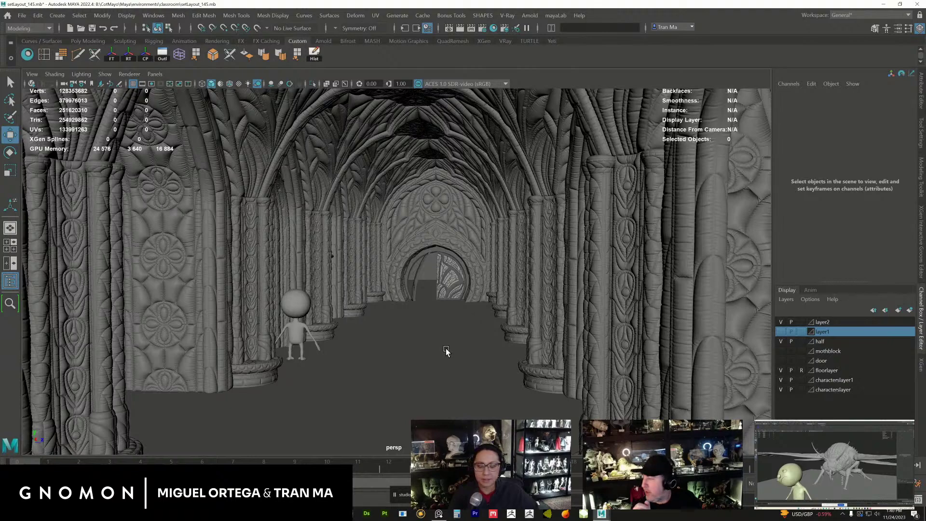
- Select the floor surface polySurface78, examine its steps and lowered area between the tall columns, and clear the selection
middle_click_drag(476, 351, 491, 343, "alt")
left_click_drag(491, 342, 481, 340, "alt")
middle_click_drag(481, 340, 554, 344, "alt")
left_click_drag(554, 345, 464, 354, "alt")
left_click(464, 357)
middle_click_drag(342, 392, 389, 360, "alt")
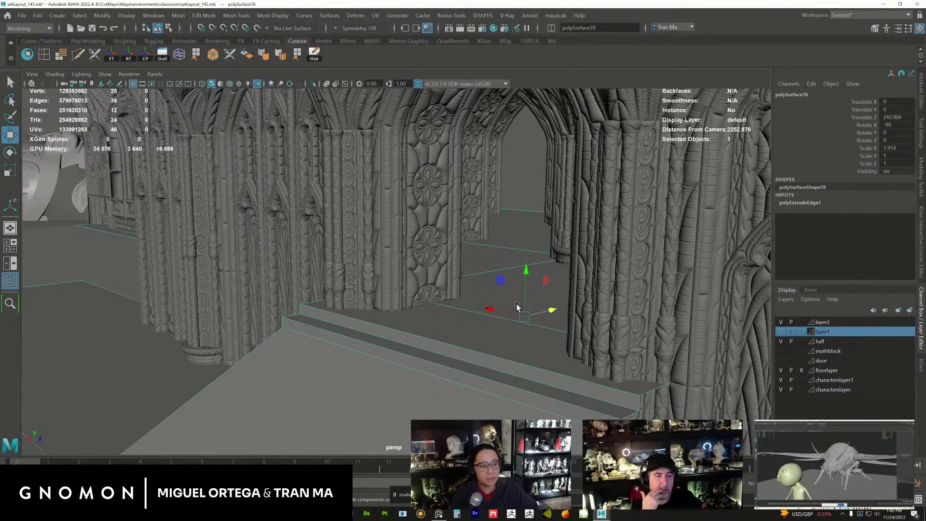
left_click_drag(402, 369, 488, 330, "alt")
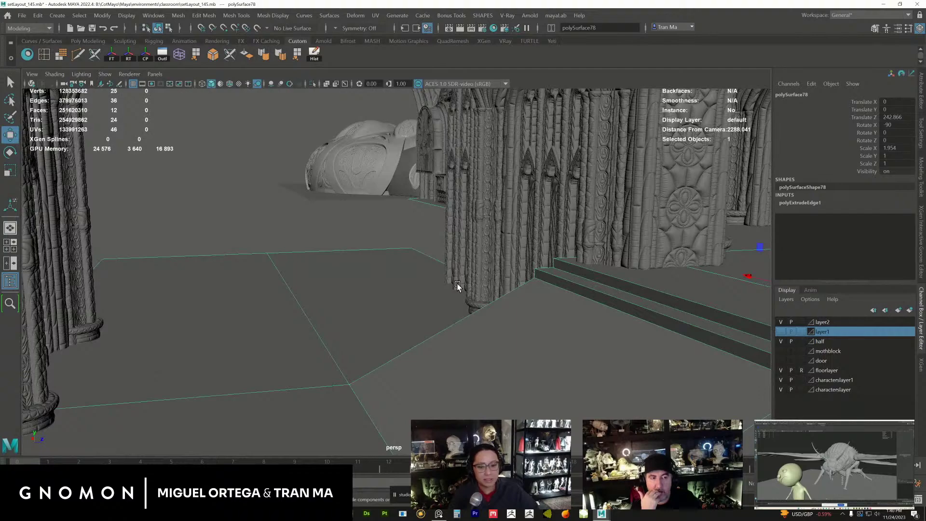
left_click_drag(434, 313, 525, 277, "alt")
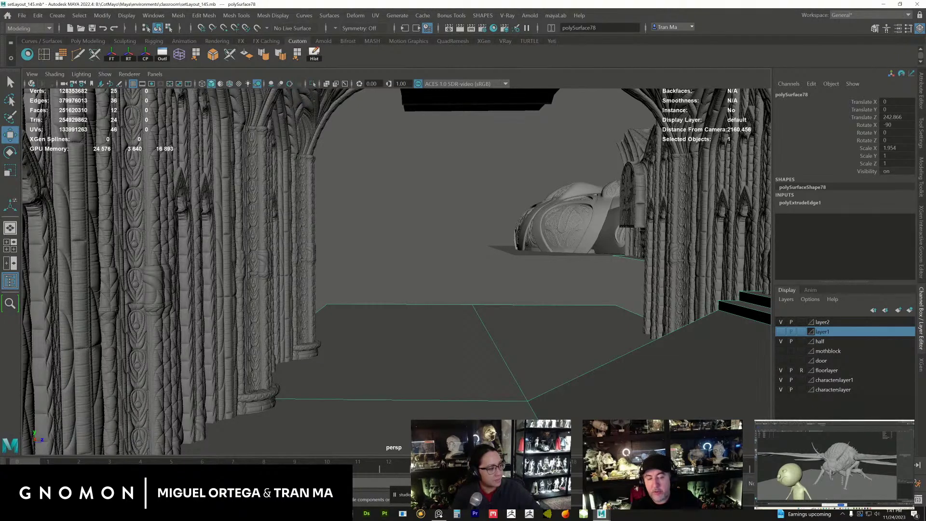
left_click(464, 260)
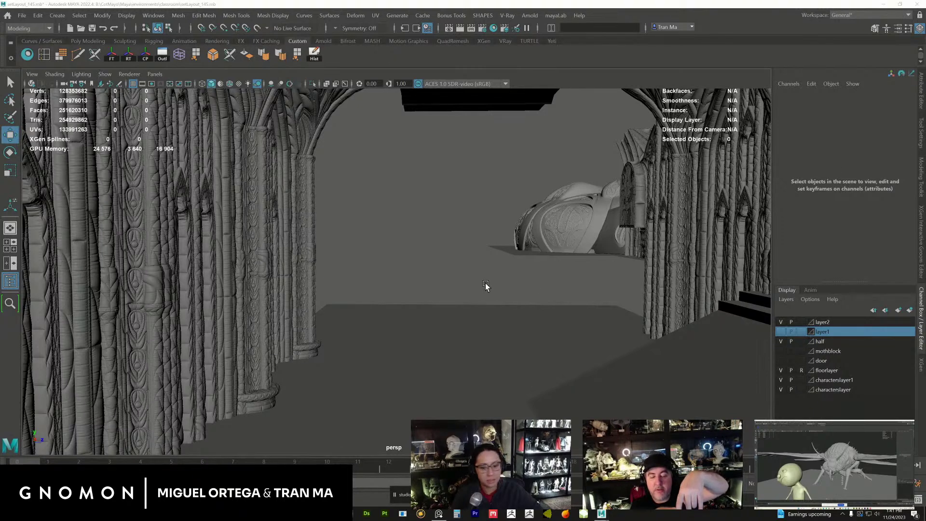
- Reselect the floor surface polySurface78 and examine how its steps meet the side arches and the tall panelled wall
left_click_drag(506, 300, 434, 310, "alt")
left_click(402, 333)
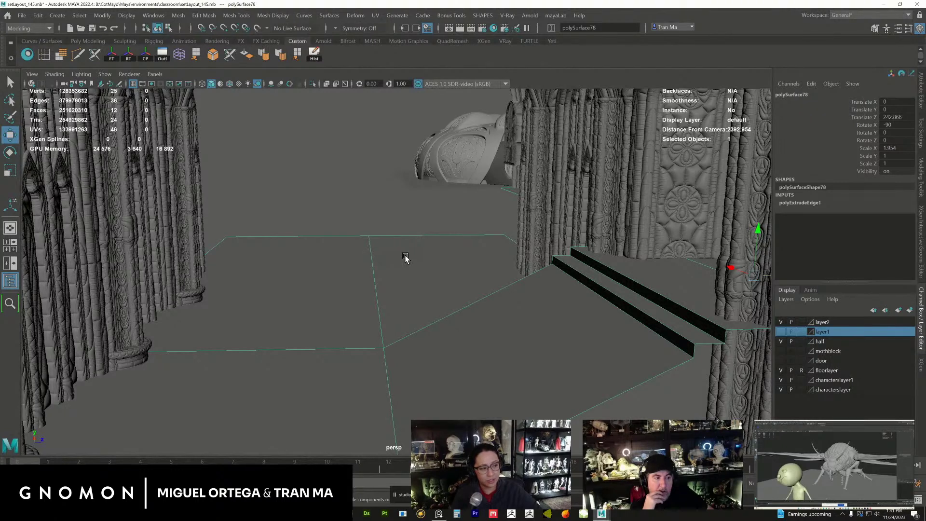
left_click_drag(422, 276, 509, 247, "alt")
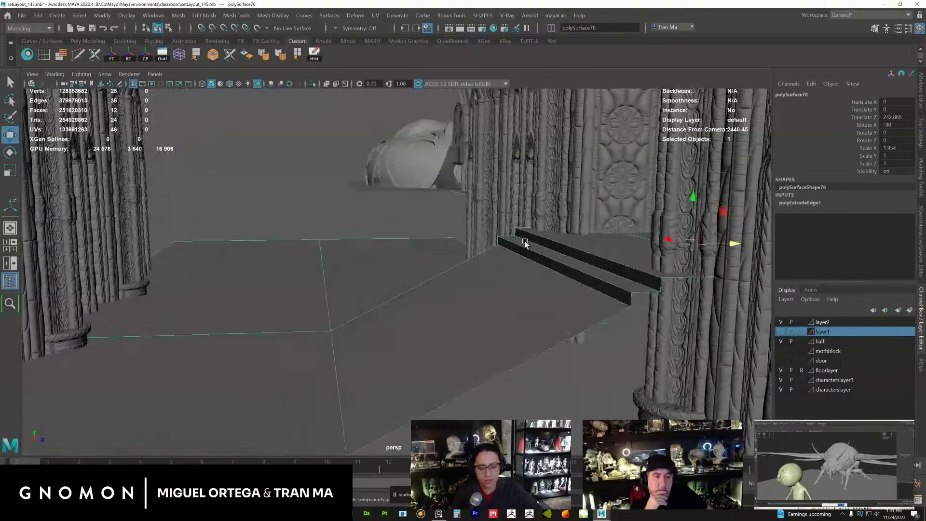
middle_click_drag(344, 307, 357, 318, "alt")
left_click_drag(357, 318, 319, 320, "alt")
middle_click_drag(319, 320, 411, 340, "alt")
right_click_drag(411, 340, 448, 357, "alt")
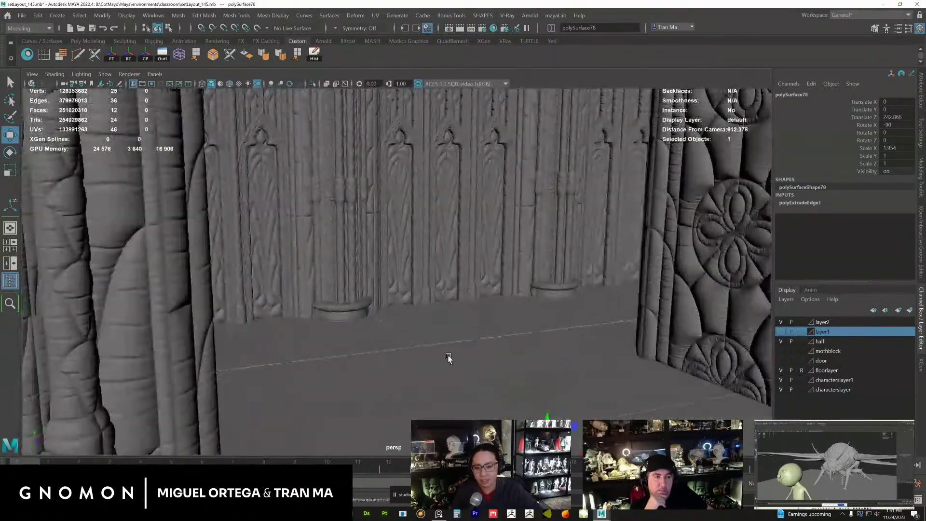
left_click_drag(448, 358, 403, 279, "alt")
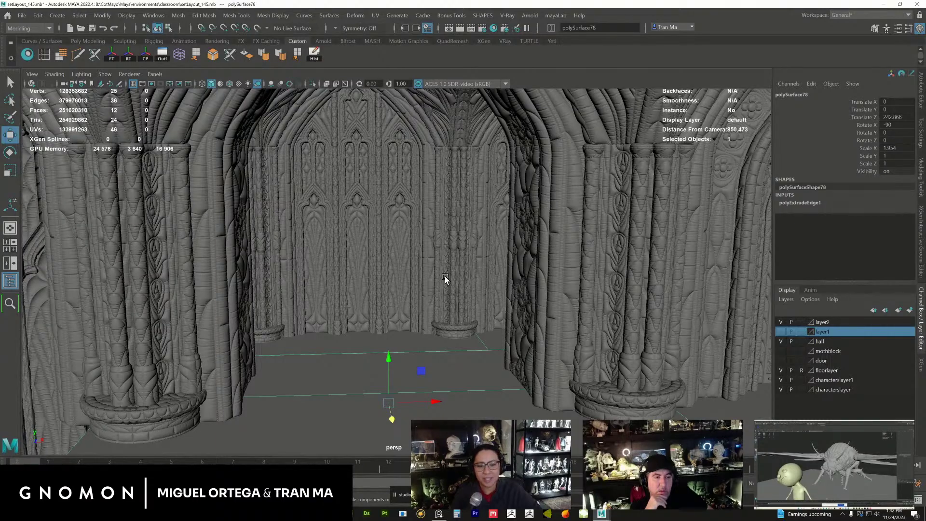
- From outside the hall, select the ceiling piece ceiling_flip_col_01 and the arch pieces archA_tall_01 and archA_tall_flip_01 to show their repeated instances
left_click_drag(439, 277, 380, 138, "alt")
left_click_drag(427, 216, 402, 237, "alt")
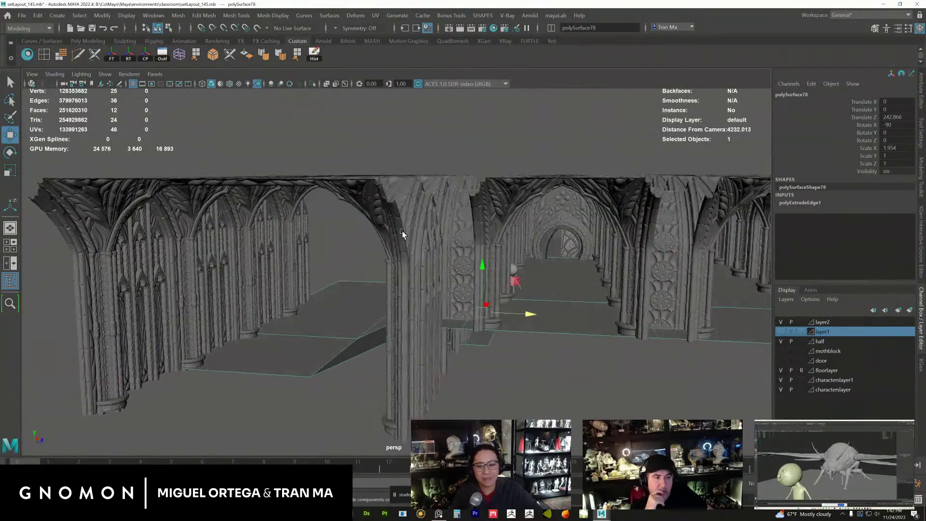
left_click(422, 206)
left_click_drag(446, 212, 604, 172, "alt")
left_click(496, 198, "shift")
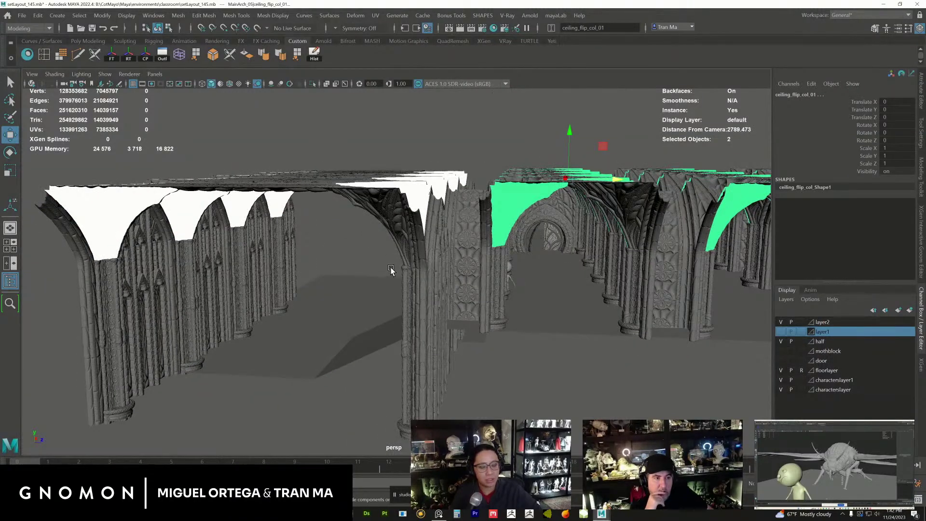
left_click(410, 257)
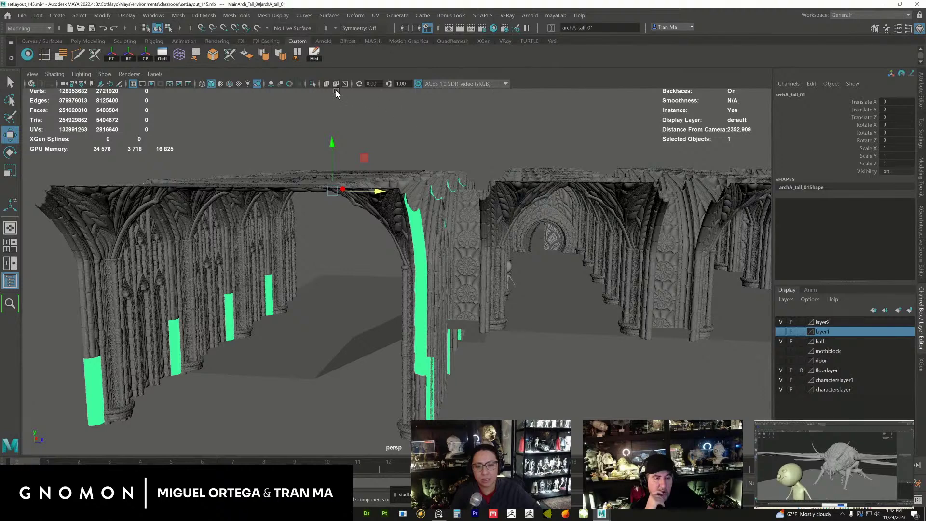
left_click_drag(445, 183, 430, 209, "alt")
left_click(444, 200)
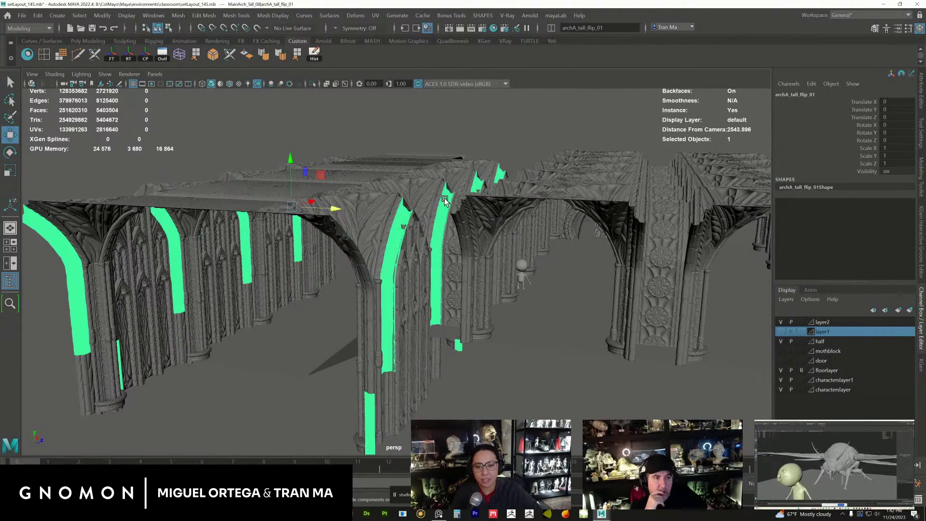
- Select the whole arch group MainArch_Tall_07, raise it about 170 units as a single module, and undo the move
left_click(443, 195)
key("Up")
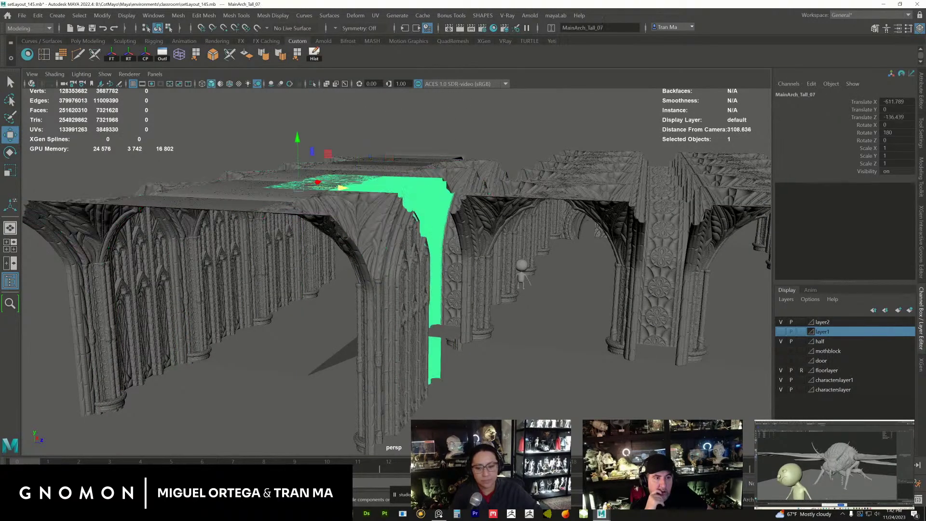
left_click_drag(299, 138, 300, 99)
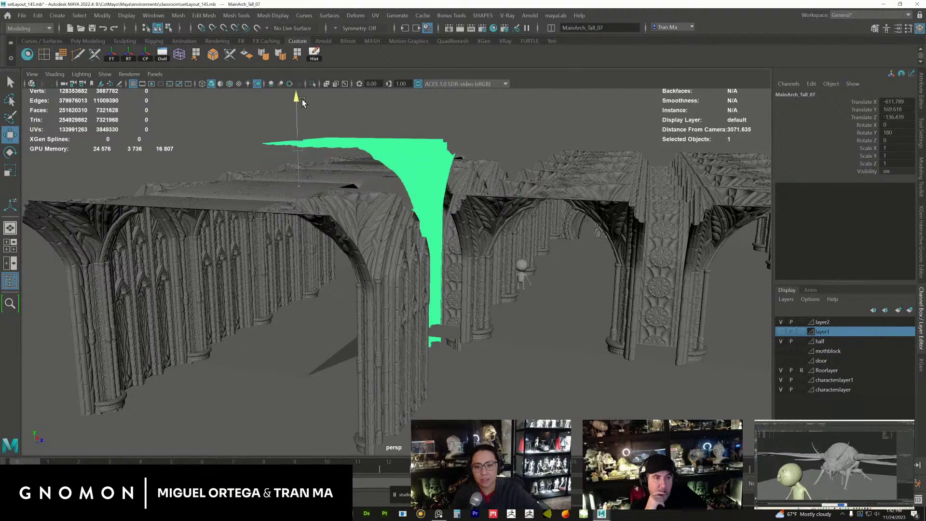
left_click_drag(319, 147, 533, 263, "alt")
key("ctrl+z")
- Examine the MainArch_Tall_07 module from above where it meets the neighbouring arches, keeping the group selected
left_click_drag(320, 252, 400, 214, "alt")
left_click(411, 208)
key("ctrl+z")
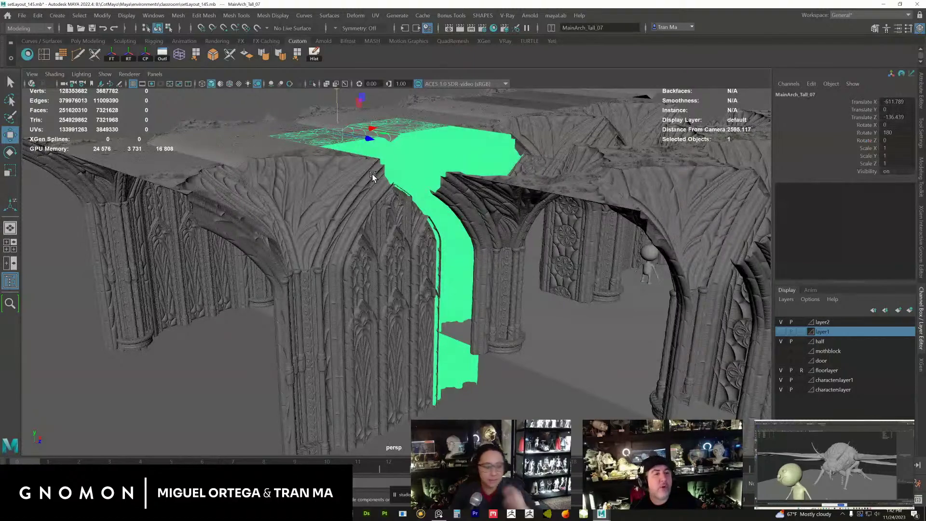
mouse_move(458, 167)
left_mouse_down("alt")
mouse_move(466, 207)
mouse_move(447, 170)
left_mouse_up("alt")
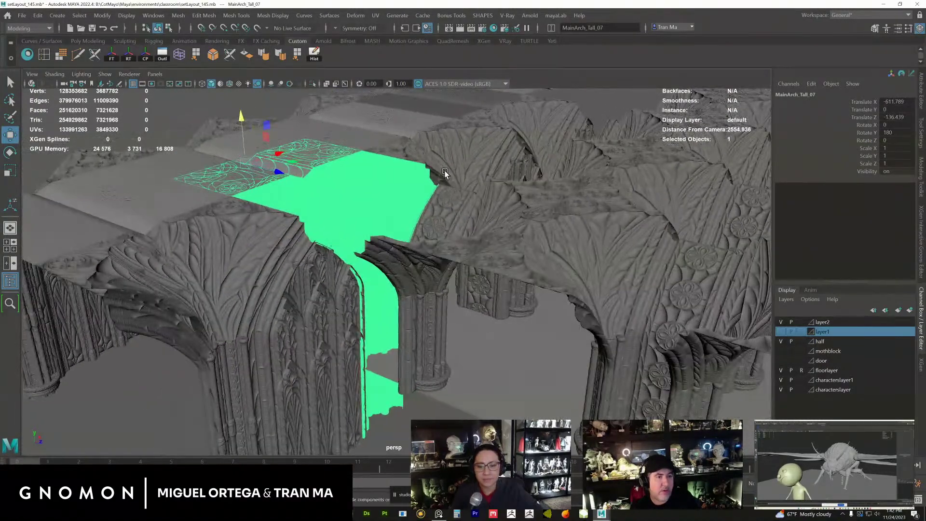
- Select the vault pieces ceiling_col_tall_01 and ceiling_col_tall_flip_01 together to show their mirrored, repeated instances along the arches
left_click(447, 169, "shift")
left_click(444, 174, "shift")
left_click(437, 175)
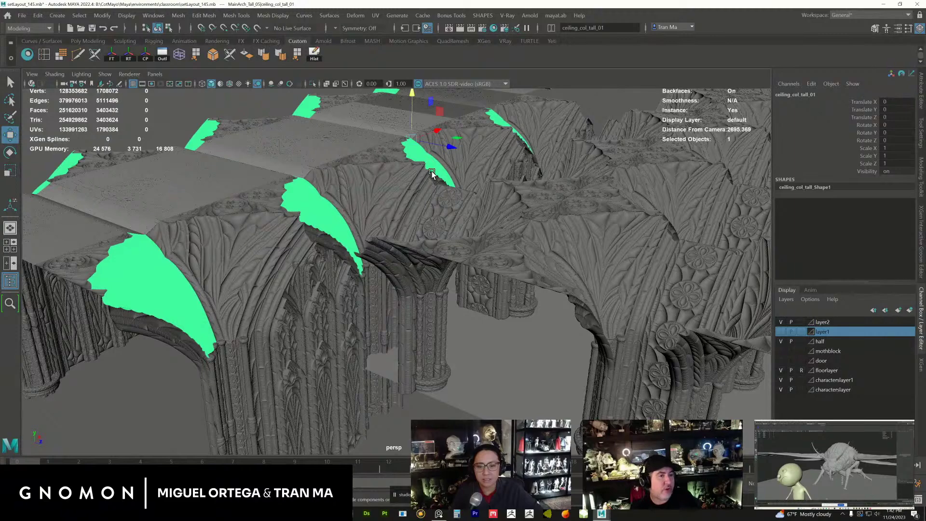
left_click_drag(427, 180, 362, 196, "alt")
left_click(400, 182, "shift")
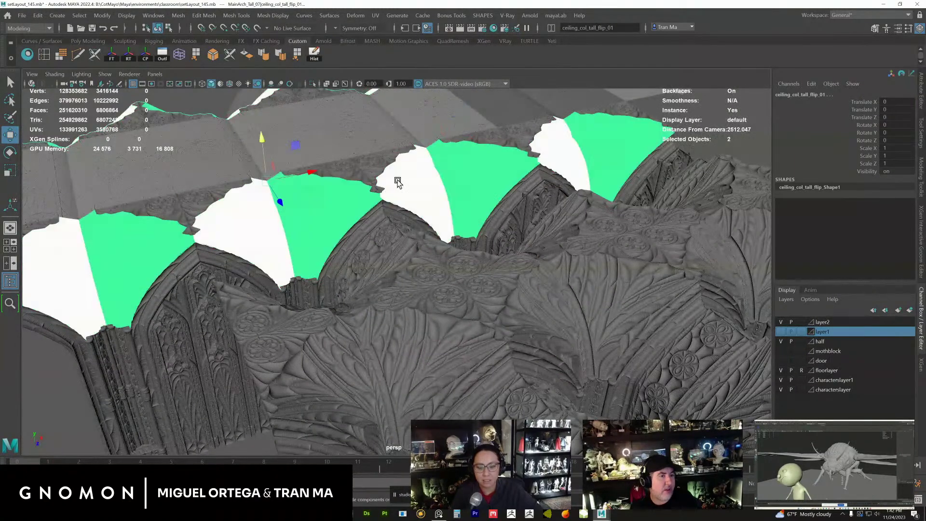
- Move up to the parent arch group of the two vault pieces and try raising it as one module
key("Up")
left_click_drag(410, 160, 444, 153, "alt")
left_click_drag(273, 134, 270, 93)
left_click_drag(425, 161, 333, 159, "alt")
- Select the ceiling piece ceilingB_flip_01 and examine the repeated ceiling and vault pieces from inside the hall
left_click(577, 109)
left_click_drag(393, 211, 418, 220, "alt")
left_click_drag(530, 273, 548, 246, "alt")
right_click_drag(548, 246, 428, 216, "alt")
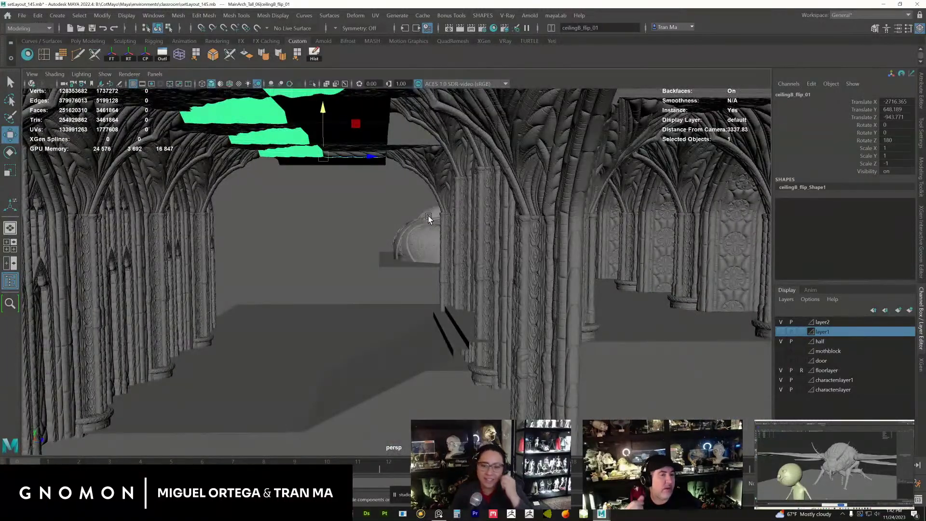
scroll(488, 197, "up", 3)
left_click(488, 197)
scroll(488, 197, "up", 2)
scroll(487, 196, "down", 3)
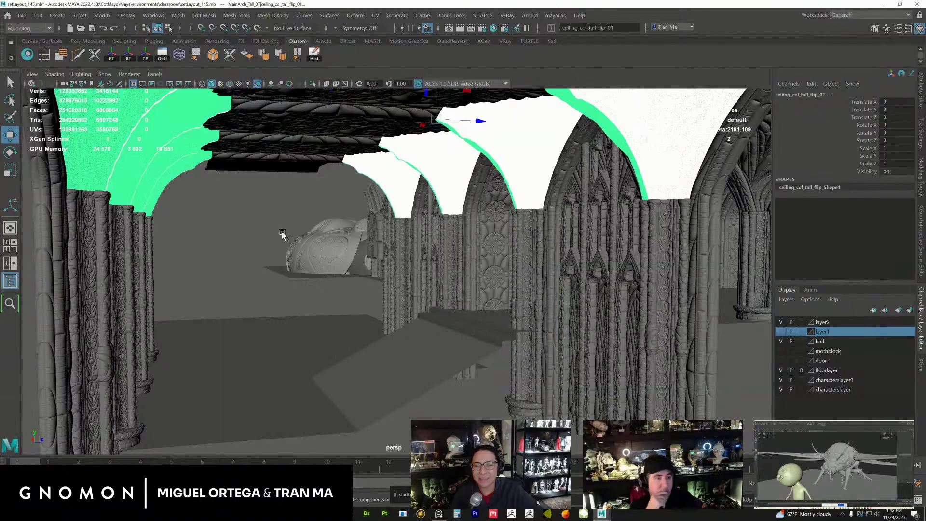
- Clear the selection and examine the hall's arch rows from inside and outside, ending on the round doorway
left_click(358, 216)
left_click_drag(420, 215, 461, 201, "alt")
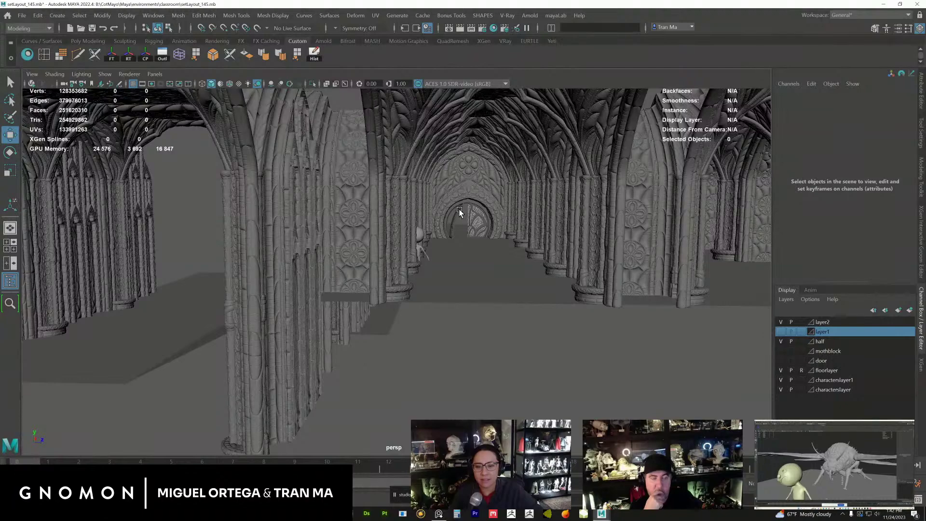
scroll(458, 208, "up", 2)
left_click_drag(318, 258, 405, 277, "alt")
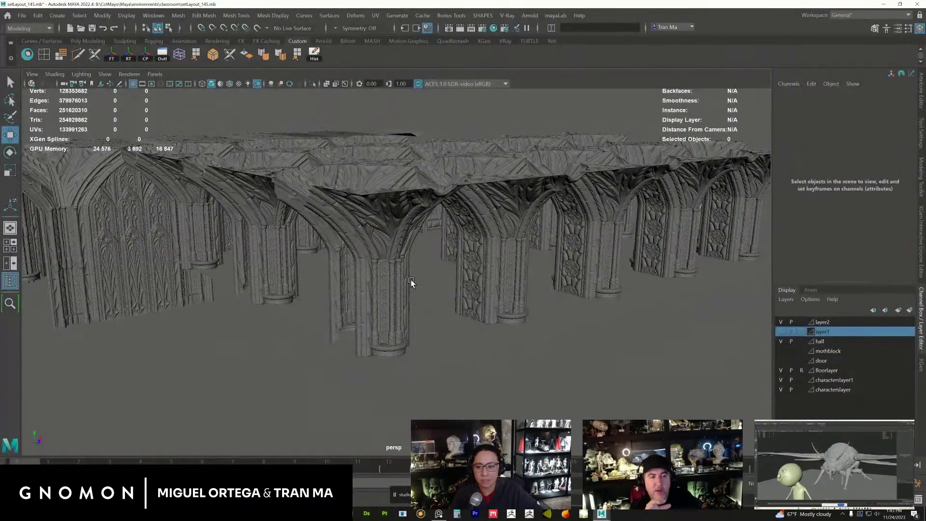
left_click_drag(411, 278, 430, 274, "alt")
middle_click_drag(442, 292, 453, 299, "alt")
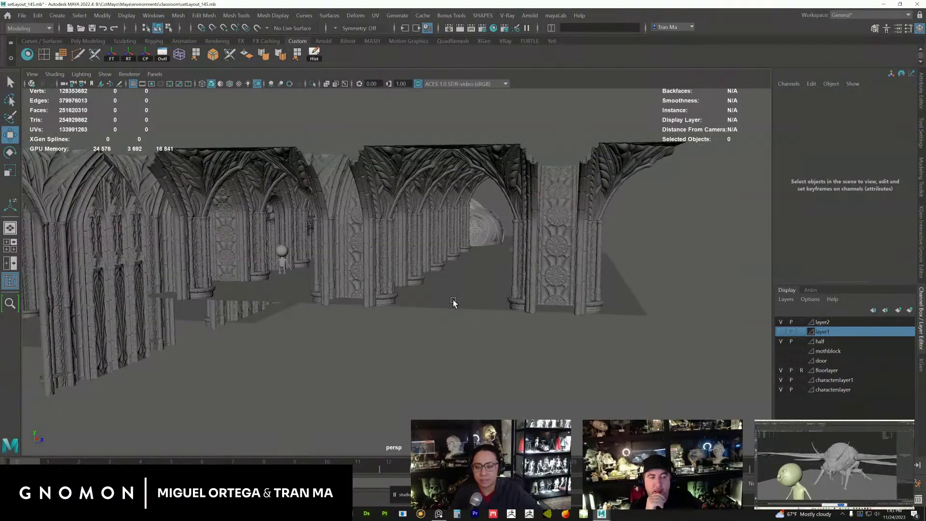
right_click_drag(452, 299, 483, 319, "alt")
left_click_drag(483, 319, 459, 250, "alt")
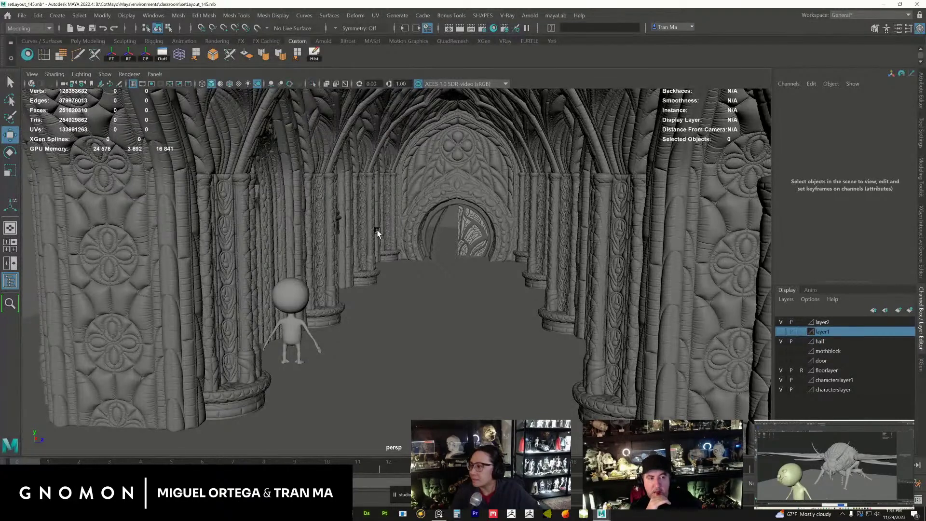
- Select the doorway surround halves including doorClassA_flip_01, select doorClassB_flip_01 on its own, and clear the selection
left_click(472, 201)
left_click(461, 164, "shift")
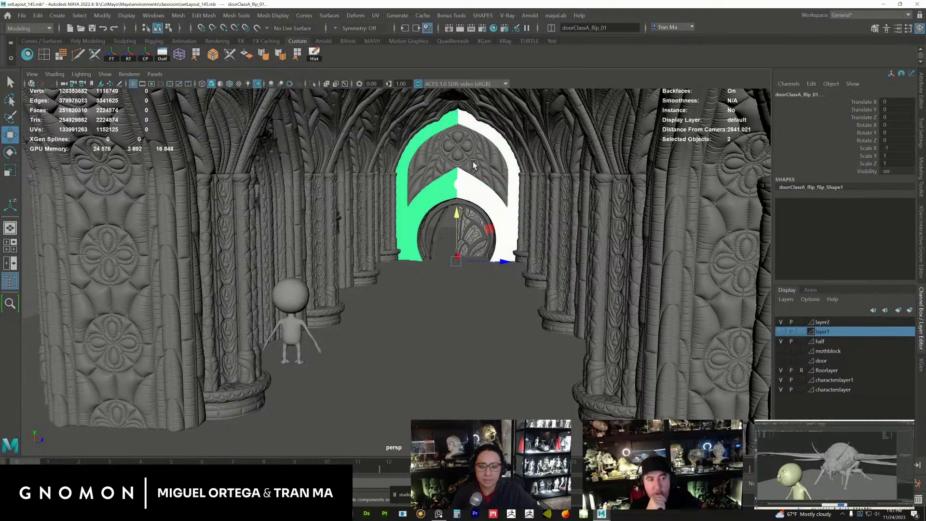
left_click(432, 169, "shift")
left_click(447, 226)
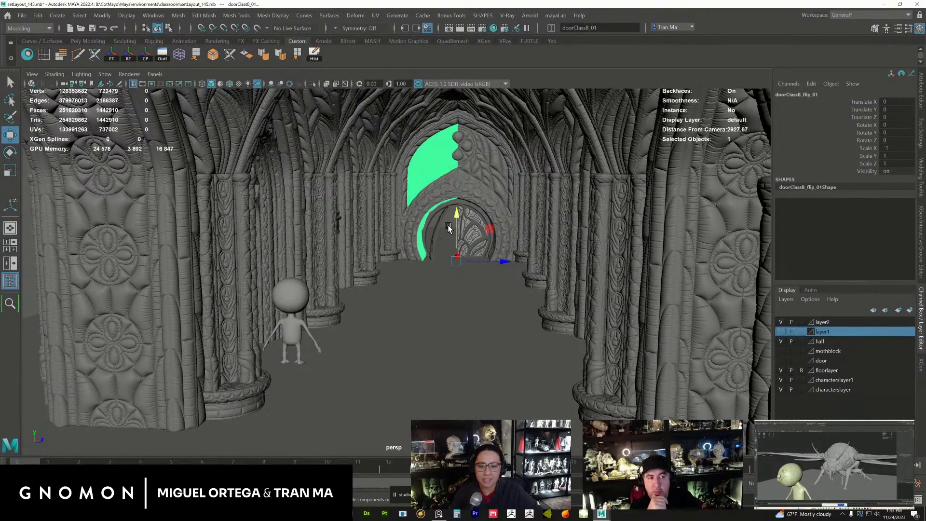
left_click(410, 178)
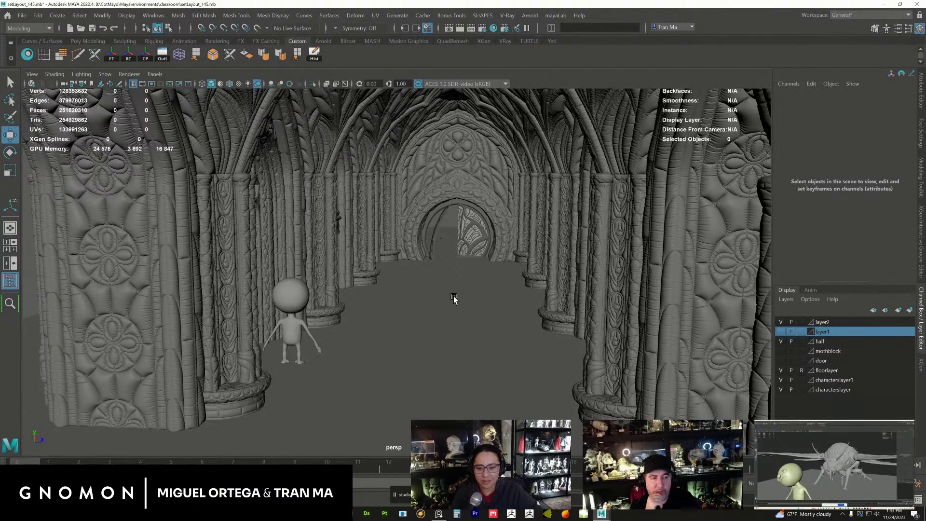
- Examine the quilted columns and side arches around the character from inside and outside the hall
left_click_drag(447, 304, 372, 298, "alt")
right_click_drag(372, 298, 392, 304, "alt")
mouse_move(393, 304)
left_mouse_down("alt")
mouse_move(366, 333)
mouse_move(408, 311)
left_mouse_up("alt")
mouse_move(408, 311)
right_mouse_down("alt")
mouse_move(424, 303)
mouse_move(406, 296)
right_mouse_up("alt")
left_click_drag(407, 295, 447, 272, "alt")
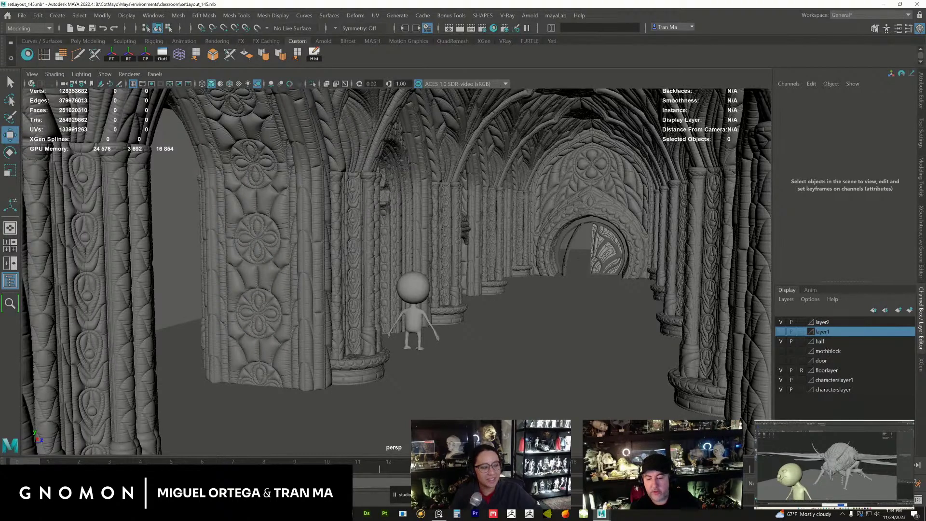
left_click_drag(496, 261, 534, 242, "alt")
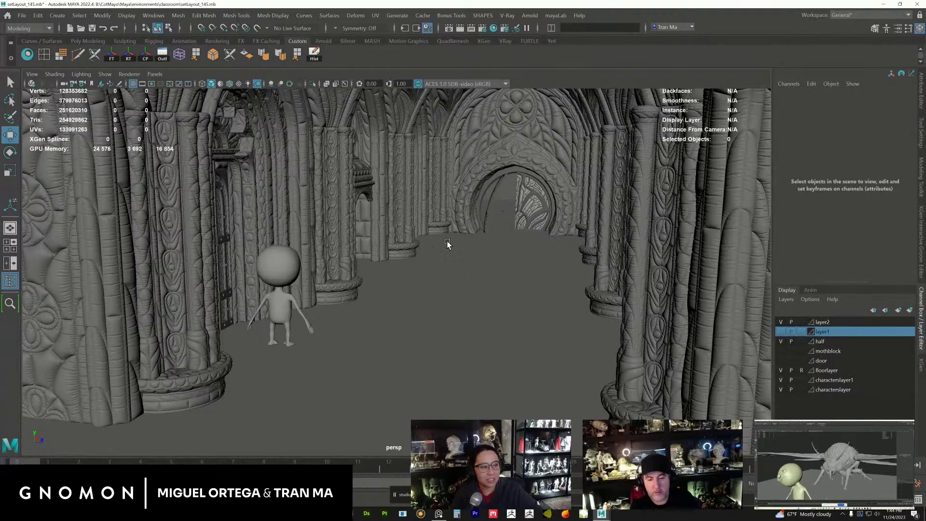
left_click_drag(519, 287, 436, 338, "alt")
- Switch to the reference board of door and arch renders and widen it to fit all the image rows
left_click(438, 513)
right_click_drag(925, 381, 449, 371)
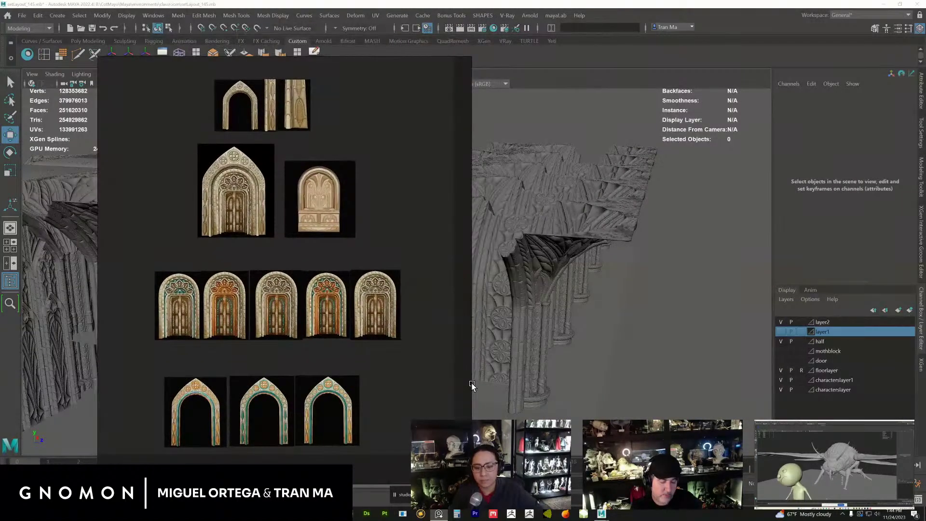
left_click_drag(470, 382, 734, 374)
middle_click_drag(384, 367, 530, 356)
scroll(501, 347, "down", 2)
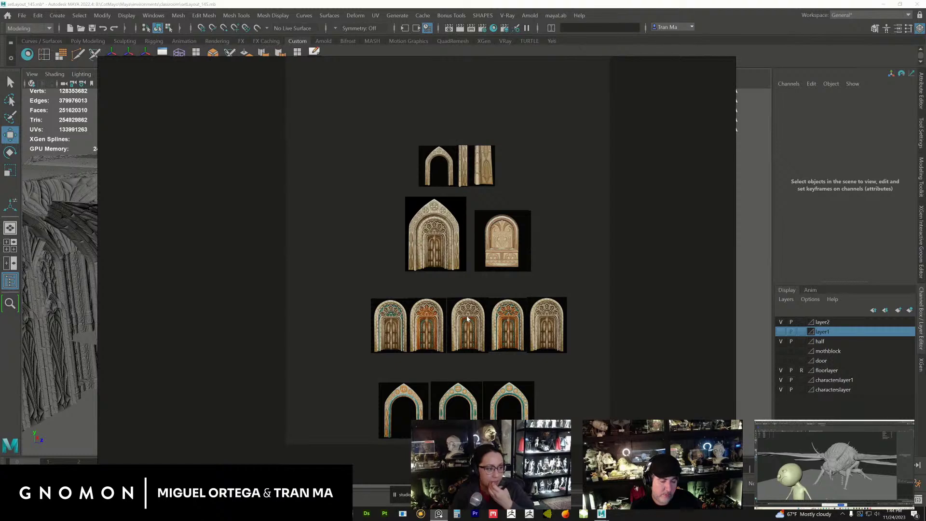
- Examine the coloured arch, column, double-door and niche renders on the reference board
middle_click_drag(452, 285, 450, 315)
scroll(433, 276, "up", 4)
left_click_drag(482, 248, 472, 233)
left_click(525, 248)
middle_click_drag(422, 237, 455, 305)
scroll(454, 305, "up", 7)
left_click_drag(492, 270, 491, 278)
middle_click_drag(399, 256, 419, 350)
middle_click_drag(434, 299, 467, 218)
middle_click_drag(475, 295, 431, 291)
left_click_drag(502, 277, 496, 332)
middle_click_drag(497, 332, 647, 298)
left_click_drag(647, 299, 675, 297)
middle_click_drag(676, 297, 349, 280)
left_click_drag(454, 297, 478, 310)
- Enlarge the arched niche render and examine its quilted panel pattern and frame
scroll(477, 309, "up", 5)
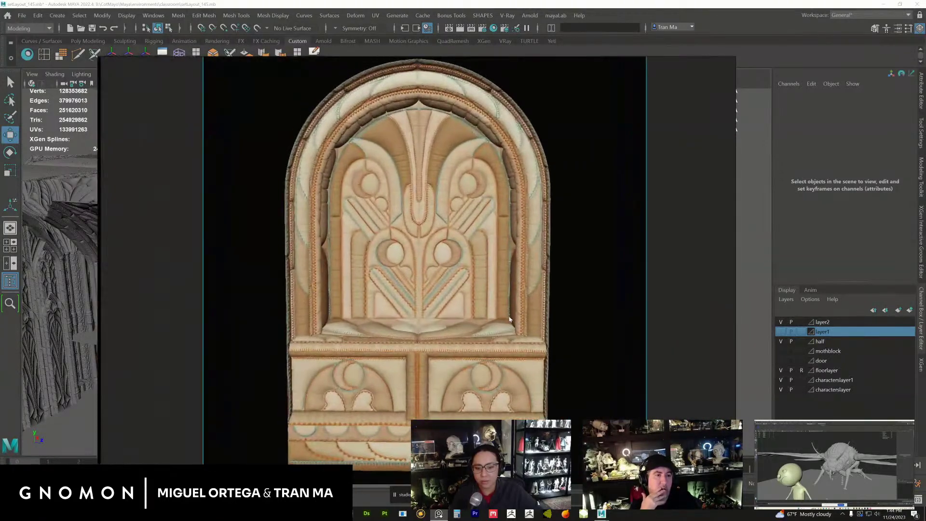
scroll(516, 315, "up", 1)
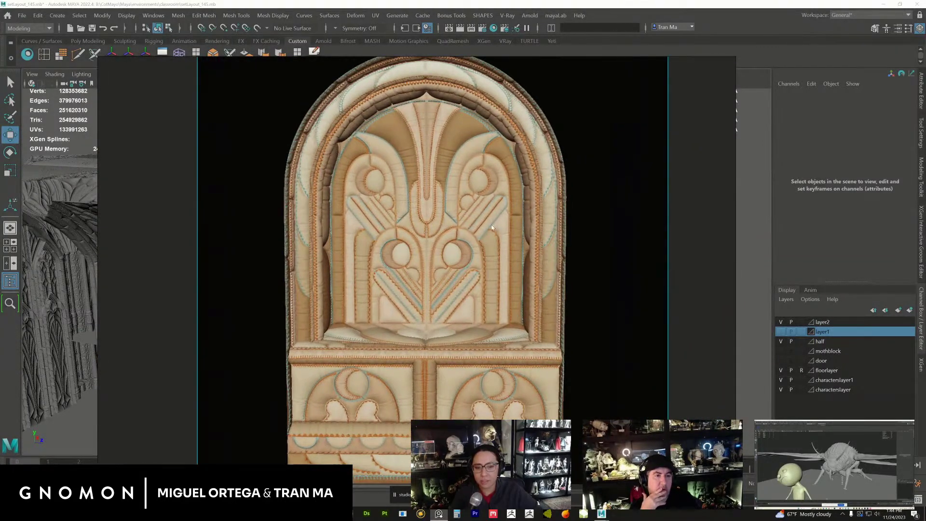
middle_click_drag(456, 309, 461, 290)
scroll(477, 307, "up", 5)
middle_click_drag(571, 227, 582, 391)
scroll(526, 312, "down", 5)
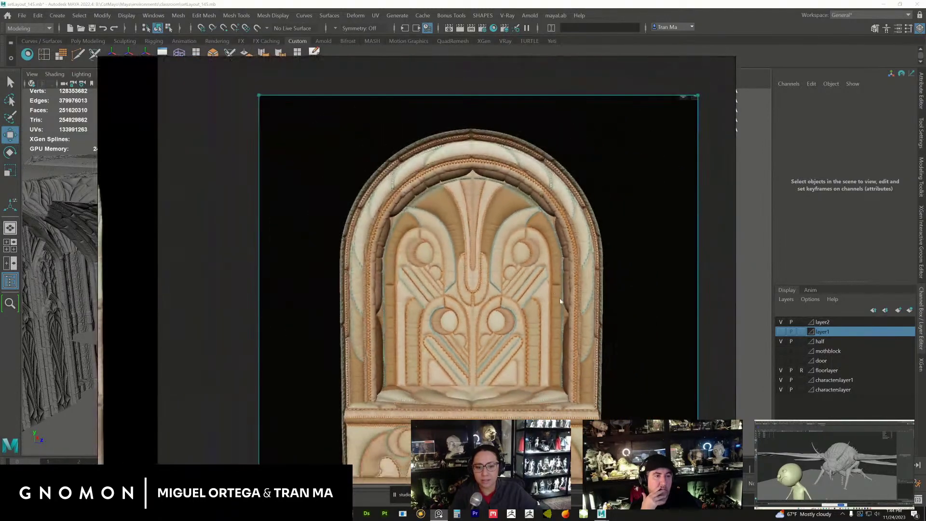
- Move the reference board aside in Maya and bring the matching arched niche model inside the hall up close
right_click_drag(562, 293, 925, 236)
left_click(555, 275)
left_click_drag(556, 276, 413, 283, "alt")
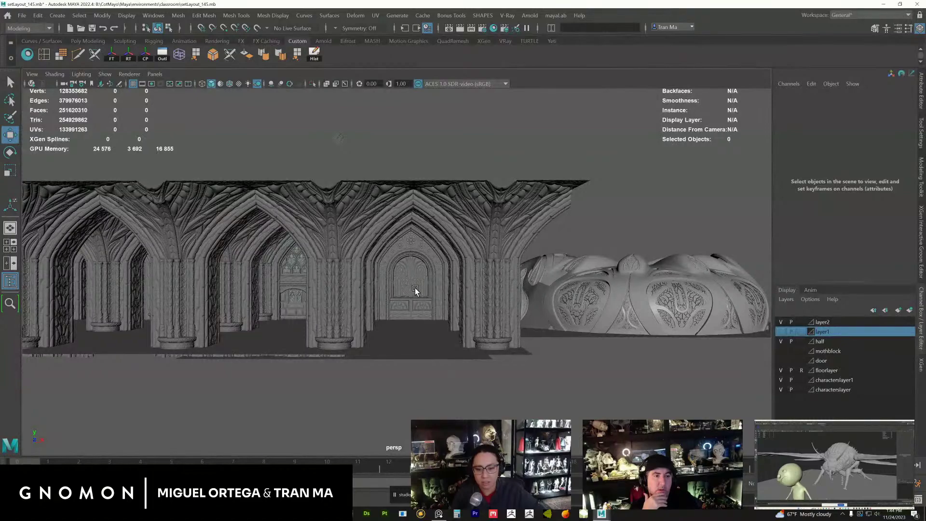
right_click_drag(421, 298, 528, 375, "alt")
left_click_drag(528, 375, 507, 359, "alt")
right_click_drag(506, 360, 556, 368, "alt")
left_click_drag(557, 368, 545, 359, "alt")
right_click_drag(545, 359, 565, 361, "alt")
- Bring the reference board back over the viewport and enlarge the niche render for comparison with the model
right_click_drag(925, 262, 564, 256)
scroll(563, 253, "down", 5)
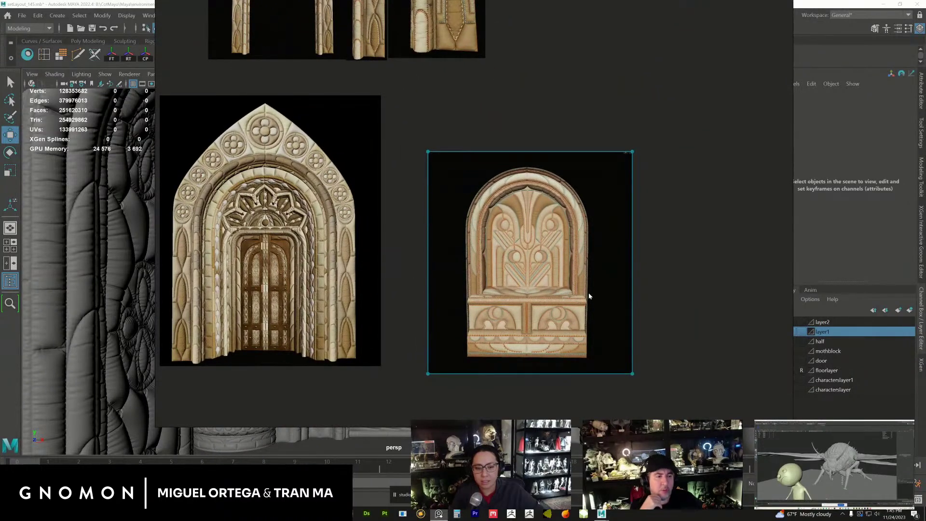
scroll(597, 295, "up", 2)
scroll(599, 295, "up", 3)
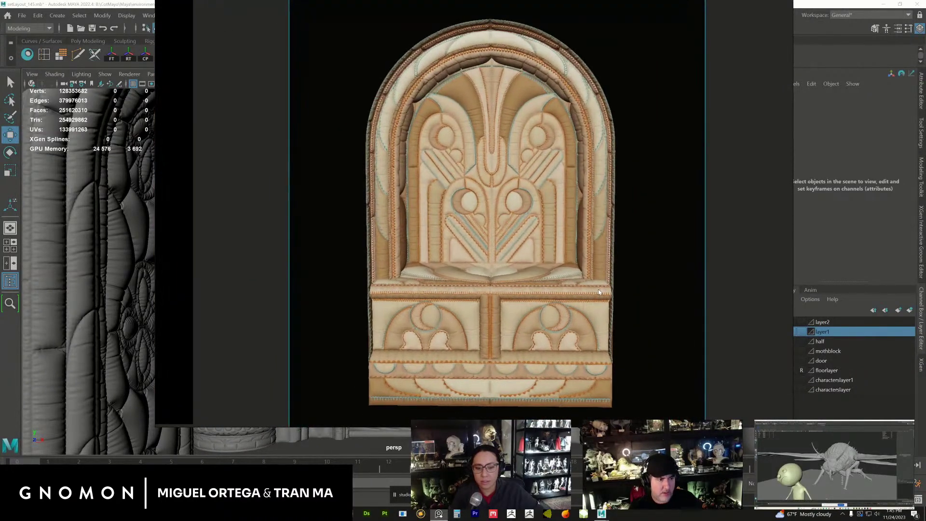
scroll(600, 292, "up", 1)
right_click_drag(621, 308, 617, 361)
middle_click_drag(590, 338, 596, 332)
right_click_drag(626, 331, 621, 311)
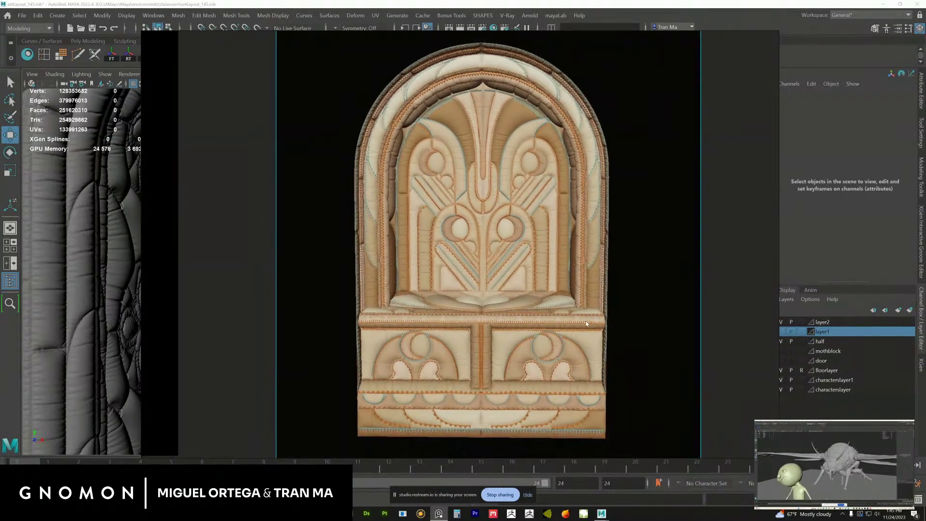
- Make the reference board taller and frame the whole niche render in it
left_click_drag(686, 458, 676, 500)
middle_click_drag(573, 394, 589, 419)
scroll(578, 410, "up", 2)
scroll(591, 418, "down", 2)
scroll(588, 418, "down", 1)
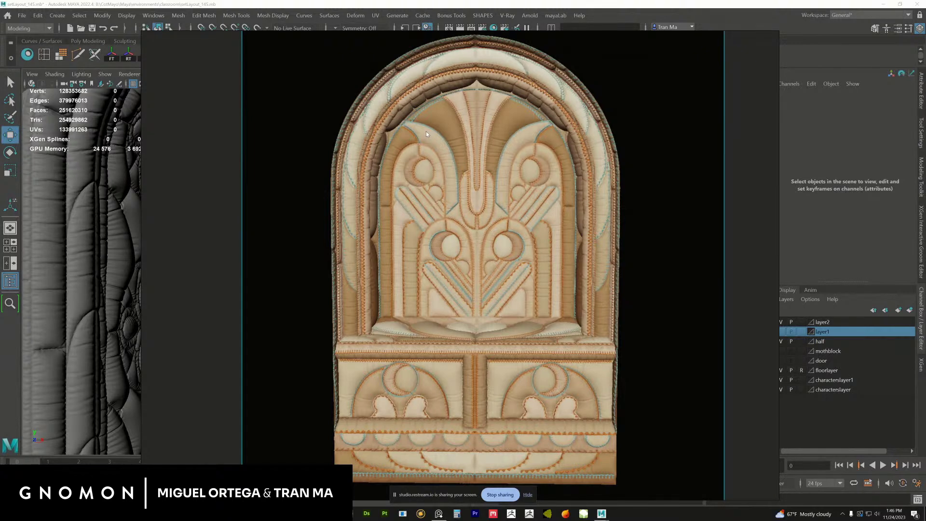
- Examine the stitching and fabric detail of the niche render, ending on a wider view of the board
middle_click_drag(555, 306, 578, 300)
scroll(566, 299, "down", 3)
scroll(567, 299, "up", 1)
scroll(568, 299, "up", 1)
scroll(569, 299, "down", 1)
scroll(578, 300, "down", 3)
middle_click_drag(518, 303, 496, 302)
scroll(486, 294, "down", 2)
scroll(496, 303, "down", 1)
scroll(506, 303, "up", 2)
scroll(517, 303, "down", 2)
- Move the reference board aside, examine the double door behind the character, and select its arch piece archD_01
left_click_drag(338, 299, 925, 268)
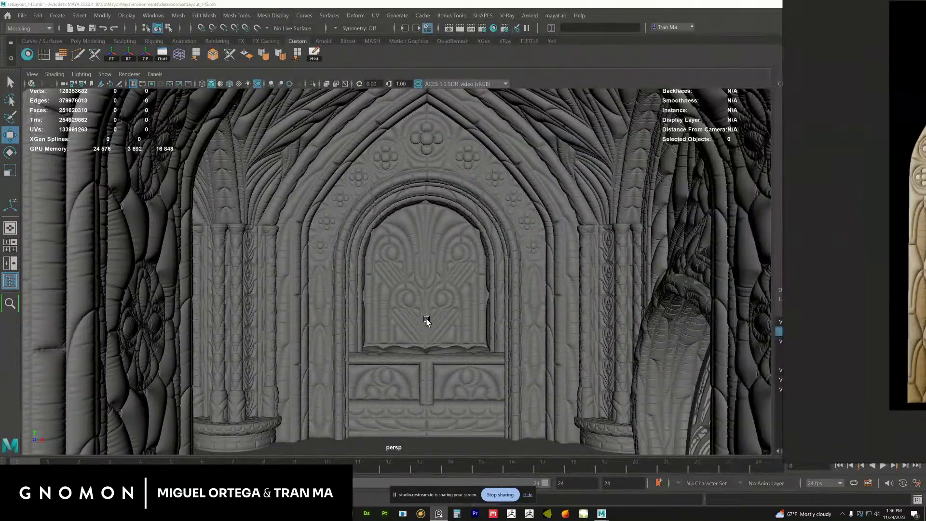
scroll(378, 320, "up", 3)
left_click_drag(390, 333, 473, 318, "alt")
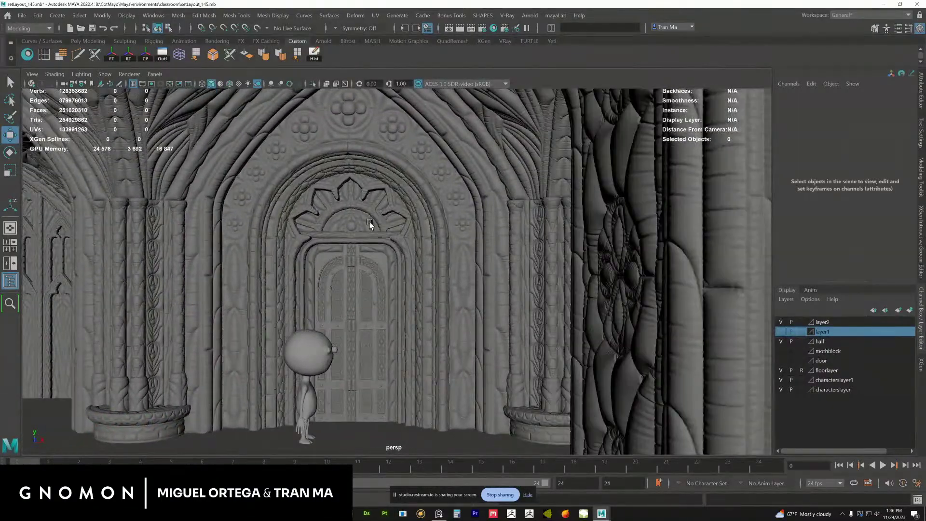
middle_click_drag(333, 269, 663, 186, "alt")
right_click_drag(456, 298, 533, 365, "alt")
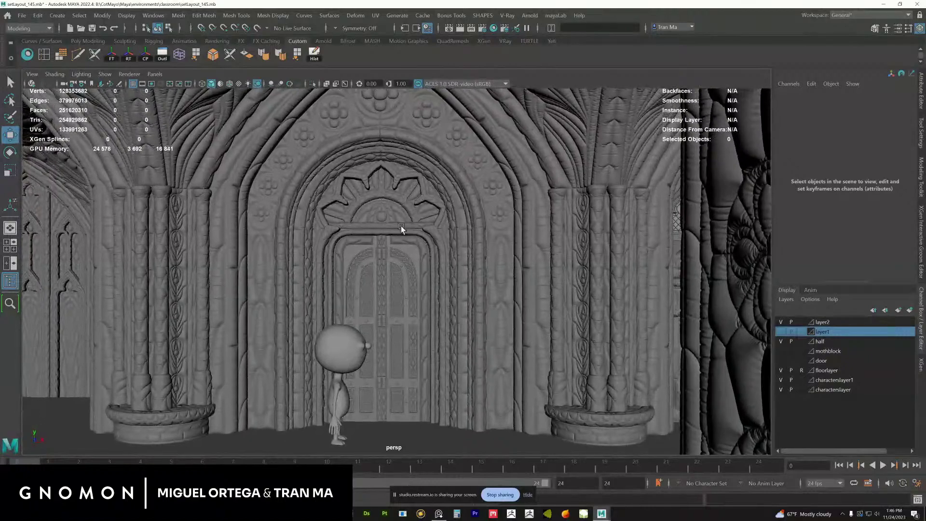
left_click(396, 423)
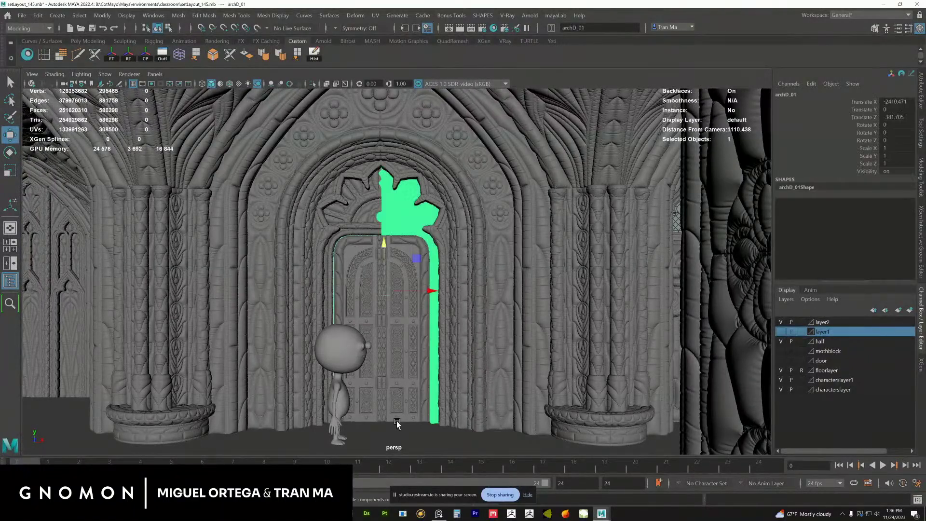
left_click(455, 180)
- Bring the reference board back, enlarge the double-door render, and make the board taller
right_click_drag(925, 248, 630, 263)
middle_click_drag(418, 348, 469, 319)
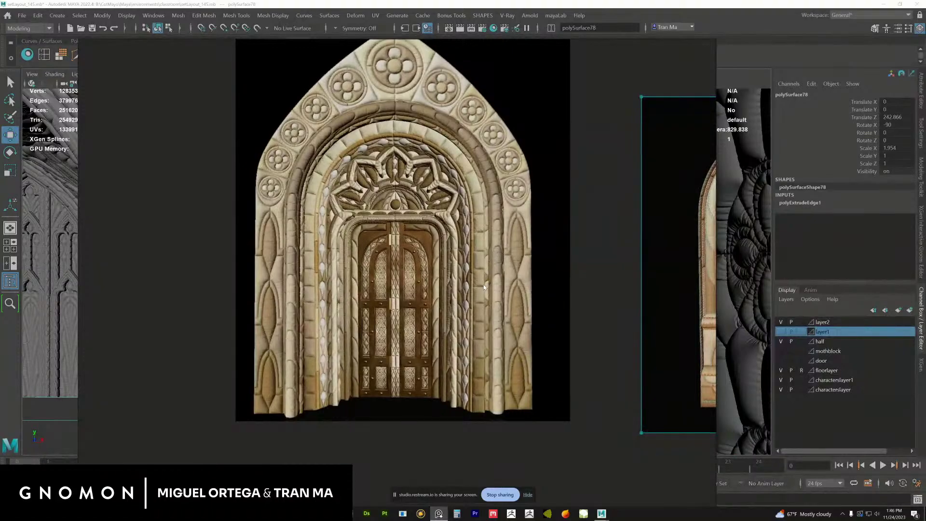
scroll(484, 287, "up", 2)
middle_click_drag(498, 285, 550, 308)
scroll(551, 307, "up", 1)
right_click_drag(564, 318, 564, 345)
left_click_drag(589, 65, 586, 17)
- Examine the star-shaped ornament above the double door and its stitched arch bands in the render
middle_click_drag(446, 234, 493, 252)
scroll(492, 252, "up", 3)
scroll(492, 252, "up", 2)
middle_click_drag(473, 206, 480, 282)
scroll(480, 283, "up", 1)
middle_click_drag(431, 233, 437, 257)
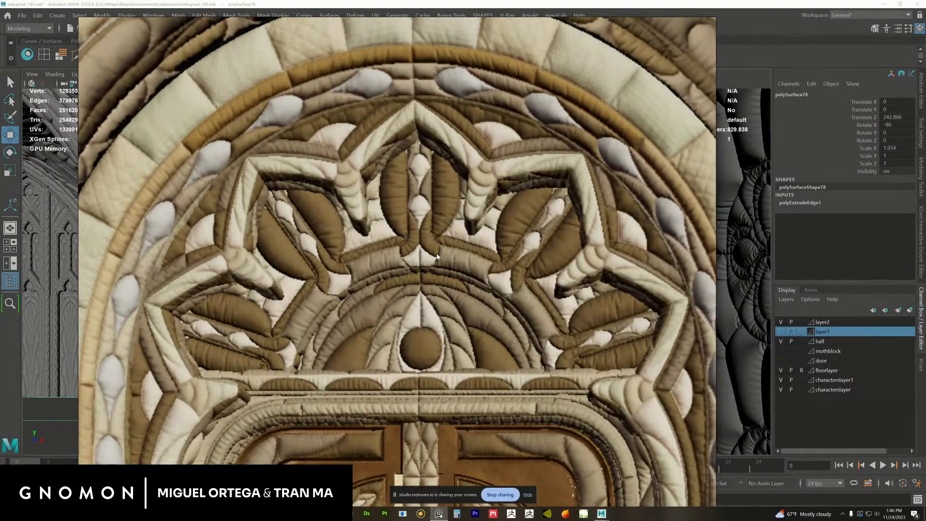
middle_click_drag(601, 218, 531, 299)
scroll(549, 307, "down", 3)
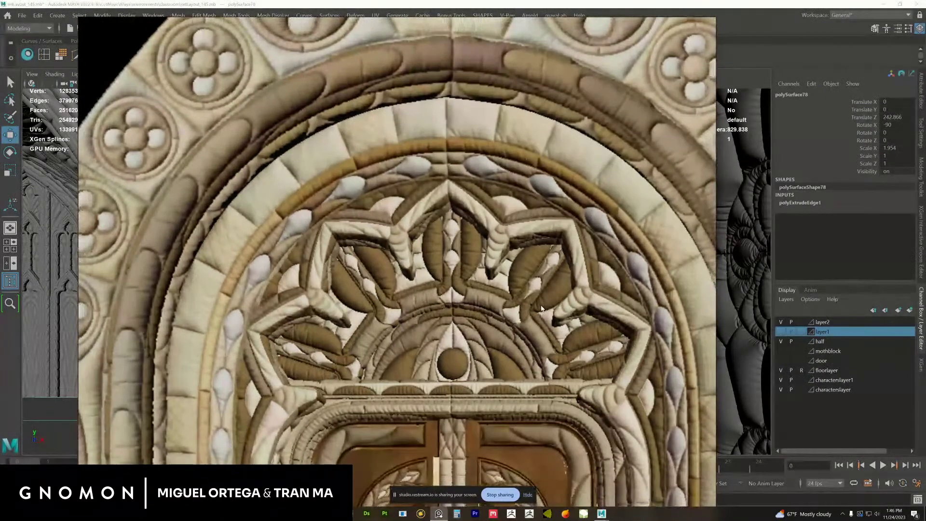
middle_click_drag(541, 309, 455, 312)
middle_click_drag(483, 398, 530, 251)
scroll(528, 302, "down", 5)
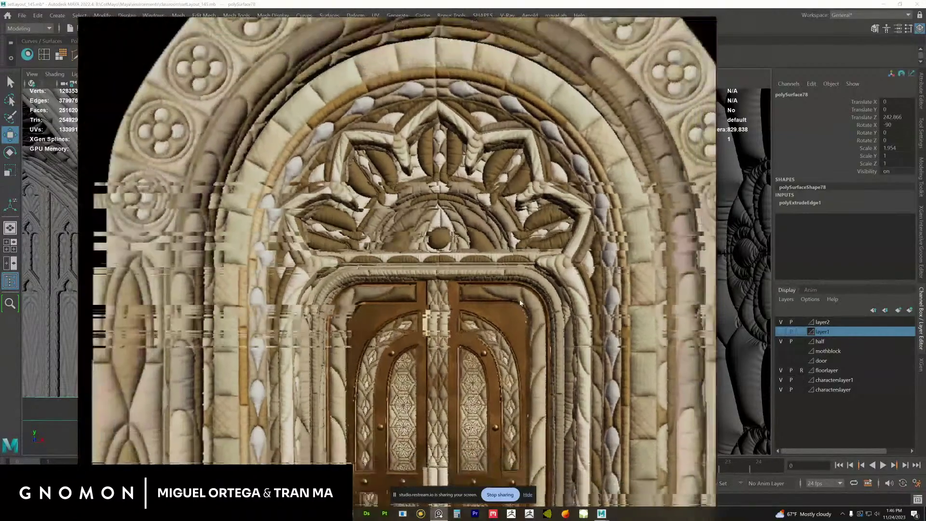
scroll(475, 304, "up", 5)
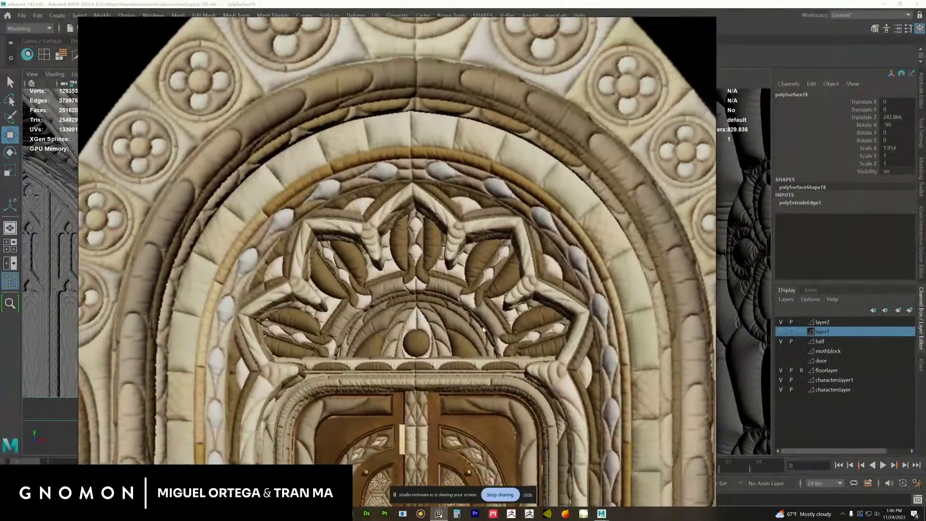
- Examine the double door's studded wooden leaves, padded columns and surrounding arch in the render
middle_click_drag(483, 330, 456, 180)
mouse_move(511, 433)
middle_mouse_down()
mouse_move(479, 289)
mouse_move(502, 275)
mouse_move(458, 314)
mouse_move(444, 314)
mouse_move(487, 326)
middle_mouse_up()
middle_click_drag(394, 285, 475, 293)
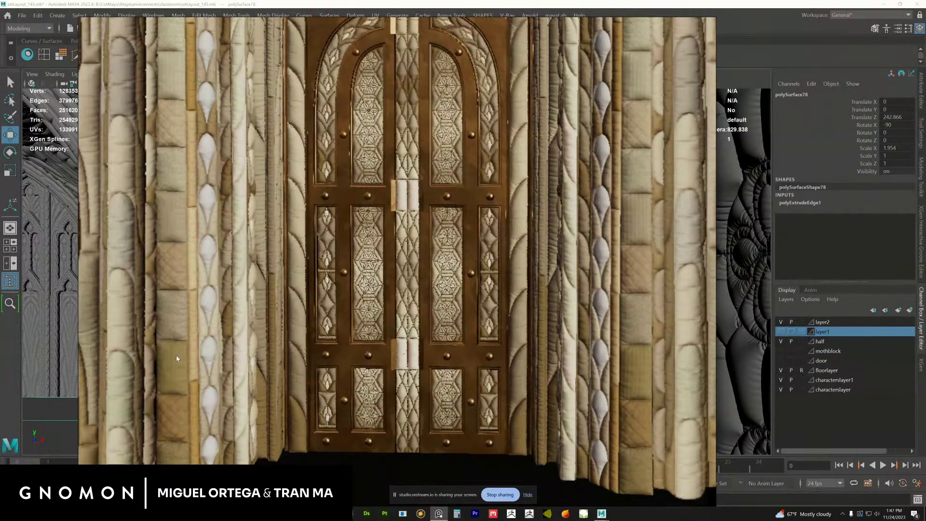
mouse_move(486, 208)
middle_mouse_down()
mouse_move(496, 303)
mouse_move(462, 283)
mouse_move(475, 321)
middle_mouse_up()
mouse_move(465, 197)
middle_mouse_down()
mouse_move(521, 304)
mouse_move(531, 292)
middle_mouse_up()
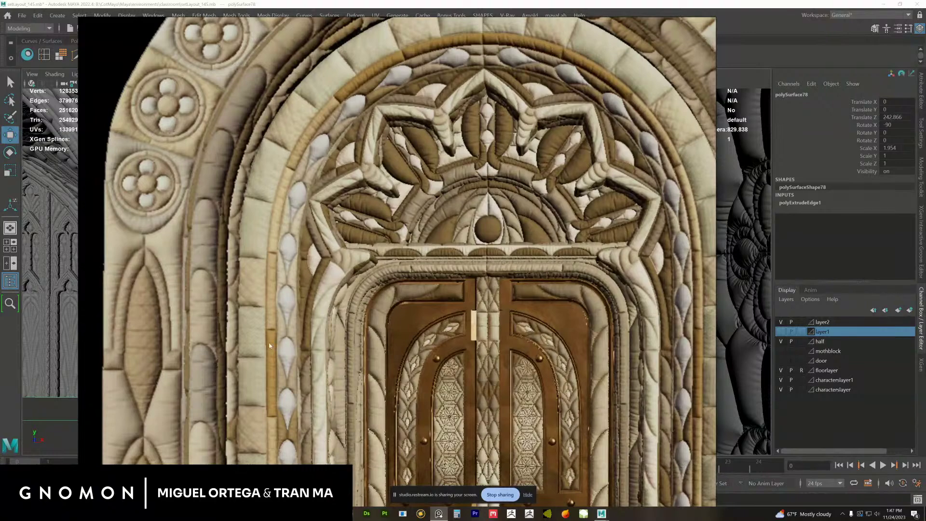
middle_click_drag(397, 235, 412, 282)
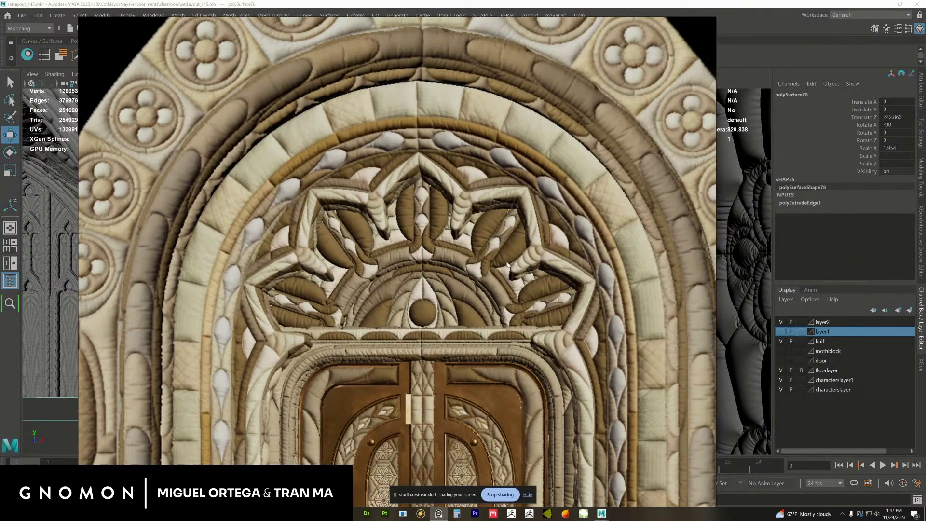
- Examine the teal-accented double-door colour variant in the row of door renders, from its star ornament down to the studded leaves
scroll(520, 330, "down", 7)
middle_click_drag(635, 409, 668, 236)
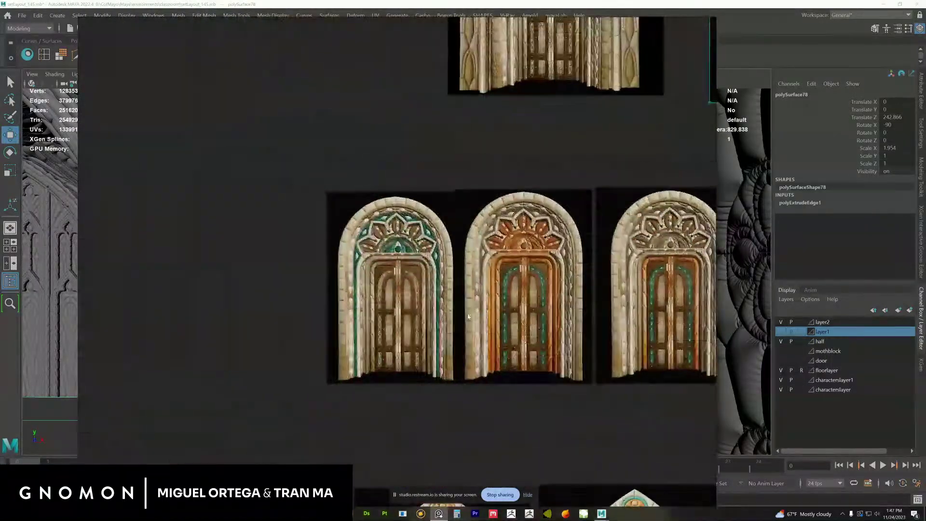
scroll(388, 311, "up", 5)
left_click(442, 289)
middle_click_drag(471, 285, 456, 349)
scroll(442, 288, "up", 2)
left_click(598, 91)
middle_click_drag(471, 196, 473, 215)
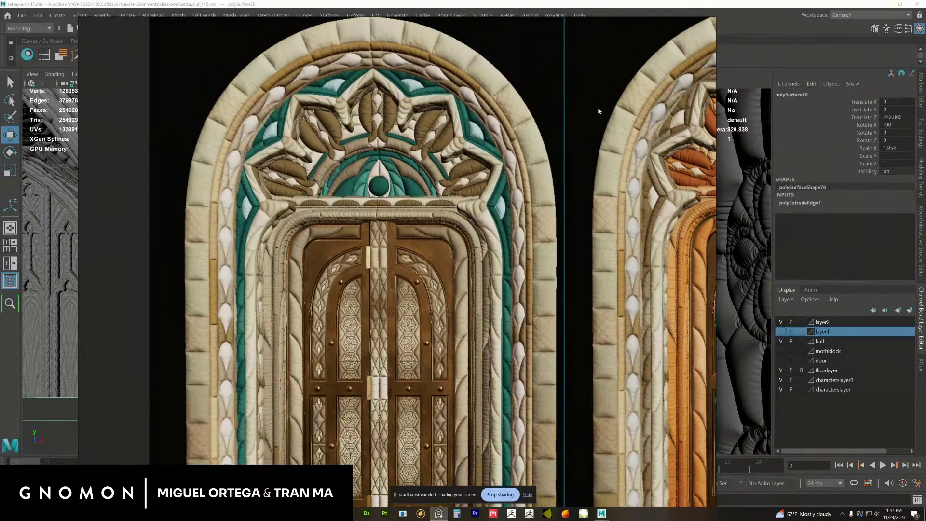
left_click(117, 163)
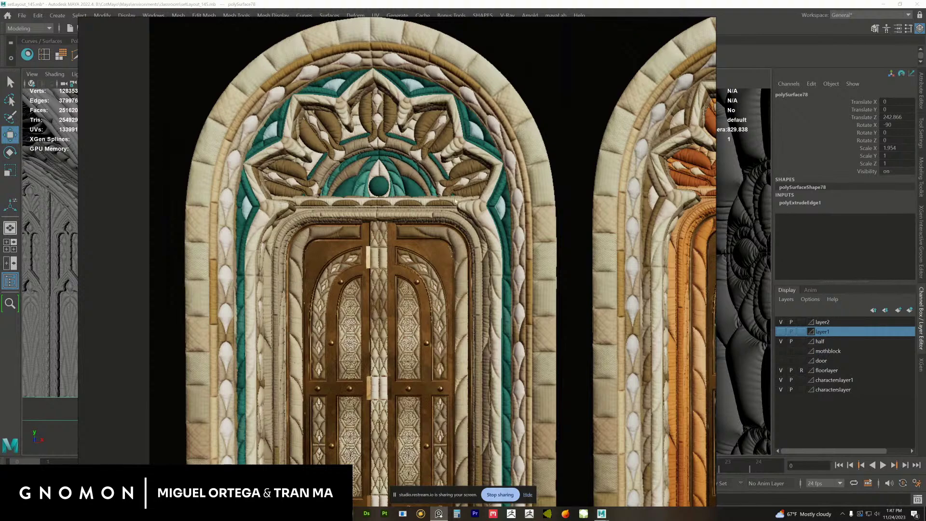
middle_click_drag(440, 232, 442, 247)
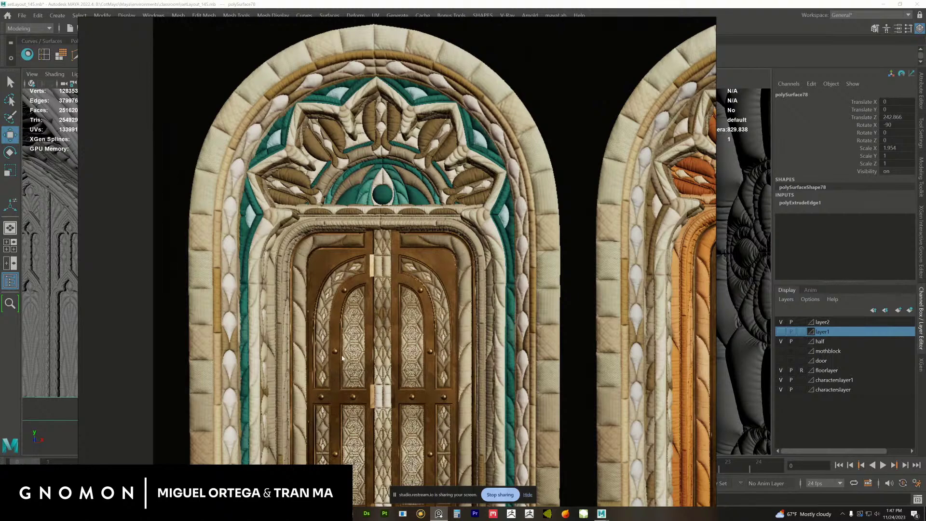
middle_click_drag(320, 411, 335, 275)
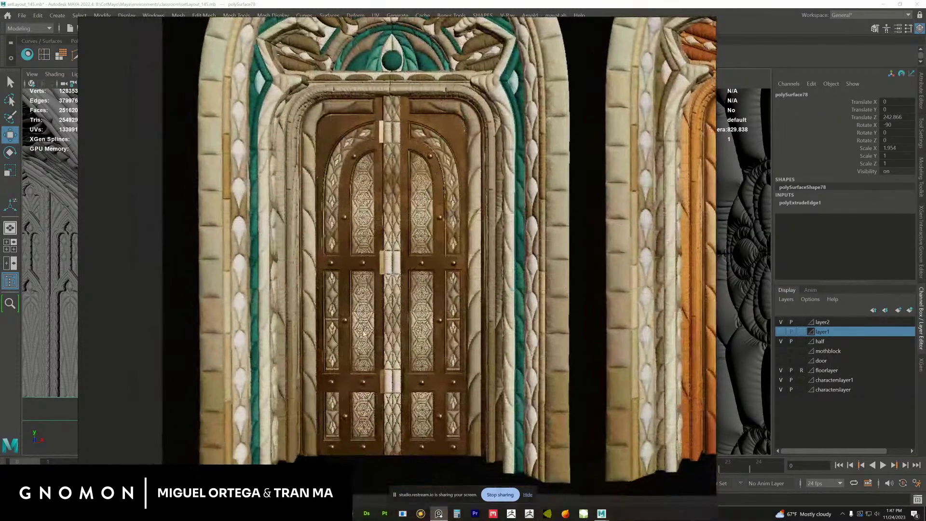
middle_click_drag(372, 330, 371, 384)
- Compare the remaining double-door colour variants: the orange versions, the teal-panelled leaves and the plain neutral one
middle_click_drag(503, 259, 139, 238)
middle_click_drag(394, 262, 335, 323)
middle_click_drag(383, 281, 391, 275)
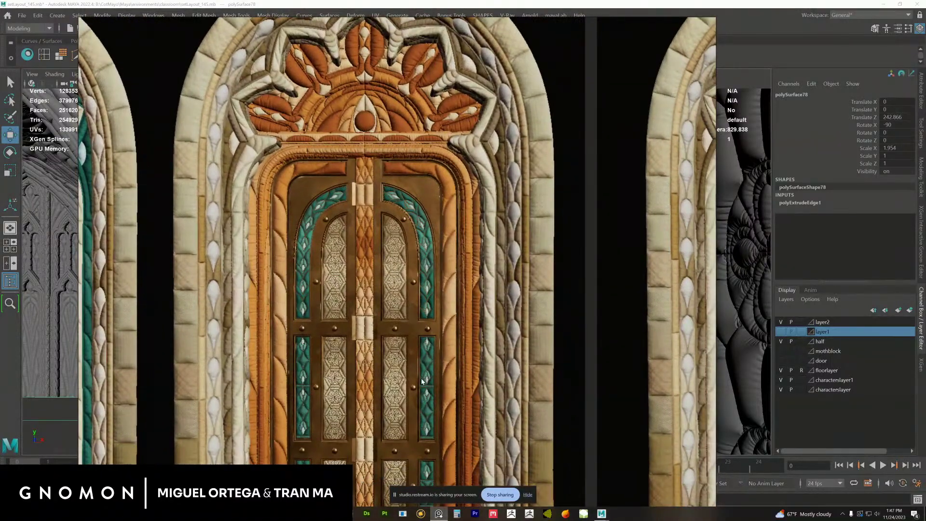
middle_click_drag(424, 382, 345, 337)
middle_click_drag(496, 321, 339, 317)
middle_click_drag(573, 232, 347, 291)
middle_click_drag(400, 251, 386, 254)
middle_click_drag(483, 318, 294, 326)
middle_click_drag(689, 399, 511, 410)
middle_click_drag(433, 205, 378, 219)
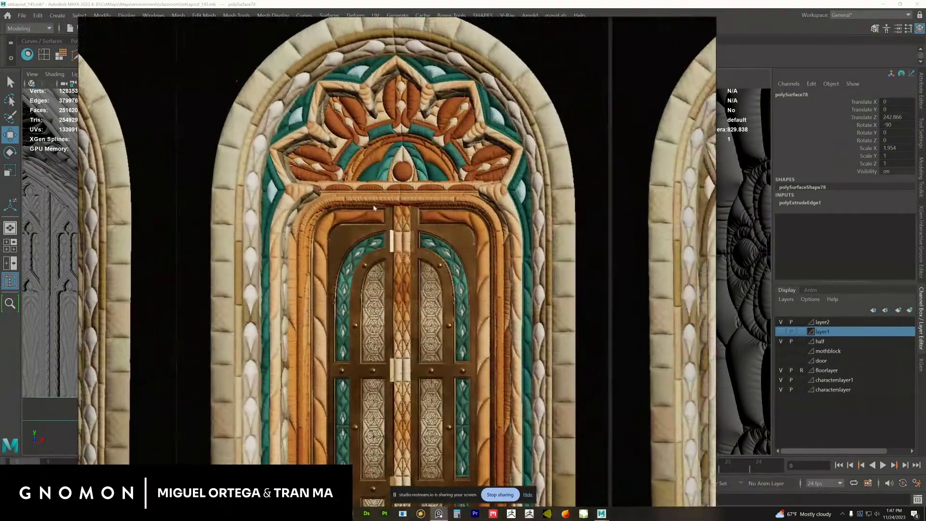
middle_click_drag(503, 202, 462, 203)
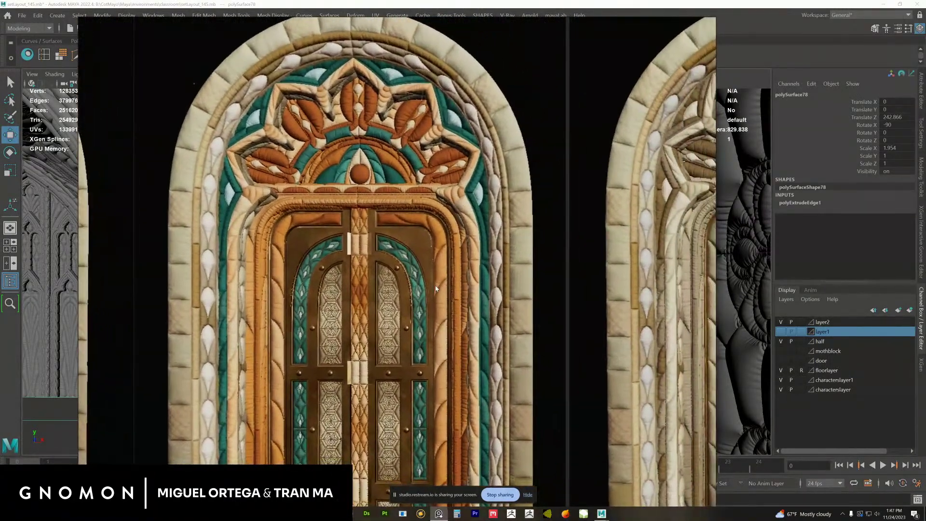
middle_click_drag(430, 398, 441, 301)
middle_click_drag(558, 254, 348, 288)
middle_click_drag(596, 252, 440, 284)
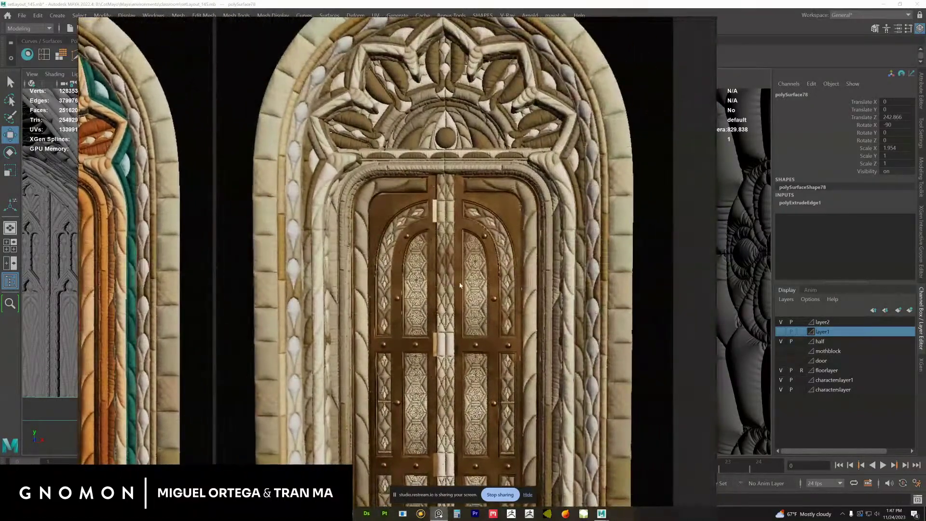
- Compare the orange and teal colour variants of the pointed arch render
scroll(440, 283, "down", 3)
scroll(440, 283, "down", 2)
middle_click_drag(360, 439, 492, 92)
middle_click_drag(389, 353, 445, 261)
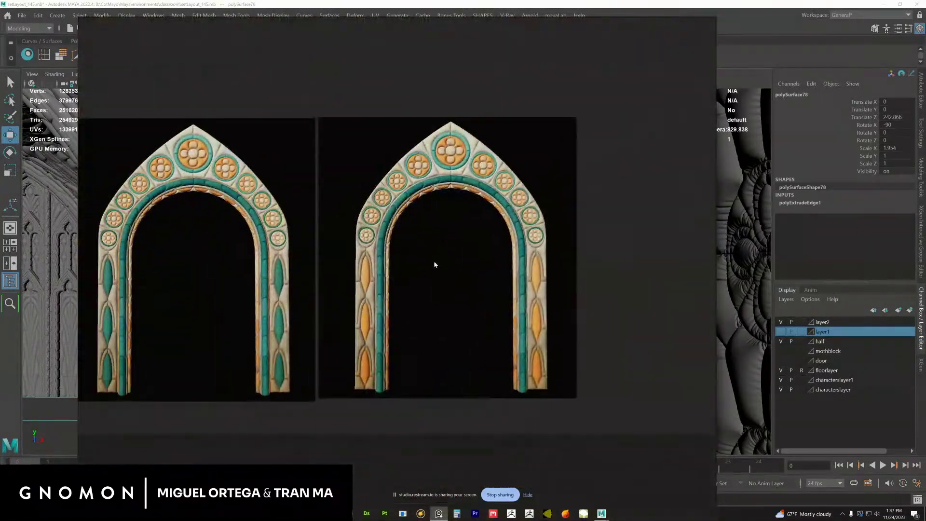
scroll(441, 272, "up", 1)
scroll(441, 274, "up", 2)
mouse_move(209, 295)
middle_mouse_down()
mouse_move(347, 292)
mouse_move(417, 303)
middle_mouse_up()
middle_click_drag(181, 305, 310, 311)
middle_click_drag(155, 316, 367, 304)
scroll(365, 307, "down", 4)
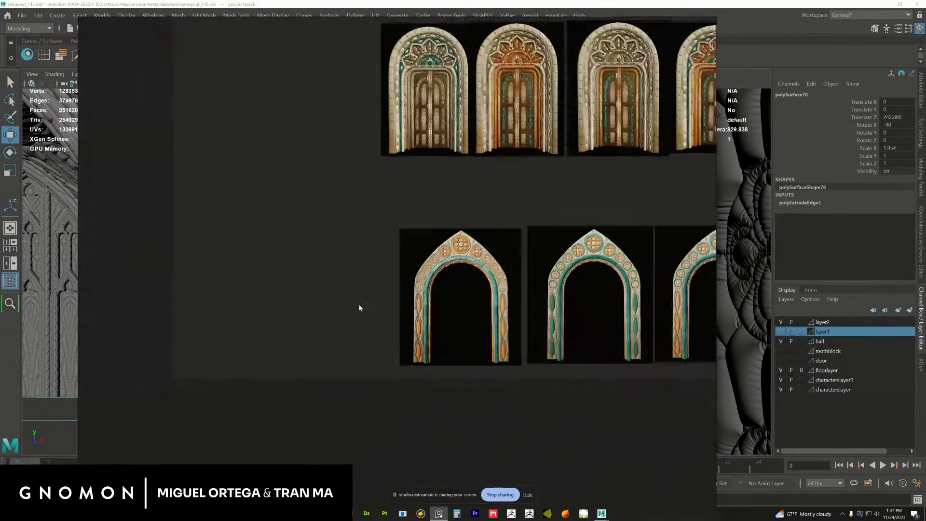
- Examine the neutral arch's large column close-up, with its herringbone fabric and orange and blue stitching
middle_click_drag(451, 141, 387, 369)
left_click(378, 299)
middle_click_drag(329, 308, 387, 314)
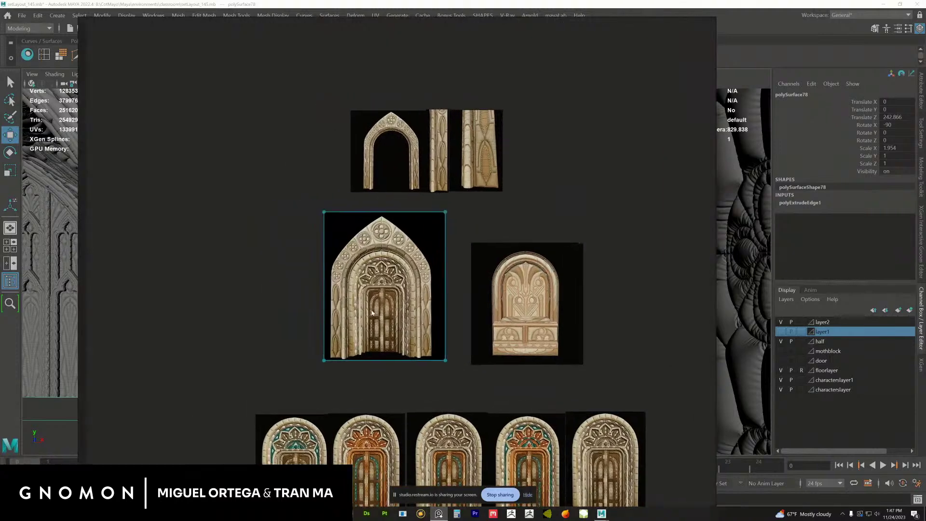
scroll(386, 316, "up", 2)
middle_click_drag(376, 170, 357, 334)
scroll(381, 328, "up", 4)
middle_click_drag(612, 253, 381, 330)
scroll(388, 330, "up", 4)
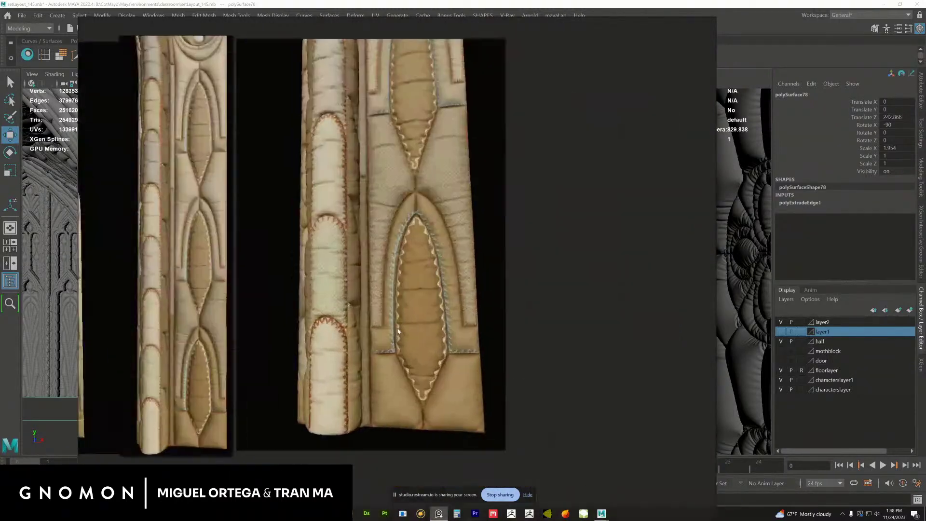
scroll(331, 323, "up", 3)
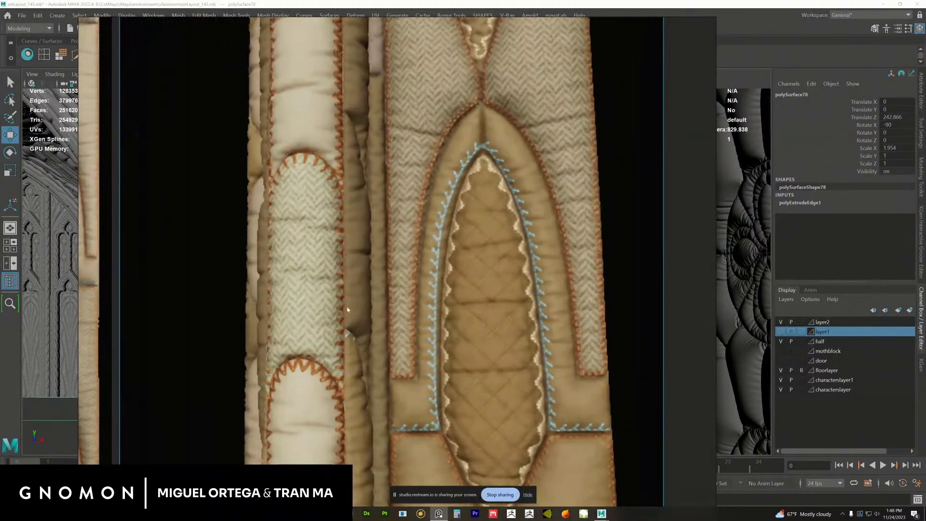
- Compare the arch render and its medium column close-up with the largest close-up of the column base
middle_click_drag(324, 311, 670, 312)
middle_click_drag(291, 278, 482, 280)
middle_click_drag(363, 279, 340, 378)
middle_click_drag(406, 299, 379, 304)
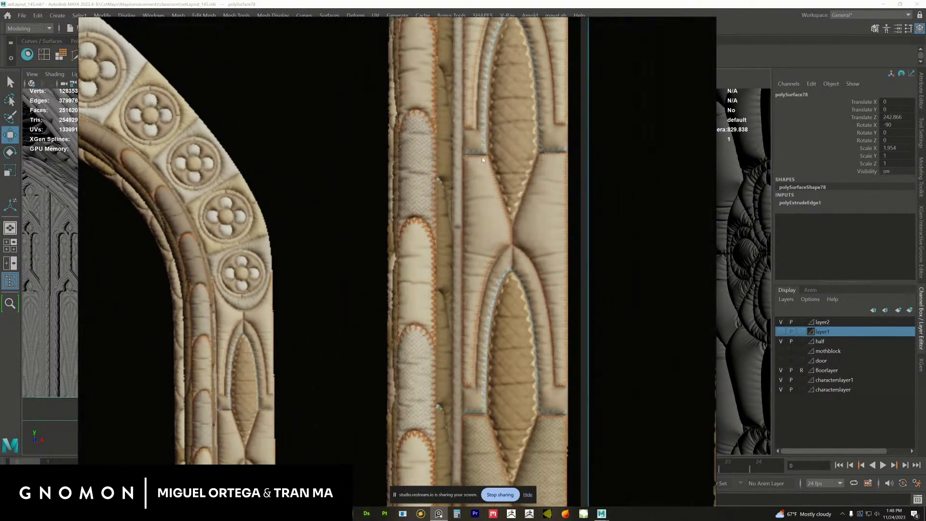
middle_click_drag(403, 192, 388, 200)
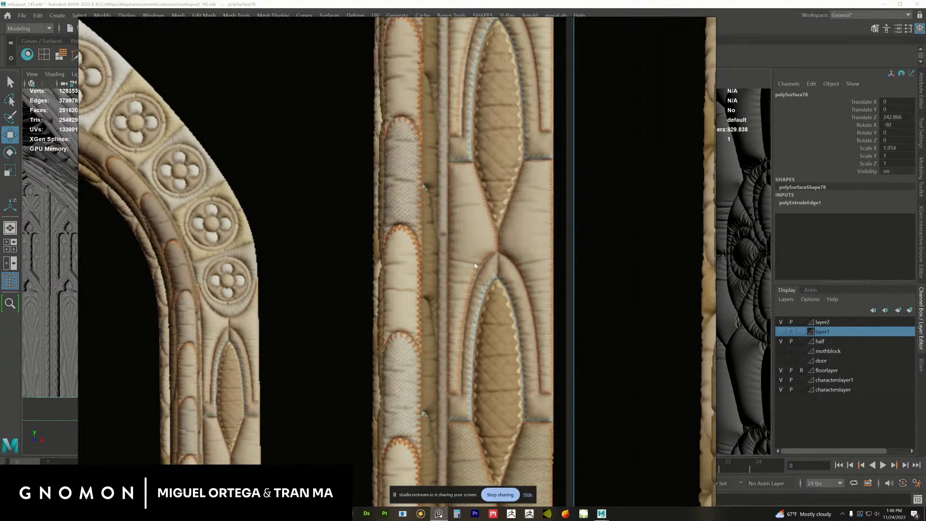
mouse_move(586, 335)
middle_mouse_down()
mouse_move(360, 310)
mouse_move(299, 313)
middle_mouse_up()
middle_click_drag(570, 316, 417, 322)
middle_click_drag(485, 286, 480, 121)
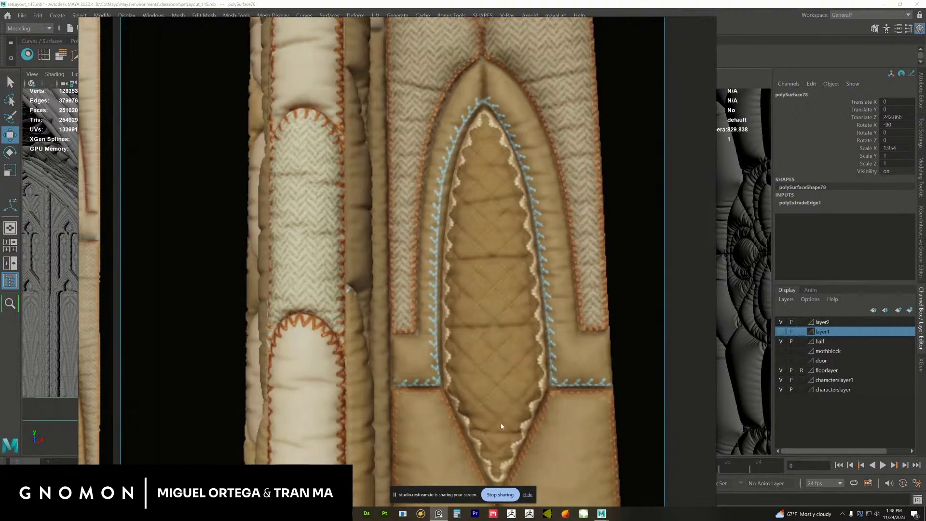
- Examine the quilted pointed inlay and its scalloped trim in the largest column close-up
scroll(426, 398, "down", 8)
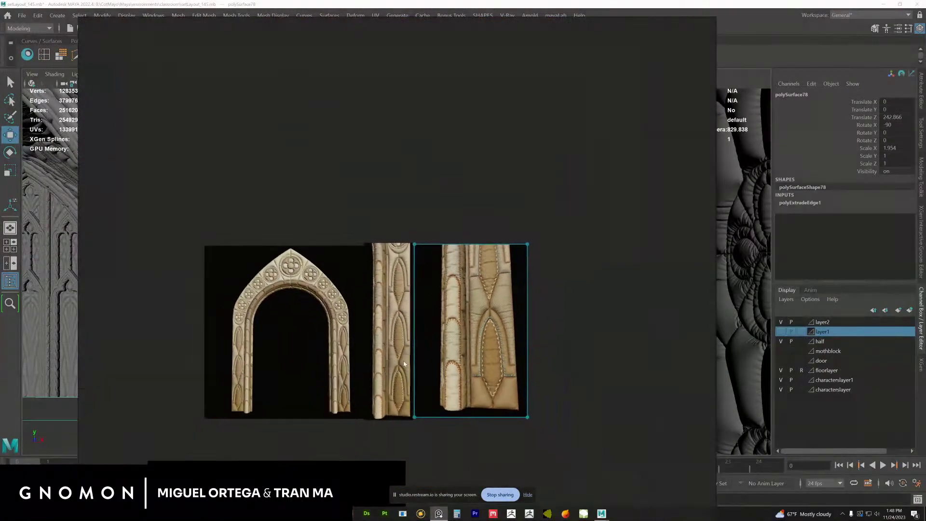
middle_click_drag(452, 408, 423, 326)
middle_click_drag(535, 263, 441, 325)
scroll(442, 324, "up", 8)
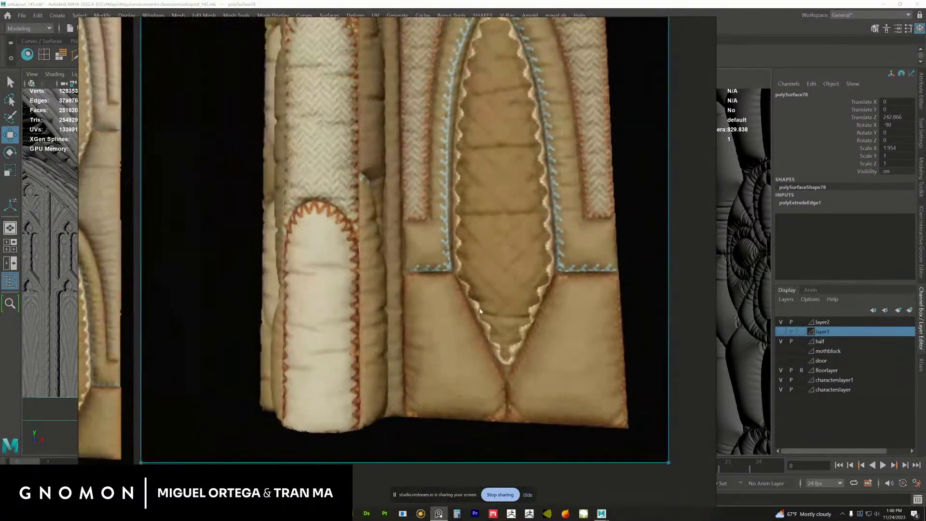
middle_click_drag(494, 250, 468, 344)
scroll(467, 347, "up", 2)
middle_click_drag(475, 299, 482, 349)
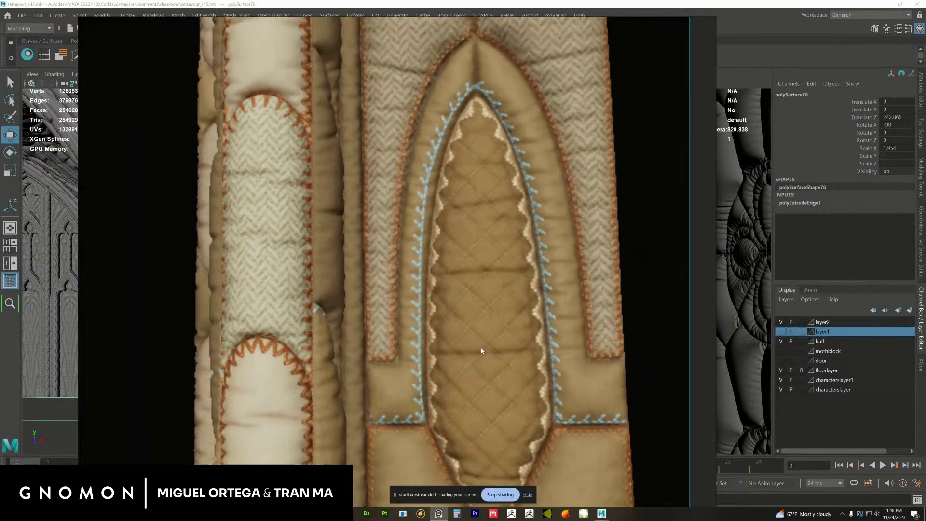
scroll(484, 349, "up", 2)
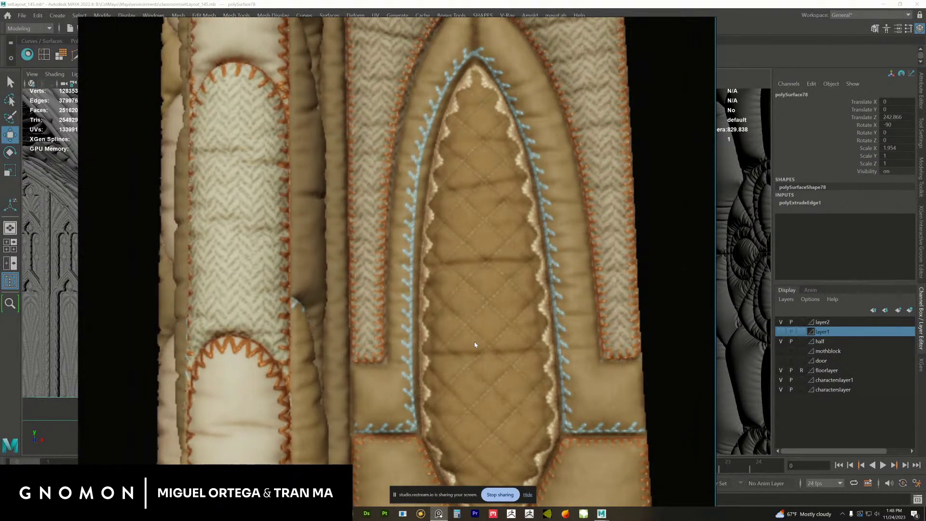
- Hide the screen-sharing notice, shift the reference board slightly, and examine the stitched panels at the column's base
left_click(529, 495)
middle_click_drag(442, 417, 435, 330)
middle_click_drag(470, 478, 449, 413)
right_click_drag(486, 397, 511, 396)
middle_click_drag(476, 376, 481, 410)
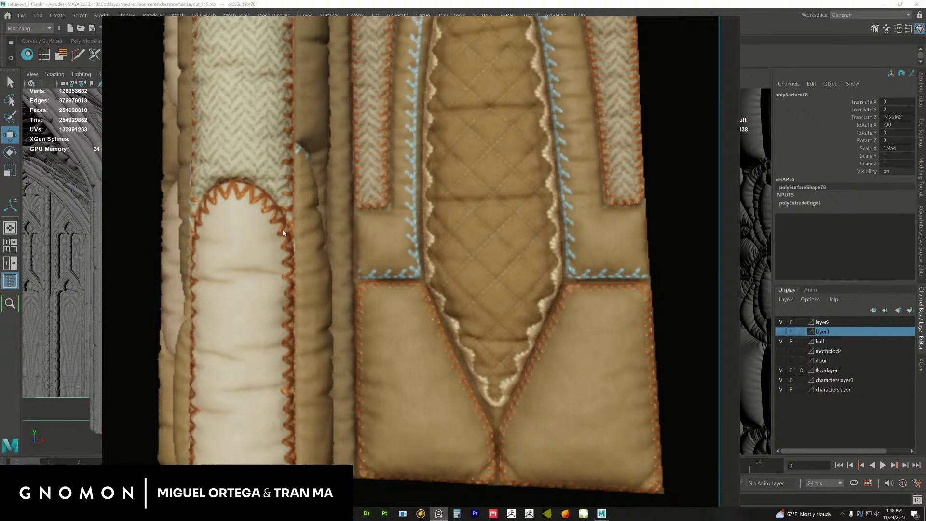
- Move the reference board aside, select the arch piece archB_02 around the double door, and bring the board back
right_click_drag(290, 246, 491, 249)
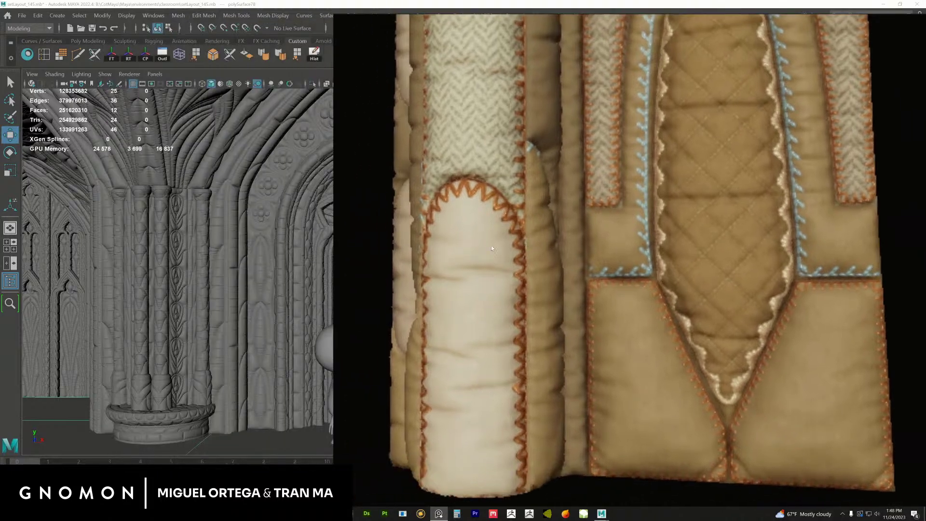
left_click(266, 218)
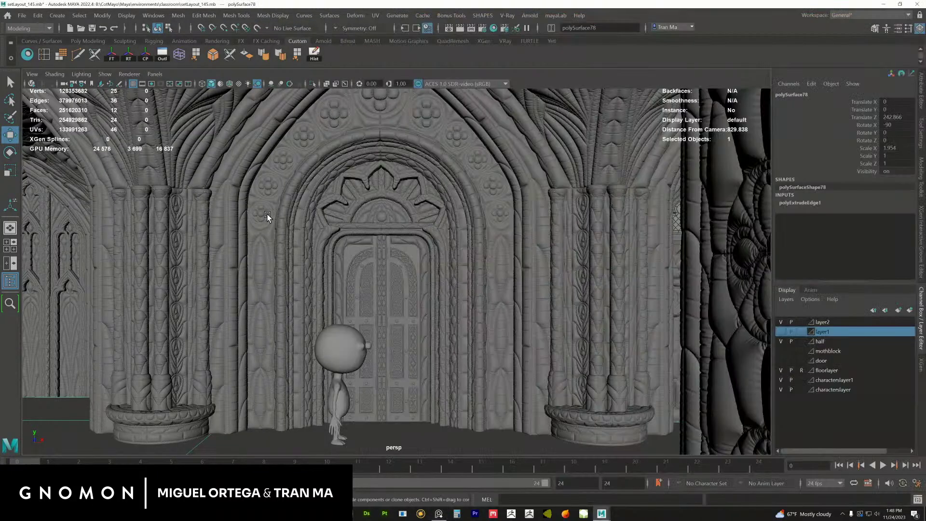
left_click(502, 231)
left_click(439, 513)
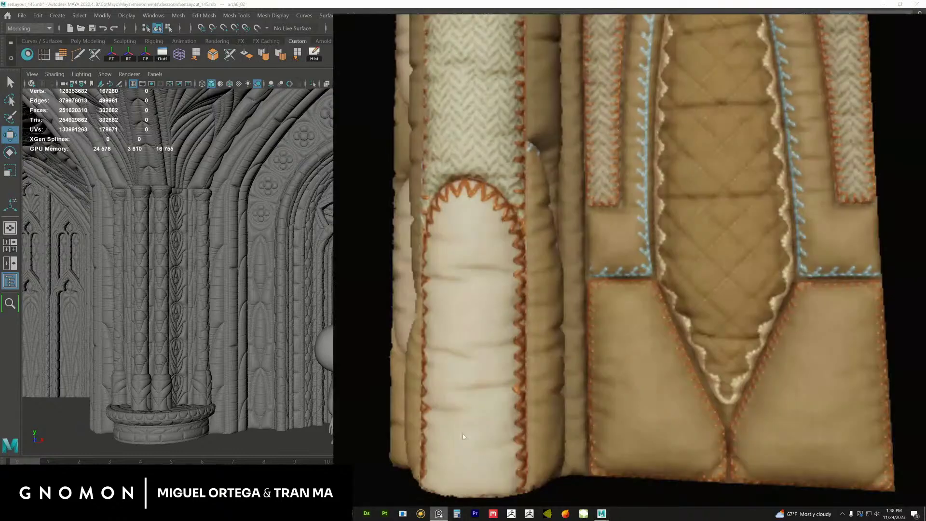
right_click_drag(687, 242, 502, 283)
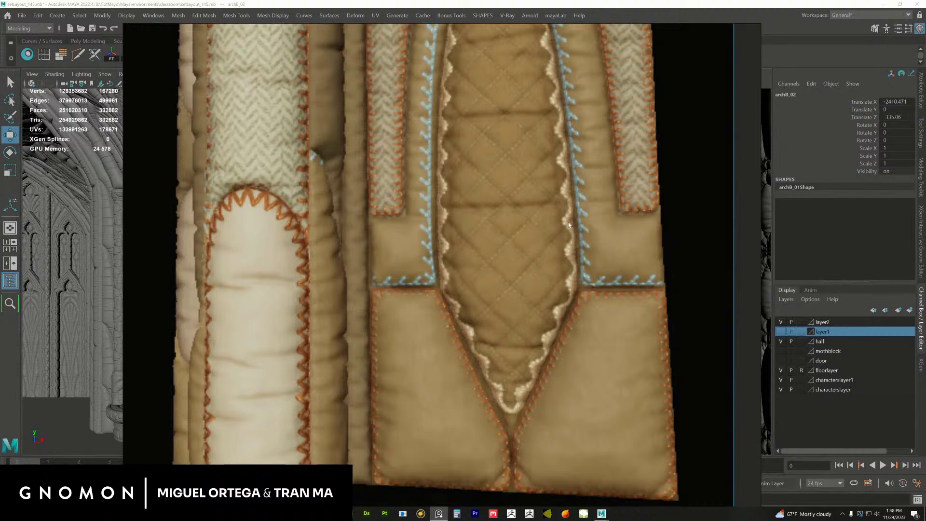
- Examine the herringbone panels and blue-stitched borders along the upper part of the column close-up
scroll(569, 232, "up", 5)
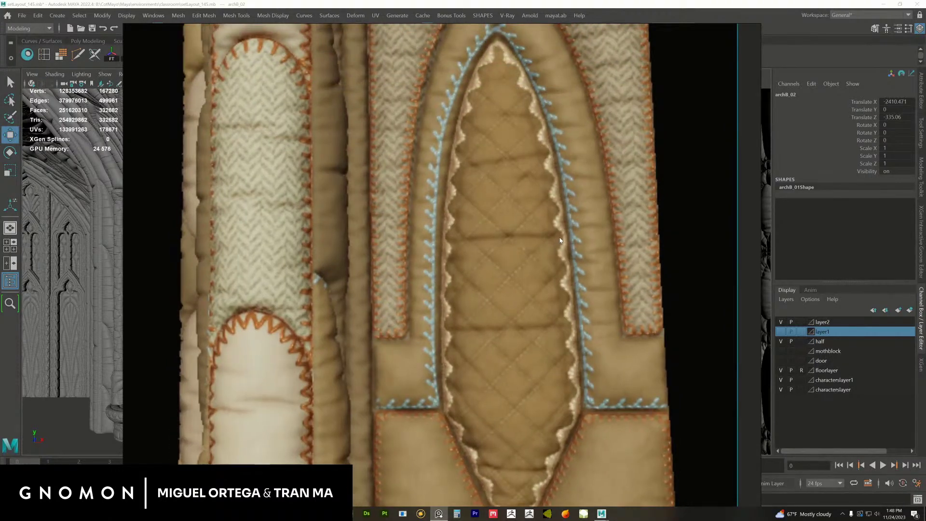
middle_click_drag(559, 240, 564, 233)
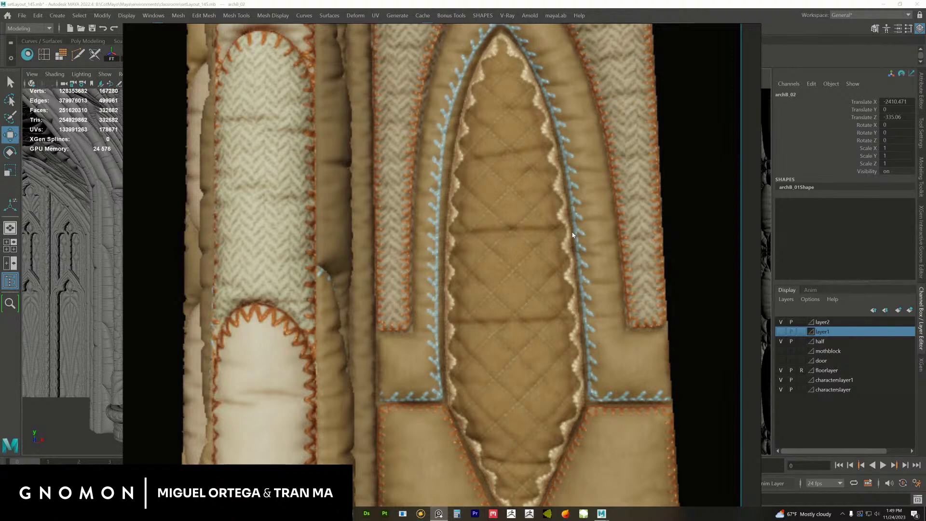
middle_click_drag(417, 129, 441, 350)
middle_click_drag(379, 150, 372, 194)
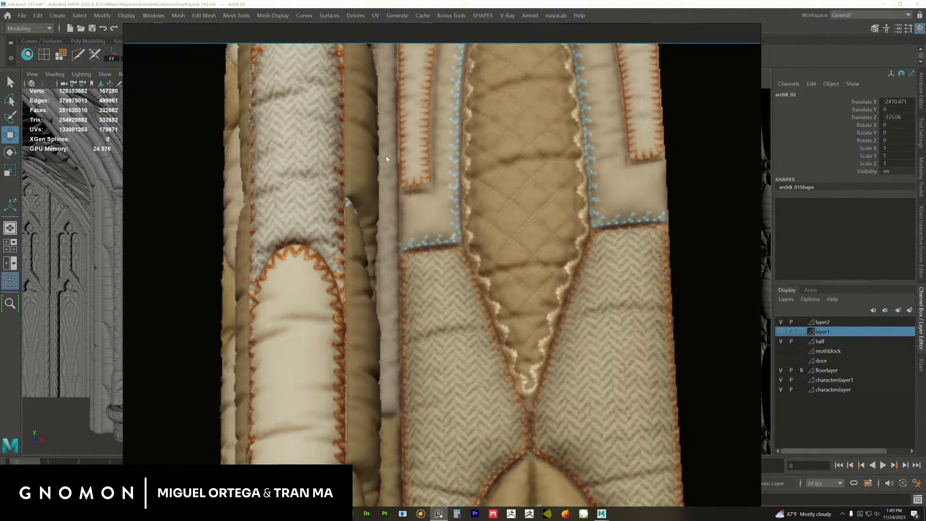
right_click_drag(585, 290, 574, 270)
scroll(582, 264, "down", 1)
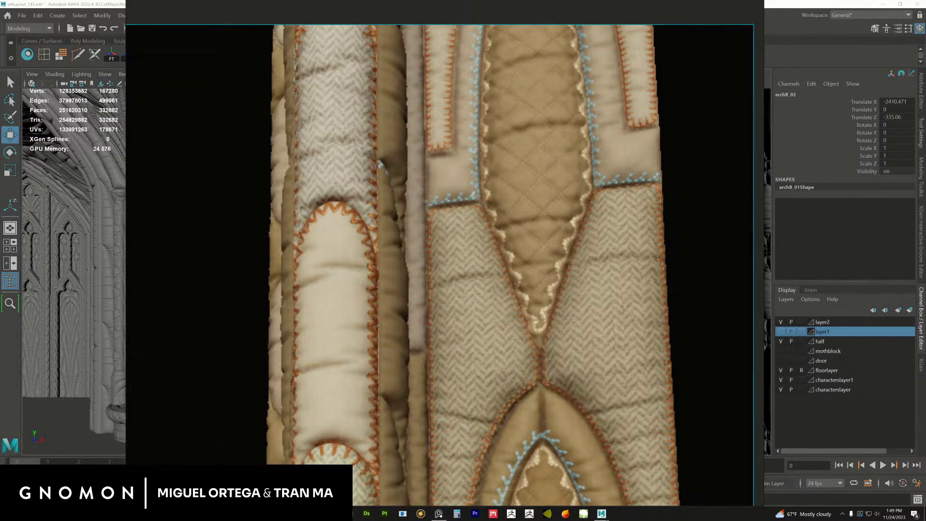
- Switch to the fabricColorSamples Google Docs document in the browser, move its window up and enlarge it
key("alt+Tab")
left_click_drag(502, 39, 490, 15)
left_click_drag(718, 490, 752, 504)
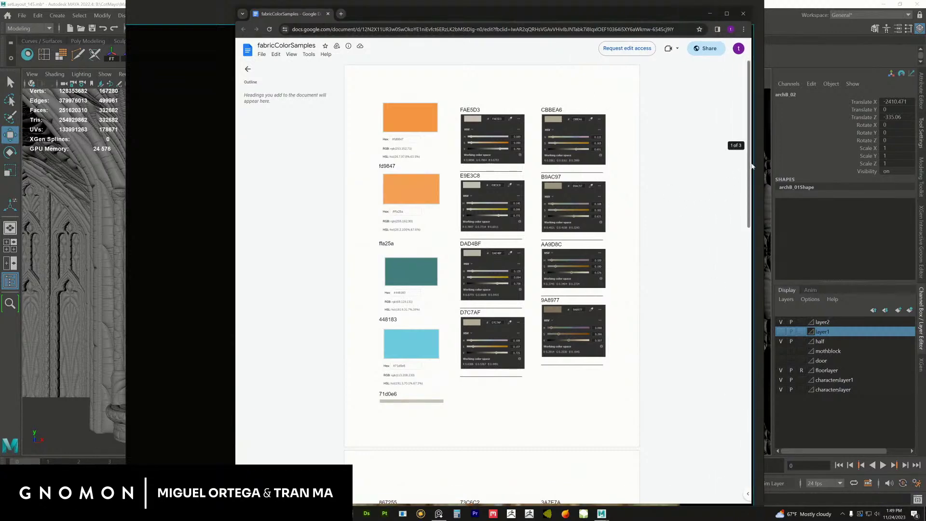
- Examine the fabric colour swatches and hex codes through the document's last page, then return to the first page
left_click_drag(749, 161, 749, 152)
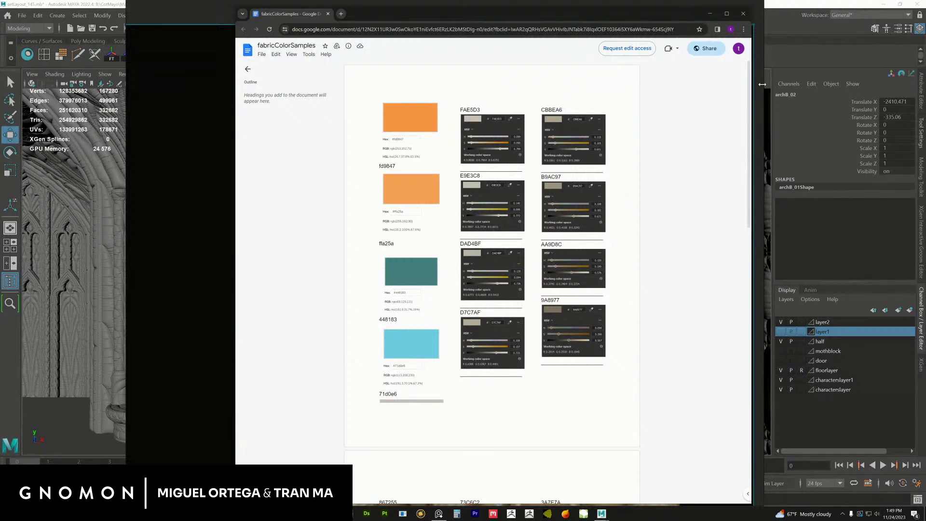
left_click_drag(750, 88, 722, 377)
left_click_drag(627, 436, 346, 160)
left_click(711, 207)
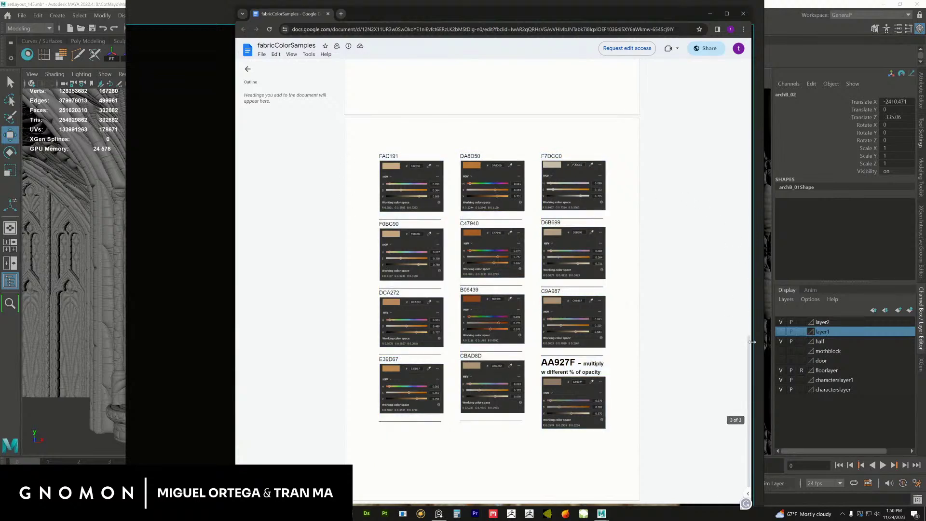
mouse_move(750, 345)
left_mouse_down()
mouse_move(744, 323)
mouse_move(738, 348)
left_mouse_up()
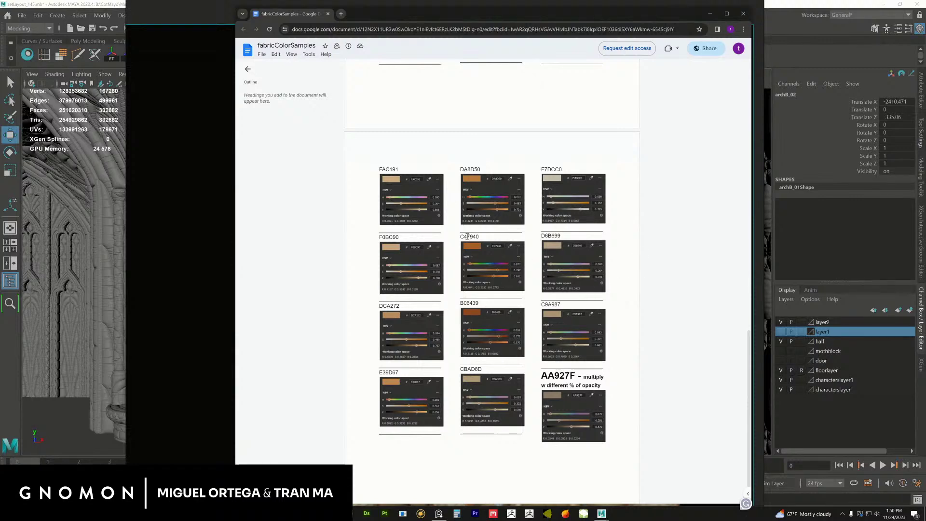
left_click_drag(751, 341, 742, 62)
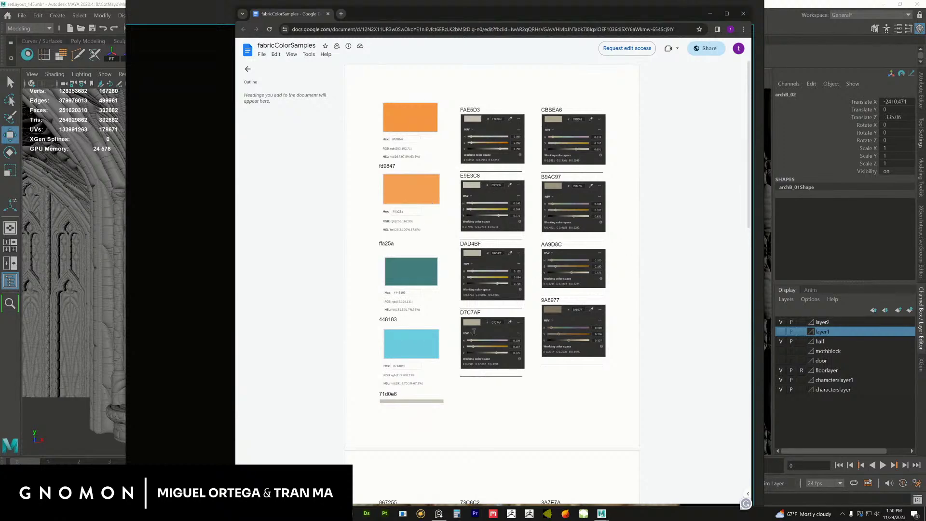
- Review the hex-coded fabric swatches from the document's first page through the AA927F multiply shade on the last page
left_click_drag(750, 156, 753, 261)
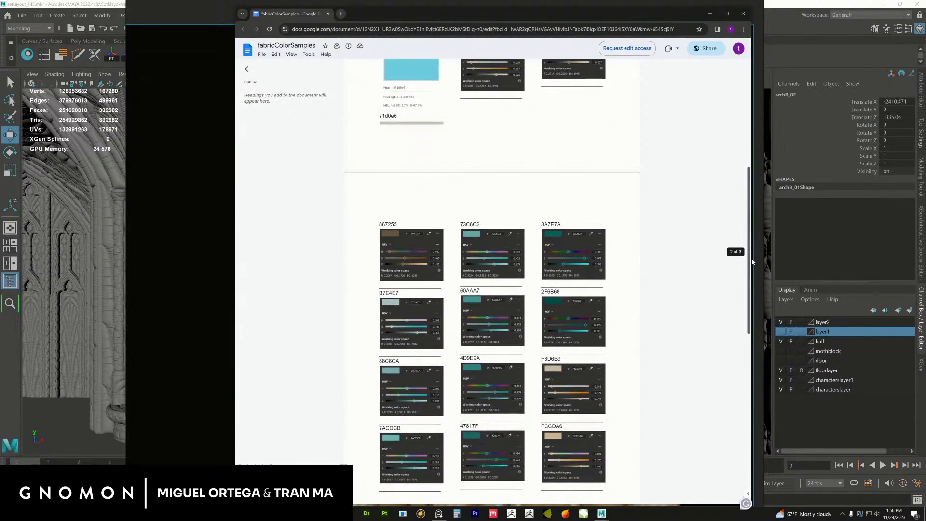
left_click_drag(752, 262, 736, 453)
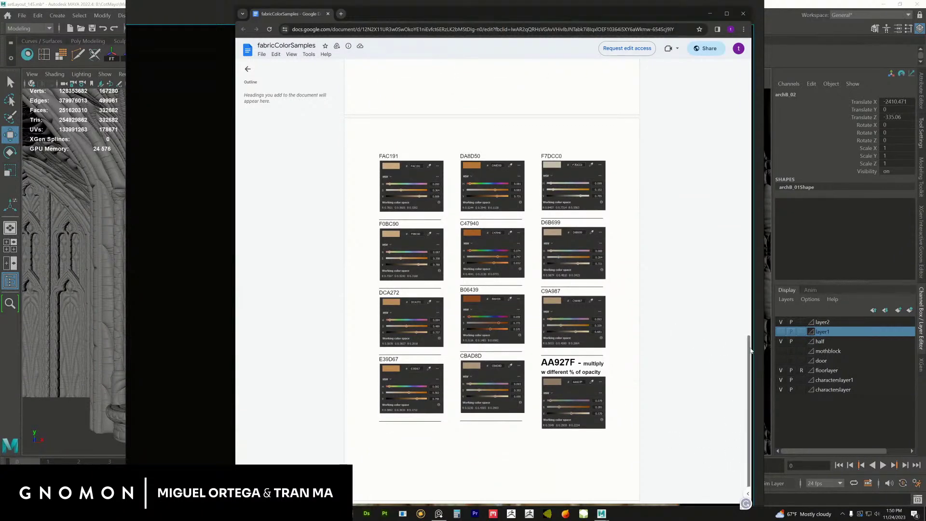
left_click_drag(751, 351, 751, 350)
- Move the colour document window off the reference board and return to the stitched column close-ups
left_click_drag(649, 16, 696, 11)
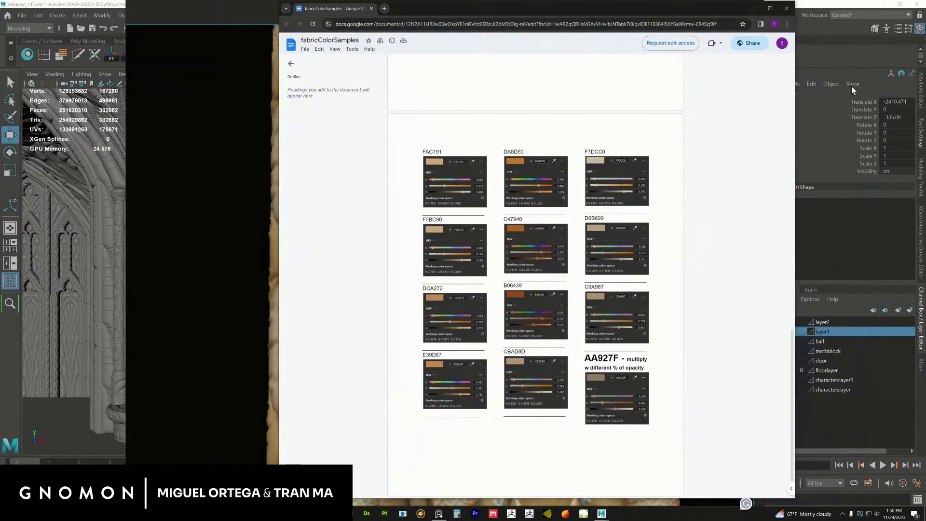
left_click_drag(534, 8, 925, 43)
left_click_drag(525, 85, 518, 133)
left_click_drag(584, 37, 581, 64)
right_click_drag(559, 195, 567, 134)
scroll(555, 192, "down", 5)
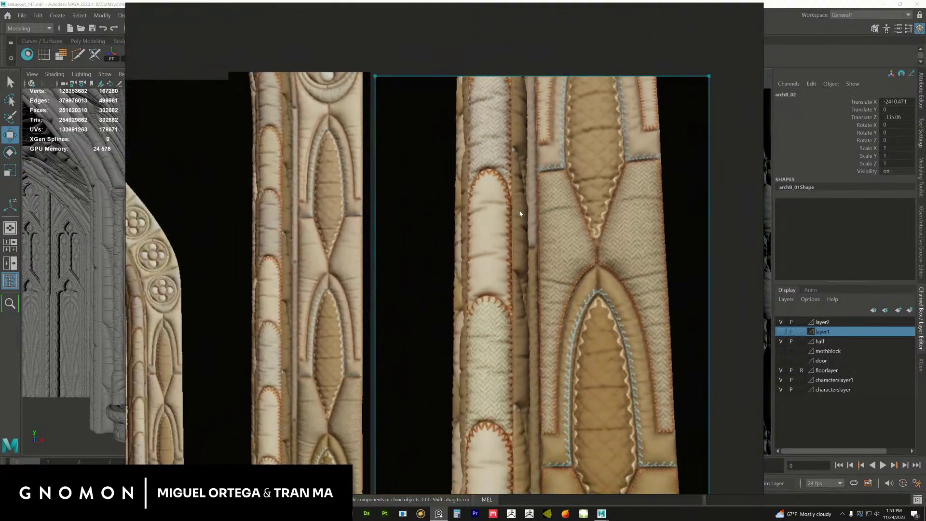
left_click_drag(520, 211, 519, 207)
- Examine the beige pointed arch render and the full render of that arch surrounding the double door
middle_click_drag(365, 264, 557, 249)
left_click_drag(383, 235, 382, 227)
middle_click_drag(255, 256, 466, 222)
left_click(163, 246)
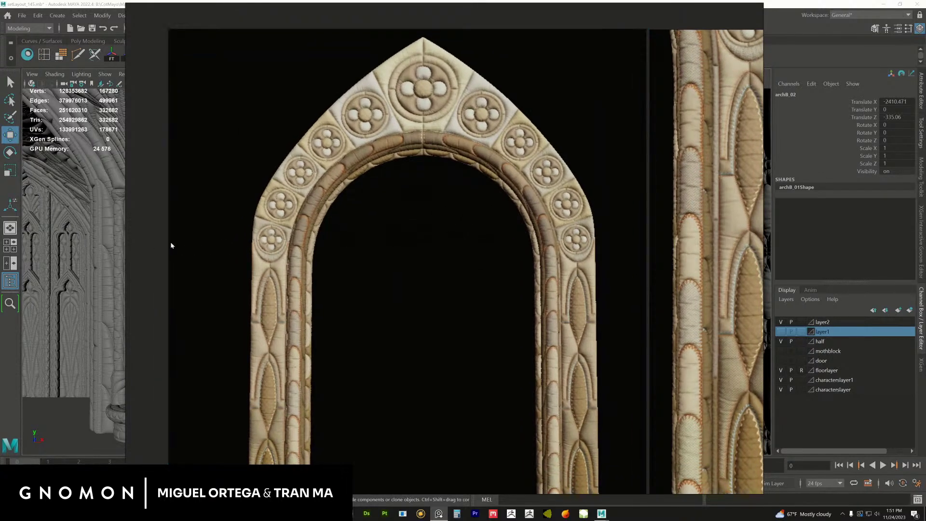
middle_click_drag(414, 314, 414, 181)
middle_click_drag(411, 264, 386, 263)
scroll(407, 294, "down", 5)
middle_click_drag(458, 434, 434, 260)
middle_click_drag(371, 239, 455, 232)
scroll(453, 263, "up", 1)
scroll(456, 235, "up", 2)
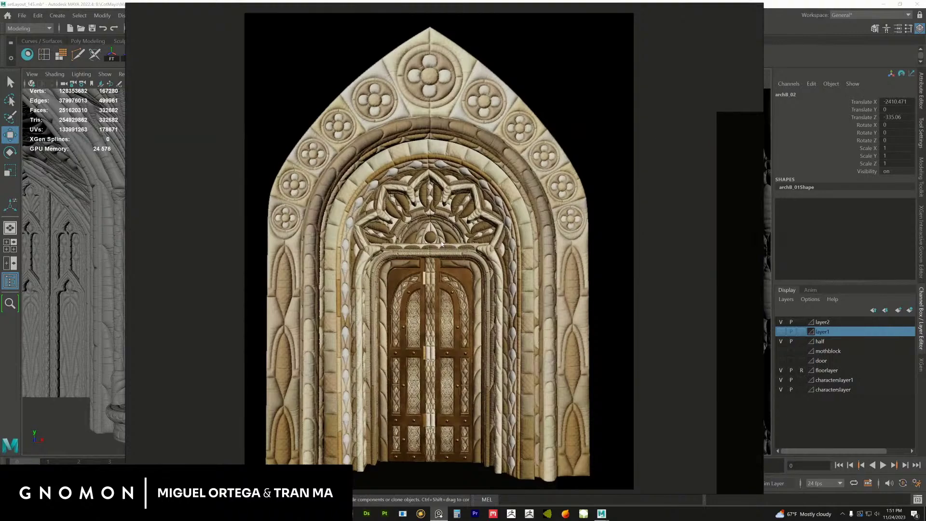
- Compare the orange and teal arch variants with the row of coloured door renders
scroll(455, 253, "down", 3)
middle_click_drag(455, 253, 398, 170)
middle_click_drag(455, 308, 404, 112)
middle_click_drag(642, 359, 415, 266)
middle_click_drag(404, 383, 469, 62)
middle_click_drag(347, 206, 548, 232)
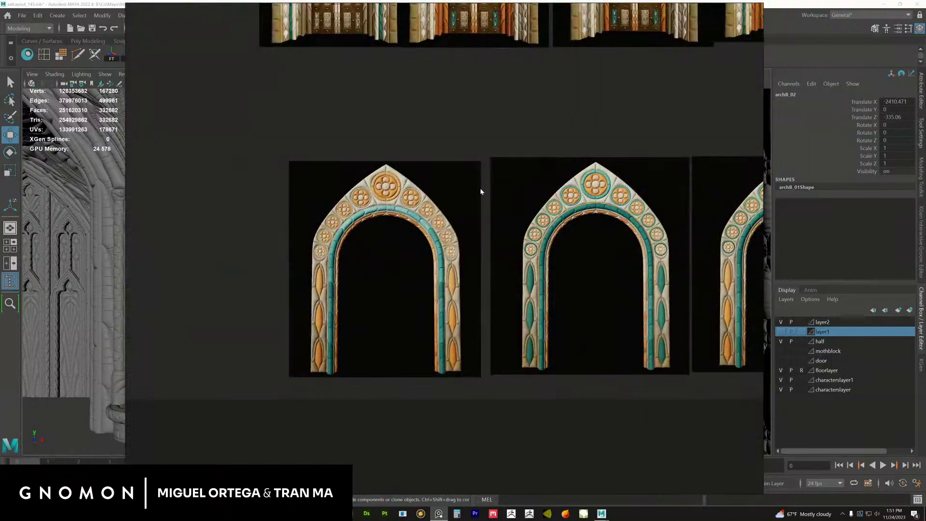
middle_click_drag(610, 166, 514, 180)
middle_click_drag(577, 92, 440, 256)
middle_click_drag(626, 132, 345, 306)
scroll(346, 306, "up", 5)
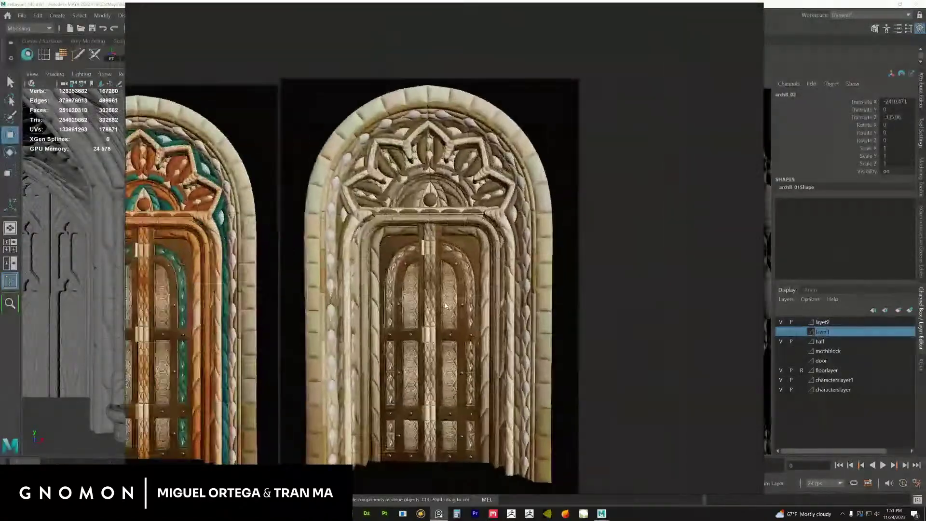
scroll(504, 297, "down", 6)
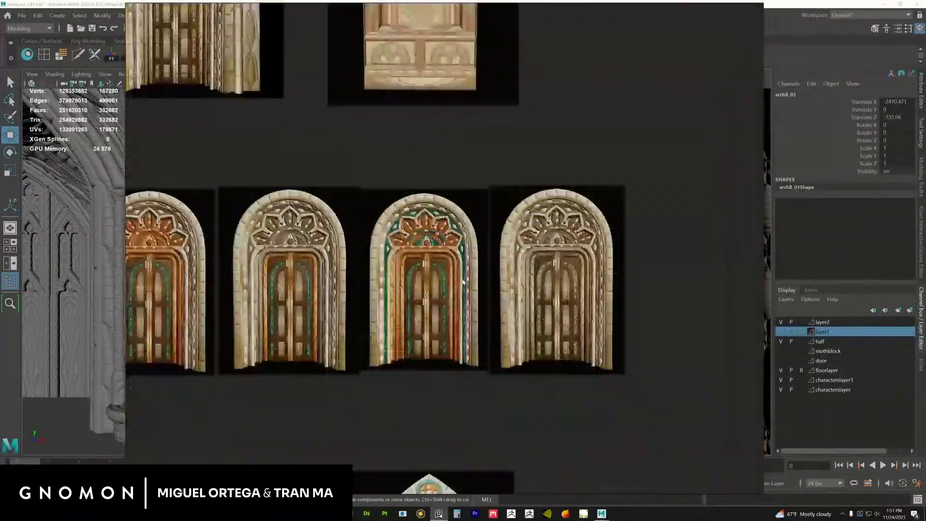
- Return to the plain beige pointed arch render and inspect its quatrefoil medallions and stitched panels
middle_click_drag(419, 422, 474, 282)
left_click(453, 286)
middle_click_drag(420, 255, 454, 431)
middle_click_drag(399, 277, 404, 408)
left_click_drag(428, 132, 403, 132)
middle_click_drag(424, 186, 507, 356)
scroll(479, 277, "up", 5)
scroll(480, 278, "up", 4)
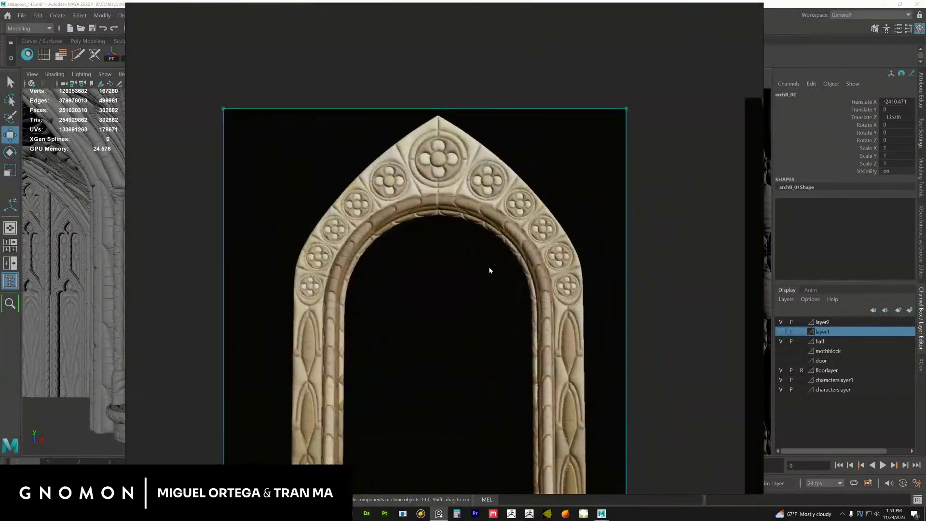
scroll(481, 252, "up", 2)
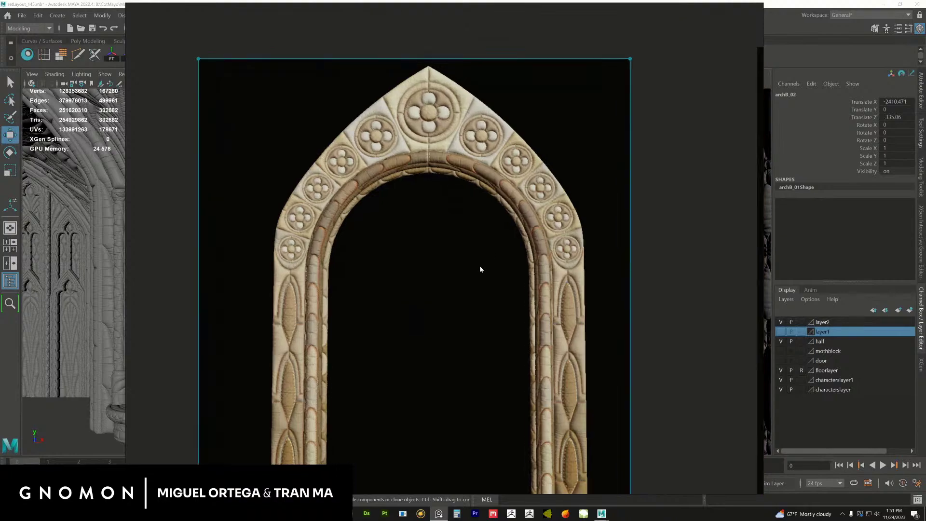
middle_click_drag(482, 269, 486, 238)
- Go back to the orange and teal arch variants and widen the reference board window to fit all three
scroll(505, 263, "down", 4)
middle_click_drag(494, 357, 386, 194)
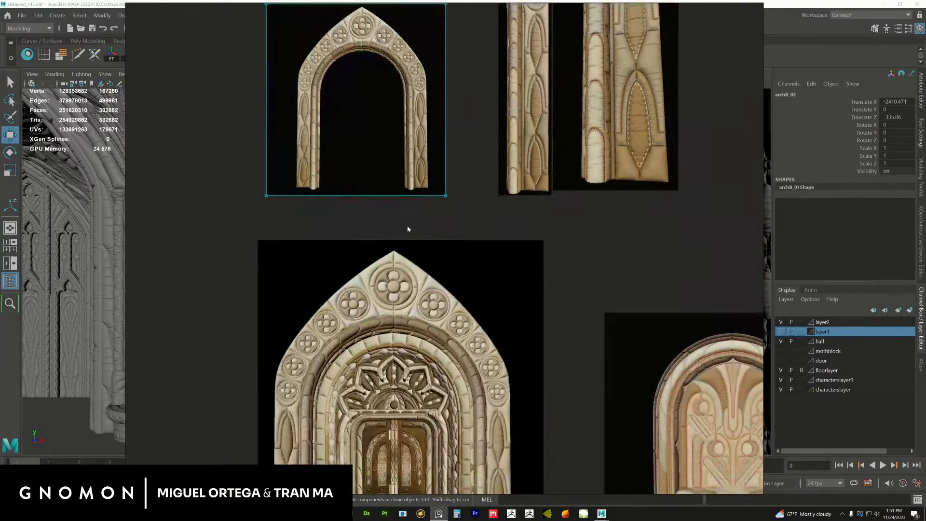
middle_click_drag(424, 463, 405, 256)
middle_click_drag(455, 477, 449, 220)
middle_click_drag(381, 482, 401, 240)
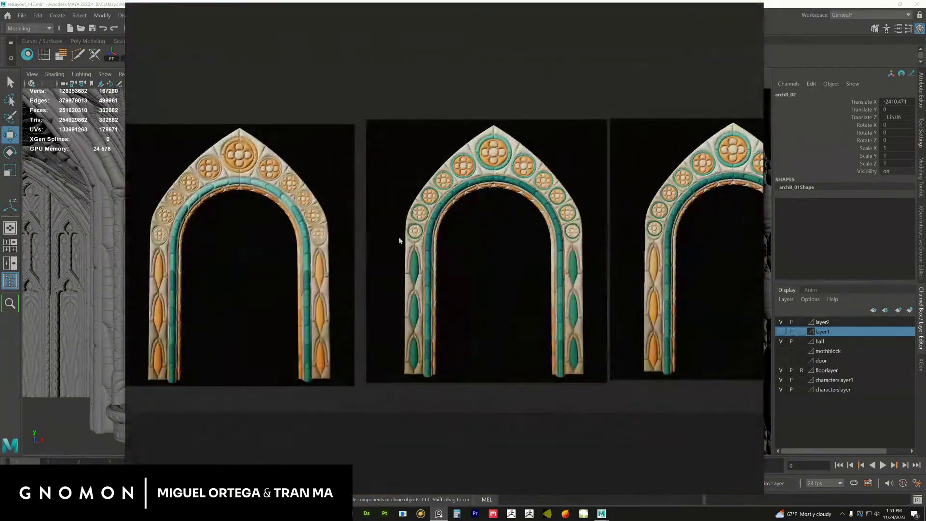
left_click_drag(761, 178, 879, 176)
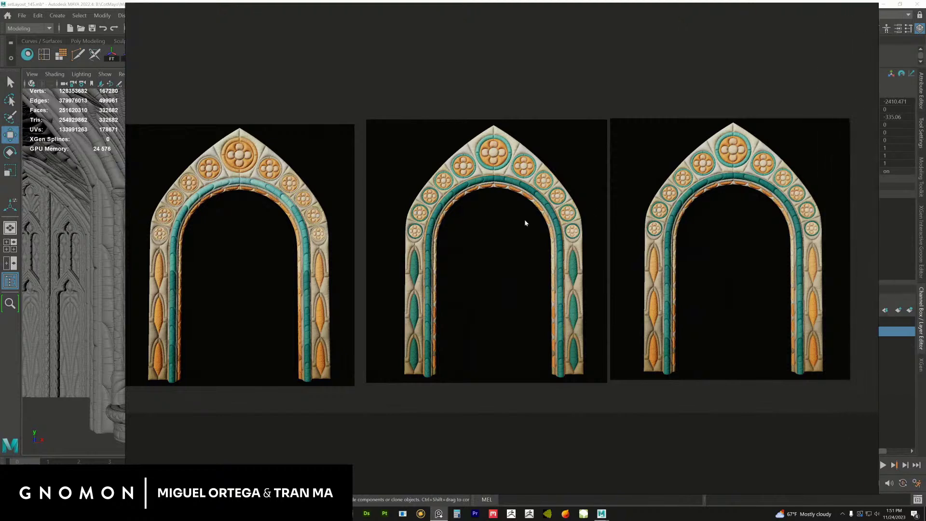
- Examine the first orange and teal arch variant closely, from its medallions down the side panels, and compare it with the second
middle_click_drag(390, 250, 415, 251)
scroll(496, 222, "up", 2)
middle_click_drag(496, 225, 436, 226)
scroll(434, 237, "up", 1)
middle_click_drag(184, 259, 612, 258)
scroll(539, 235, "up", 6)
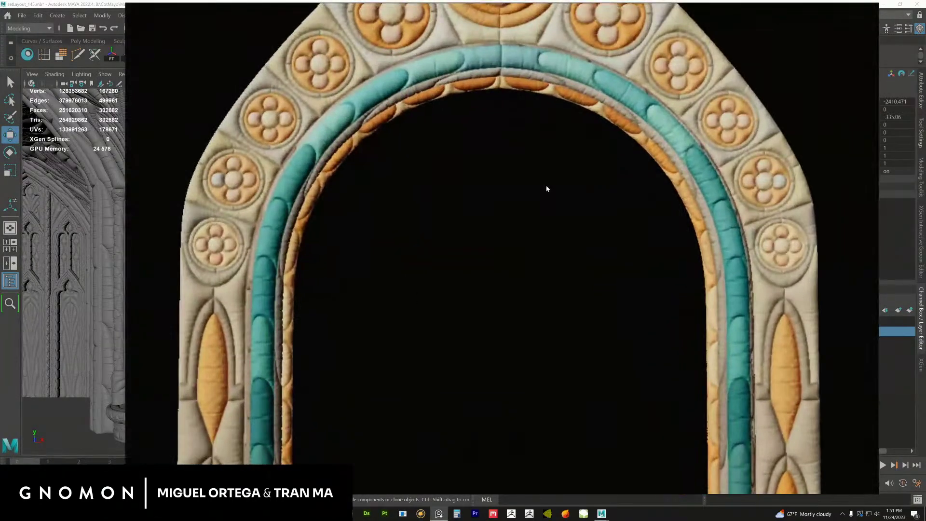
middle_click_drag(538, 175, 507, 251)
scroll(510, 242, "up", 1)
middle_click_drag(514, 209, 488, 248)
middle_click_drag(534, 401, 457, 120)
middle_click_drag(535, 260, 521, 229)
middle_click_drag(596, 256, 401, 251)
scroll(525, 273, "down", 1)
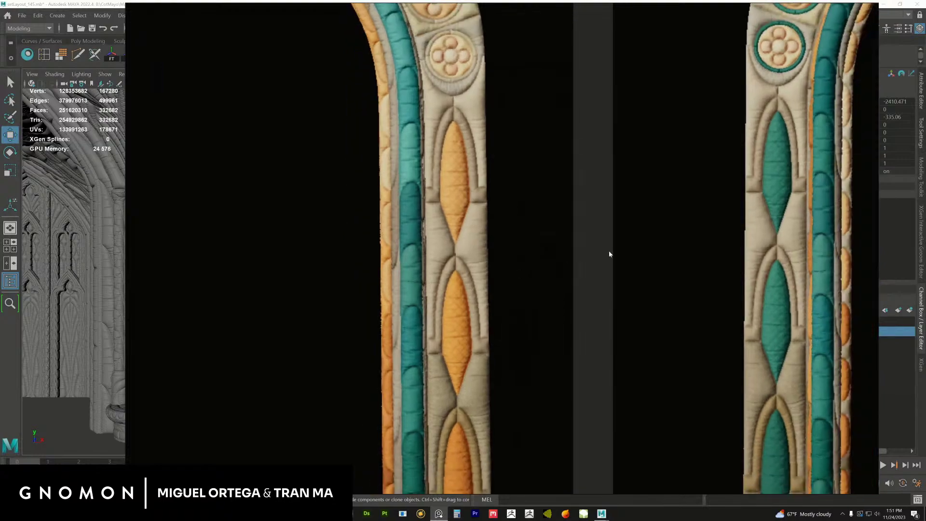
middle_click_drag(710, 266, 360, 272)
- Compare the five door colour variants above the arches and select the orange and teal one, fourth in the row
scroll(435, 273, "down", 8)
middle_click_drag(487, 258, 416, 284)
middle_click_drag(483, 121, 471, 292)
scroll(470, 292, "down", 5)
middle_click_drag(488, 239, 451, 260)
middle_click_drag(460, 148, 514, 169)
scroll(471, 290, "up", 3)
middle_click_drag(470, 288, 484, 227)
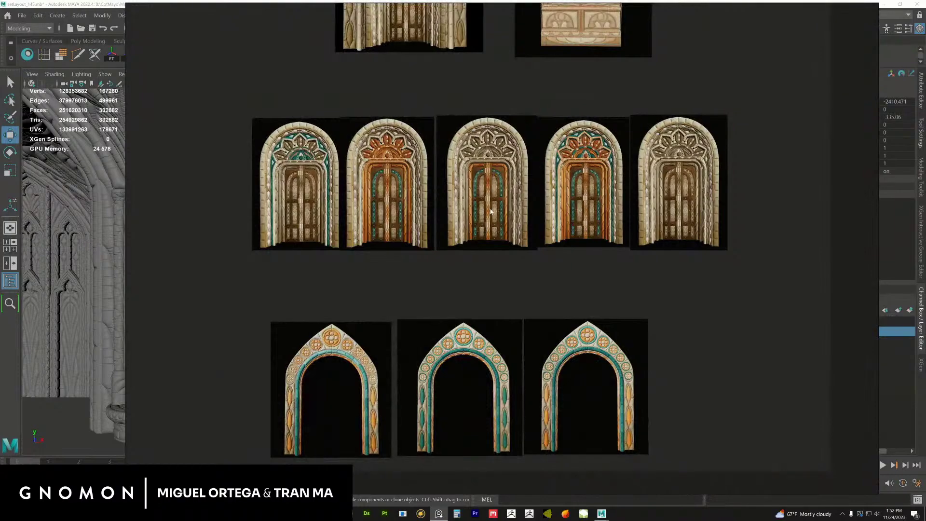
scroll(486, 217, "up", 4)
left_click(629, 168)
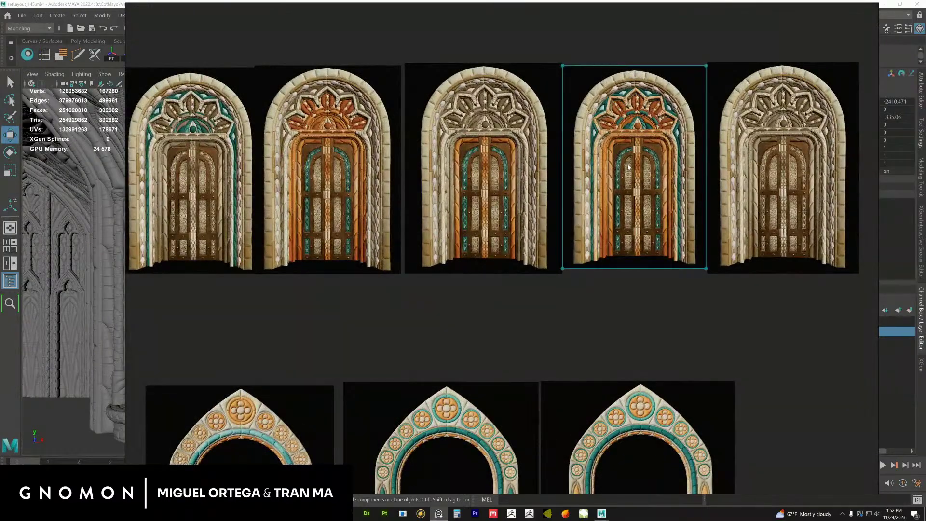
- Select the combined beige arch and brown double door render and examine it up close
middle_click_drag(626, 149, 647, 408)
scroll(511, 266, "up", 4)
left_click(524, 273)
scroll(525, 273, "up", 3)
middle_click_drag(499, 272, 469, 270)
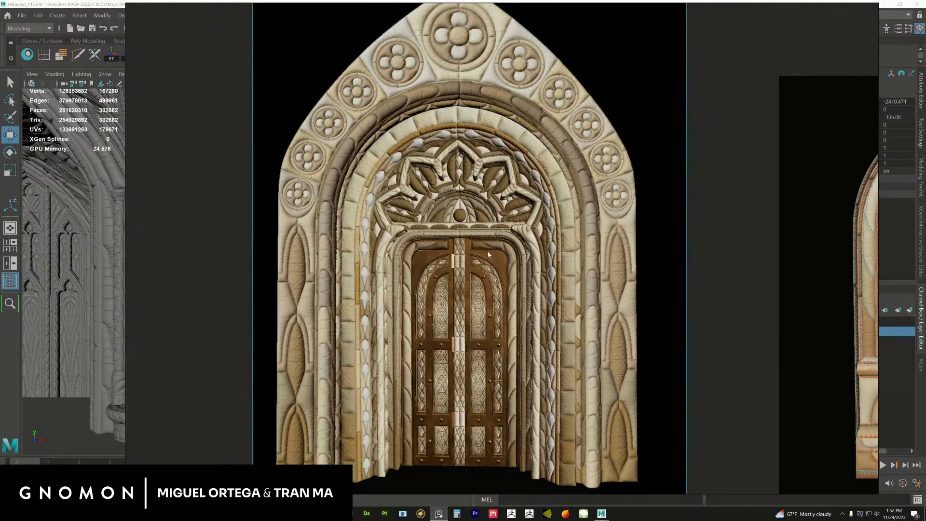
middle_click_drag(533, 276, 542, 268, "alt")
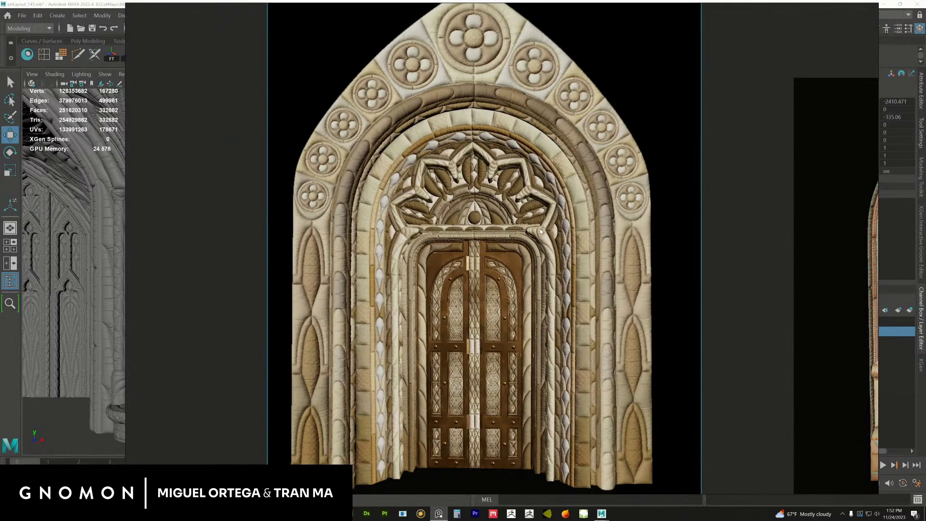
middle_click_drag(595, 267, 590, 271)
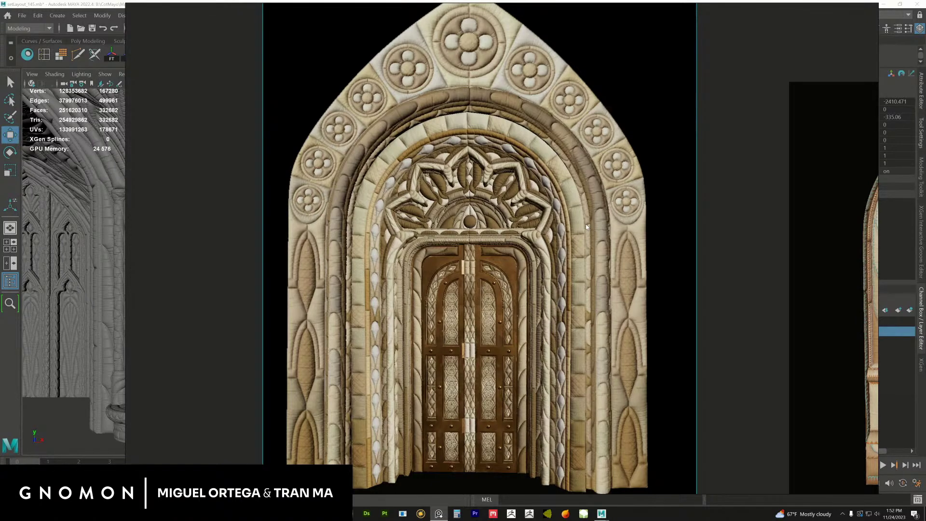
middle_click_drag(582, 209, 581, 217)
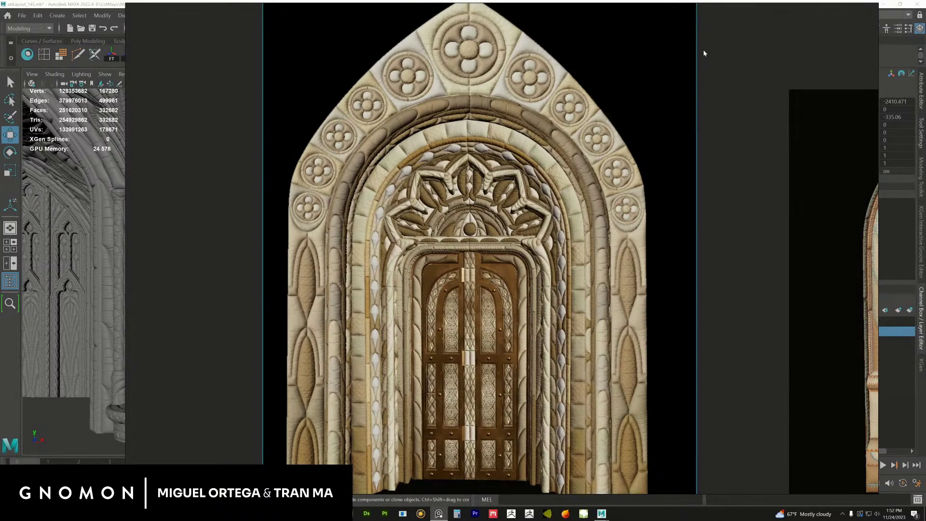
- Switch to the setLayout_145 scene in Maya, select the outer arch archA_flip_01, then select the floor surface polySurface78
left_click(77, 6)
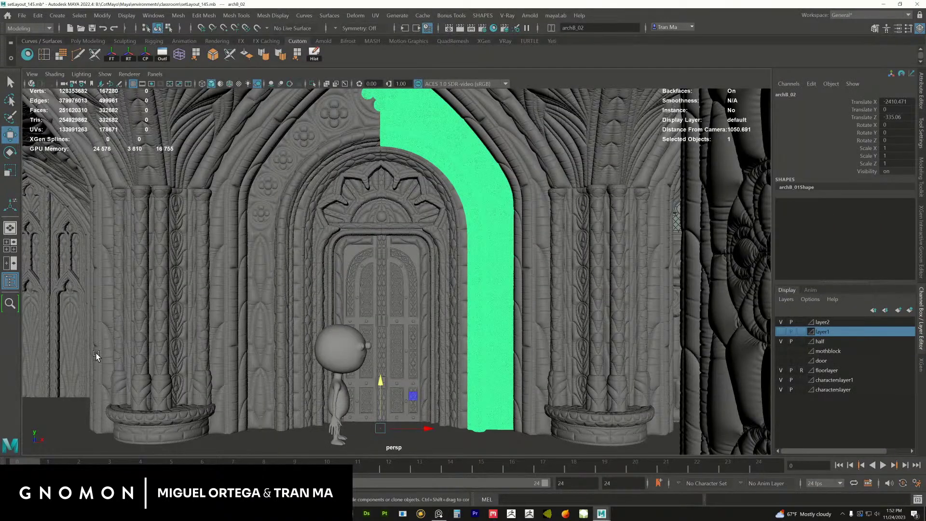
left_click(526, 306)
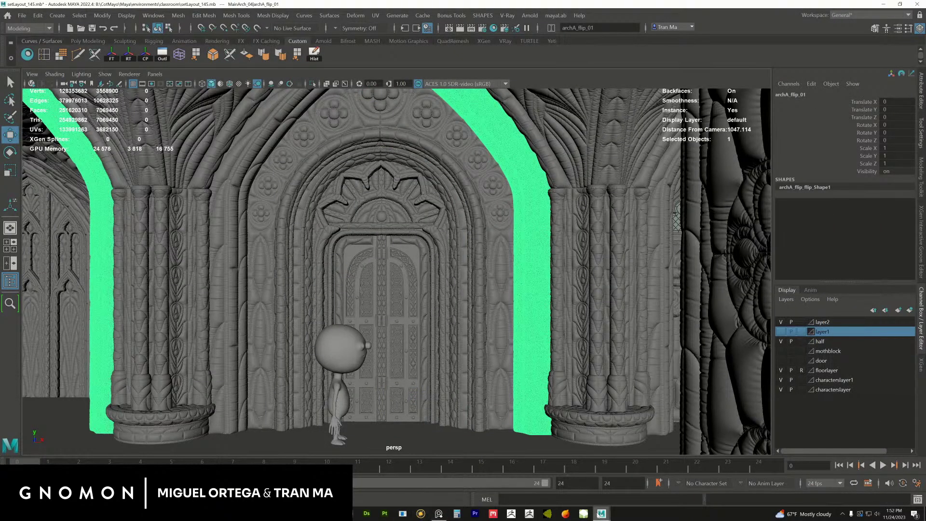
mouse_move(602, 515)
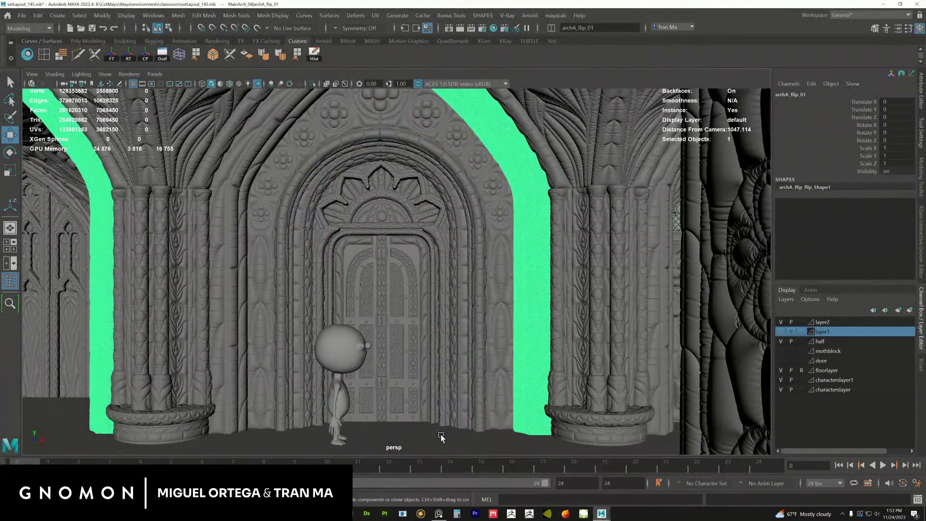
left_click(442, 439)
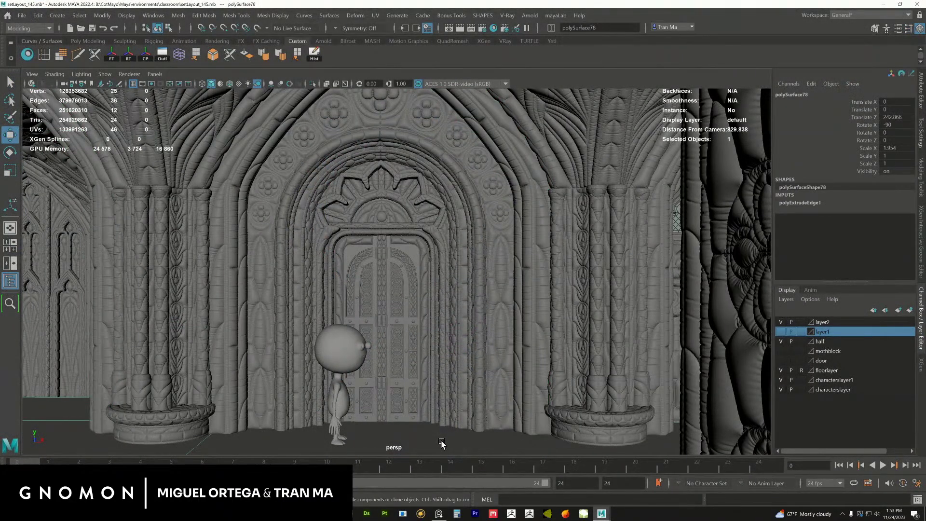
- Switch to the COT_teeth_05 scene in Maya and examine the character's head, headdress and collar
mouse_move(601, 513)
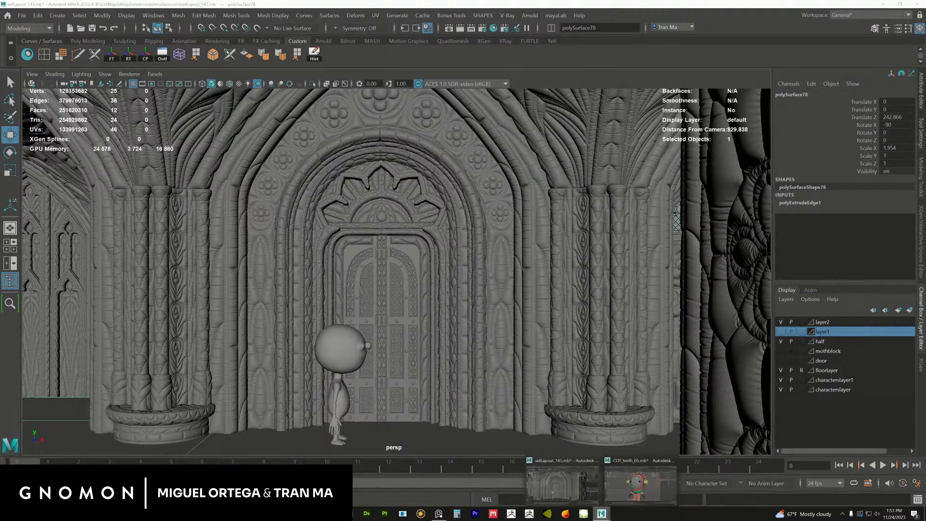
left_click(627, 463)
left_click_drag(445, 379, 425, 379, "alt")
middle_click_drag(431, 367, 456, 382, "alt")
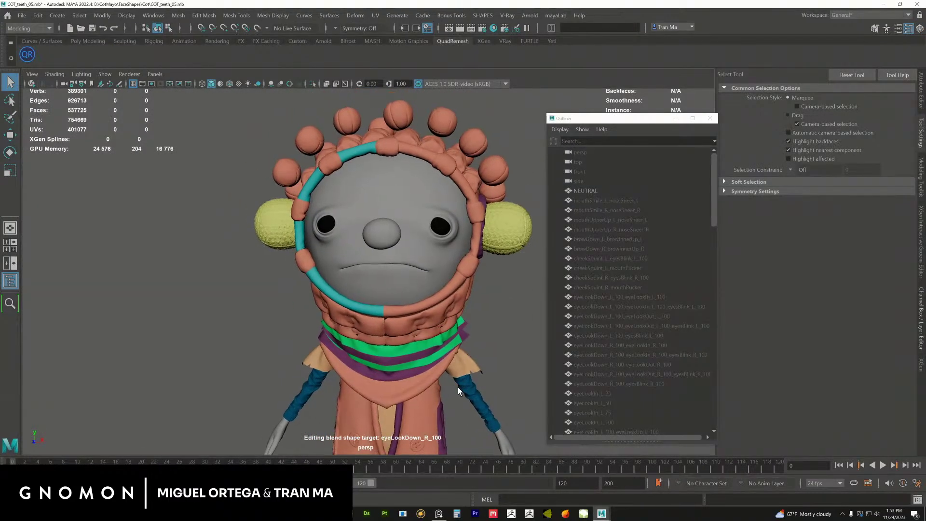
right_click_drag(473, 399, 479, 401, "alt")
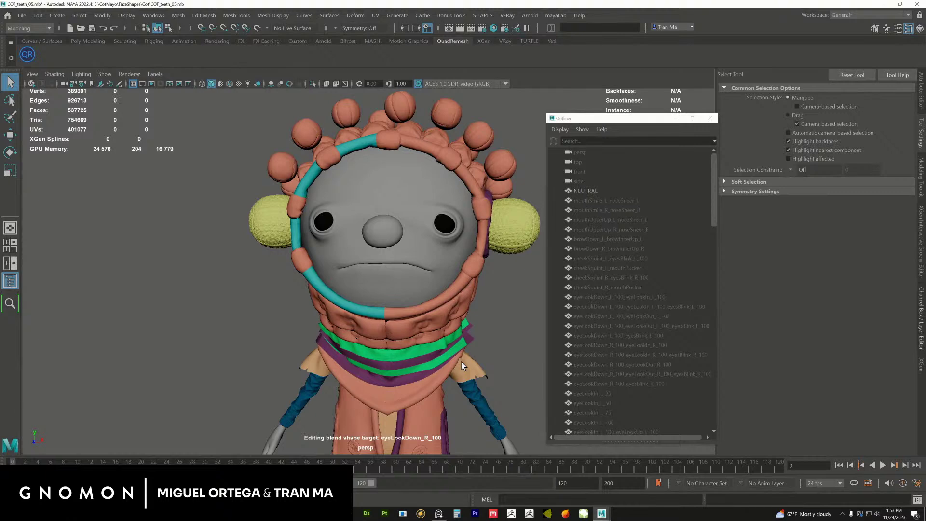
middle_click_drag(357, 316, 349, 331, "alt")
right_click_drag(354, 335, 380, 356, "alt")
left_click_drag(379, 359, 397, 328, "alt")
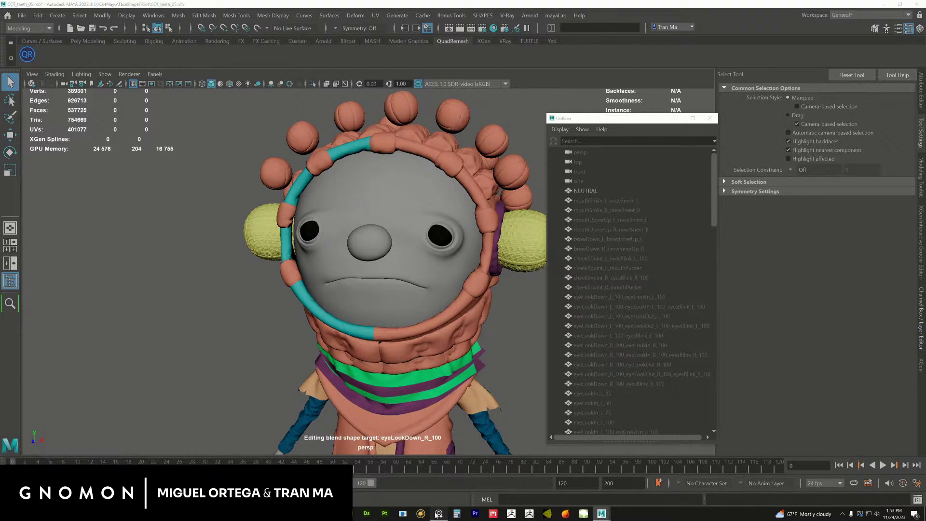
- Bring the reference board back and add the smiling Wreck-It Ralph picture to an empty area
left_click(439, 513)
middle_click_drag(686, 270, 331, 376)
mouse_move(838, 140)
middle_mouse_down()
mouse_move(456, 365)
mouse_move(420, 406)
middle_mouse_up()
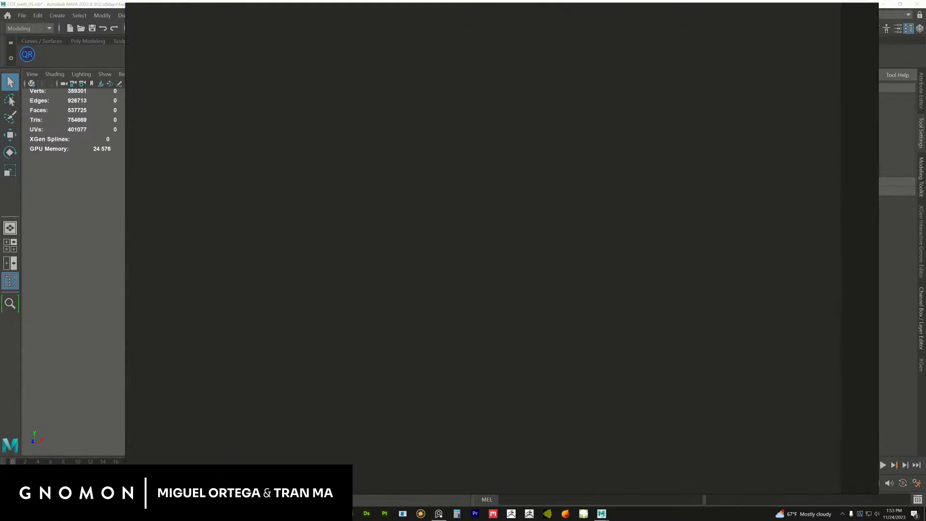
left_click_drag(923, 83, 649, 292)
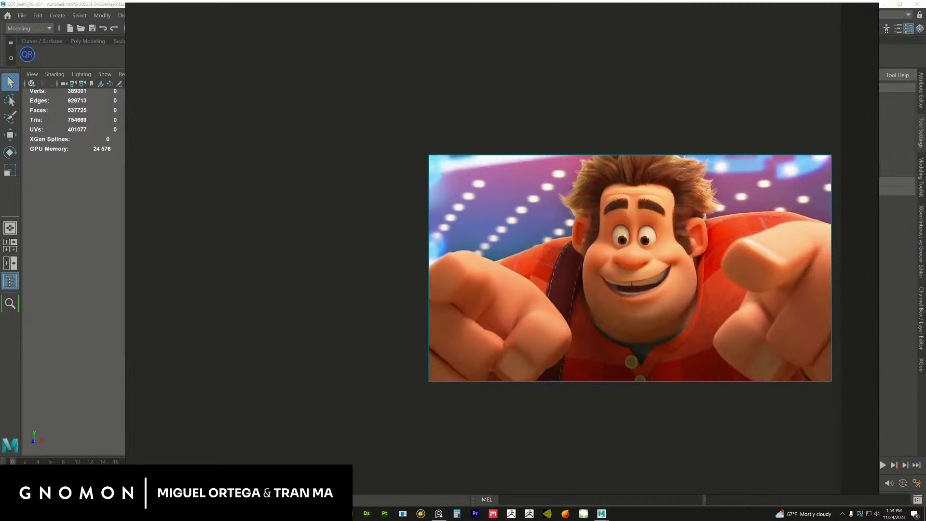
scroll(670, 275, "up", 2)
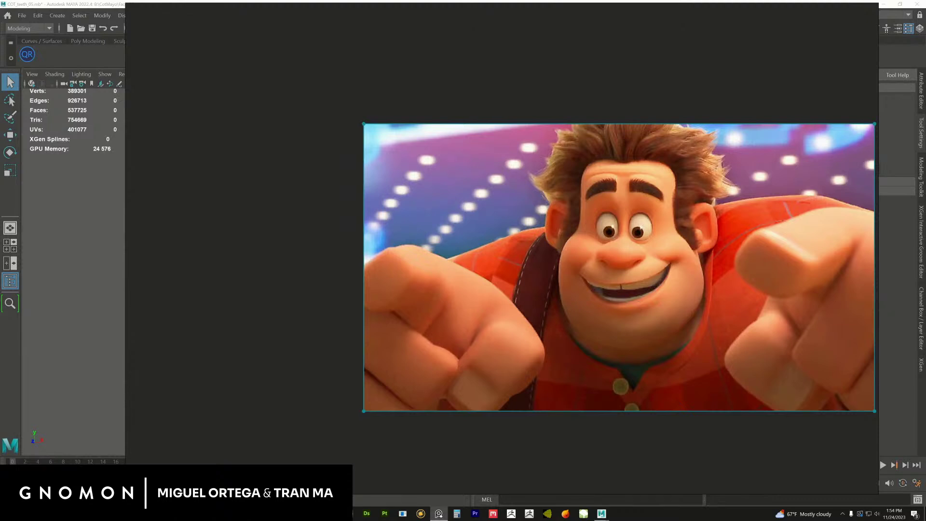
- Add the picture of Ralph with Vanellope directly below the first image and view it up close
left_click_drag(925, 289, 350, 353)
scroll(483, 268, "up", 3)
scroll(484, 268, "down", 2)
middle_click_drag(409, 364, 365, 290)
left_click_drag(335, 278, 521, 421)
middle_click_drag(521, 421, 530, 310)
scroll(536, 293, "up", 3)
left_click_drag(512, 297, 523, 315)
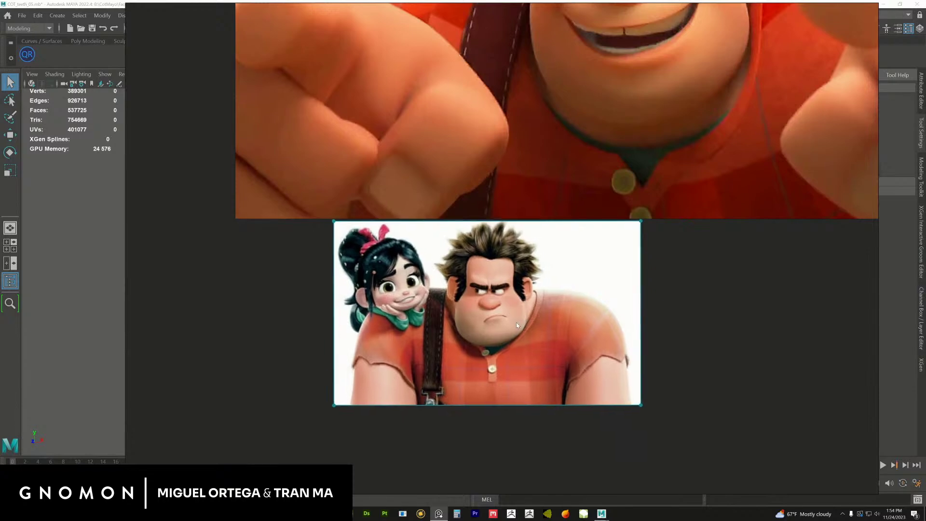
scroll(410, 300, "up", 3)
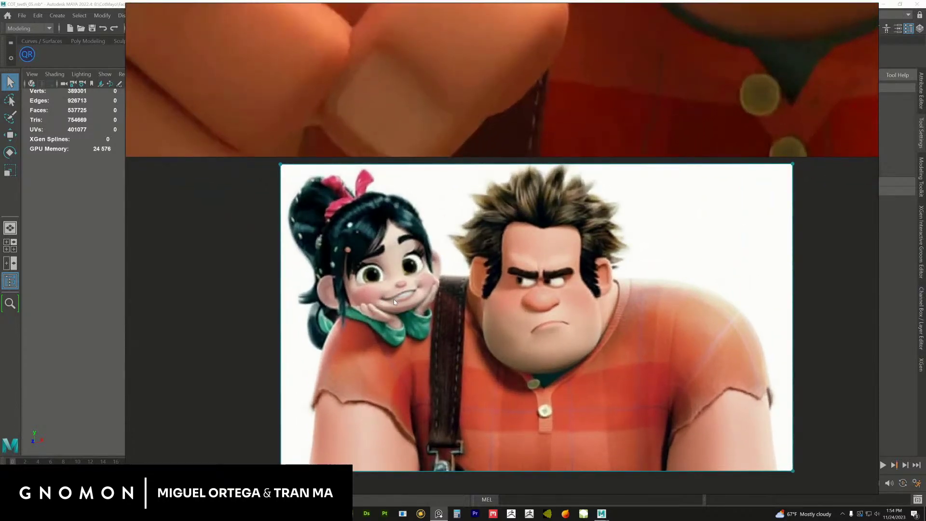
- Delete the painted green puppet picture from the board and add the photo of the puppet with the purple top hat
scroll(475, 313, "down", 3)
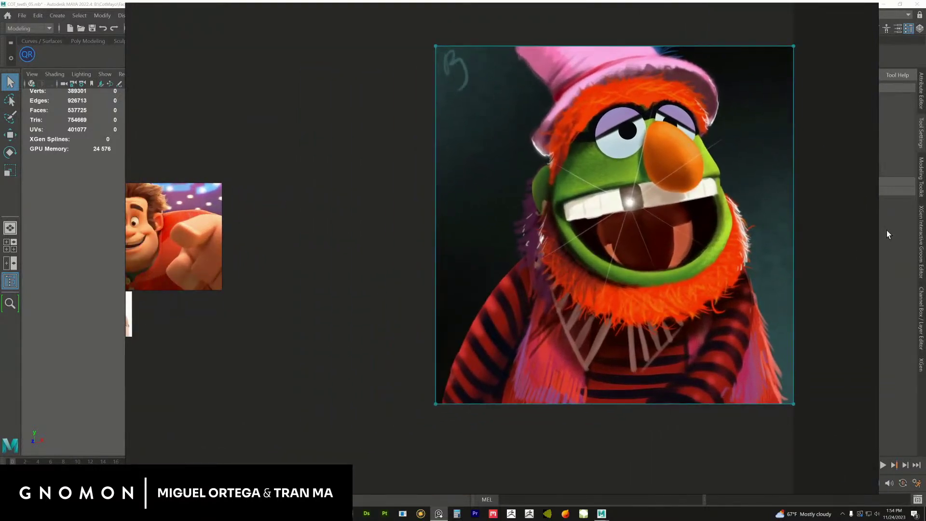
left_click_drag(396, 289, 387, 239)
left_click_drag(597, 232, 609, 233)
key("Delete")
left_click_drag(406, 288, 586, 293)
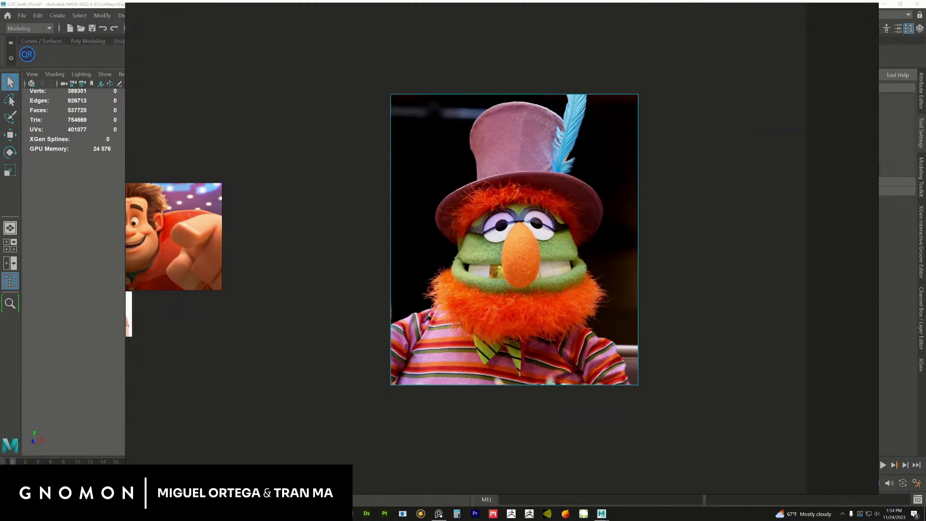
- Add the kitchen video still of the gold-toothed puppet beside the top-hat photo and view both up close
key("ctrl+v")
left_click_drag(752, 250, 700, 270)
left_click_drag(700, 270, 772, 280, "ctrl+alt")
middle_click_drag(695, 269, 628, 271)
left_click_drag(629, 271, 682, 262)
middle_click_drag(714, 274, 628, 285)
scroll(628, 283, "up", 3)
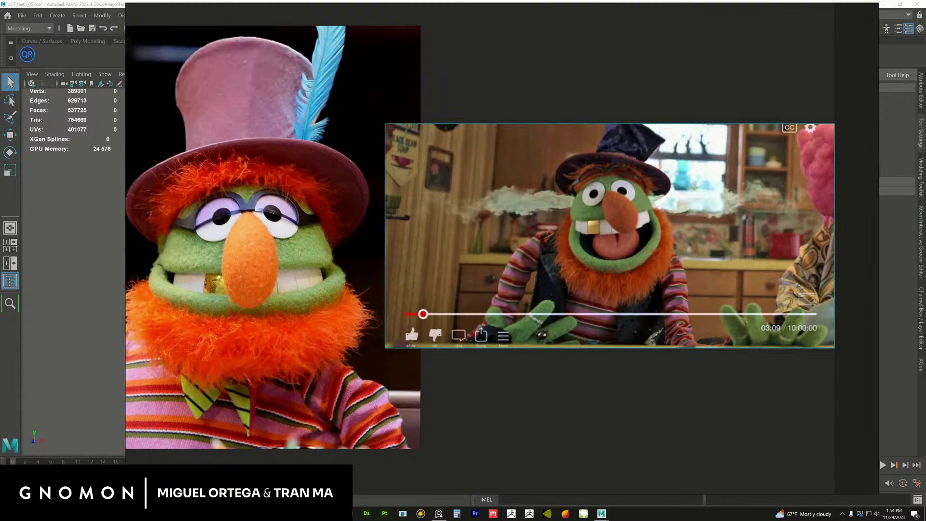
- Add the picture of the orange puppet brushing its teeth directly below the kitchen still
left_click_drag(925, 410, 585, 410)
middle_click_drag(614, 426, 601, 313)
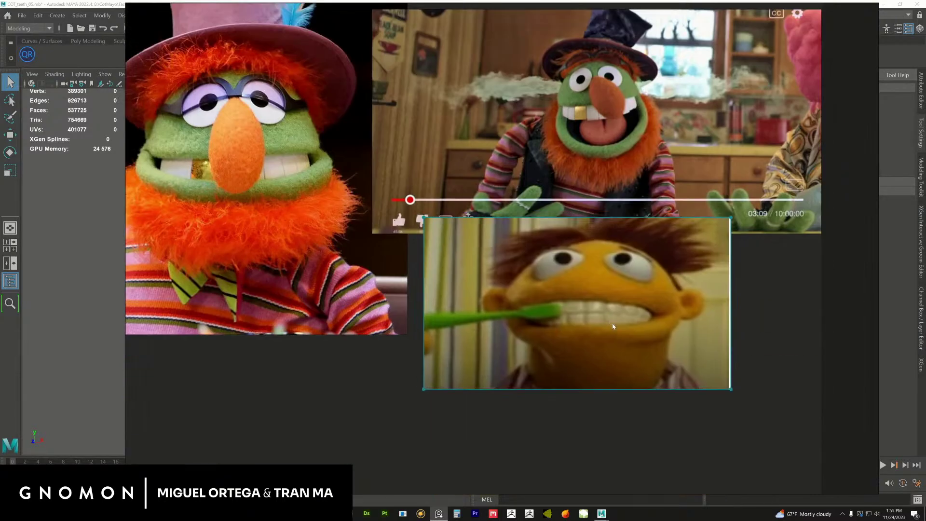
left_click_drag(596, 314, 625, 344)
middle_click_drag(619, 344, 596, 332)
scroll(597, 332, "up", 2)
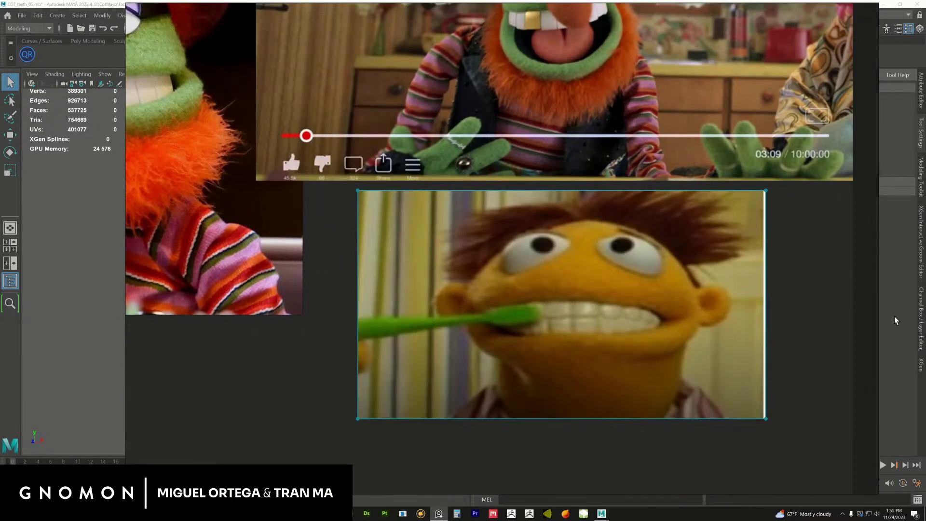
left_click_drag(599, 372, 606, 377)
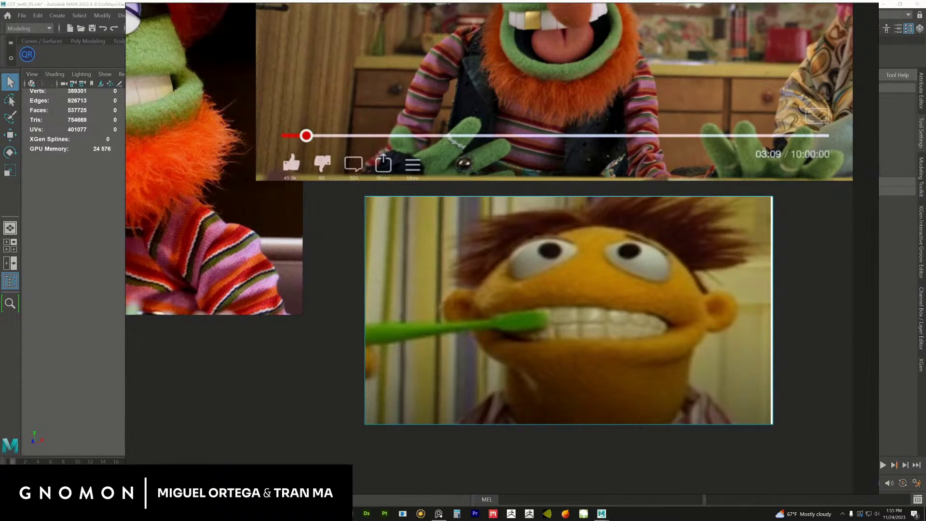
- Add the green-jacketed puppet picture below the top-hat photo and shift the toothbrush picture slightly to the right
left_click_drag(925, 357, 532, 342)
middle_click_drag(525, 378, 569, 293)
left_click_drag(589, 265, 626, 328)
middle_click_drag(626, 329, 689, 273)
left_click_drag(688, 273, 442, 304)
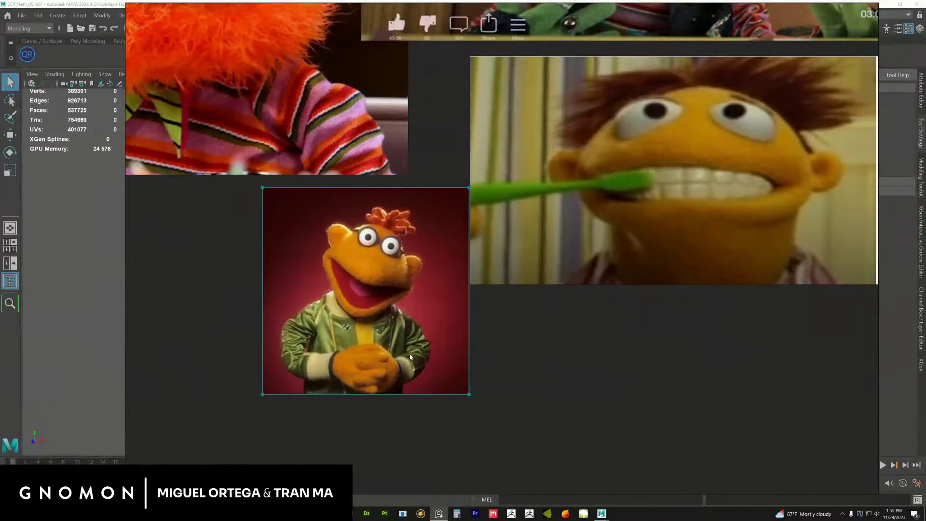
middle_click_drag(393, 335, 518, 378)
scroll(518, 378, "down", 3)
left_click_drag(516, 375, 495, 379)
middle_click_drag(549, 362, 481, 387)
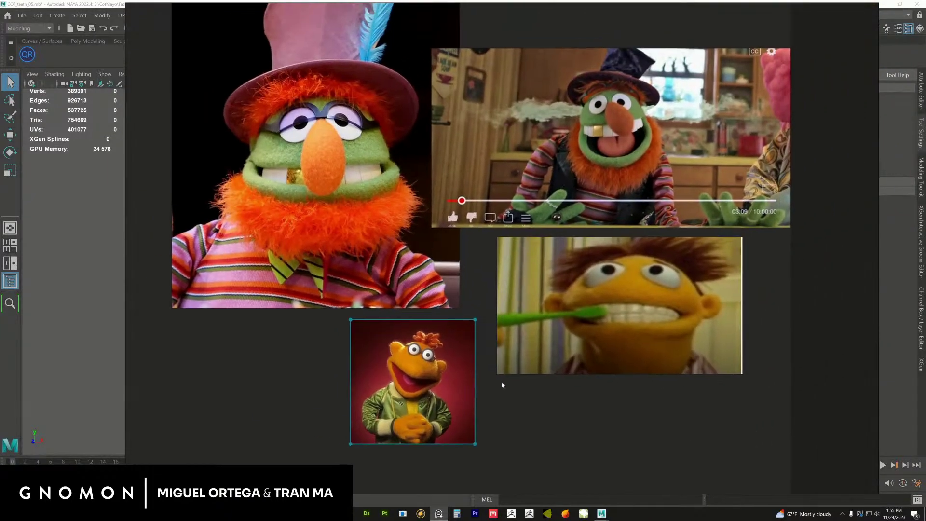
left_click_drag(608, 352, 629, 350)
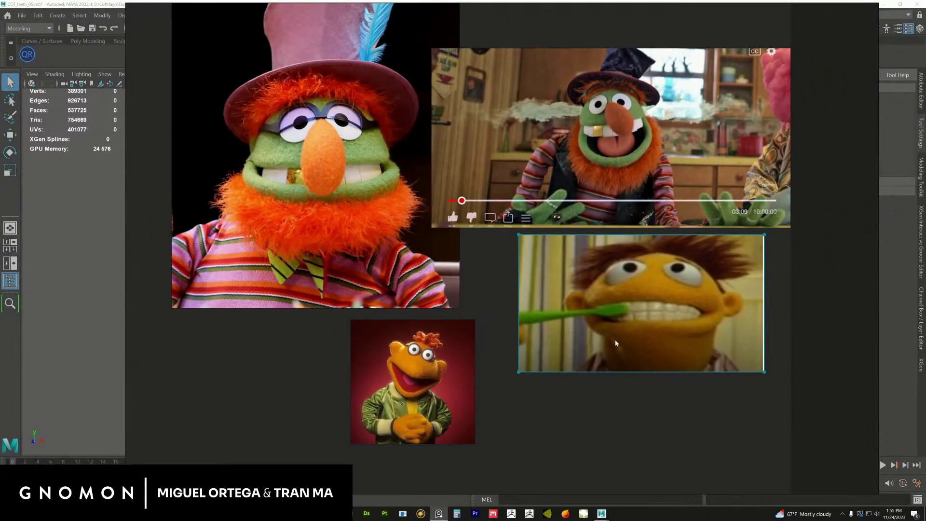
- Switch to the COT_teeth_05 scene in Maya and place the Shape Editor beside the character, moving the Outliner out of the way
left_click(909, 128)
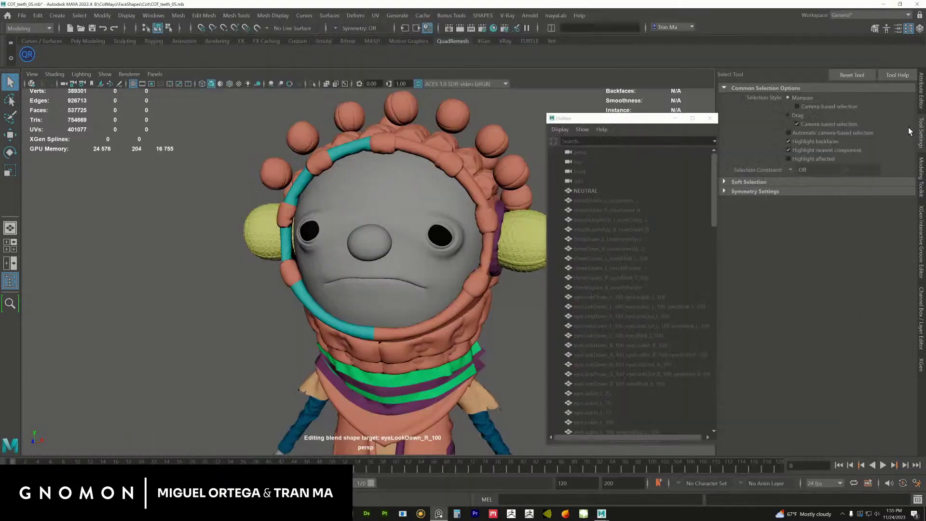
left_click_drag(404, 290, 424, 256, "alt")
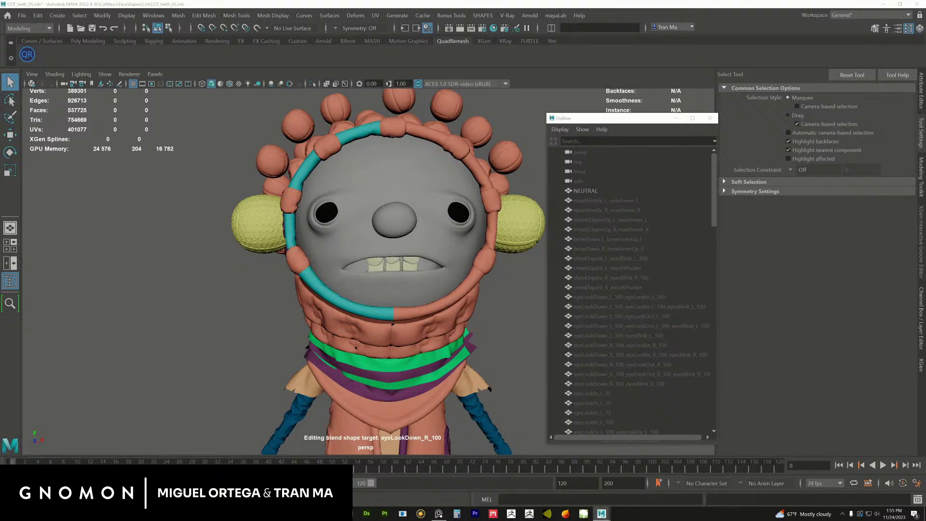
middle_click_drag(521, 331, 528, 336, "alt")
left_click_drag(925, 111, 755, 101)
left_click_drag(606, 119, 567, 119)
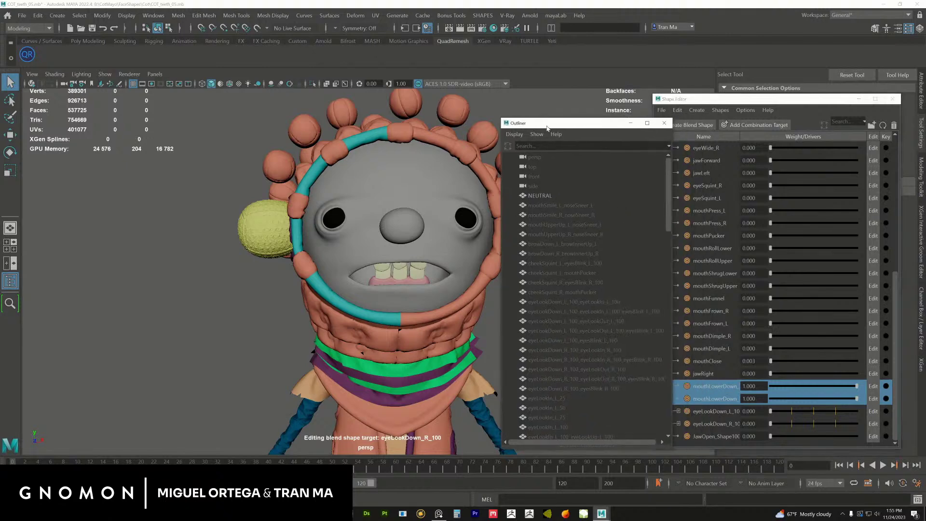
middle_click_drag(395, 211, 360, 209, "alt")
left_click_drag(553, 120, 925, 122)
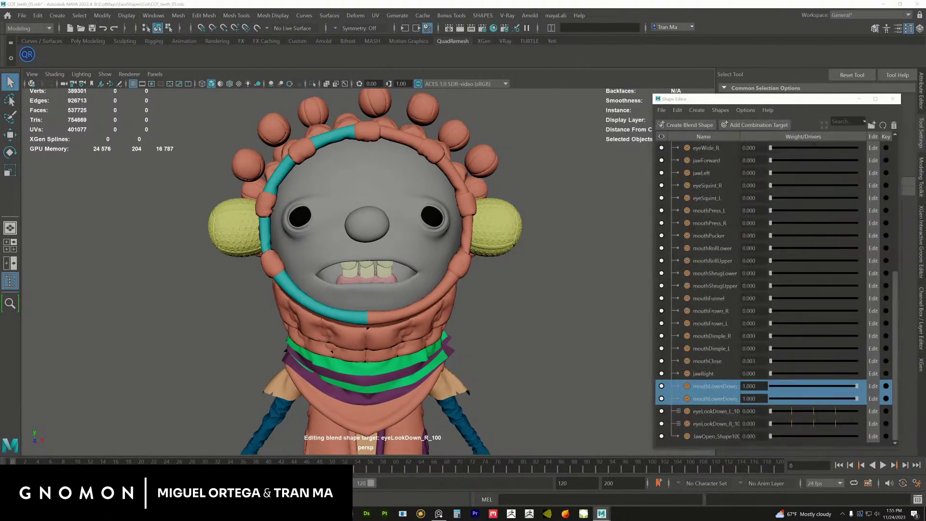
- Set both mouthLowerDown shapes and both mouthUpperUp shapes to 1.000 to bare the character's teeth
left_click_drag(857, 387, 881, 380)
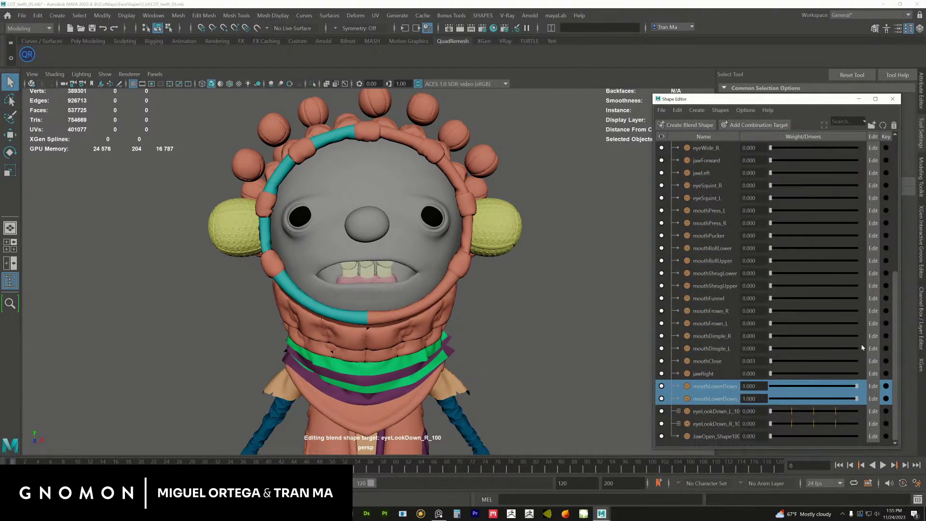
left_click(704, 311)
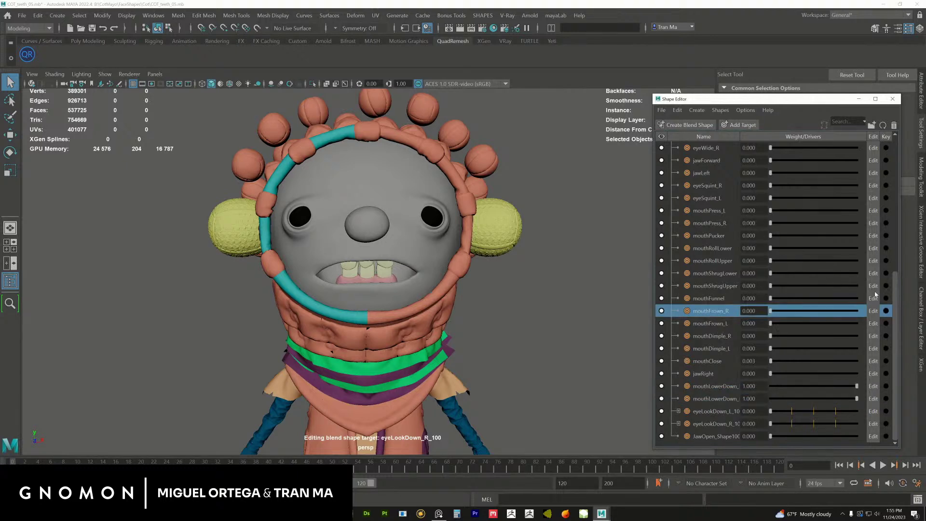
left_click_drag(895, 287, 895, 148)
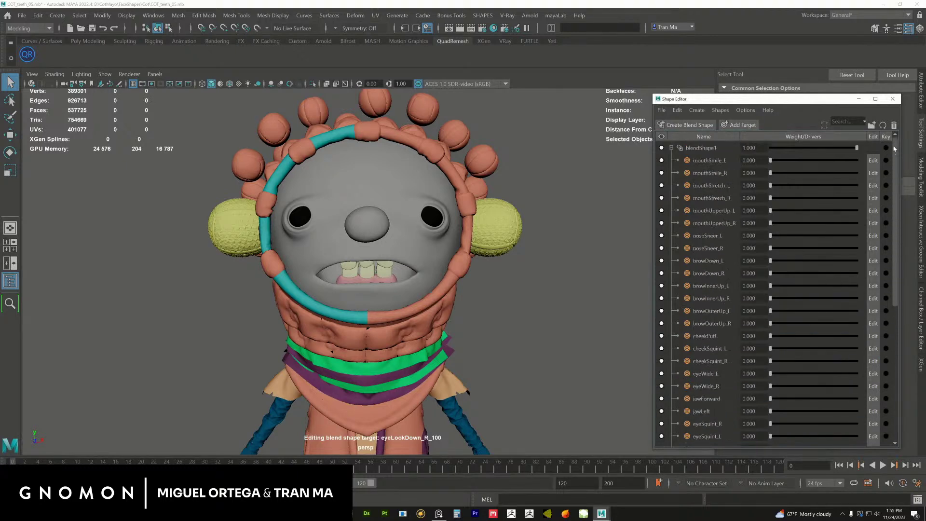
left_click(707, 197)
left_click(717, 272)
left_click(716, 187)
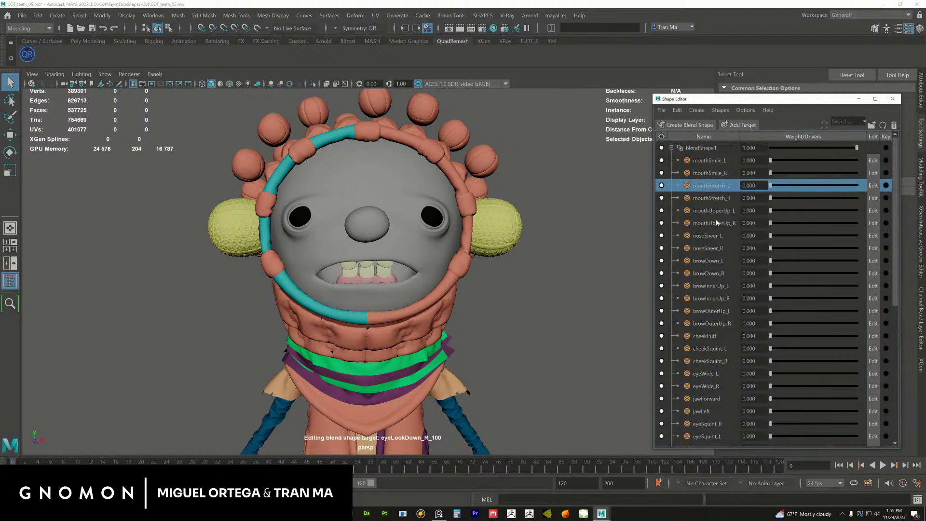
left_click(716, 213)
left_click(716, 222, "shift")
left_click_drag(771, 210, 886, 204)
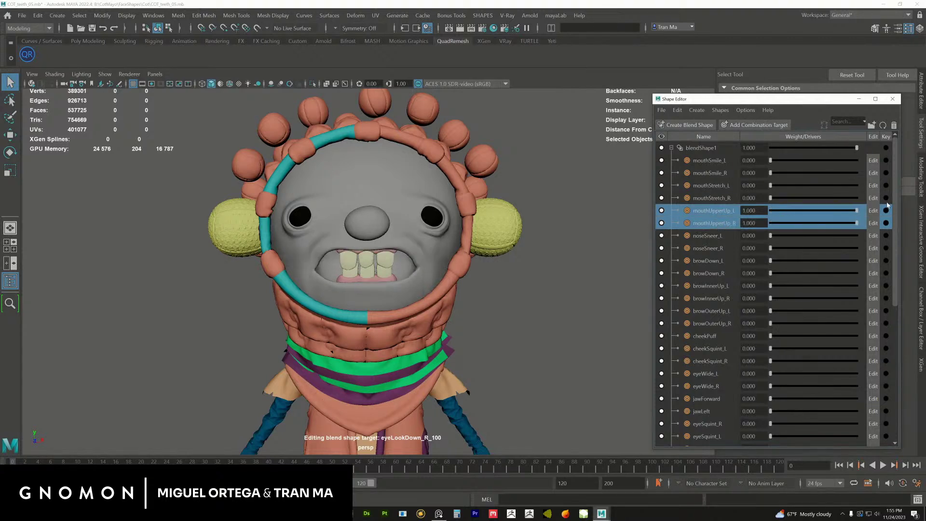
- Assign the gums cot_gums_geo to a new display layer, layer1, and hide that layer
right_click_drag(393, 267, 405, 293, "alt")
middle_click_drag(405, 292, 440, 314, "alt")
mouse_move(449, 313)
left_mouse_down("alt")
mouse_move(436, 303)
mouse_move(444, 304)
left_mouse_up("alt")
right_click_drag(444, 304, 448, 305, "alt")
left_click_drag(449, 306, 480, 295, "alt")
left_click(429, 256)
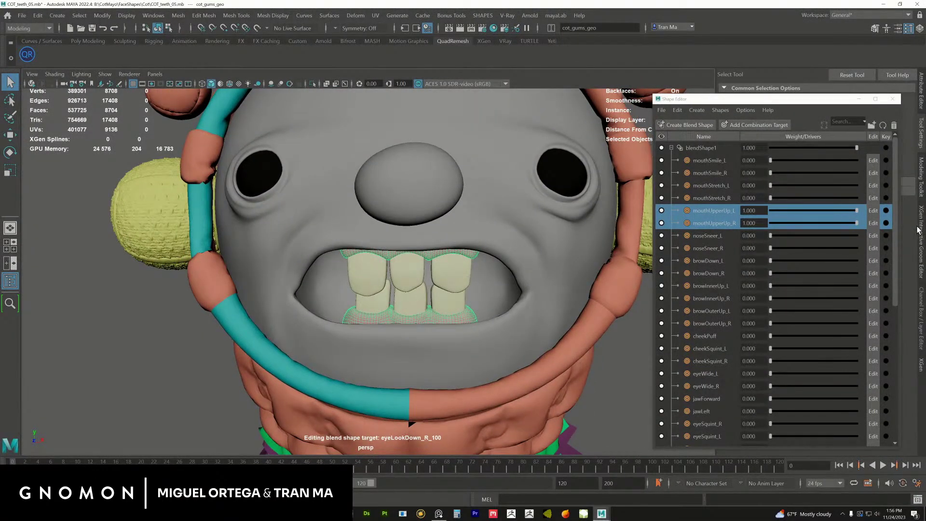
left_click_drag(810, 102, 715, 107)
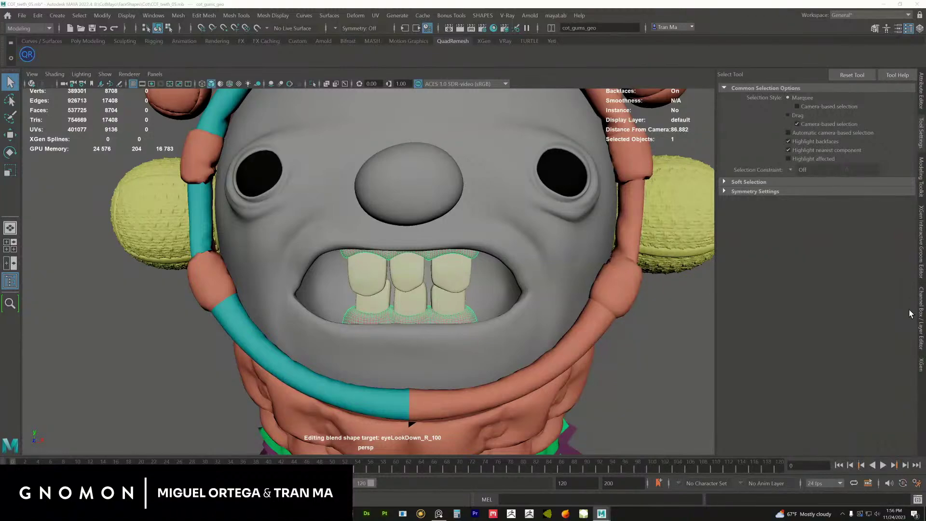
left_click(921, 311)
left_click(909, 309)
left_click(781, 321)
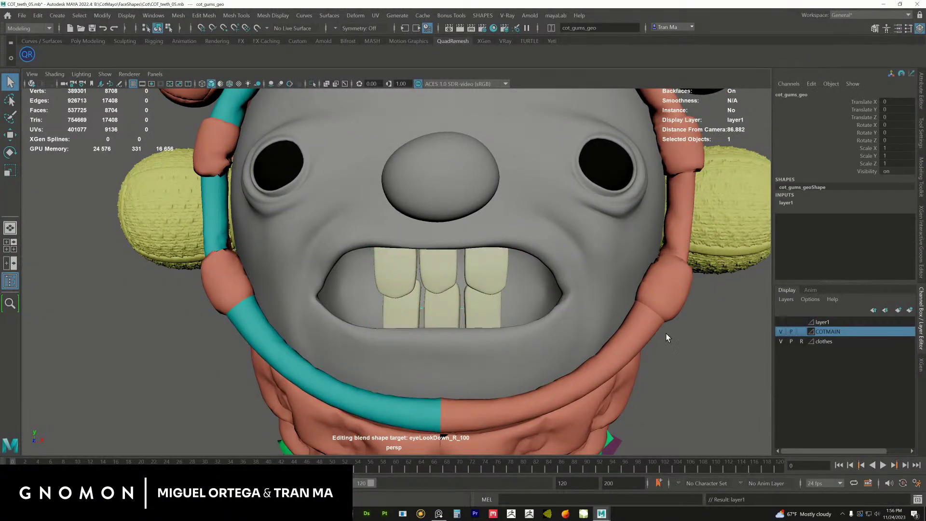
- Inspect the bared teeth without gums, then make layer1 visible again and clear the selection
scroll(424, 299, "down", 5)
left_click_drag(429, 307, 448, 315, "alt")
right_click_drag(449, 315, 459, 344, "alt")
left_click_drag(459, 344, 465, 339, "alt")
middle_click_drag(424, 310, 424, 302, "alt")
left_click(780, 321)
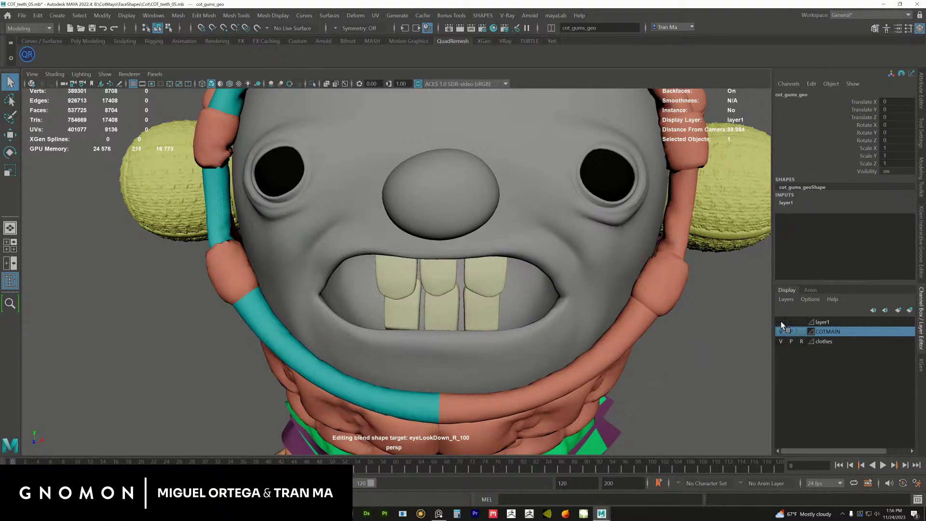
mouse_move(487, 326)
left_mouse_down("alt")
mouse_move(471, 326)
mouse_move(497, 330)
left_mouse_up("alt")
left_click(714, 374)
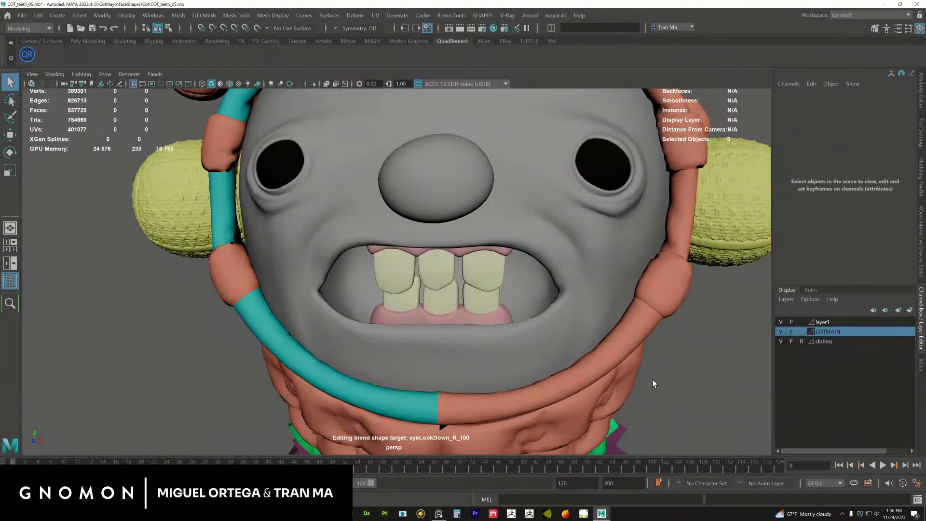
- Bring the Shape Editor back and reset mouthUpperUp_L and mouthUpperUp_R to 0.000
right_click_drag(667, 383, 546, 348, "alt")
left_click_drag(545, 348, 571, 387, "alt")
right_click_drag(573, 390, 503, 315, "alt")
left_click_drag(503, 314, 522, 302, "alt")
key("alt+Tab")
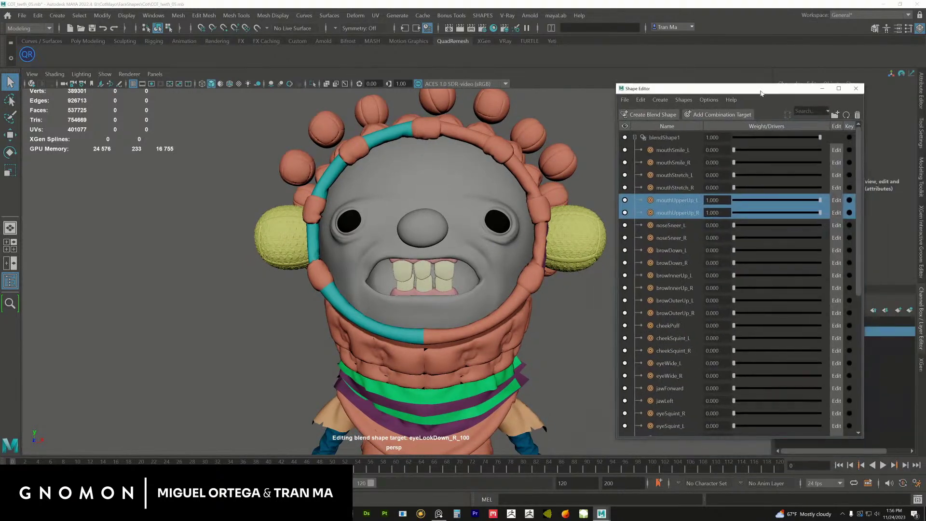
left_click(801, 207)
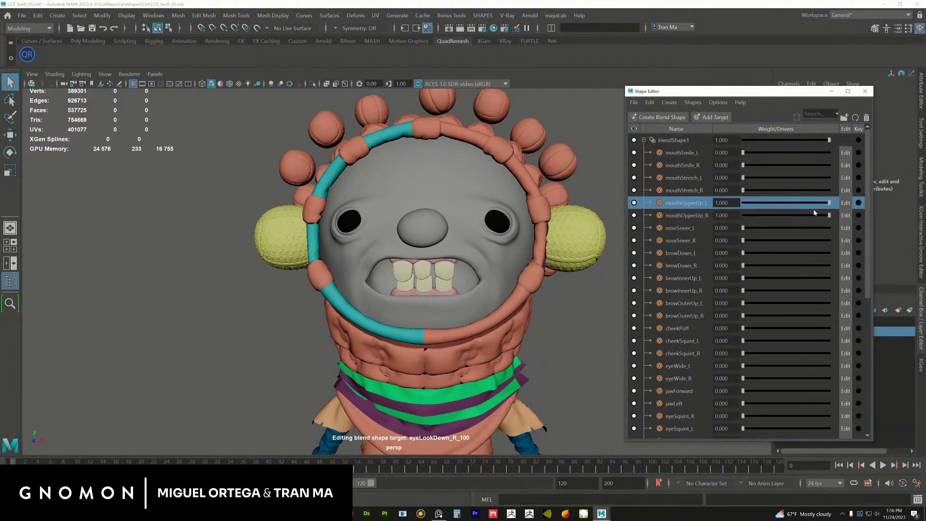
left_click(730, 217, "shift")
left_click_drag(830, 216, 749, 216)
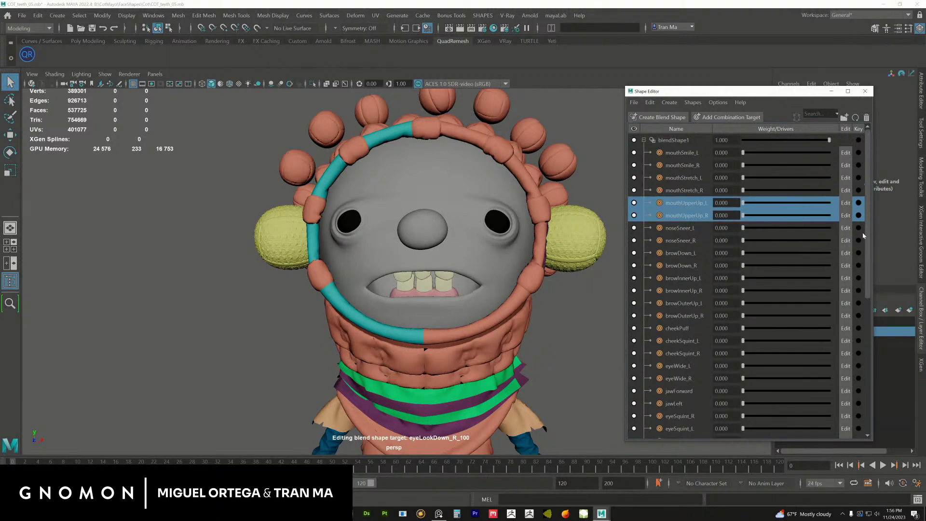
- Set mouthSmile_L and mouthSmile_R to 1.000 so the character smiles
left_click(688, 152)
left_click(687, 165, "shift")
left_click_drag(743, 152, 830, 153)
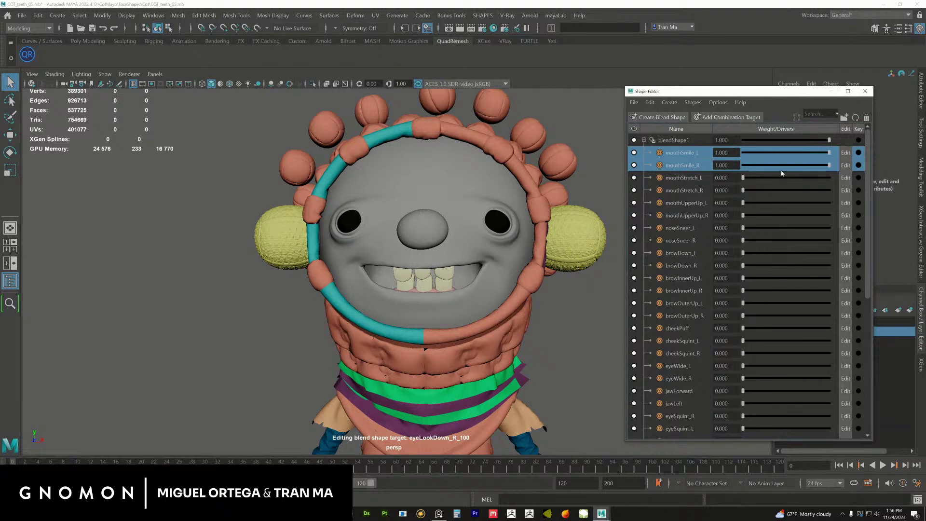
scroll(399, 312, "down", 1)
mouse_move(399, 312)
left_mouse_down("alt")
mouse_move(410, 302)
mouse_move(394, 305)
left_mouse_up("alt")
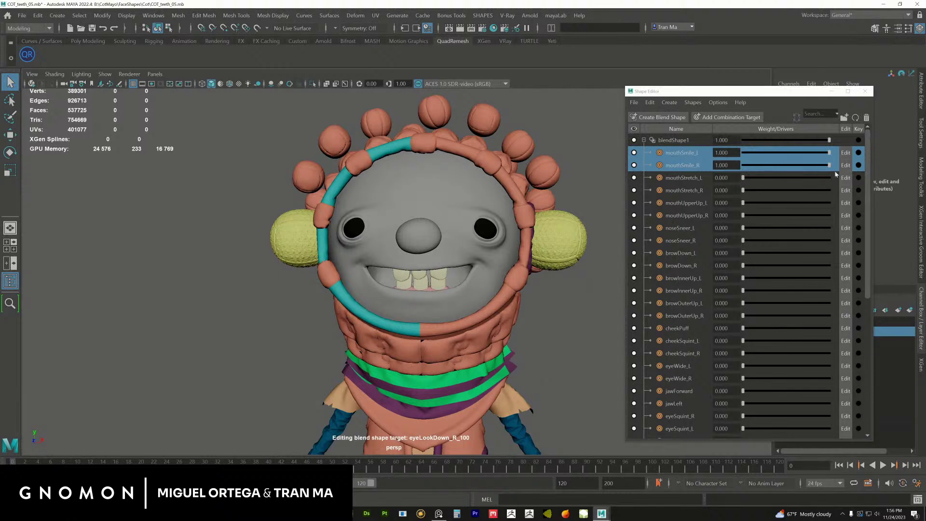
mouse_move(829, 165)
left_mouse_down()
mouse_move(771, 166)
mouse_move(829, 166)
left_mouse_up()
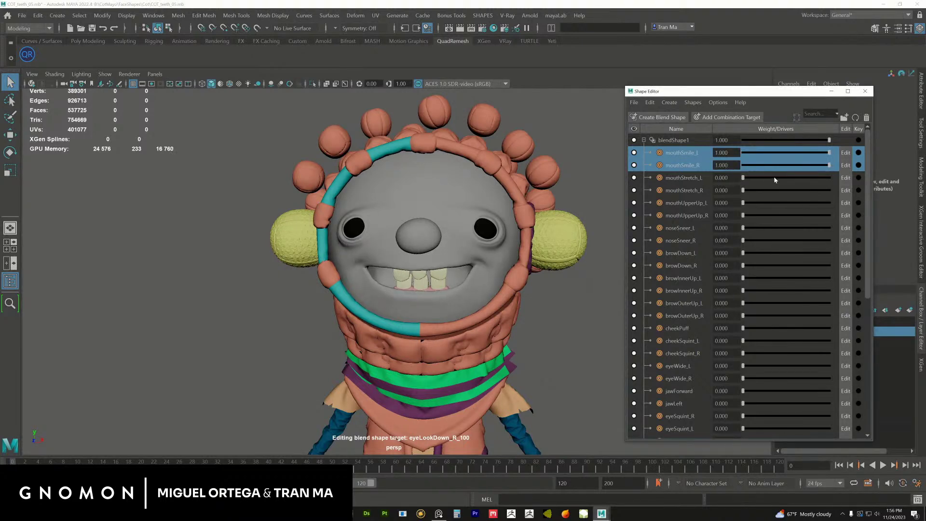
- Isolate the gums and teeth to inspect their shape up close, then show the whole character again
scroll(436, 296, "up", 3)
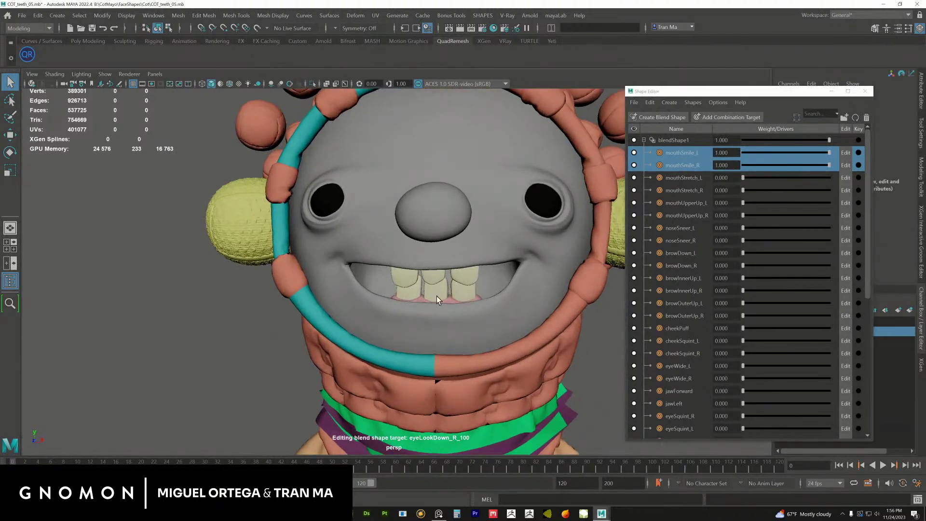
left_click(436, 297)
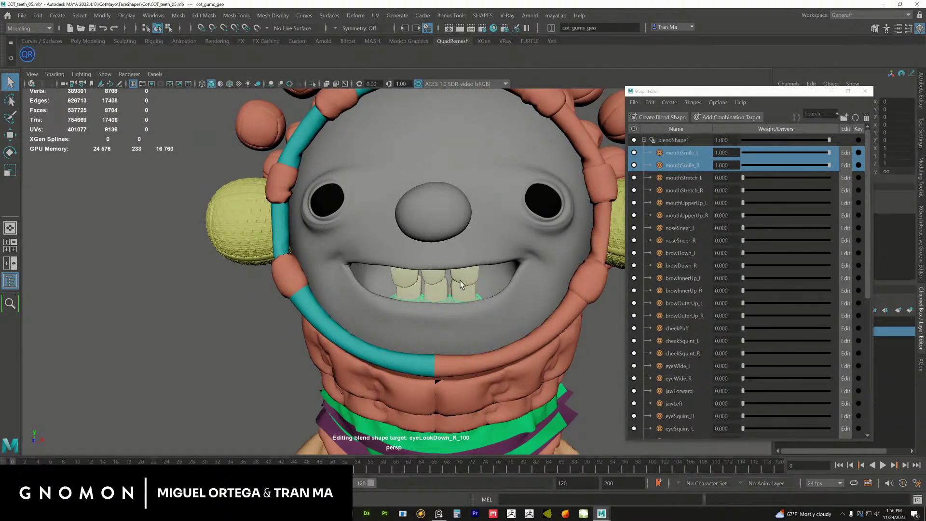
left_click(468, 279, "shift")
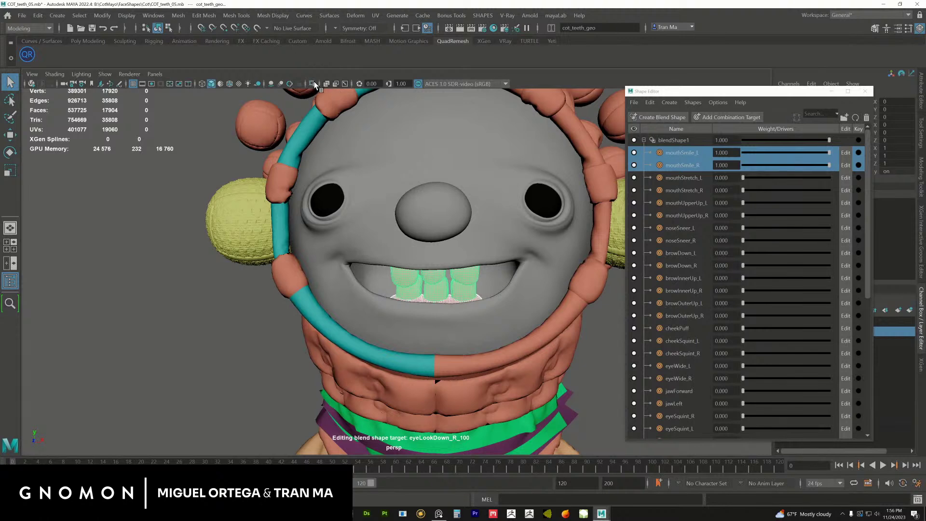
left_click(313, 83)
scroll(504, 262, "up", 4)
left_click(508, 270)
left_click(526, 226)
scroll(476, 297, "up", 3)
left_click_drag(530, 220, 423, 254, "alt")
scroll(424, 254, "down", 3)
key("ctrl+1")
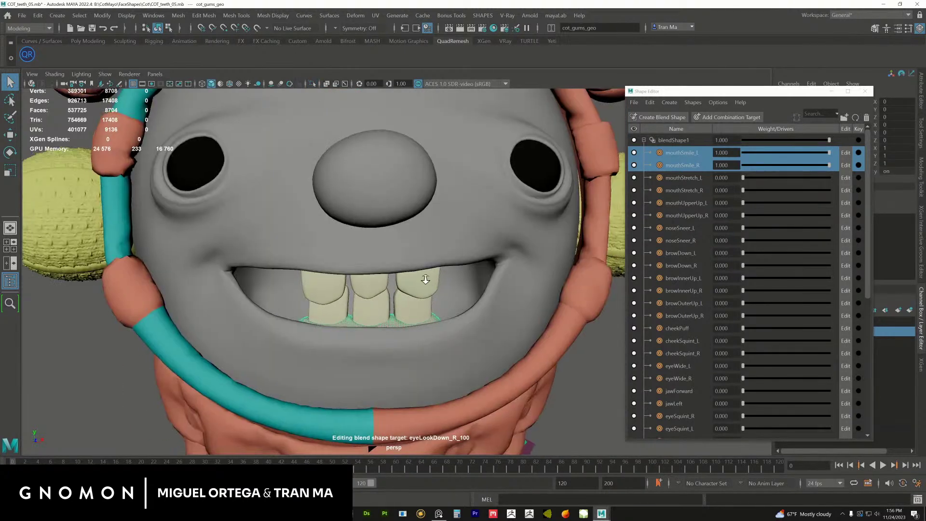
- View the smiling mouth from the side and select the teeth cot_teeth_geo
scroll(429, 282, "down", 3)
left_click_drag(372, 213, 338, 222, "alt")
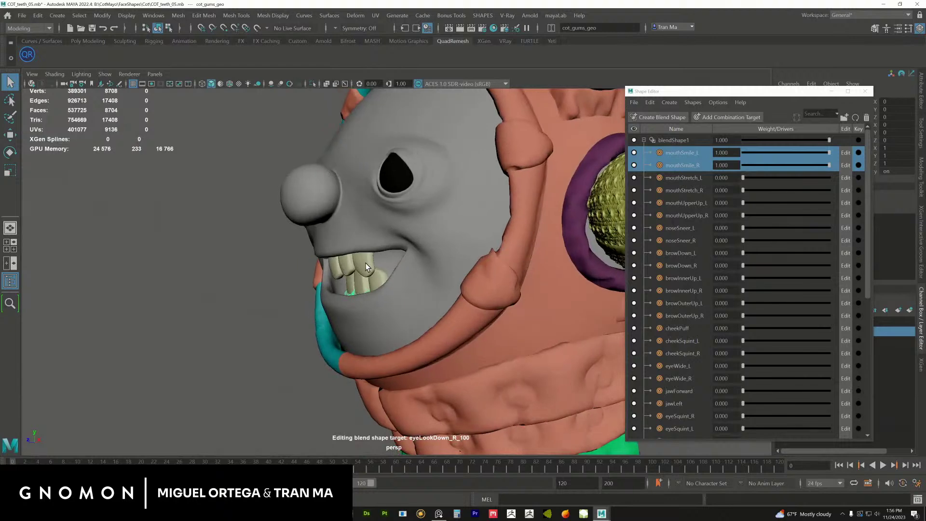
left_click(379, 277)
left_click_drag(356, 268, 366, 303, "alt")
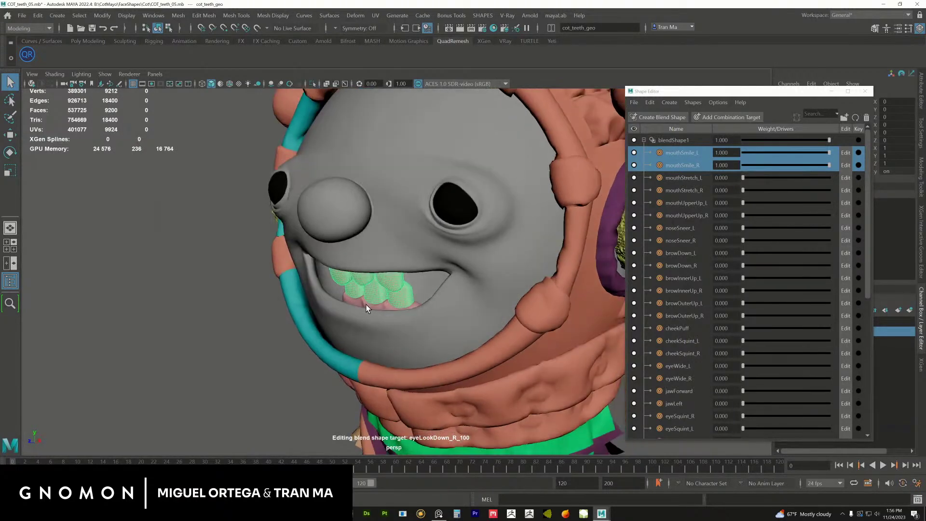
- Isolate the teeth and gums to examine their side profile, and bring the whole character back into view
left_click(366, 303, "shift")
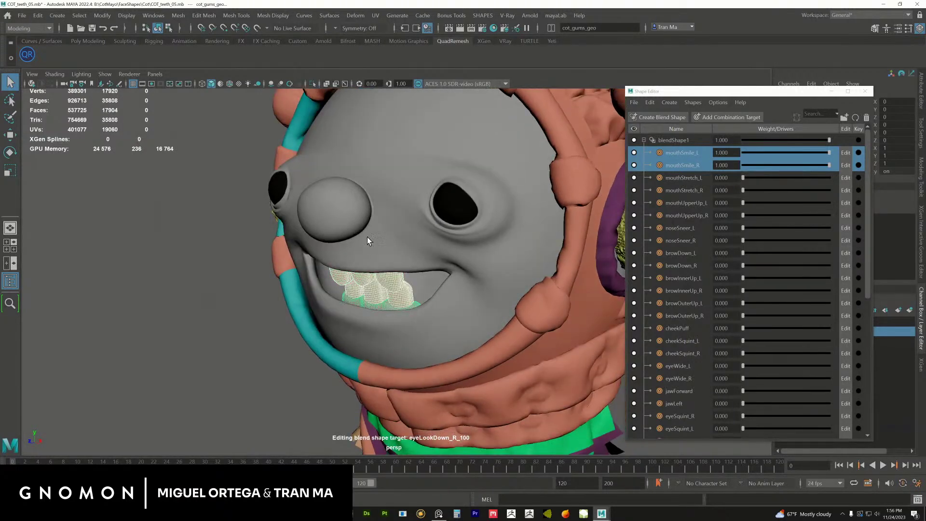
left_click(311, 83)
left_click_drag(404, 189, 340, 191, "alt")
left_click(400, 203)
middle_click_drag(378, 245, 417, 230, "alt")
right_click_drag(417, 230, 437, 252, "alt")
left_click_drag(408, 279, 404, 274, "alt")
left_click(394, 249)
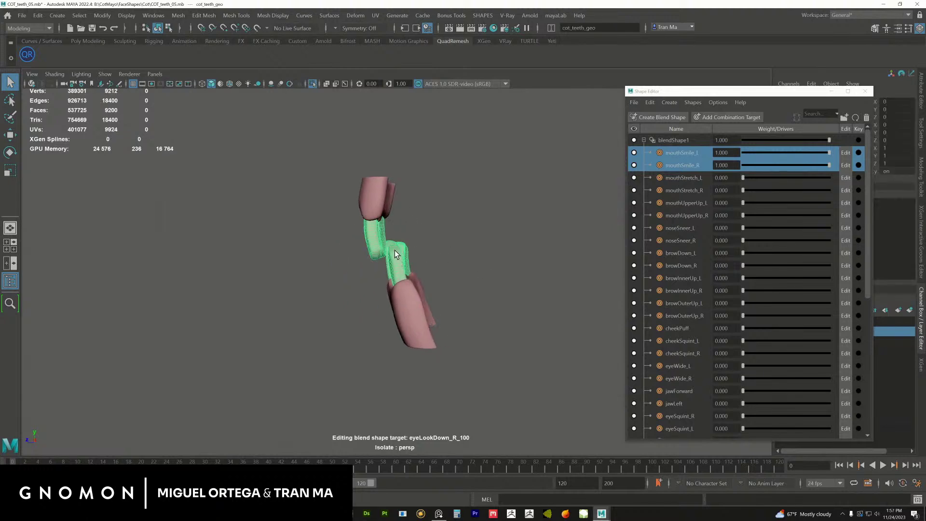
left_click(407, 298, "shift")
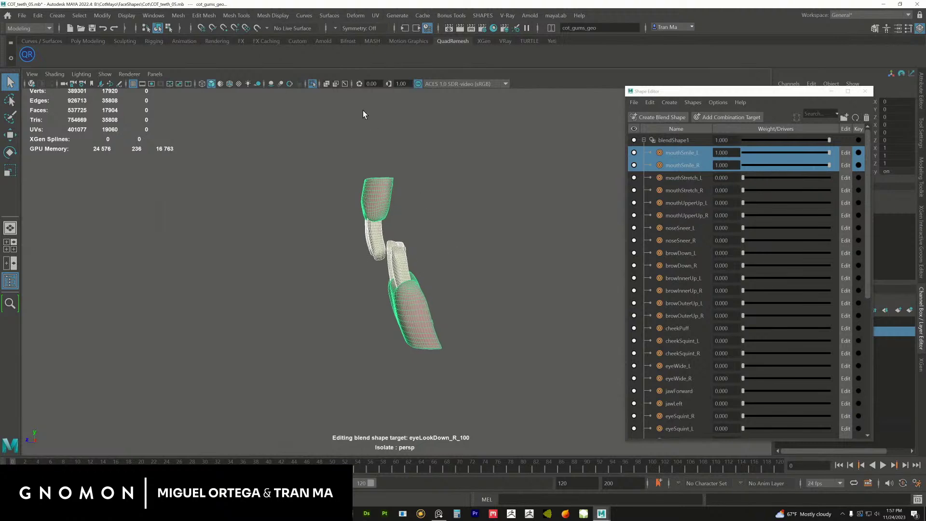
left_click(312, 84)
left_click_drag(357, 214, 465, 229, "alt")
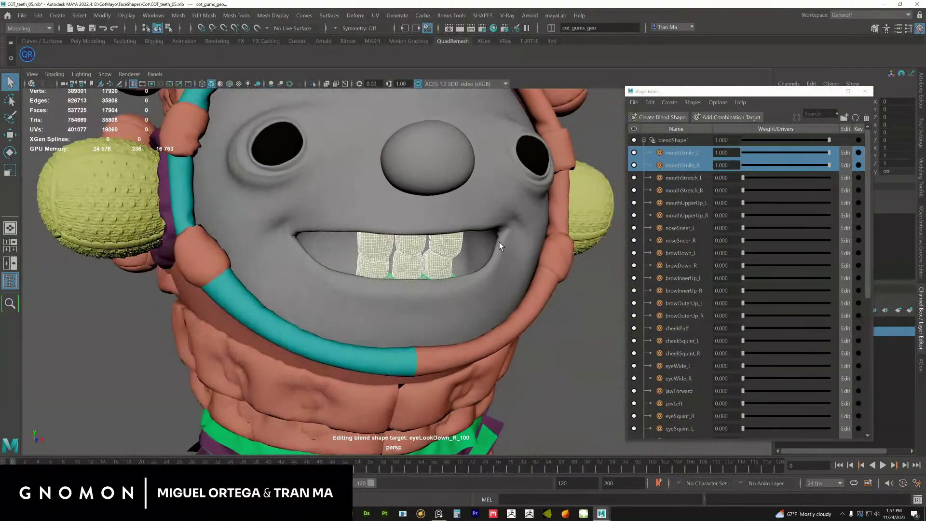
- Try the jaw opening over the smile by raising JawOpen_Shape100 to about 0.82, and reset it to 0.000
left_click(621, 337)
left_click_drag(868, 209, 866, 179)
left_click(852, 167)
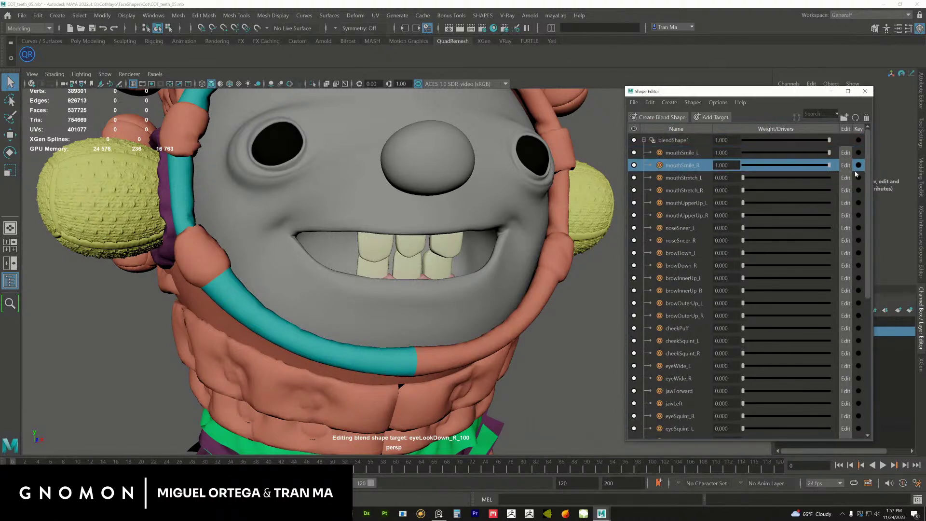
left_click(695, 153, "shift")
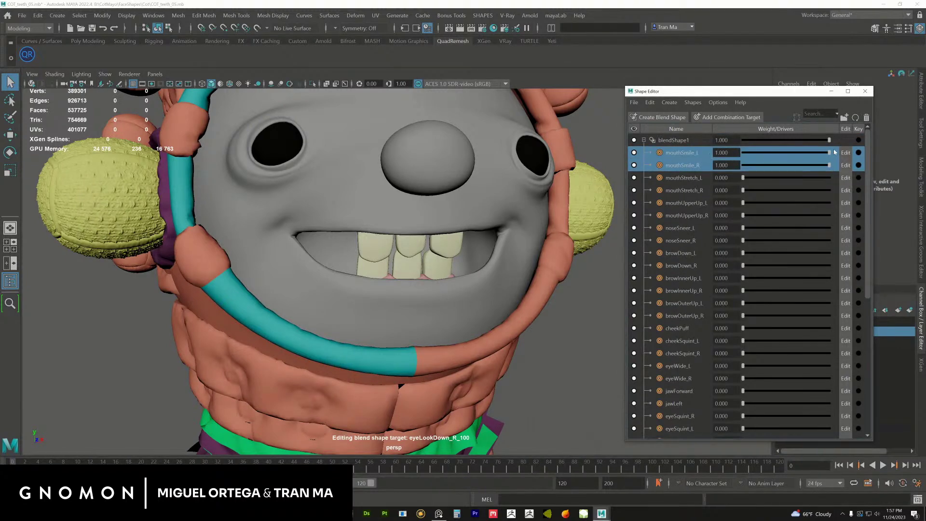
scroll(865, 204, "down", 6)
left_click_drag(743, 429, 814, 427)
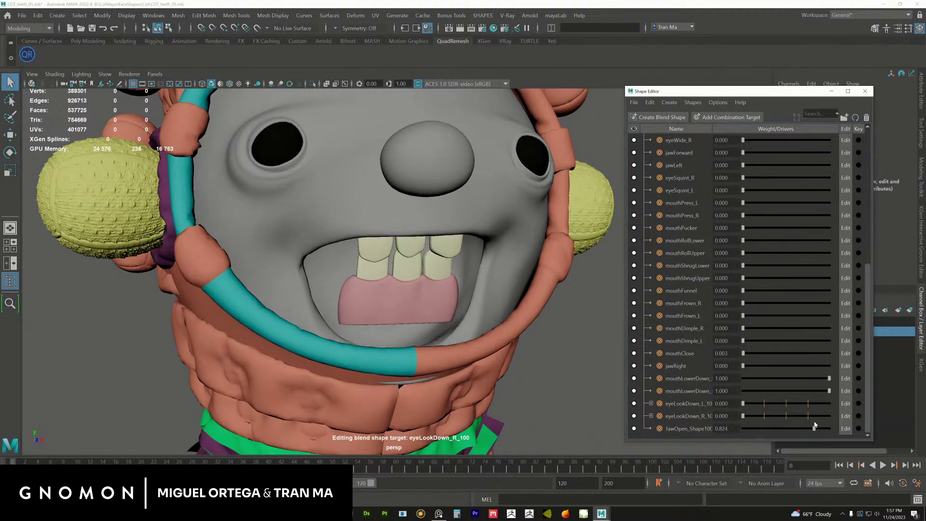
left_click_drag(531, 401, 423, 352, "alt")
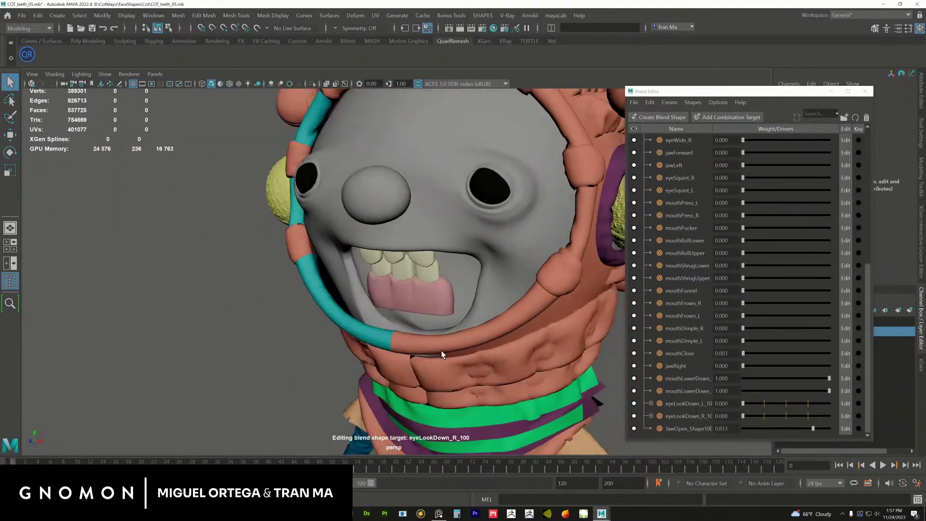
left_click_drag(812, 428, 718, 427)
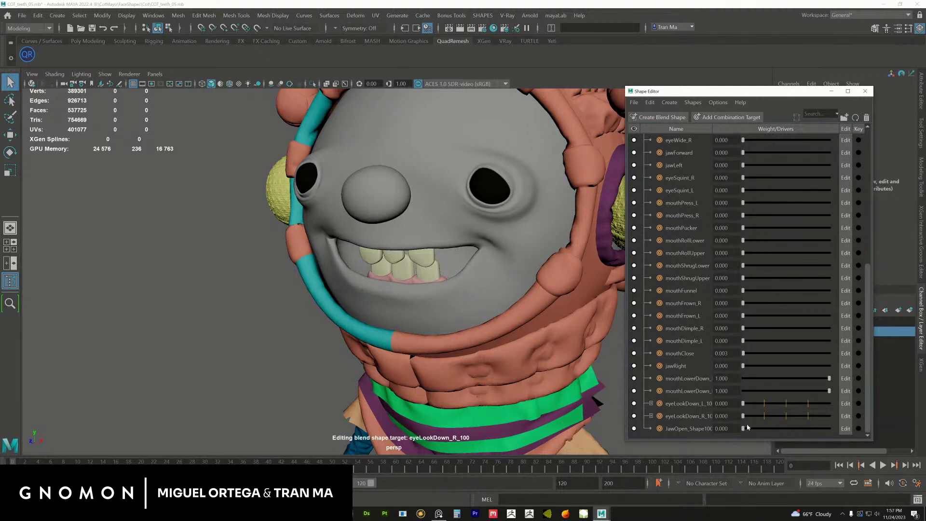
left_click_drag(413, 311, 525, 296, "alt")
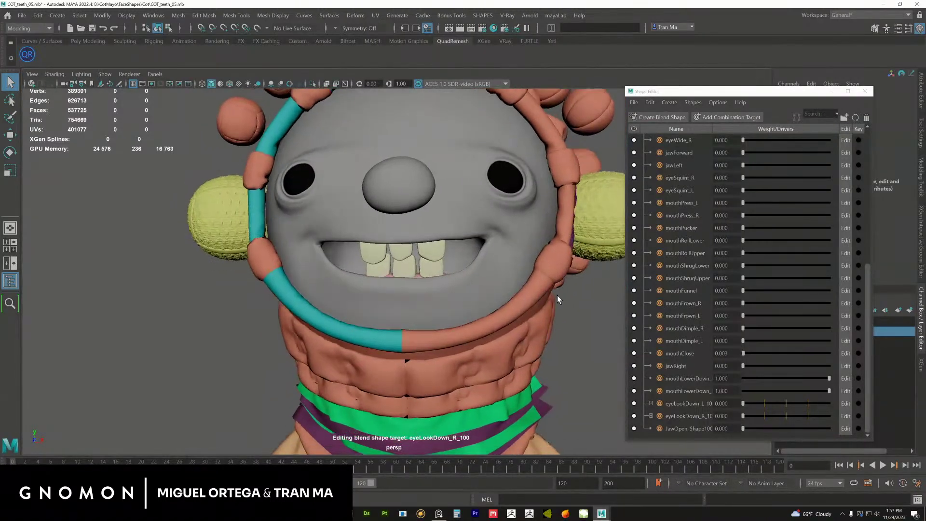
- Reset the mouthSmile_L and mouthSmile_R blend shapes to 0.000
left_click(689, 303)
left_click(776, 316, "shift")
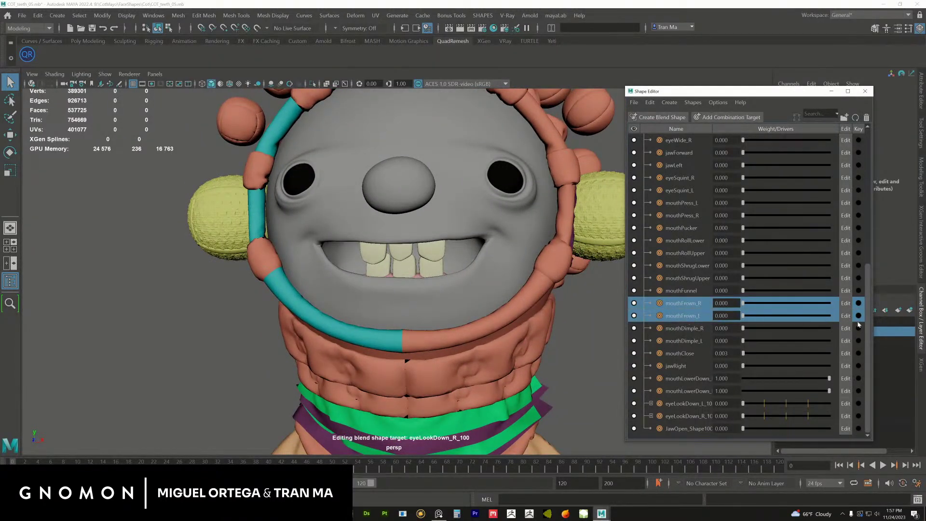
left_click_drag(869, 295, 868, 151)
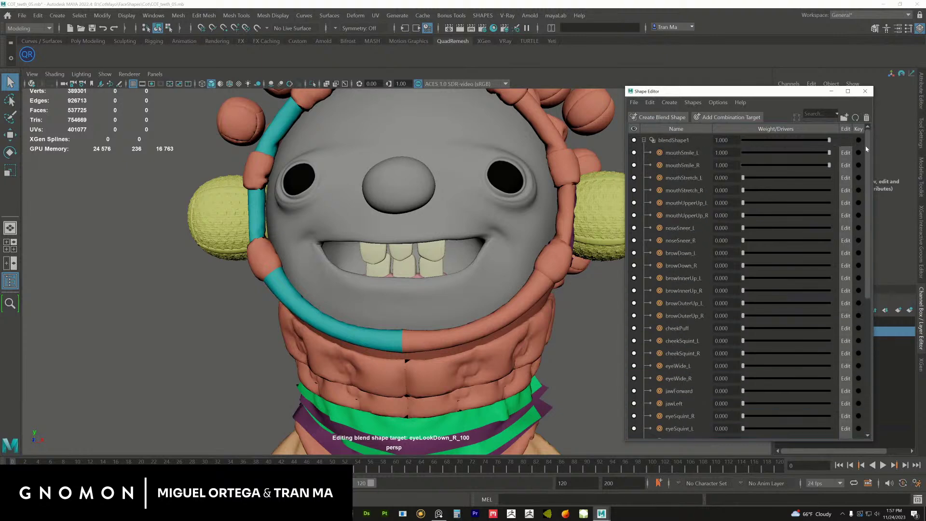
left_click(708, 166)
left_click(685, 153, "shift")
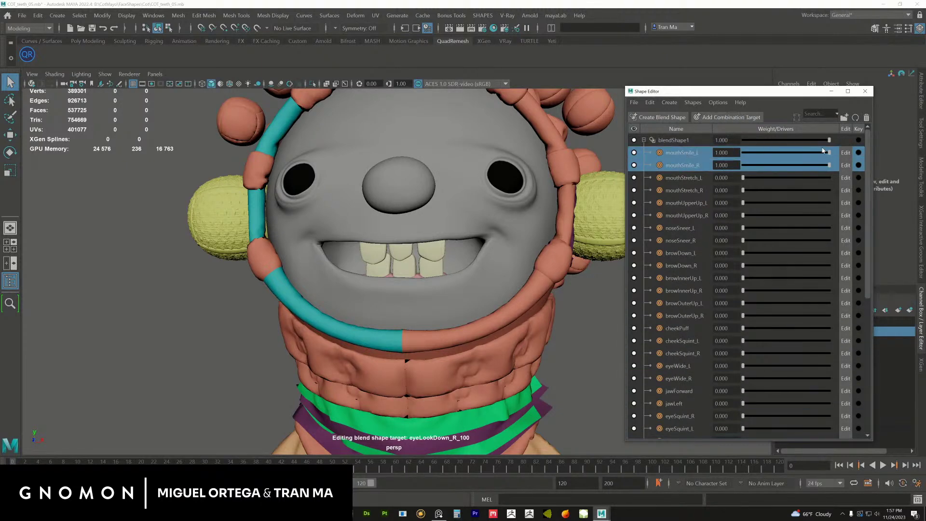
left_click_drag(830, 155, 765, 155)
- Reset both mouthLowerDown shapes to 0.000 and set mouthRollLower and mouthRollUpper to 1.000
left_click_drag(870, 194, 881, 365)
left_click(711, 382)
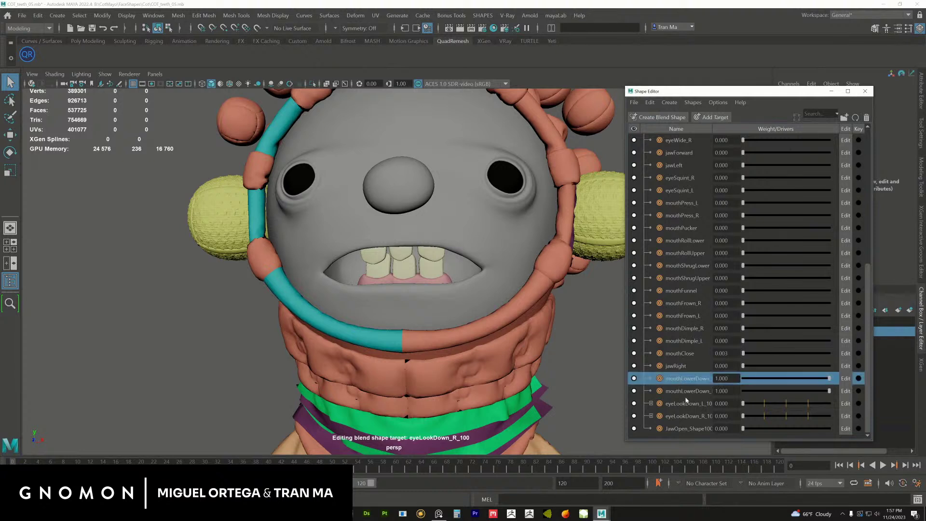
left_click(685, 403, "shift")
left_click_drag(682, 393, 694, 378)
mouse_move(829, 378)
left_mouse_down()
mouse_move(757, 379)
mouse_move(838, 378)
left_mouse_up()
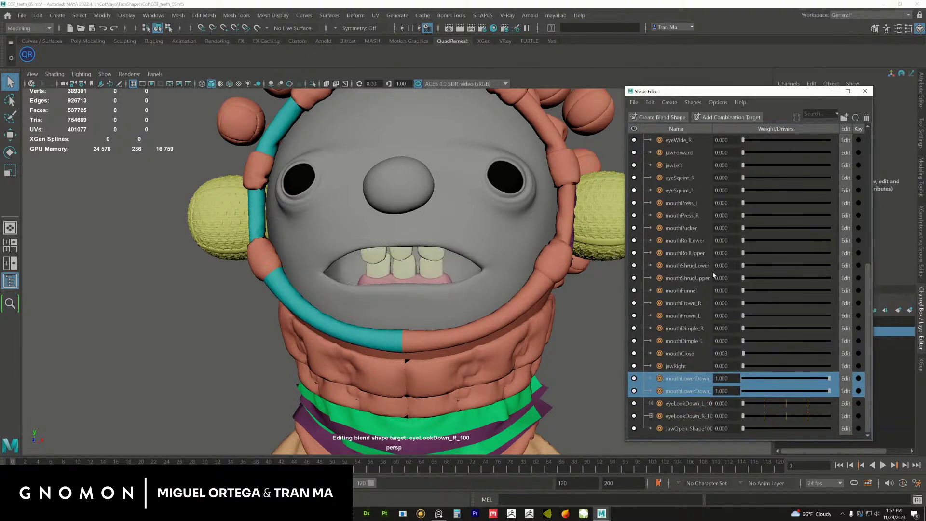
left_click(686, 329)
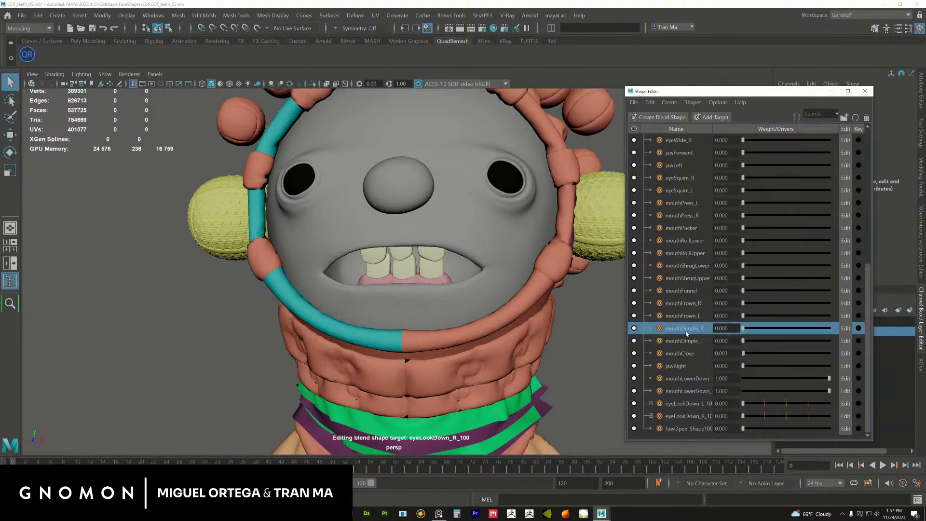
left_click(687, 291)
left_click(686, 265)
left_click_drag(684, 242, 701, 254)
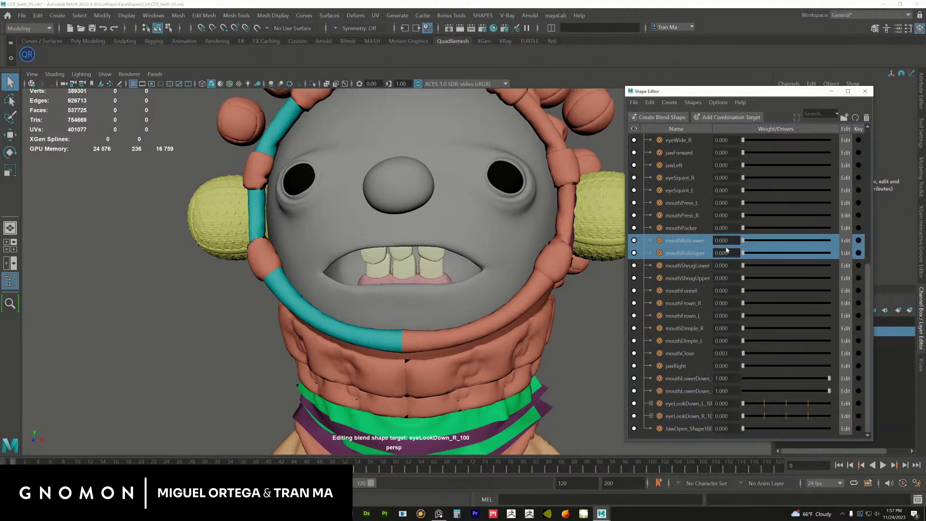
left_click_drag(690, 379, 742, 390)
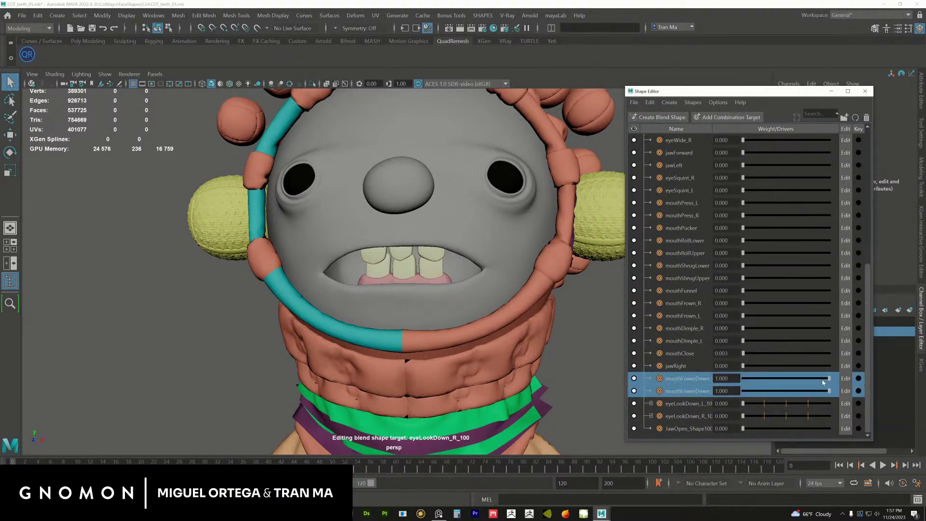
left_click_drag(828, 381, 738, 385)
left_click_drag(682, 243, 896, 225)
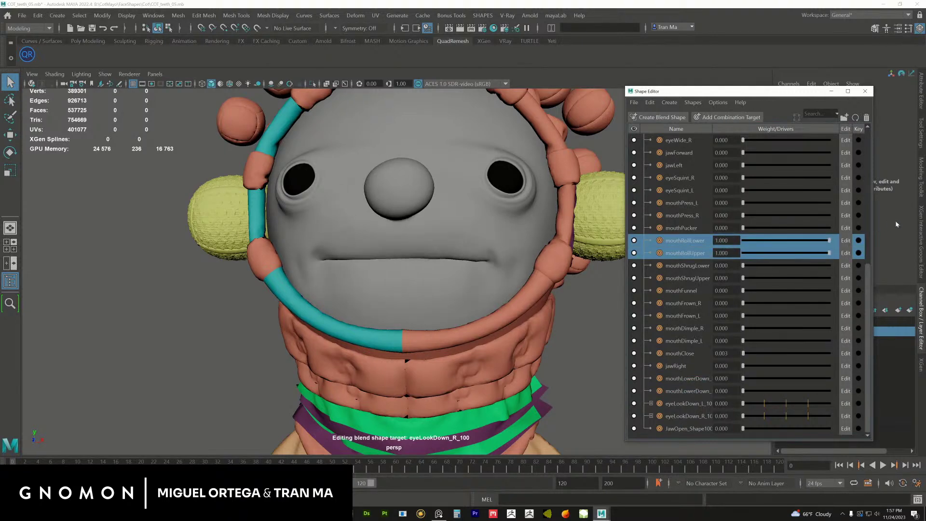
left_click_drag(470, 310, 523, 358, "alt")
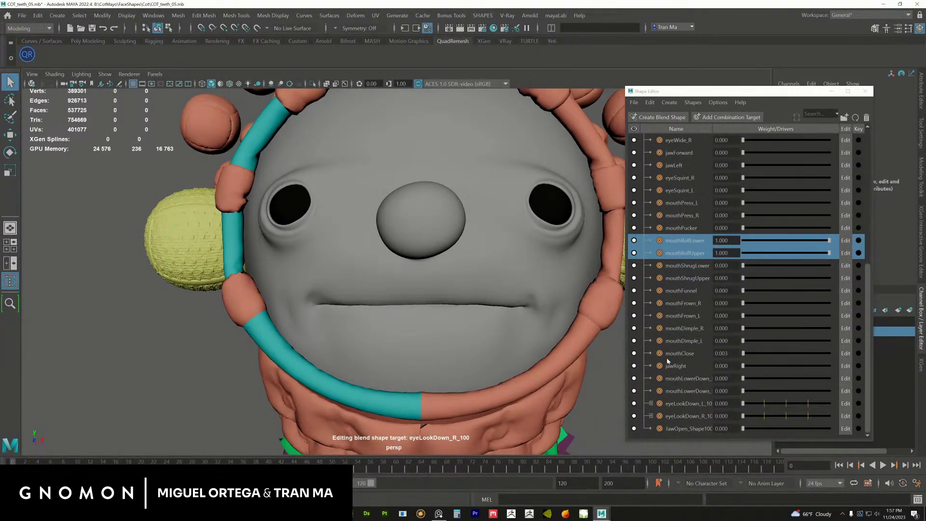
- Set both mouthLowerDown shapes to 1.000 and view the exposed lower teeth and gums from the side
left_click(682, 356)
left_click(689, 402)
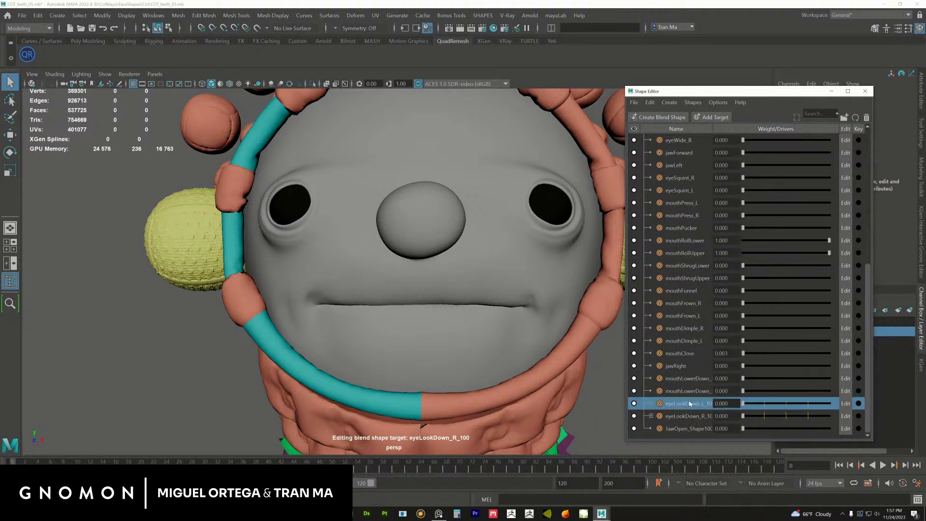
left_click(691, 392)
left_click(692, 380, "shift")
left_click_drag(743, 380, 867, 361)
left_click_drag(454, 312, 466, 338, "alt")
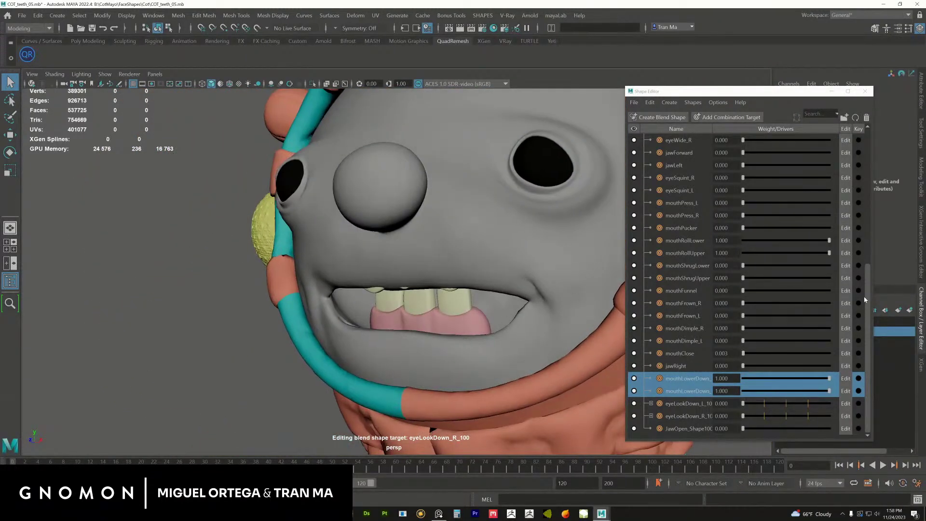
left_click_drag(870, 298, 874, 161)
left_click_drag(440, 291, 445, 288, "alt")
left_click_drag(499, 273, 482, 285, "alt")
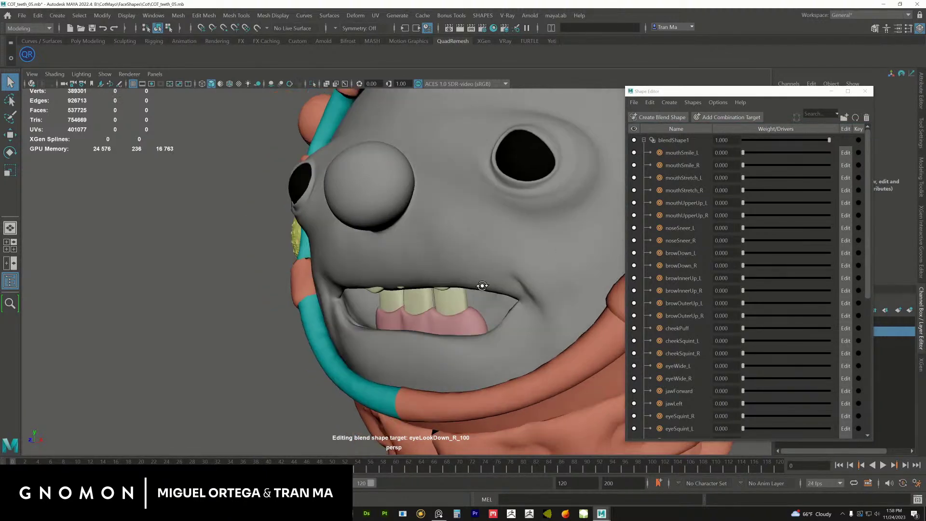
- Centre the pivot of the selected teeth and gums and move them back along Z to -1.216
left_click(444, 296)
left_click_drag(409, 319, 444, 323, "alt")
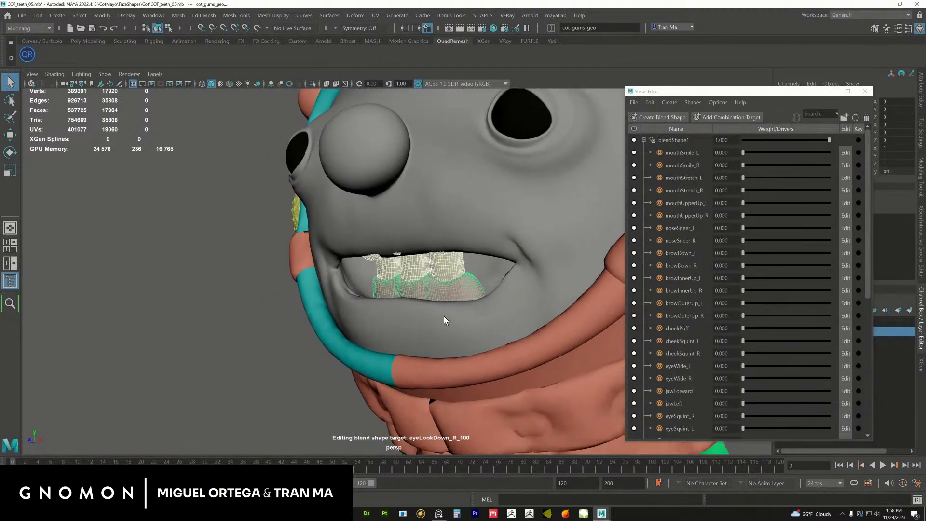
key("w")
left_click_drag(387, 265, 306, 216, "alt")
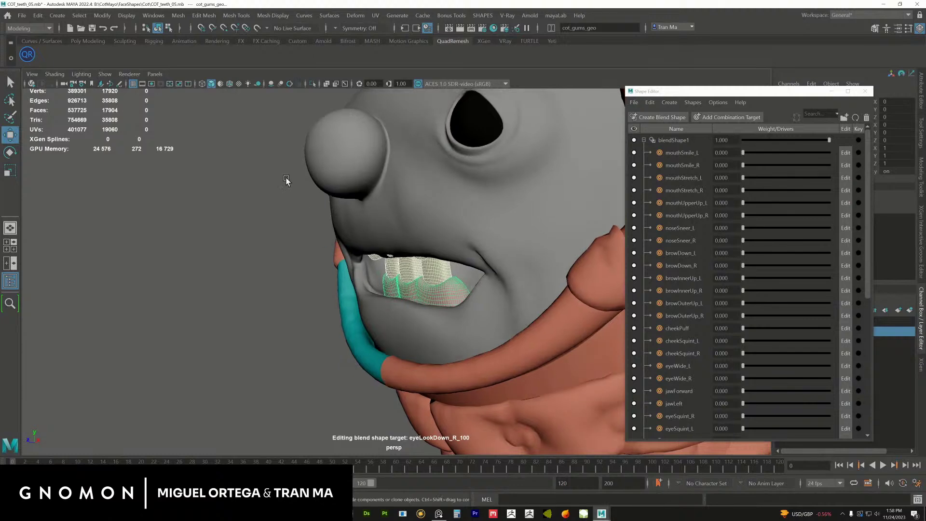
left_click(297, 41)
left_click(128, 61)
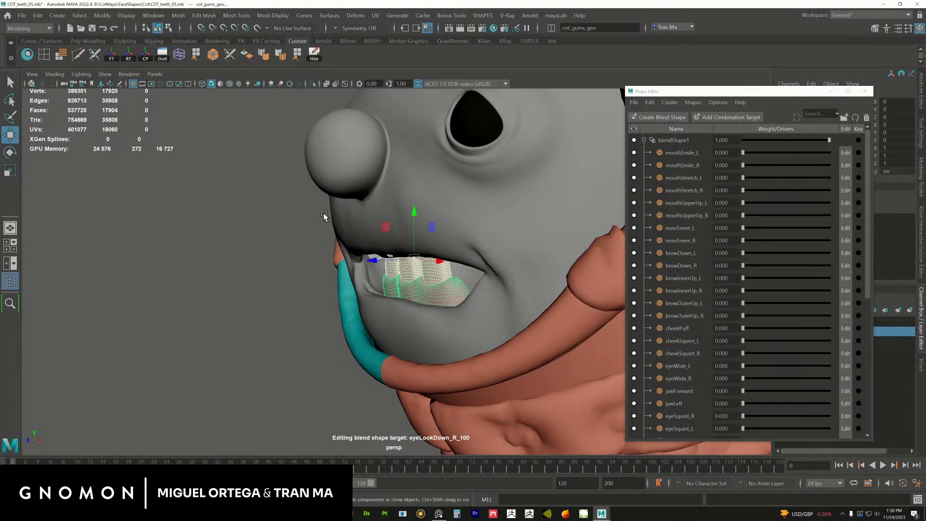
mouse_move(380, 259)
left_mouse_down()
mouse_move(416, 275)
mouse_move(384, 284)
mouse_move(382, 268)
mouse_move(382, 290)
mouse_move(396, 292)
mouse_move(378, 285)
mouse_move(385, 265)
left_mouse_up()
key("ctrl+z")
key("ctrl+z")
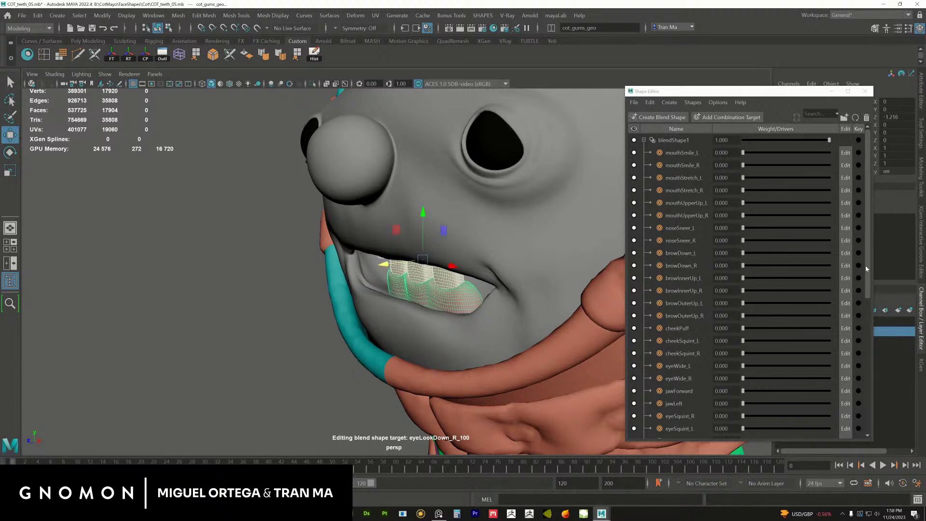
- Reset mouthRollLower and mouthRollUpper to 0.000 and view the mouth from the side and front
left_click_drag(869, 283, 883, 414)
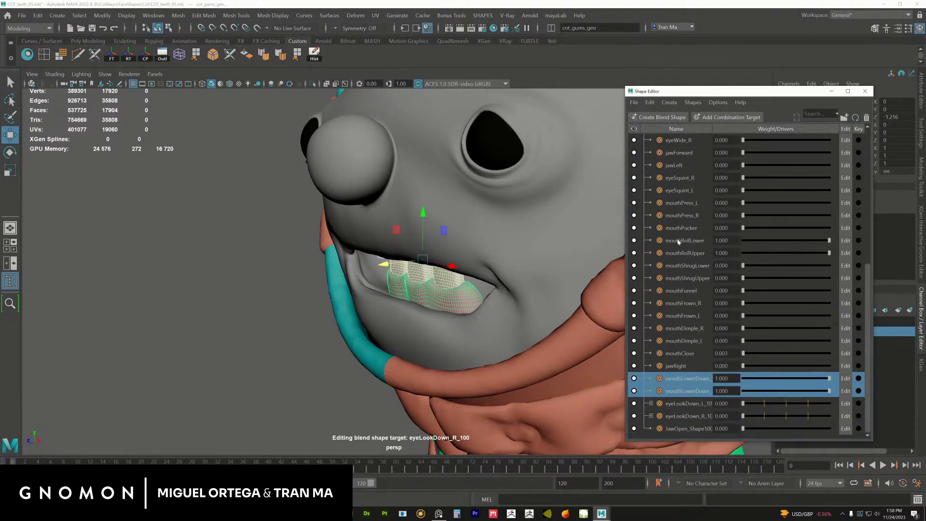
left_click(678, 241)
left_click(686, 255, "shift")
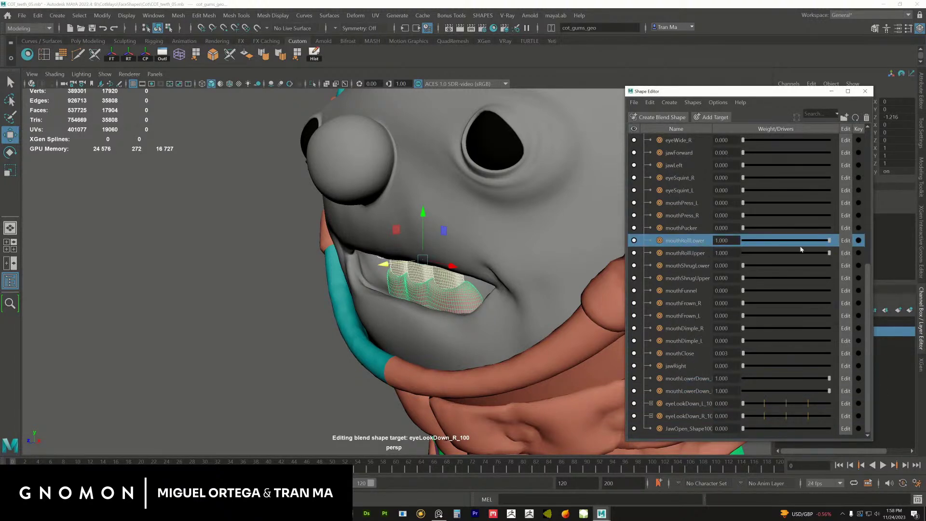
left_click_drag(830, 240, 718, 246)
left_click_drag(498, 268, 404, 301, "alt")
left_click(574, 296)
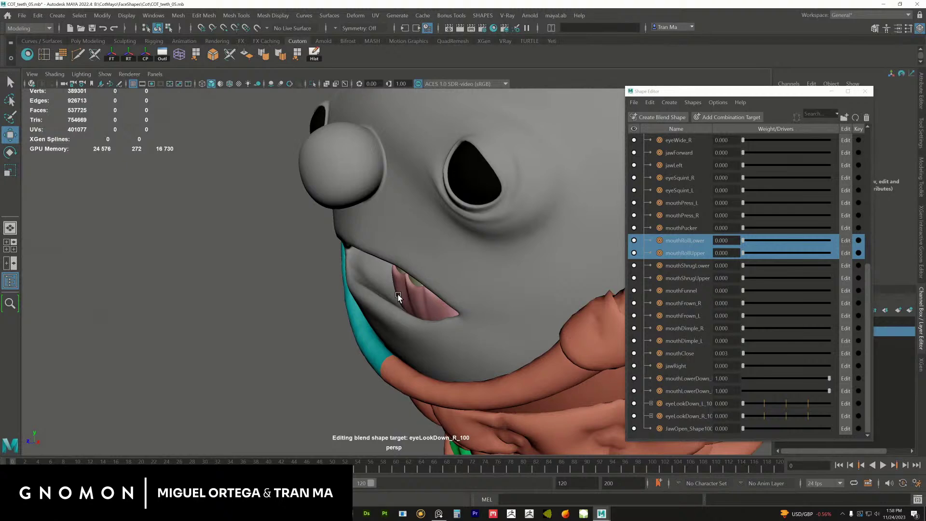
left_click(404, 289)
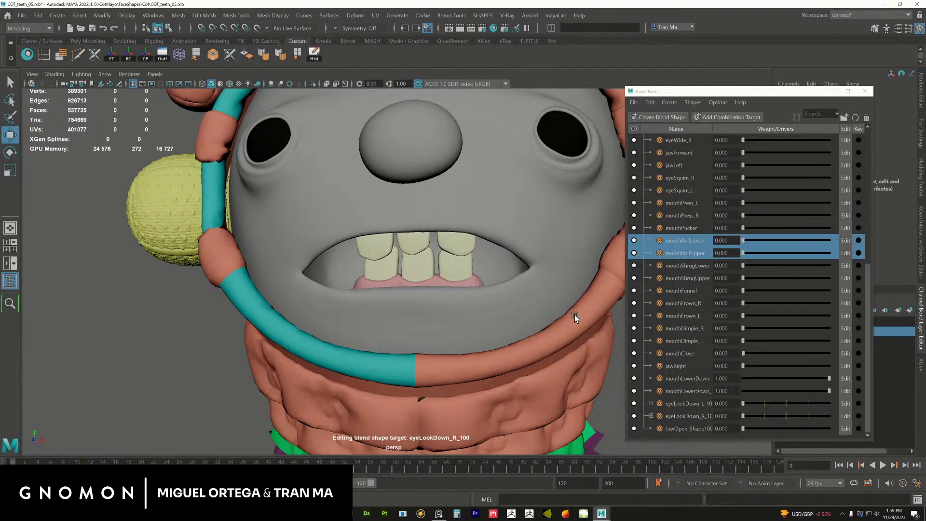
- Set mouthSmile_L and mouthSmile_R to 1.000 and view how the teeth sit in the smile
left_click_drag(445, 290, 392, 287, "alt")
left_click_drag(869, 282, 868, 145)
left_click_drag(678, 155, 685, 169)
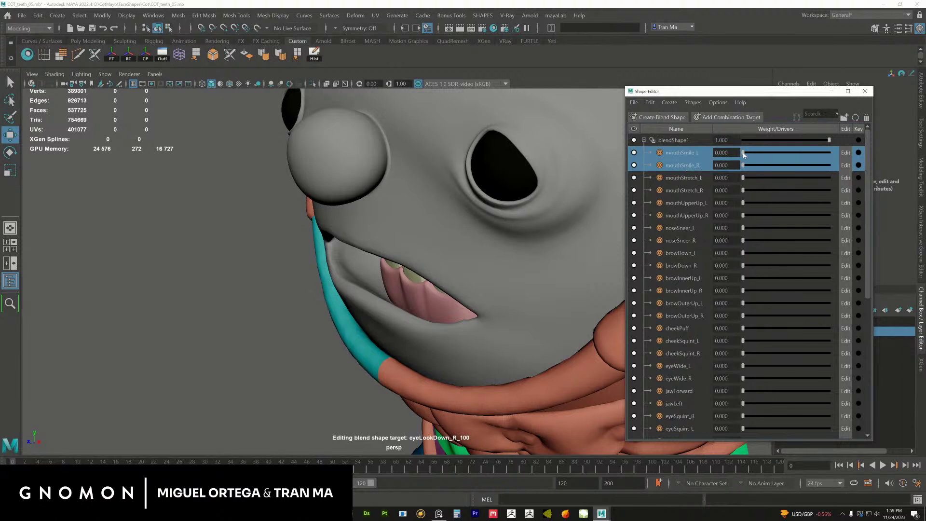
left_click_drag(744, 155, 857, 152)
left_click_drag(464, 264, 442, 253, "alt")
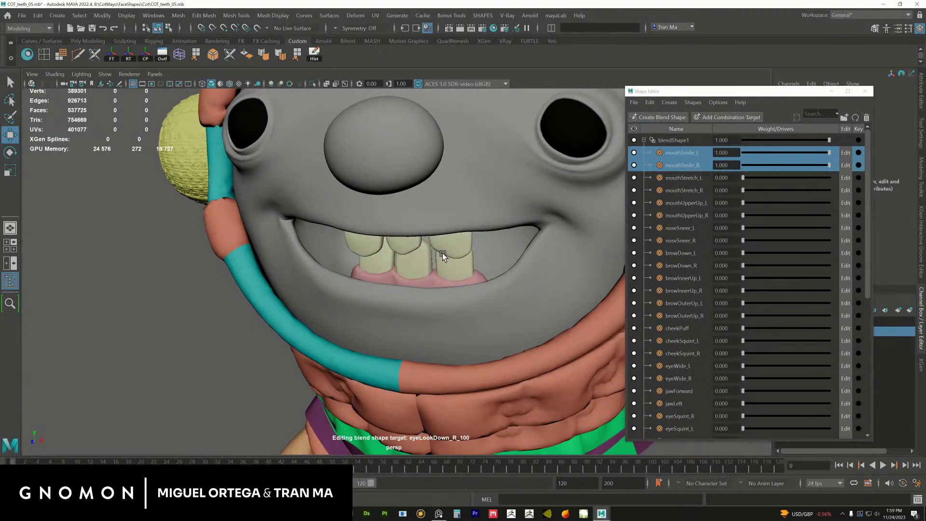
- Change the Translate Z value of the gums and teeth together, and view the smile from the front
left_click(452, 285)
left_click_drag(452, 287, 424, 307, "alt")
left_click(450, 243, "shift")
left_click_drag(796, 94, 776, 93)
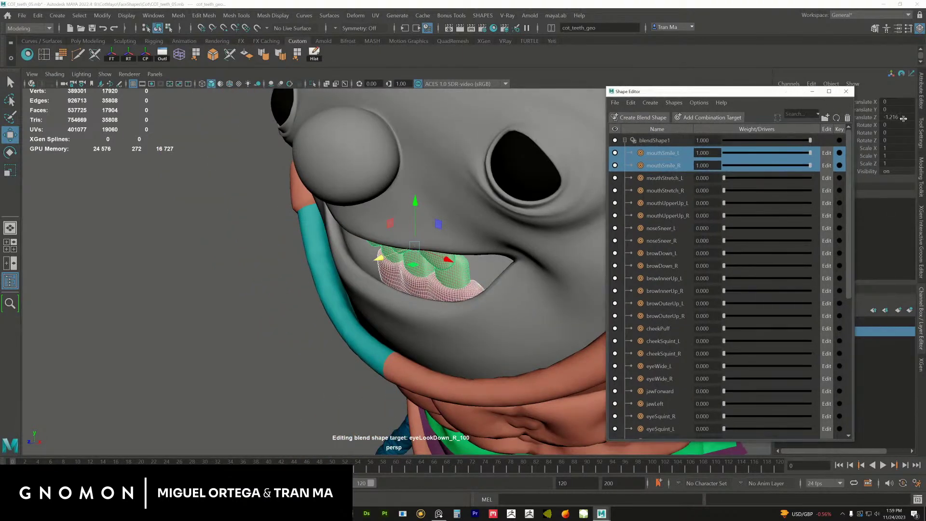
key("Return")
left_click_drag(319, 285, 389, 247, "alt")
left_click(492, 287)
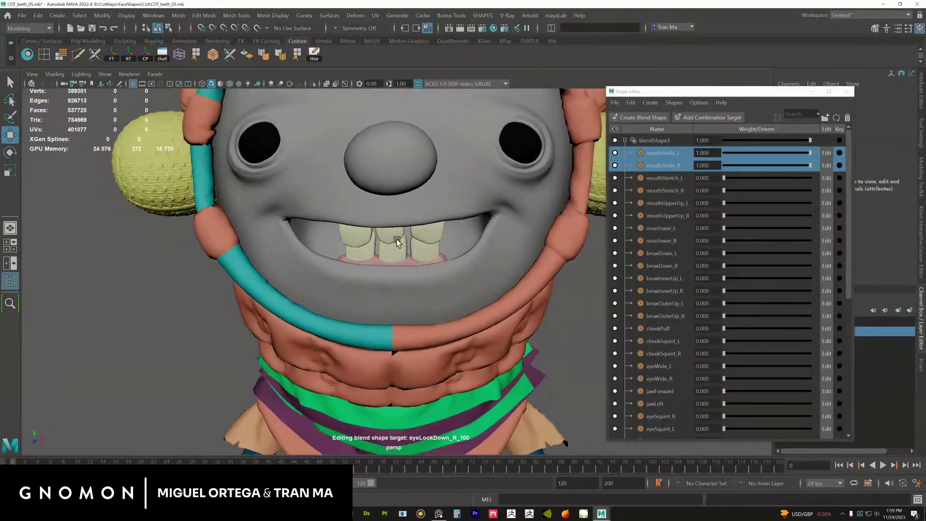
- Inspect the fit of the teeth and gums inside the smiling mouth from the side, with and without the teeth selected
left_click_drag(462, 253, 351, 258, "alt")
left_click(384, 250)
left_click(380, 271)
left_click(395, 266)
left_click(492, 262)
left_click(373, 270)
left_click(368, 275, "shift")
left_click(379, 268)
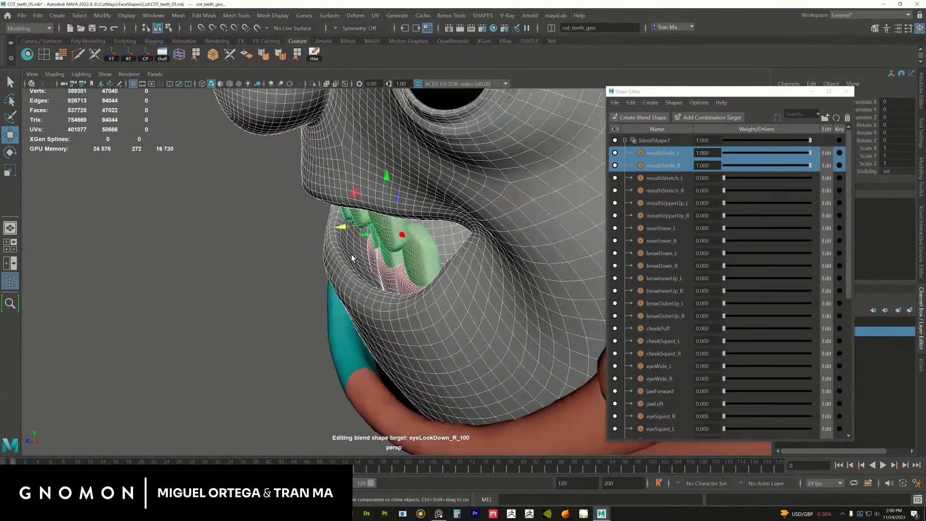
left_click(318, 278)
right_click_drag(372, 299, 346, 262, "alt")
left_click_drag(345, 262, 376, 278, "alt")
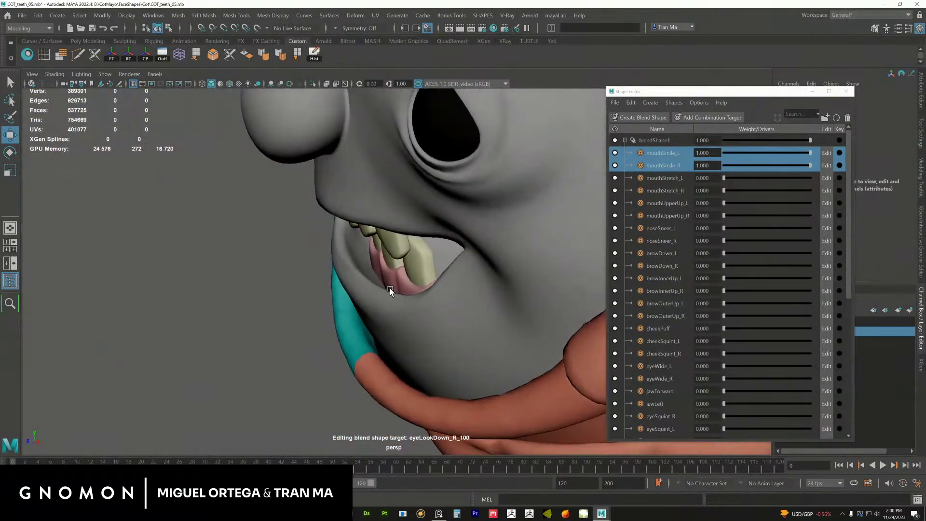
- Switch to the reference board, examine the smile and teeth in the Wreck-It Ralph close-up, and return to Maya
left_click(439, 514)
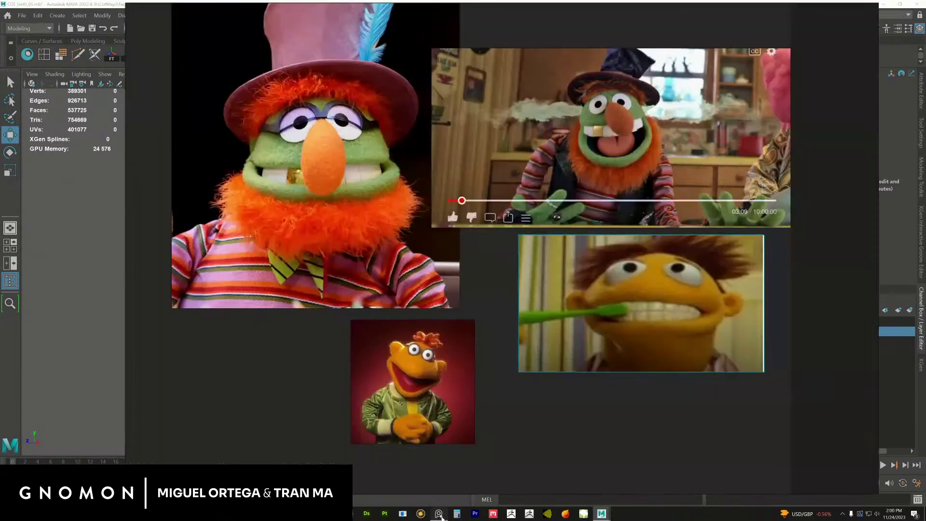
middle_click_drag(478, 377, 806, 478, "alt")
right_click_drag(577, 363, 525, 332, "alt")
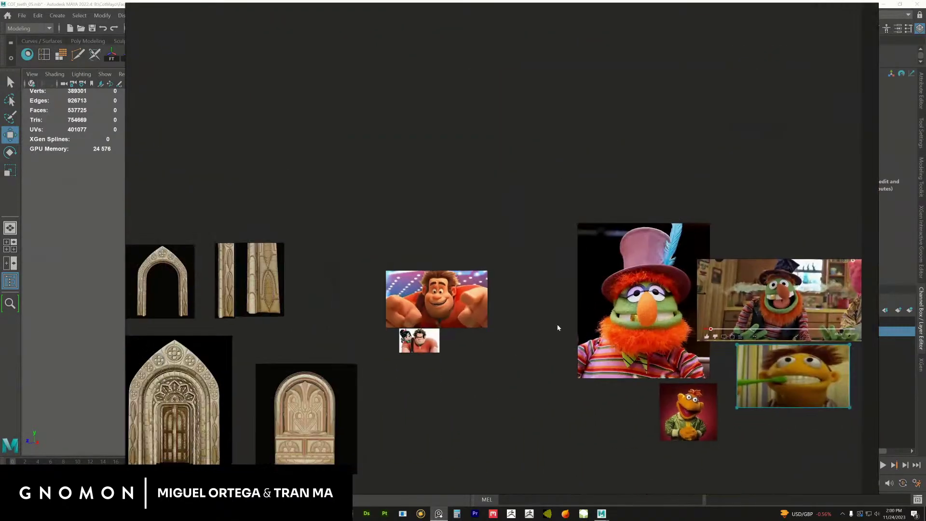
right_click_drag(419, 343, 581, 352, "alt")
middle_click_drag(369, 306, 572, 330, "alt")
scroll(500, 367, "up", 3)
middle_click_drag(549, 184, 492, 375)
scroll(492, 376, "up", 2)
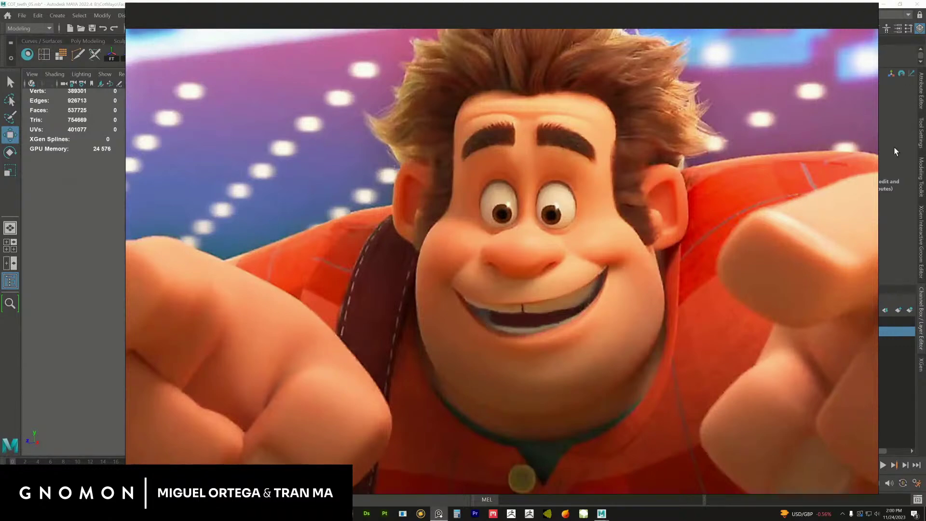
left_click(901, 136)
- View the teeth and gums in the smile from a three-quarter angle and from the front
left_click_drag(440, 314, 407, 283, "alt")
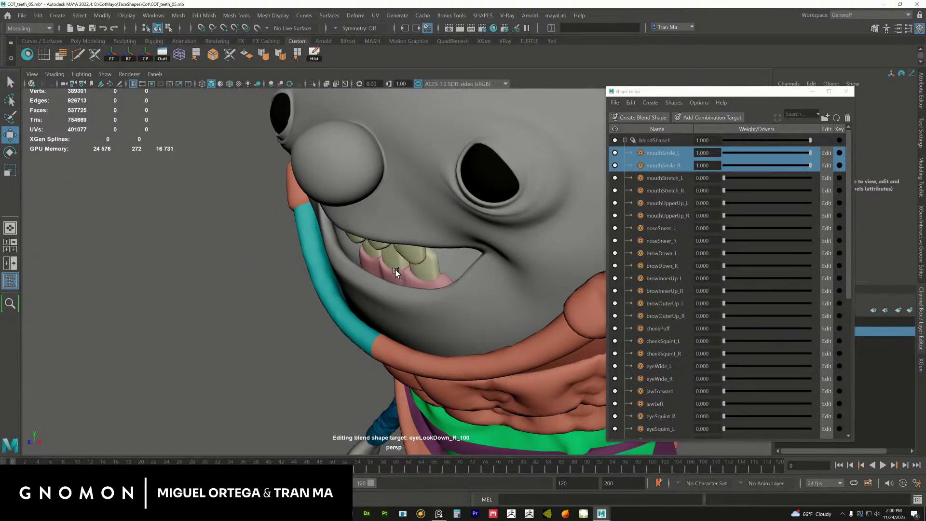
left_click(393, 263)
left_click_drag(400, 293, 396, 273, "alt")
left_click_drag(407, 261, 447, 296, "alt")
left_click(575, 344)
right_click_drag(575, 344, 462, 298, "alt")
left_click_drag(462, 297, 445, 288, "alt")
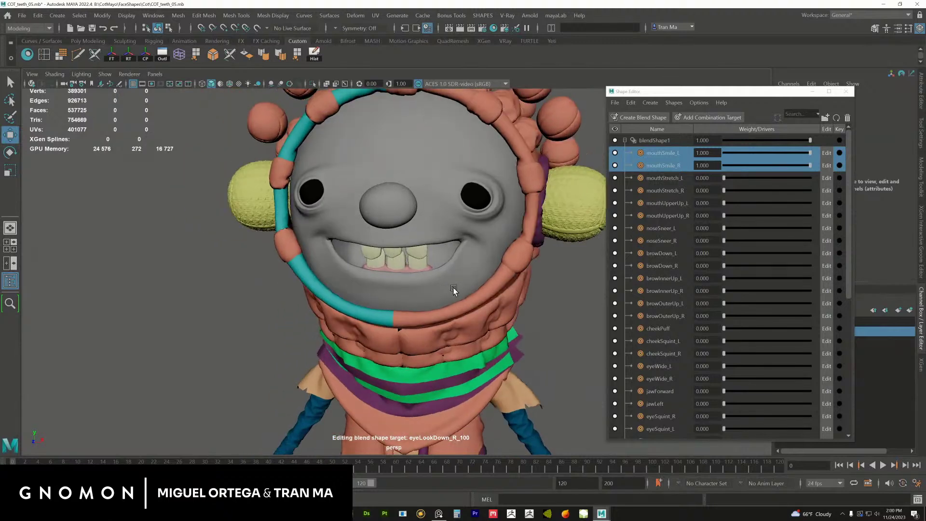
- Reset mouthSmile_L, mouthSmile_R and both mouthLowerDown blend shapes to 0.000
left_click_drag(810, 154, 677, 164)
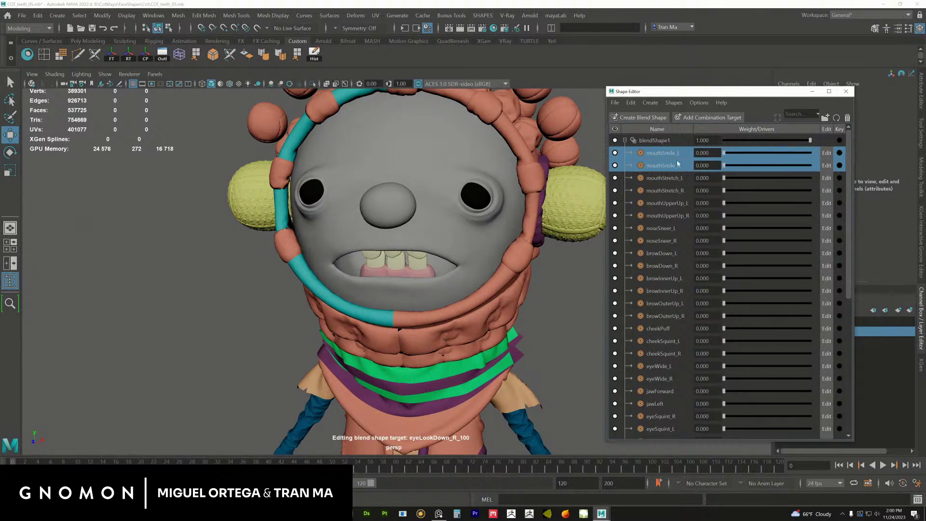
left_click(664, 184)
left_click_drag(849, 196, 882, 332)
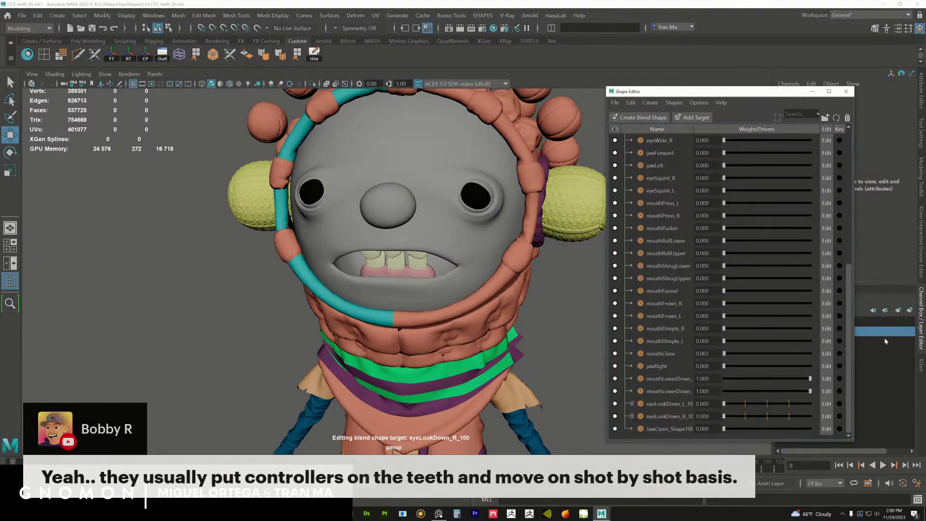
left_click(472, 342)
scroll(472, 342, "up", 1)
left_click(668, 379)
left_click(668, 390, "shift")
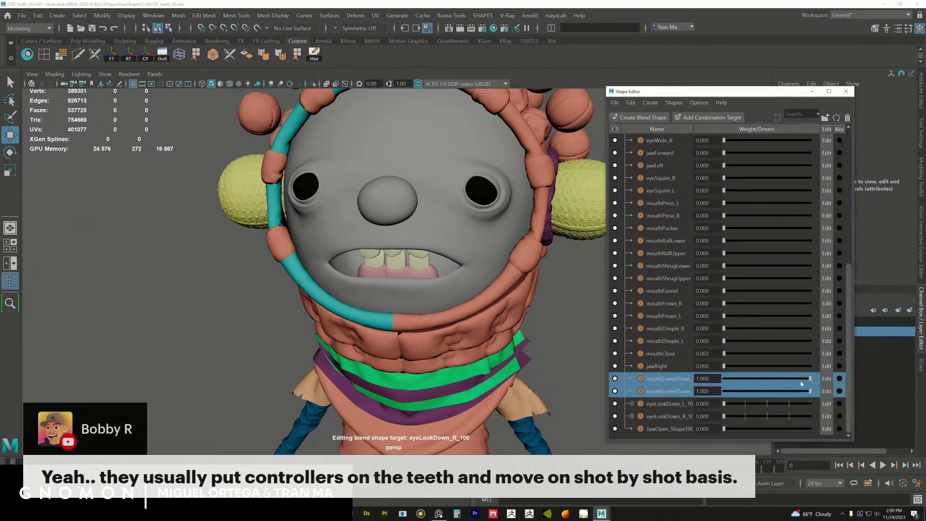
left_click_drag(810, 381, 689, 387)
scroll(849, 295, "up", 1)
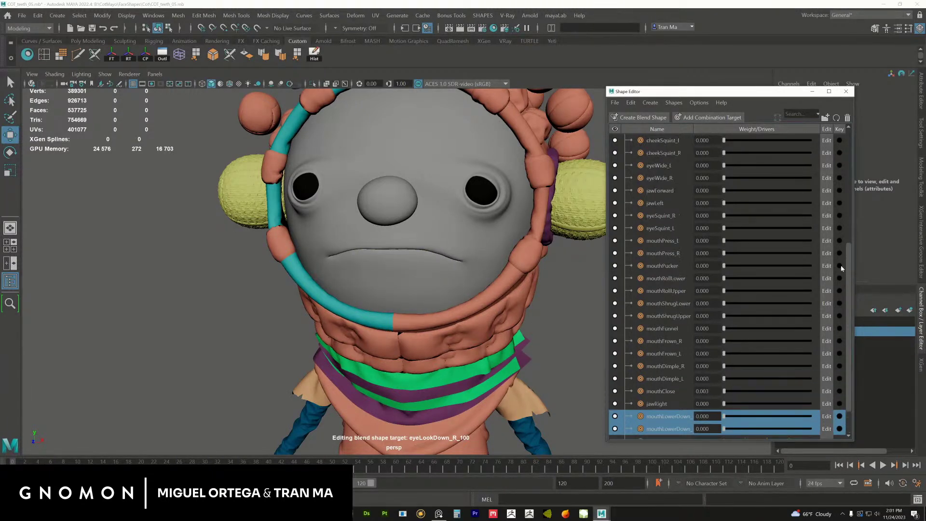
- Select the mouthFrown_R and mouthFrown_L blend shapes together and view the closed mouth at a slight angle
left_click(652, 281)
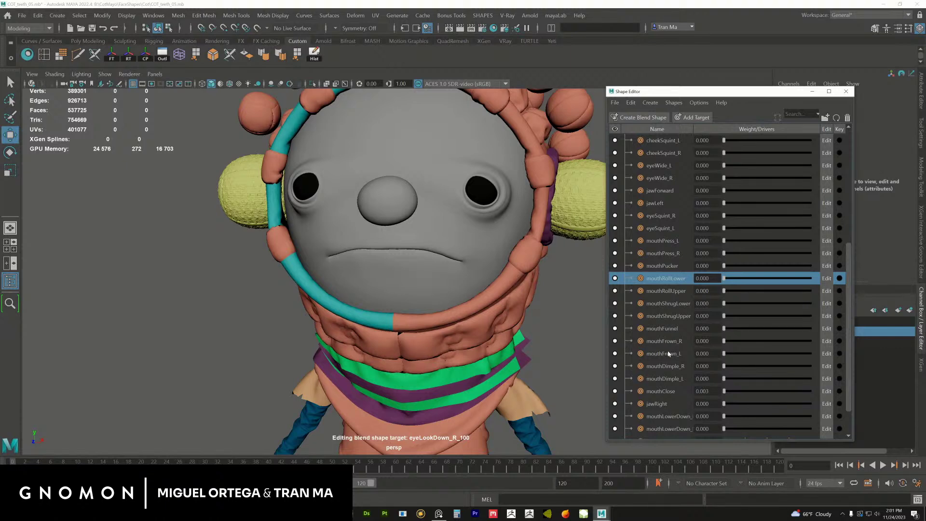
left_click(669, 342)
left_click(668, 357, "shift")
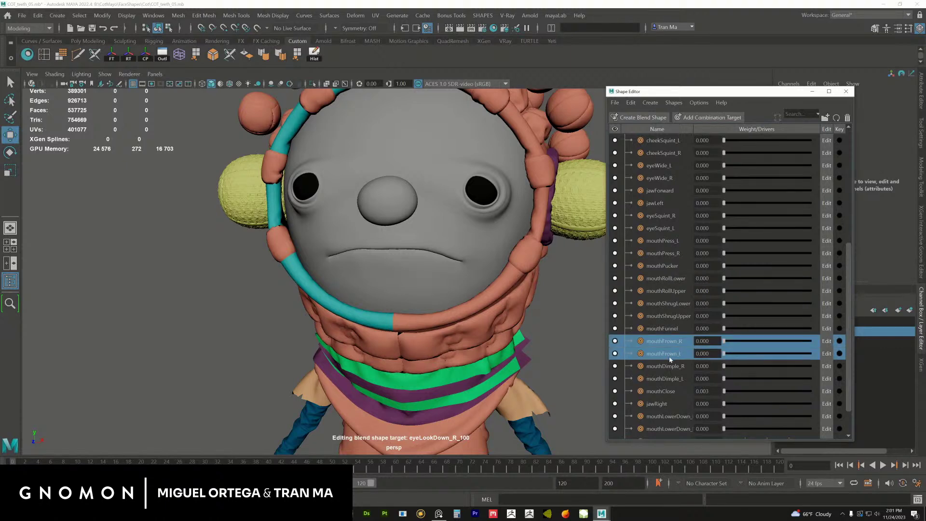
mouse_move(851, 290)
left_mouse_down()
mouse_move(854, 183)
mouse_move(853, 296)
left_mouse_up()
mouse_move(518, 348)
left_mouse_down("alt")
mouse_move(481, 378)
mouse_move(469, 360)
mouse_move(501, 357)
left_mouse_up("alt")
left_click(22, 15)
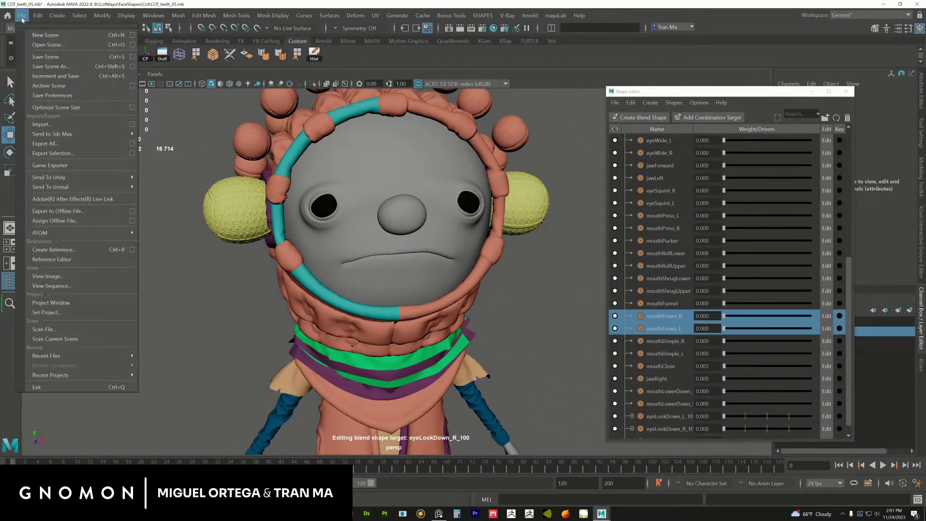
left_click(46, 45)
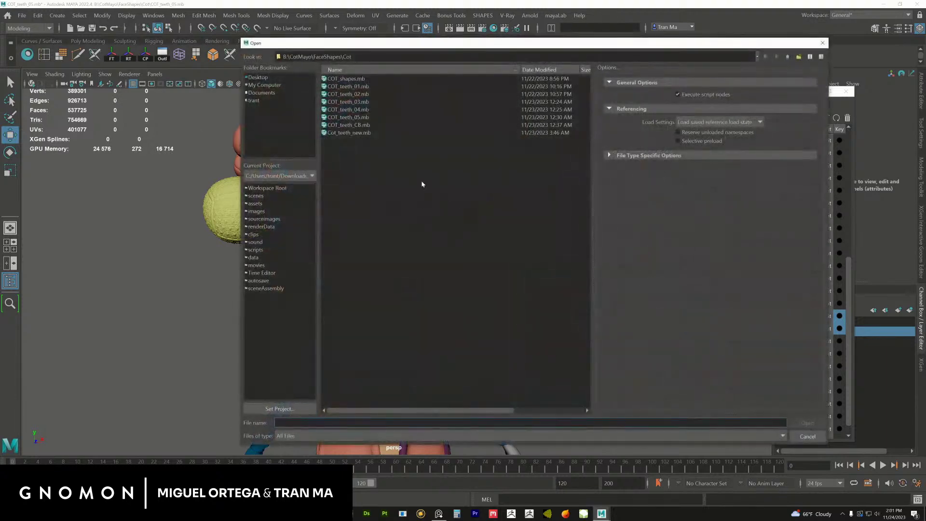
left_click(788, 57)
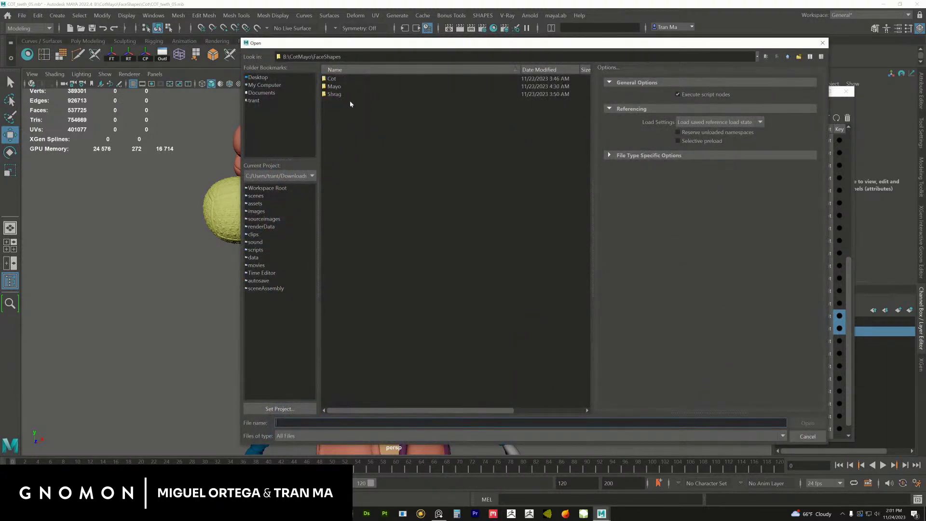
double_click(349, 87)
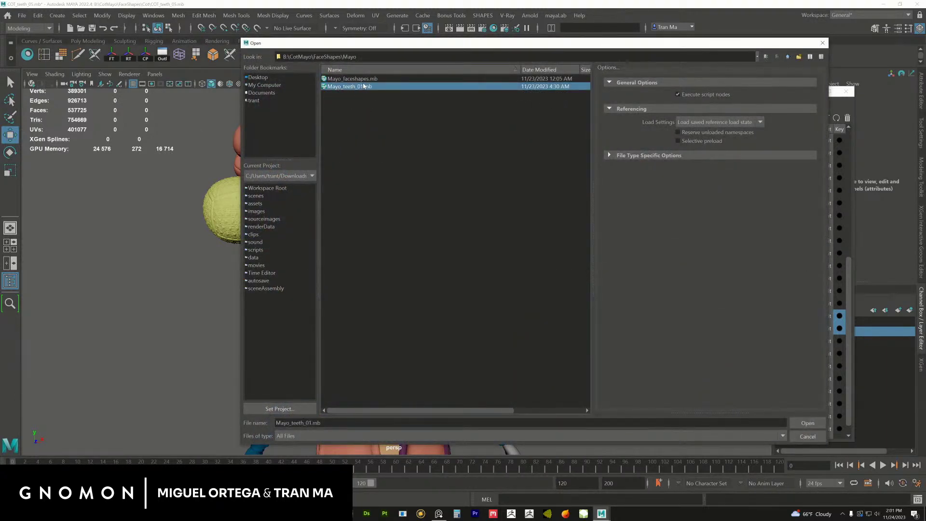
left_click(814, 424)
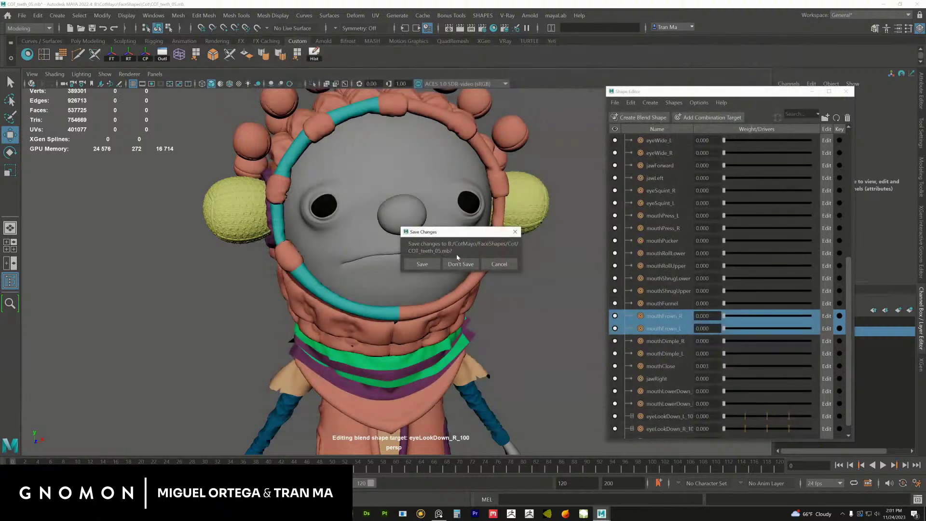
left_click(499, 264)
- Open shrag_teeth_05.mb from the FaceShapes\Shrag folder without saving the current scene, and view the whole head from the front
left_click(22, 15)
left_click(58, 44)
left_click(787, 58)
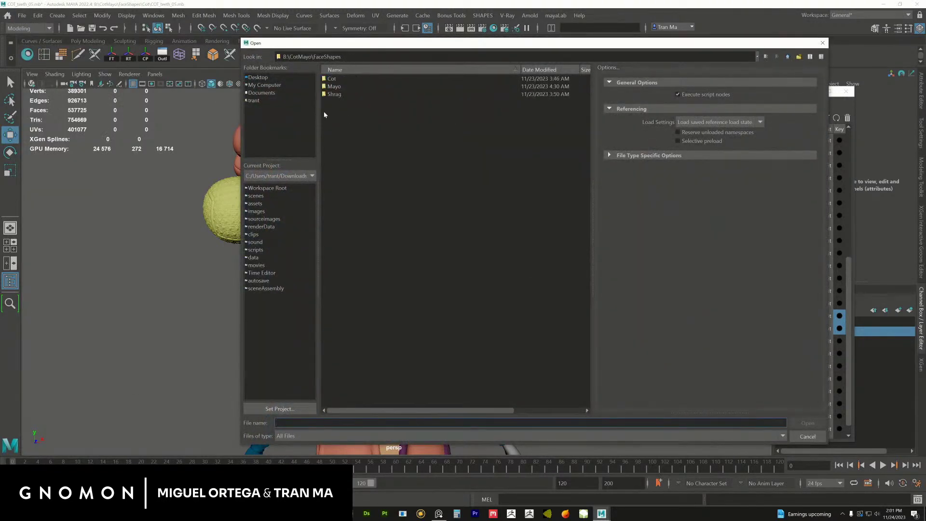
double_click(333, 95)
left_click(360, 111)
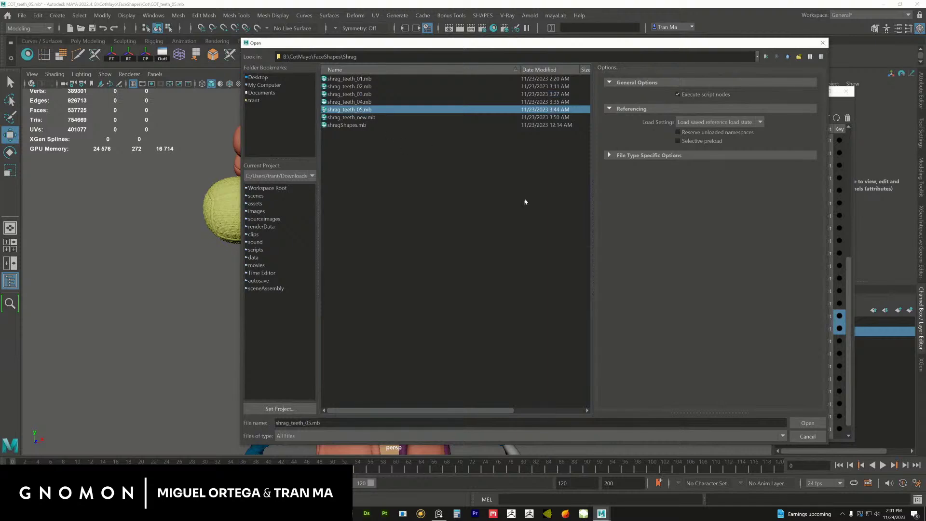
left_click(821, 421)
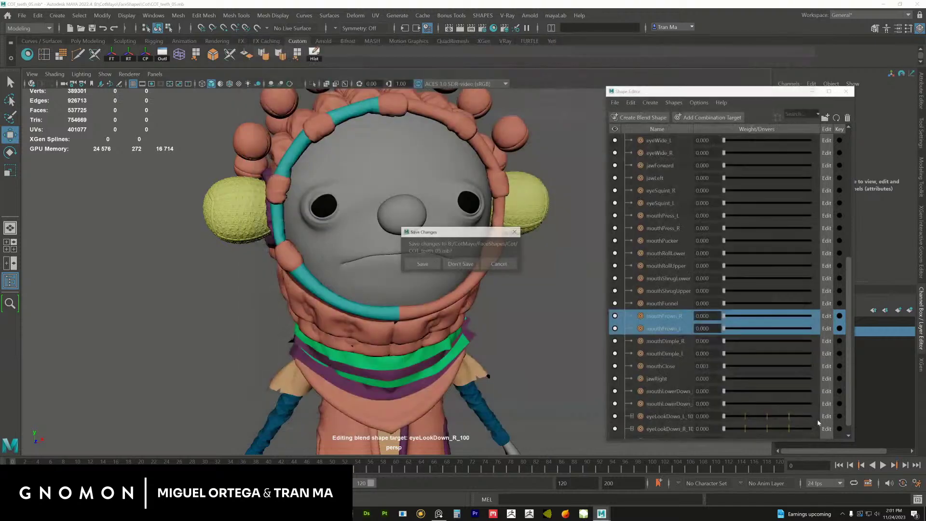
left_click(452, 263)
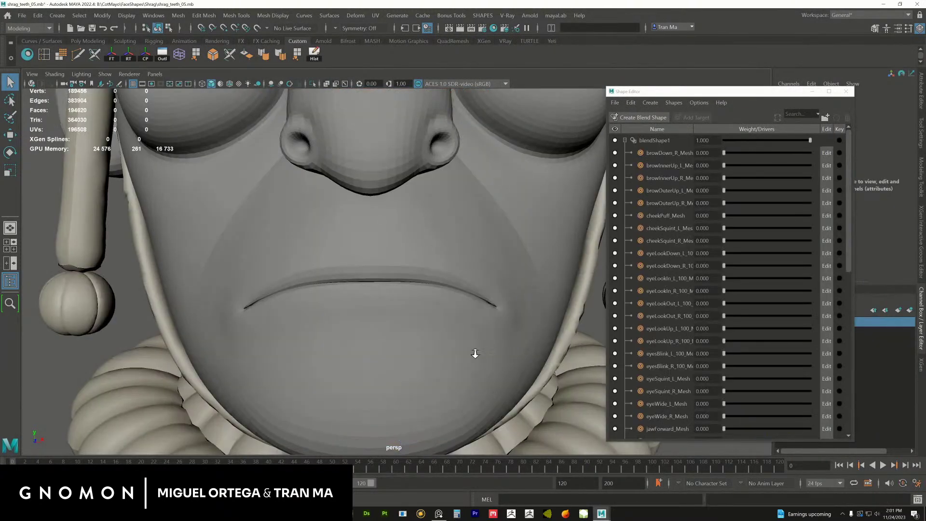
mouse_move(474, 354)
right_mouse_down("alt")
mouse_move(397, 308)
mouse_move(401, 274)
right_mouse_up("alt")
left_click_drag(401, 275, 421, 306, "alt")
right_click_drag(421, 305, 401, 282, "alt")
scroll(401, 282, "up", 5)
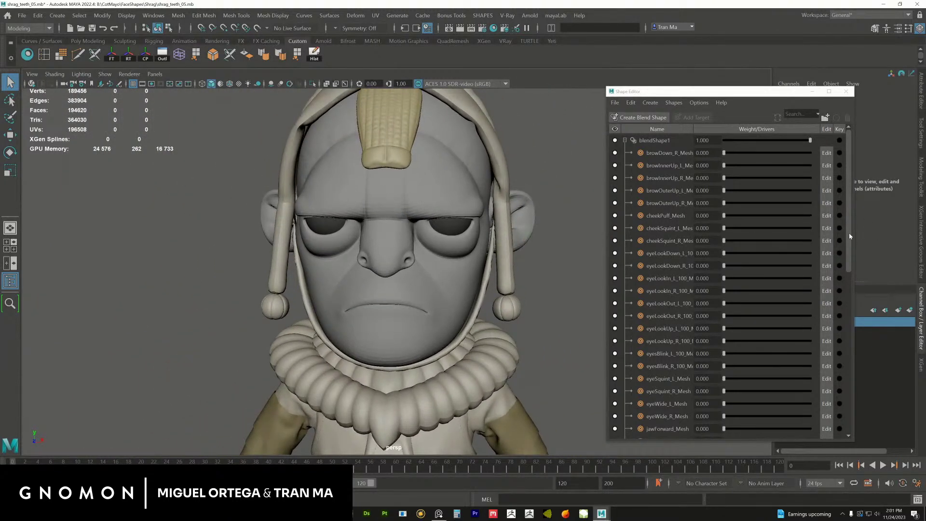
- Raise the upper lip on both sides by setting the left and right mouthUpperUp blend shape weights to 1.000
left_click_drag(849, 236, 837, 413)
left_click_drag(441, 360, 456, 343, "alt")
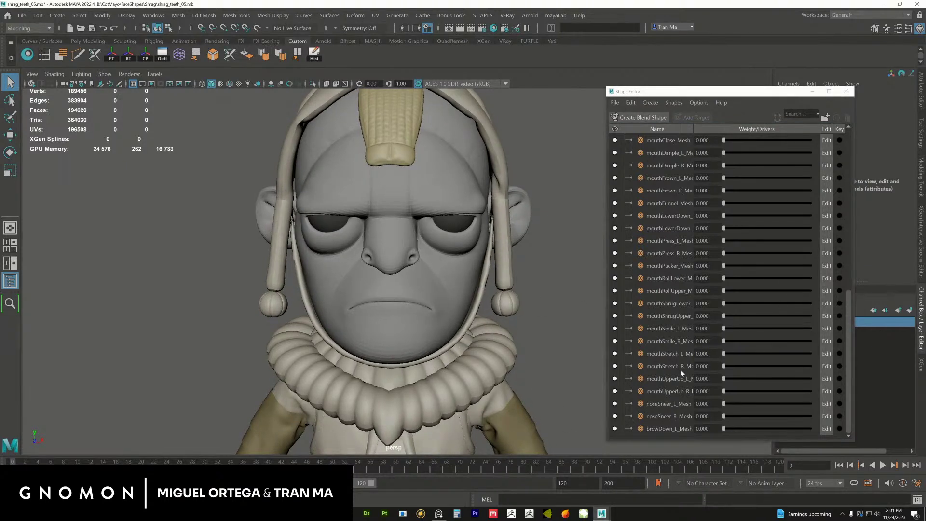
left_click(664, 368)
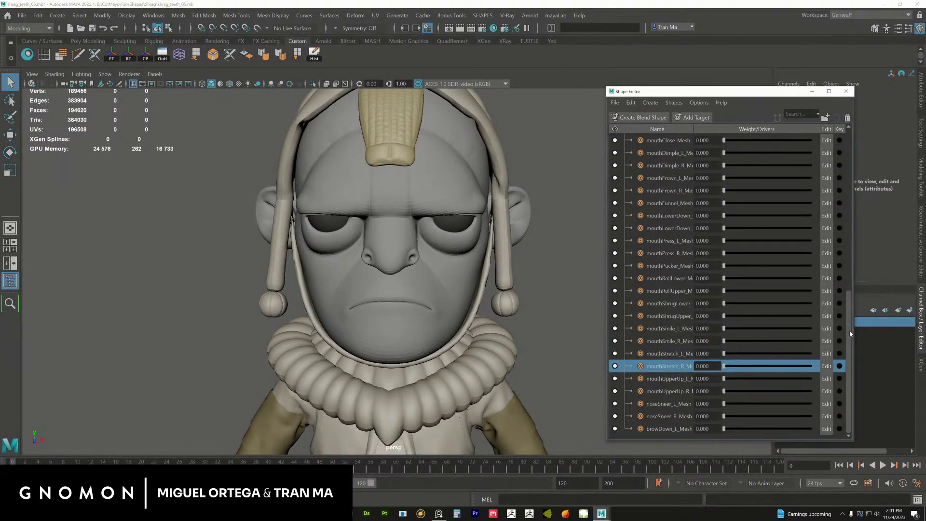
left_click(670, 379)
left_click(670, 391, "shift")
left_click_drag(723, 379, 847, 367)
- Examine the upper teeth and gums under the raised lip from several angles, scrubbing both mouthUpperUp weights back to 1.000
left_click_drag(480, 345, 449, 292, "alt")
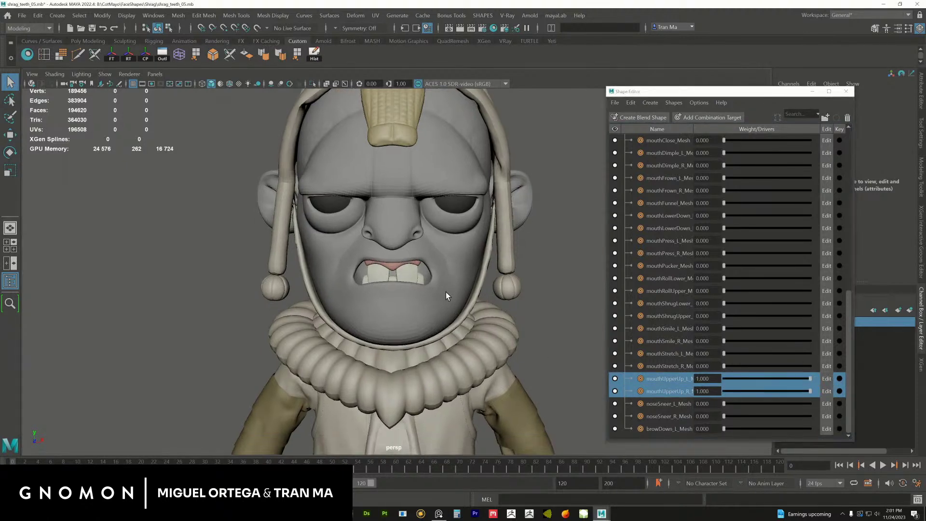
right_click_drag(448, 291, 513, 366, "alt")
left_click_drag(513, 366, 461, 359, "alt")
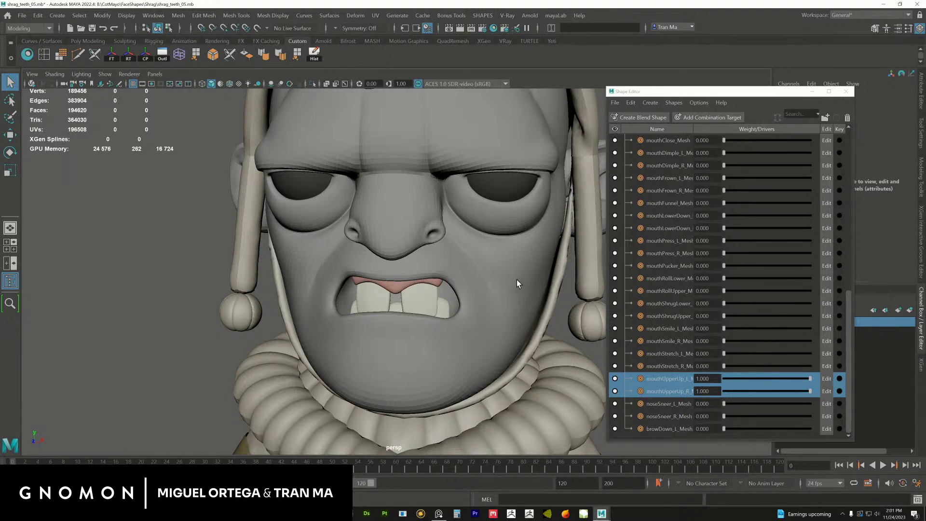
left_click_drag(517, 283, 521, 314, "alt")
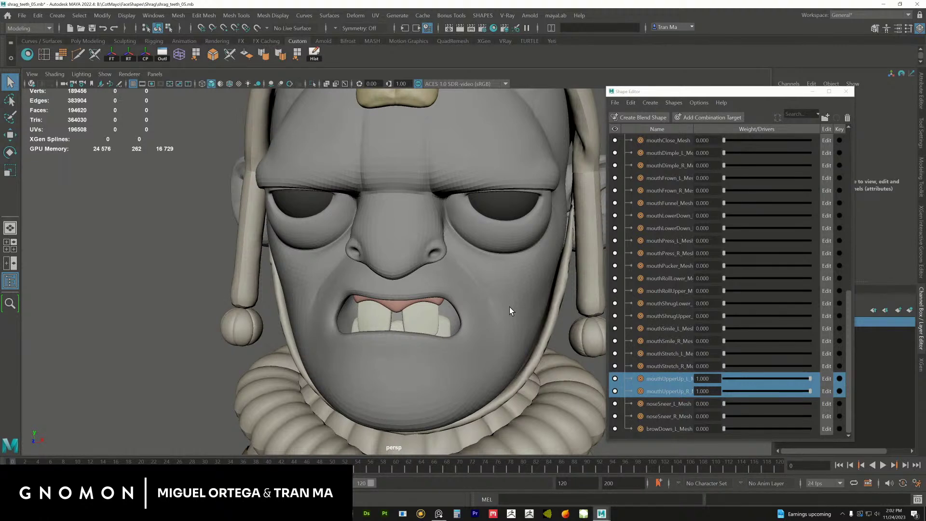
left_click(508, 332)
left_click(562, 343)
left_click_drag(494, 358, 429, 331, "alt")
left_click_drag(813, 374, 841, 379)
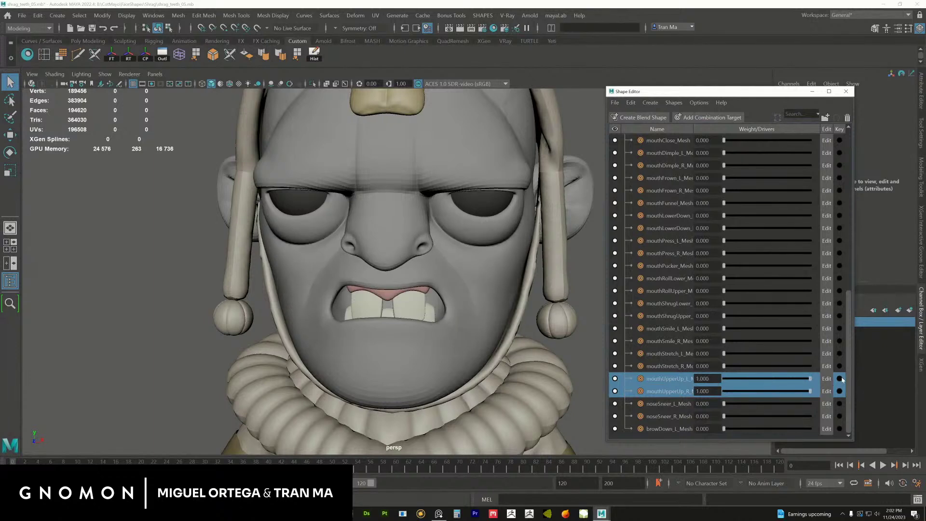
- Lower the bottom lip on both sides by setting the two mouthLowerDown weights to 1.000
left_click(670, 369)
left_click(674, 355, "shift")
left_click(672, 342)
left_click(673, 330, "shift")
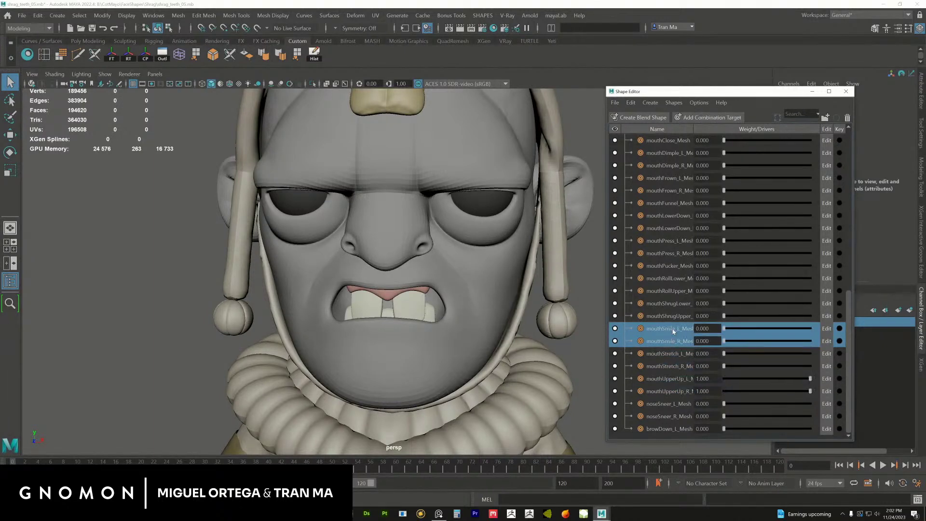
left_click(672, 291)
left_click(673, 279, "shift")
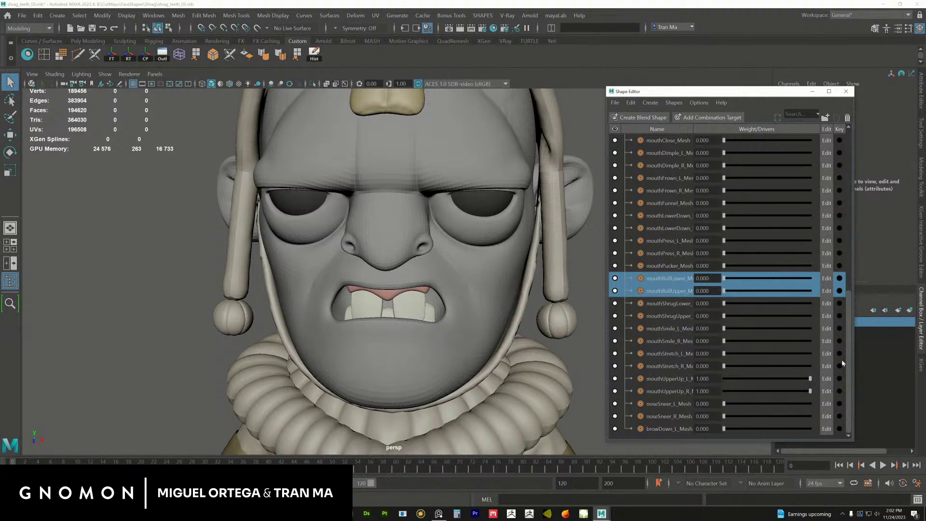
left_click_drag(848, 341, 837, 289)
left_click_drag(675, 316, 841, 308)
right_click_drag(507, 348, 412, 316, "alt")
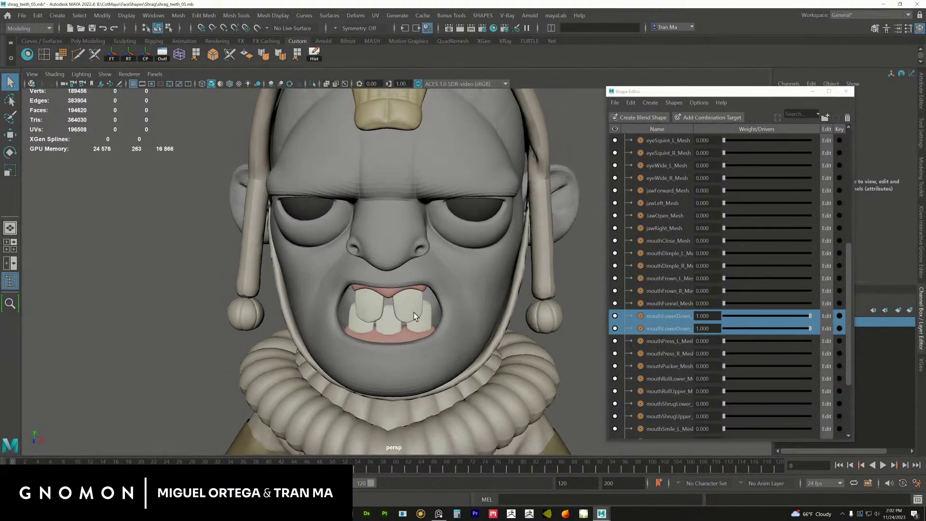
left_click_drag(412, 315, 412, 309, "alt")
- Scrub both mouthUpperUp weights with the bottom lip lowered, leaving them at 1.000
left_click_drag(850, 308, 851, 359)
left_click_drag(671, 379, 679, 391)
left_click_drag(801, 381, 819, 380)
middle_click_drag(441, 392, 466, 372, "alt")
- Select the upper and lower teeth and gums inside the open mouth and isolate them in the viewport
left_click_drag(465, 371, 416, 333, "alt")
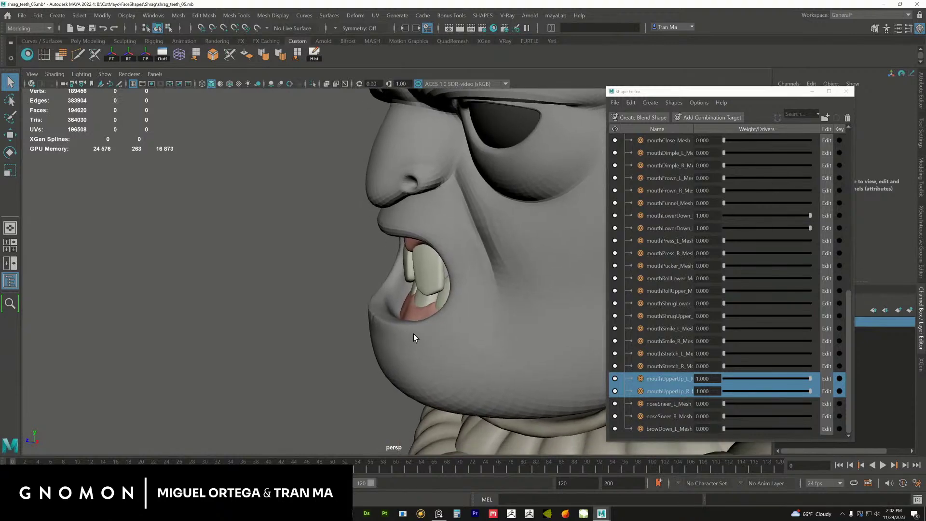
right_click_drag(416, 334, 423, 343, "alt")
left_click_drag(424, 343, 428, 341, "alt")
left_click(412, 325)
left_click_drag(413, 287, 433, 288, "alt")
left_click(429, 263, "shift")
left_click(416, 239, "shift")
left_click(426, 297, "shift")
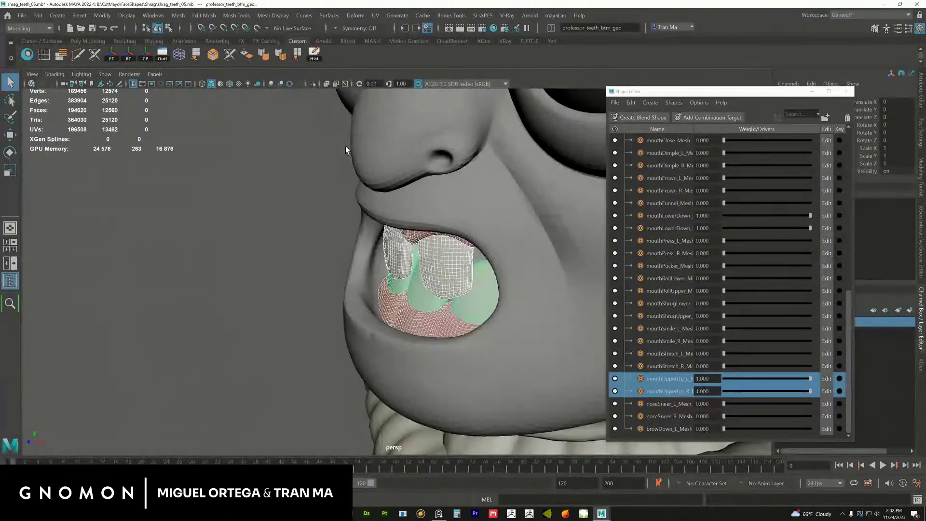
left_click(311, 81)
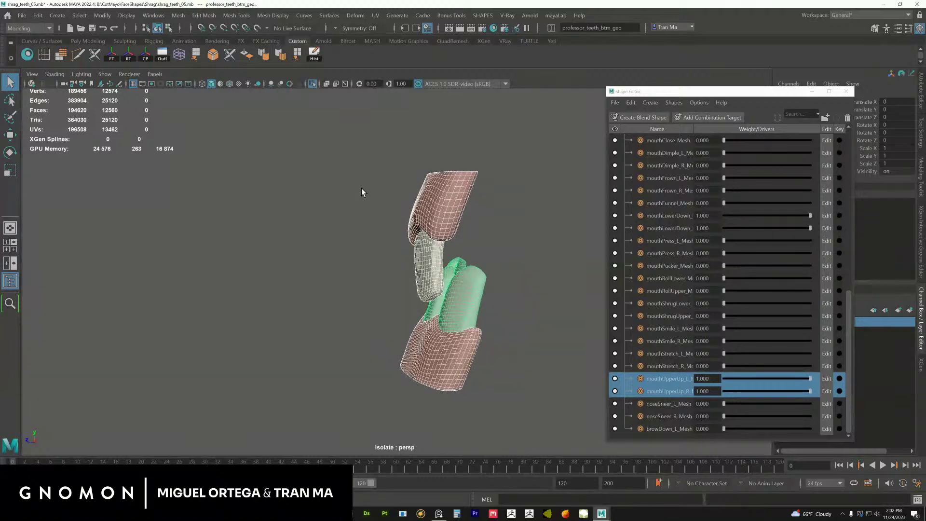
- Examine the isolated teeth and gums from another angle, and bring the whole head back into view
left_click(362, 188)
left_click_drag(435, 318, 375, 230, "alt")
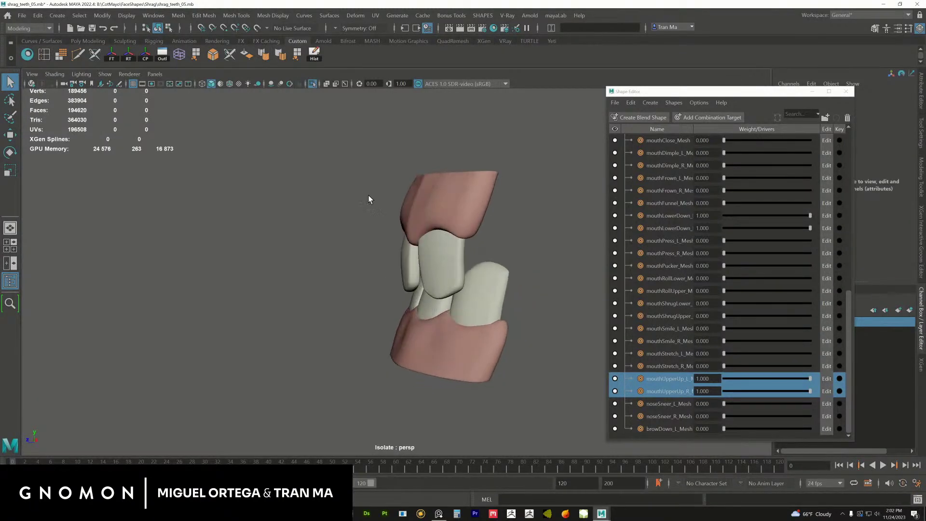
left_click(312, 82)
left_click_drag(337, 196, 389, 252, "alt")
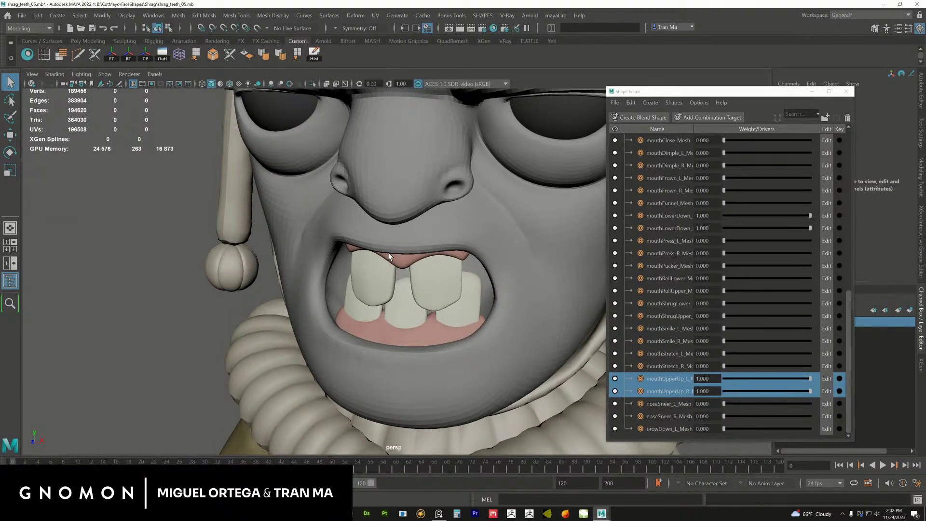
- Scrub the mouthUpperUp, mouthLowerDown and mouthSmile pairs, leaving the first two pairs at 1.000 and the smile pair at 0.000
left_click_drag(477, 318, 434, 316, "alt")
left_click_drag(809, 383, 825, 367)
left_click(677, 216)
left_click(678, 228, "shift")
mouse_move(810, 217)
left_mouse_down()
mouse_move(752, 218)
mouse_move(820, 219)
left_mouse_up()
left_click(666, 341)
left_click(675, 328, "shift")
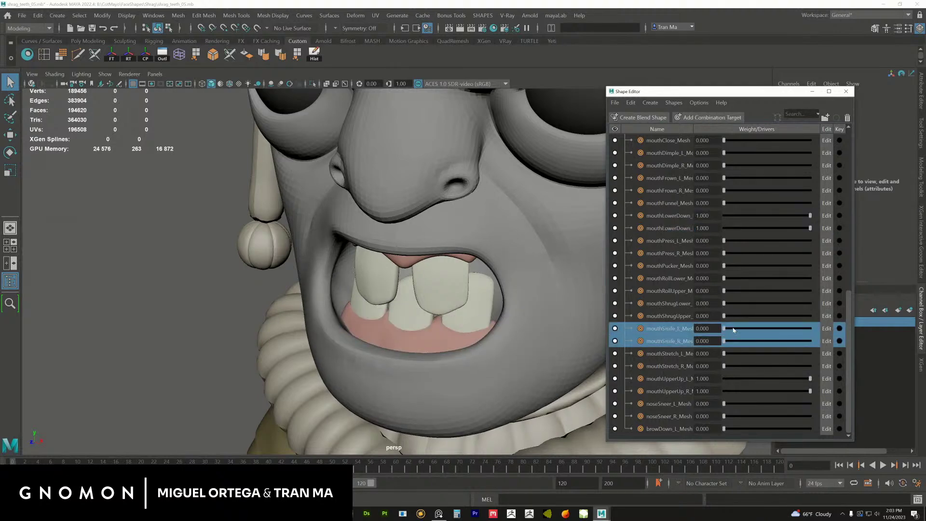
mouse_move(724, 329)
left_mouse_down()
mouse_move(796, 330)
mouse_move(725, 330)
left_mouse_up()
- Close the mouth by resetting the mouthLowerDown and mouthUpperUp weight pairs to 0.000
left_click(670, 216)
left_click(669, 229)
left_click(652, 217, "shift")
left_click_drag(812, 216, 723, 216)
left_click_drag(458, 289, 718, 375, "alt")
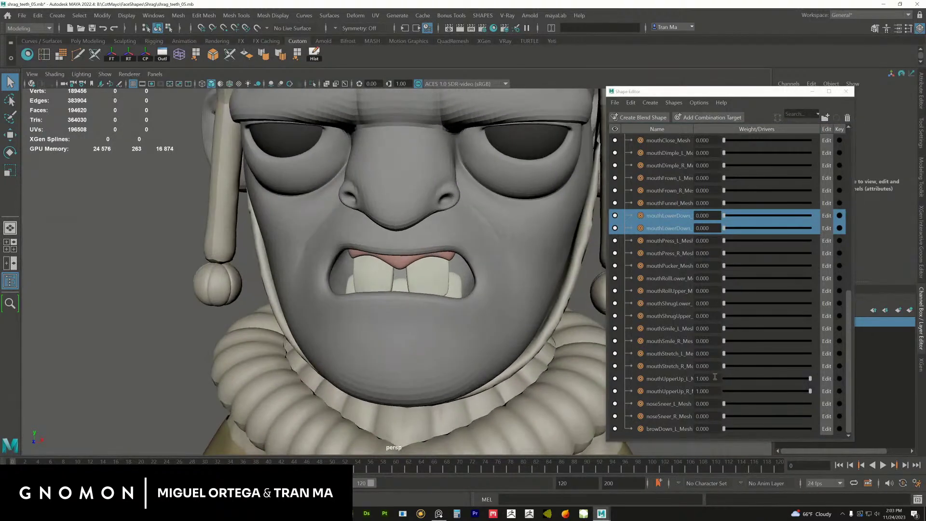
left_click(670, 379)
left_click(669, 393, "shift")
left_click_drag(811, 382, 723, 381)
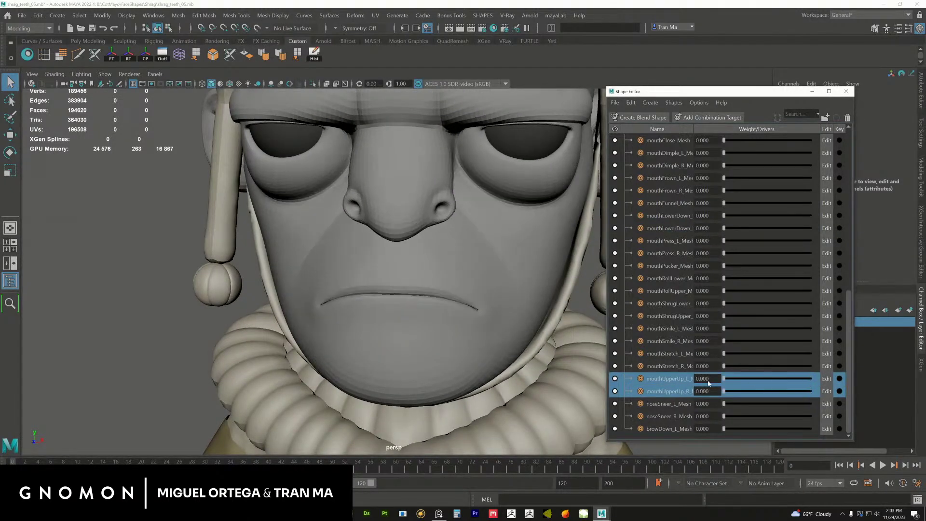
- Set both mouthLowerDown weights to 0.897 to expose the lower teeth
left_click(662, 215)
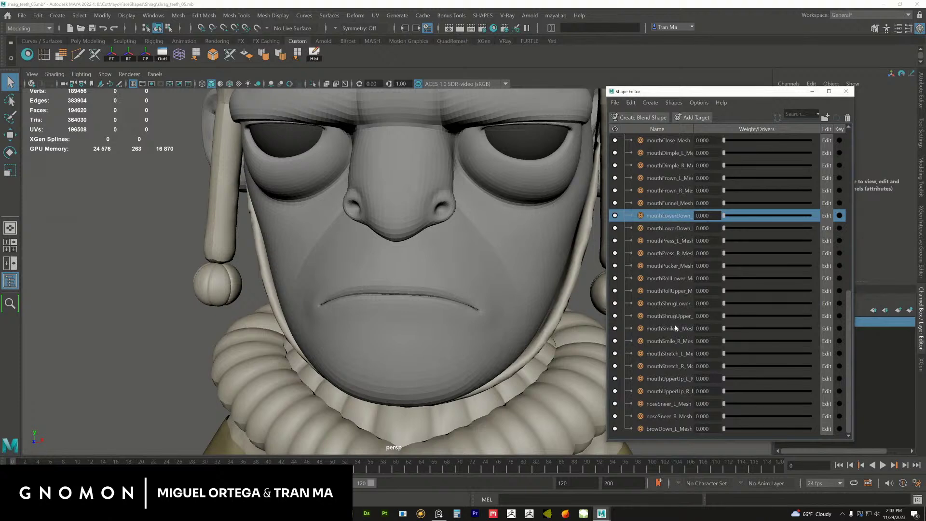
left_click(714, 228, "shift")
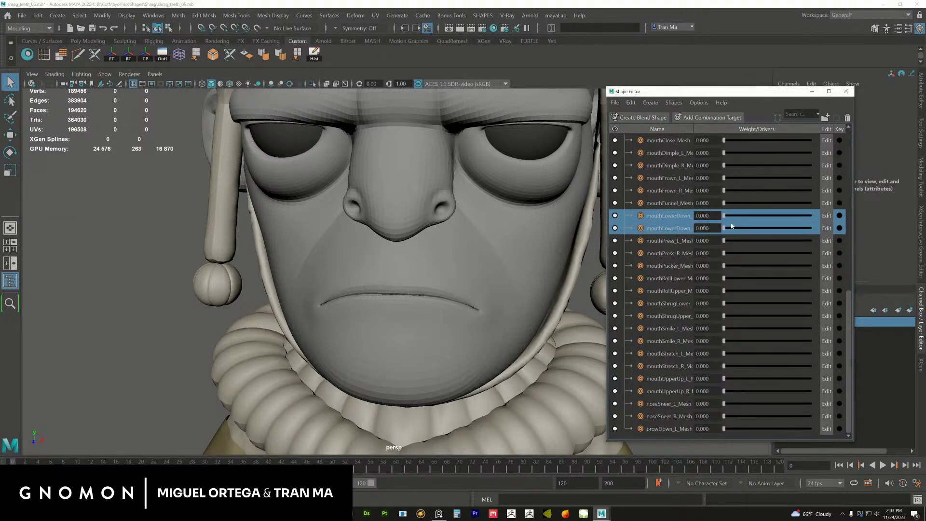
left_click_drag(726, 217, 800, 210)
- Set the left and right mouthSmile weights to 1.000 and check how the teeth sit in the smile
left_click(671, 179)
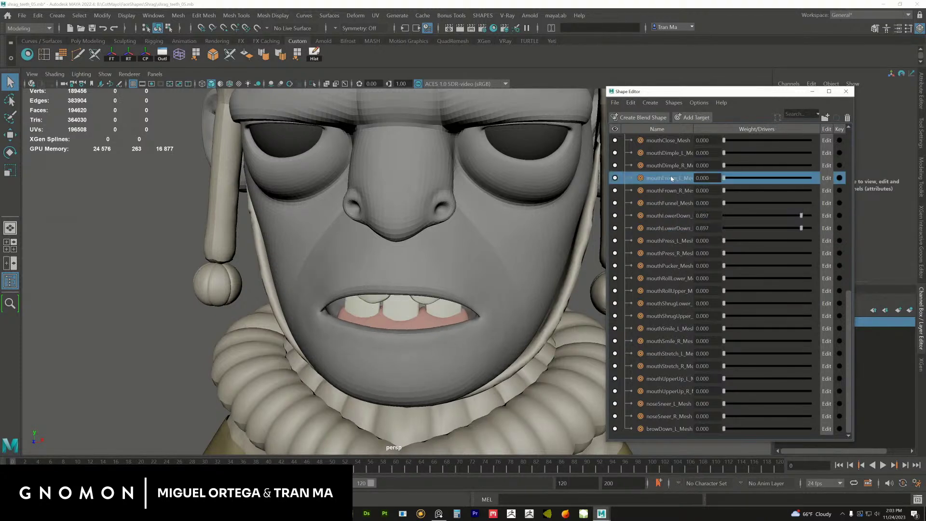
left_click(668, 329)
left_click(670, 341)
left_click(676, 329, "shift")
left_click_drag(723, 329, 826, 314)
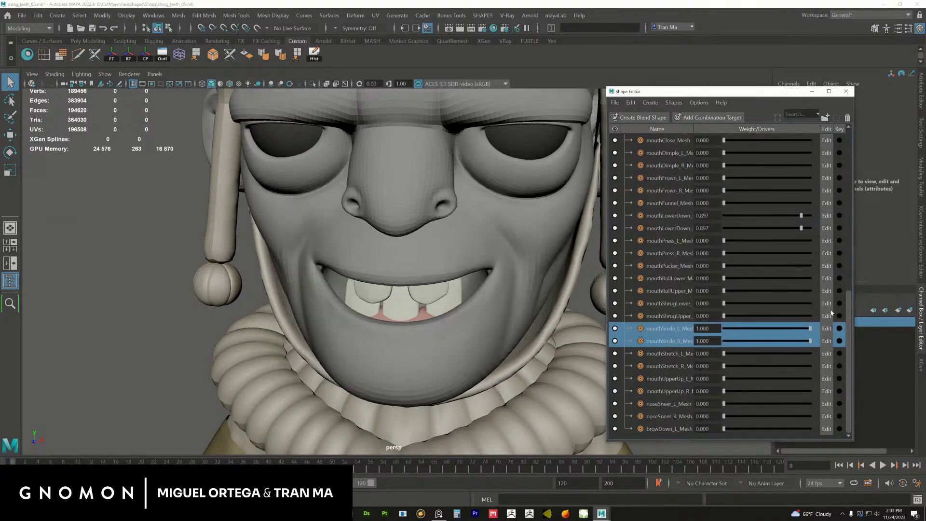
right_click_drag(535, 351, 416, 333, "alt")
left_click_drag(415, 331, 453, 320, "alt")
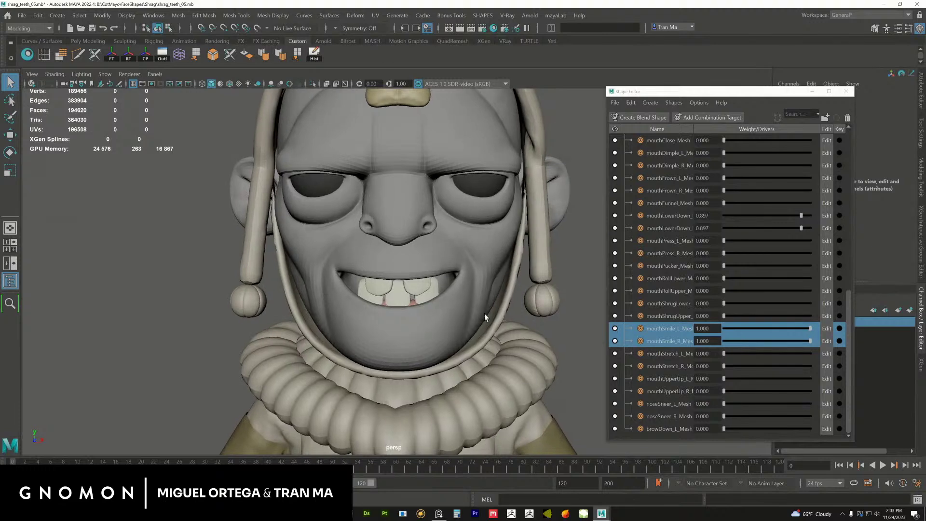
- Reset both mouthSmile weights to 0.000 and set both mouthLowerDown weights to 1.000
left_click_drag(461, 362, 504, 333, "alt")
left_click_drag(810, 329, 694, 330)
left_click(665, 216)
left_click(668, 228, "shift")
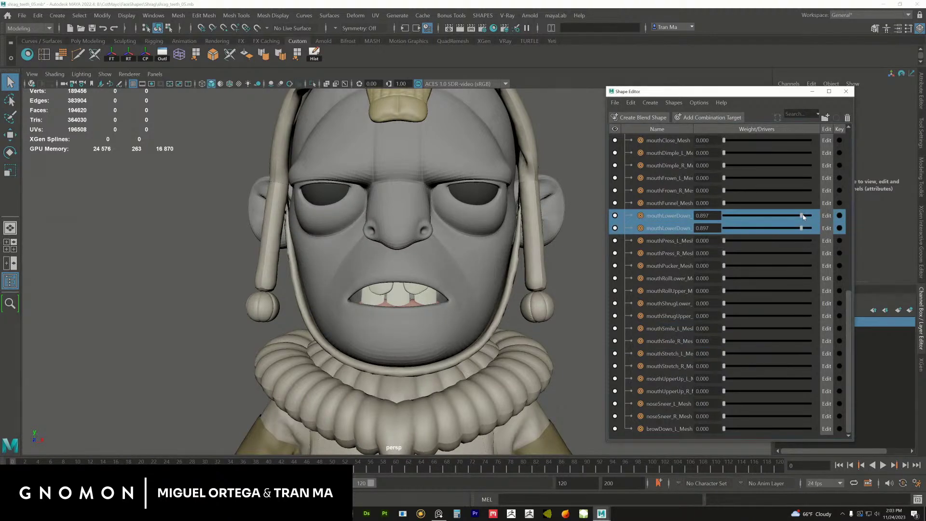
left_click_drag(803, 216, 804, 222)
- Roll the lips inward by setting the mouthRollLower and mouthRollUpper weights to 1.000
left_click(664, 330)
left_click(668, 178)
left_click(668, 379)
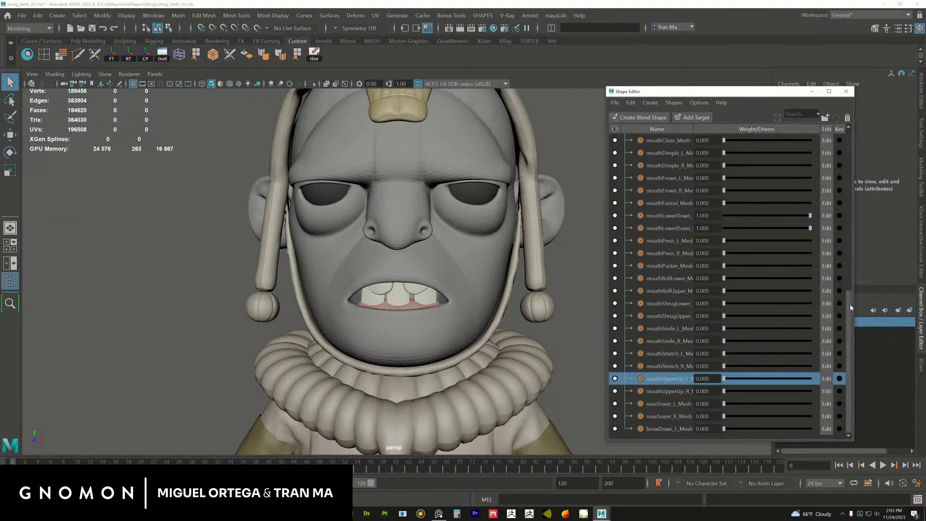
left_click_drag(850, 307, 848, 301)
left_click(663, 291)
left_click(669, 304, "shift")
left_click_drag(725, 291, 881, 278)
- Reset both mouthLowerDown weights to 0.000 and view the rolled lips in profile
left_click(657, 233)
left_click(754, 243)
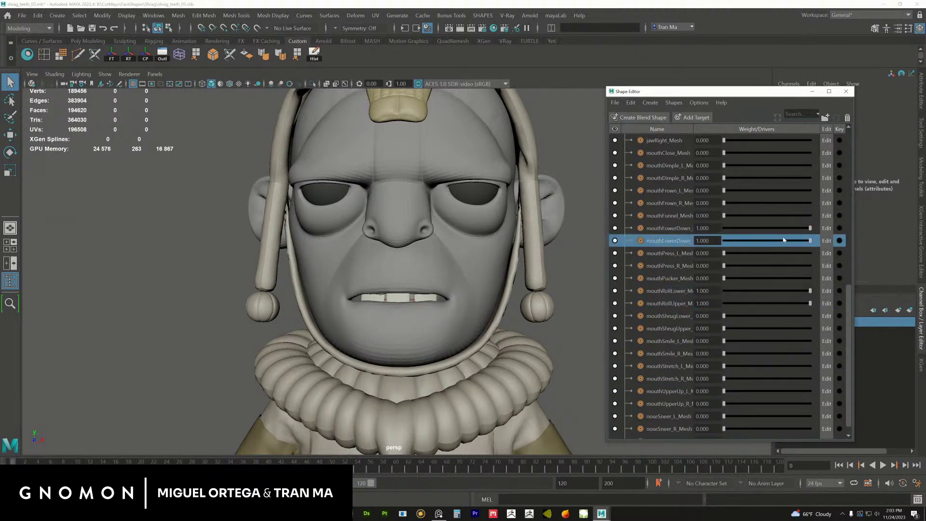
left_click(662, 231, "shift")
left_click_drag(809, 229, 441, 303)
right_click_drag(542, 316, 626, 308, "alt")
- Scrub mouthRollLower and mouthRollUpper together in profile, leaving both weights at 1.000
left_click(680, 293)
left_click(686, 303, "shift")
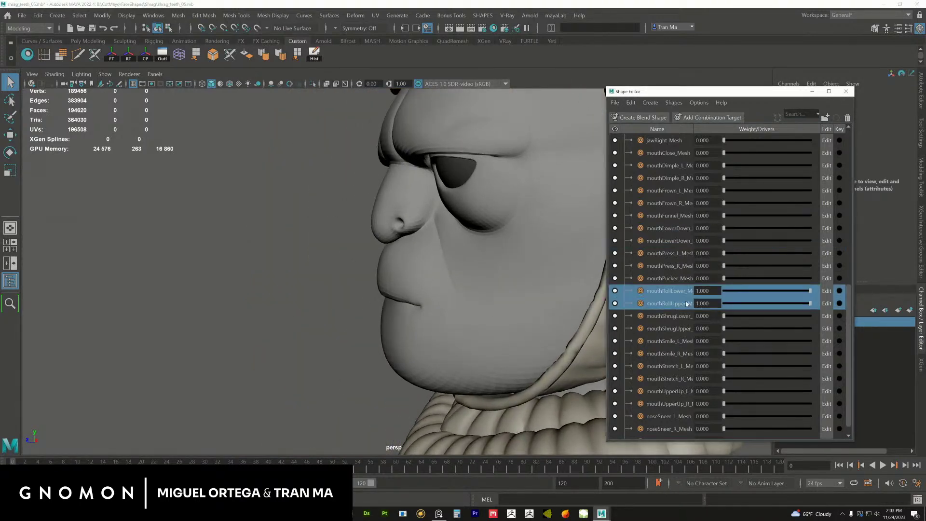
left_click_drag(811, 291, 704, 299)
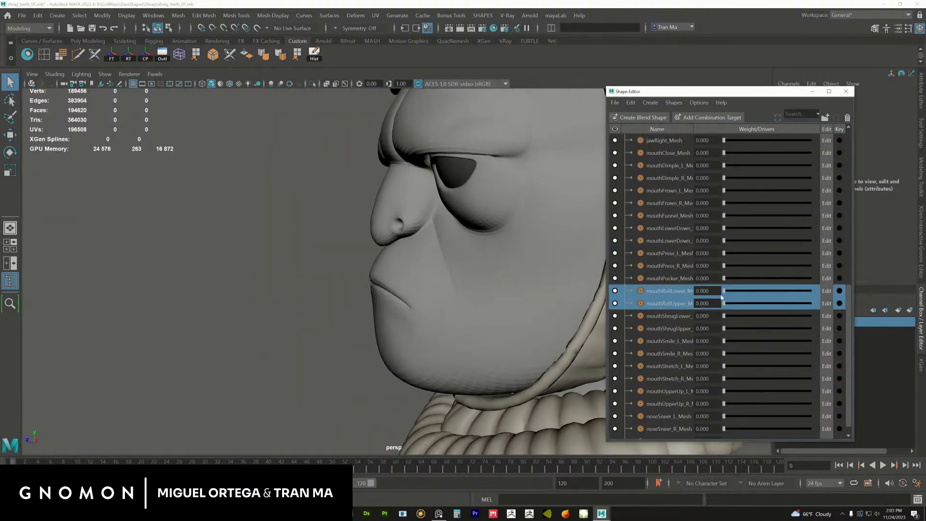
- Set both mouthLowerDown weights to 1.000 with the lips rolled and check the mouth from the front
left_click(669, 190)
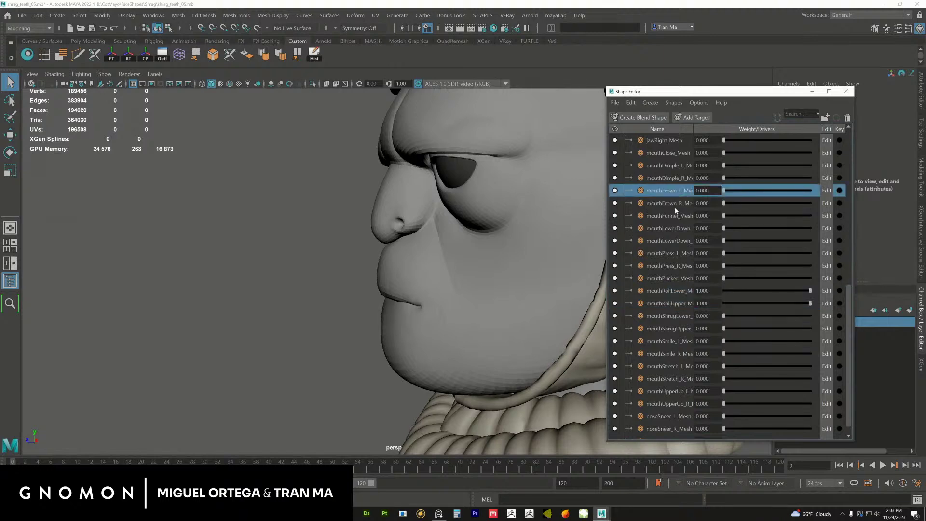
left_click(674, 203, "shift")
left_click(673, 228)
left_click(713, 241, "shift")
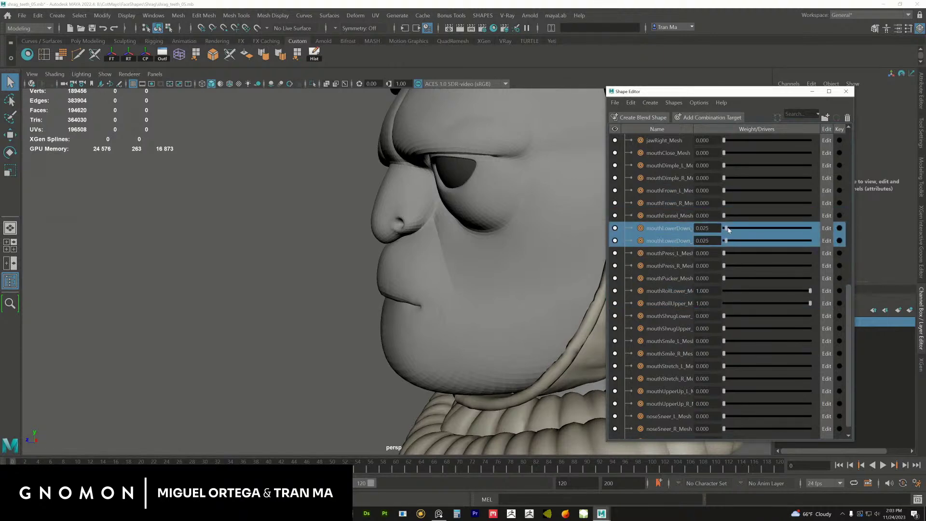
left_click_drag(453, 305, 555, 316, "alt")
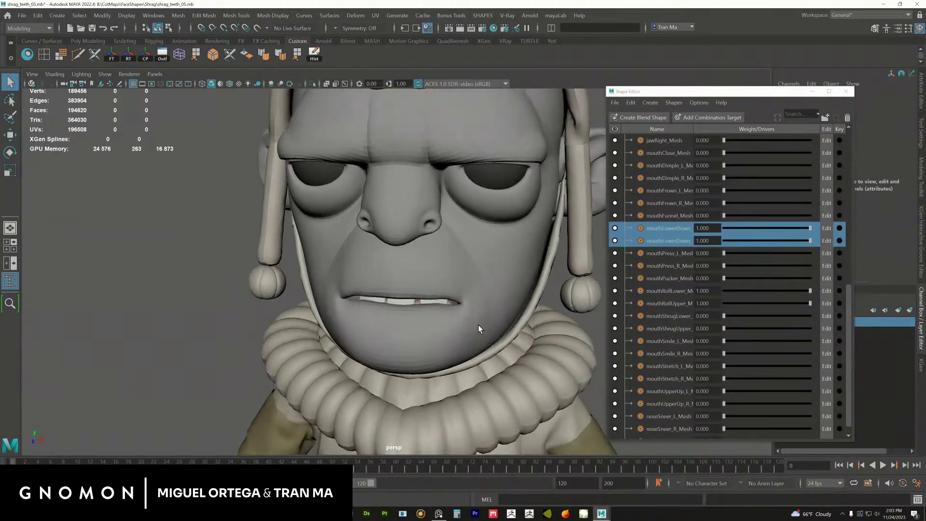
- Scrub the lip roll and mouthSmile pairs on a close-up of the mouth, leaving the rolls at 1.000 and the smiles at 0.000
right_click_drag(487, 320, 572, 400, "alt")
left_click_drag(572, 400, 547, 357, "alt")
left_click_drag(674, 289, 777, 301)
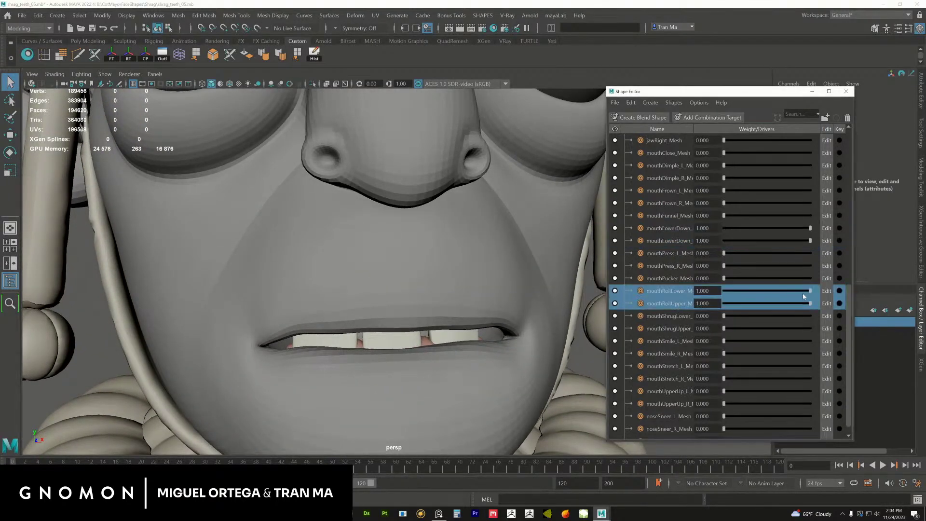
left_click(690, 268)
left_click(671, 368)
left_click(669, 343)
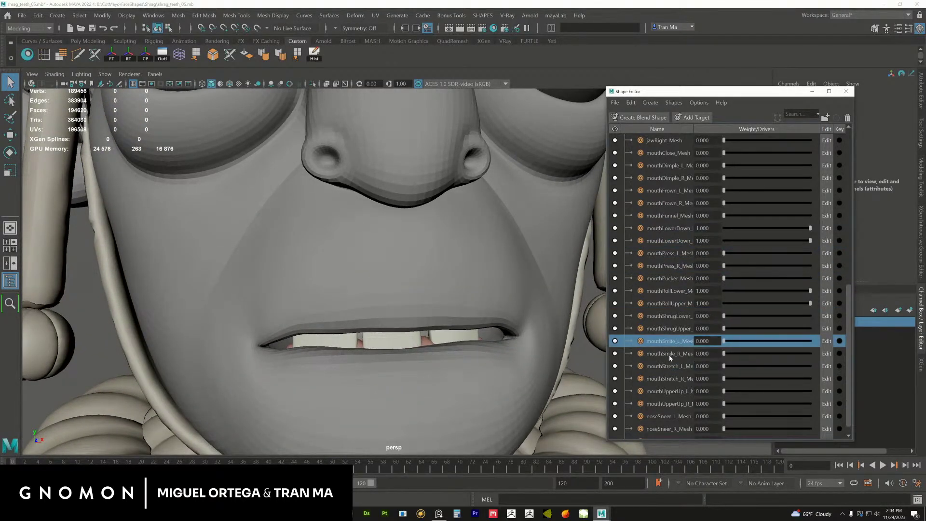
left_click(670, 355, "shift")
left_click_drag(724, 343, 699, 343)
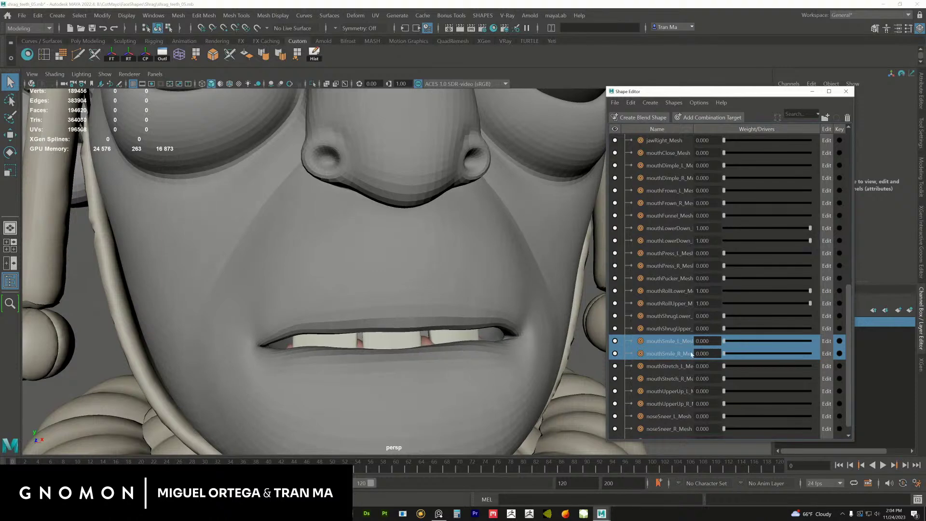
- Set both mouthUpperUp weights to 1.000 over the rolled, lowered lips and check the teeth on the whole face
left_click(667, 394)
left_click(671, 406, "shift")
left_click_drag(726, 392, 810, 392)
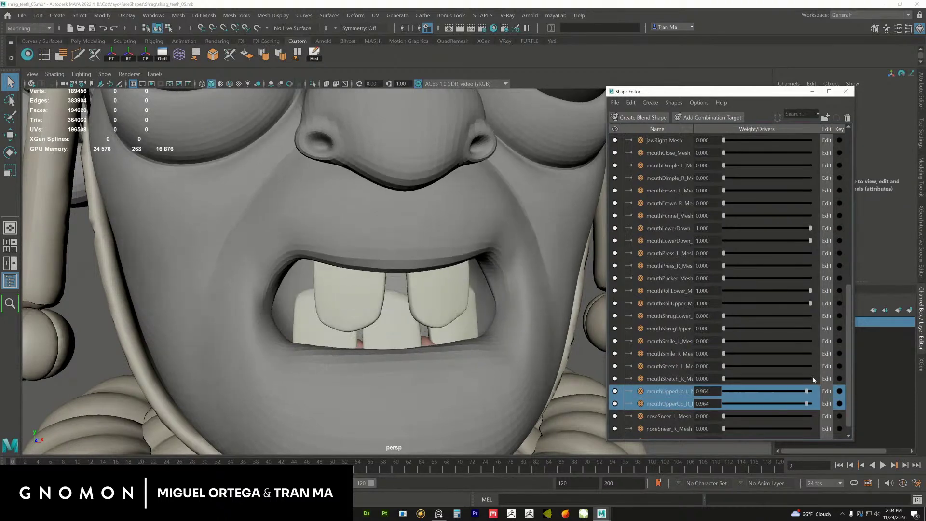
left_click_drag(434, 314, 409, 332, "alt")
scroll(414, 342, "down", 5)
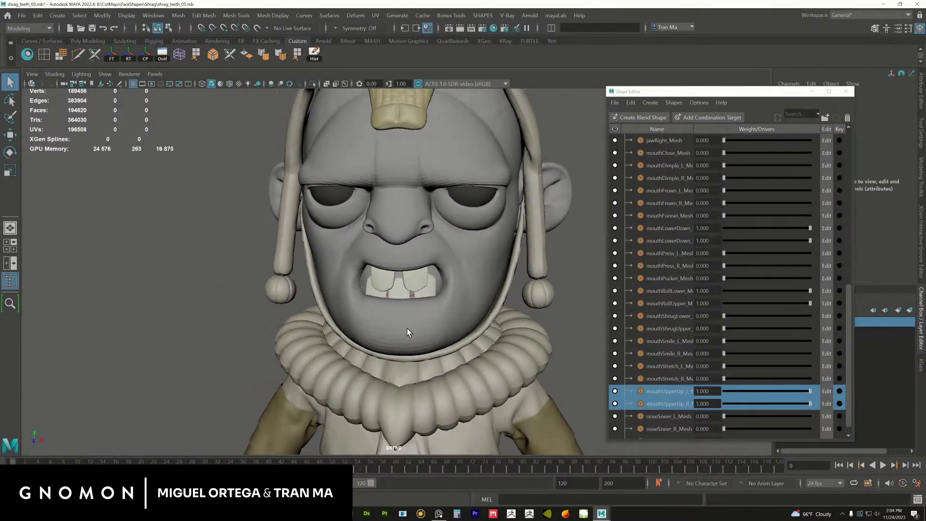
- Return both mouthUpperUp weights and the mouthRollLower and mouthRollUpper weights to 0.000
left_click_drag(809, 392, 695, 397)
left_click(667, 291)
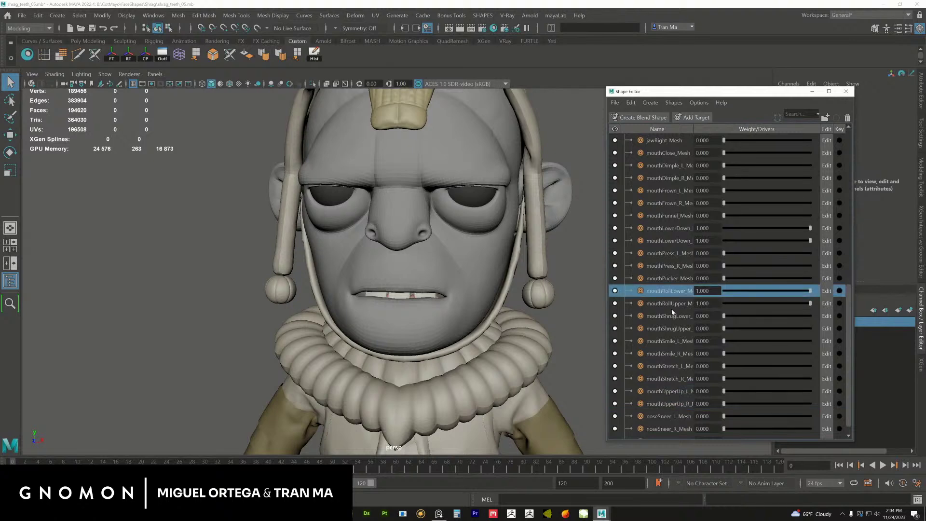
left_click(667, 303, "shift")
left_click_drag(810, 290, 694, 296)
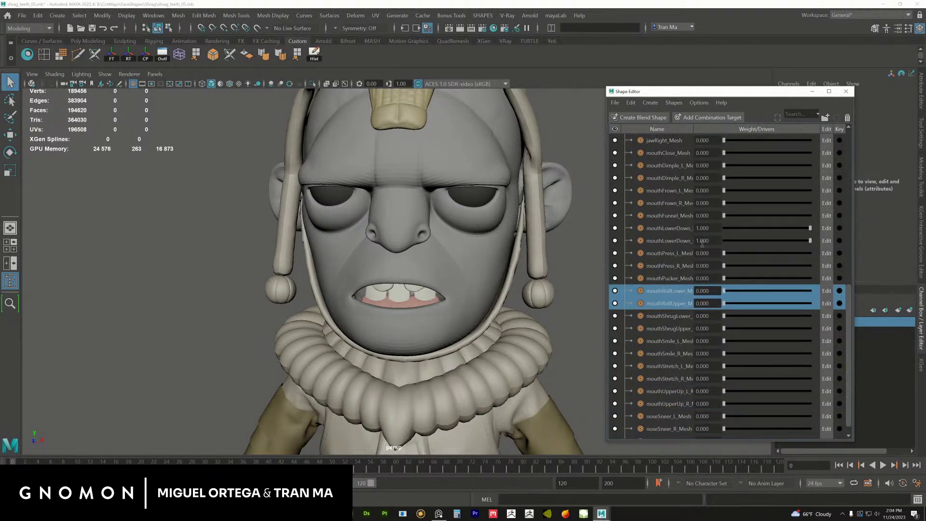
- Scrub both mouthLowerDown weights together on the whole face, leaving them at 1.000
left_click(685, 240)
left_click(682, 230, "shift")
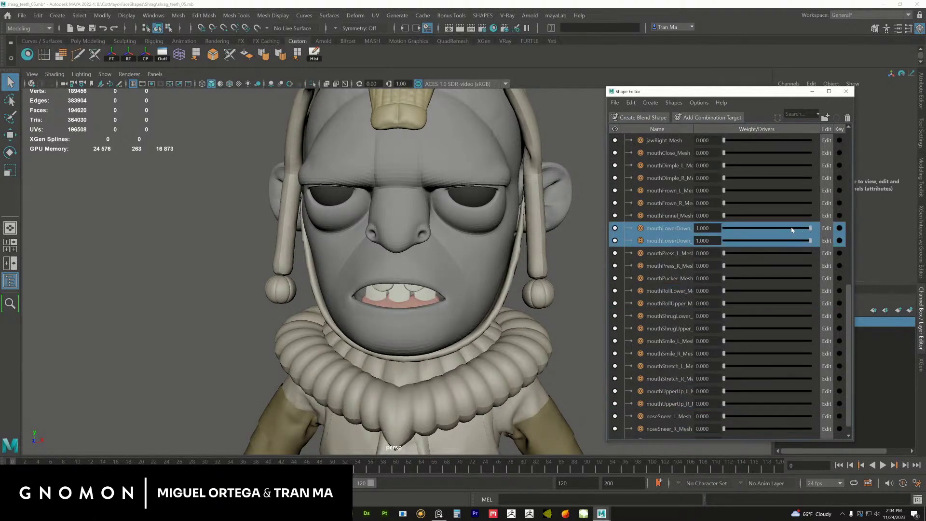
left_click(787, 231)
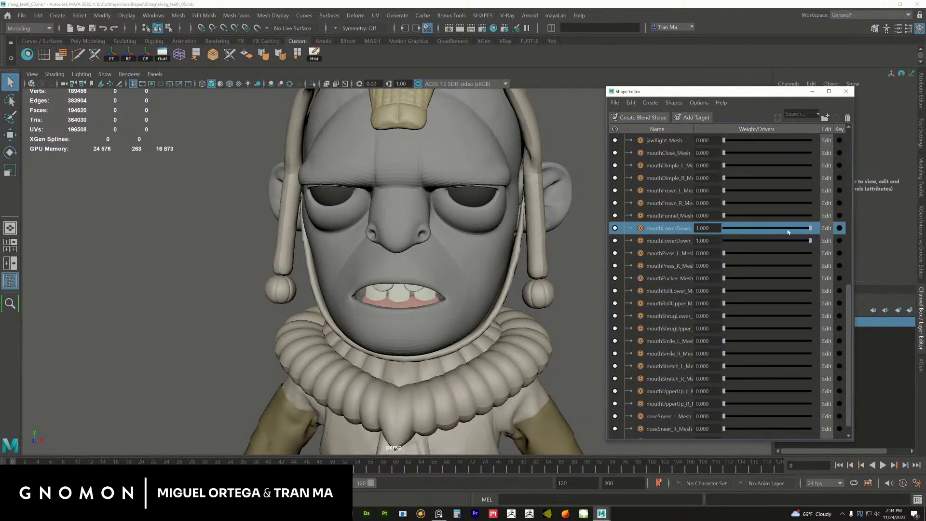
left_click(670, 242, "shift")
left_click(774, 231)
left_click(698, 240, "shift")
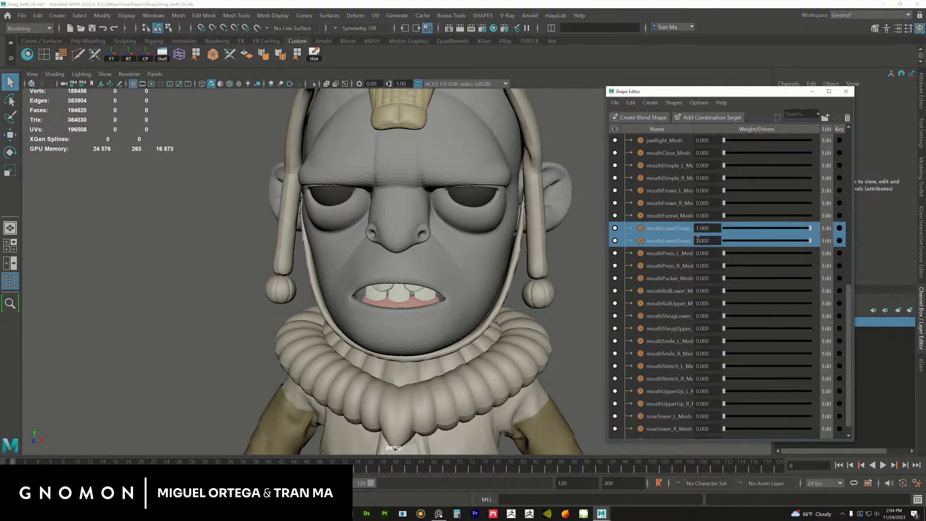
left_click(739, 242)
left_click(724, 231, "shift")
left_click_drag(811, 243, 841, 239)
- Scrub the mouthLowerDown pair, examine the mouth more closely, and return both weights to 0.000
left_click(668, 379)
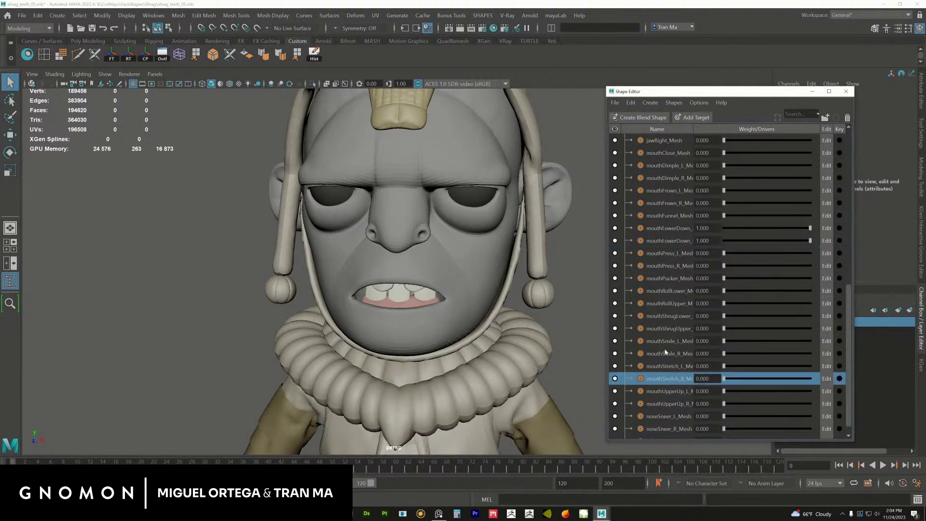
left_click(667, 354)
left_click(664, 346, "shift")
left_click(816, 228)
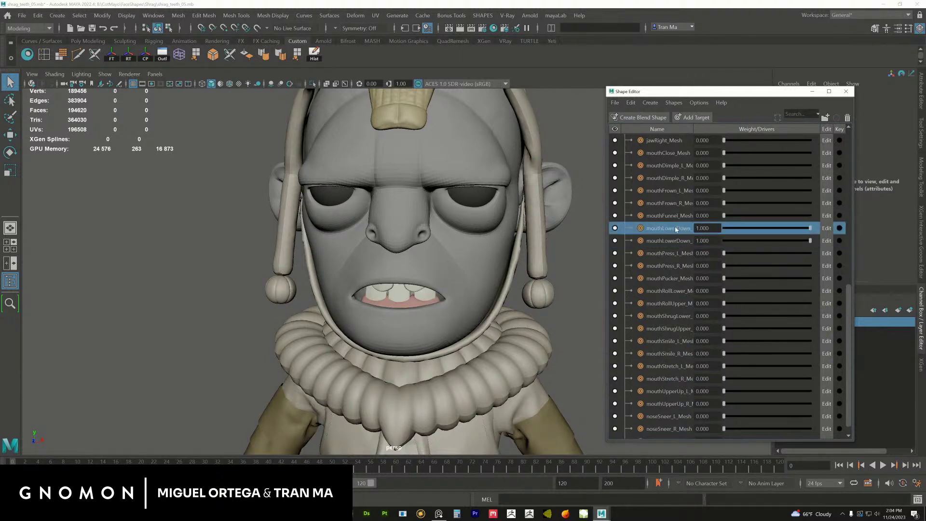
left_click(816, 240, "shift")
mouse_move(810, 231)
left_mouse_down()
mouse_move(776, 232)
mouse_move(812, 232)
left_mouse_up()
right_click_drag(393, 308, 437, 323, "alt")
mouse_move(436, 323)
left_mouse_down("alt")
mouse_move(398, 330)
mouse_move(444, 304)
mouse_move(435, 321)
mouse_move(424, 314)
mouse_move(448, 306)
mouse_move(420, 320)
mouse_move(439, 337)
mouse_move(431, 322)
left_mouse_up("alt")
left_click_drag(810, 228, 677, 234)
scroll(844, 277, "up", 4)
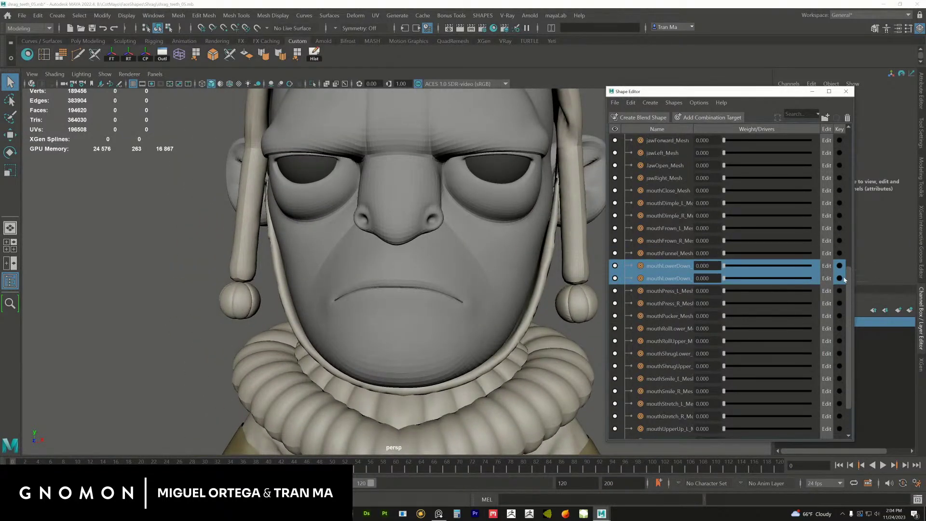
left_click(661, 316)
left_click(655, 340)
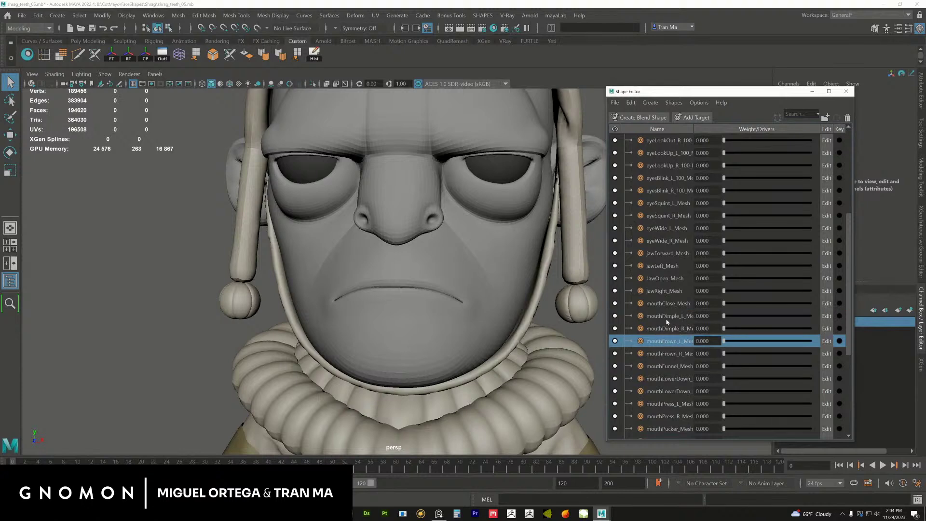
left_click(669, 318, "shift")
left_click(673, 329)
left_click(674, 317)
left_click(670, 328, "shift")
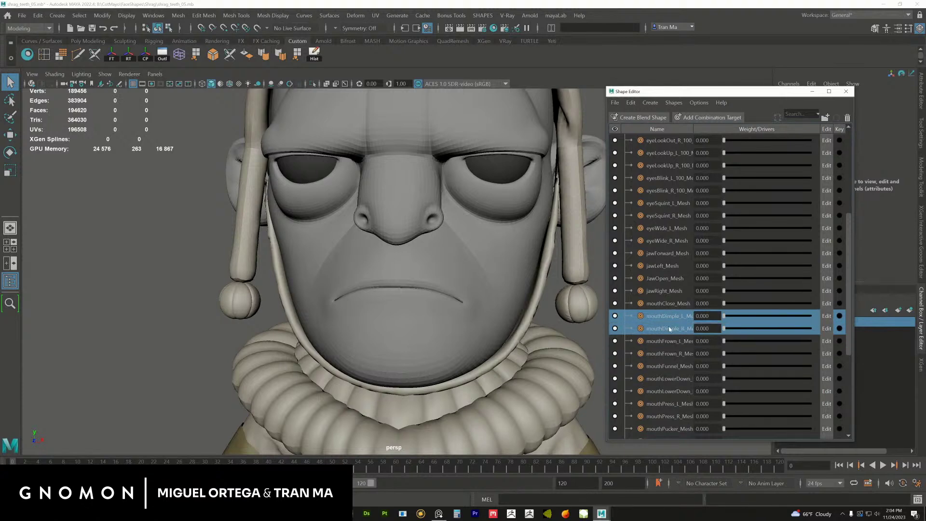
left_click_drag(849, 261, 856, 359)
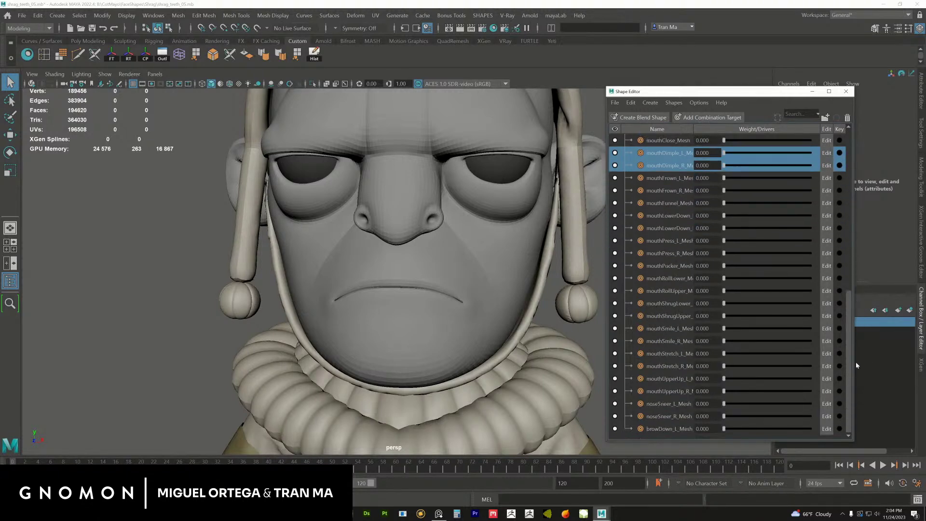
- Set the mouthSmile_L and mouthSmile_R weights to 0.989
left_click(666, 366)
left_click(665, 332)
left_click(670, 341, "shift")
left_click_drag(723, 328, 809, 325)
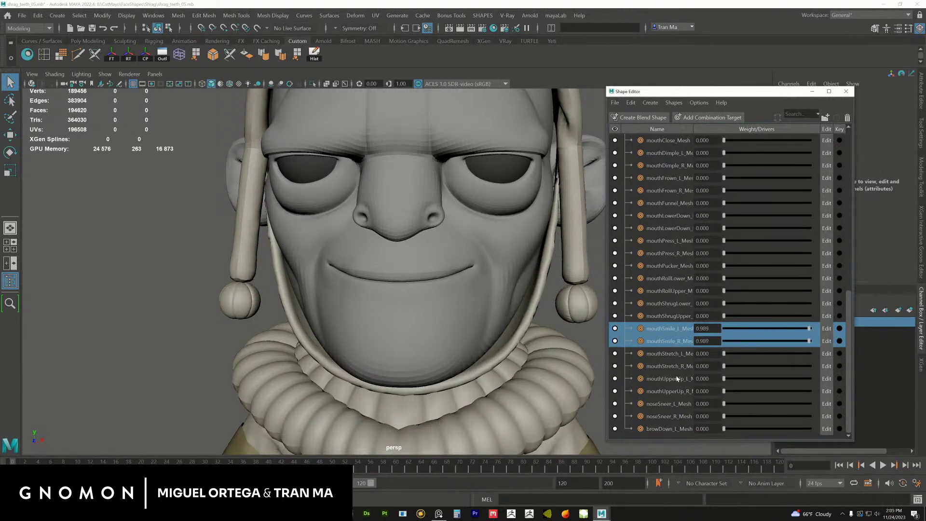
- Scrub the mouthUpperUp pair over the smile and back to 0.000, and reset both mouthSmile weights to 0.000
left_click(671, 380)
left_click(669, 392)
left_click(687, 379, "shift")
mouse_move(724, 379)
left_mouse_down()
mouse_move(791, 374)
mouse_move(723, 376)
left_mouse_up()
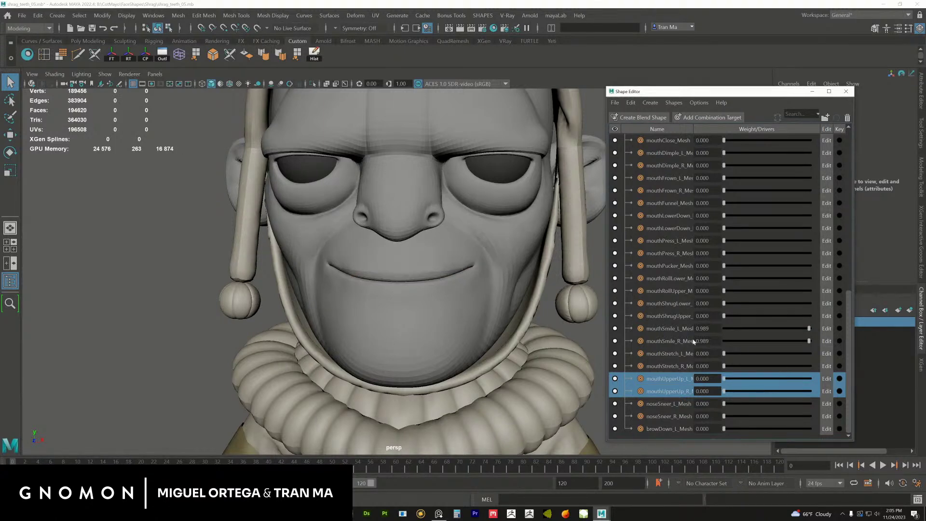
left_click(669, 341)
left_click(669, 329, "shift")
left_click_drag(808, 329, 698, 338)
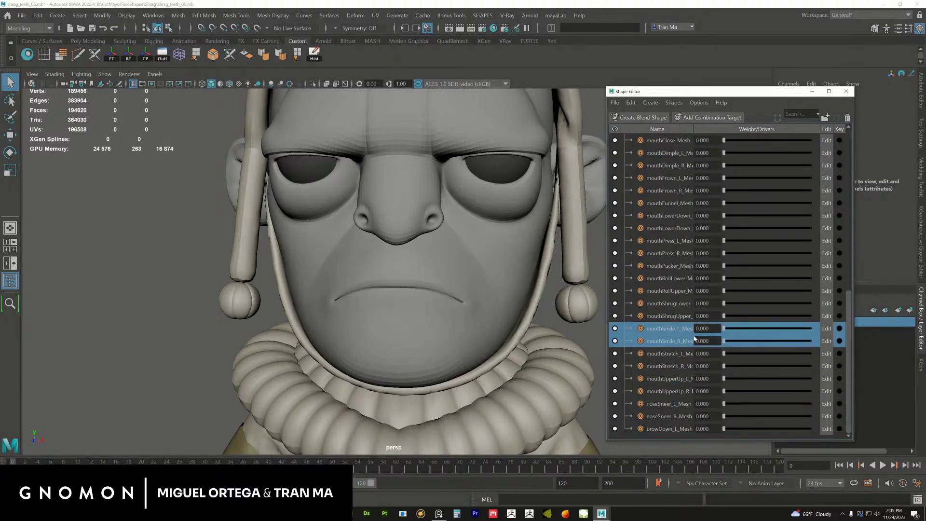
- Open the scene Mayo_teeth_01.mb from the FaceShapes\Mayo folder
left_click(23, 15)
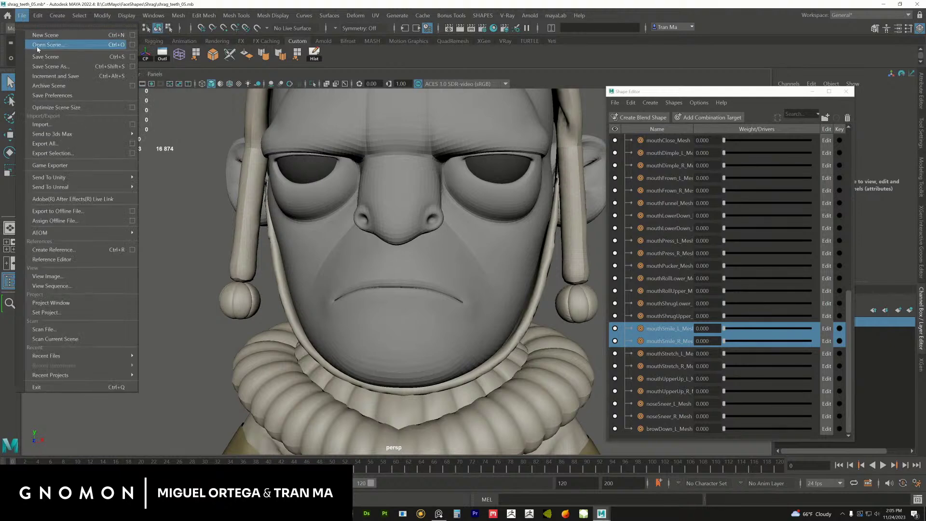
left_click(40, 45)
left_click(787, 57)
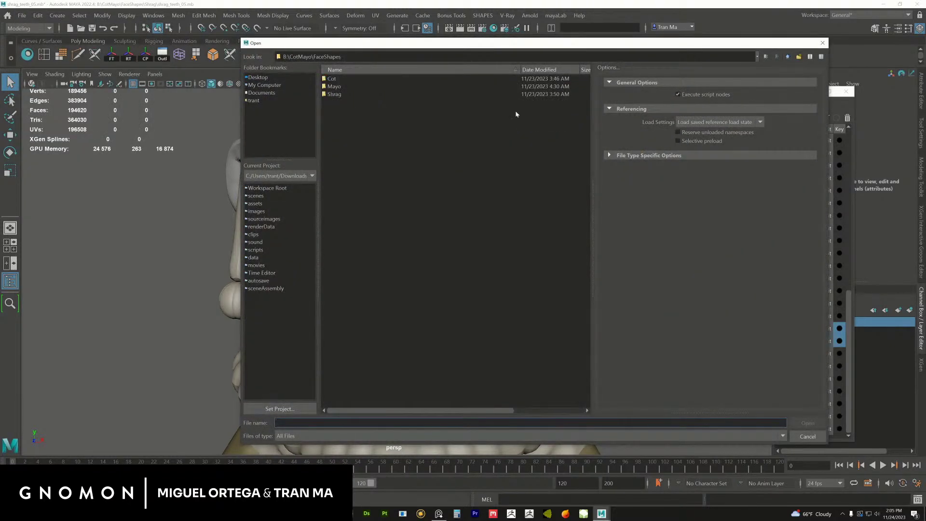
double_click(334, 86)
left_click(345, 87)
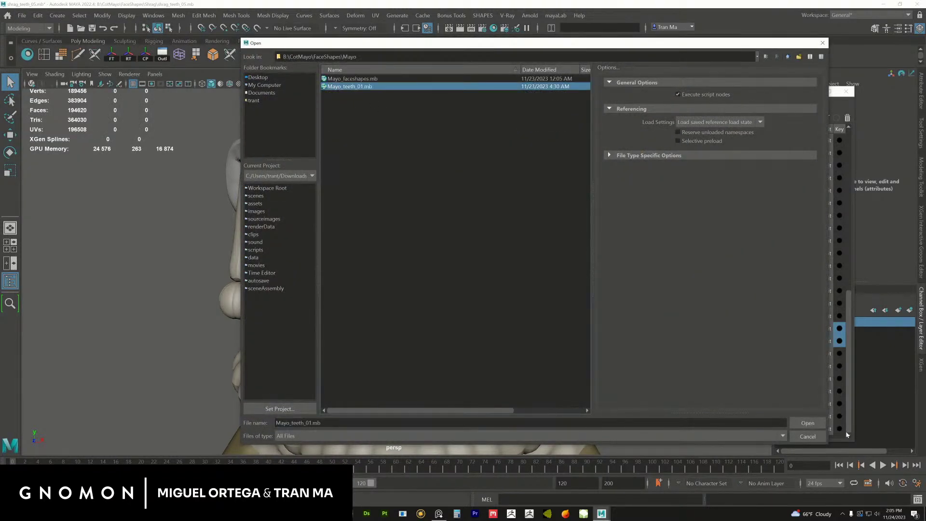
left_click(807, 423)
left_click(460, 264)
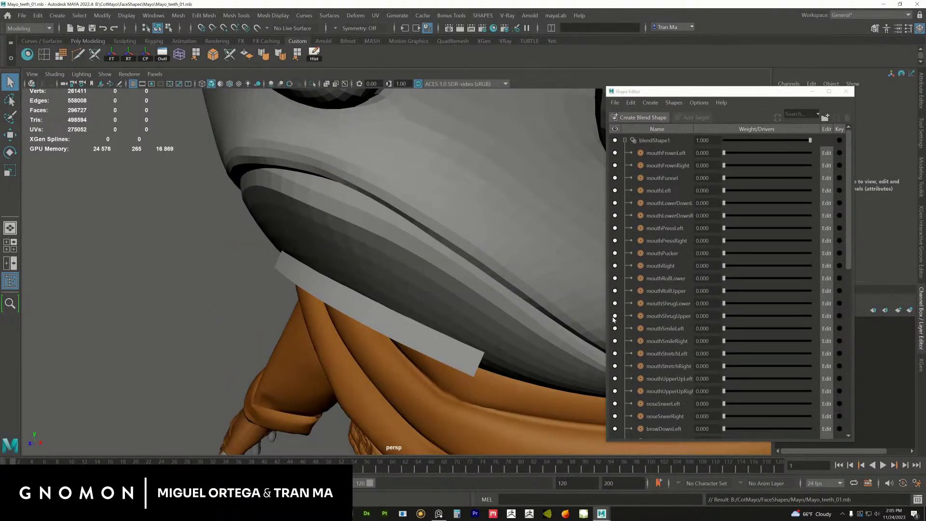
- Select the flat strip plane in front of the mouth and hide it on a new display layer
scroll(412, 319, "down", 6)
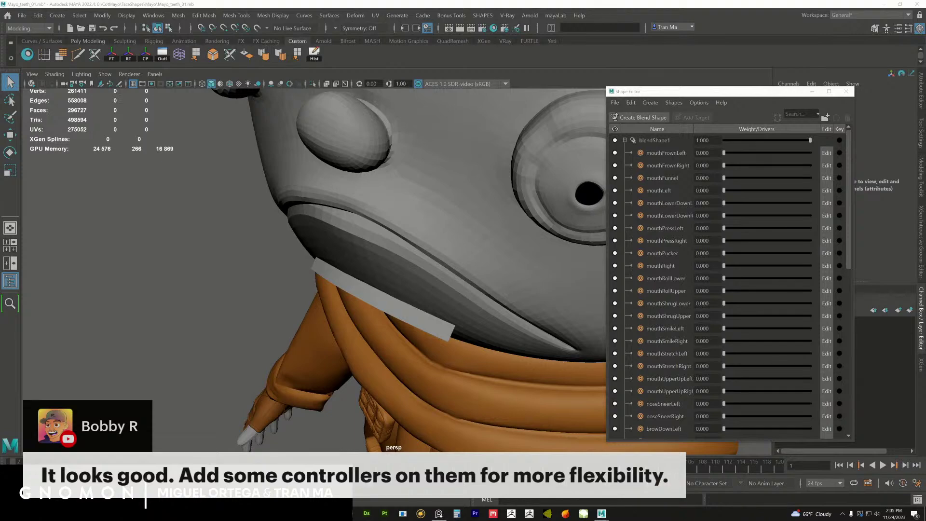
right_click_drag(405, 350, 376, 309, "alt")
left_click_drag(376, 309, 387, 265, "alt")
left_click_drag(387, 265, 374, 287)
right_click_drag(373, 286, 402, 294, "alt")
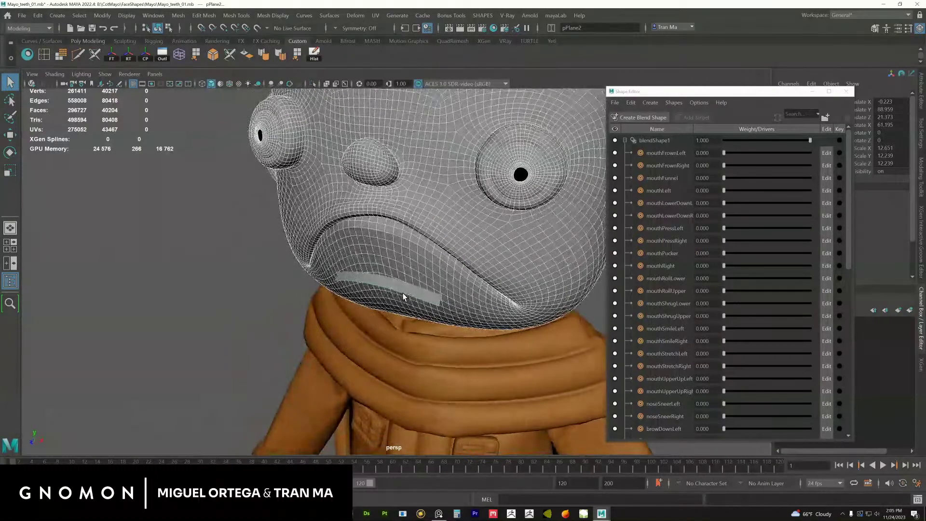
left_click(402, 297)
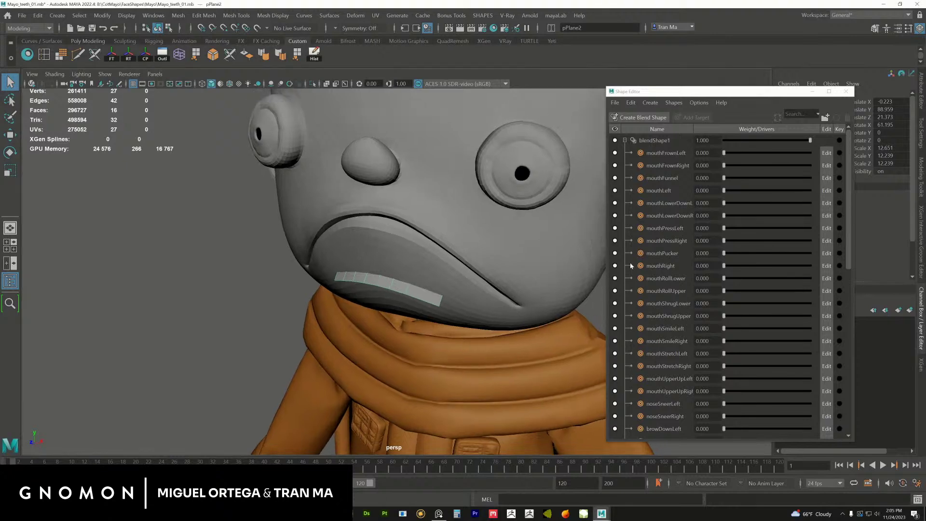
left_click_drag(752, 91, 774, 108)
left_click(908, 312)
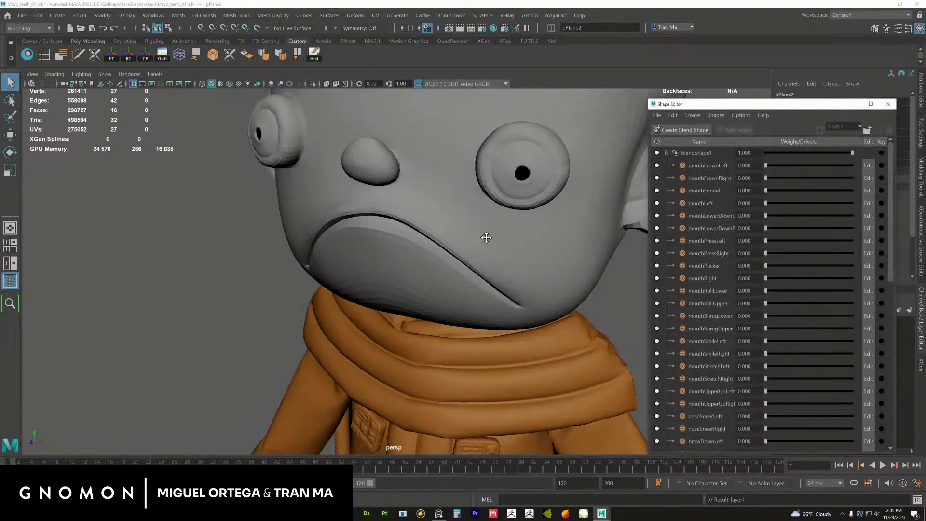
- Scrub both mouthLowerDown weights up, view the open mouth from the front, and return them to 0.000
left_click_drag(472, 238, 475, 245, "alt")
left_click(890, 250)
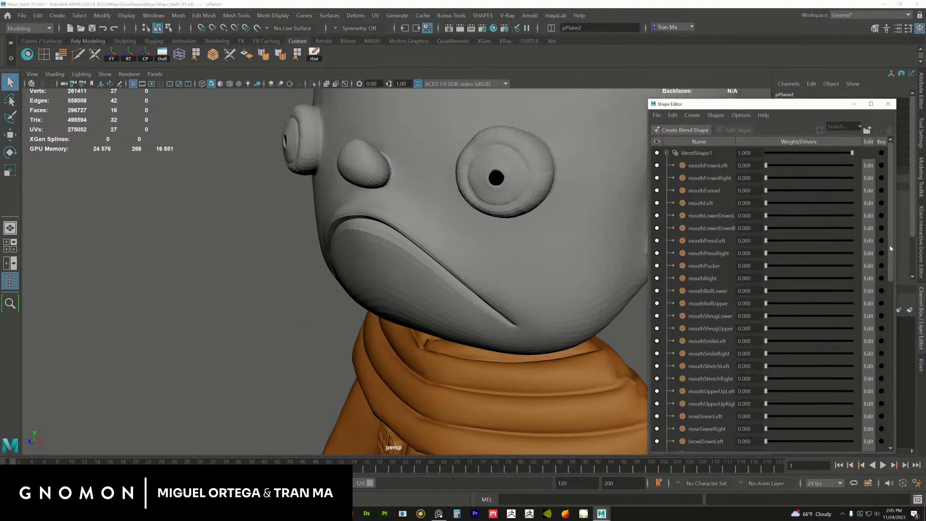
left_click_drag(712, 167, 708, 181)
left_click(705, 195)
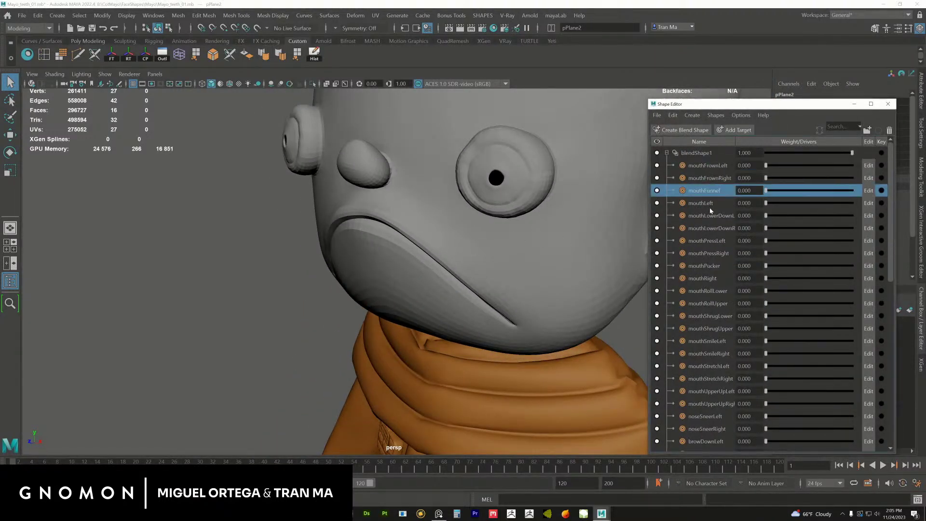
left_click_drag(709, 216, 711, 228)
left_click_drag(767, 218, 834, 218)
left_click_drag(462, 311, 563, 283, "alt")
left_click_drag(833, 216, 728, 211)
- Raise the jawOpen weight to check the teeth in the open mouth, and bring it back to 0.000
left_click_drag(892, 230, 909, 415)
left_click_drag(766, 391, 851, 391)
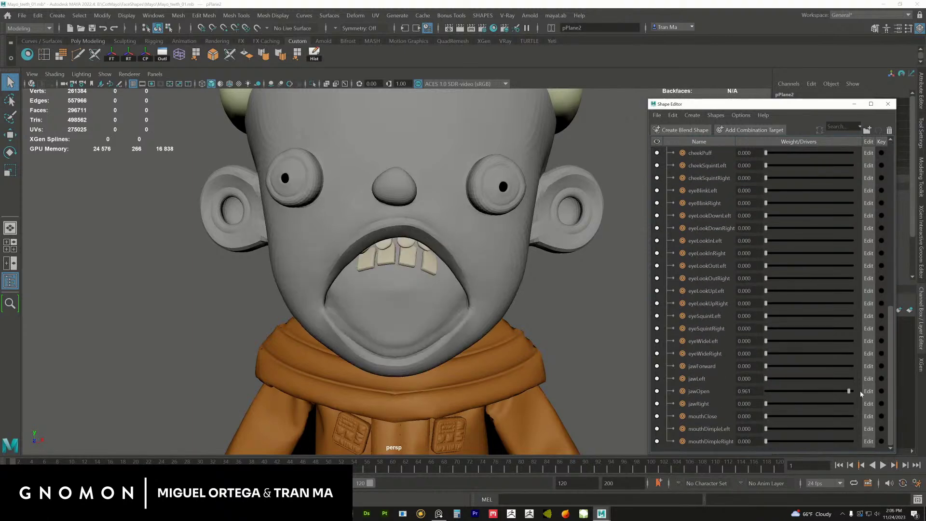
left_click_drag(338, 376, 380, 379, "alt")
left_click_drag(851, 391, 710, 391)
- Set both mouthLowerDown weights to 1.000 and examine the teeth up close from a three-quarter angle
left_click_drag(890, 325, 889, 164)
left_click_drag(768, 204, 892, 203)
left_click_drag(435, 321, 414, 267, "alt")
scroll(476, 333, "up", 3)
scroll(400, 266, "up", 3)
scroll(400, 267, "up", 2)
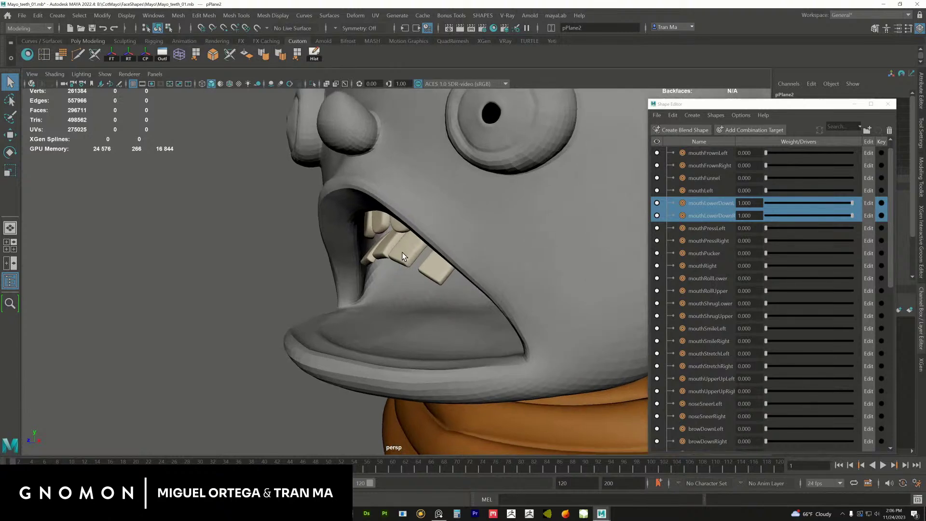
- Scrub the mouthLowerDown pair on the close-up of the teeth, leaving both weights at 1.000
left_click_drag(853, 205, 846, 205)
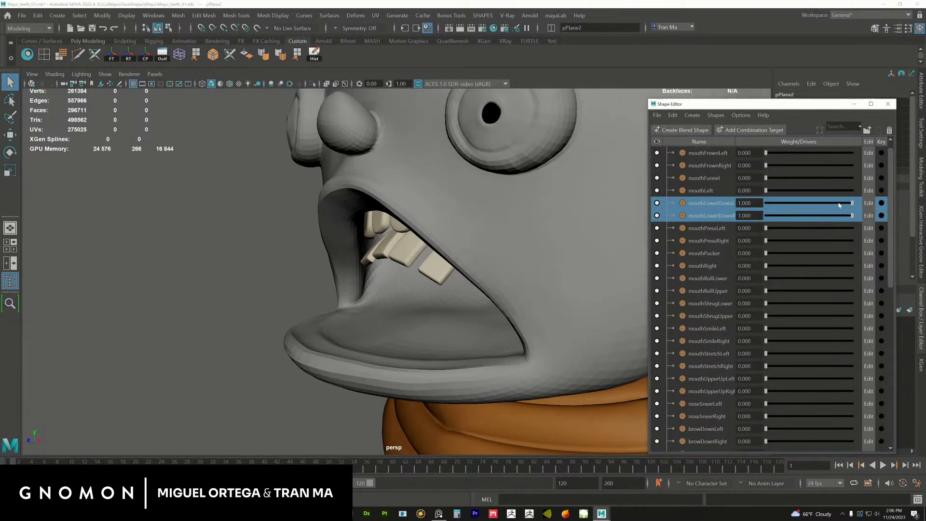
left_click(852, 206)
left_click(701, 218, "shift")
left_click_drag(854, 204, 874, 201)
left_click_drag(505, 292, 477, 303, "alt")
mouse_move(852, 206)
left_mouse_down()
mouse_move(767, 205)
mouse_move(853, 206)
left_mouse_up()
left_click_drag(422, 282, 350, 330, "alt")
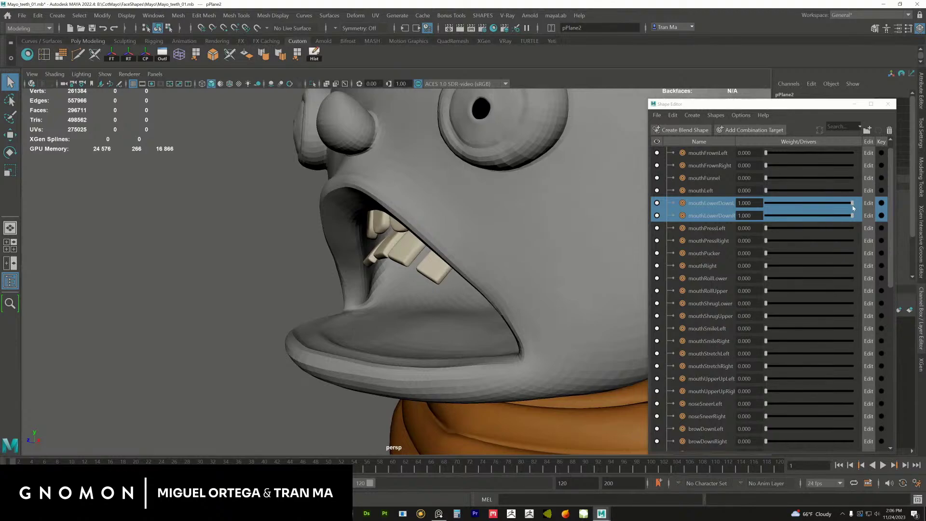
- Reset both mouthLowerDown weights to 0.000 and inspect the teeth inside the closed mouth in wireframe
left_click_drag(852, 204, 640, 207)
left_click_drag(425, 232, 433, 244, "alt")
key("4")
right_click_drag(433, 244, 456, 295, "alt")
left_click_drag(436, 289, 426, 287, "alt")
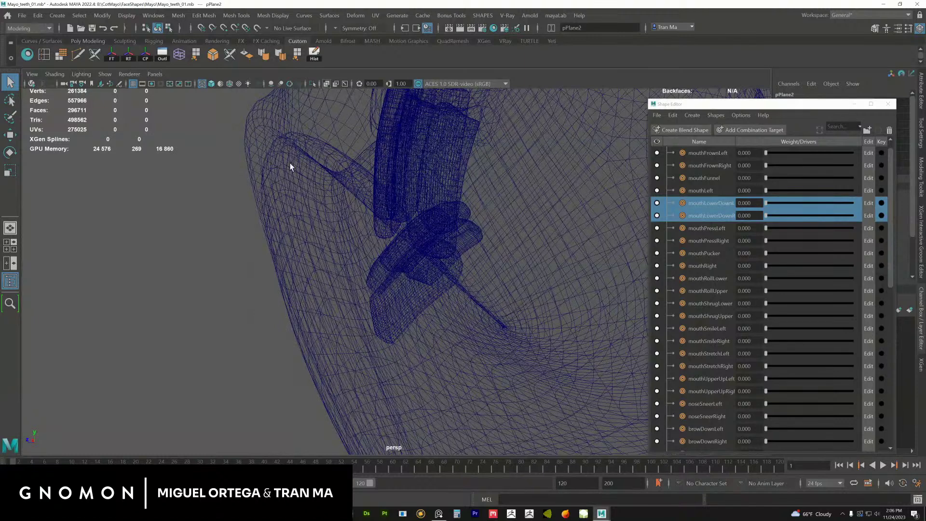
- Return to shaded display and select the tooth row polySurface9 in profile through the X-rayed head, ready to move
key("5")
mouse_move(308, 287)
left_mouse_down("alt")
mouse_move(295, 250)
mouse_move(463, 295)
mouse_move(416, 292)
mouse_move(440, 222)
mouse_move(361, 242)
mouse_move(444, 258)
left_mouse_up("alt")
left_click(417, 295)
left_click(436, 223)
right_click_drag(444, 258, 352, 233, "alt")
mouse_move(351, 233)
left_mouse_down("alt")
mouse_move(372, 229)
mouse_move(403, 270)
mouse_move(345, 248)
left_mouse_up("alt")
right_click_drag(344, 248, 270, 229, "alt")
left_click_drag(270, 230, 563, 247, "alt")
key("w")
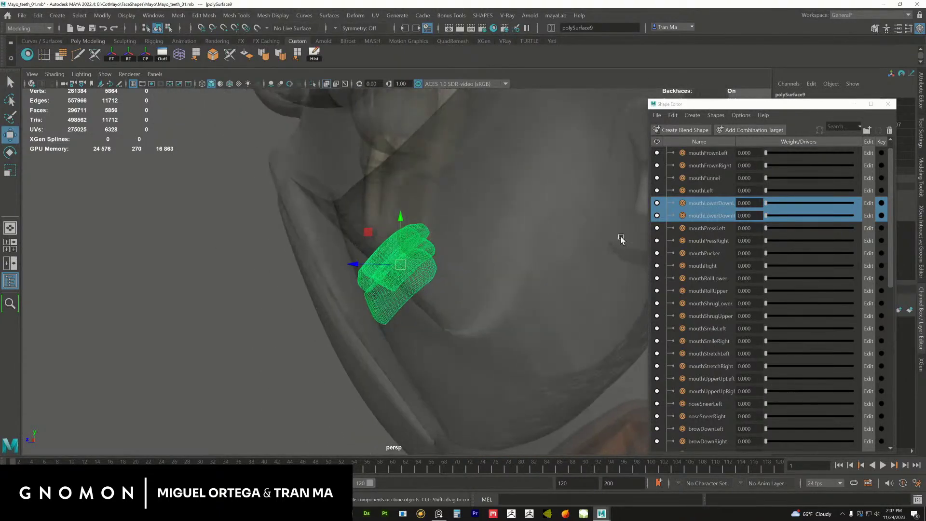
- Set both mouthLowerDown weights to 1.000, turn off X-ray display and view the mouth at three-quarter angle
right_click_drag(556, 305, 331, 251, "alt")
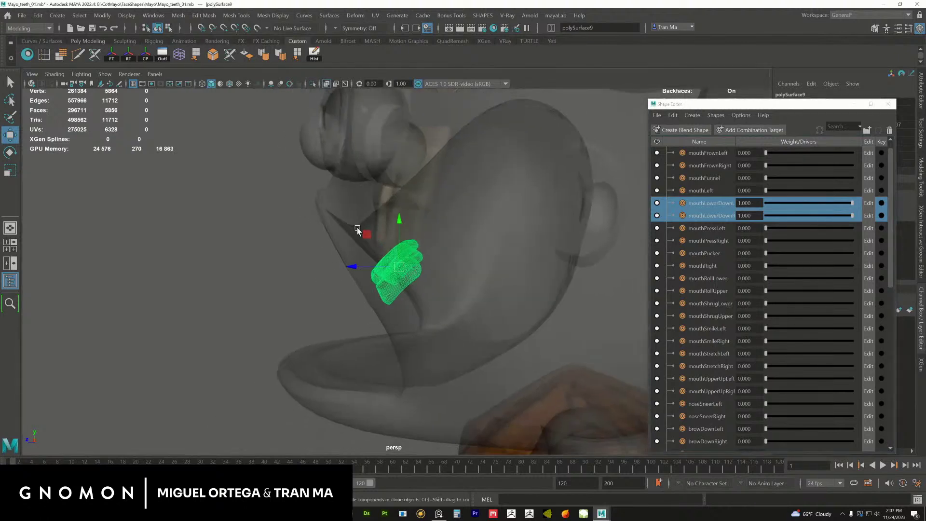
middle_click_drag(331, 252, 415, 198, "alt")
left_click(327, 85)
left_click_drag(427, 267, 506, 255, "alt")
- Duplicate the selected tooth row, then move and rotate the copy so its teeth stand upright behind the lower lip
key("ctrl+d")
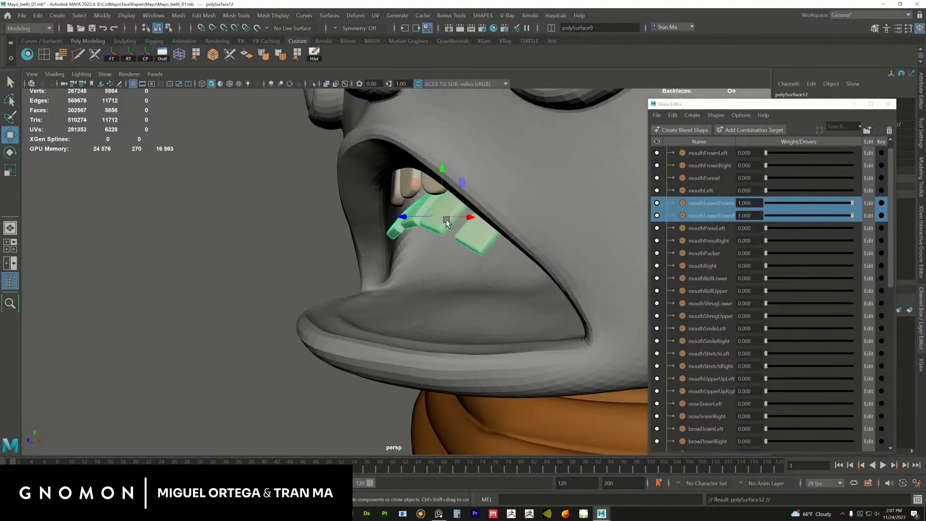
left_click_drag(444, 223, 388, 189)
key("e")
key("w")
- Isolate the original tooth row together with polySurface5 to inspect them, then show the whole head again
left_click(432, 222)
left_click(395, 201, "shift")
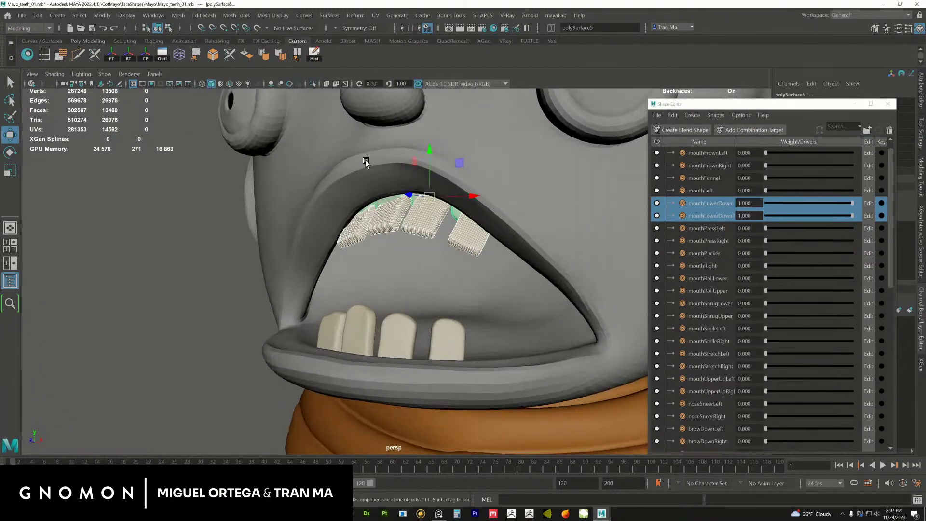
left_click(313, 84)
left_click_drag(390, 150, 424, 212, "alt")
left_click(332, 159)
key("ctrl+z")
key("ctrl+1")
- Compare the upper and lower tooth rows in the open mouth, selecting each row in turn from several angles
left_click(437, 232)
left_click_drag(456, 251, 438, 236, "alt")
key("e")
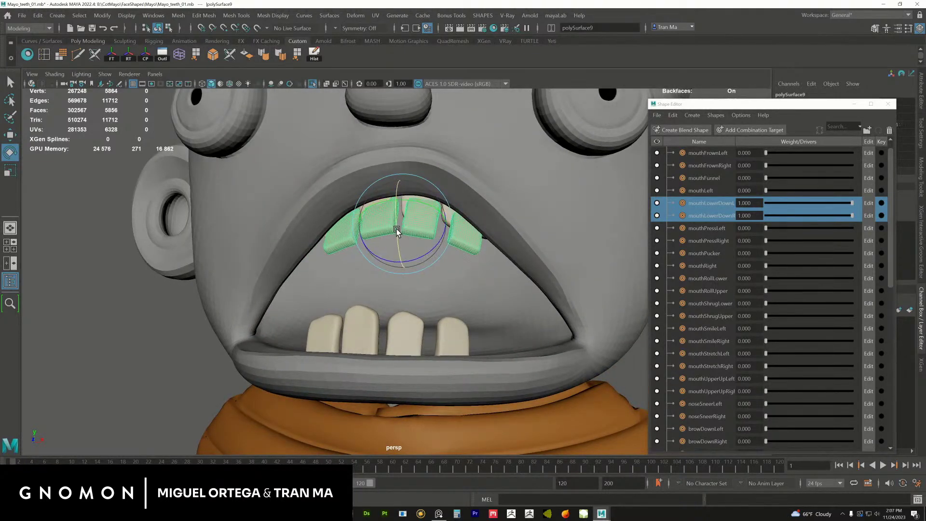
key("w")
left_click_drag(423, 242, 419, 250, "alt")
left_click(403, 328)
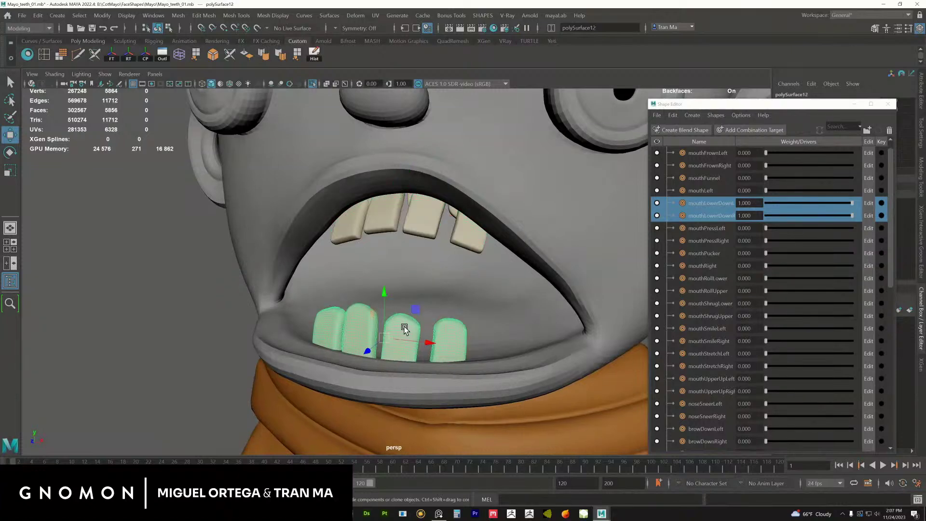
left_click(434, 227)
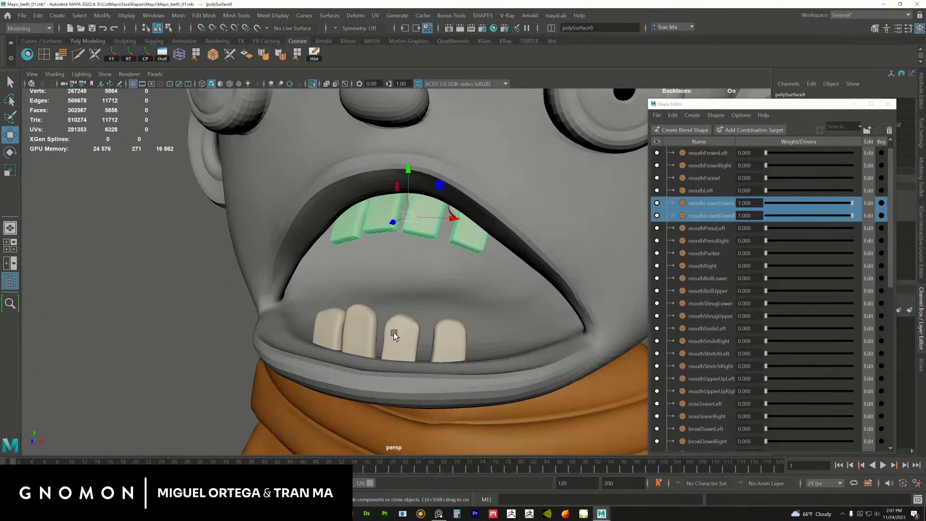
- Close the Shape Editor, put the lower tooth row in a new display layer and hide that layer
left_click(888, 104)
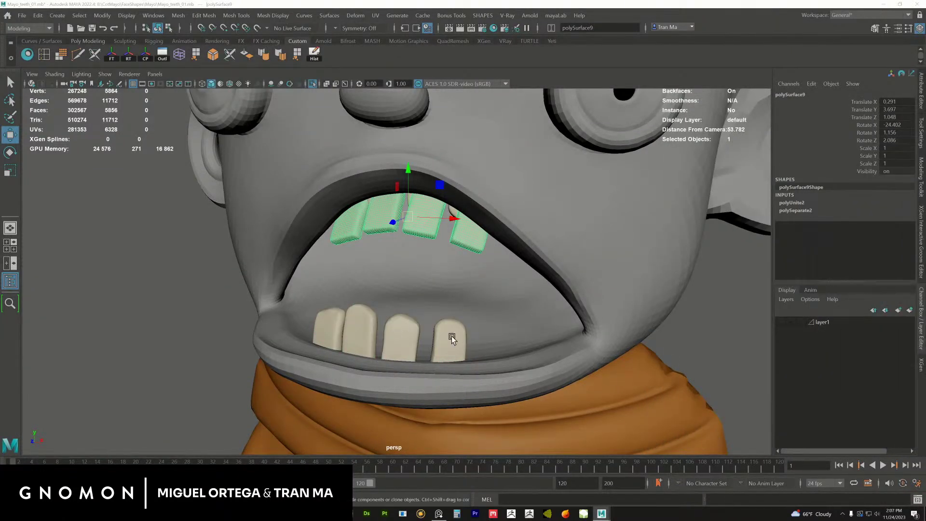
left_click(437, 331)
left_click(578, 341)
left_click(385, 347)
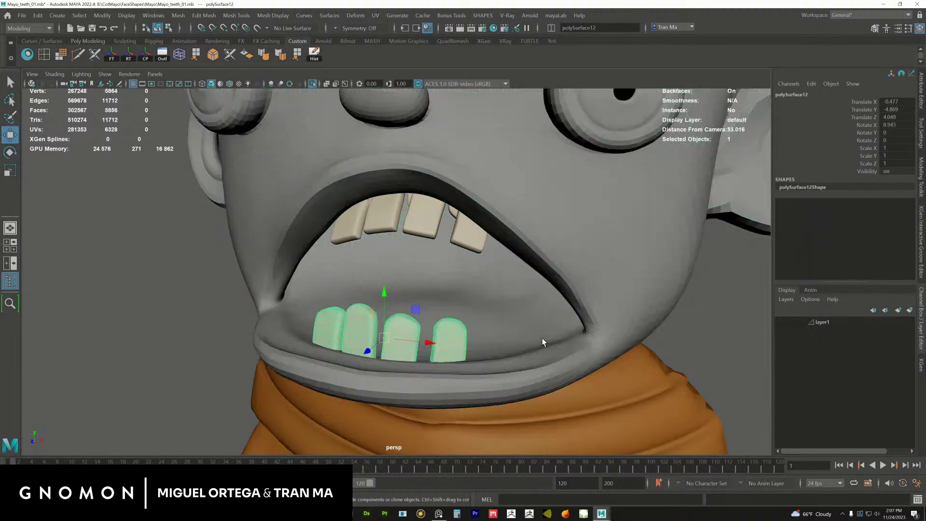
left_click(910, 310)
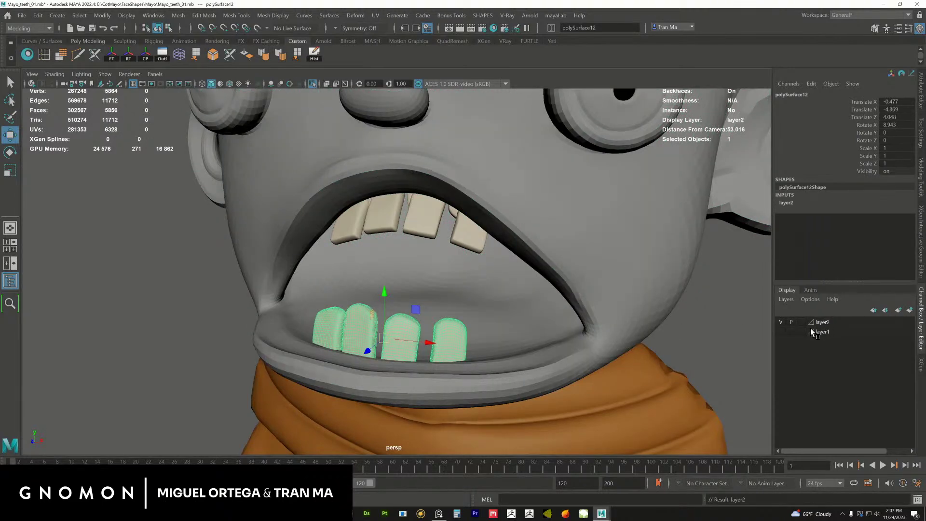
left_click(780, 323)
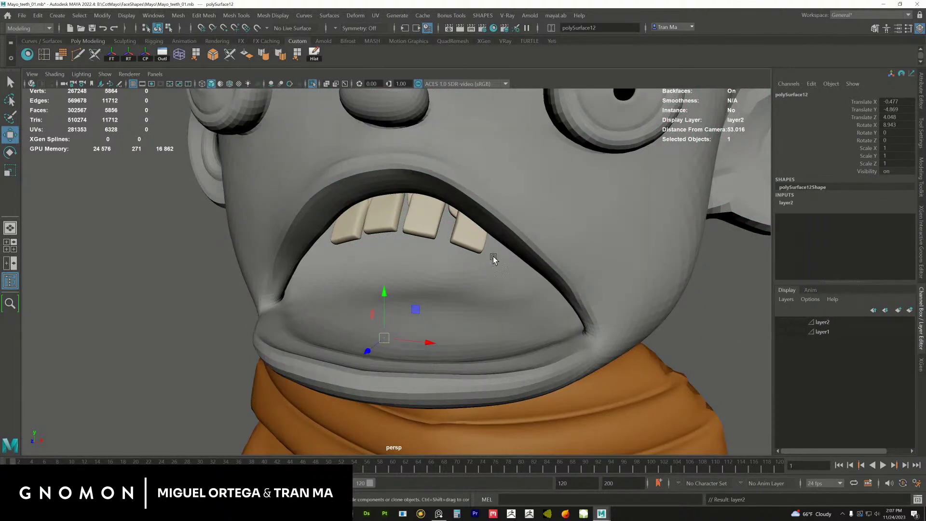
- Add the upper tooth row polySurface9 to the hidden layer2 and bring back the Shape Editor with the whole head in view
left_click(490, 242)
right_click(821, 323)
left_click(834, 345)
right_click_drag(583, 323, 468, 298, "alt")
left_click_drag(468, 298, 515, 358, "alt")
right_click_drag(516, 359, 512, 301, "alt")
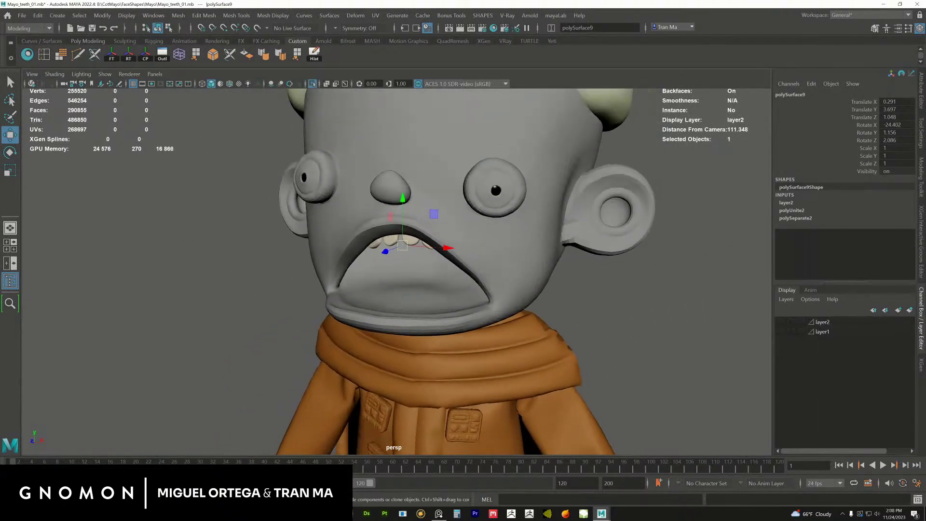
left_click_drag(924, 82, 707, 92)
left_click_drag(812, 187, 858, 193)
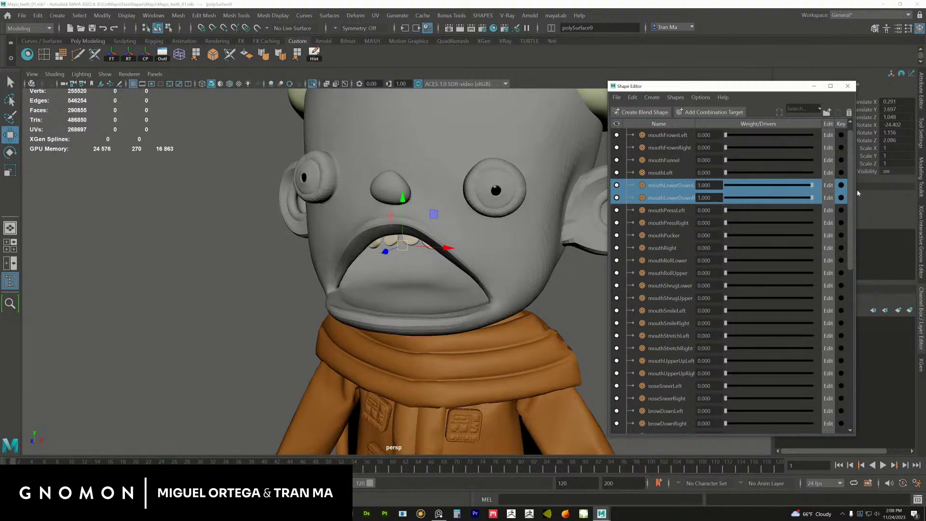
- Switch to the image reference board to examine the puppets' teeth and open mouths, then return to Maya
left_click(439, 514)
scroll(611, 361, "down", 12)
middle_click_drag(611, 361, 486, 307)
scroll(526, 354, "up", 9)
middle_click_drag(589, 169, 526, 343)
middle_click_drag(714, 170, 430, 388)
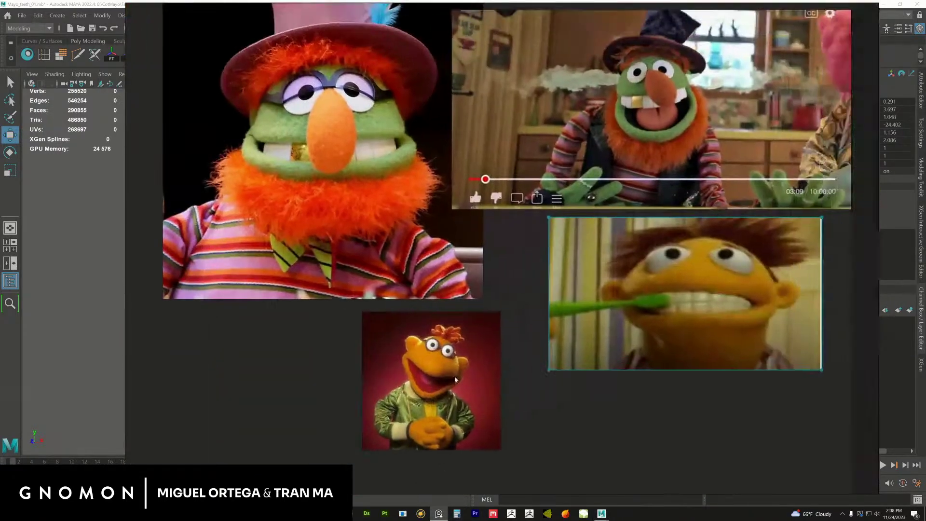
scroll(537, 349, "up", 6)
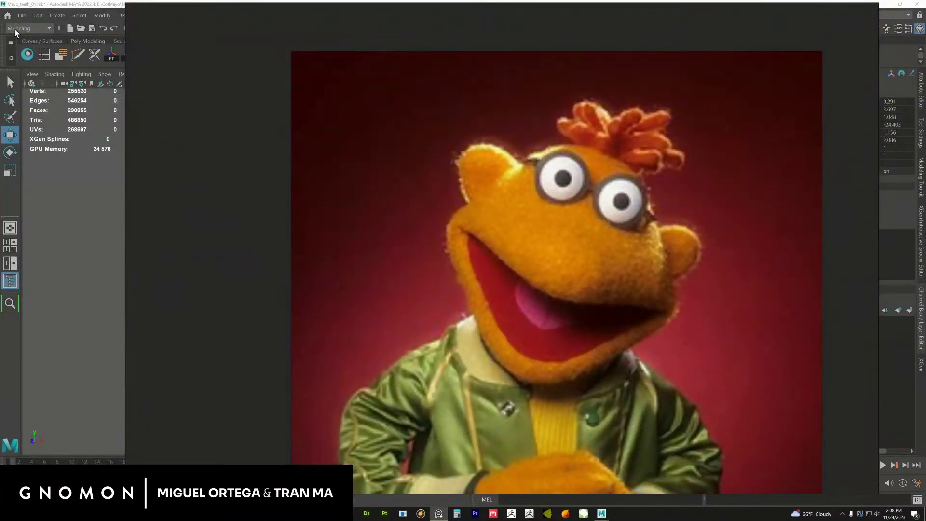
left_click(109, 5)
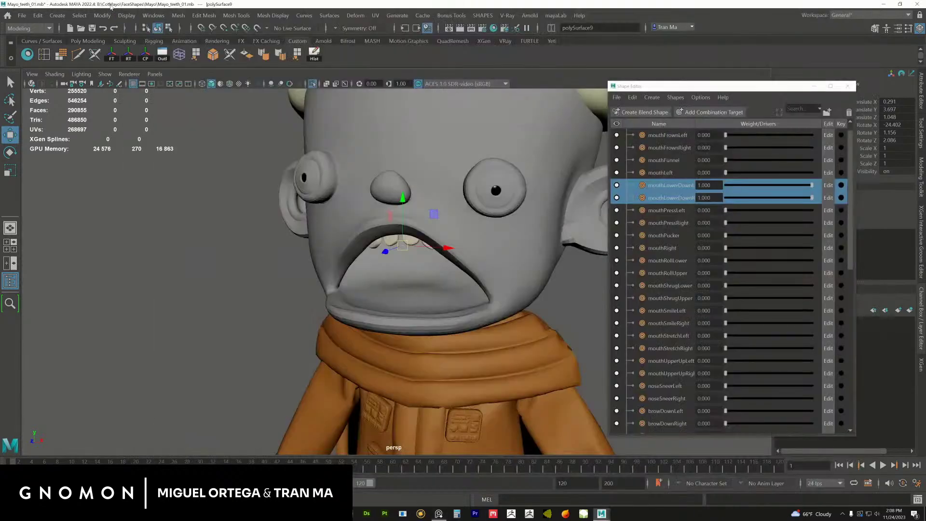
left_click_drag(380, 236, 396, 236, "alt")
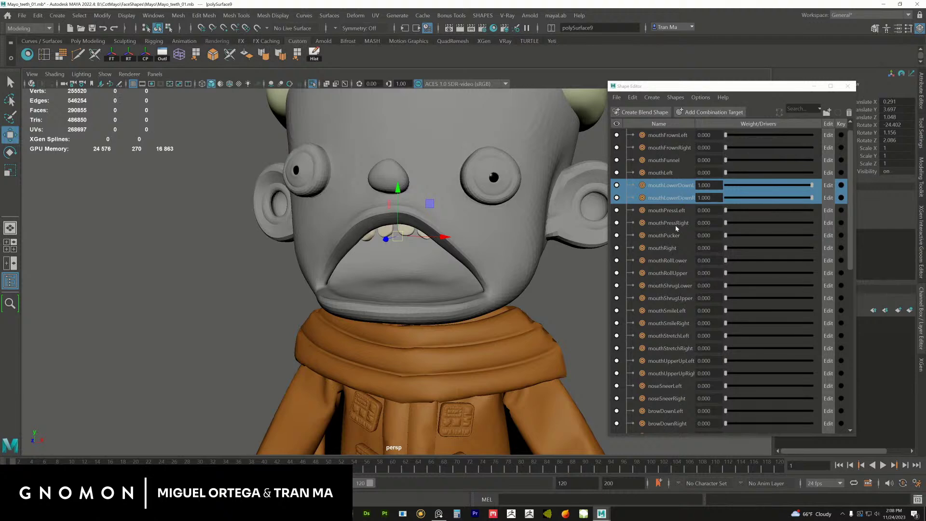
left_click(676, 260)
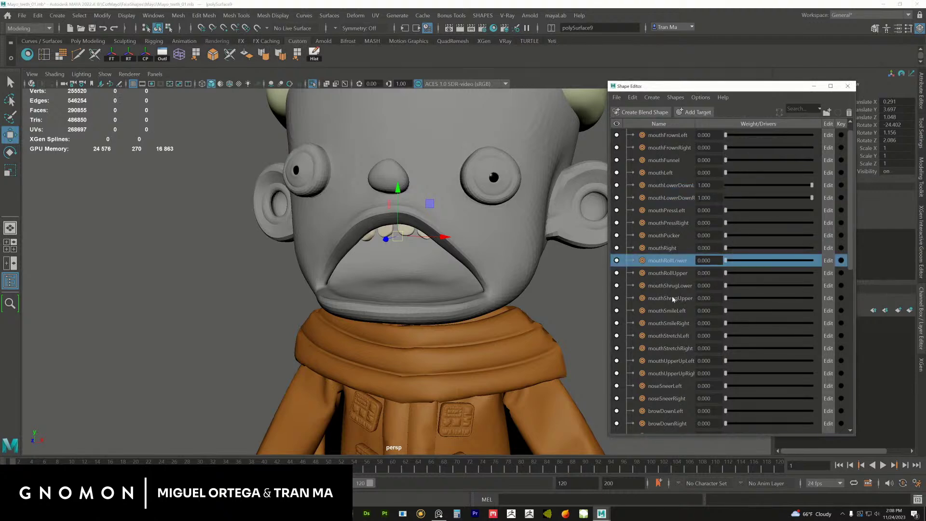
left_click(652, 311)
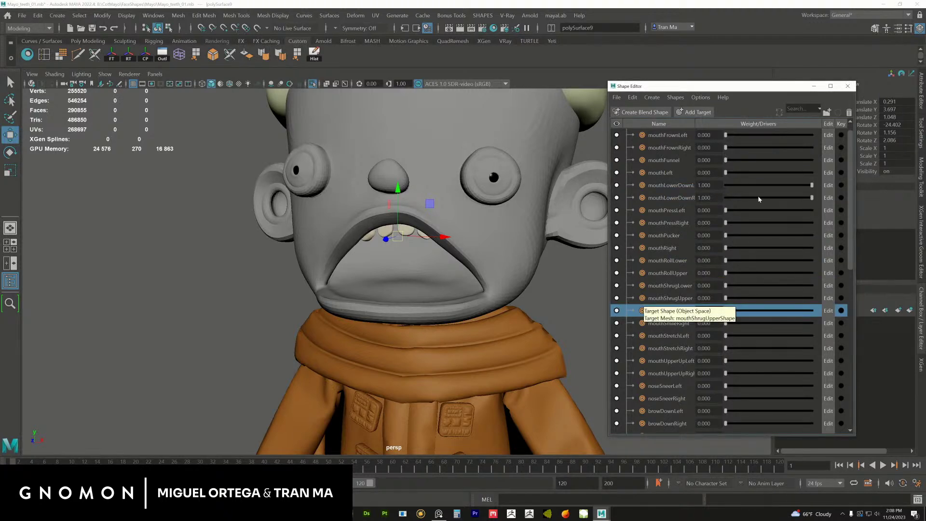
- Switch to the reference board and examine how the upper teeth sit in the bearded puppet's open mouth
left_click(439, 513)
scroll(514, 316, "down", 6)
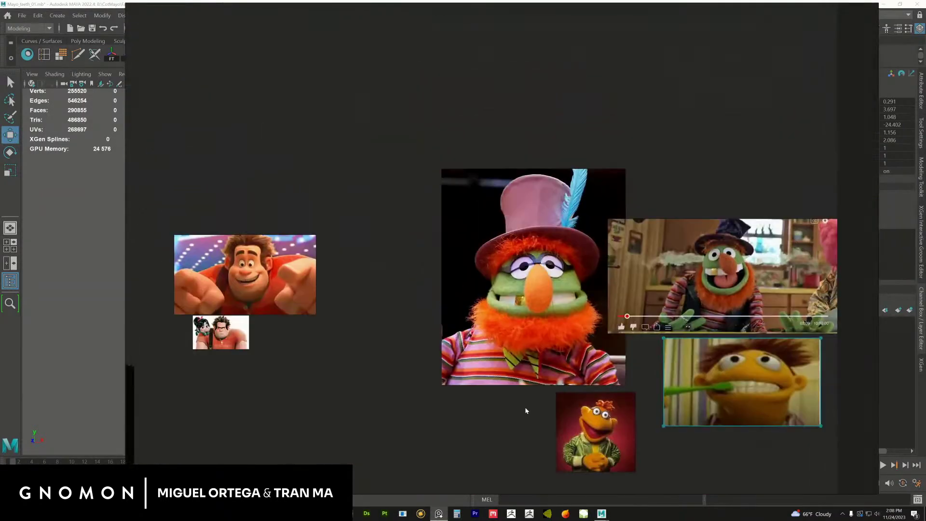
scroll(526, 383, "up", 4)
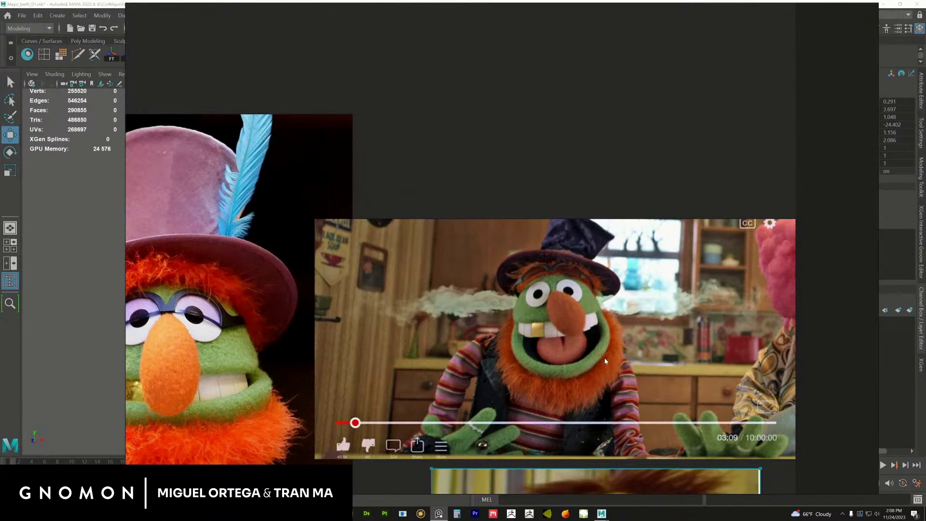
scroll(611, 257, "down", 3)
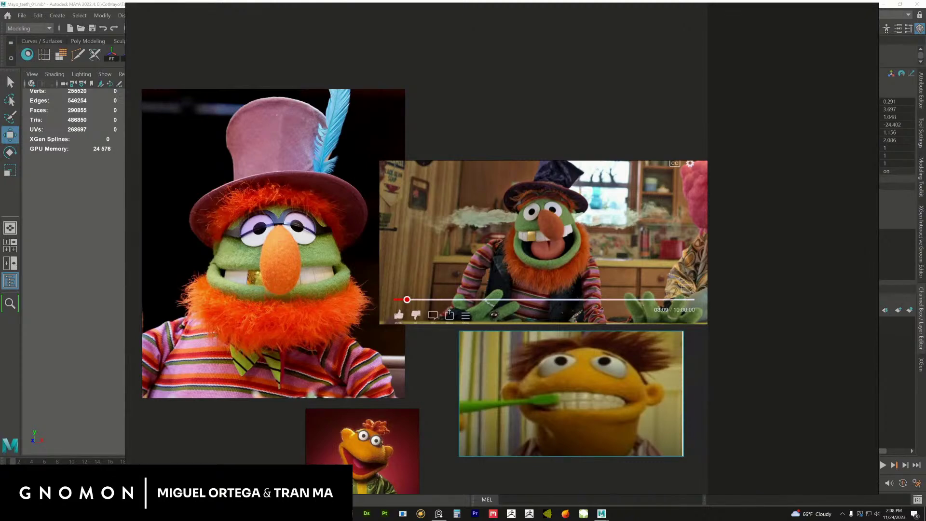
left_click_drag(623, 231, 607, 175)
middle_click_drag(609, 197, 524, 285)
left_click_drag(525, 285, 659, 322)
middle_click_drag(644, 336, 624, 274)
left_click_drag(624, 274, 655, 293)
scroll(444, 314, "up", 10)
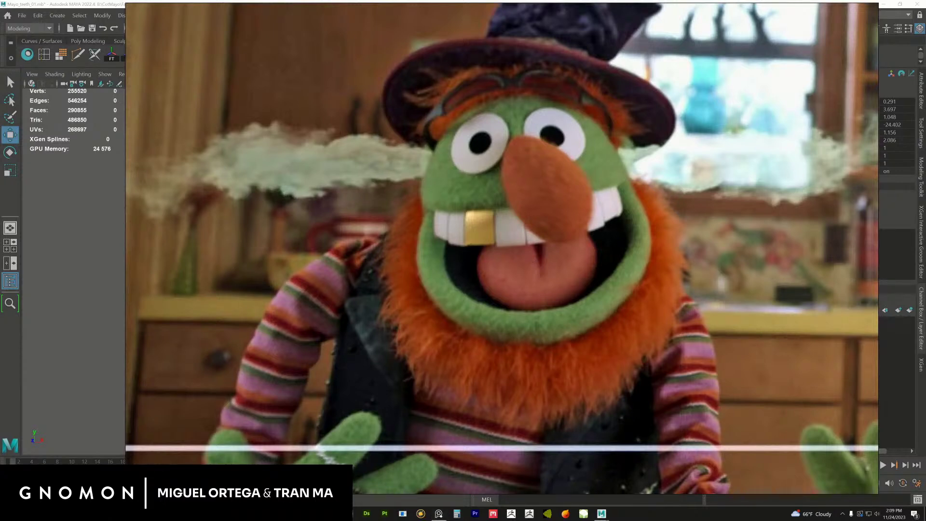
- Paste another puppet image onto the reference board and move it off the bearded puppet's face toward the picture's edge
key("ctrl+v")
left_click_drag(584, 280, 889, 254)
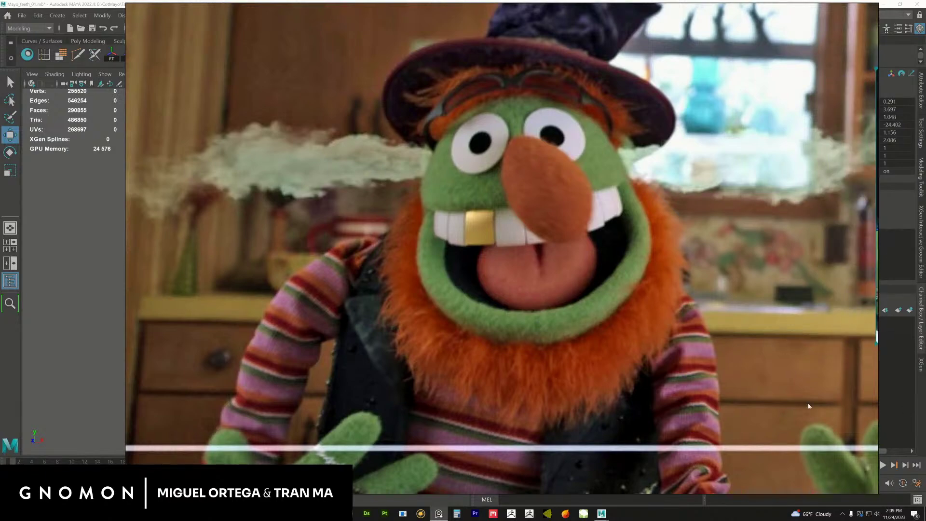
middle_click_drag(840, 426, 655, 313)
scroll(638, 270, "down", 6)
scroll(605, 310, "up", 6)
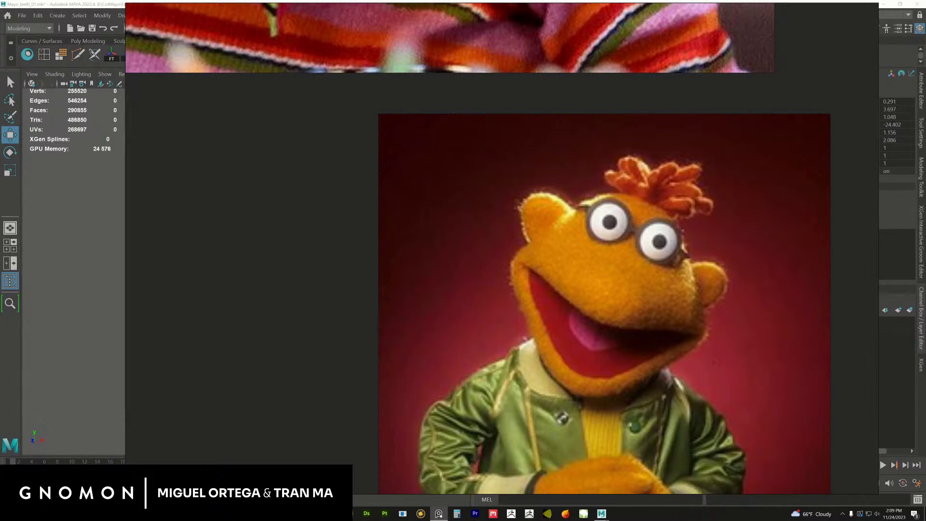
scroll(565, 249, "down", 6)
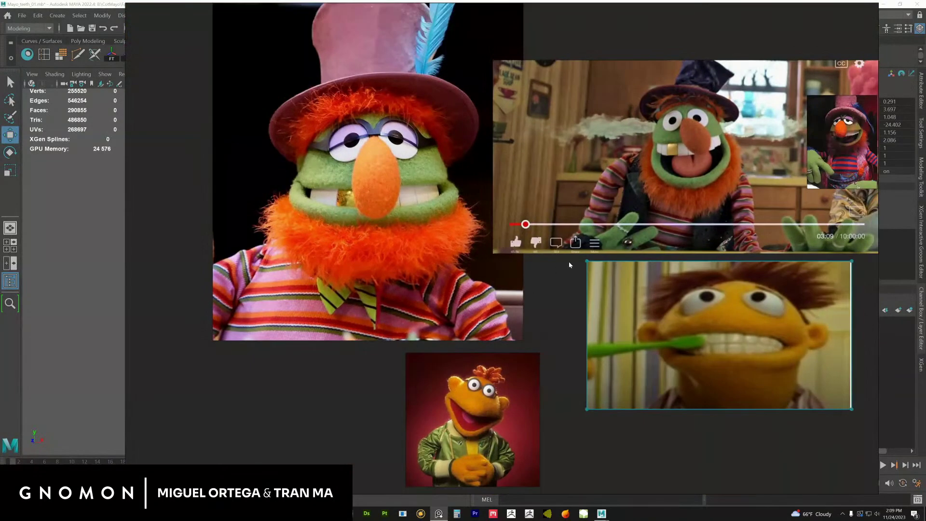
- Arrange the added bearded-puppet portraits above and beside the kitchen picture, then return to Maya
middle_click_drag(569, 261, 385, 339)
middle_click_drag(636, 285, 525, 322)
left_click_drag(525, 322, 509, 284)
left_click_drag(621, 294, 653, 267)
left_click_drag(572, 289, 527, 126)
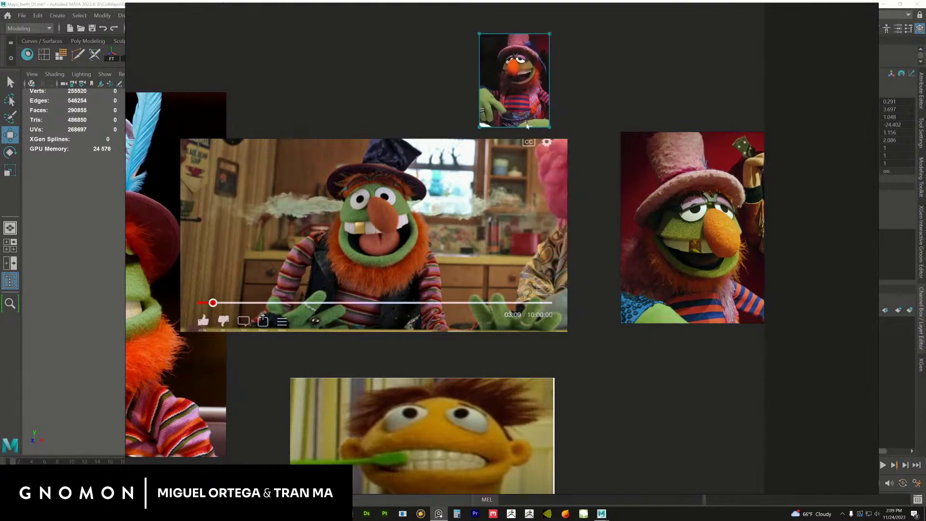
left_click(907, 191)
- Set the mouthRollLower and mouthRollUpper weights to 1.000 on the front-facing head
left_click_drag(409, 295, 562, 263, "alt")
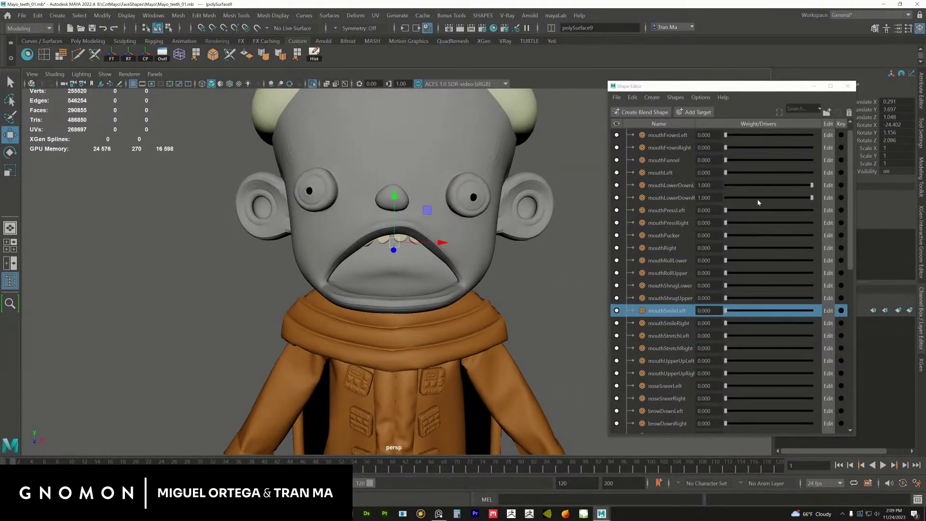
left_click_drag(812, 188, 833, 189)
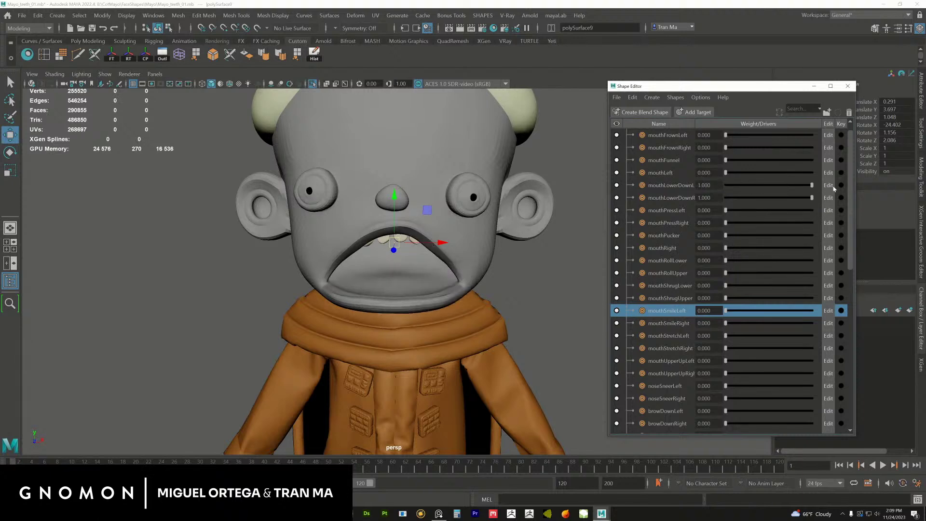
left_click(676, 238)
left_click(670, 252)
left_click_drag(669, 263, 671, 277)
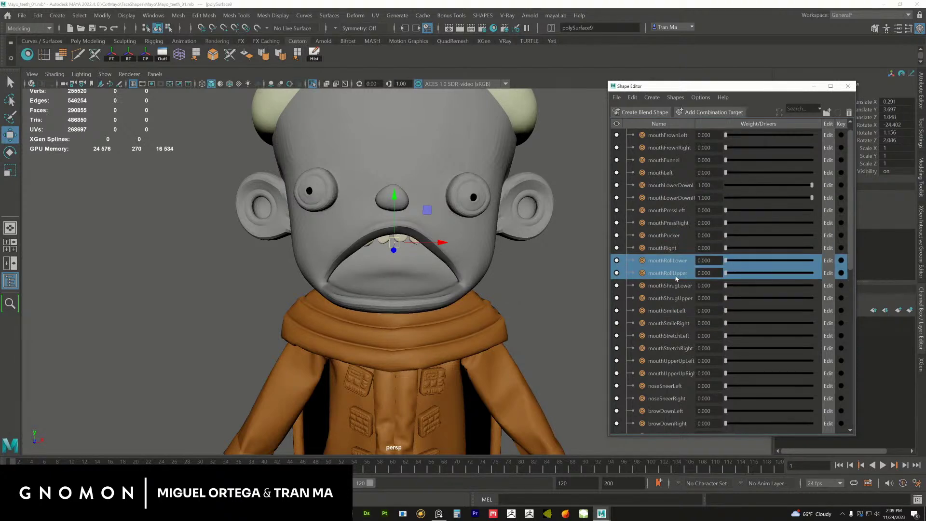
left_click_drag(726, 263, 814, 262)
- Set both mouthLowerDown weights to 0.000 together
left_click_drag(662, 188, 668, 198)
left_click(772, 188)
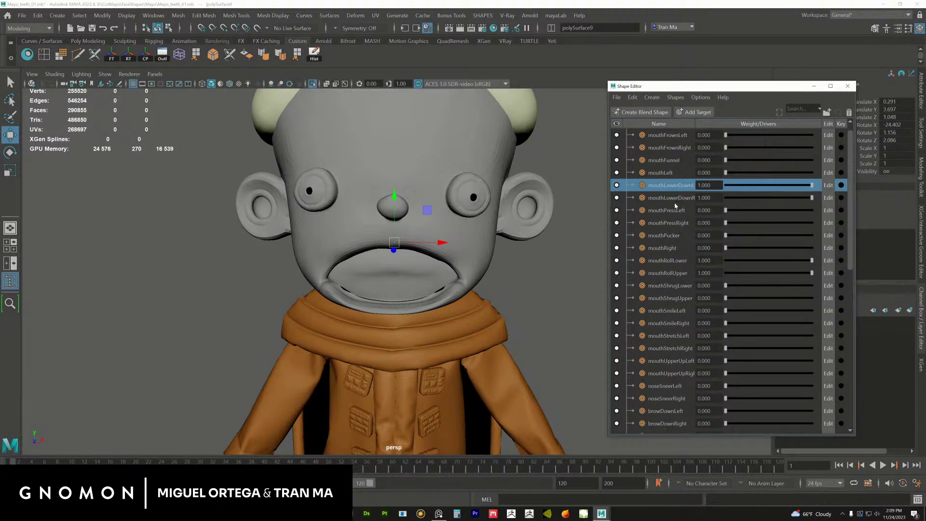
left_click(678, 203, "shift")
left_click(756, 190)
left_click(677, 201, "shift")
left_click_drag(814, 187, 783, 187)
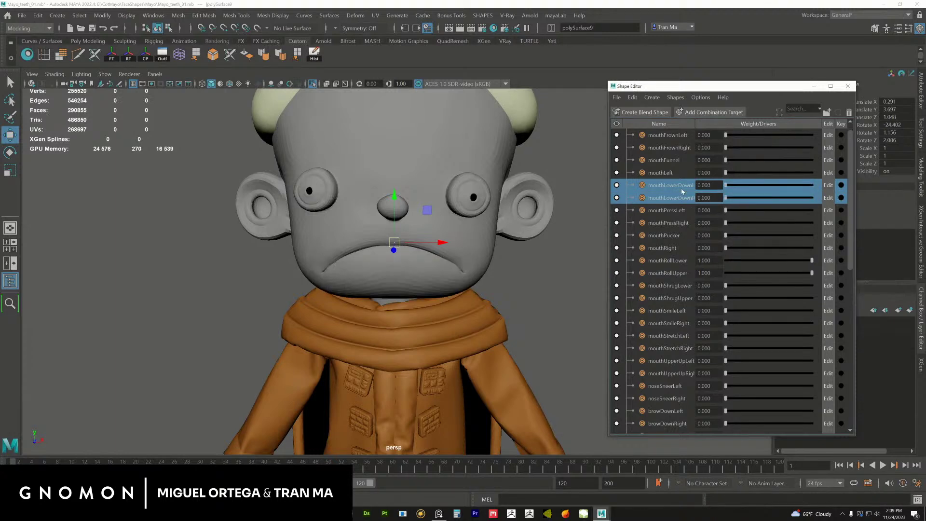
mouse_move(523, 269)
left_mouse_down("alt")
mouse_move(499, 271)
mouse_move(523, 266)
mouse_move(542, 277)
mouse_move(521, 268)
left_mouse_up("alt")
- Reset the mouthRollLower and mouthRollUpper weights to 0.000 and view the closed mouth from the side
left_click(667, 262)
left_click(669, 274, "shift")
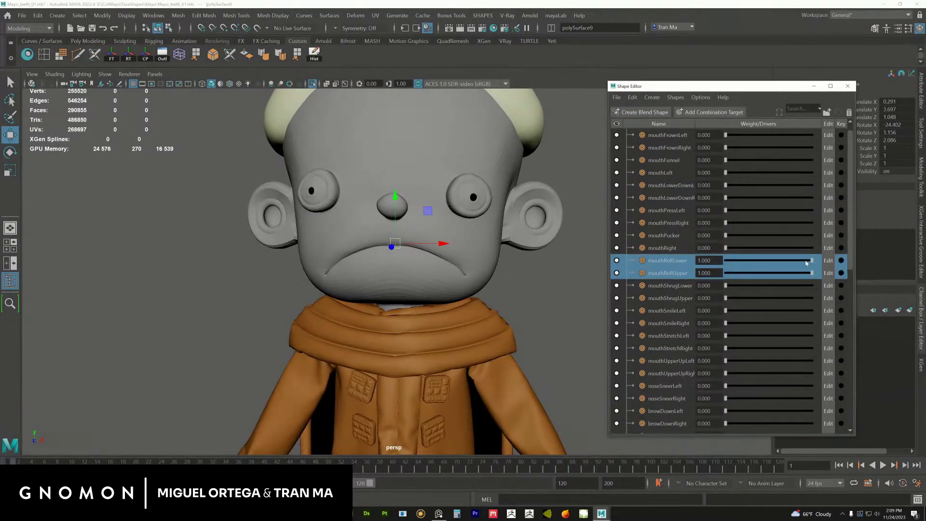
left_click_drag(812, 261, 714, 268)
left_click_drag(579, 295, 495, 306, "alt")
right_click_drag(494, 305, 599, 314, "alt")
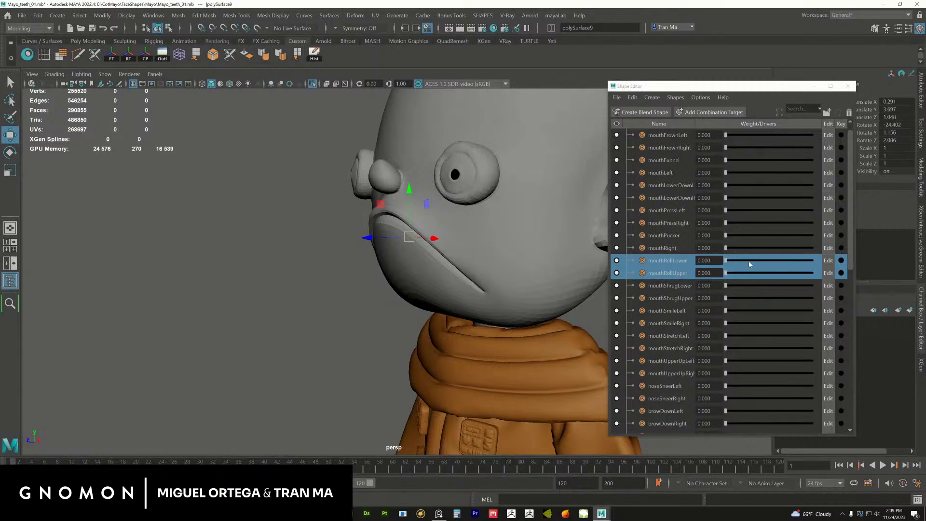
left_click_drag(726, 260, 634, 261)
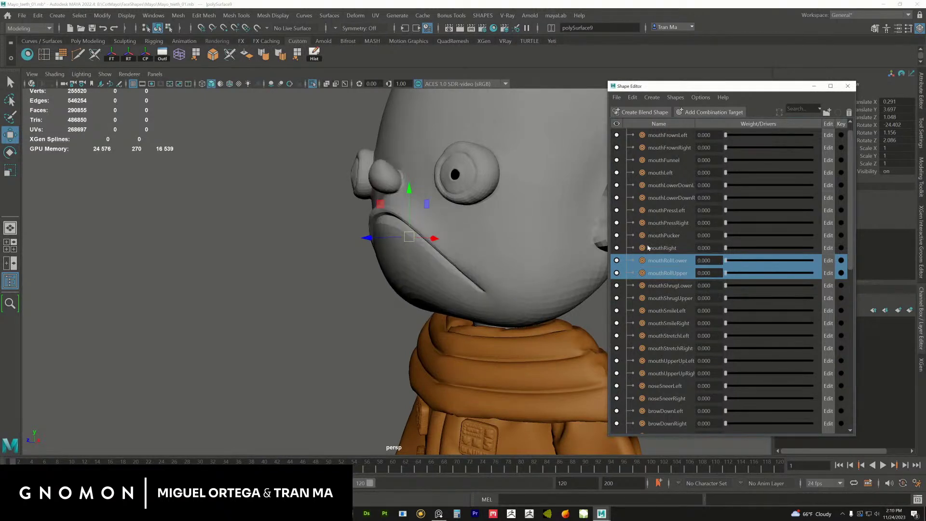
- Set the mouthUpperUpLeft and mouthUpperUpRight weights to 1.000 and view the raised lip from the front
left_click(667, 211)
left_click(674, 187)
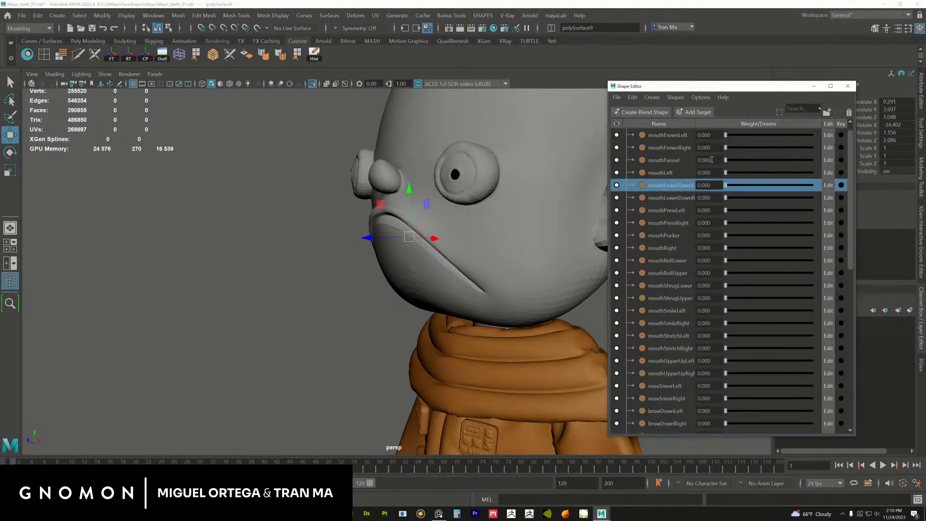
scroll(854, 181, "down", 4)
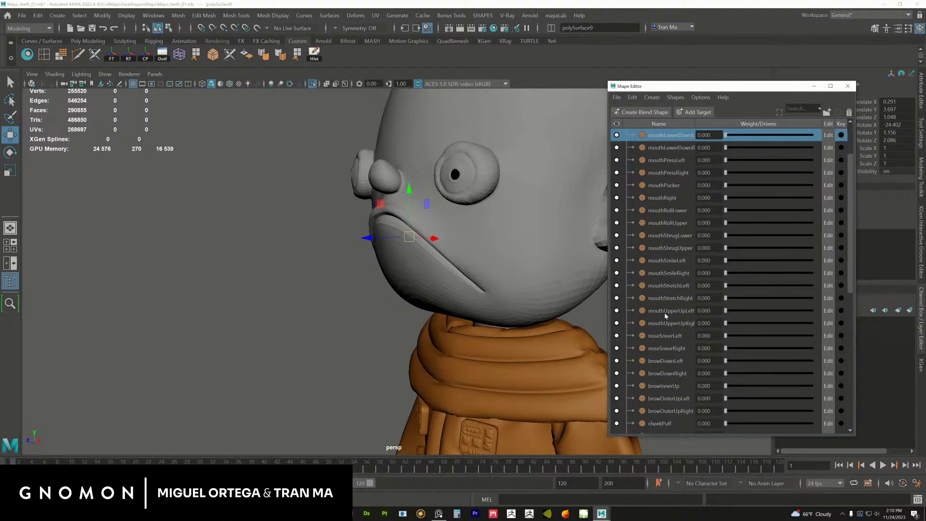
left_click(664, 311)
left_click(684, 323, "shift")
left_click_drag(727, 312, 813, 312)
left_click_drag(578, 299, 549, 312, "alt")
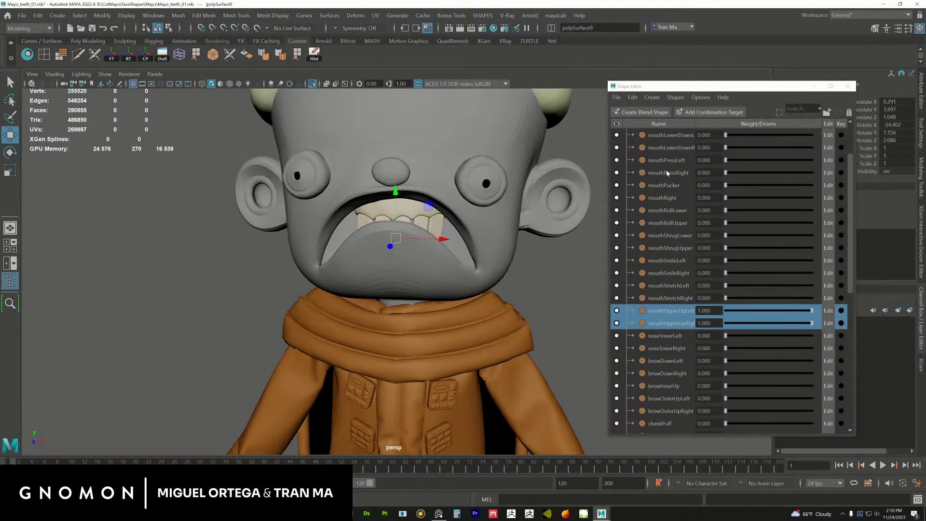
- Set both mouthLowerDown weights to 0.265 to open the lower lip slightly
left_click_drag(668, 143, 748, 139)
left_click(672, 152)
left_click(675, 137, "shift")
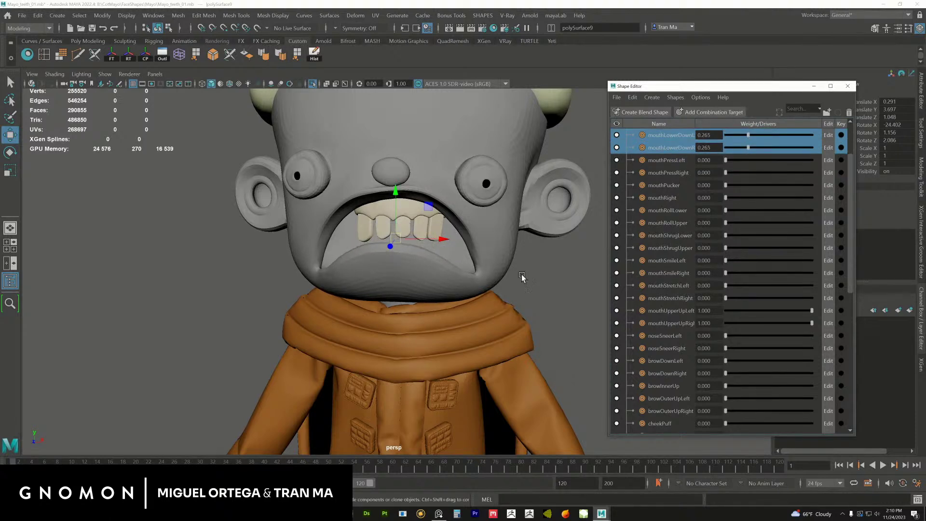
- Vary the mouthUpperUpLeft and mouthUpperUpRight weights together and return both to 1.000, checking the exposed teeth from the front
middle_click_drag(468, 240, 482, 262, "alt")
mouse_move(478, 262)
left_mouse_down("alt")
mouse_move(465, 259)
mouse_move(486, 259)
left_mouse_up("alt")
left_click(490, 256)
middle_click_drag(489, 256, 490, 301, "alt")
right_click_drag(490, 302, 511, 320, "alt")
left_click_drag(510, 318, 499, 322, "alt")
left_click(669, 312)
left_click(675, 334, "shift")
left_click(674, 323)
left_click(672, 313, "shift")
mouse_move(812, 311)
left_mouse_down()
mouse_move(774, 311)
mouse_move(814, 311)
left_mouse_up()
left_click_drag(496, 350, 569, 307, "alt")
left_click_drag(812, 313, 774, 312)
left_click_drag(763, 313, 824, 309)
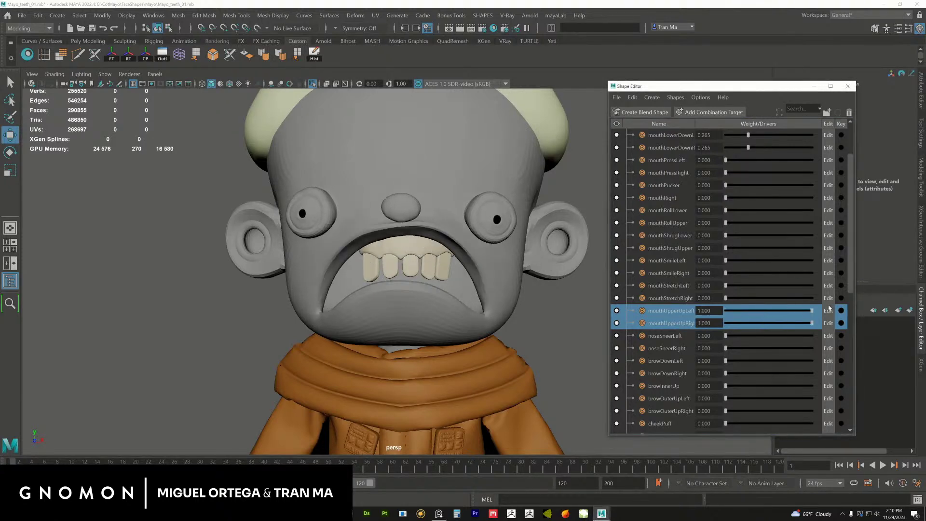
- Sweep both mouthUpperUp weights once more, leave them at 1.000 and examine the upper teeth up close
left_click_drag(509, 365, 454, 327, "alt")
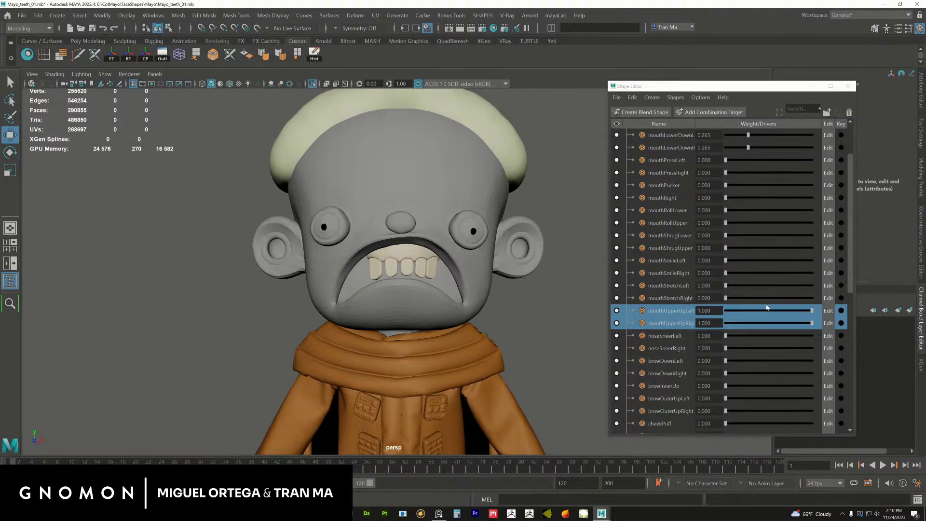
mouse_move(812, 311)
left_mouse_down()
mouse_move(759, 312)
mouse_move(817, 305)
mouse_move(757, 311)
mouse_move(824, 299)
left_mouse_up()
mouse_move(493, 329)
left_mouse_down("alt")
mouse_move(476, 328)
mouse_move(497, 323)
left_mouse_up("alt")
left_click(812, 311)
mouse_move(812, 313)
left_mouse_down()
mouse_move(733, 312)
mouse_move(822, 310)
left_mouse_up()
right_click_drag(497, 334, 569, 368, "alt")
left_click_drag(569, 368, 596, 290, "alt")
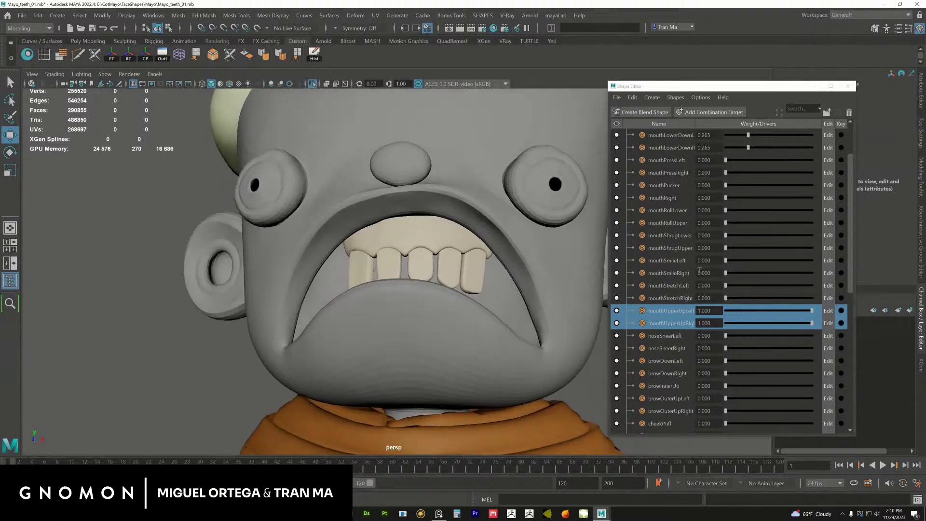
left_click(673, 260)
left_click(674, 211)
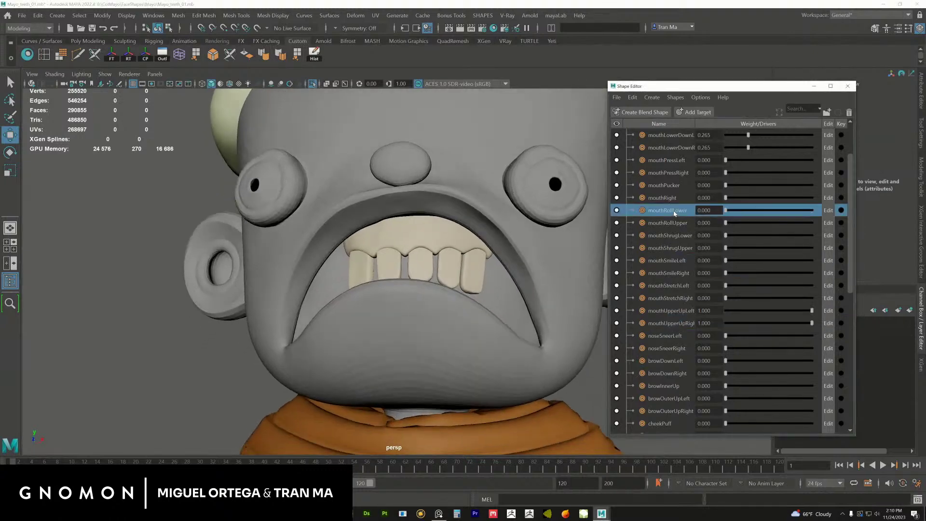
left_click(675, 324)
left_click(676, 299)
left_click(674, 349)
left_click(674, 323)
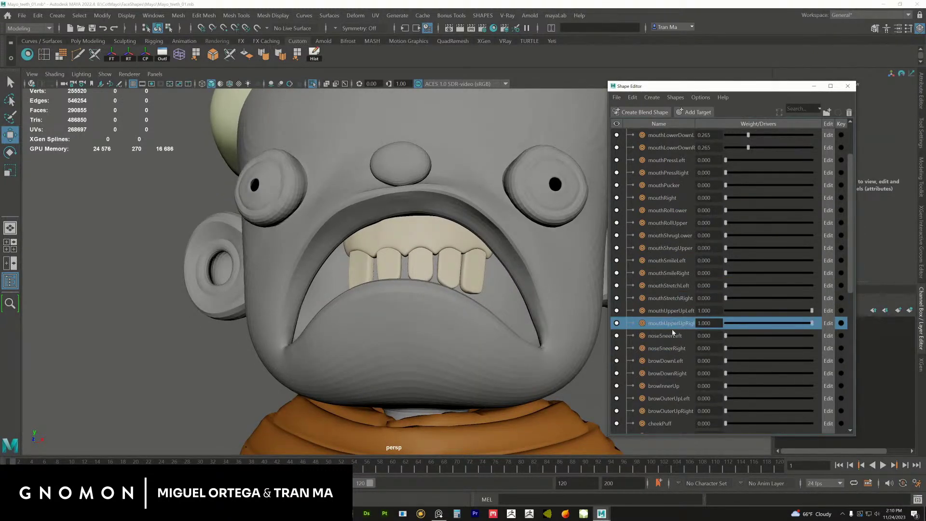
left_click(675, 311, "shift")
left_click(663, 224)
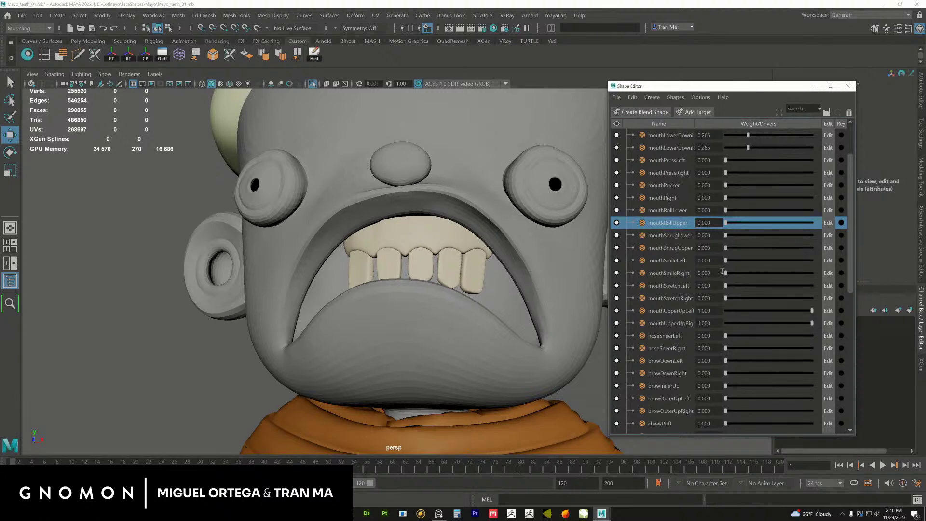
mouse_move(853, 220)
left_mouse_down()
mouse_move(863, 373)
mouse_move(853, 280)
mouse_move(861, 229)
left_mouse_up()
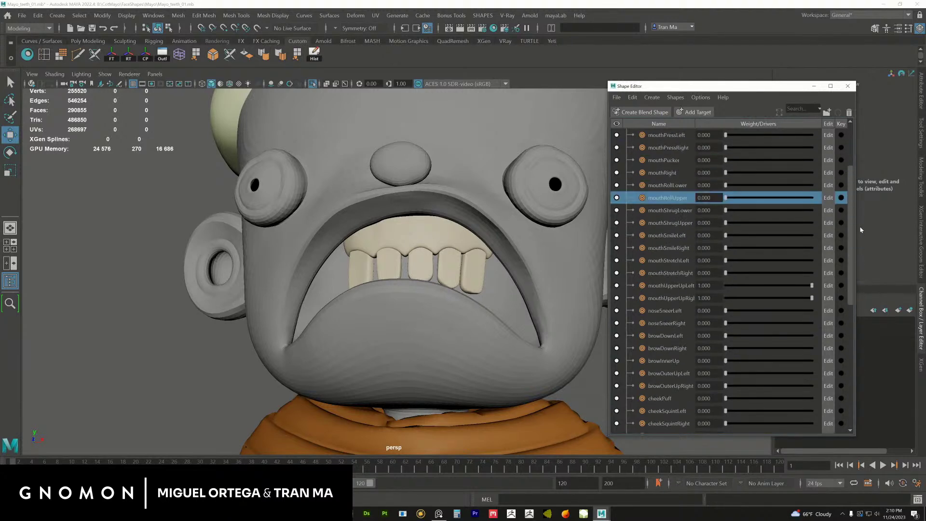
left_click(675, 298)
left_click(677, 286, "shift")
left_click(674, 272)
left_click(674, 261)
left_click(670, 211)
left_click(670, 187)
left_click(671, 195, "shift")
left_click_drag(726, 186, 692, 167)
- Set both mouthUpperUp weights to 0.000 and raise the mouthPucker weight to its maximum
left_click(666, 174)
left_click(669, 162)
left_click_drag(666, 289, 717, 286)
left_click(701, 160)
left_click_drag(726, 162, 831, 158)
left_click_drag(538, 354, 425, 308, "alt")
- Reset the mouthPucker weight to 0.000 and view the whole face from the front
left_click_drag(813, 162, 709, 165)
left_click_drag(806, 161, 679, 160)
left_click_drag(586, 212, 419, 303, "alt")
right_click_drag(490, 270, 696, 300, "alt")
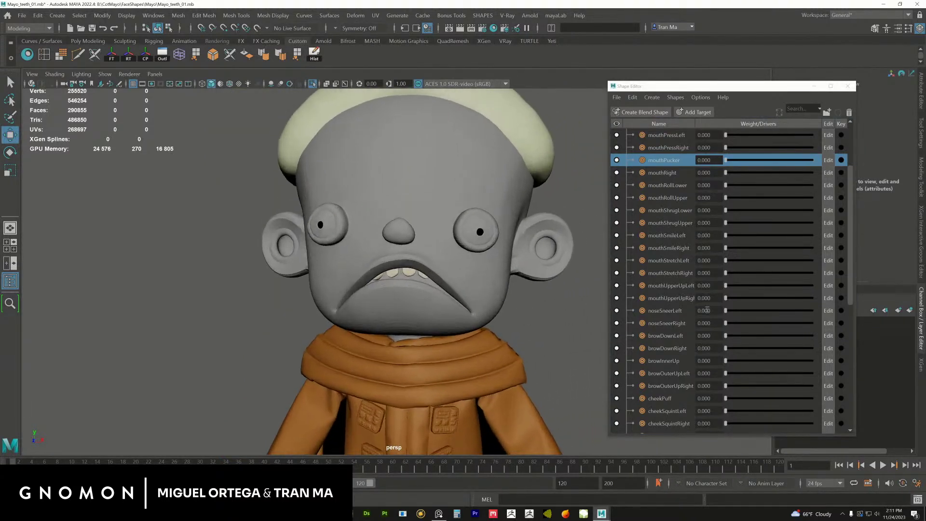
- Set mouthUpperUpLeft and mouthUpperUpRight to 1.000 and check the raised lip and teeth from the front
left_click_drag(670, 299, 813, 285)
scroll(466, 311, "up", 5)
left_click_drag(452, 284, 478, 317, "alt")
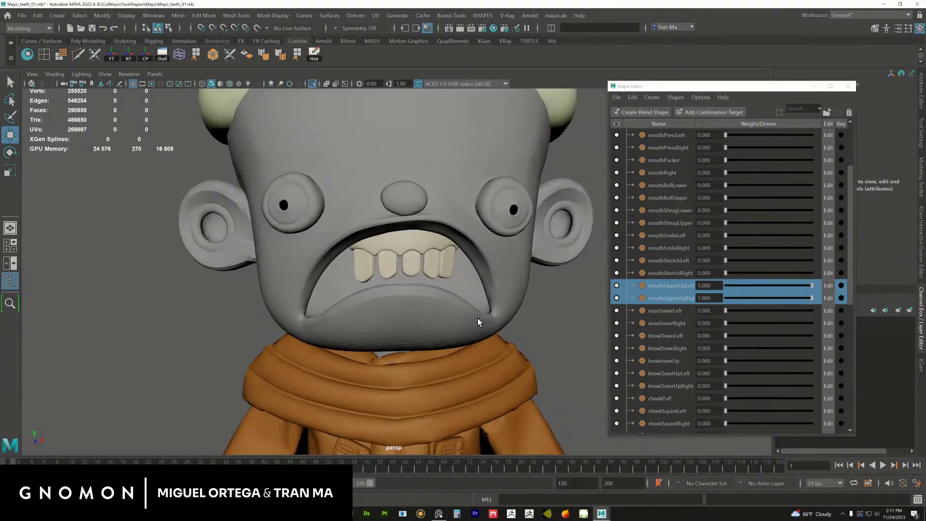
right_click_drag(477, 317, 421, 303, "alt")
left_click_drag(425, 307, 465, 301, "alt")
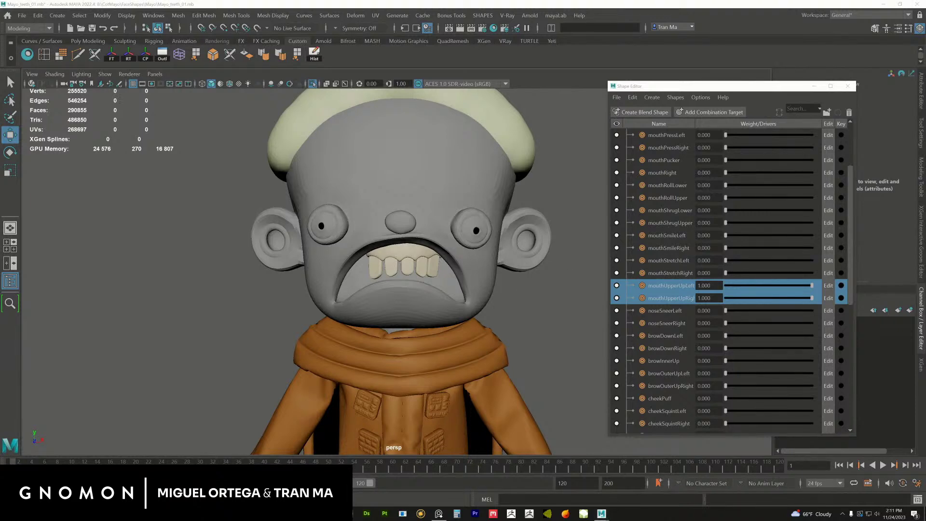
- Return the mouthUpperUpLeft and mouthUpperUpRight weights to 0.000 and view the character's resting mouth
left_click_drag(430, 313, 402, 273, "alt")
left_click_drag(796, 296, 671, 287)
left_click(23, 15)
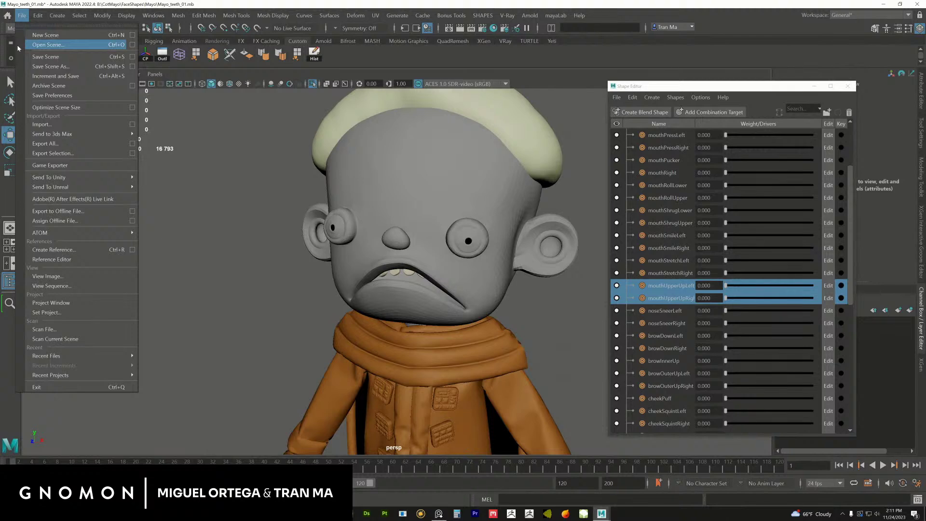
middle_click_drag(421, 264, 404, 259, "alt")
mouse_move(404, 260)
left_mouse_down("alt")
mouse_move(374, 269)
mouse_move(421, 260)
mouse_move(412, 267)
left_mouse_up("alt")
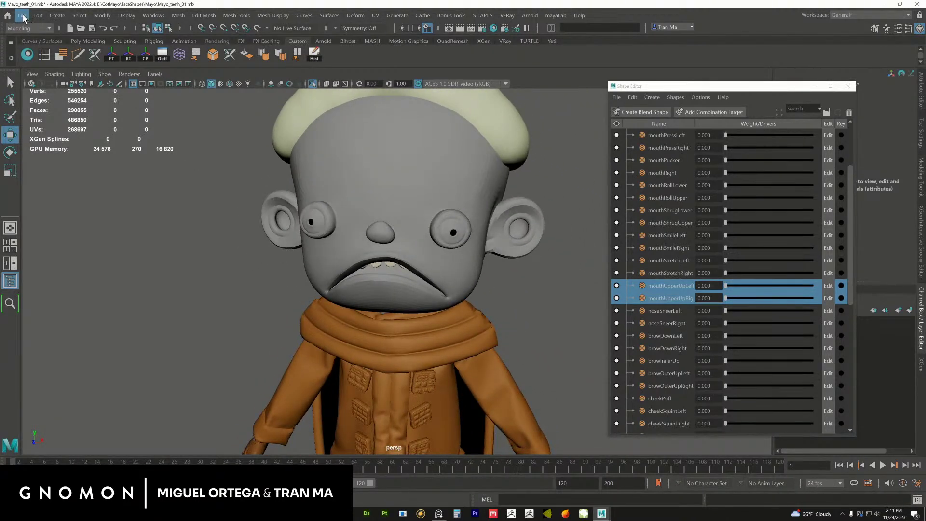
- Save the scene under the new name Mayo_teeth_02
left_click(23, 17)
left_click(45, 71)
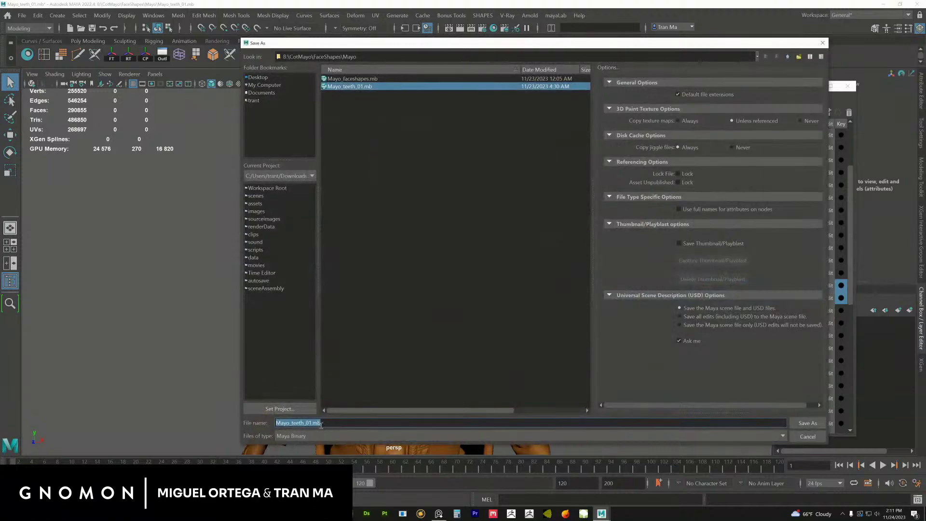
type("2")
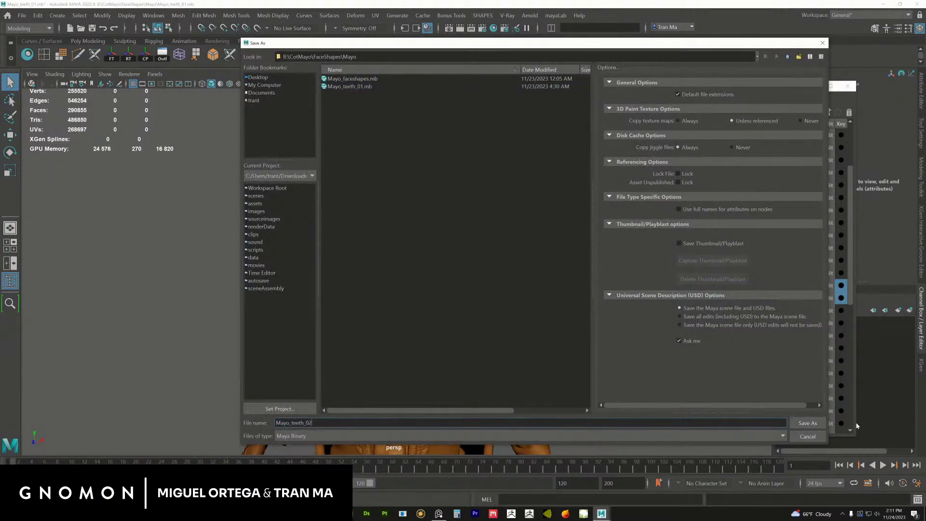
left_click(809, 423)
- Open the scene shrag_teeth_05.mb from the Shrag folder
left_click(23, 16)
left_click(43, 40)
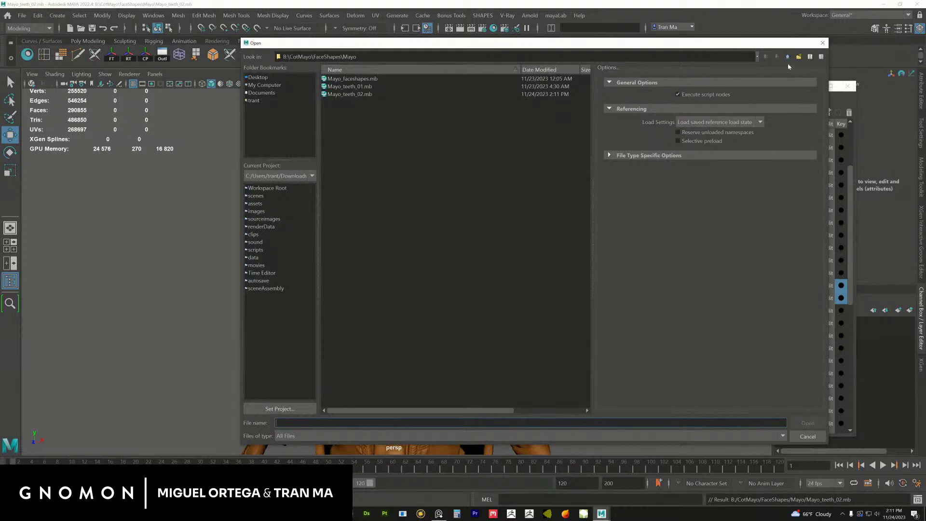
double_click(330, 94)
left_click(345, 94)
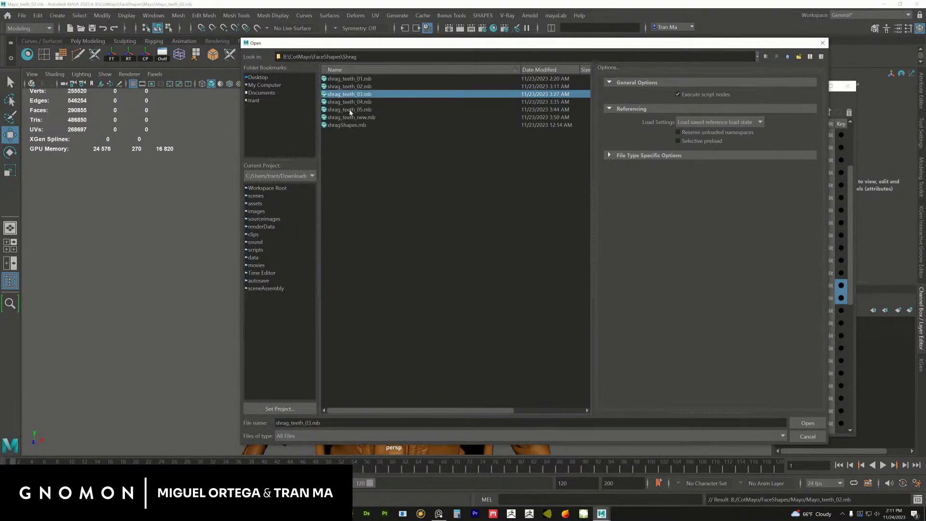
left_click(349, 109)
left_click(812, 423)
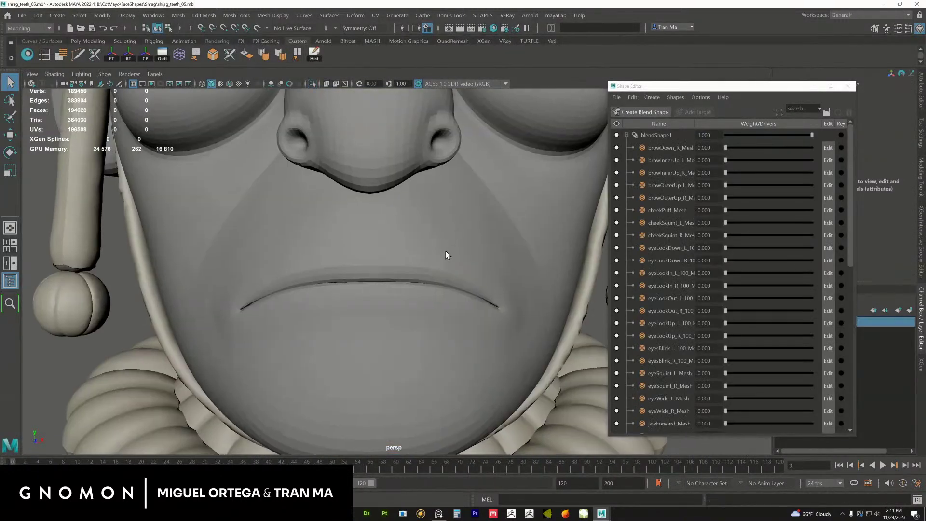
- Find the mouth shapes in Shrag's blend shape list and test mouthRollLower and mouthRollUpper, leaving both at 0.000
right_click_drag(445, 252, 400, 259, "alt")
left_click_drag(400, 259, 485, 259, "alt")
left_click_drag(849, 270, 849, 418)
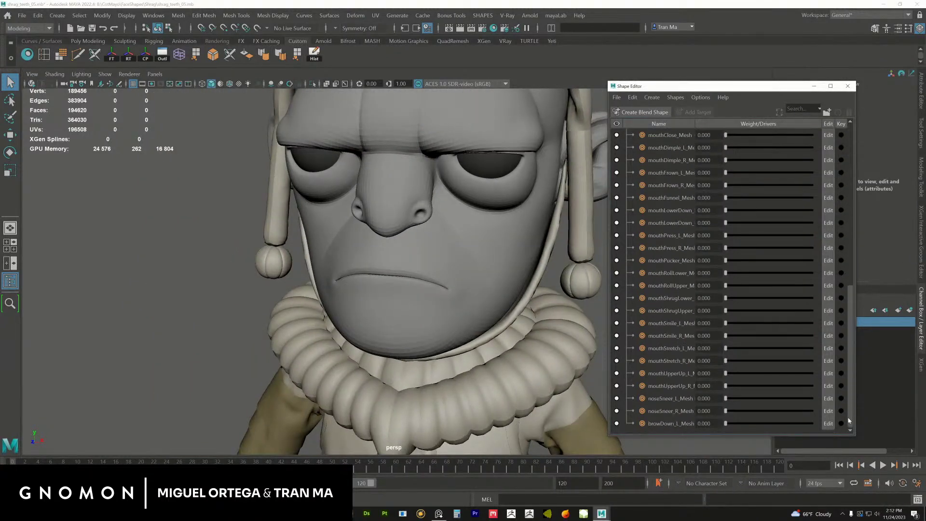
left_click(667, 324)
left_click(673, 373)
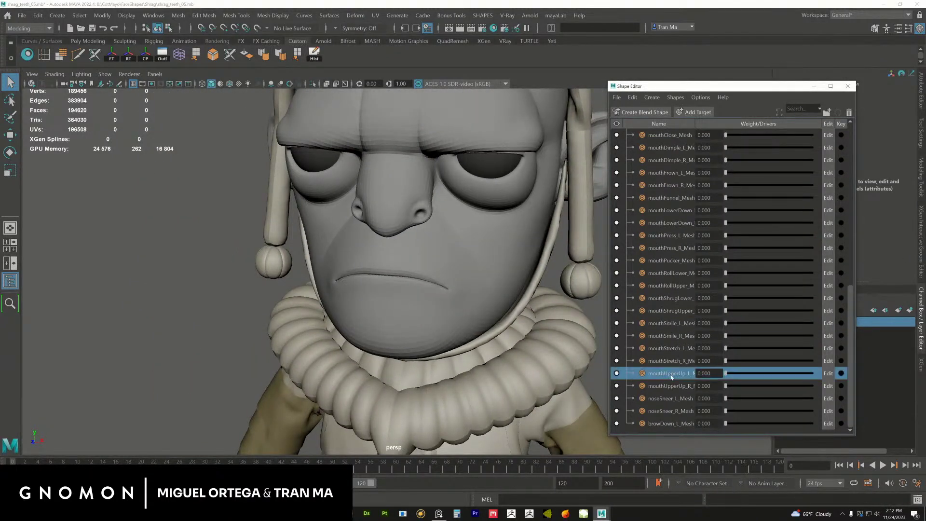
left_click(678, 386)
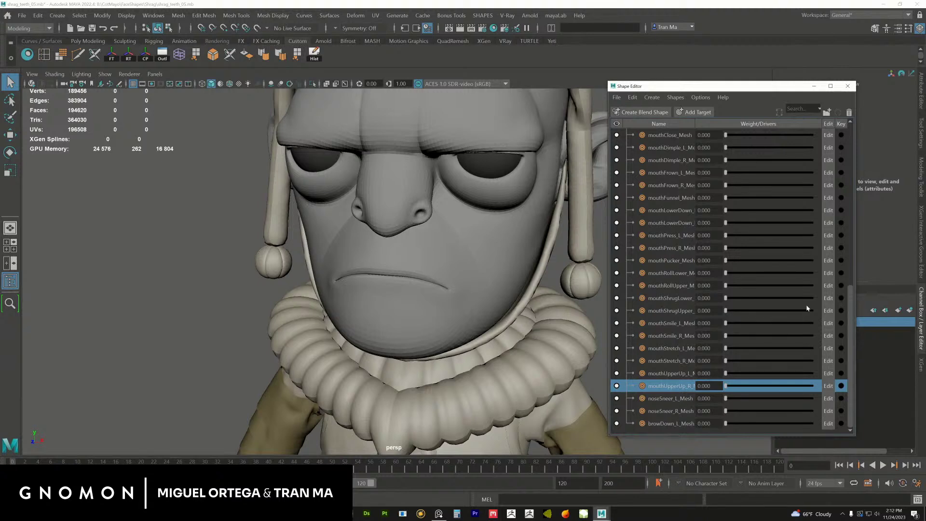
left_click(679, 286)
left_click(728, 274, "ctrl")
mouse_move(730, 276)
left_mouse_down()
mouse_move(763, 275)
mouse_move(719, 276)
left_mouse_up()
left_click(671, 311)
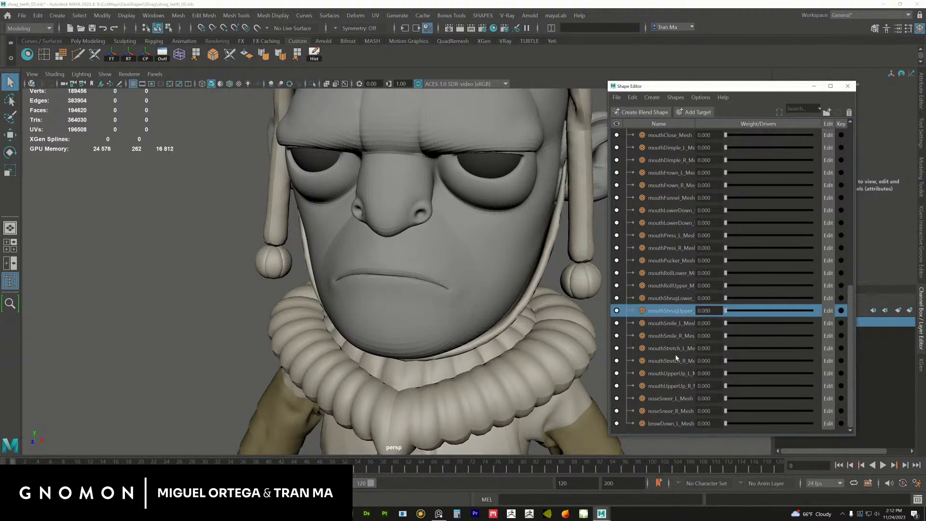
- Set Shrag's mouthUpperUp_L and mouthUpperUp_R weights to 0.564 together
left_click(673, 386)
left_click(723, 373, "ctrl")
left_click_drag(729, 376, 774, 369)
- Set both of Shrag's mouthLowerDown weights to 1.000 and view the exposed teeth from the front
left_click(671, 223)
left_click(670, 211, "ctrl")
left_click_drag(725, 211, 825, 208)
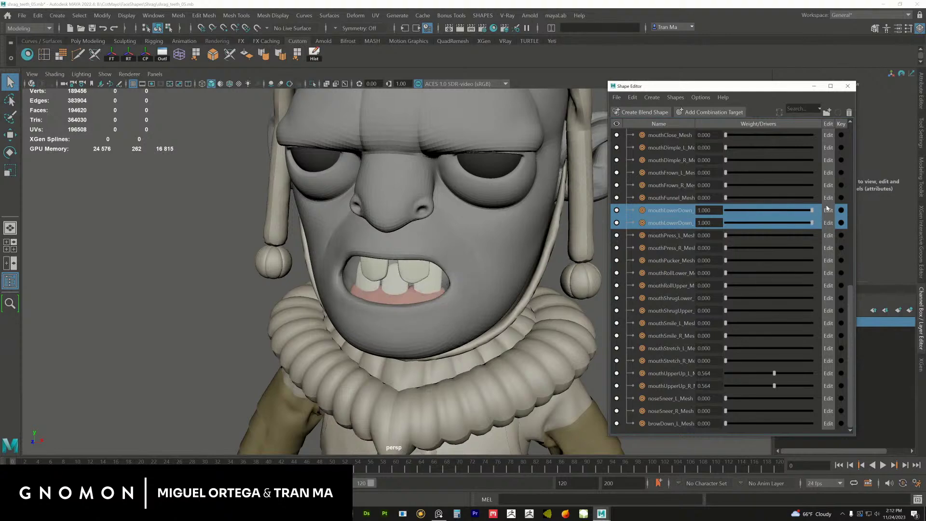
left_click_drag(471, 296, 273, 170, "alt")
- Open COT_teeth_CB.mb from the Cot folder without saving the changes to the Shrag scene
left_click(22, 15)
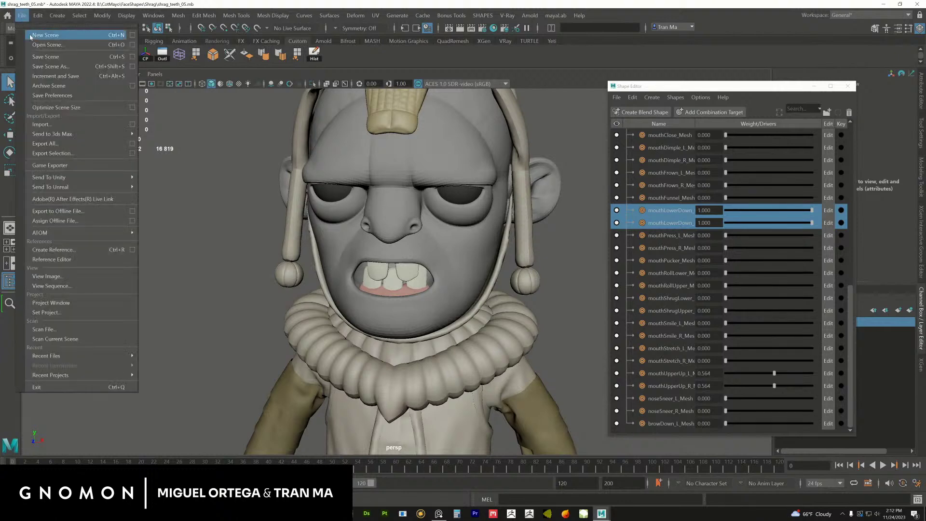
left_click(43, 44)
left_click(789, 56)
double_click(340, 79)
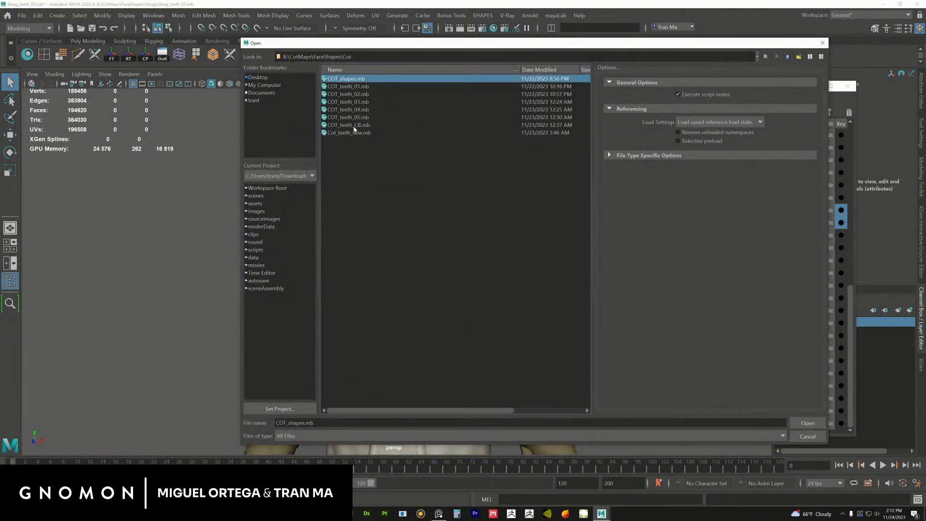
left_click(355, 117)
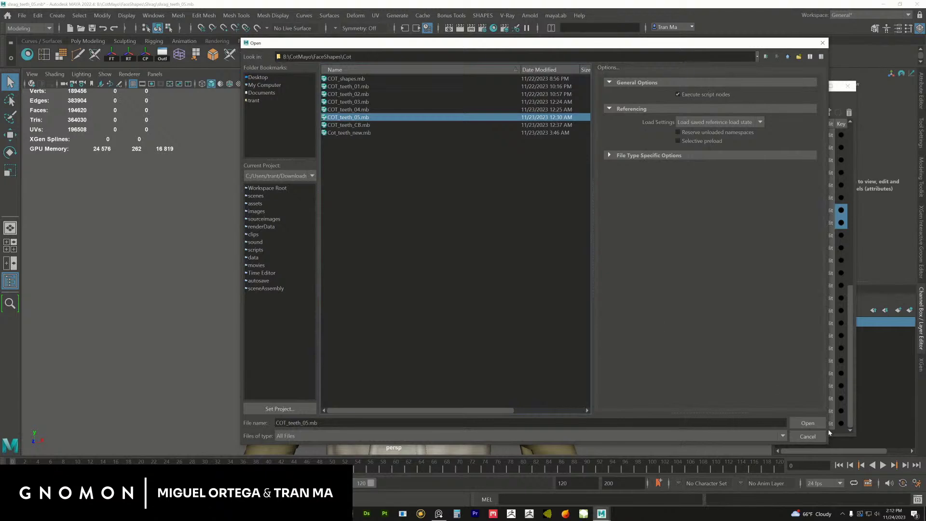
left_click(372, 125)
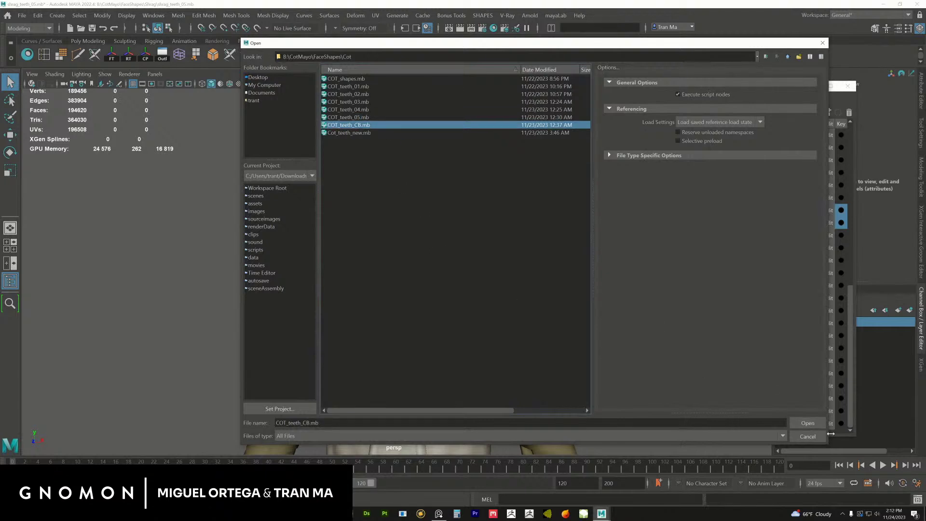
left_click(808, 423)
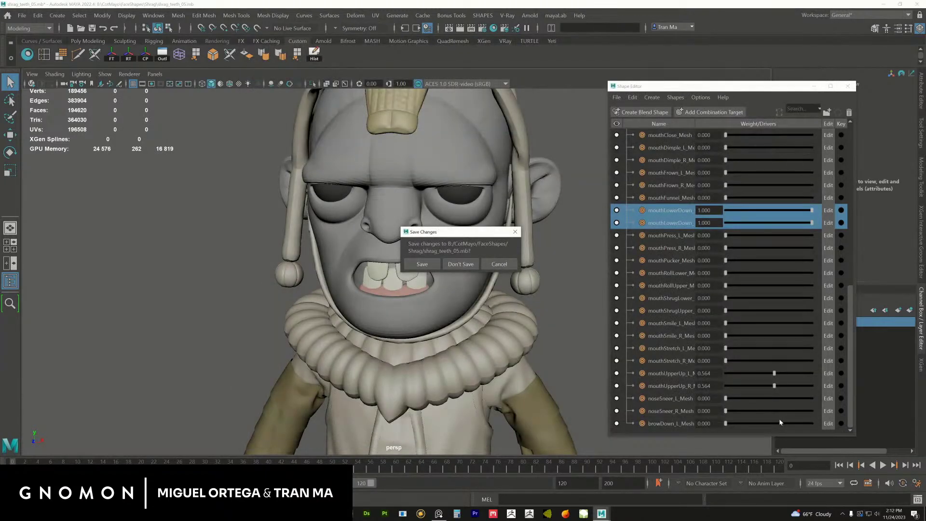
left_click(460, 264)
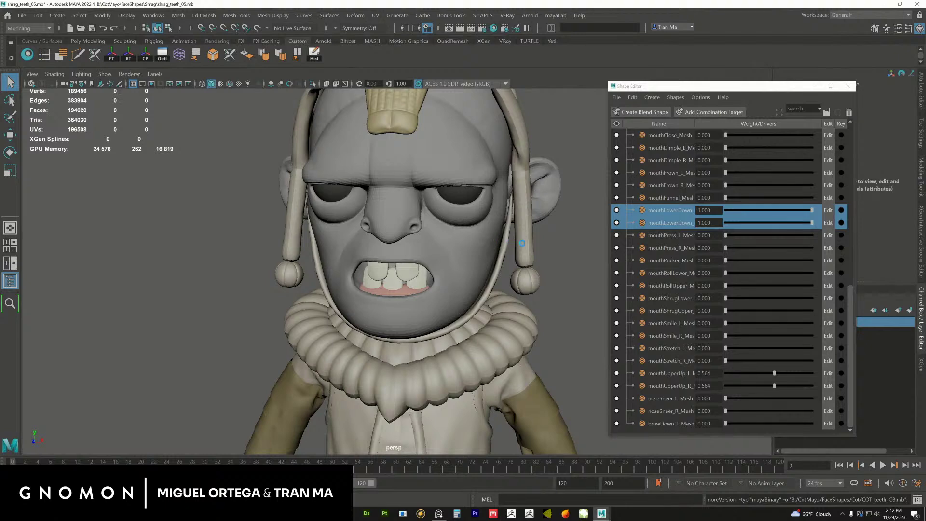
- Play the Cot character's mouth animation, stop it and return to frame 0 with a closer view of the face
left_click_drag(404, 337, 430, 303, "alt")
middle_click_drag(428, 300, 427, 342, "alt")
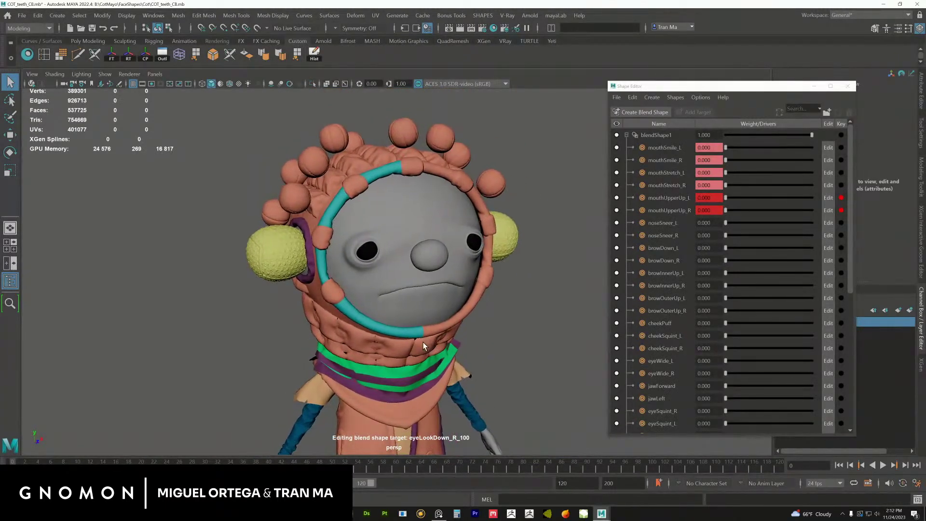
key("alt+v")
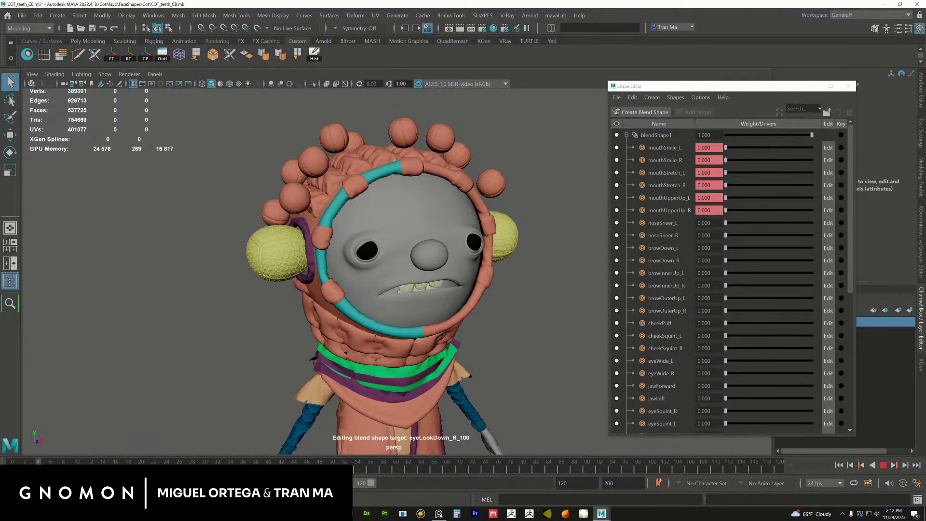
left_click_drag(38, 468, 13, 469)
scroll(317, 372, "up", 2)
left_click_drag(317, 372, 300, 361, "alt")
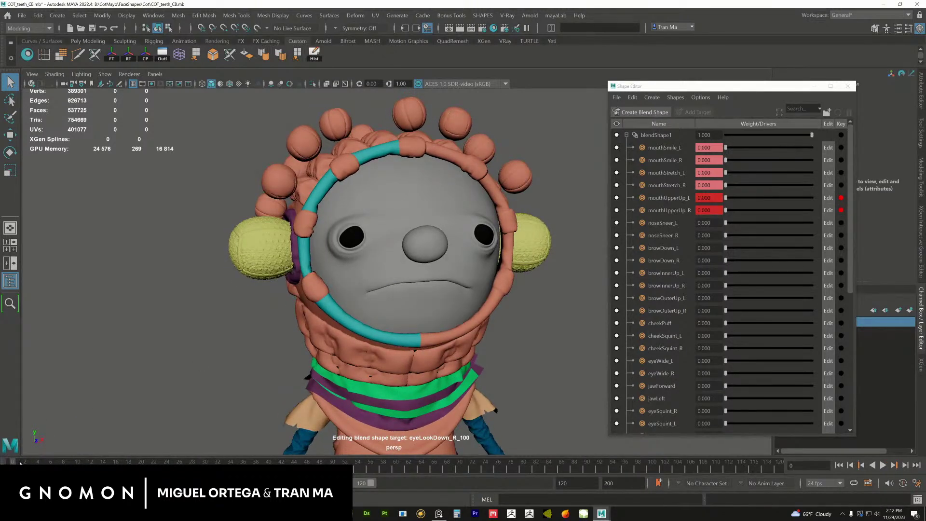
- Play the Cot mouth animation and examine the teeth up close from the front and side, through to the smile
key("alt+v")
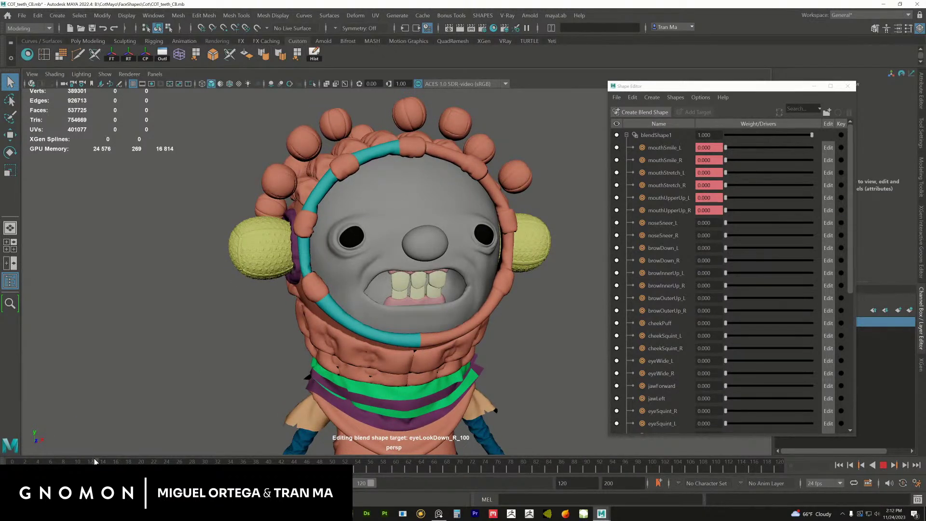
key("alt+v")
scroll(467, 369, "up", 5)
key("alt+v")
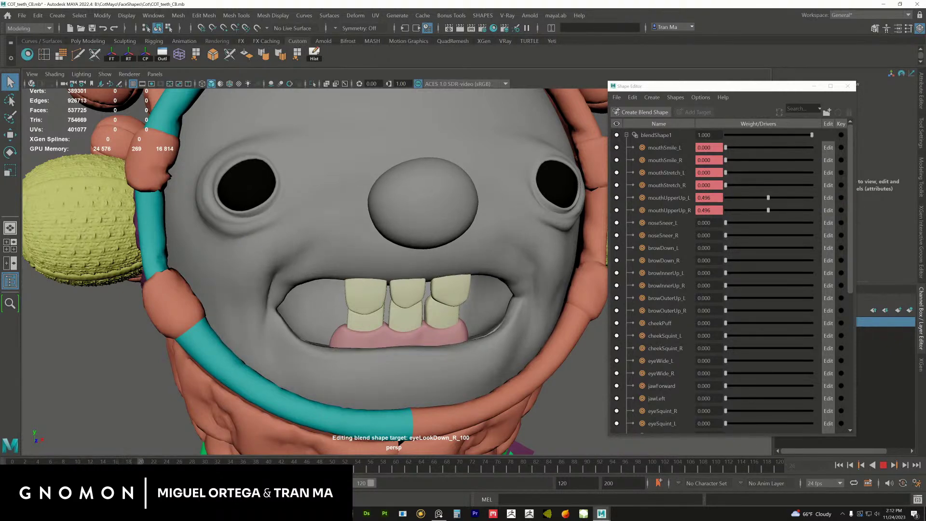
left_click_drag(411, 354, 156, 450, "alt")
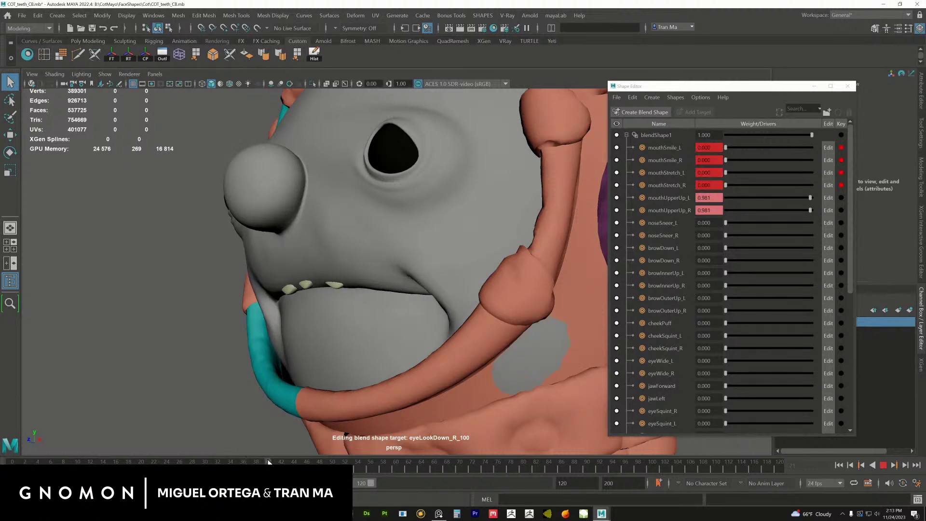
left_click_drag(335, 358, 321, 386, "alt")
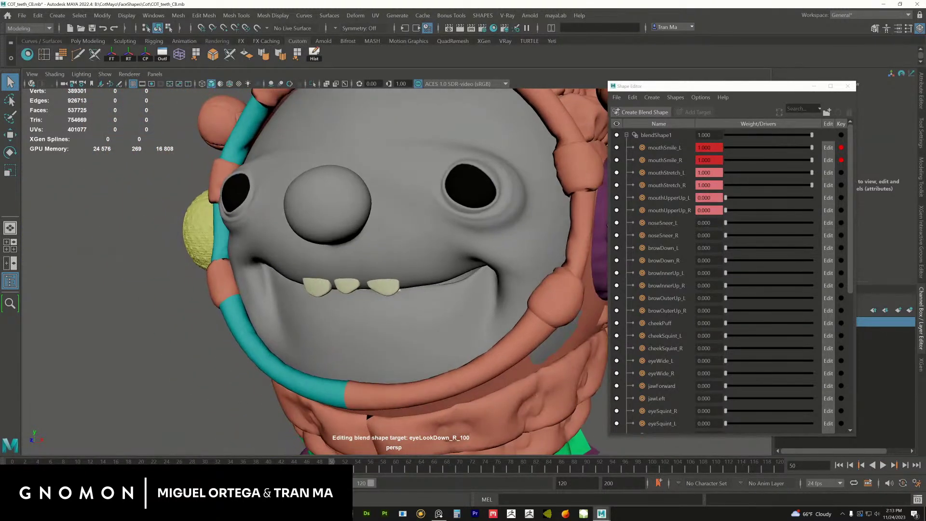
- Play the Cot mouth animation, view the smile from a wider side angle and scrub back to the first frame
key("alt+v")
key("alt+v")
left_click_drag(369, 405, 312, 459, "alt")
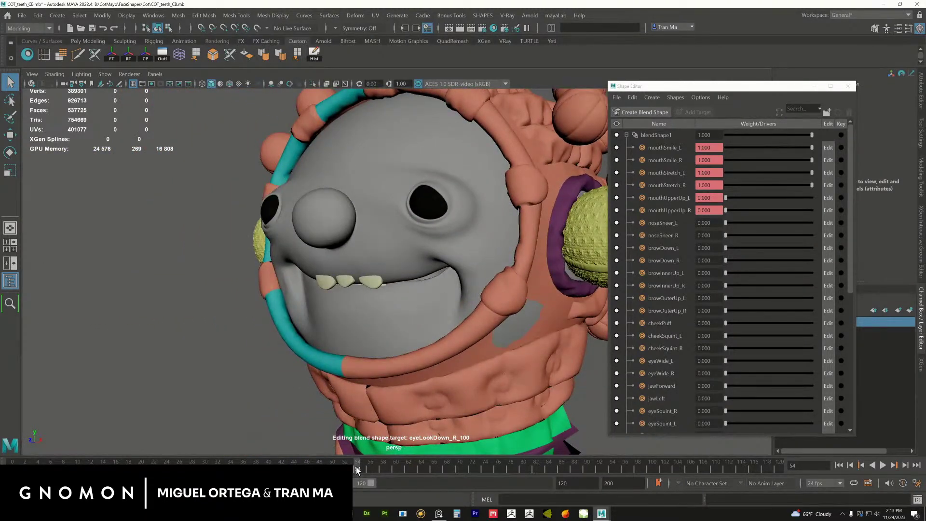
left_click_drag(357, 461, 2, 445)
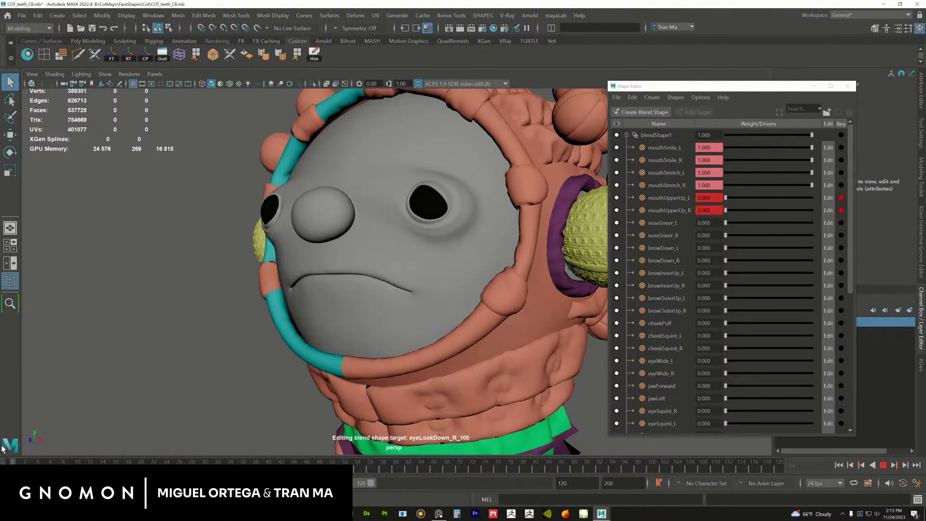
- Stop on the raised upper lip, view the face from the front and replay the mouth animation
left_click(56, 456)
left_click_drag(347, 377, 129, 452, "alt")
mouse_move(57, 465)
left_mouse_down()
mouse_move(12, 465)
mouse_move(64, 464)
left_mouse_up()
left_click_drag(276, 401, 268, 362, "alt")
key("alt+v")
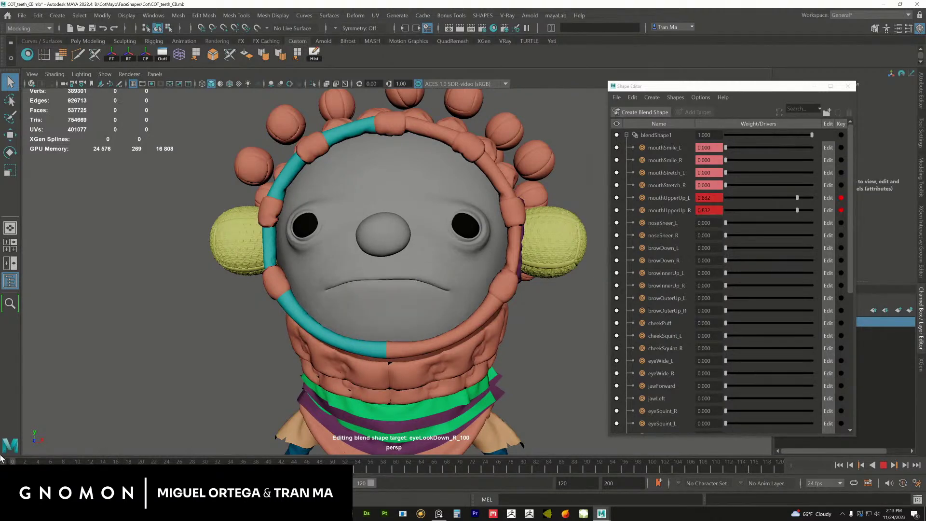
- View more of Cot's body from the front, replay the mouth animation and stop on frame 13
right_click_drag(304, 404, 222, 382, "alt")
middle_click_drag(277, 392, 285, 365, "alt")
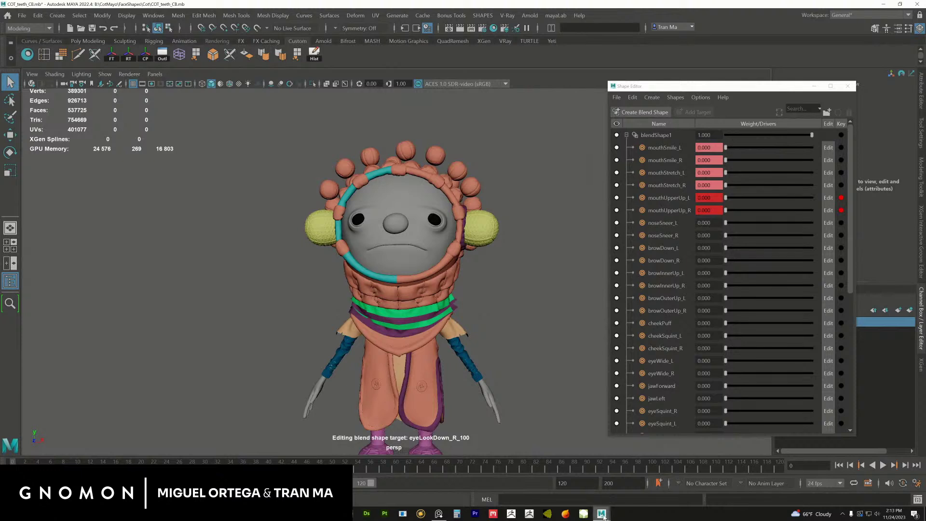
mouse_move(603, 514)
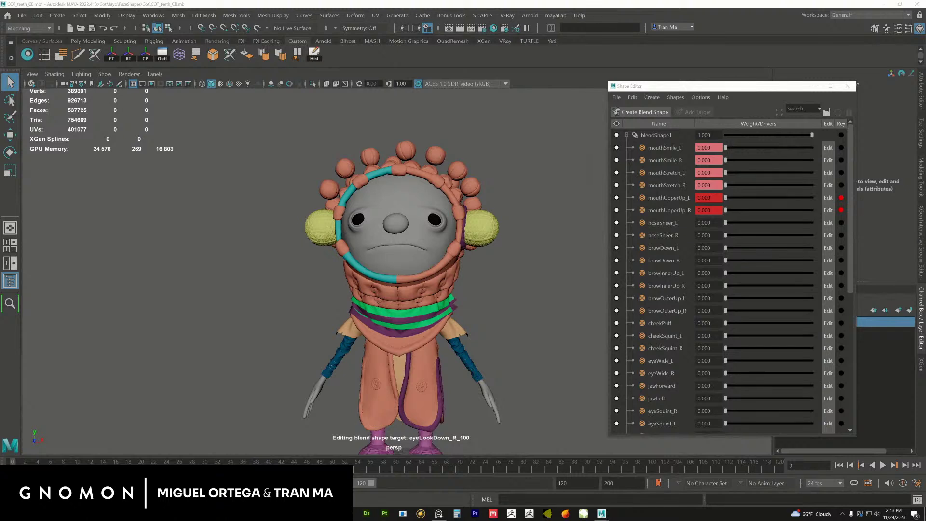
key("alt+v")
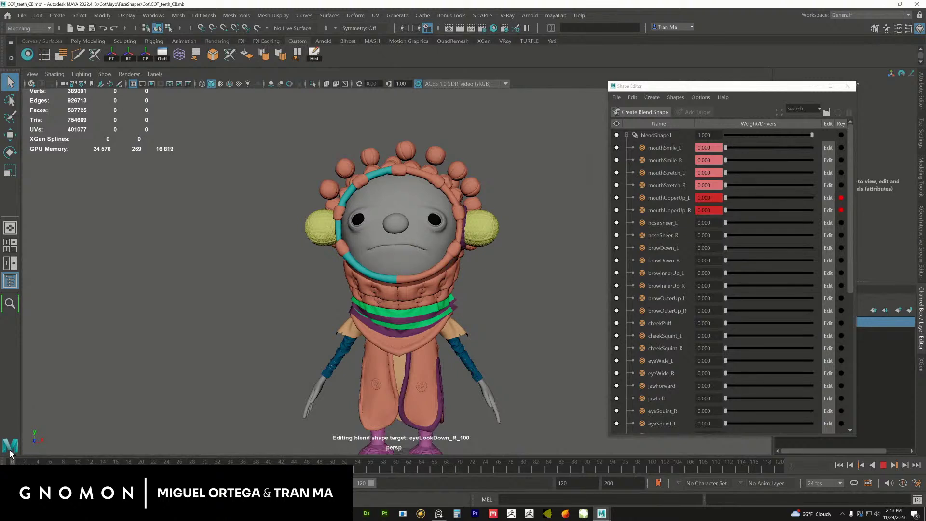
mouse_move(150, 460)
left_mouse_down()
mouse_move(192, 460)
mouse_move(29, 460)
mouse_move(95, 461)
left_mouse_up()
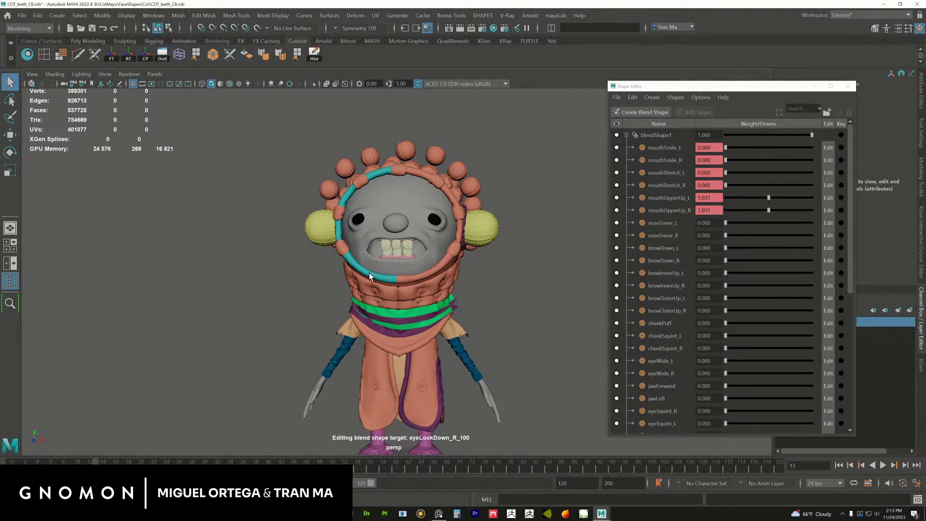
- Select Cot's teeth and gums, inspect them up close in the open mouth and clear the selection
left_click(400, 256)
mouse_move(404, 253)
right_mouse_down("alt")
mouse_move(495, 314)
mouse_move(419, 249)
right_mouse_up("alt")
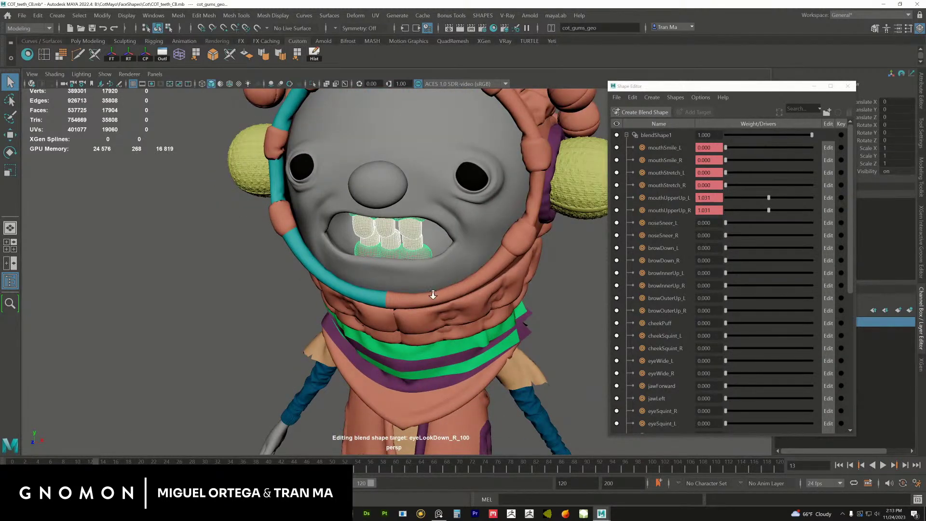
right_click_drag(433, 295, 374, 263, "alt")
left_click(565, 280)
right_click_drag(503, 294, 401, 266, "alt")
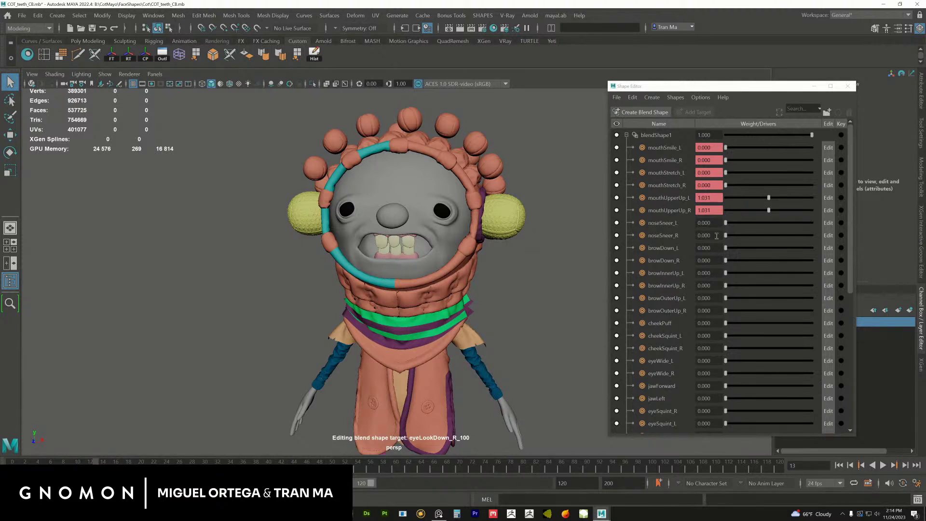
- Set the mouthUpperUp_L and mouthUpperUp_R weights to 0.000
left_click_drag(767, 199, 694, 198)
left_click_drag(769, 211, 711, 211)
scroll(445, 311, "up", 5)
right_click_drag(425, 375, 395, 319, "alt")
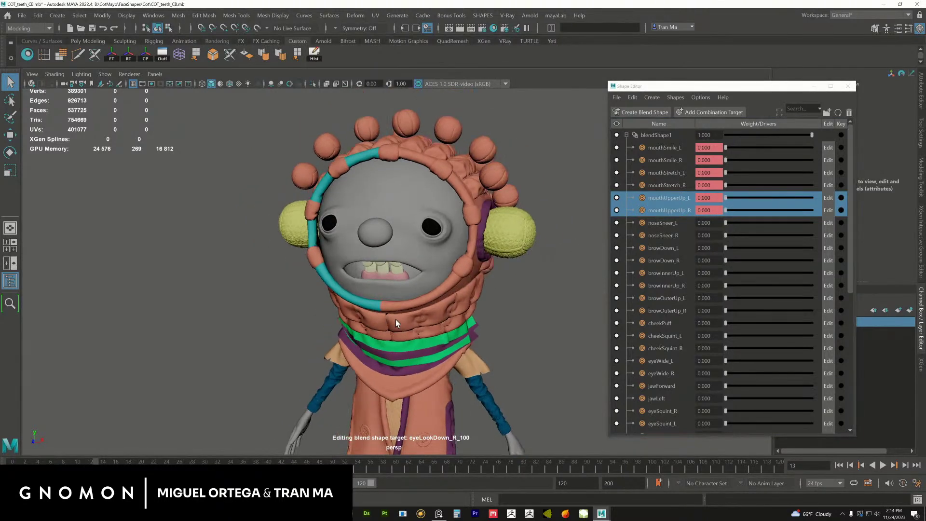
- Set the mouthRollLower and mouthRollUpper weights to 0.000
left_click(664, 184)
left_click(667, 221)
left_click(668, 199)
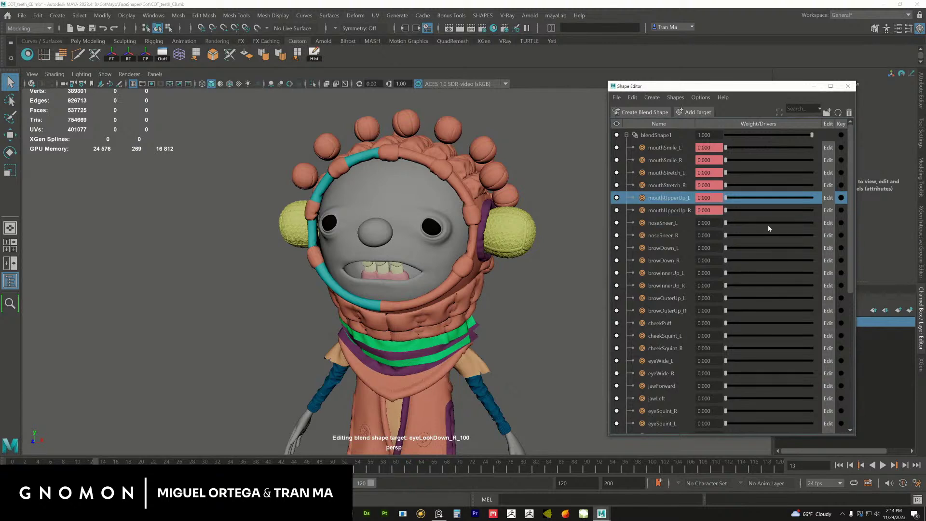
left_click_drag(850, 210, 867, 351)
left_click(668, 236)
left_click(687, 248, "shift")
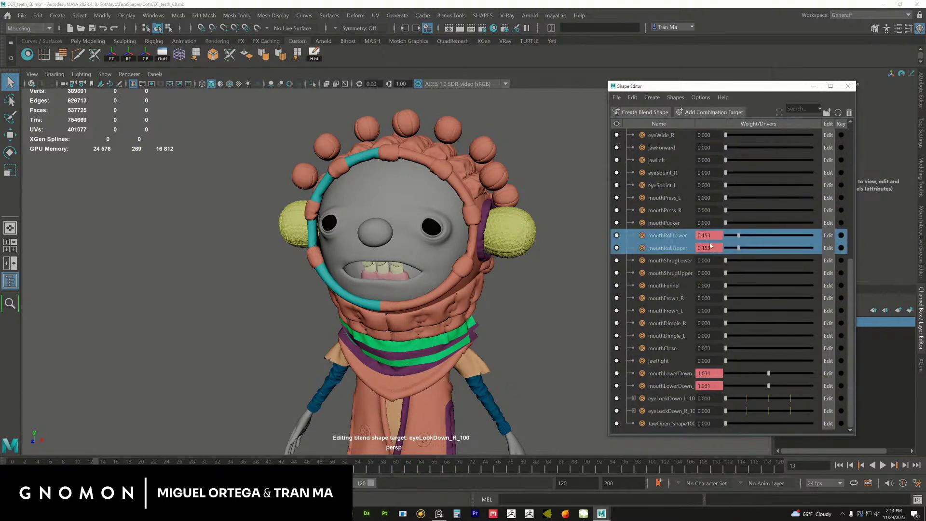
left_click_drag(740, 236, 713, 236)
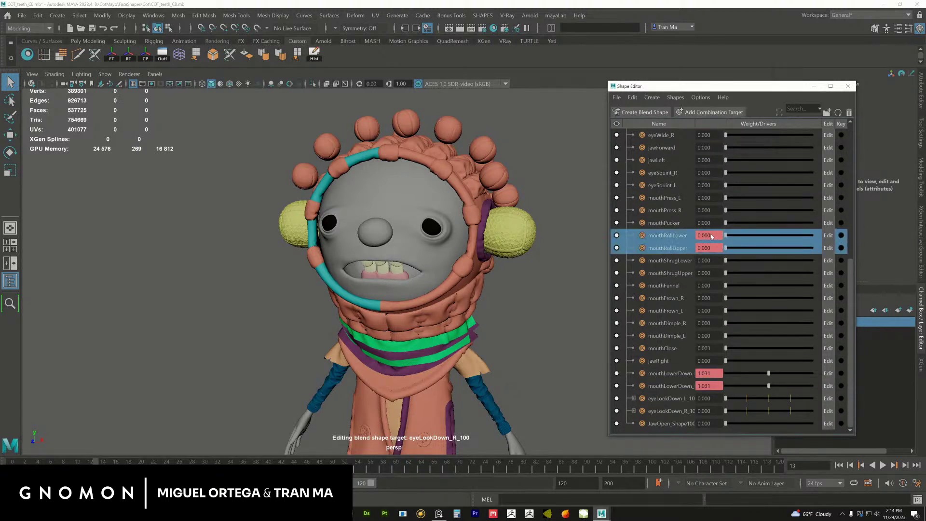
- Set both mouthLowerDown weights to 0.000 and view the full character with its mouth closed
left_click(666, 374)
left_click(674, 386, "shift")
left_click_drag(766, 375, 725, 375)
left_click_drag(602, 360, 531, 348, "alt")
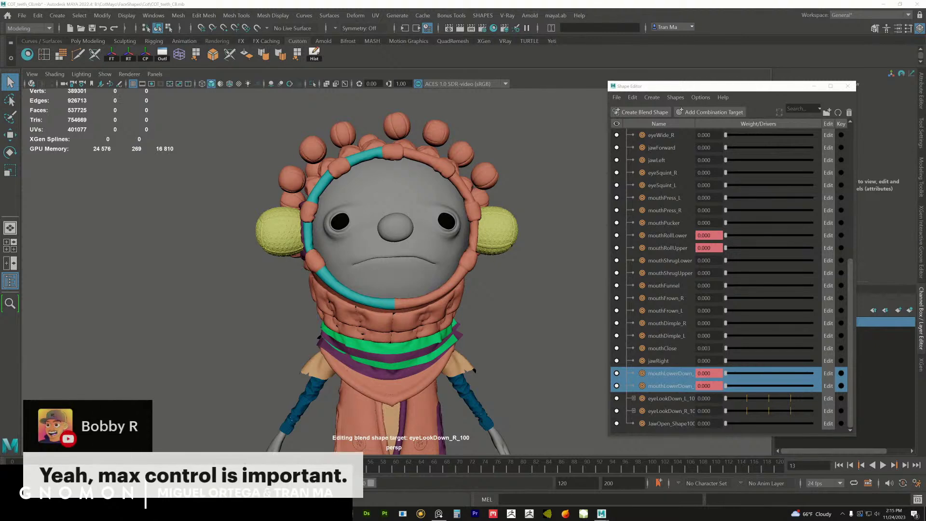
scroll(482, 316, "down", 2)
mouse_move(480, 309)
left_mouse_down("alt")
mouse_move(461, 319)
mouse_move(471, 303)
left_mouse_up("alt")
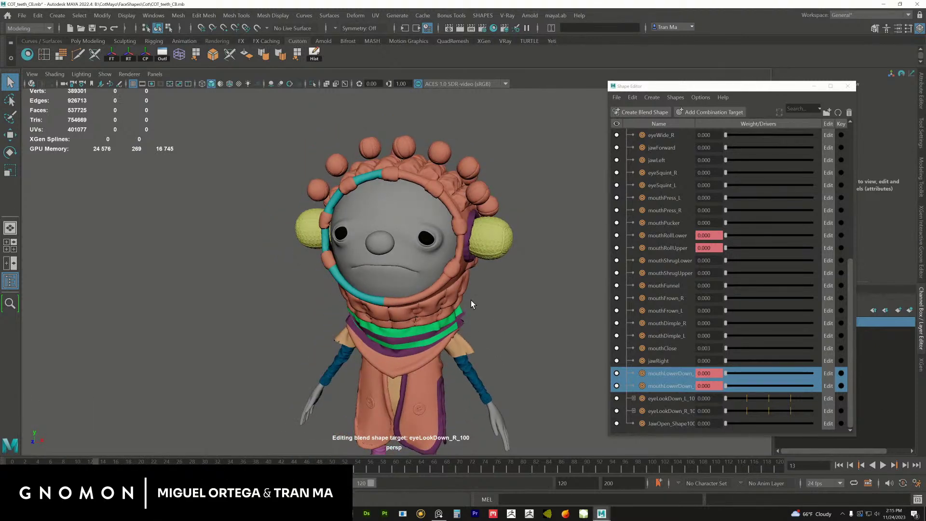
middle_click_drag(429, 437, 455, 406, "alt")
scroll(455, 406, "down", 2)
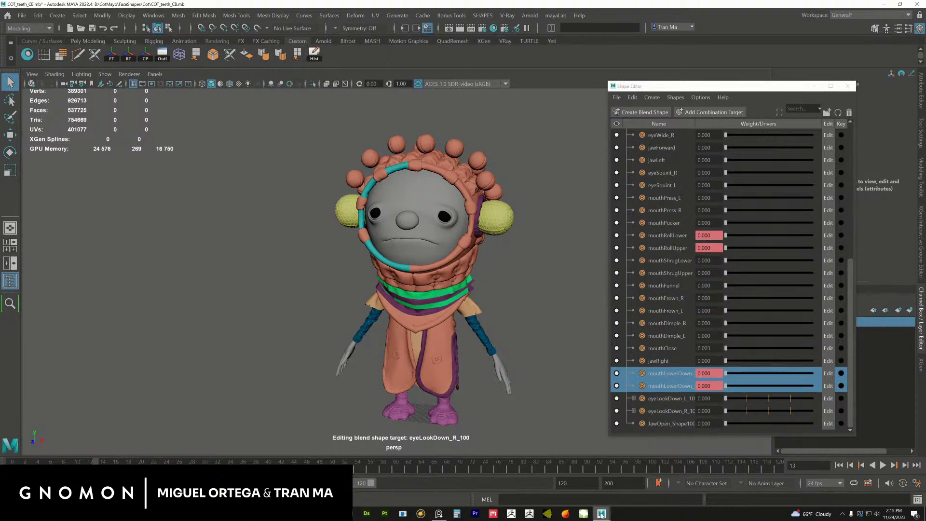
- Switch to the setLayout_145 scene and examine the arched hall, selecting door pieces at its far end
mouse_move(602, 514)
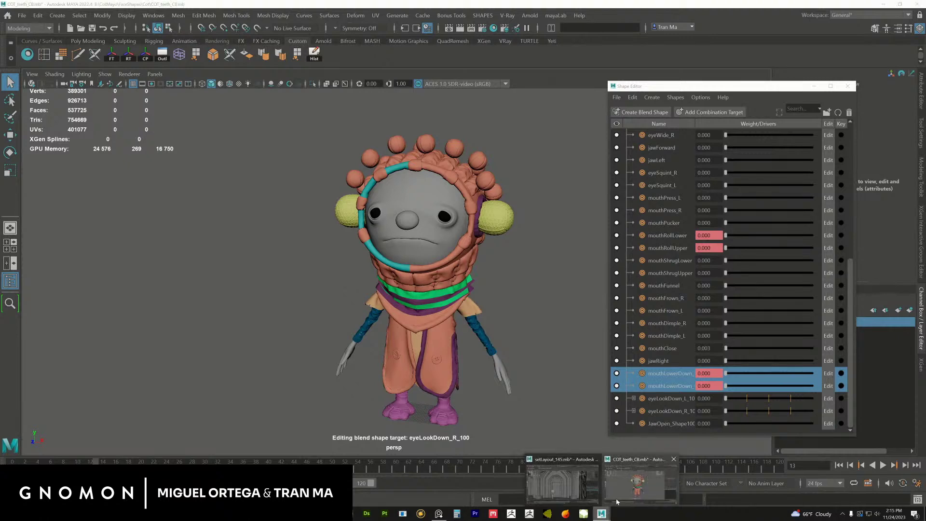
left_click(563, 478)
left_click(561, 479)
left_click_drag(457, 381, 578, 277, "alt")
left_click(527, 278)
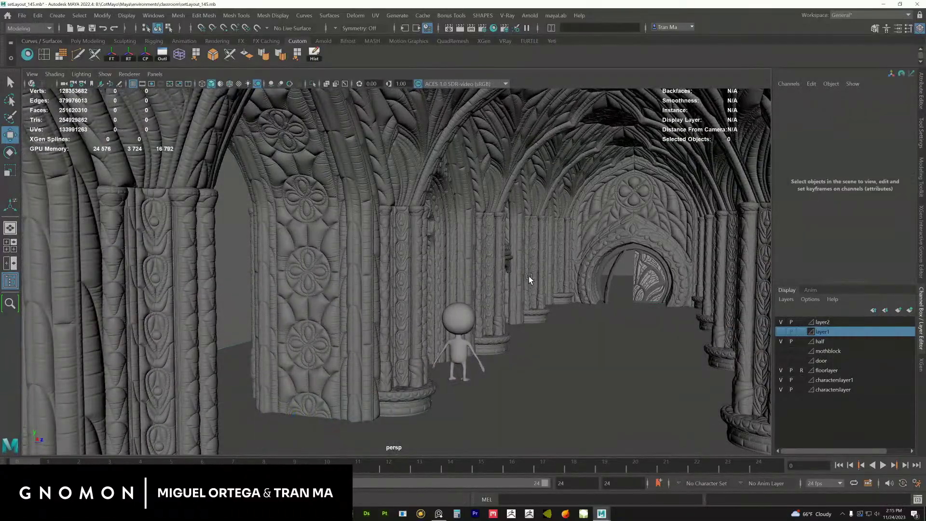
left_click(491, 306)
left_click_drag(496, 323, 511, 320, "alt")
left_click(669, 222)
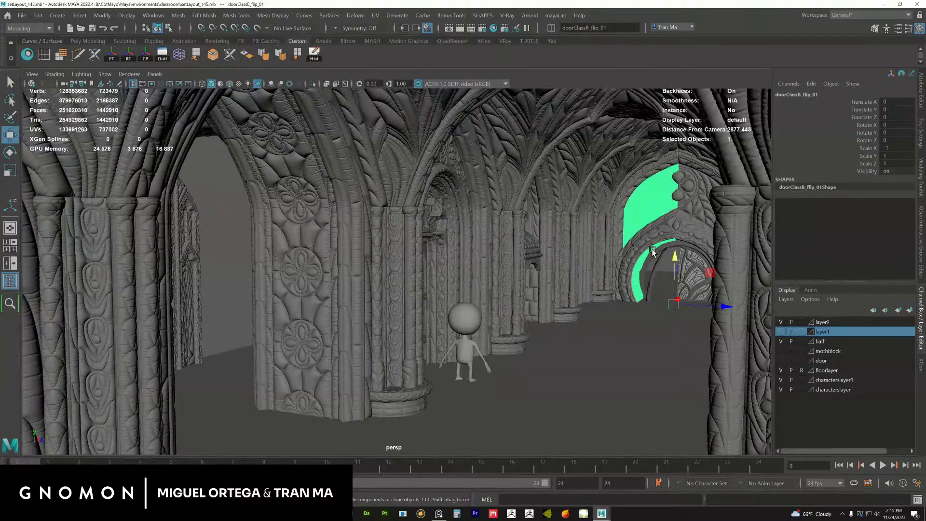
key("ctrl+d")
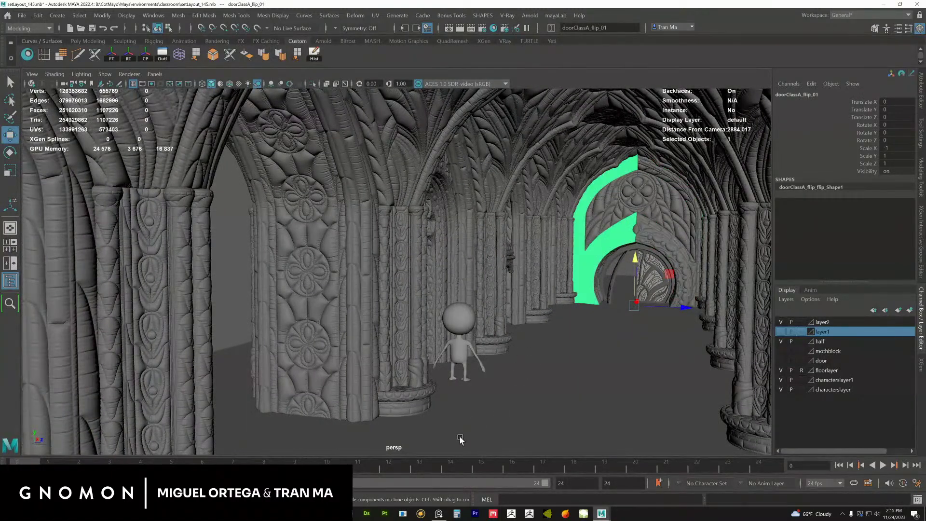
- Look over the puppet teeth reference board, return to the COT_teeth_CB scene and view the face closer
right_click_drag(462, 436, 460, 468, "alt")
key("alt+Tab")
scroll(552, 415, "down", 3)
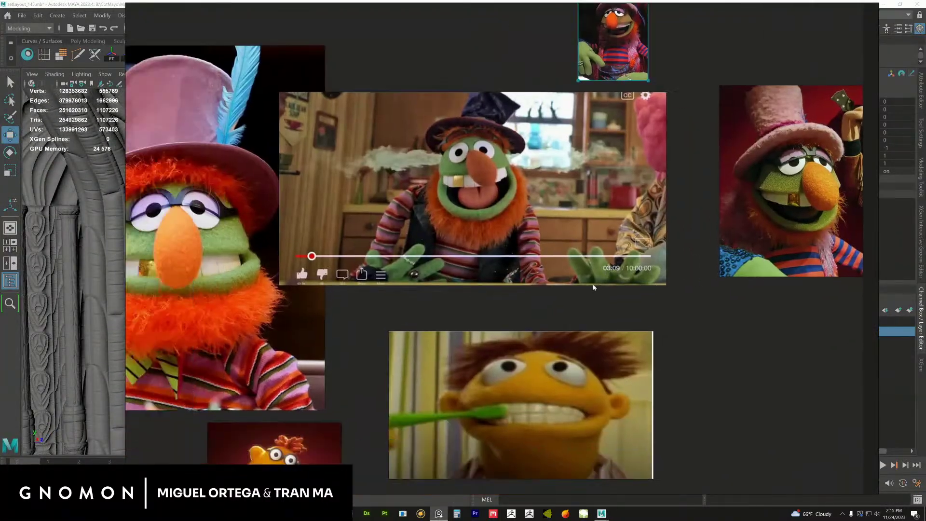
mouse_move(601, 513)
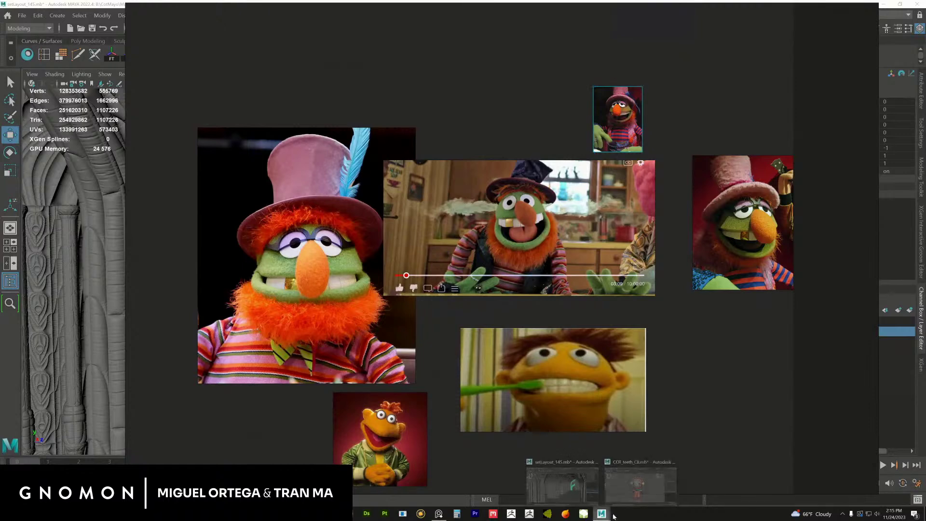
left_click(633, 494)
scroll(553, 308, "up", 5)
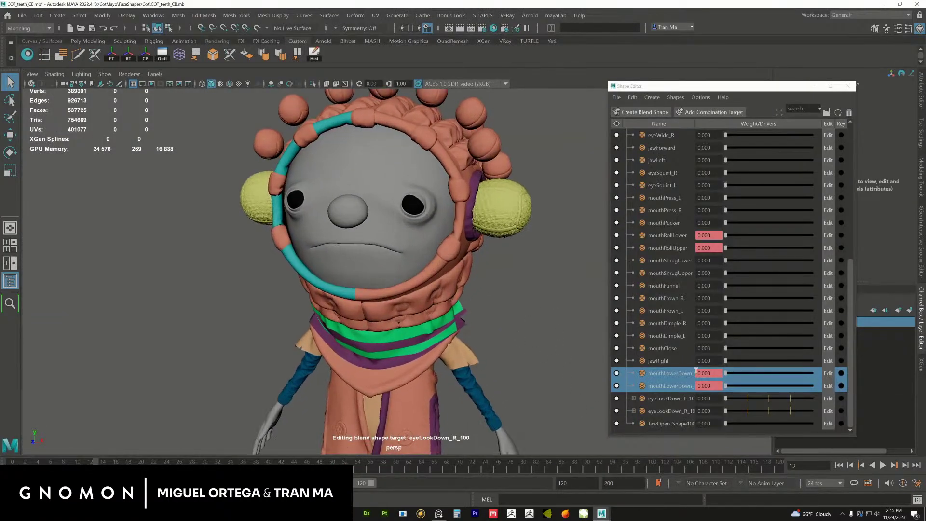
mouse_move(728, 377)
left_mouse_down()
mouse_move(785, 375)
mouse_move(726, 373)
left_mouse_up()
left_click_drag(420, 345, 465, 351, "alt")
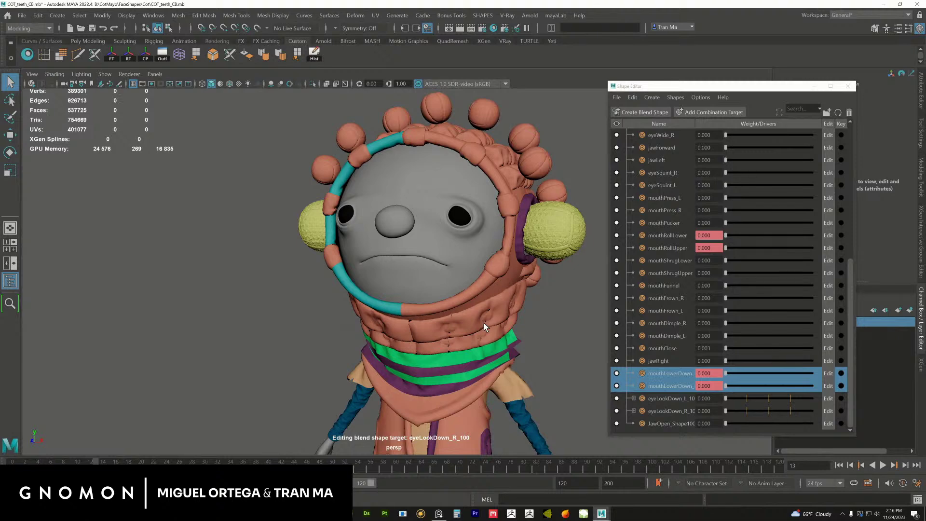
- Return to the setLayout_145 scene, clear the door selection and view the hall around the placeholder character
left_click(601, 514)
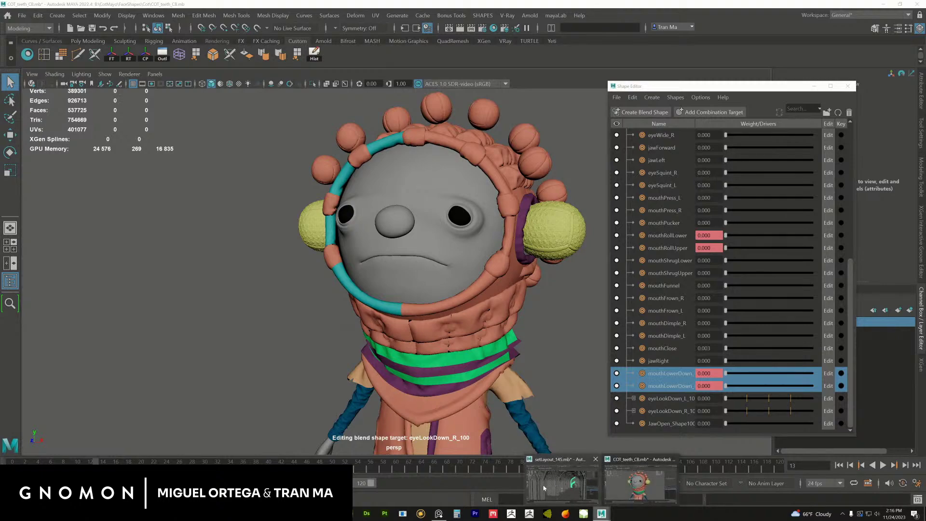
left_click(543, 483)
left_click(252, 219)
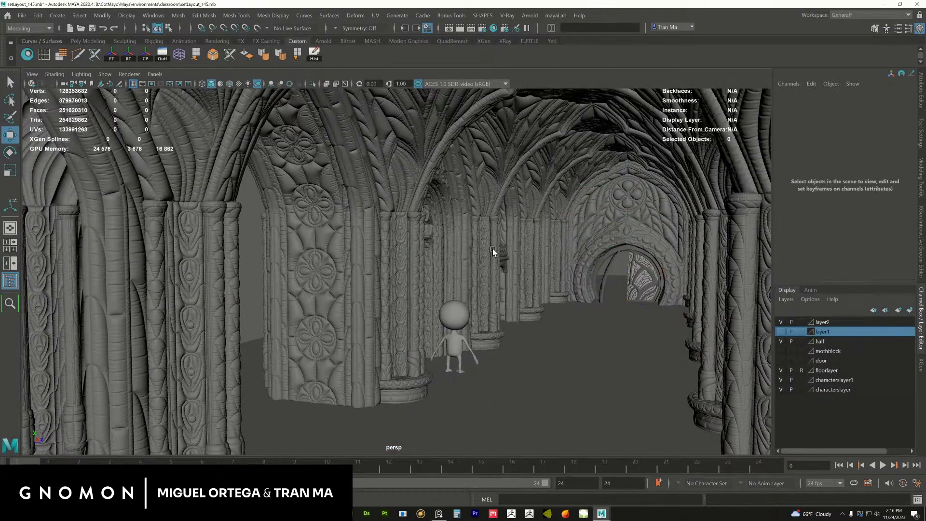
middle_click_drag(489, 269, 430, 280, "alt")
left_click_drag(441, 291, 459, 293, "alt")
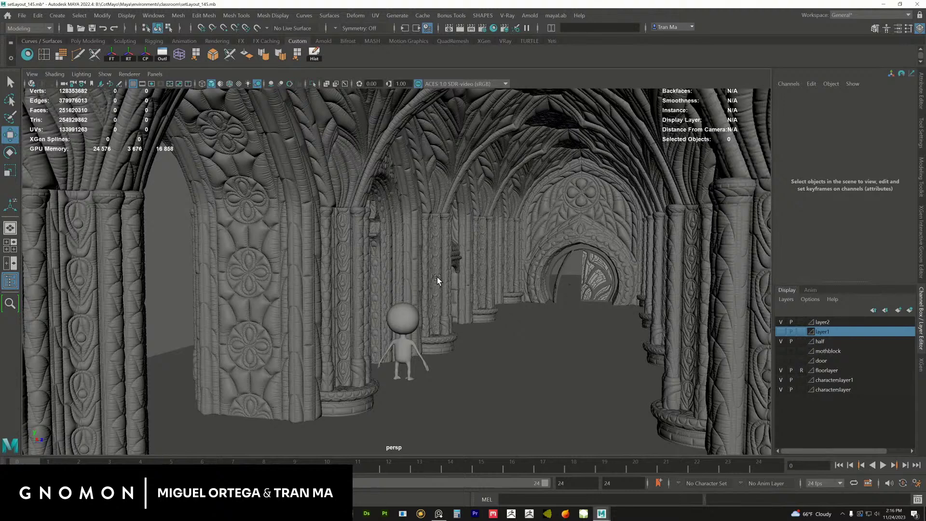
- Switch back to the COT_teeth_CB scene, go to frame 10 and view the exposed teeth up close
mouse_move(600, 513)
left_click(608, 475)
left_click_drag(95, 468, 78, 467)
left_click_drag(256, 372, 311, 359, "alt")
middle_click_drag(311, 359, 278, 366, "alt")
right_click_drag(277, 366, 317, 398, "alt")
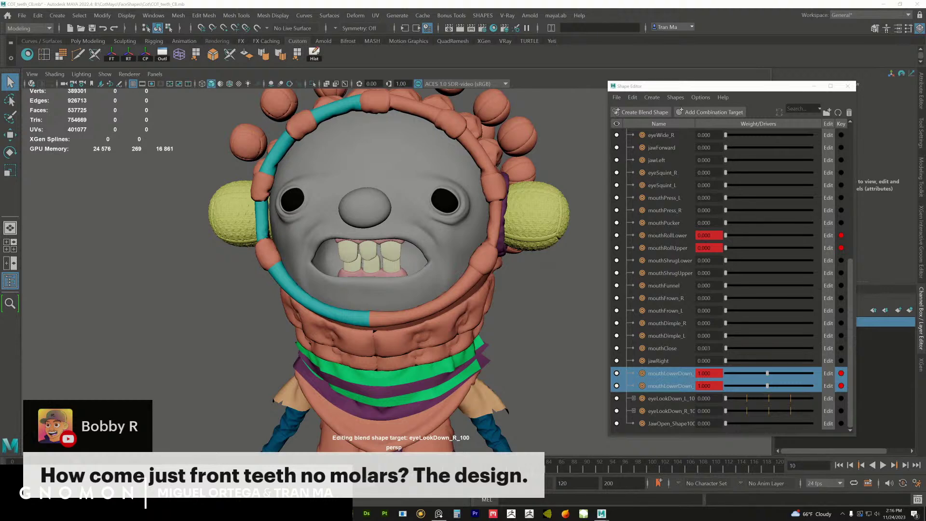
- View the bared teeth from the front and side, play the animation and return to frame 0
mouse_move(414, 317)
left_mouse_down("alt")
mouse_move(405, 306)
mouse_move(387, 310)
mouse_move(407, 305)
mouse_move(418, 331)
left_mouse_up("alt")
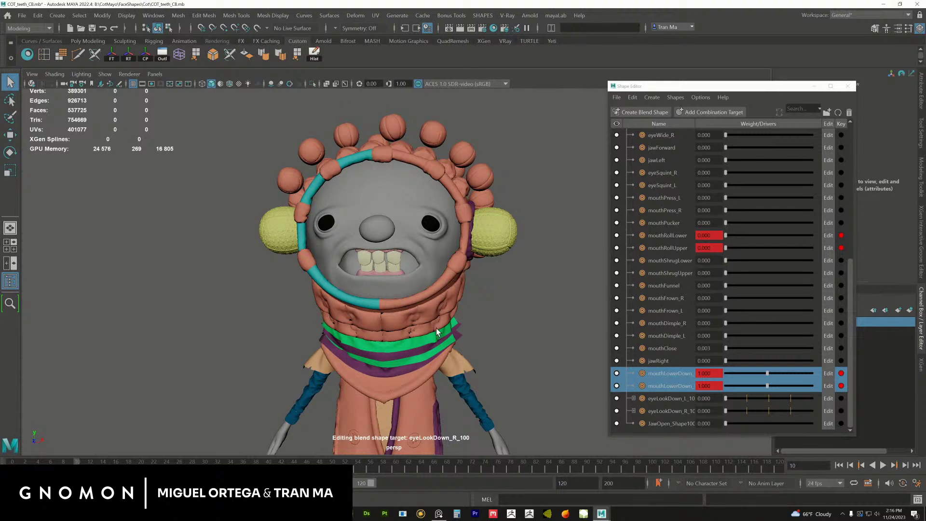
mouse_move(479, 348)
left_mouse_down("alt")
mouse_move(438, 345)
mouse_move(472, 343)
left_mouse_up("alt")
key("alt+v")
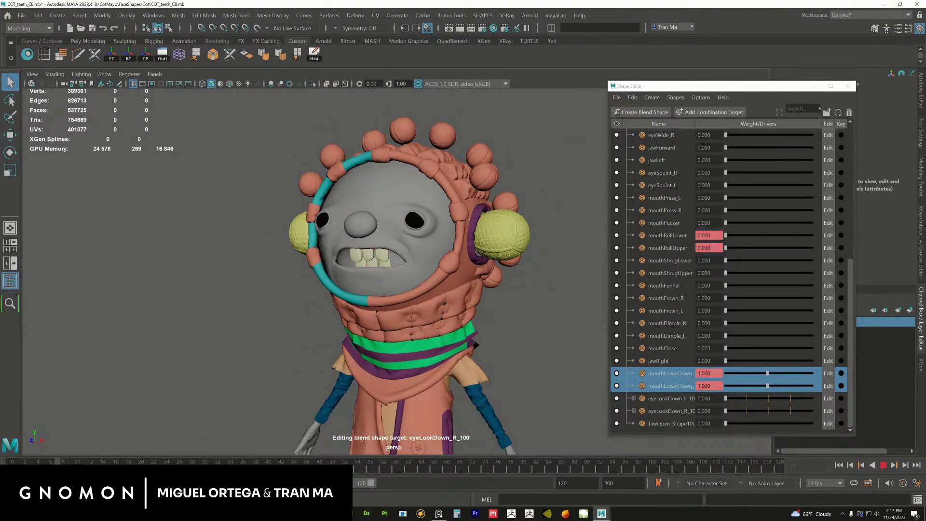
left_click_drag(134, 469, 12, 469)
- Replay the mouth animation from a closer front view and stop on frame 8
left_click_drag(273, 378, 300, 386, "alt")
right_click_drag(300, 386, 321, 403, "alt")
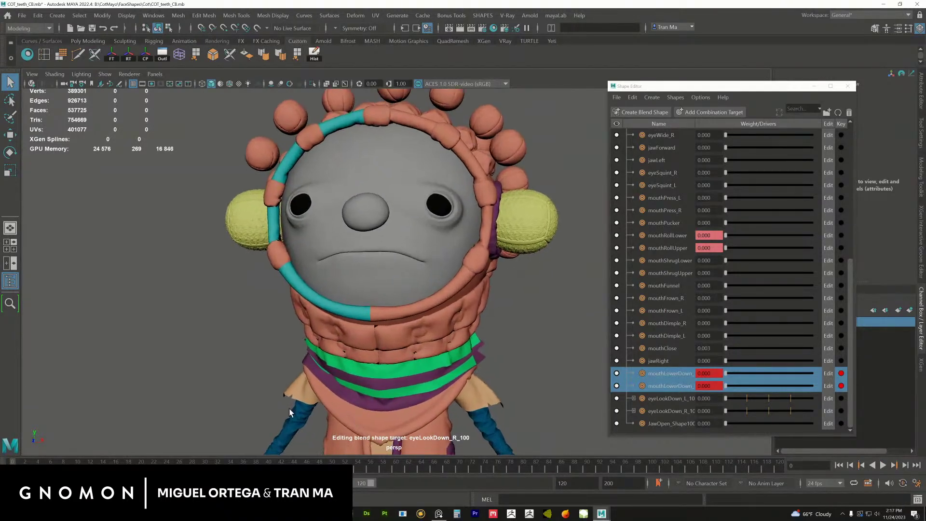
key("alt+v")
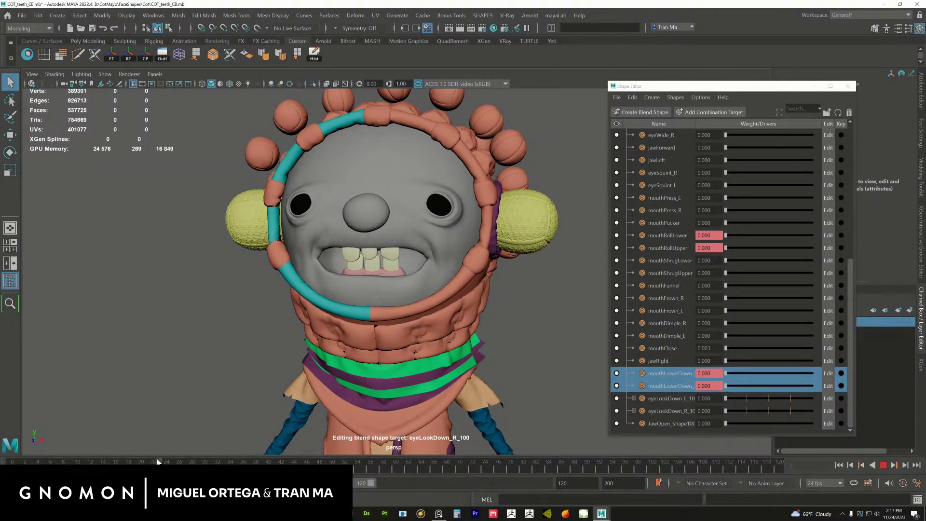
left_click_drag(31, 467, 63, 467)
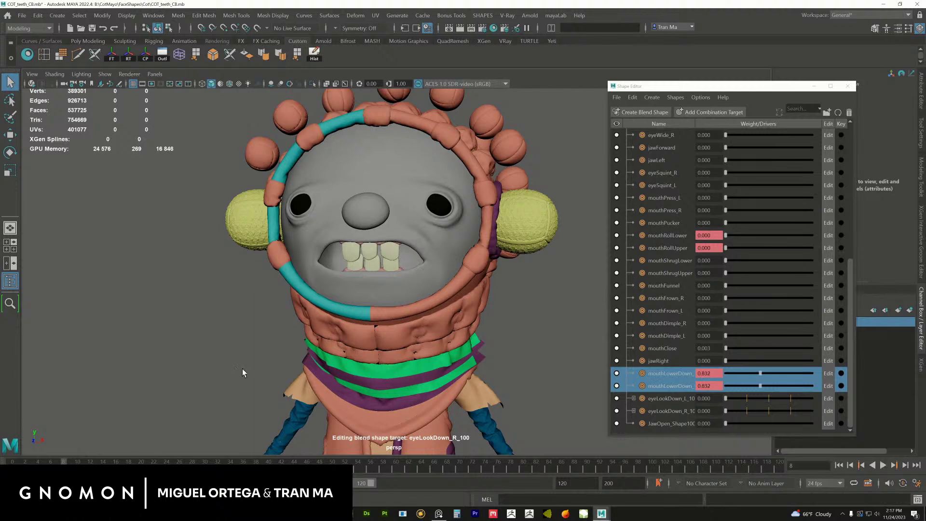
- Put Cot's teeth and gums on a new hidden display layer and replay the mouth animation from the first frame
left_click_drag(337, 284, 357, 282, "alt")
left_click(381, 250)
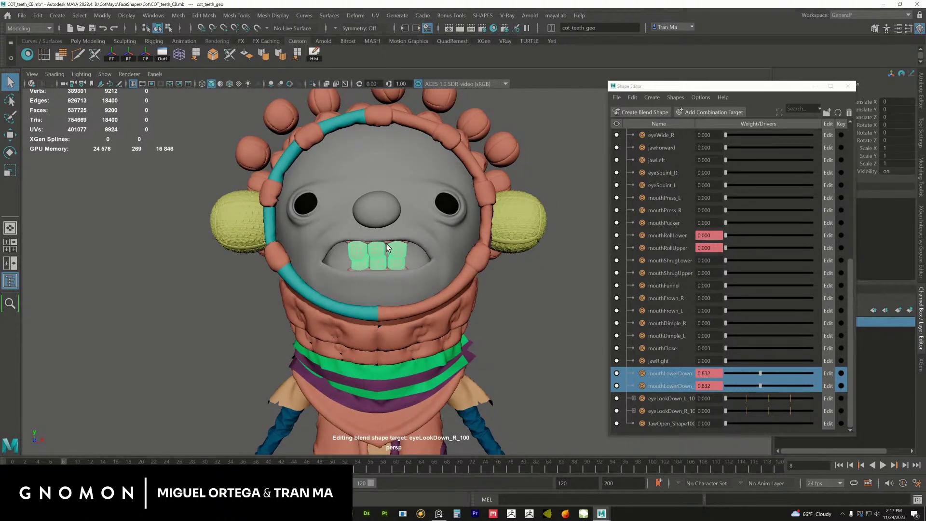
left_click(388, 250)
left_click_drag(791, 88, 745, 102)
left_click(909, 310)
left_click(778, 322)
left_click_drag(62, 460, 2, 446)
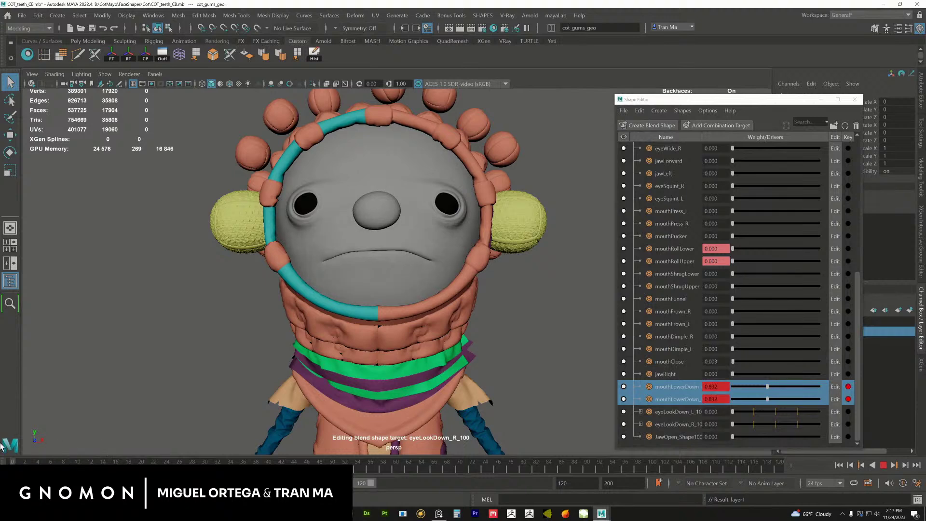
- Clear the selection, move the Shape Editor clear of the character and view Cot's full body from several angles
left_click_drag(258, 351, 271, 343, "alt")
left_click_drag(758, 102, 683, 99)
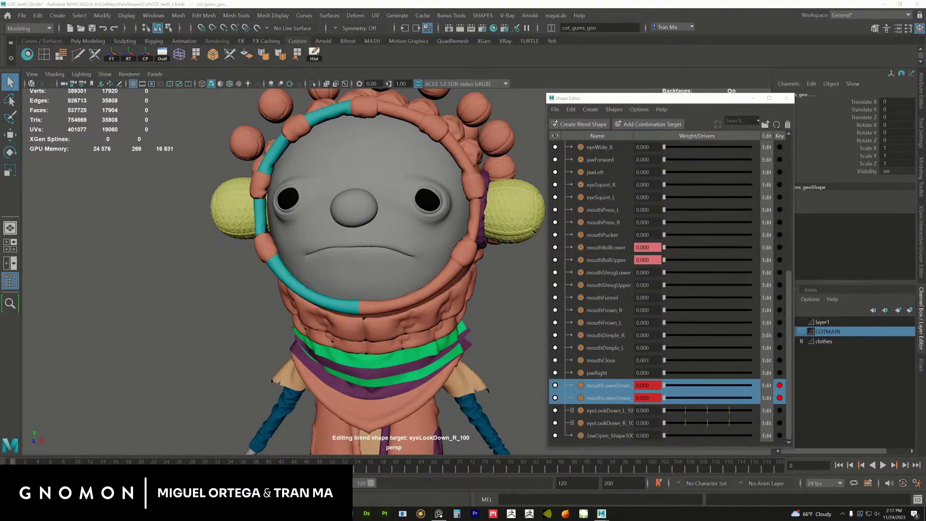
right_click_drag(464, 341, 330, 300, "alt")
left_click_drag(329, 300, 488, 313, "alt")
left_click(490, 334)
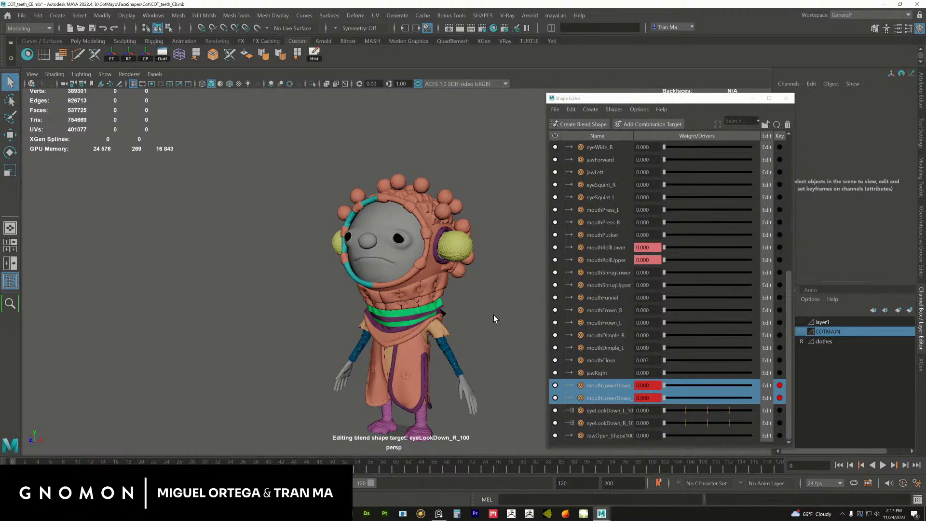
left_click_drag(653, 102, 620, 94)
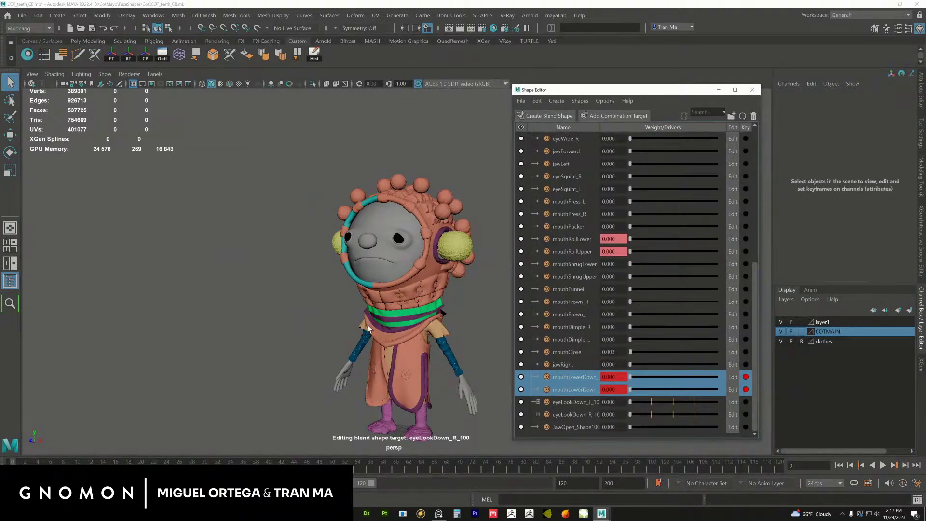
middle_click_drag(468, 383, 428, 354, "alt")
right_click_drag(428, 354, 508, 392, "alt")
left_click_drag(509, 391, 475, 346, "alt")
right_click_drag(475, 346, 436, 361, "alt")
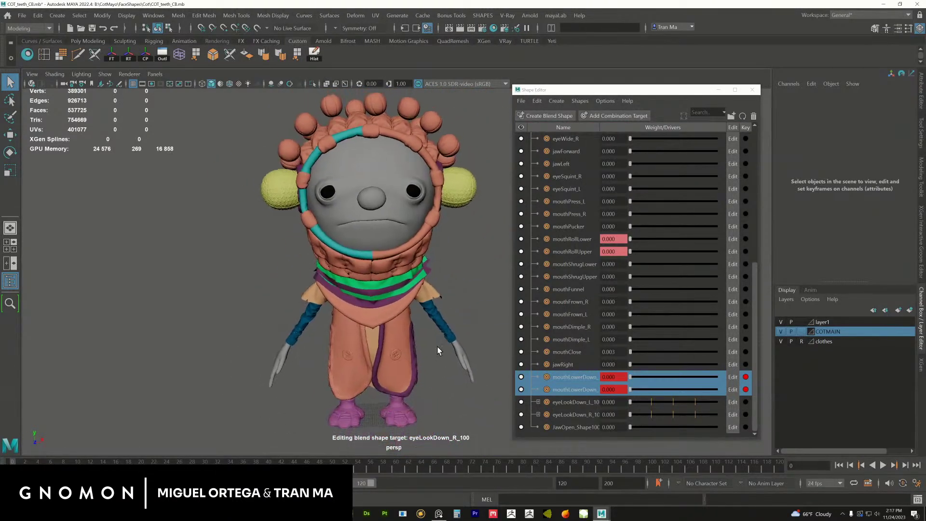
- Switch to the setLayout_145 scene and examine the vaulted hall with the stand-in character from inside
mouse_move(604, 510)
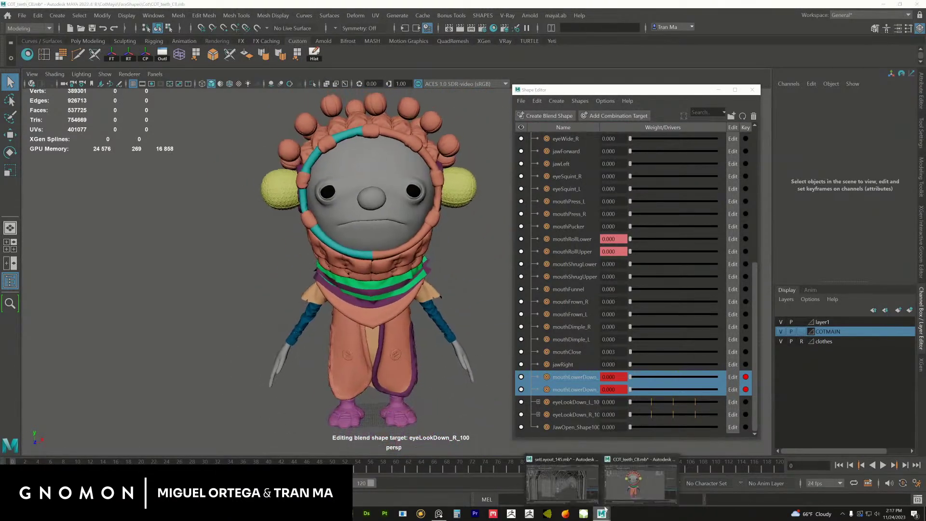
left_click(562, 482)
left_click_drag(207, 229, 367, 254, "alt")
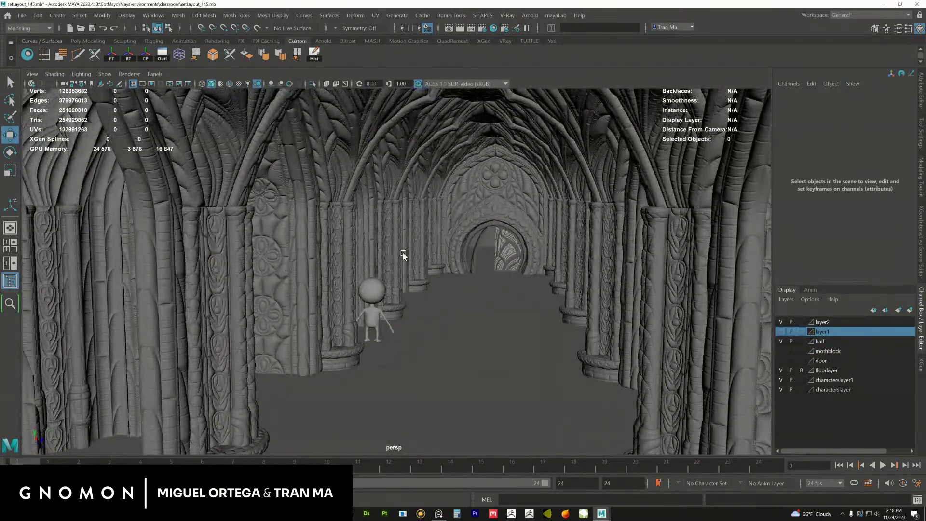
left_click_drag(475, 298, 464, 277, "alt")
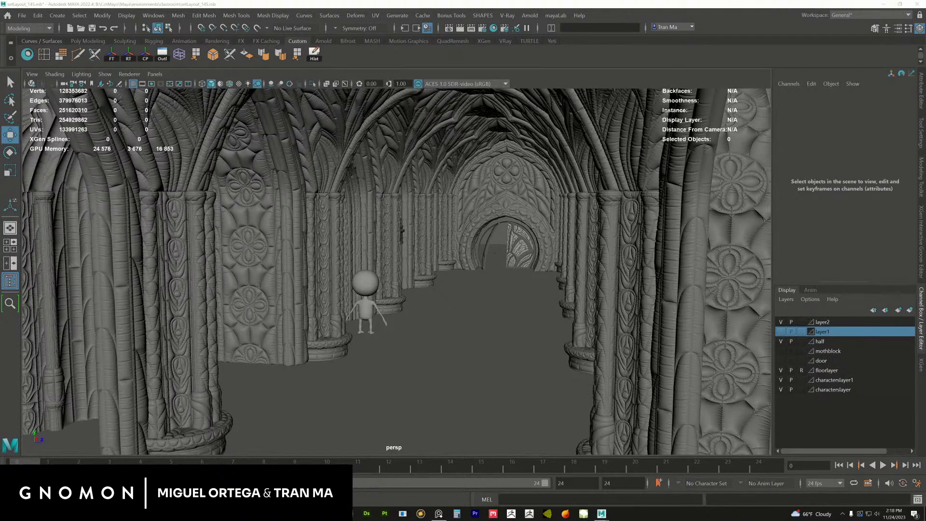
middle_click_drag(415, 315, 434, 297, "alt")
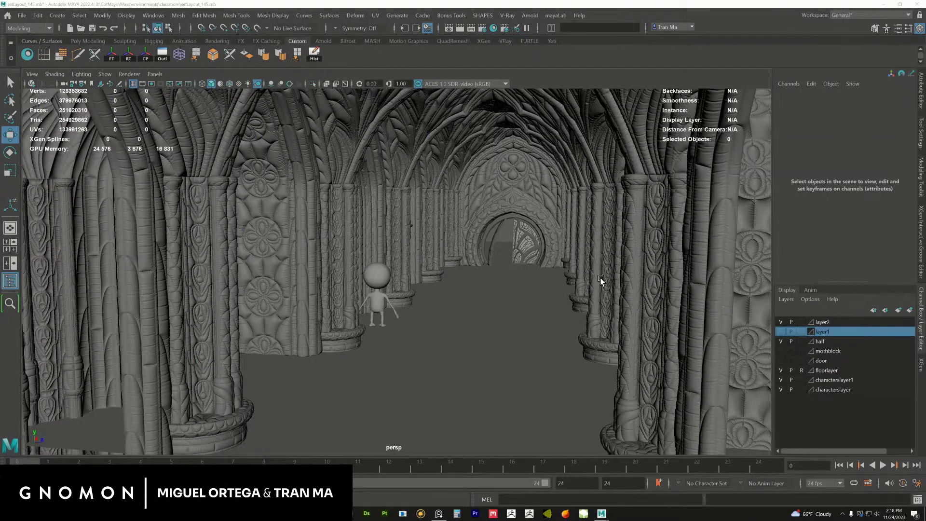
middle_click_drag(521, 297, 520, 289, "alt")
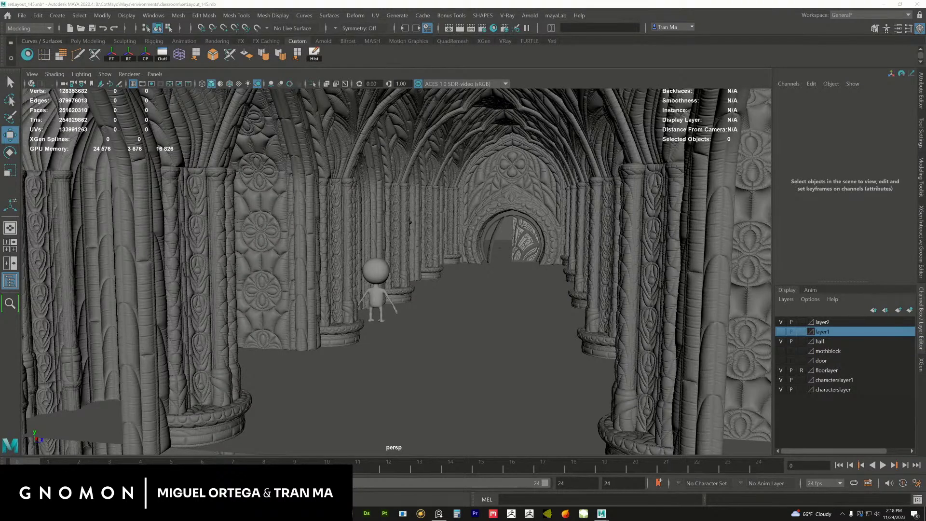
middle_click_drag(551, 291, 558, 292, "alt")
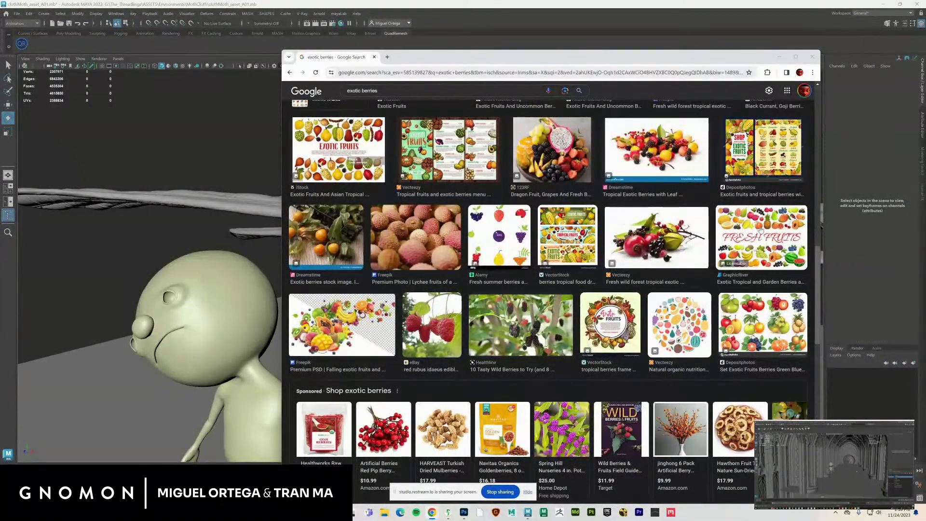
- Browse the "exotic berries" image results for references and preview the Healthline photo of a red wild berry with a pink flower
scroll(757, 231, "down", 2)
scroll(755, 229, "down", 6)
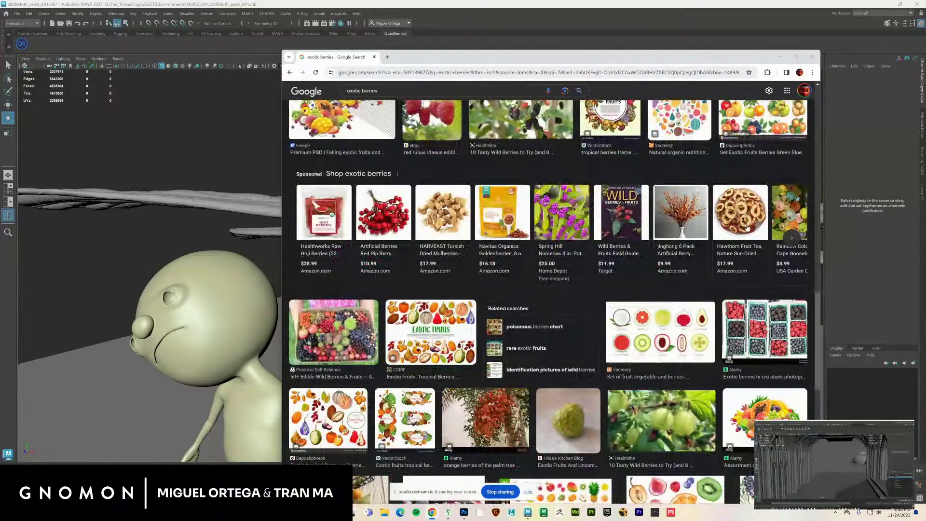
scroll(744, 229, "down", 3)
scroll(555, 292, "down", 5)
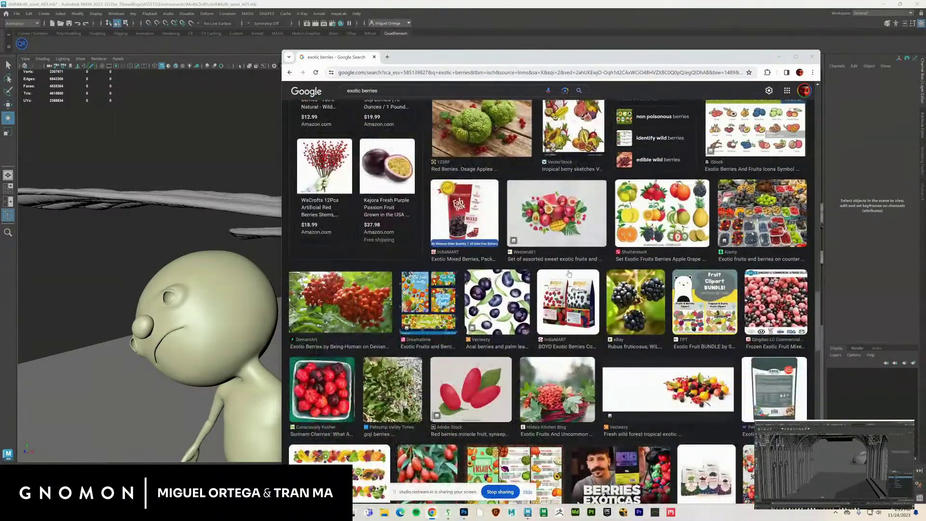
scroll(562, 274, "down", 4)
scroll(562, 275, "down", 3)
scroll(562, 275, "down", 3)
scroll(563, 274, "down", 9)
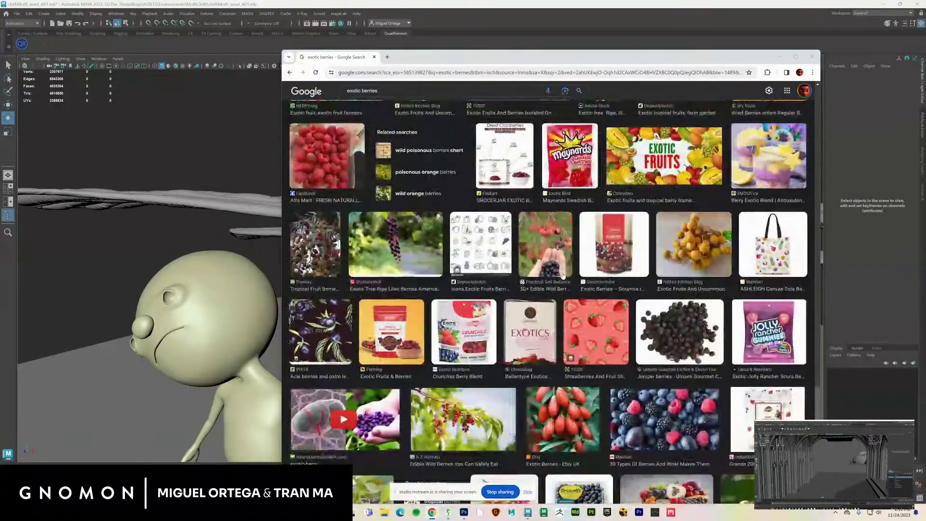
scroll(562, 277, "down", 5)
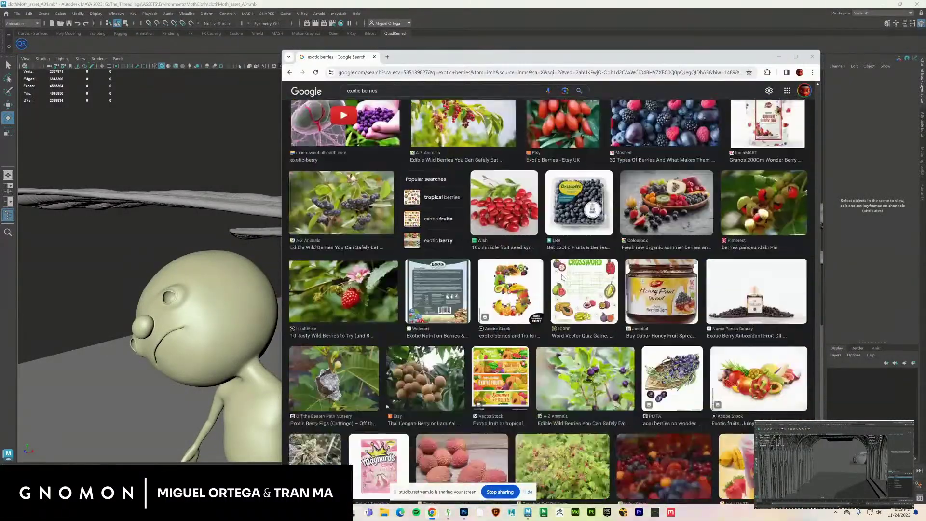
scroll(561, 279, "up", 3)
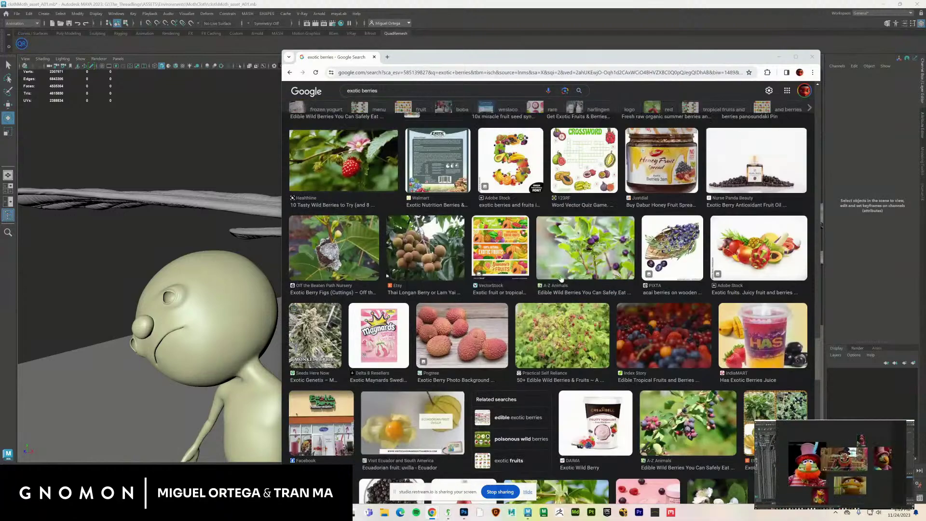
left_click(343, 270)
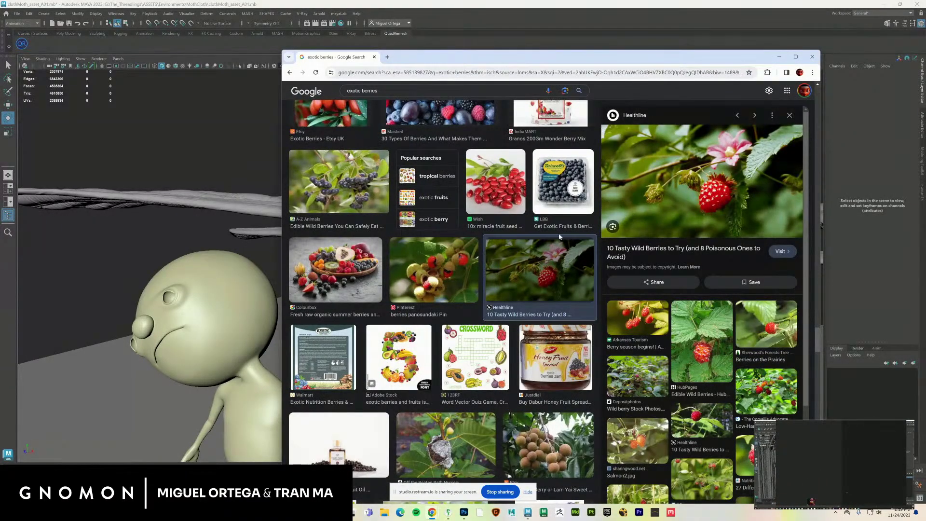
- Continue through the berry image results and preview the Pngtree photo of lychees on a wooden table
scroll(472, 273, "down", 3)
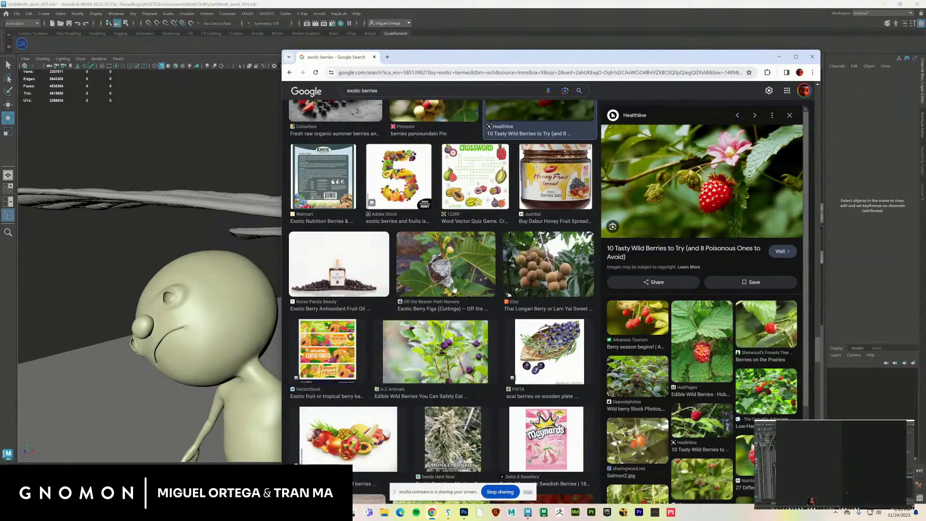
scroll(453, 289, "down", 3)
scroll(453, 289, "down", 2)
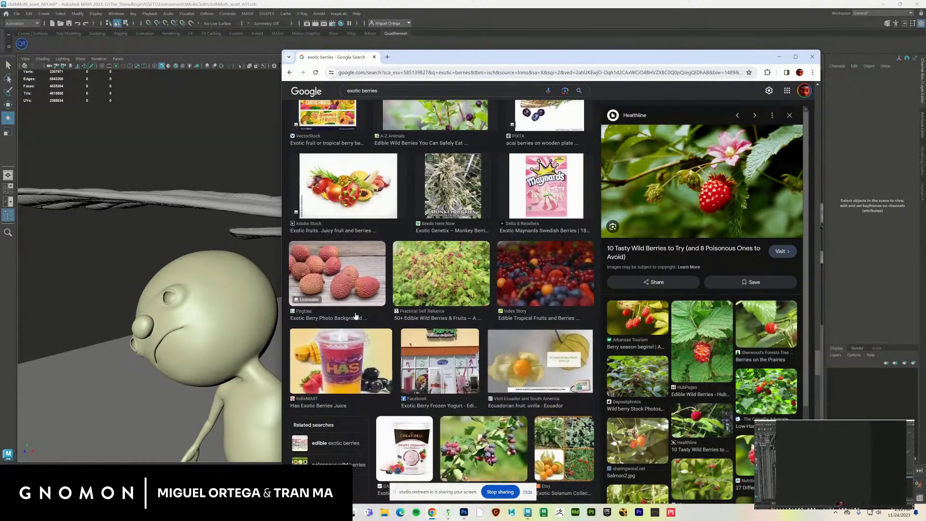
left_click(337, 273)
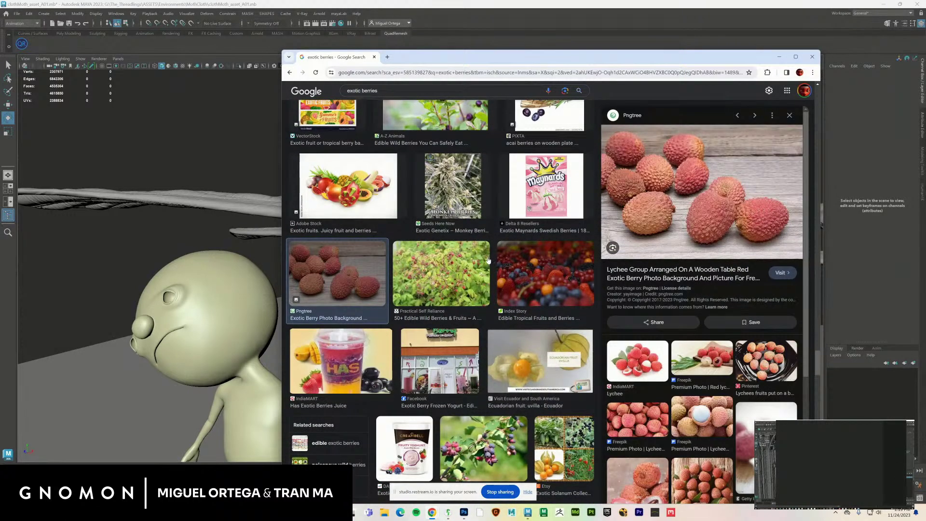
- Look further through the berry references and preview the red raspberry photo from the Fruits site
scroll(488, 260, "down", 4)
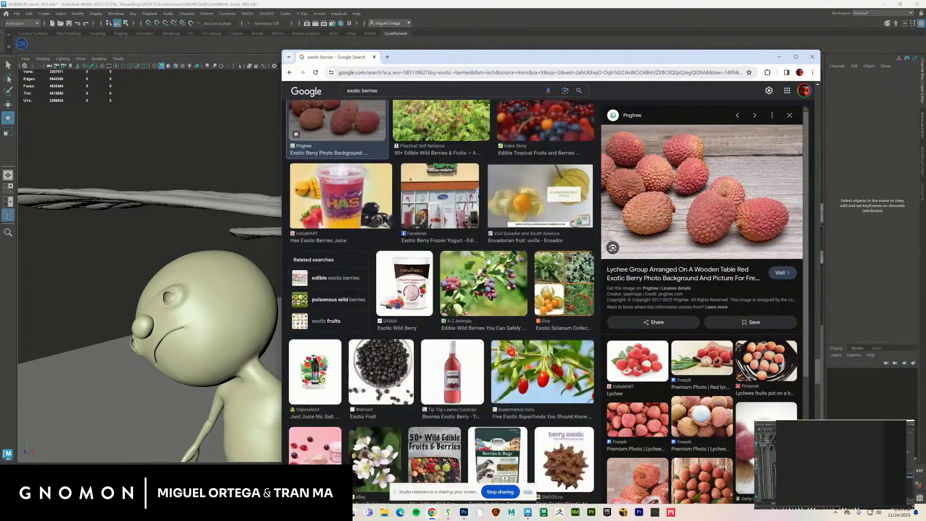
scroll(488, 260, "down", 8)
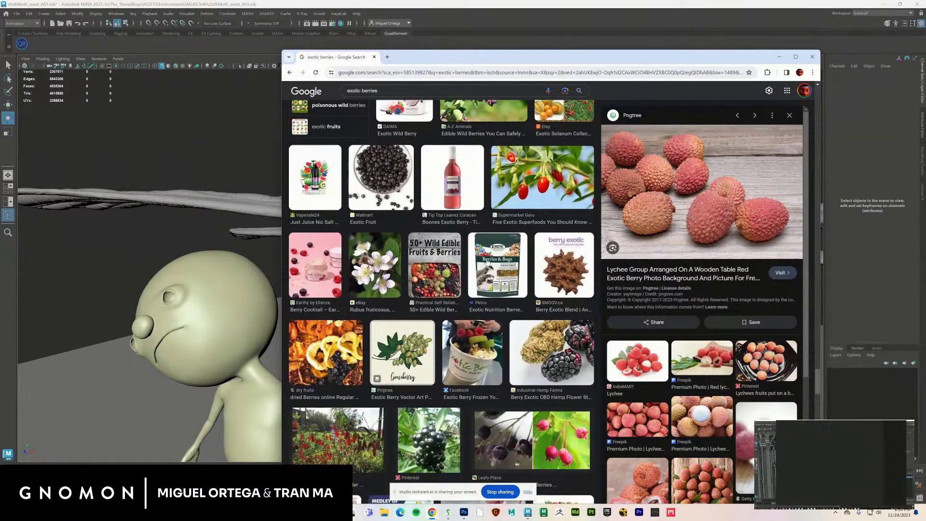
scroll(486, 263, "down", 1)
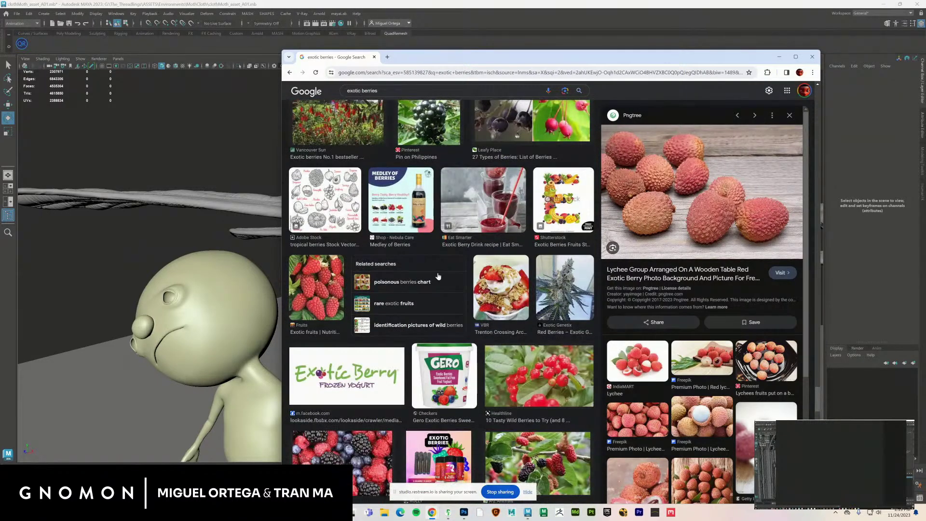
left_click(318, 287)
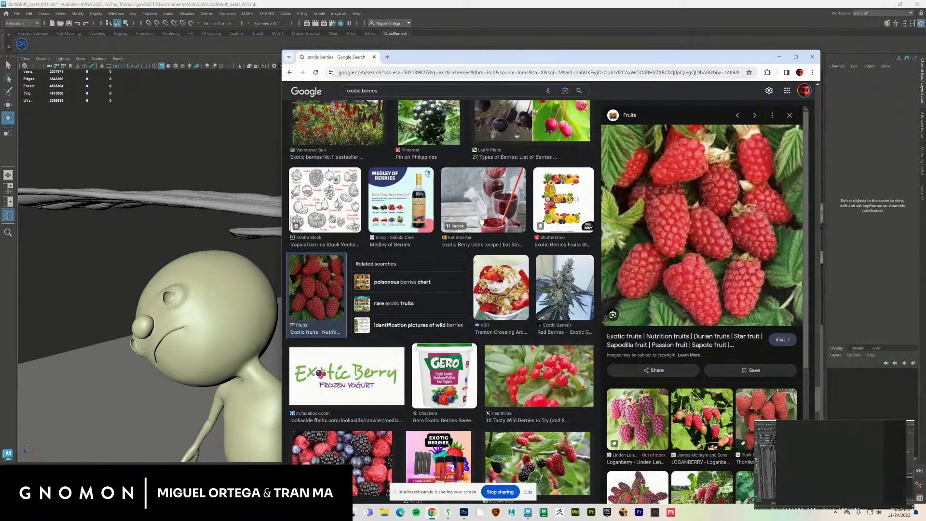
- Examine the remaining exotic berry image results for more unusual fruit shapes and clusters
scroll(463, 244, "down", 3)
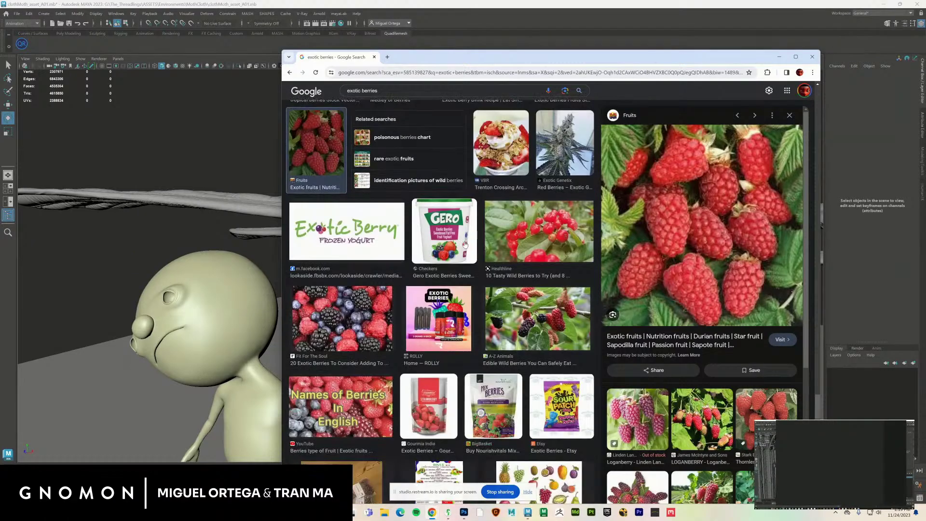
scroll(464, 243, "down", 7)
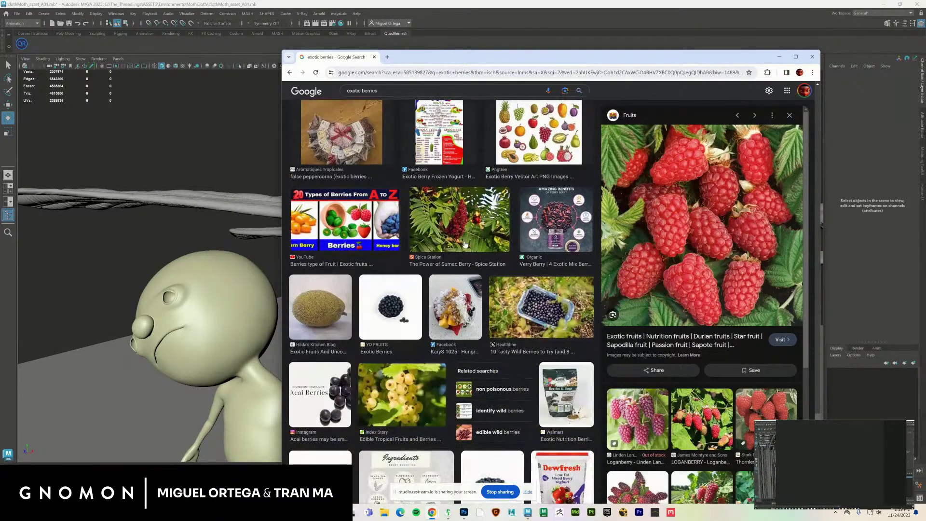
scroll(463, 245, "down", 10)
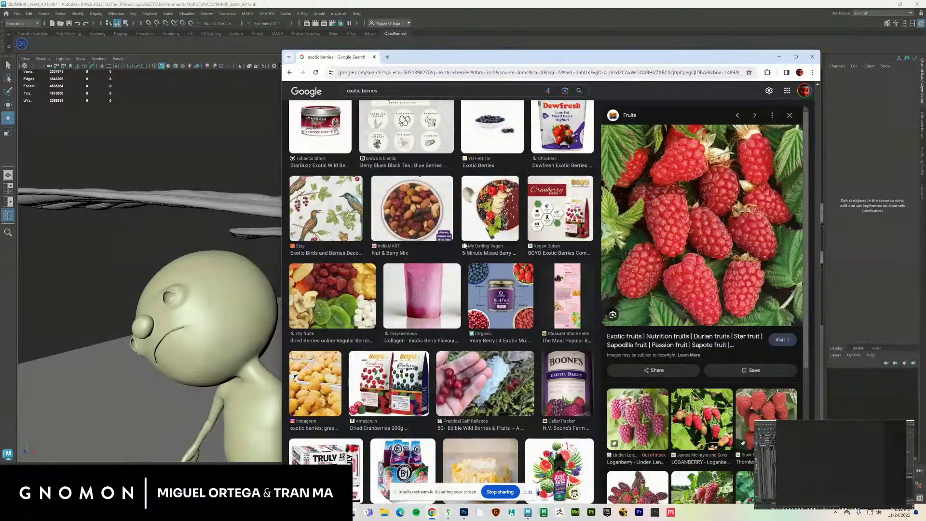
scroll(464, 246, "down", 7)
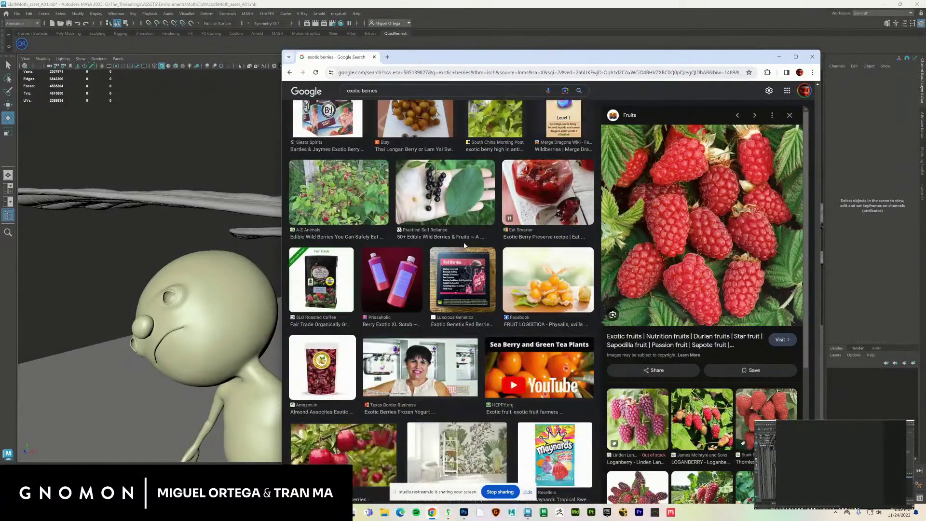
scroll(464, 244, "down", 7)
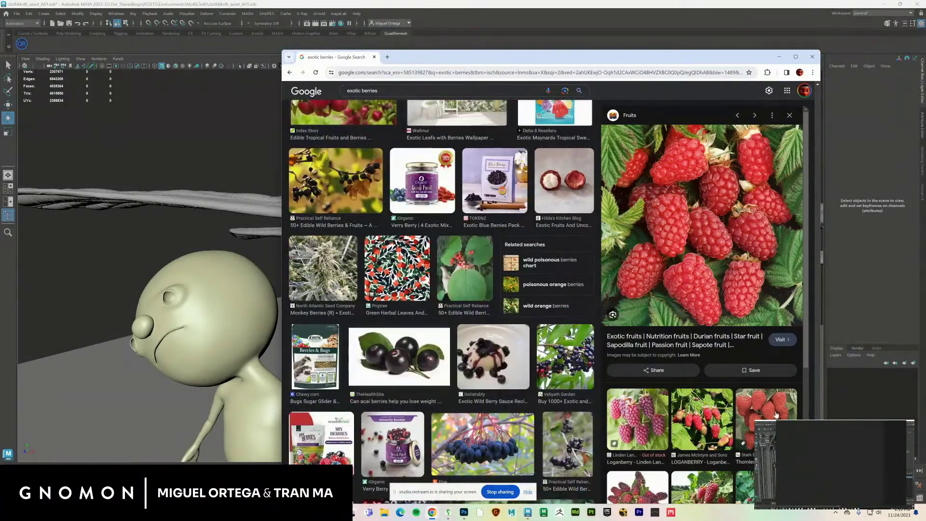
scroll(464, 245, "down", 6)
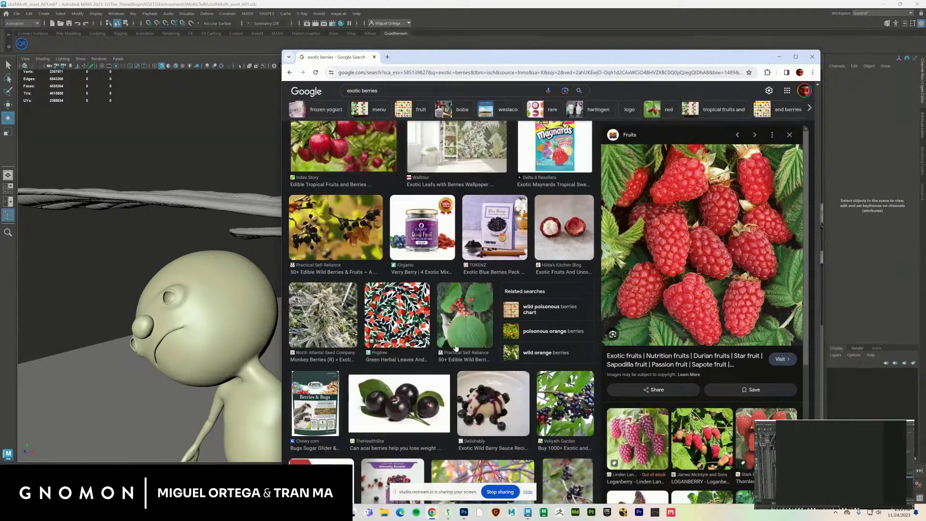
- Return to the start of the exotic berries results and look through the first rows of images again
left_click_drag(817, 444, 816, 90)
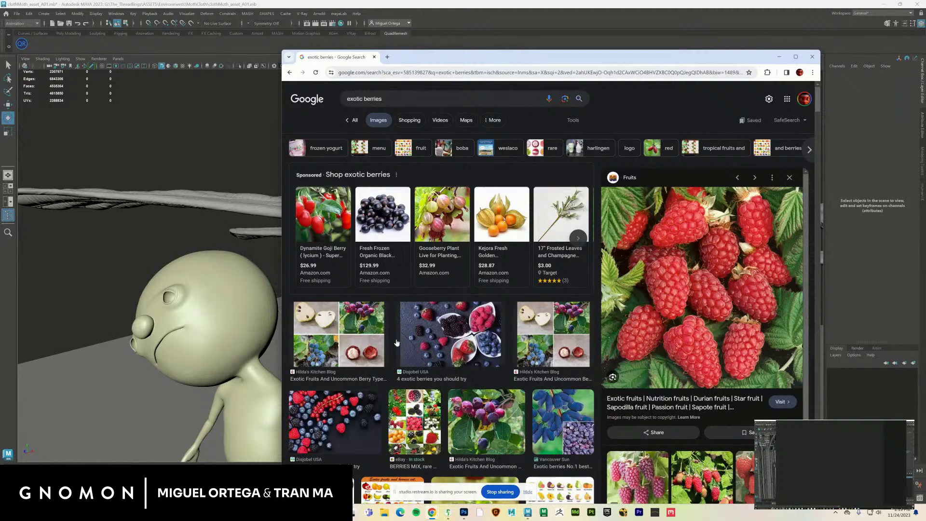
scroll(401, 354, "down", 4)
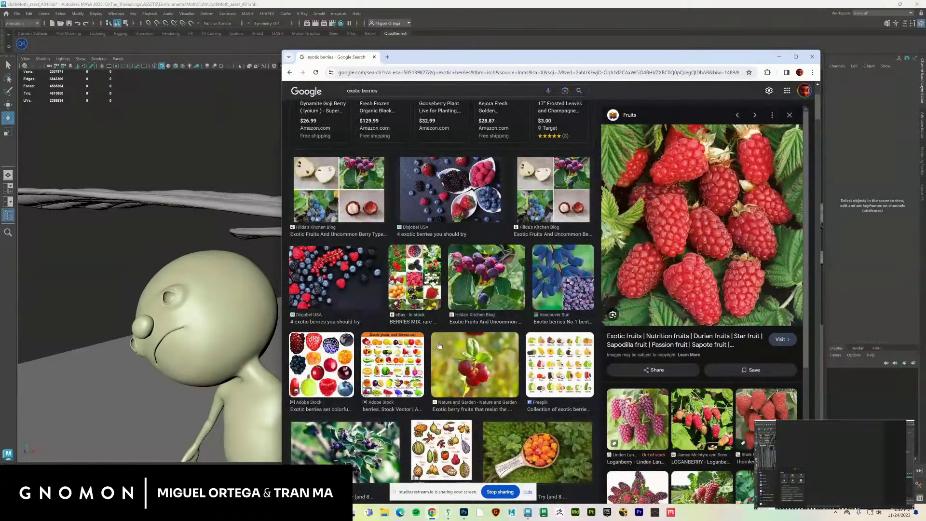
scroll(439, 346, "down", 2)
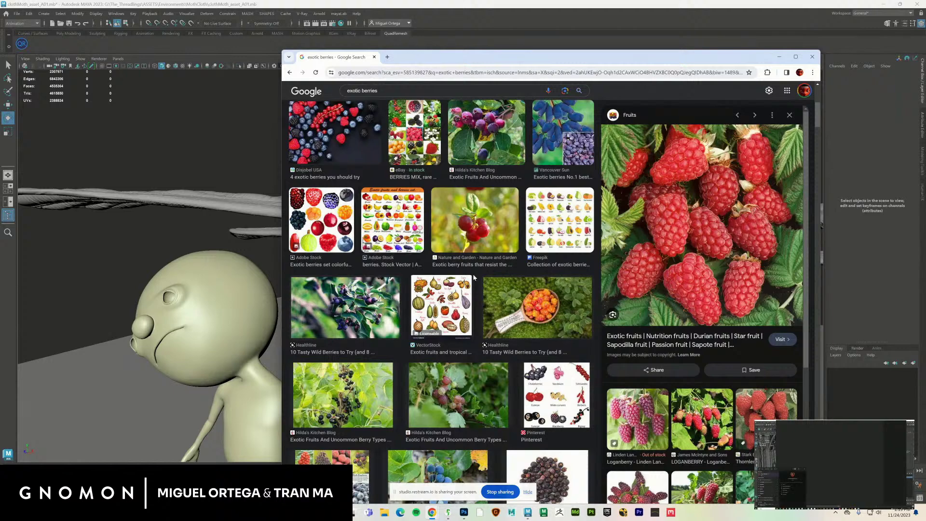
scroll(480, 300, "down", 5)
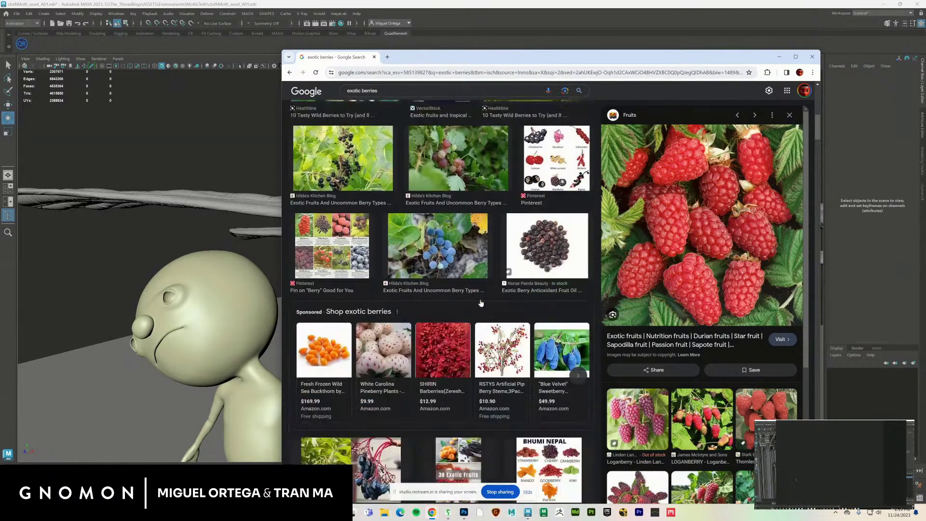
scroll(480, 302, "down", 1)
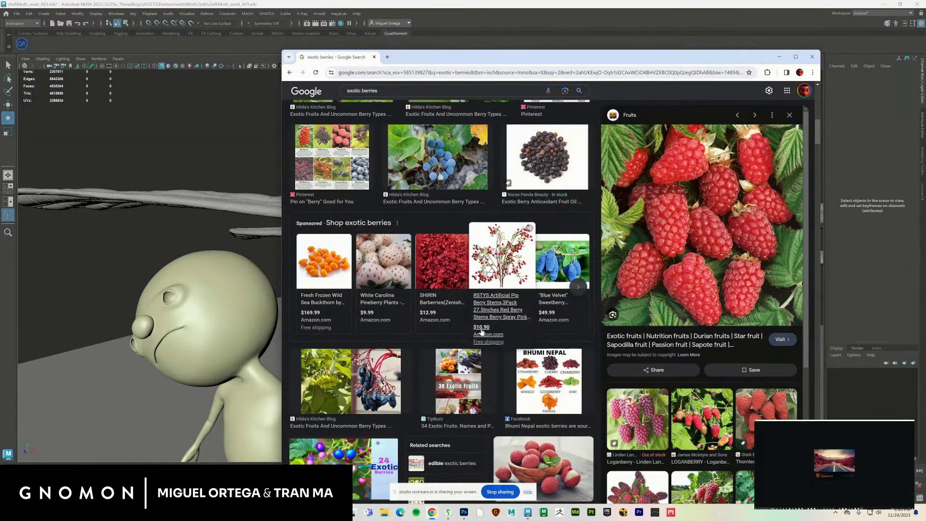
scroll(481, 332, "down", 3)
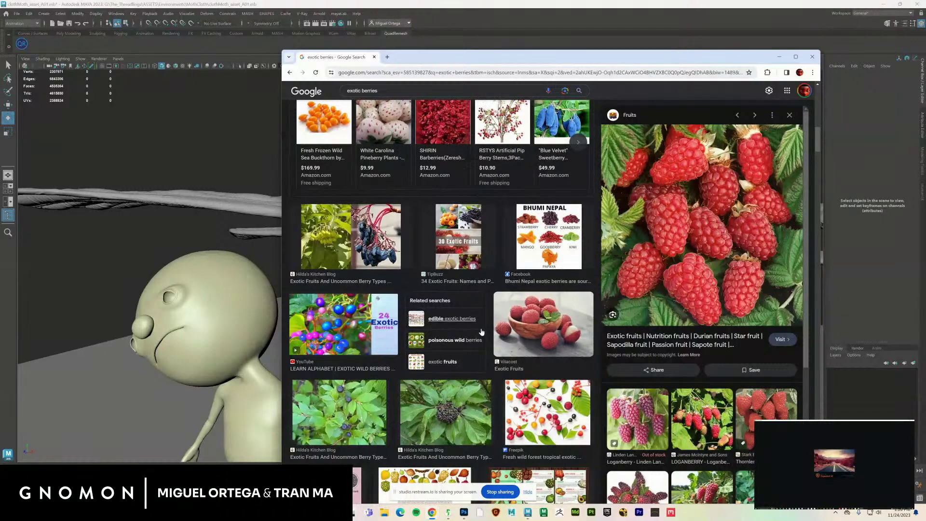
- Look through the exotic berries image results past the first shop listings for further fruit and berry references
scroll(481, 331, "down", 4)
scroll(481, 332, "down", 6)
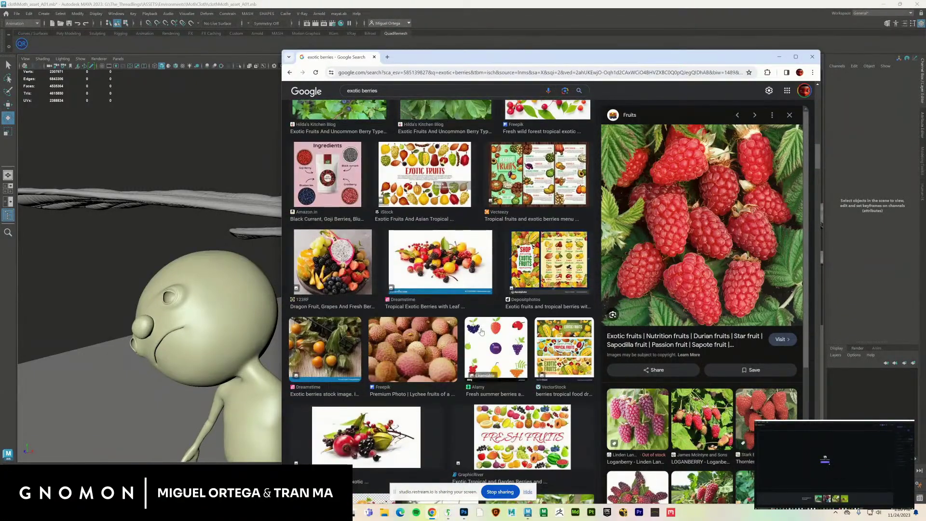
scroll(481, 332, "up", 2)
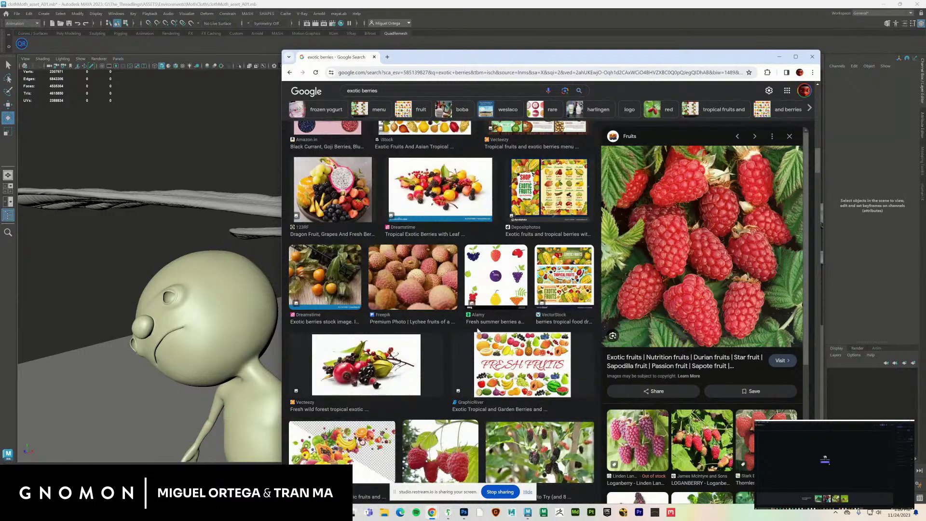
scroll(478, 330, "down", 4)
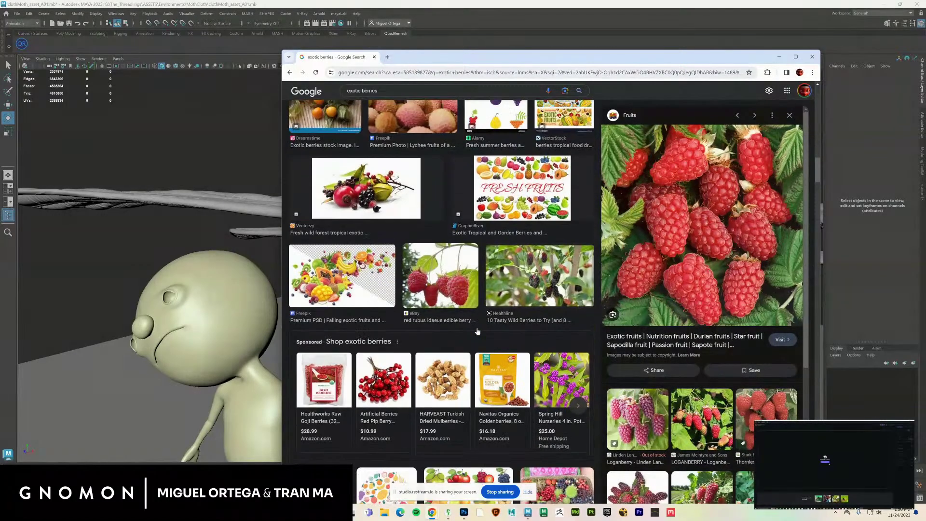
scroll(476, 327, "down", 8)
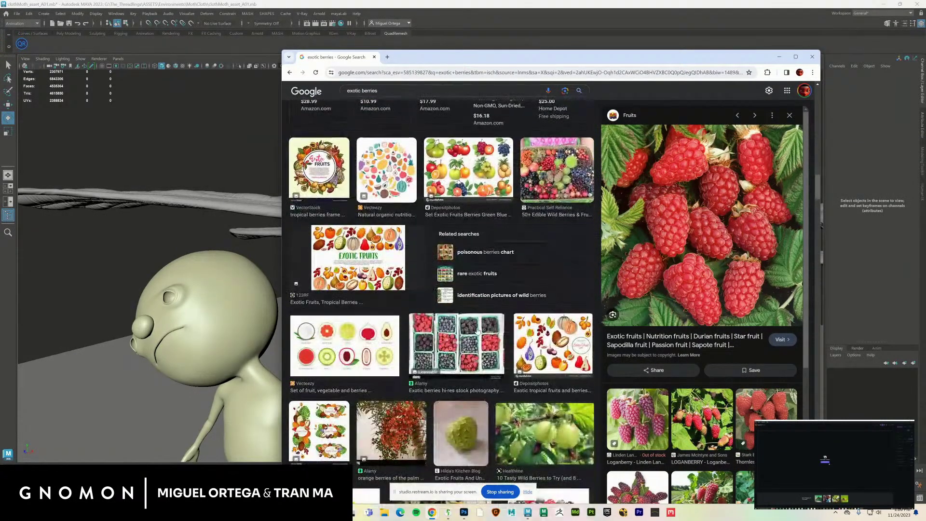
scroll(477, 331, "down", 3)
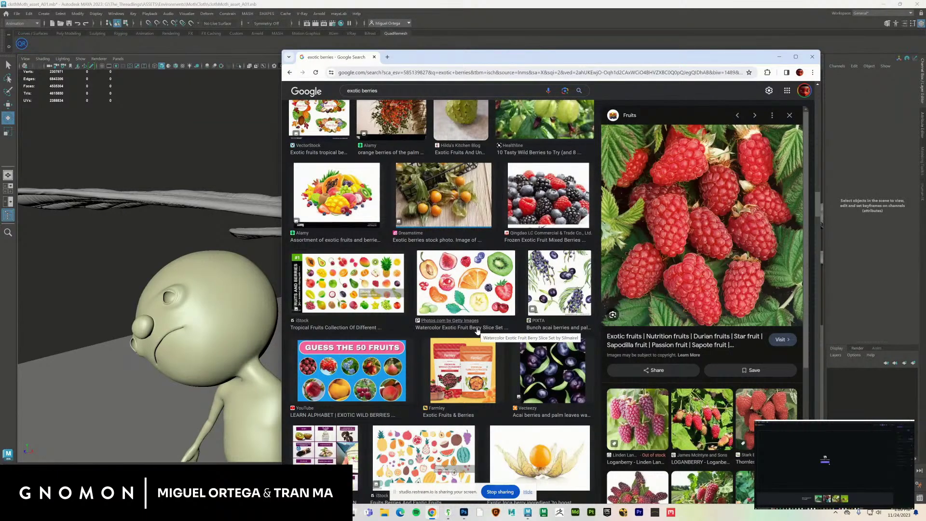
scroll(478, 331, "down", 8)
scroll(477, 330, "down", 10)
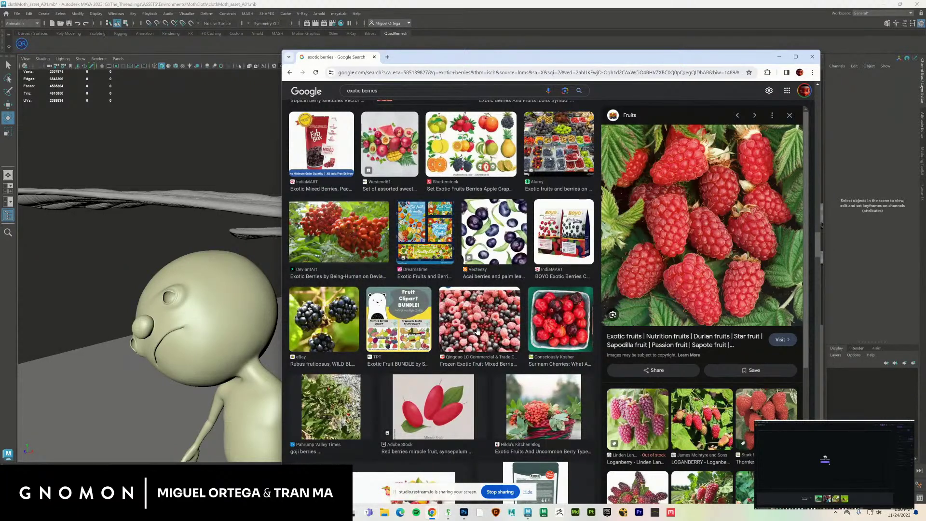
- Continue deeper into the exotic berries results, examining the berry clusters, hanging fruits and wild berry photos
scroll(477, 330, "down", 3)
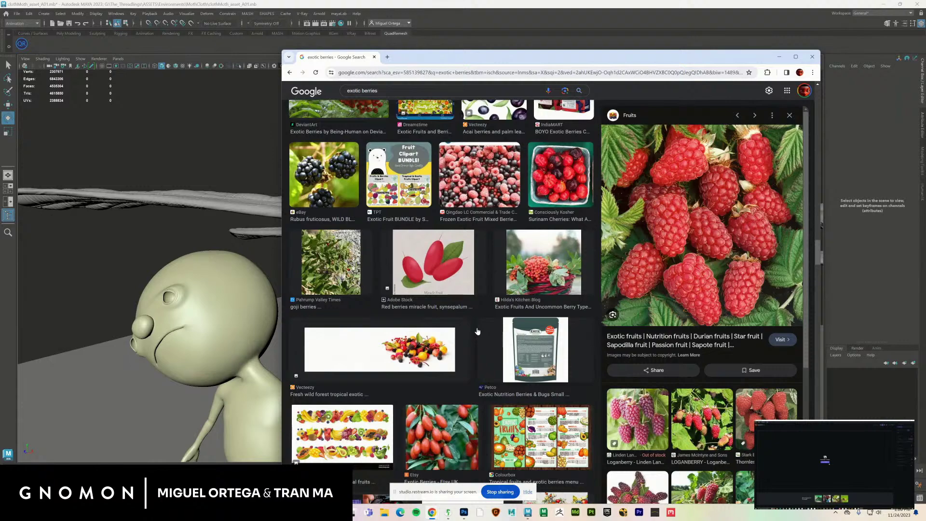
scroll(477, 331, "down", 3)
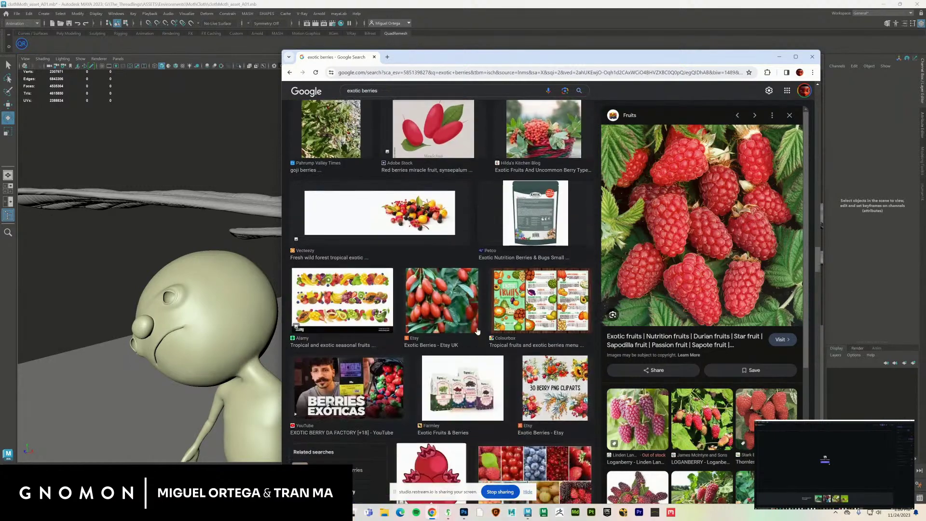
scroll(477, 331, "down", 7)
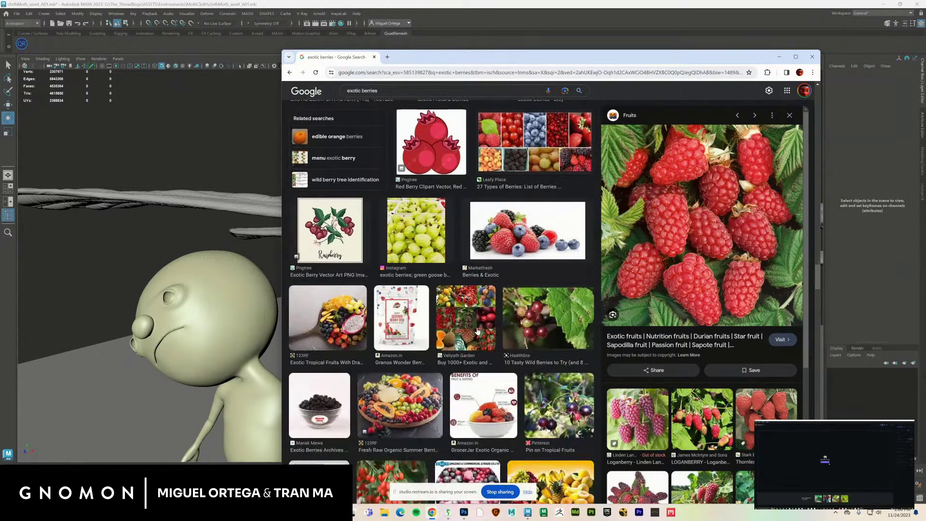
scroll(477, 330, "down", 3)
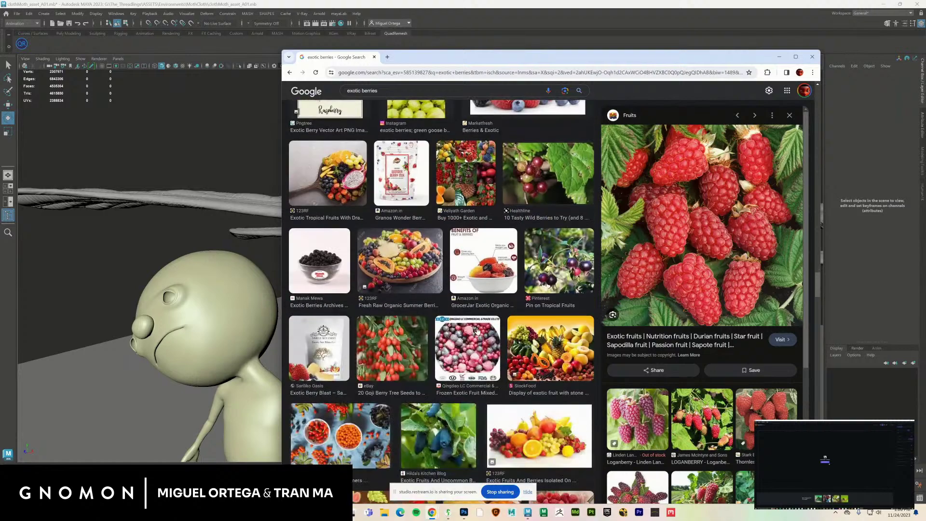
scroll(477, 331, "down", 1)
scroll(477, 331, "down", 6)
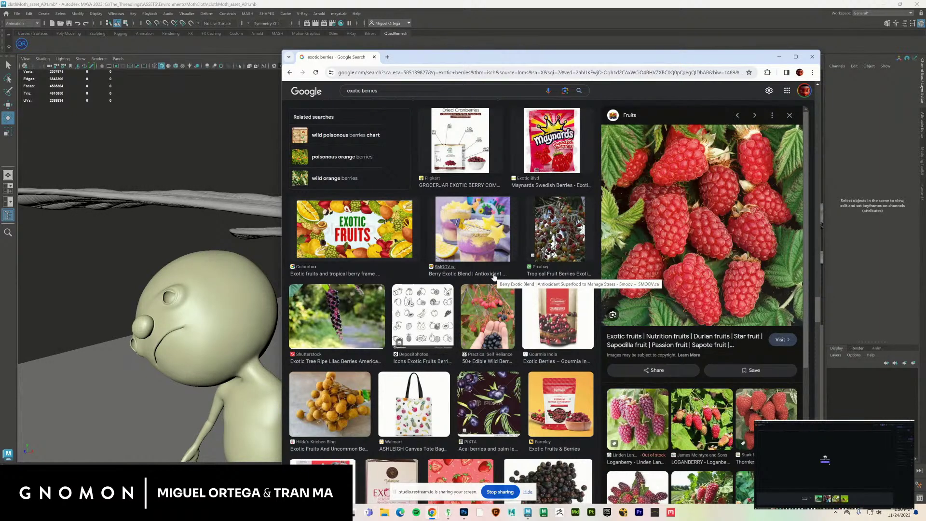
scroll(493, 276, "down", 3)
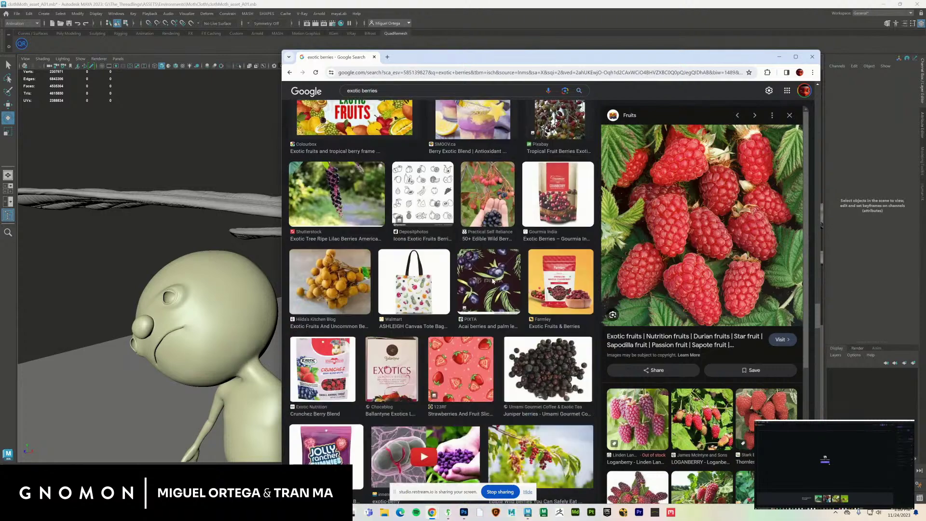
- Go back up through the exotic berries results and review the fruit and berry images already passed
scroll(492, 282, "up", 7)
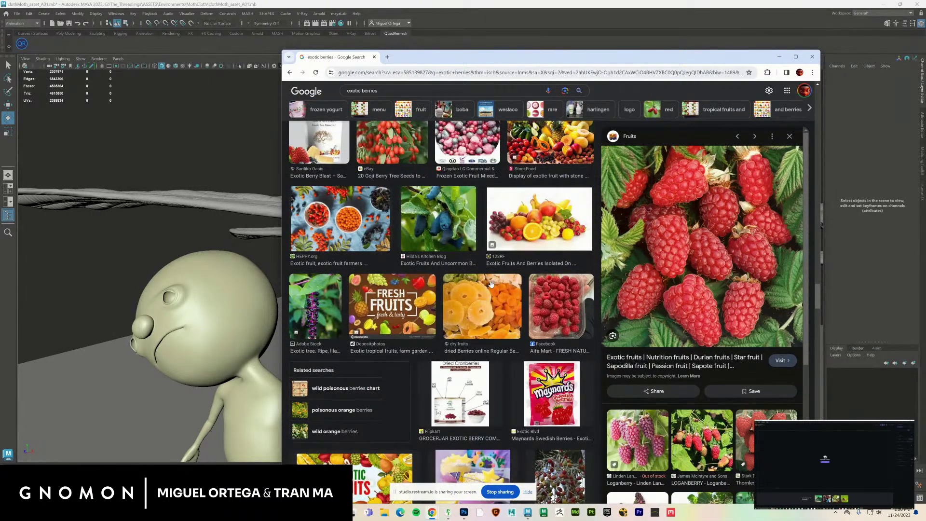
scroll(492, 281, "up", 4)
scroll(491, 284, "up", 4)
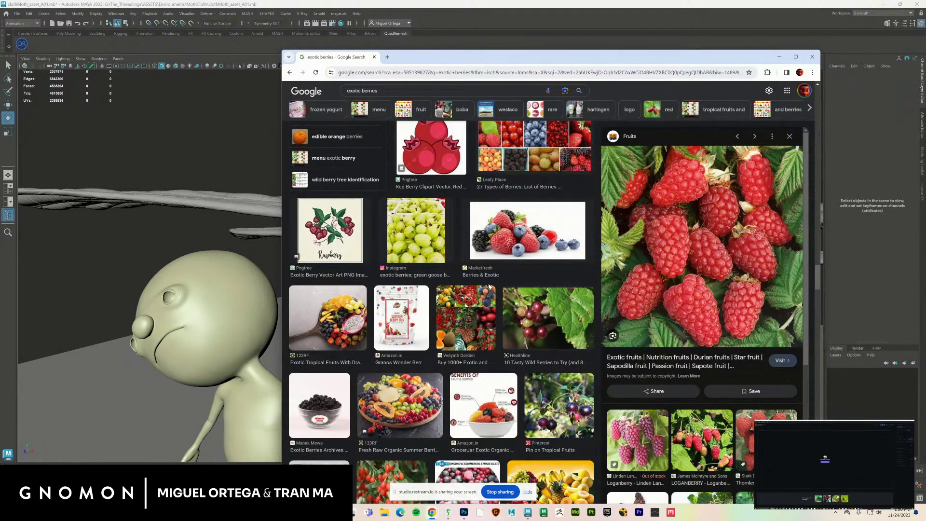
scroll(488, 286, "up", 6)
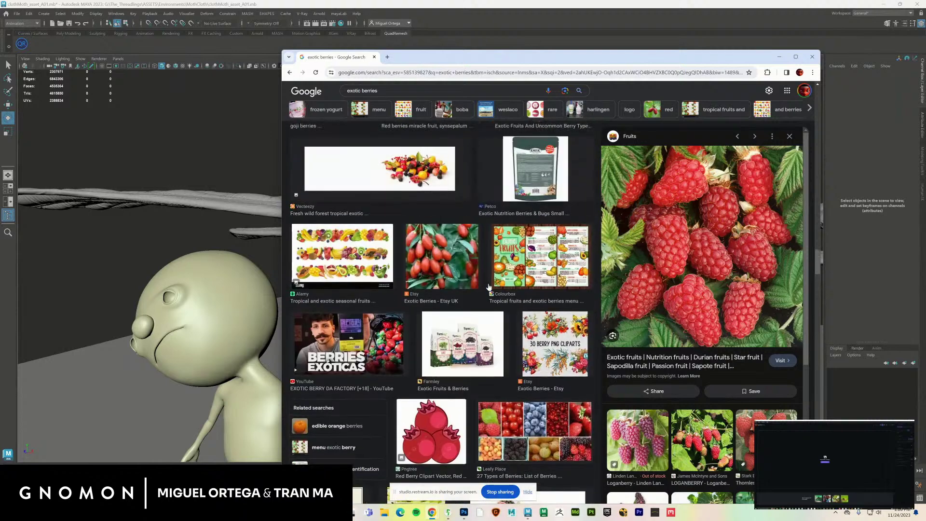
scroll(488, 287, "up", 5)
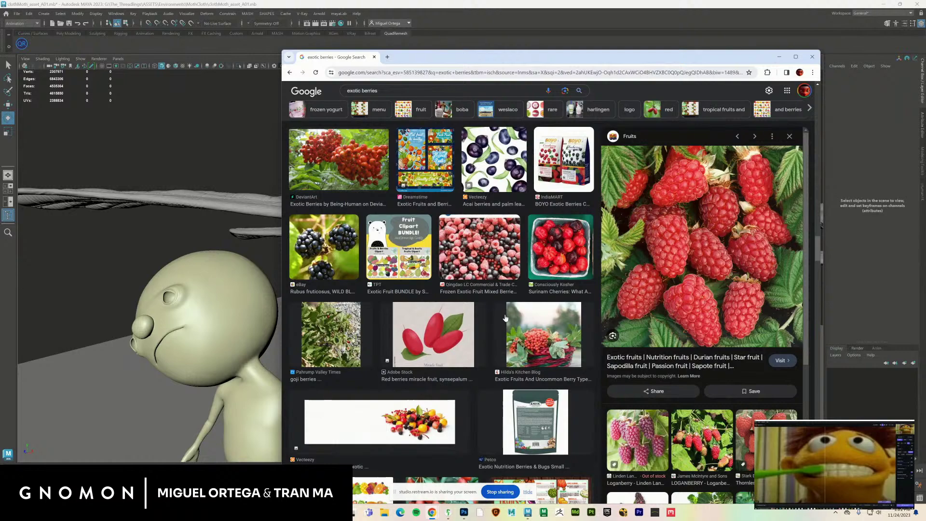
scroll(501, 308, "up", 5)
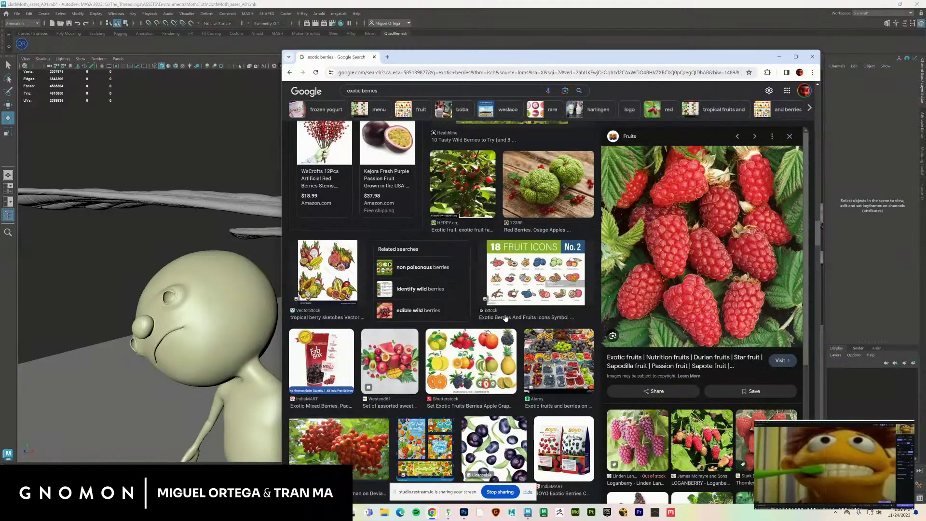
scroll(505, 316, "up", 3)
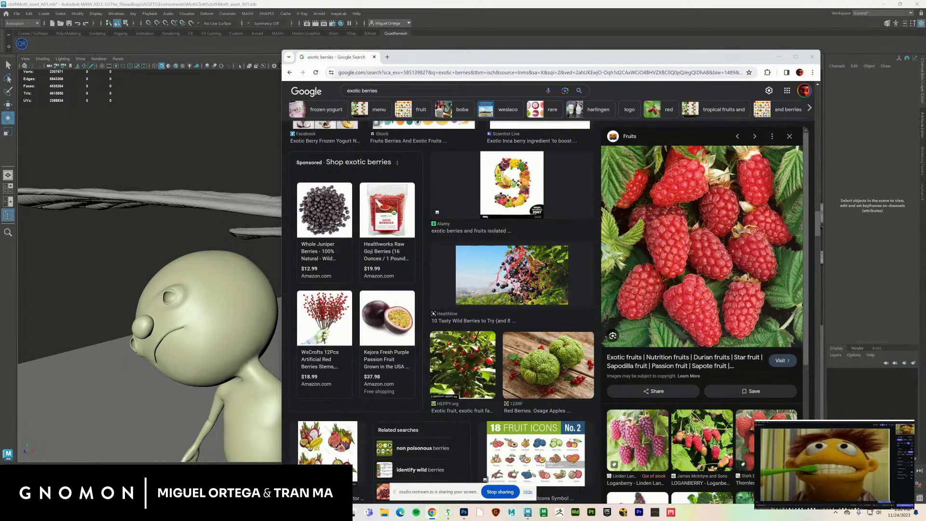
- Bring over the browser window with the X post on Magnific-enhanced Dreams speed sculpts and compare its original and enhanced soldier images
left_click_drag(925, 114, 563, 65)
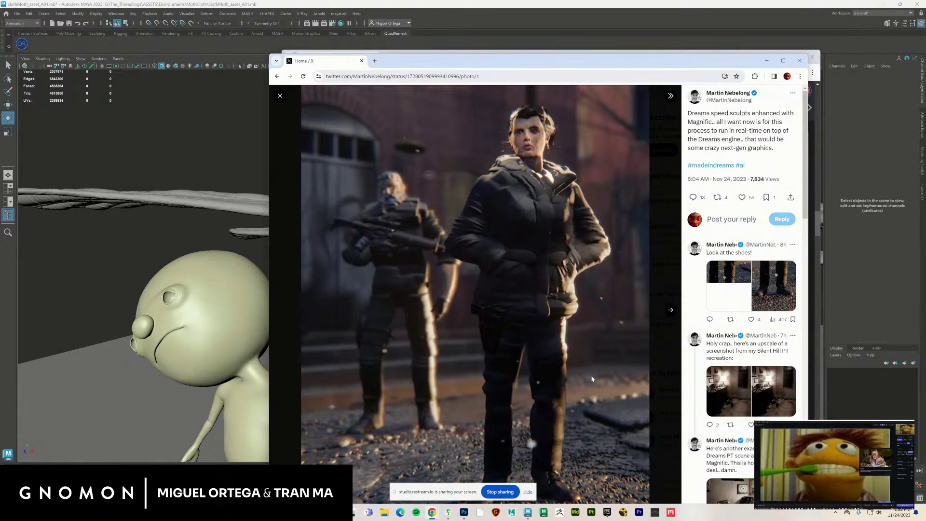
left_click(528, 494)
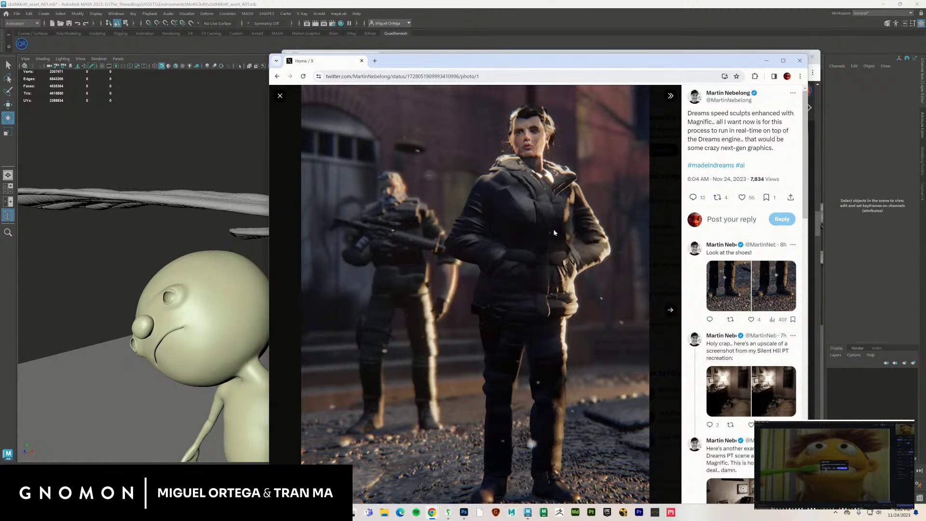
left_click(670, 310)
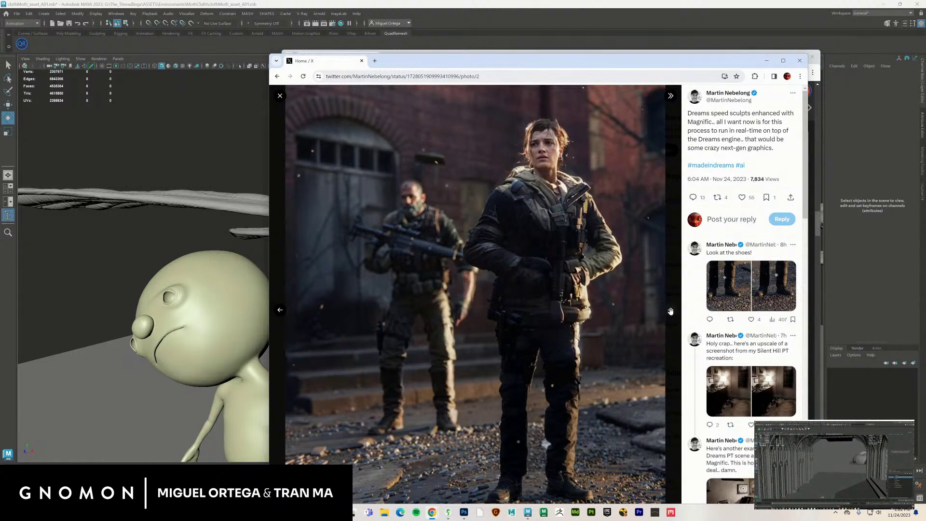
- Open the "Look at the shoes!" reply and compare its enhanced and original boot close-ups back and forth
left_click(720, 284)
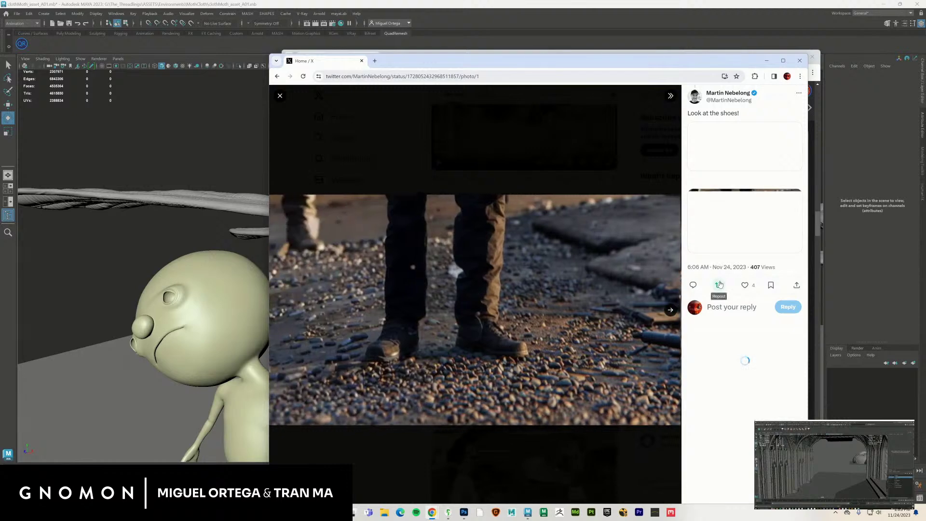
left_click(670, 310)
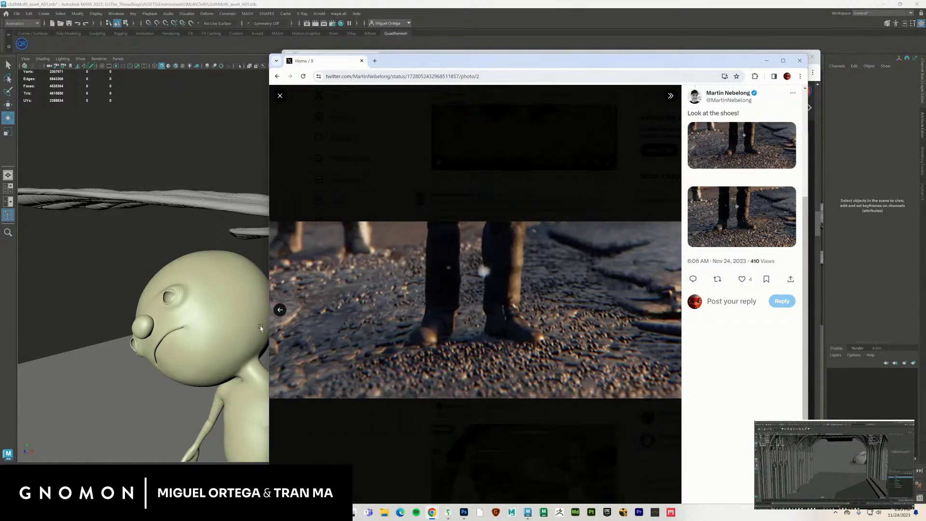
left_click(280, 311)
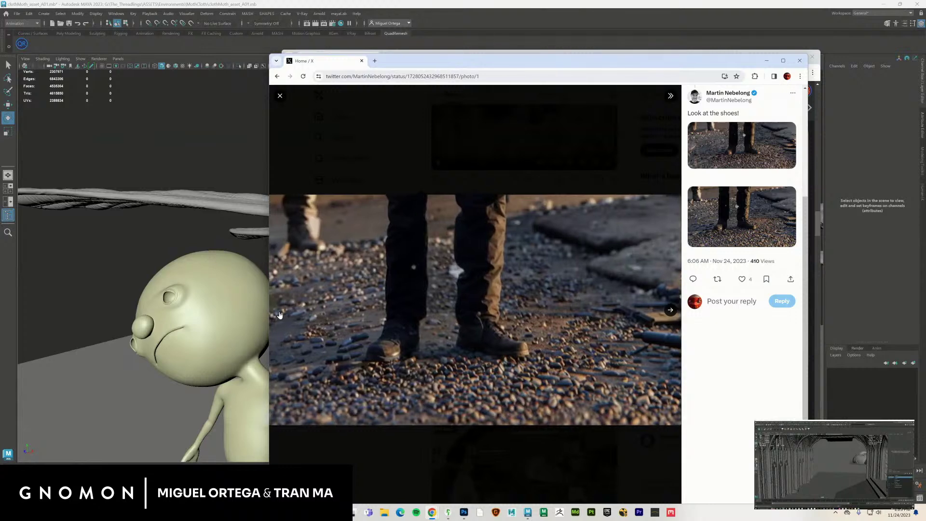
left_click(670, 309)
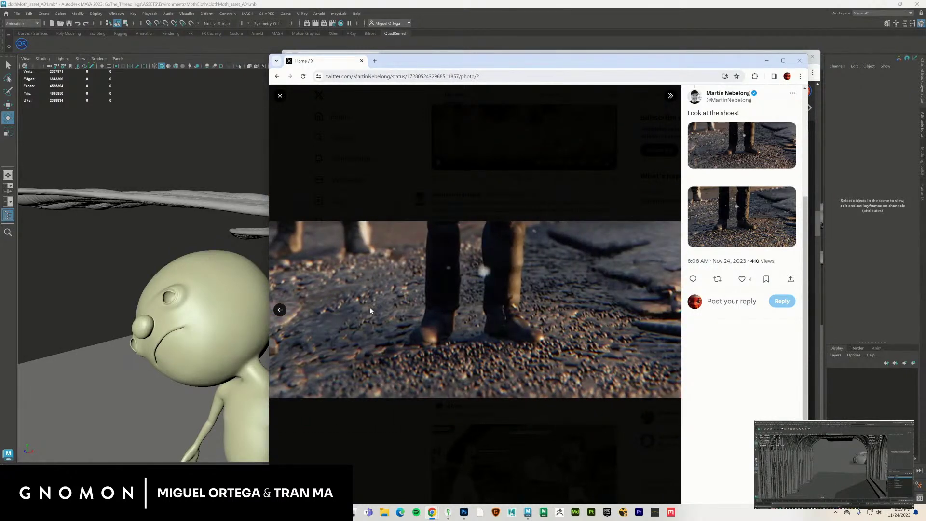
left_click(279, 310)
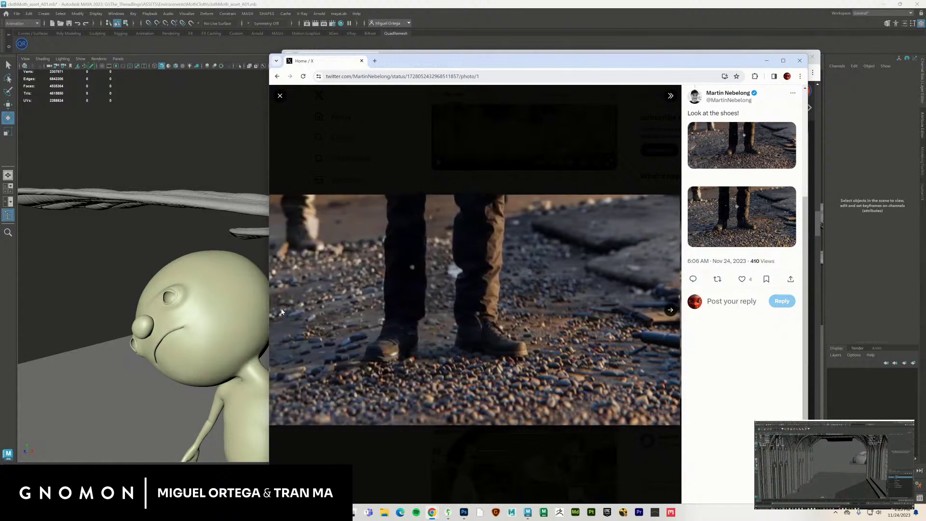
- Return to the X feed, reopen the Dreams speed sculpts post and view both soldier images again
left_click(280, 95)
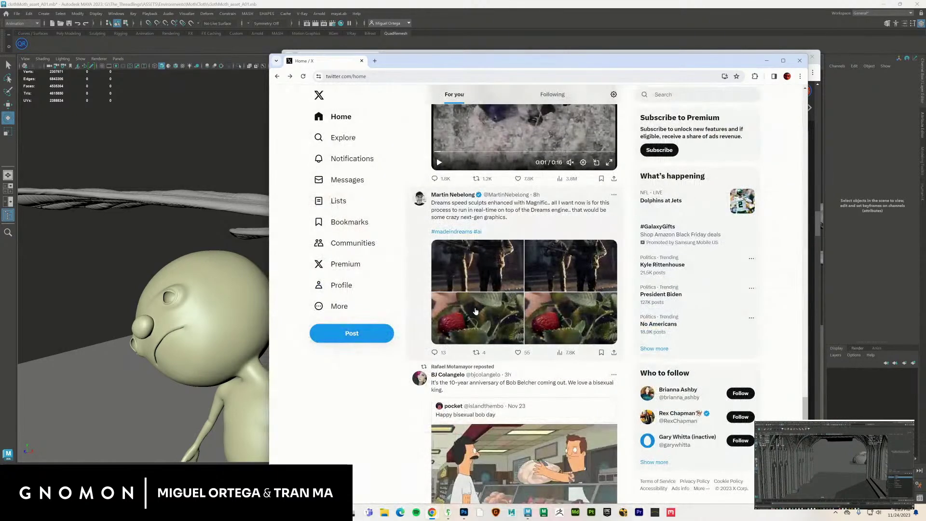
left_click(500, 264)
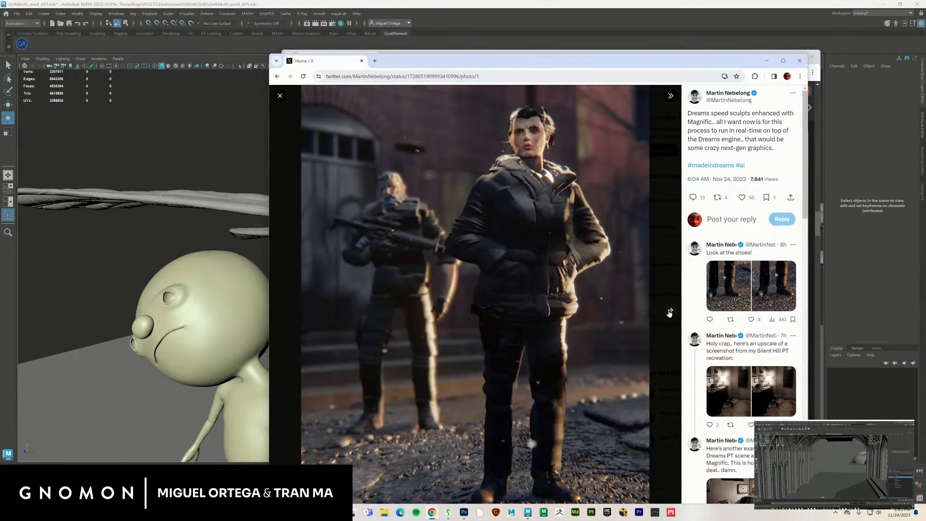
left_click(670, 311)
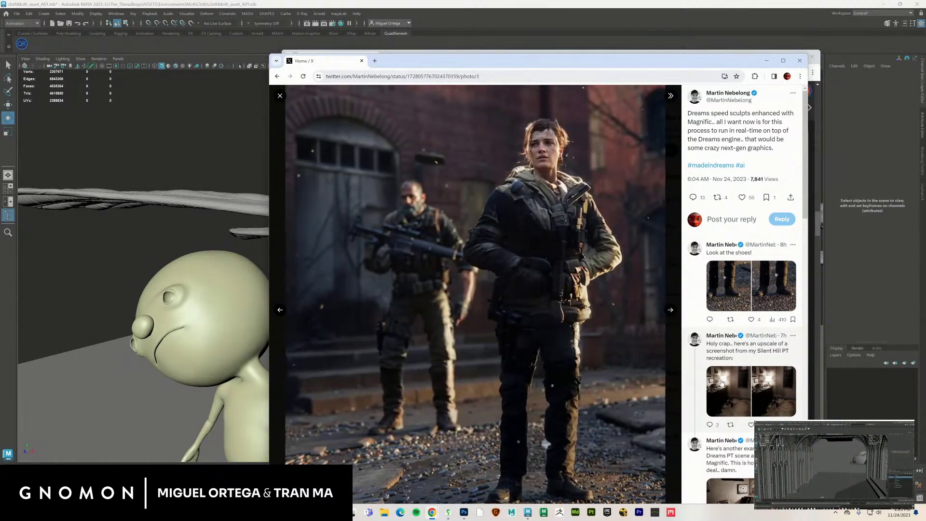
- Open the Silent Hill PT recreation reply and compare the original room screenshot with its upscaled version several times
left_click(722, 382)
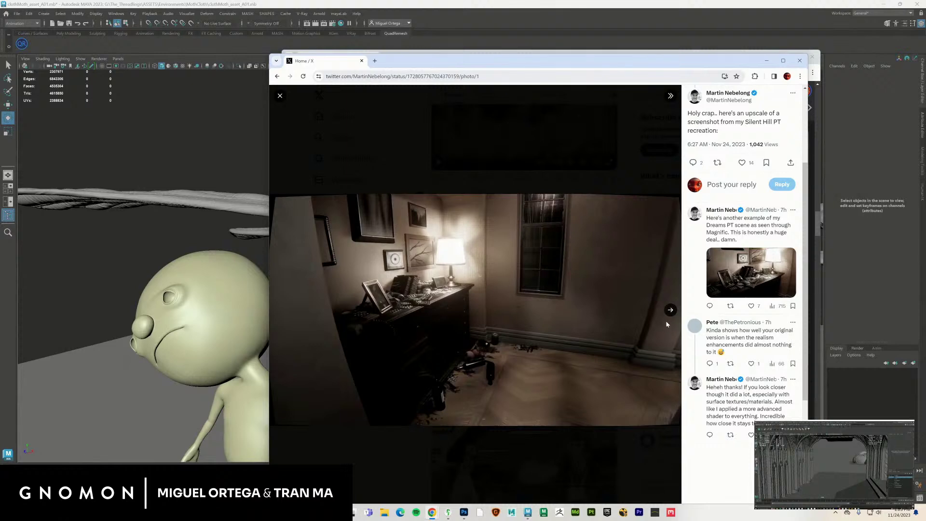
left_click(670, 310)
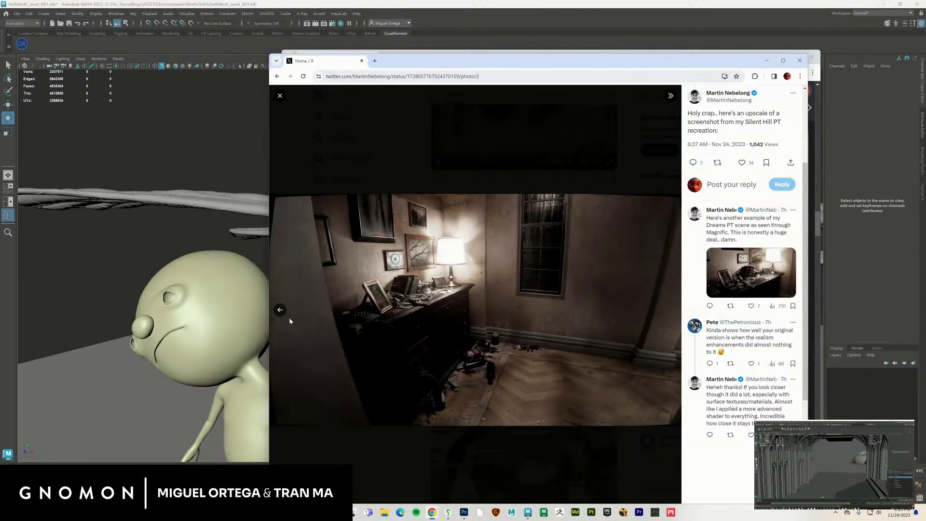
left_click(280, 310)
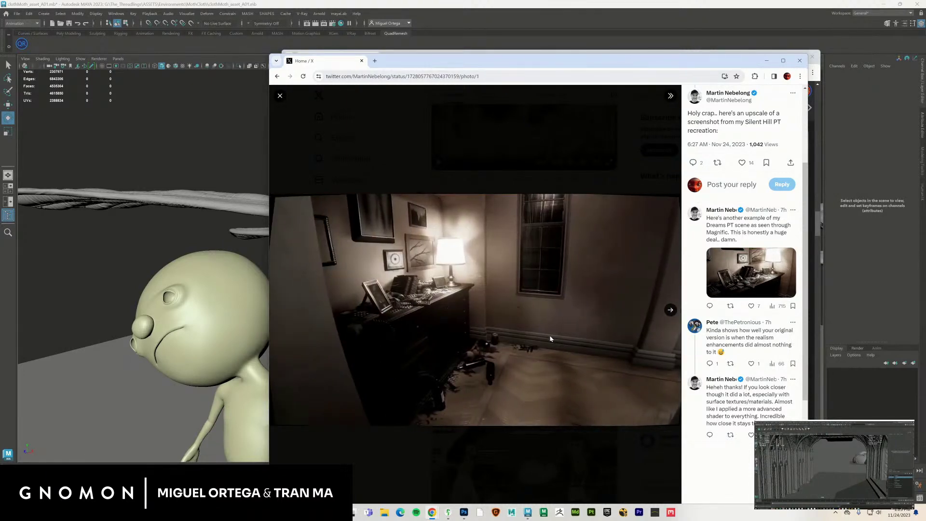
left_click(669, 310)
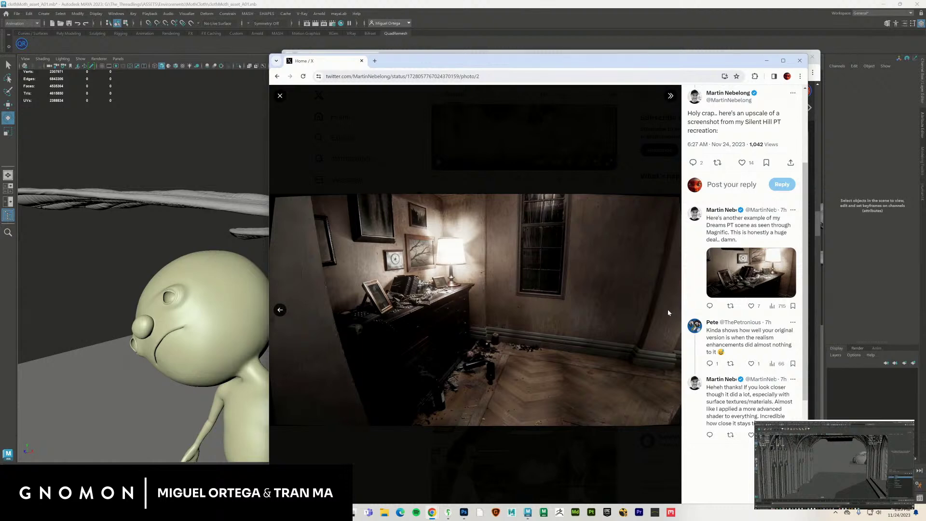
left_click(280, 311)
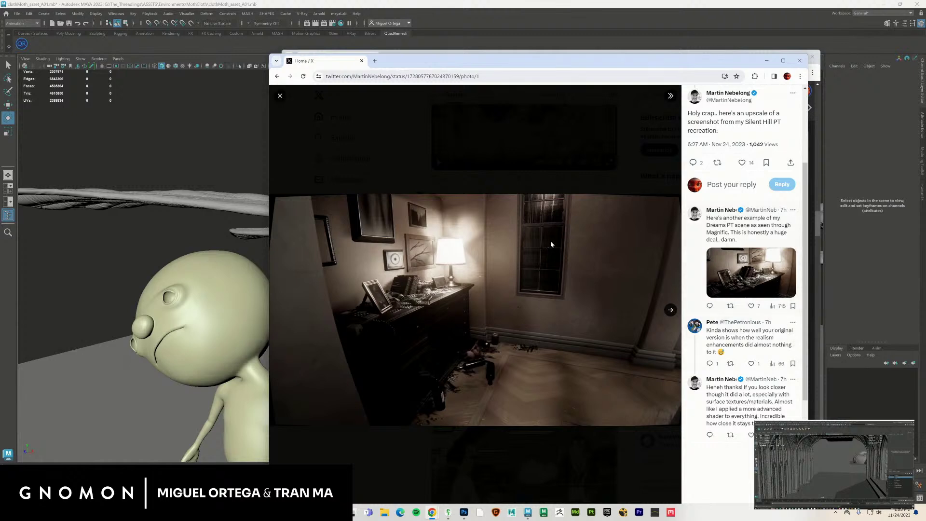
left_click(670, 310)
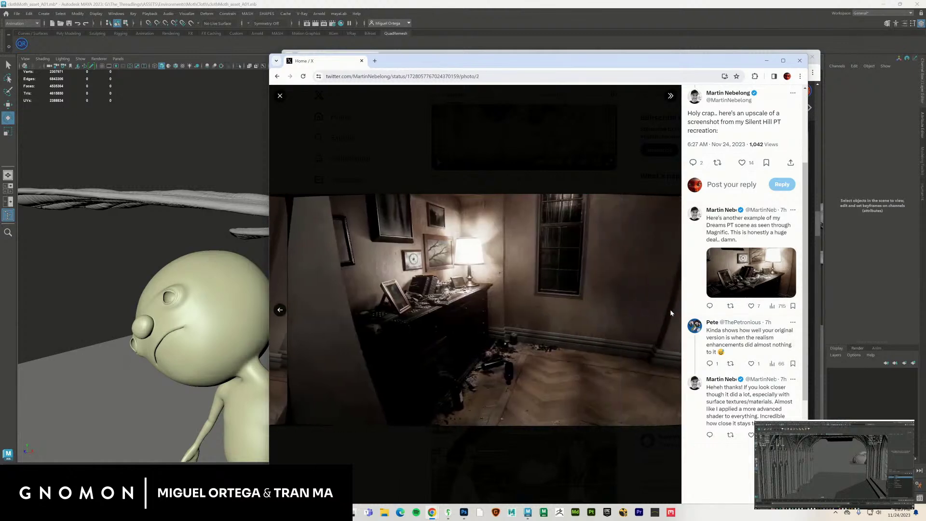
- Return to the Dreams speed sculpts post and compare the original and Magnific-enhanced strawberry images back and forth
left_click(280, 96)
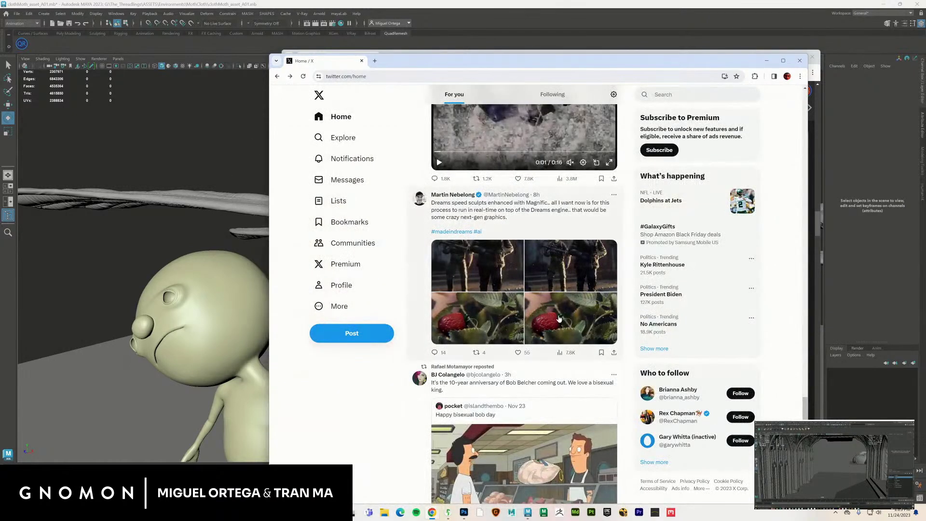
left_click(486, 311)
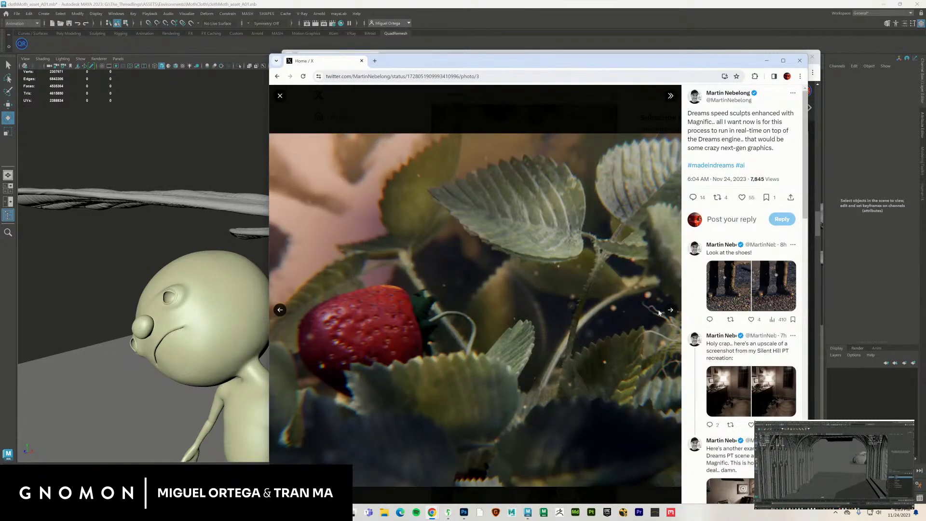
left_click(669, 309)
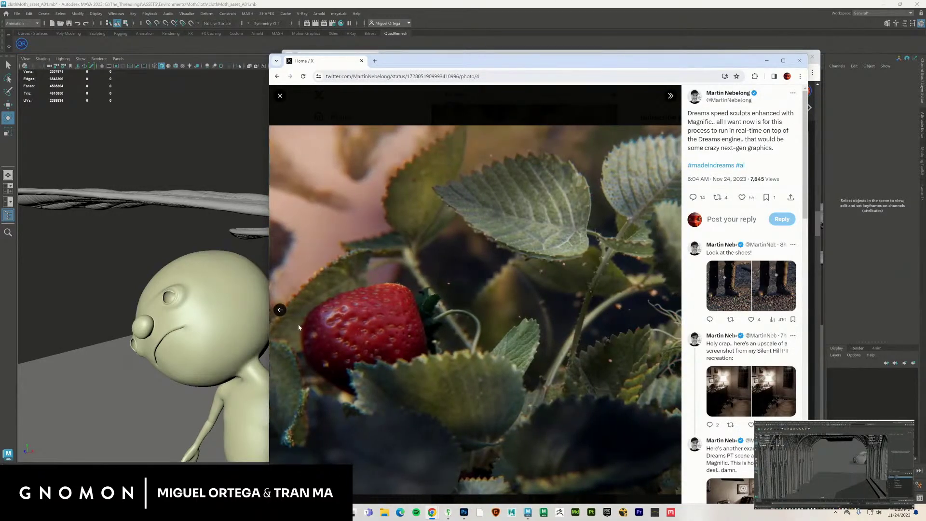
left_click(280, 311)
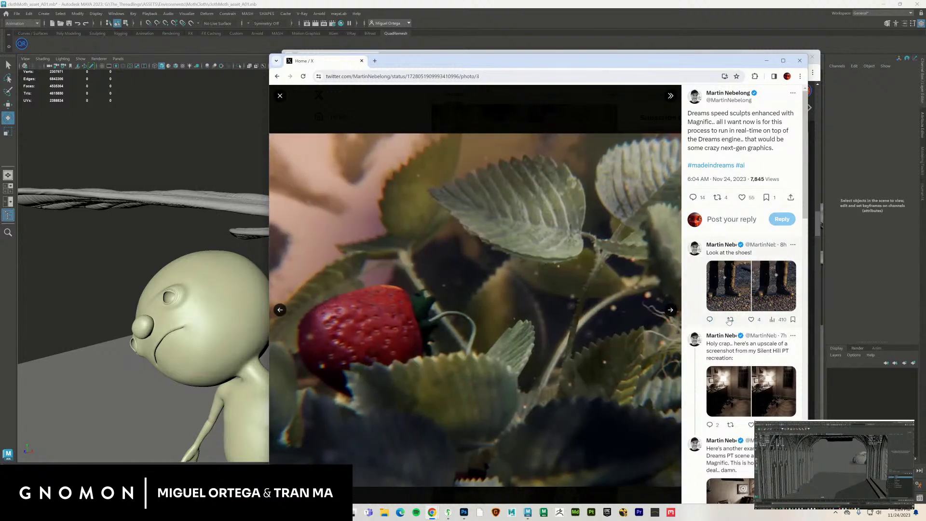
left_click(670, 310)
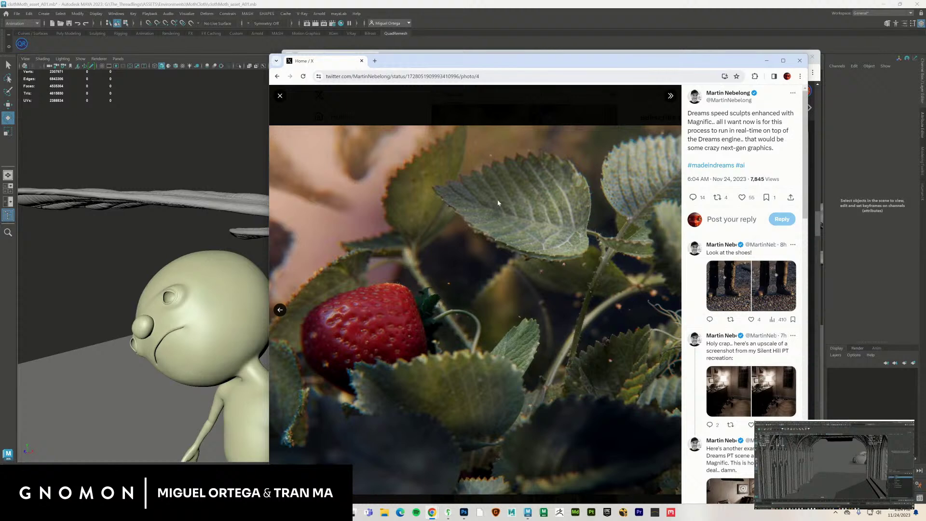
left_click(282, 310)
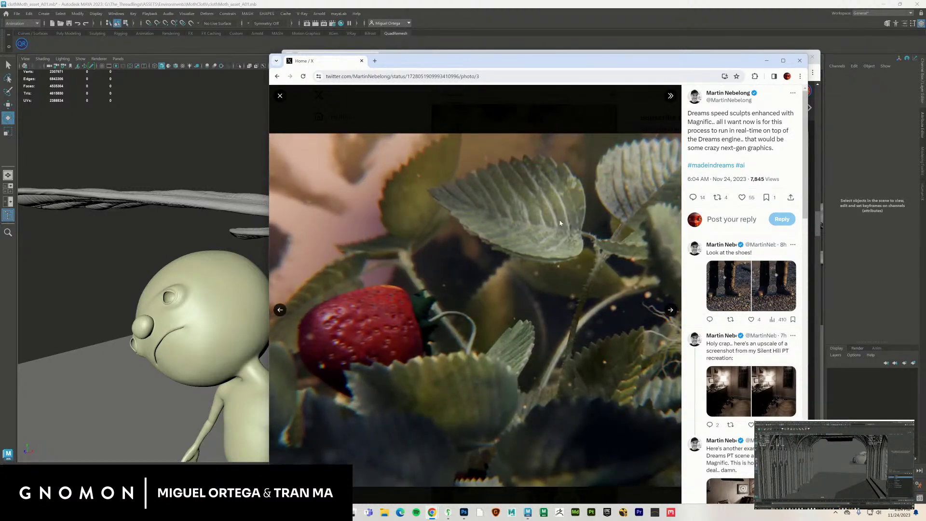
left_click(671, 311)
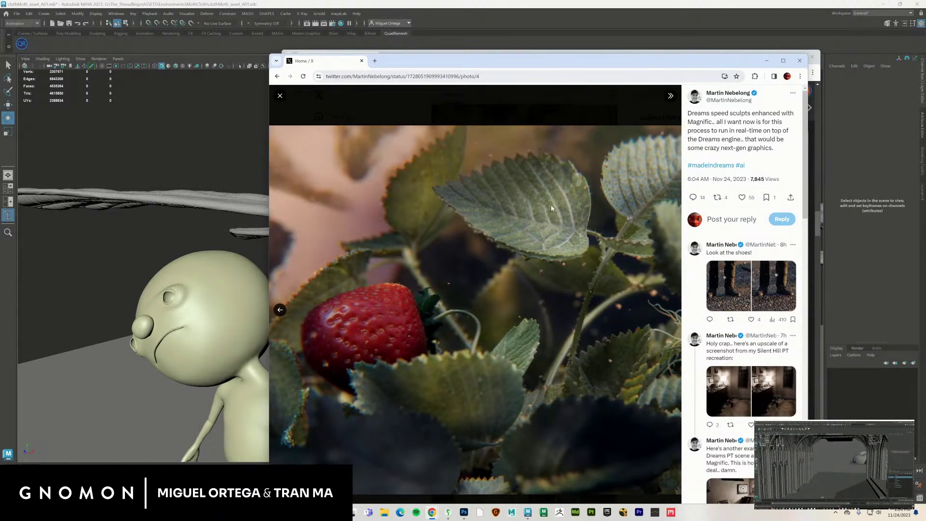
- Open the "The Lady of Shalott" masterstudy reply, compare its two boat images, and return to the feed
scroll(779, 409, "down", 6)
scroll(779, 408, "down", 3)
left_click(723, 304)
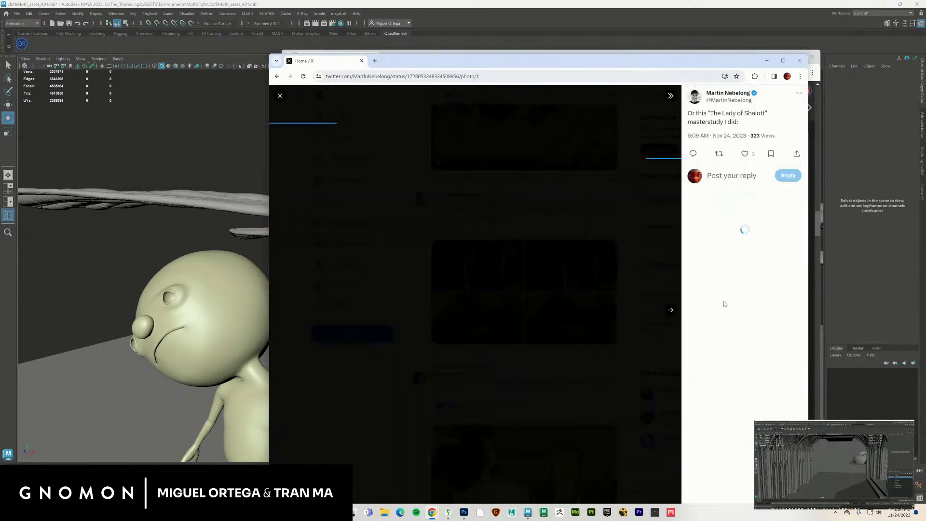
left_click(672, 310)
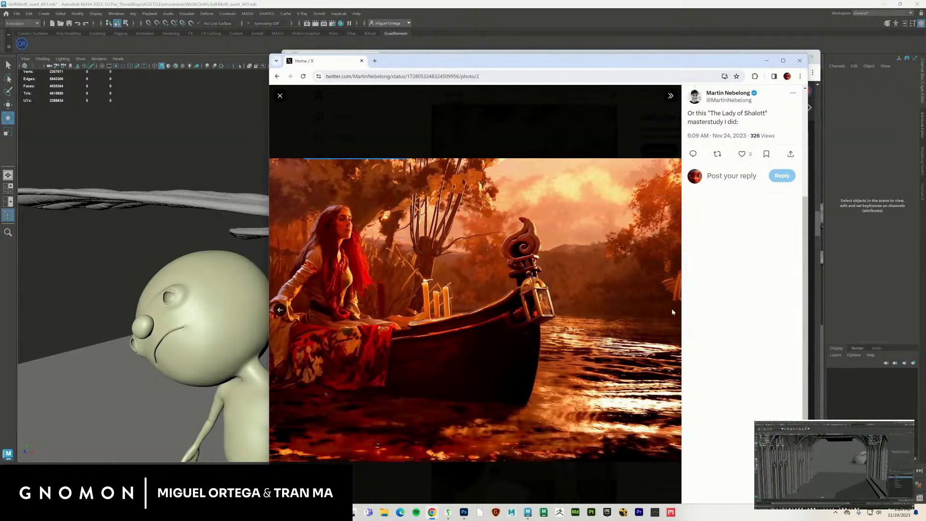
left_click(279, 310)
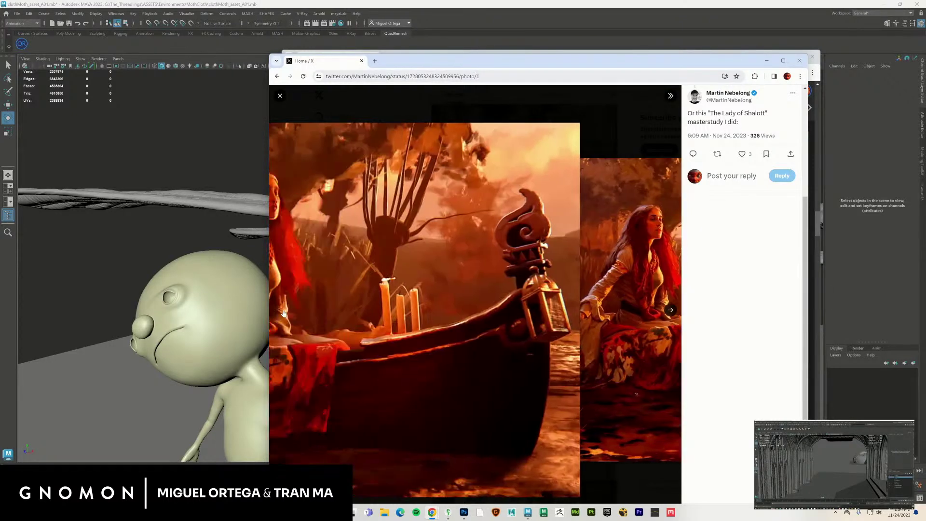
left_click(280, 95)
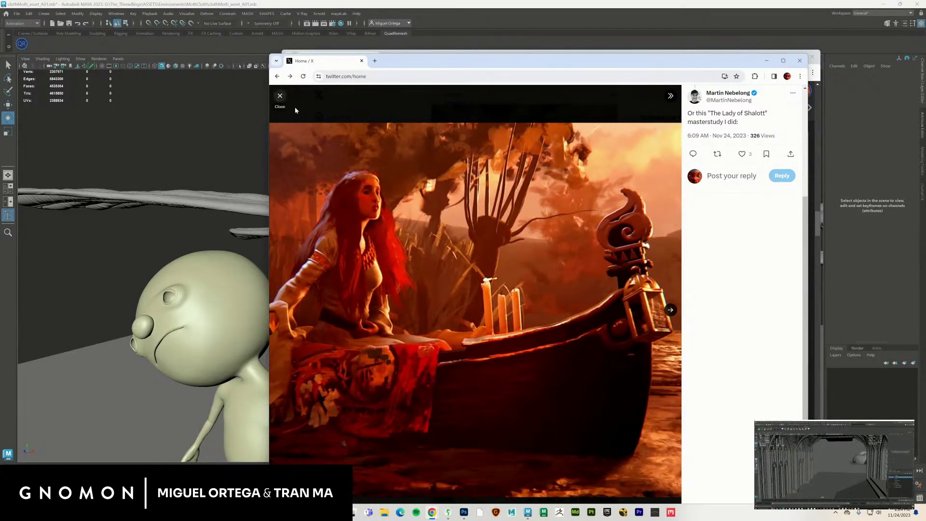
- Reopen the speed sculpts post, view both images in the Ellie speedsculpt reply, and return to the feed
left_click(513, 311)
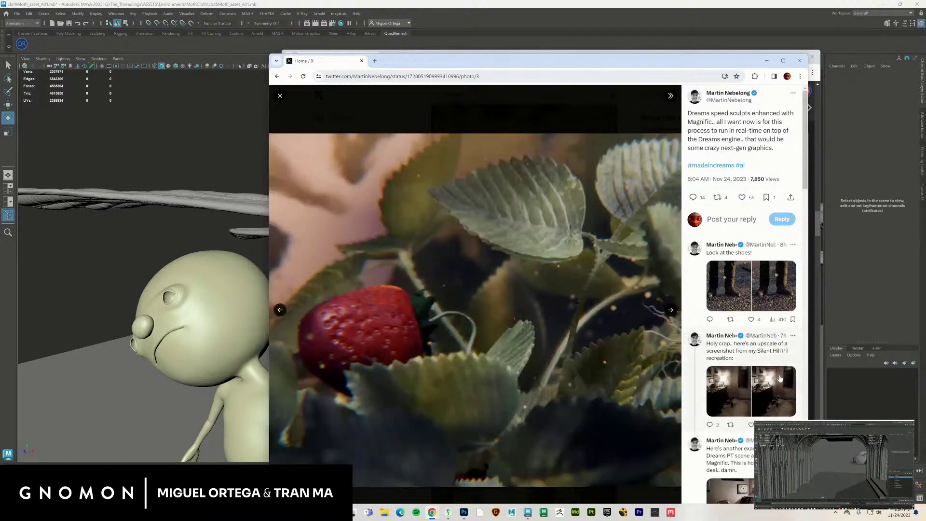
scroll(779, 381, "down", 5)
scroll(779, 381, "down", 4)
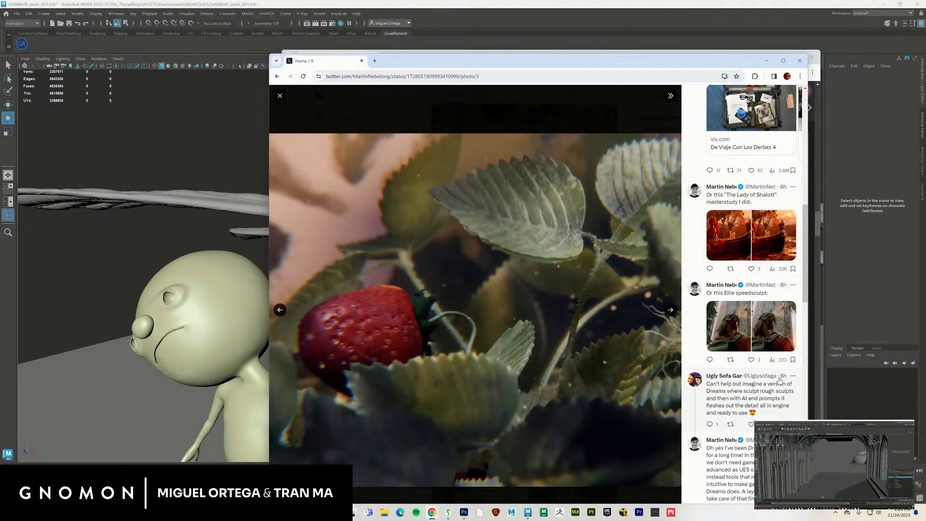
left_click(743, 337)
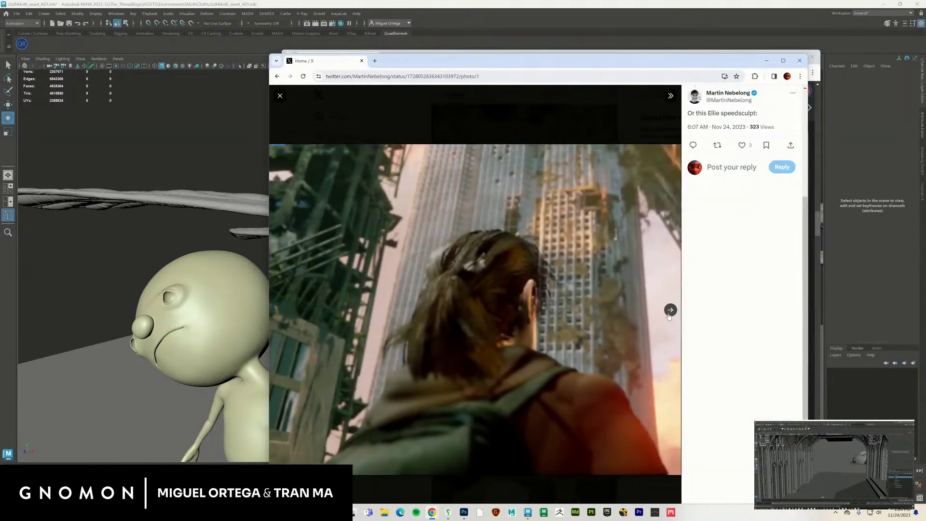
left_click(669, 311)
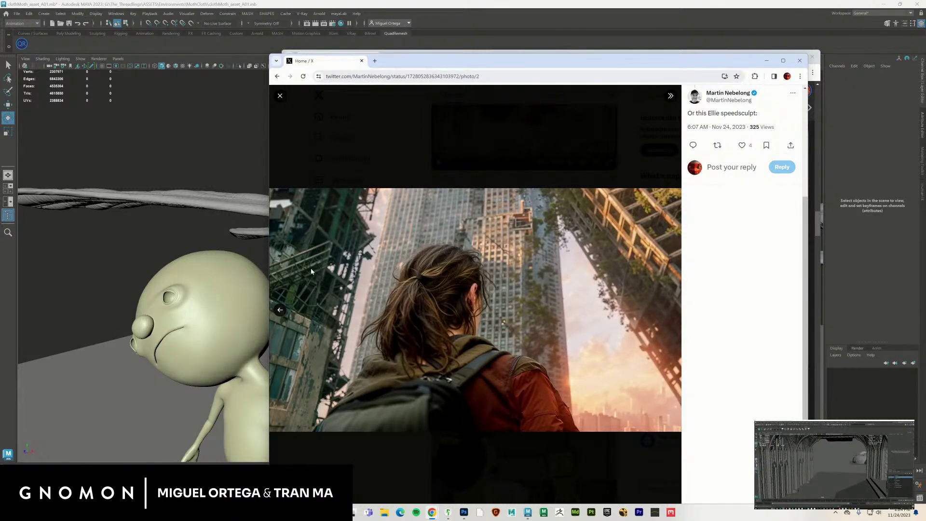
left_click(279, 96)
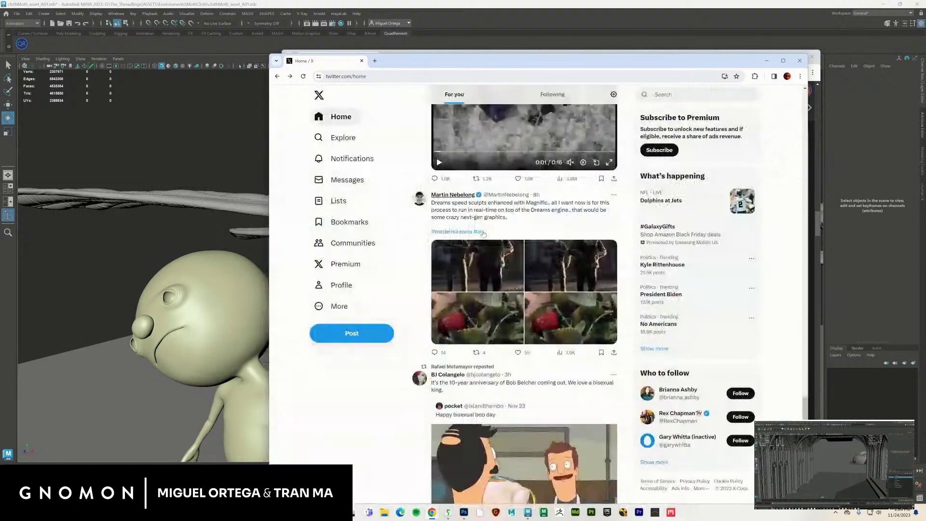
- Find the "This one is really impressive as well" reply in the thread, open its post and compare the two stylized portraits of the woman
left_click(497, 301)
scroll(736, 389, "down", 10)
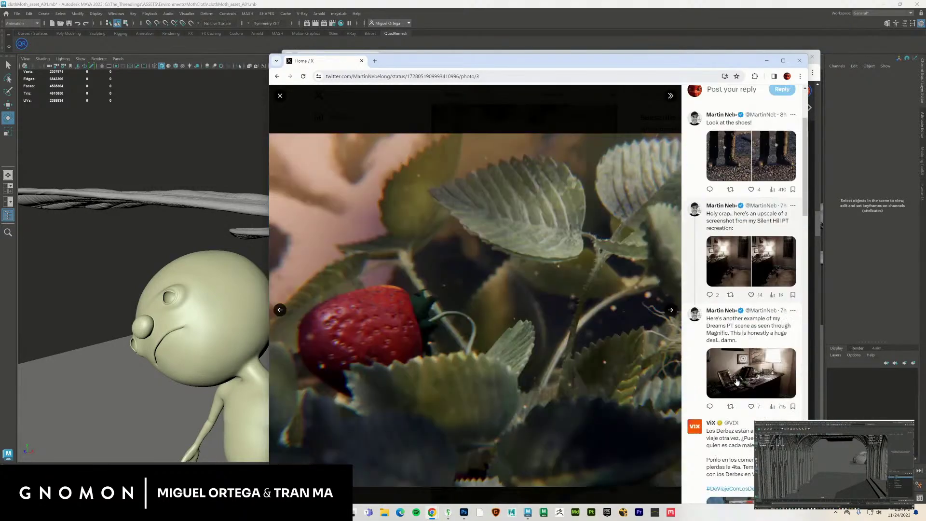
scroll(736, 388, "down", 5)
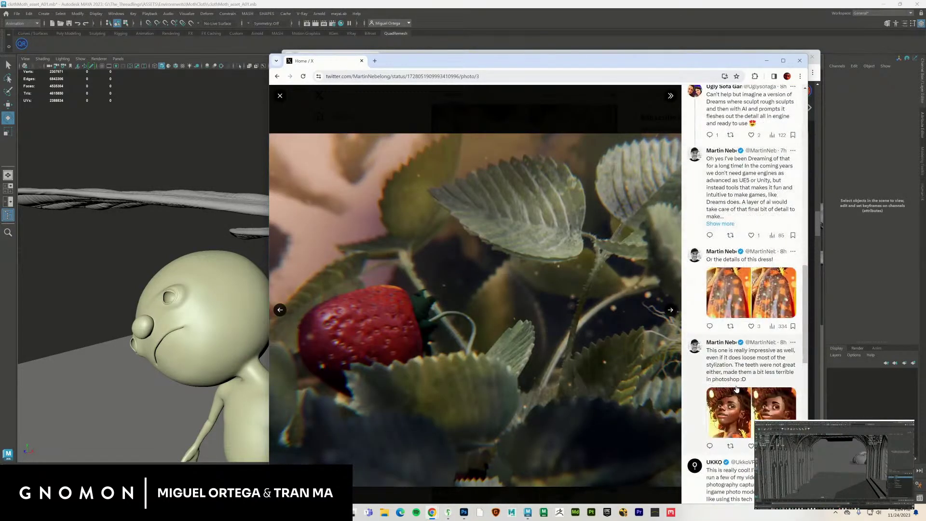
scroll(736, 388, "down", 4)
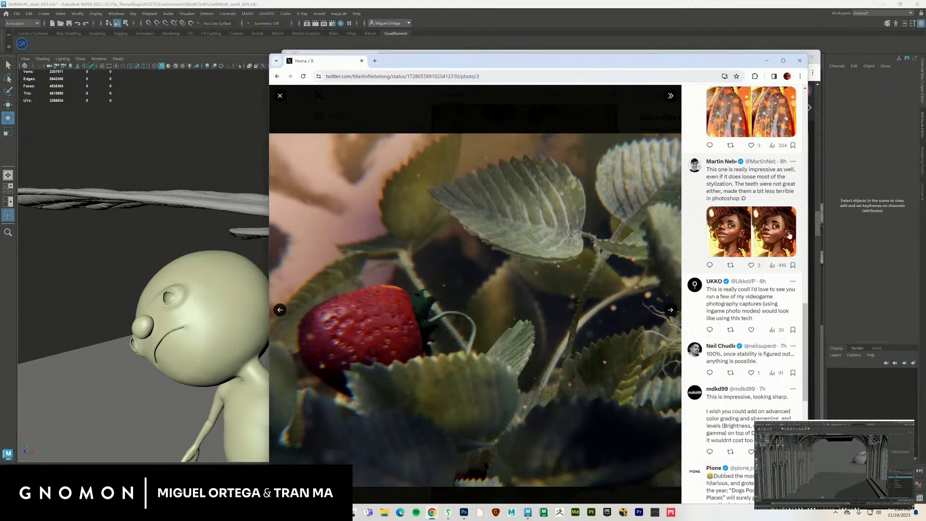
left_click(789, 235)
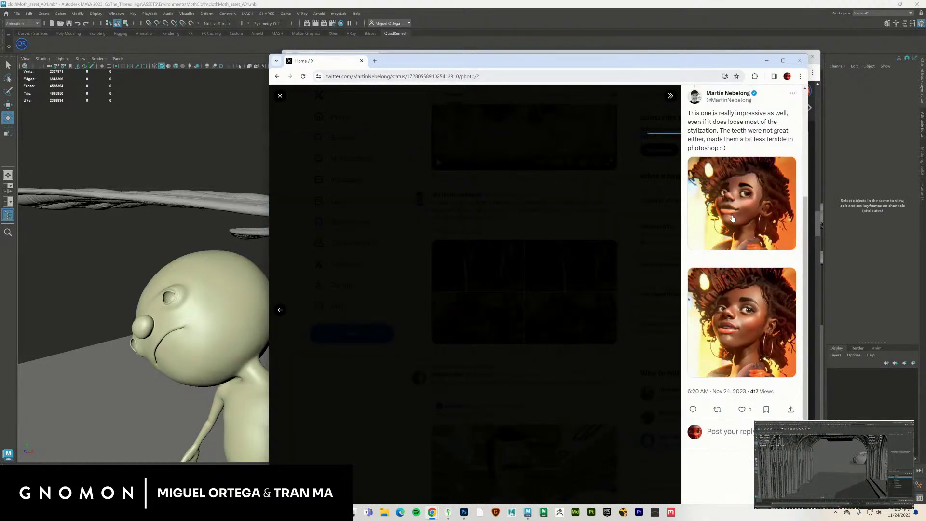
left_click(732, 218)
scroll(588, 347, "down", 2)
scroll(588, 347, "down", 2)
scroll(587, 346, "up", 2)
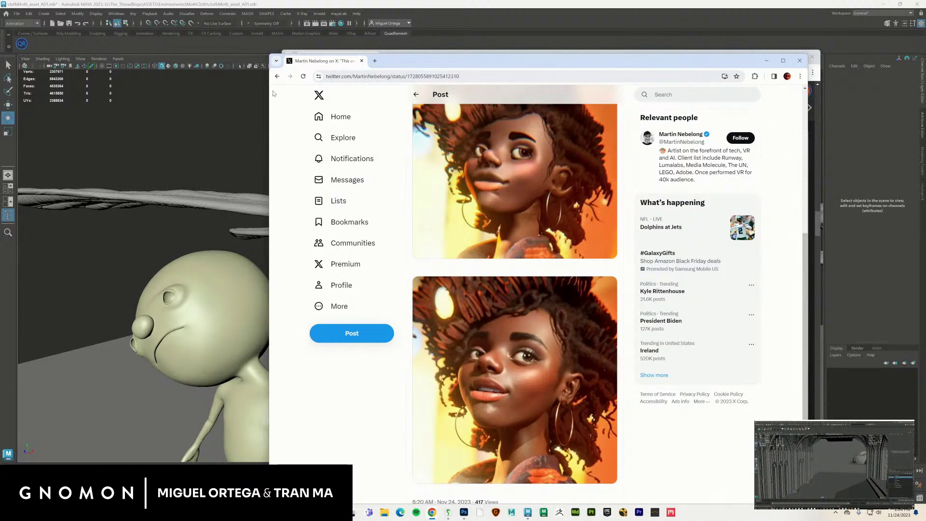
- Go back to the speed sculpts thread and look through the remaining replies for more image comparisons
left_click(277, 76)
scroll(745, 363, "down", 15)
scroll(743, 362, "down", 10)
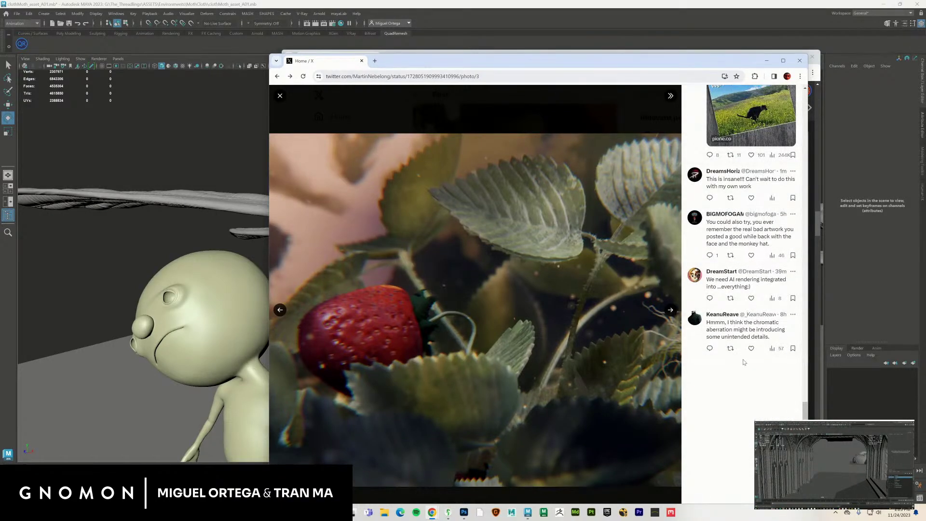
scroll(735, 363, "up", 10)
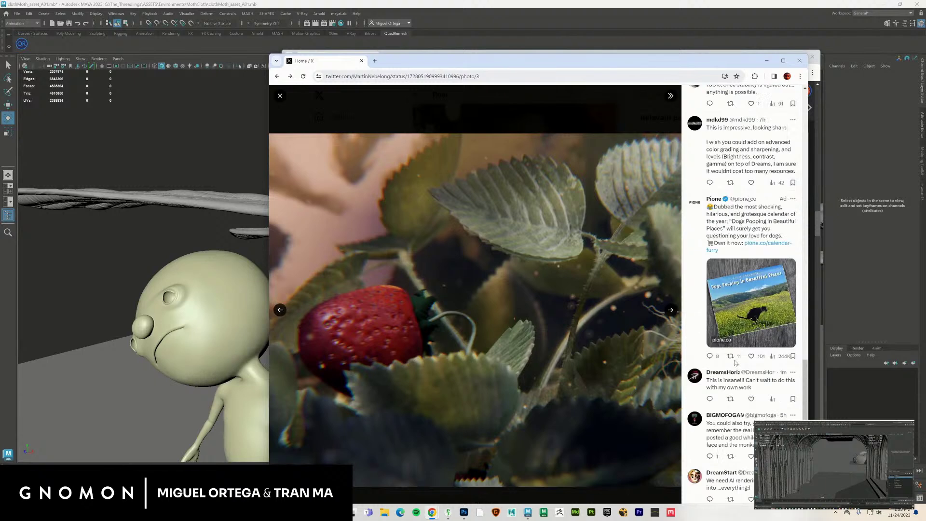
scroll(735, 363, "up", 2)
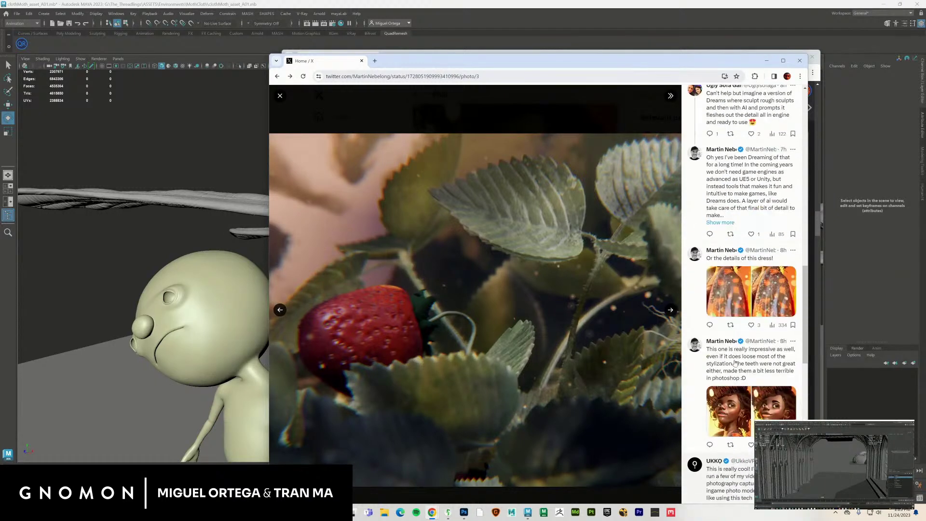
- Reopen the Ellie speedsculpt reply, flip between its original and enhanced images repeatedly, and return to the feed
scroll(734, 363, "up", 5)
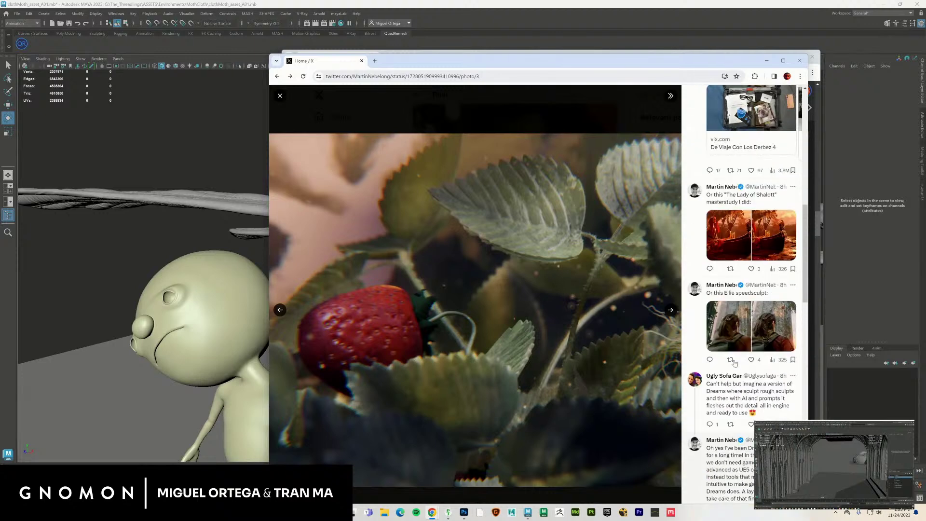
left_click(733, 331)
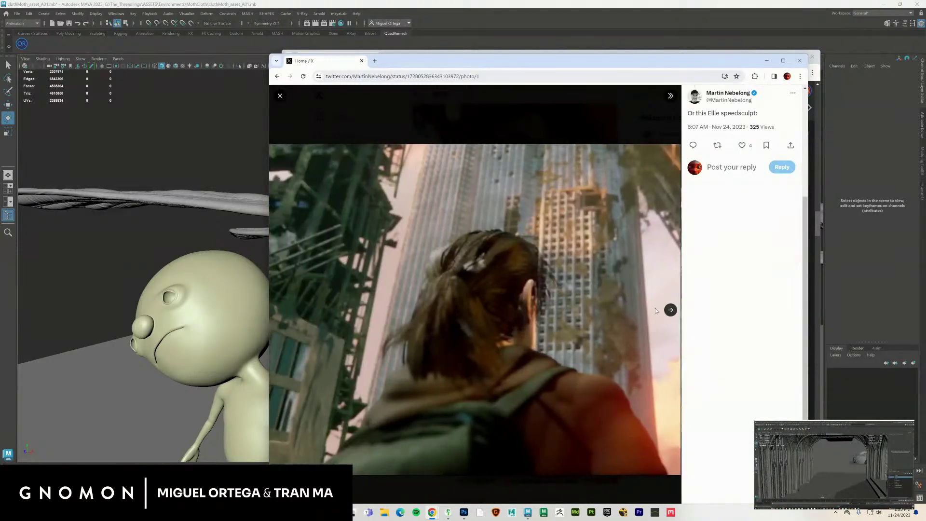
left_click(671, 309)
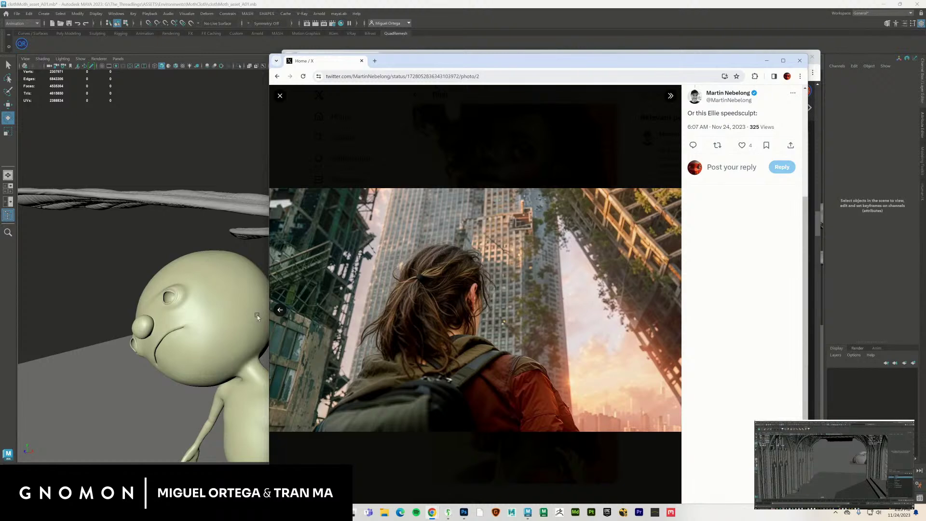
left_click(279, 310)
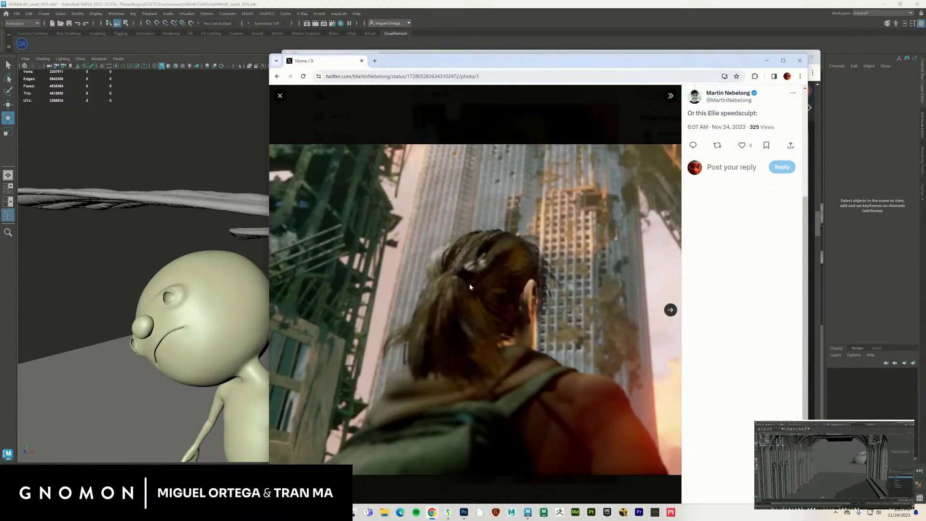
left_click(670, 310)
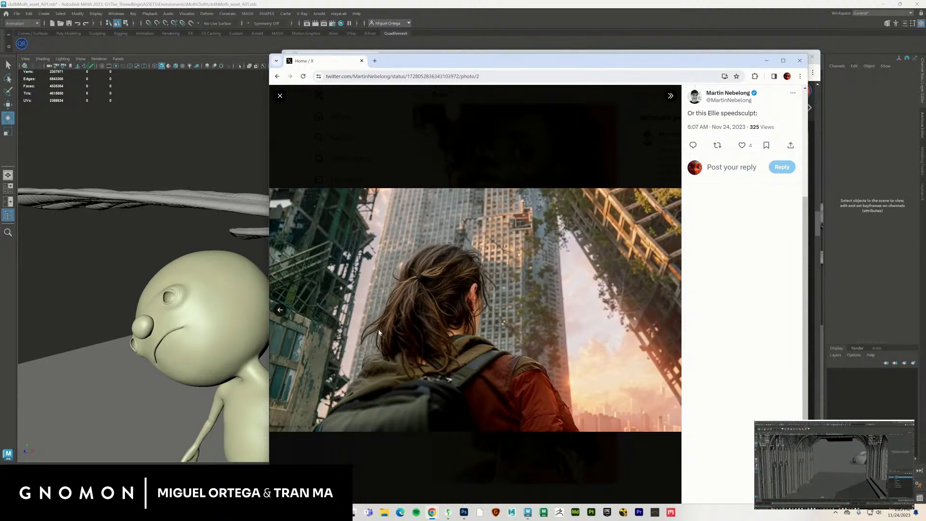
left_click(281, 314)
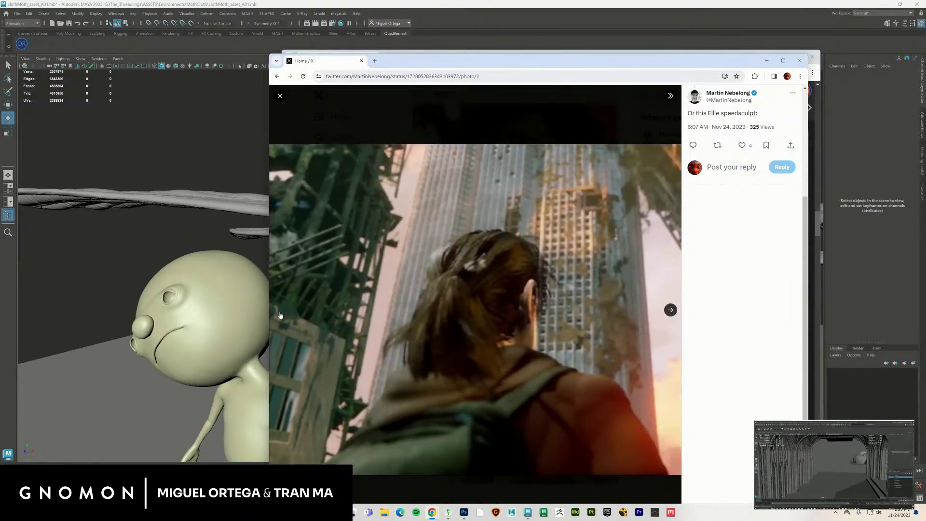
left_click(279, 96)
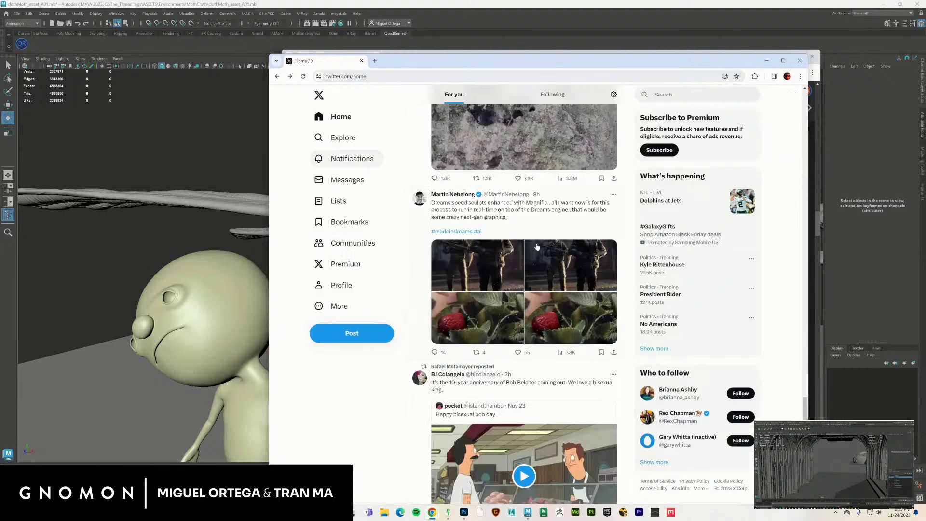
- Open the first soldier image of the speed sculpts post and read the replies through to the end of the thread
left_click(486, 262)
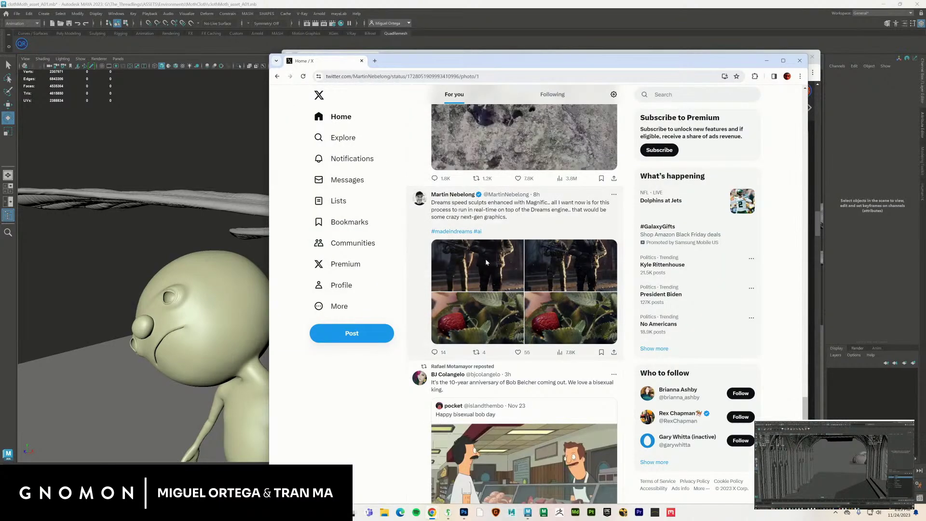
scroll(726, 347, "down", 5)
scroll(725, 347, "down", 10)
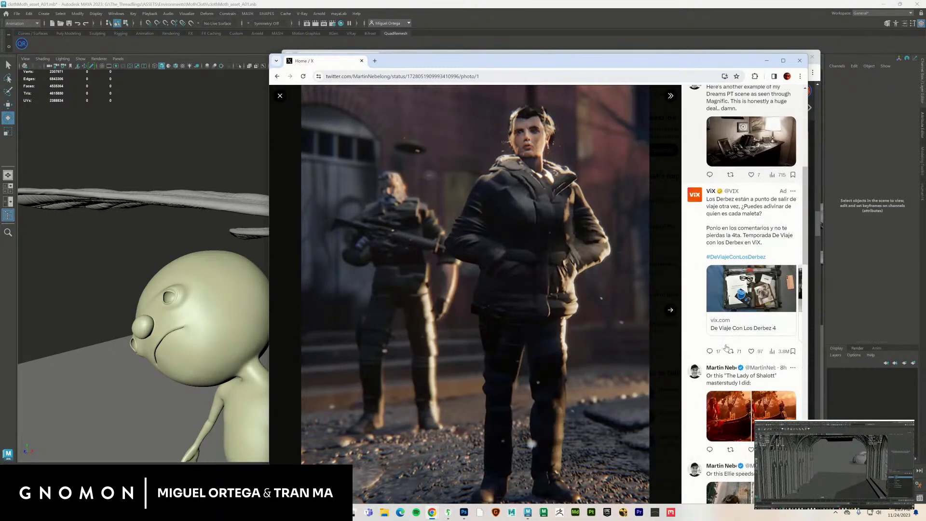
scroll(725, 347, "down", 10)
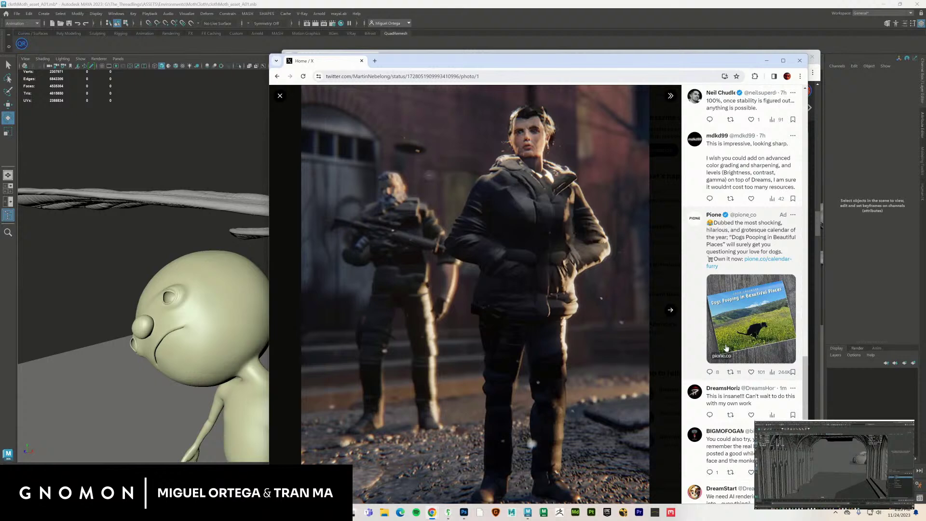
scroll(725, 347, "down", 6)
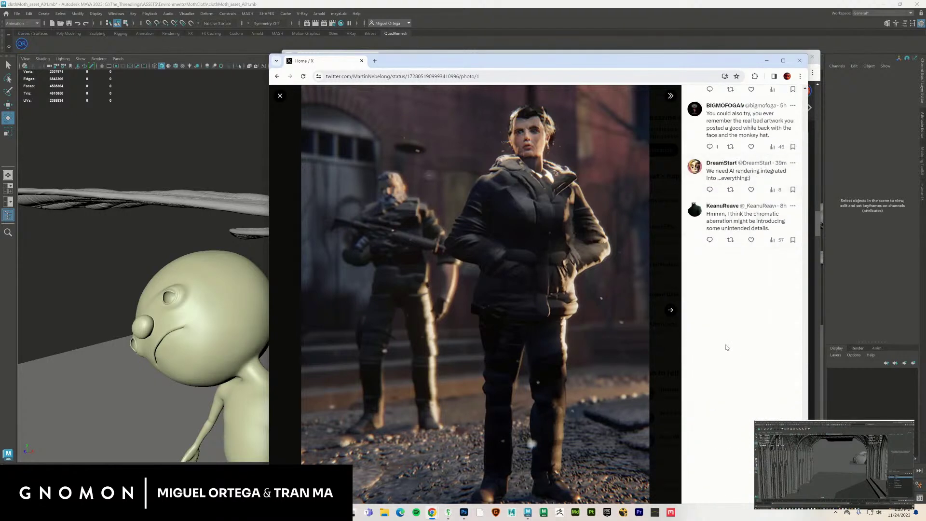
- Flip repeatedly between the original and enhanced images of the two soldiers to compare faces, clothing and background, and put the X window away
scroll(727, 347, "down", 3)
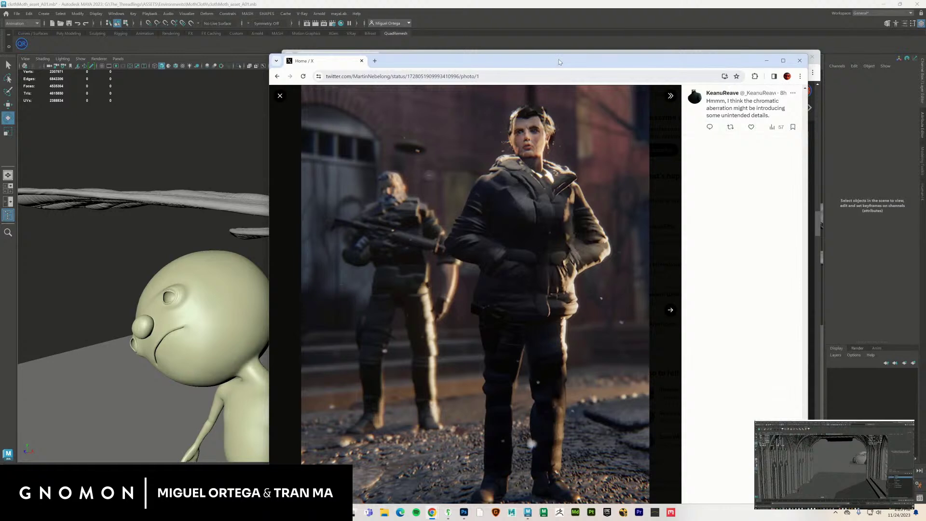
left_click_drag(558, 58, 560, 53)
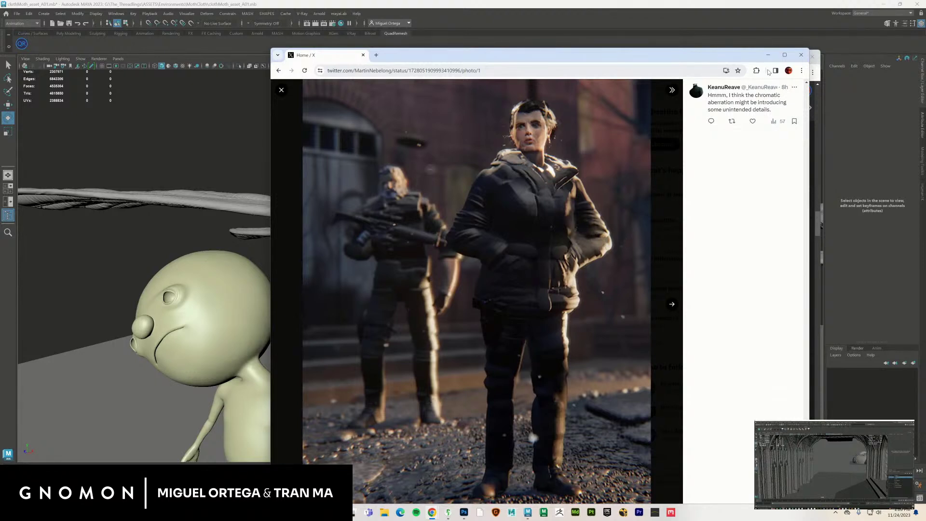
left_click(675, 306)
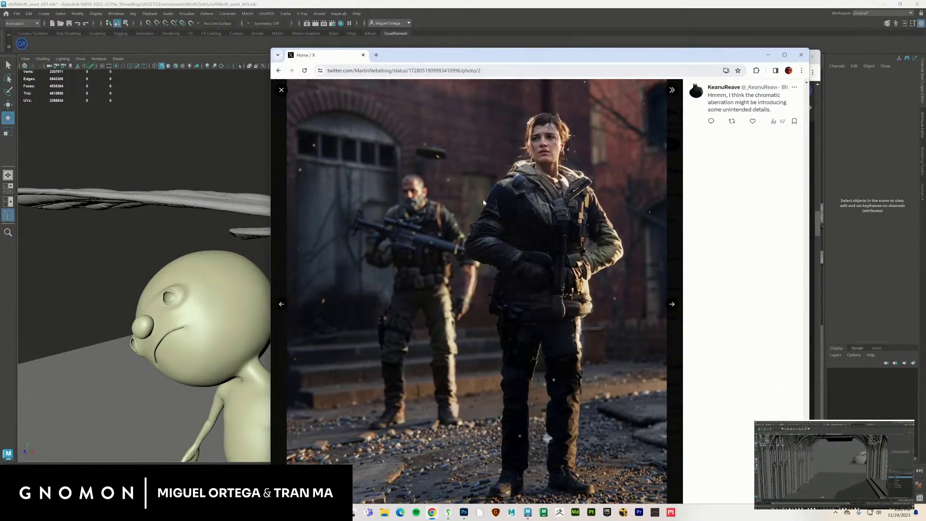
left_click(282, 304)
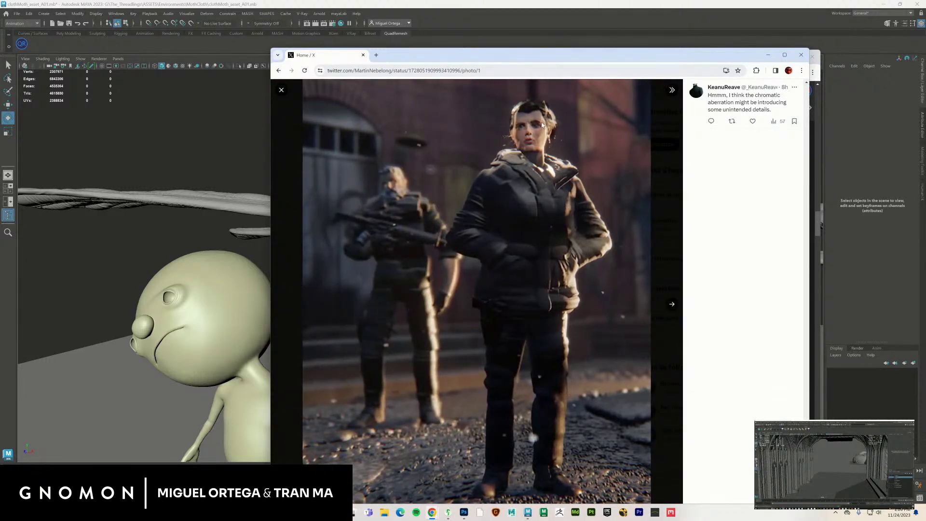
left_click(672, 305)
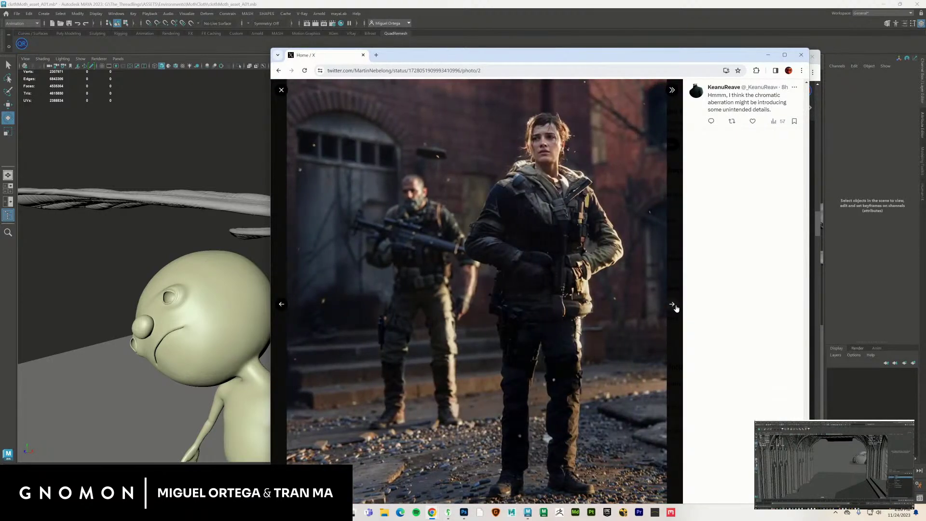
left_click(281, 304)
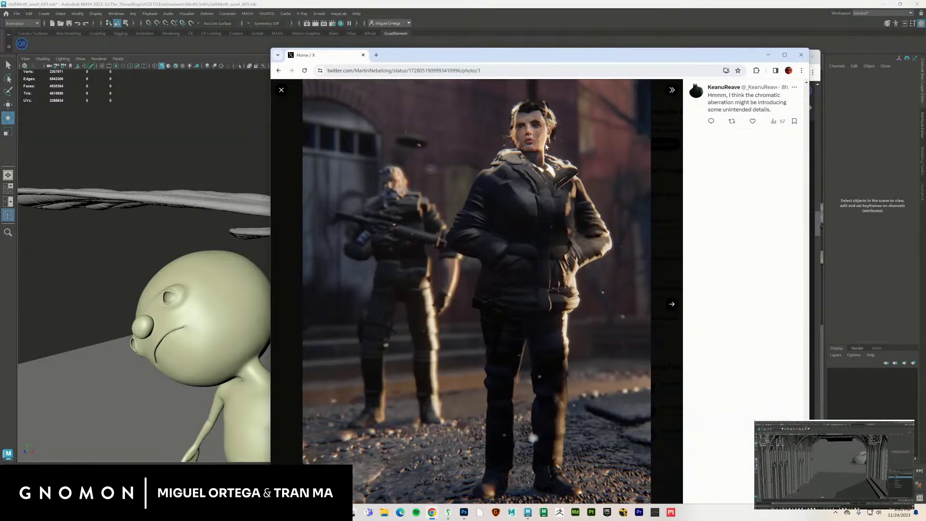
left_click(673, 304)
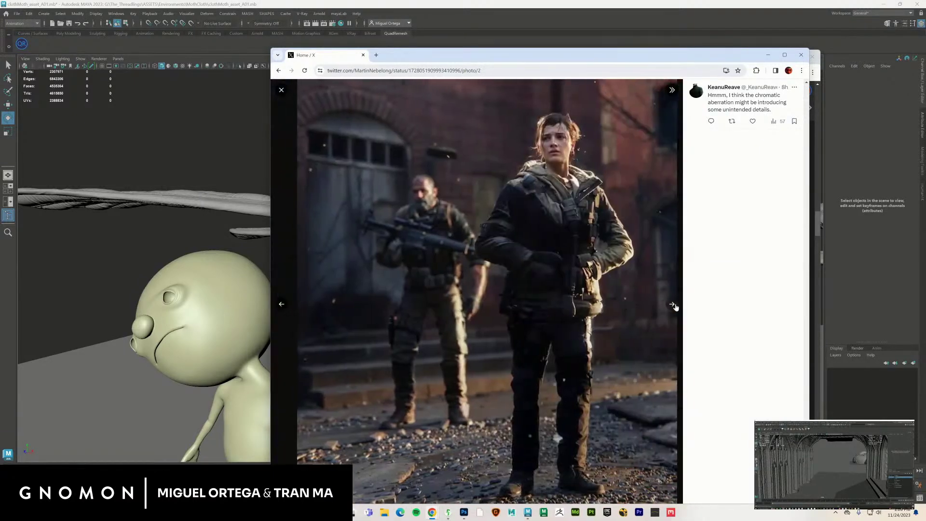
left_click(282, 304)
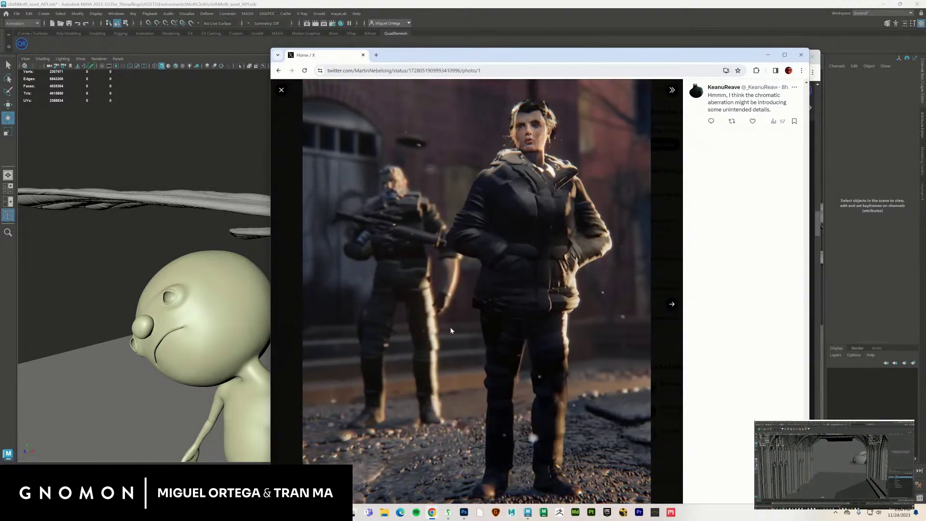
left_click(670, 307)
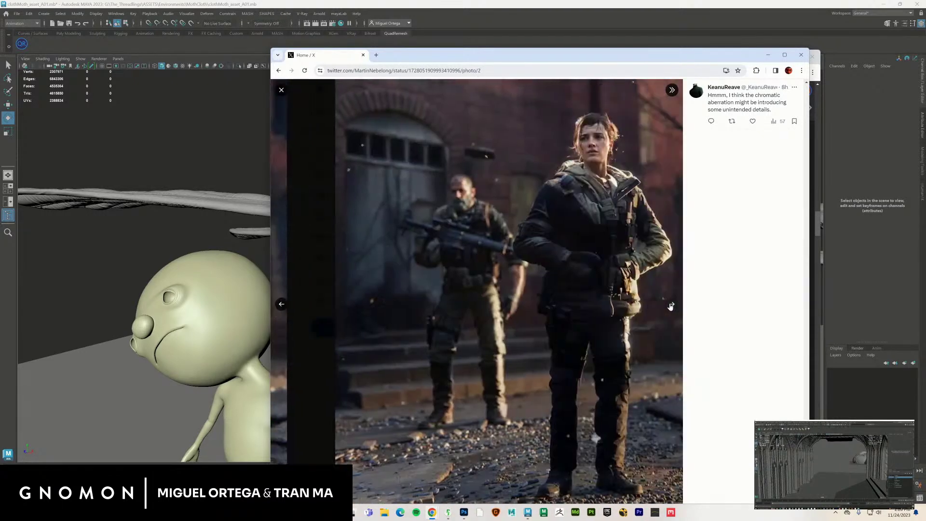
left_click(283, 307)
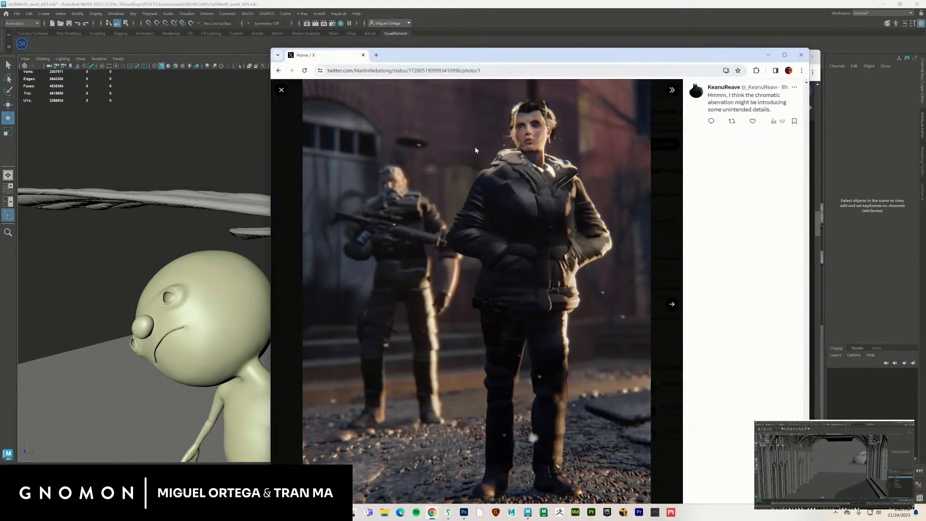
left_click(769, 54)
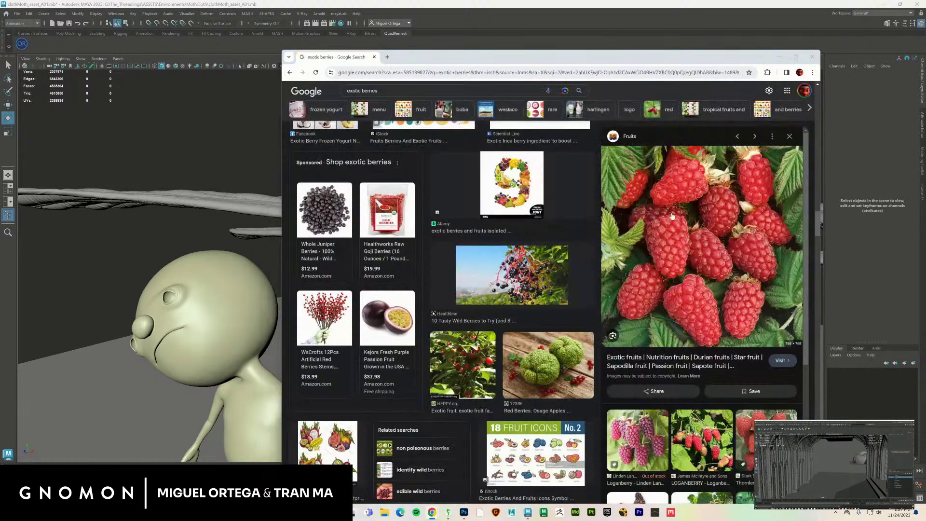
- Look through the exotic berries image results from the start of the page for unusual berry shapes and clusters
scroll(434, 183, "up", 17)
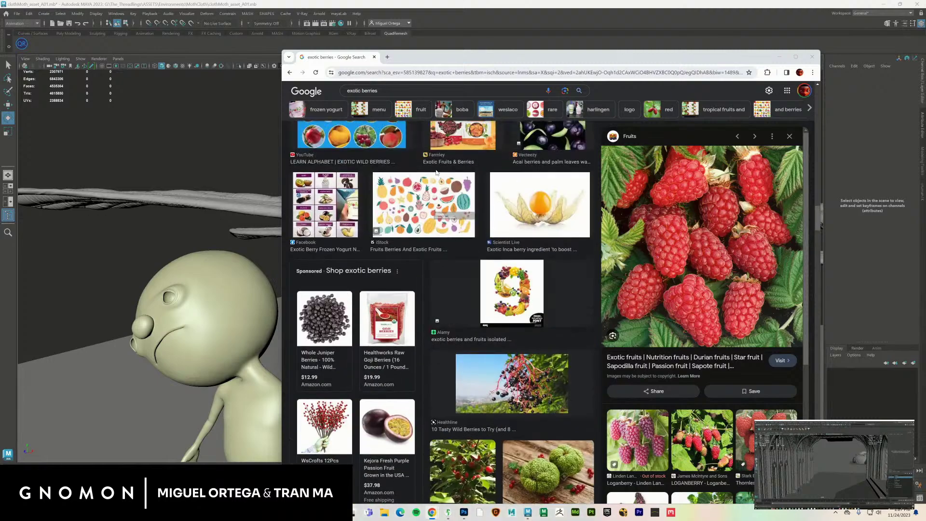
scroll(433, 191, "up", 12)
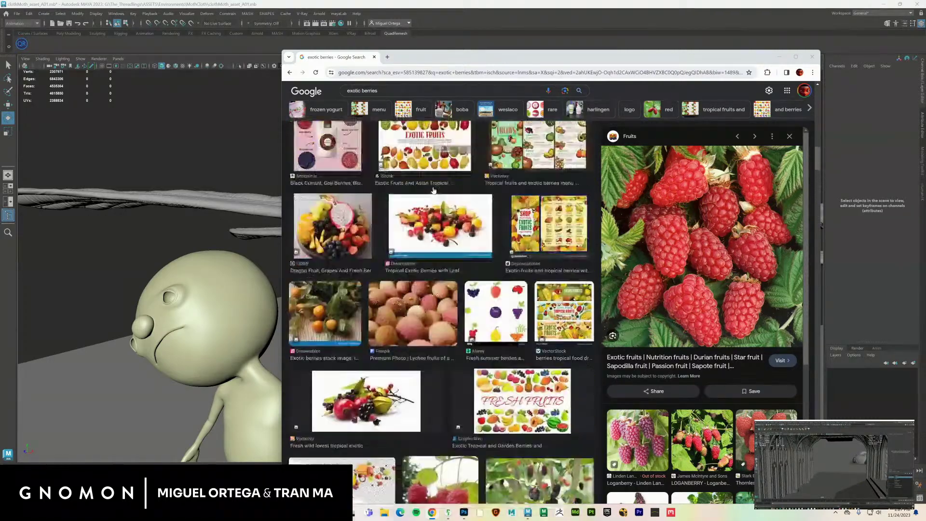
scroll(433, 190, "up", 10)
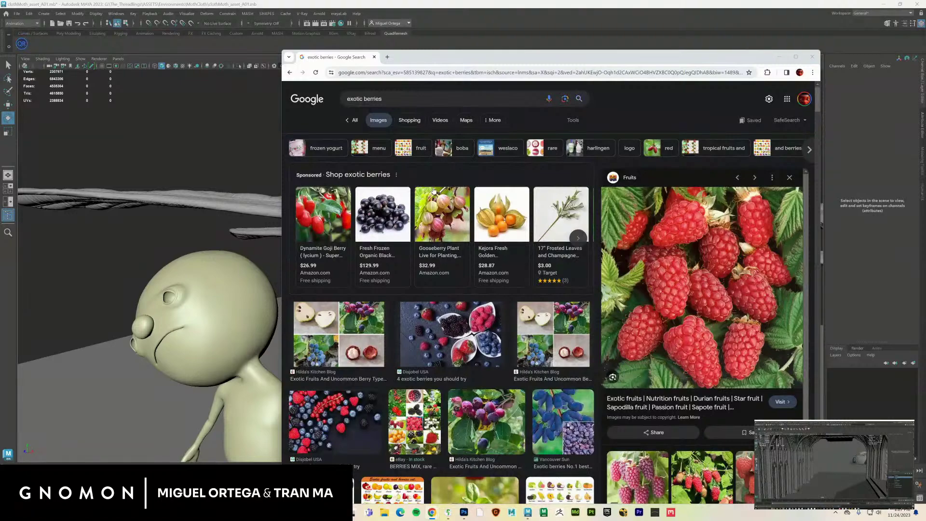
scroll(433, 190, "down", 6)
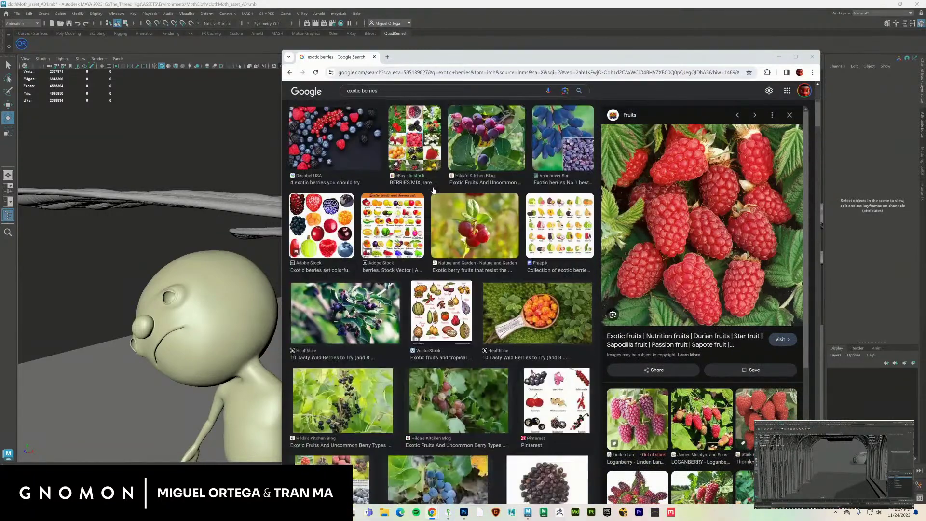
scroll(432, 190, "down", 1)
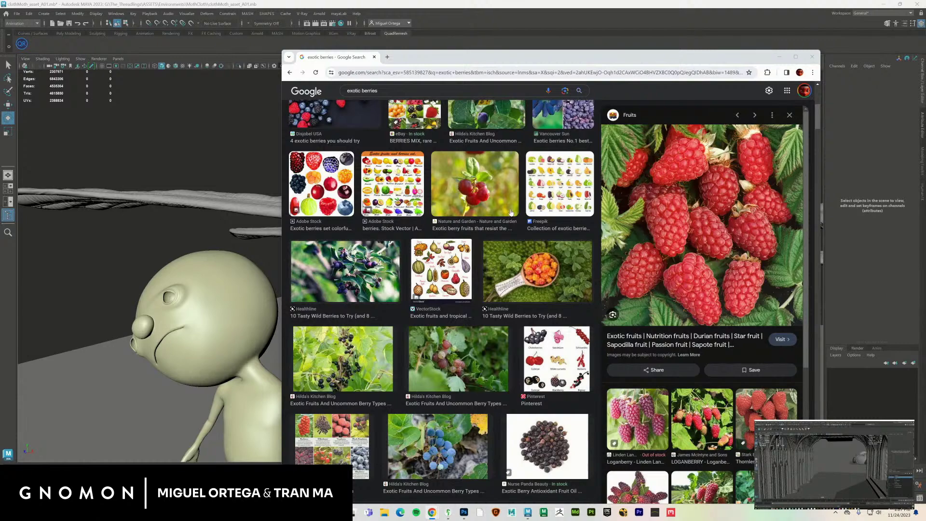
scroll(508, 211, "down", 3)
scroll(508, 210, "down", 7)
scroll(508, 211, "down", 10)
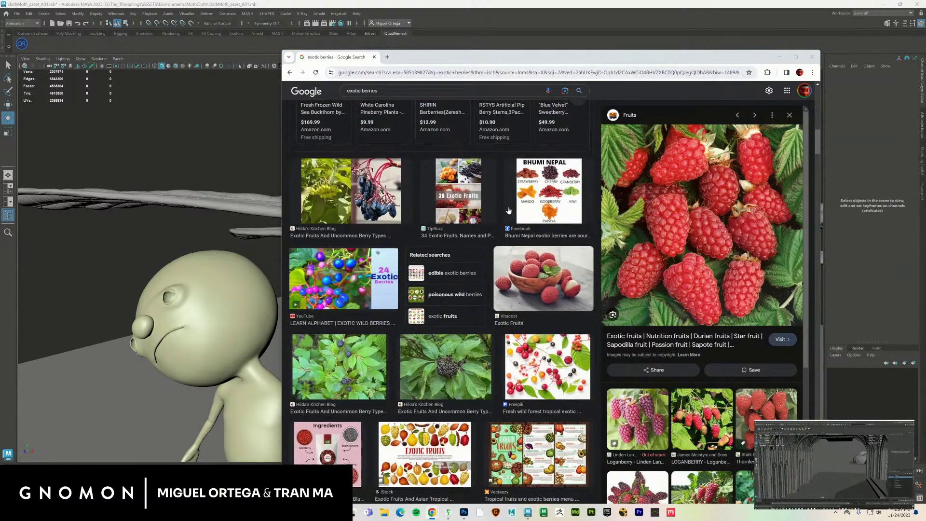
scroll(508, 211, "down", 10)
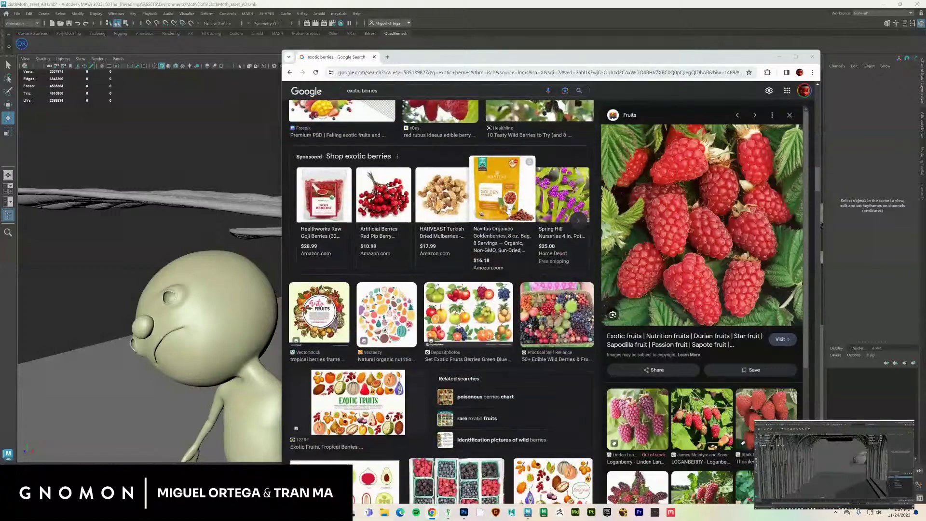
scroll(508, 210, "down", 10)
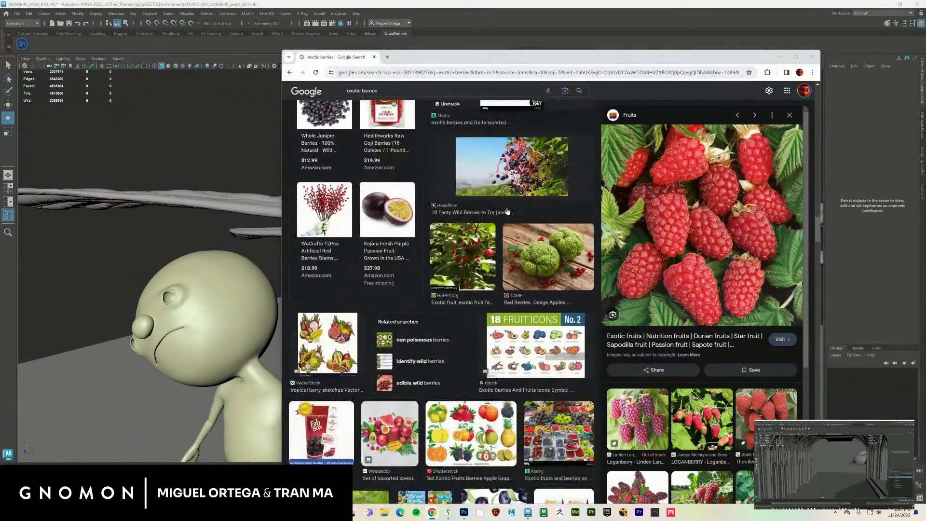
scroll(506, 211, "down", 3)
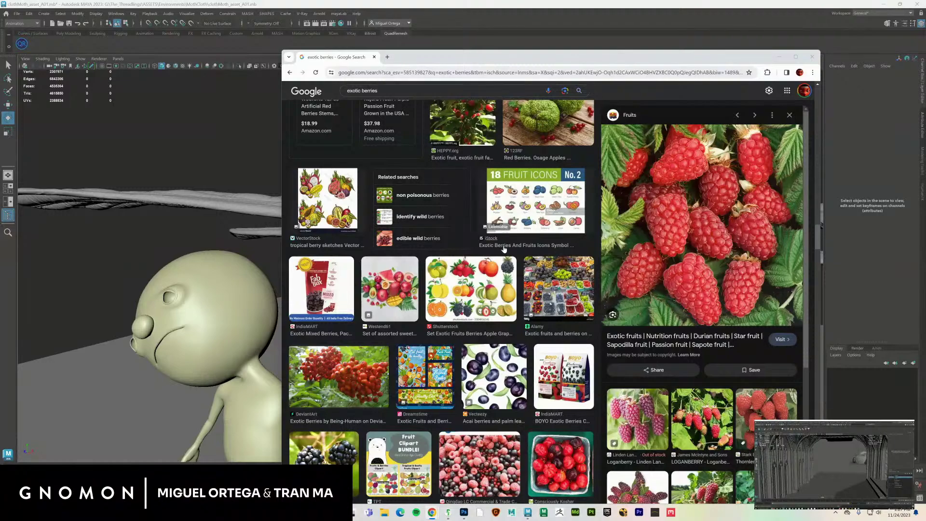
scroll(507, 210, "down", 3)
- Move the exotic berries window off the Maya scene, bring over the cactus berries image search and look through its results
left_click_drag(542, 56, 925, 130)
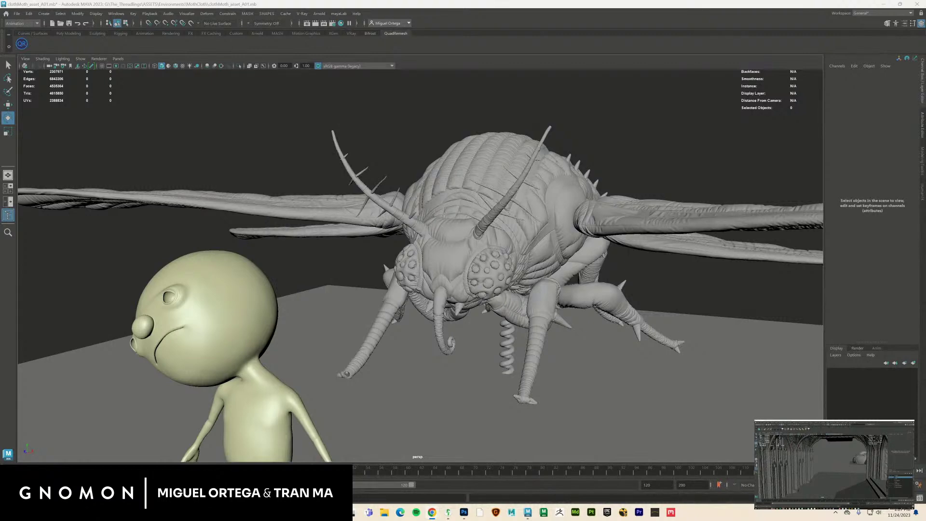
left_click_drag(925, 129, 450, 77)
scroll(452, 315, "down", 2)
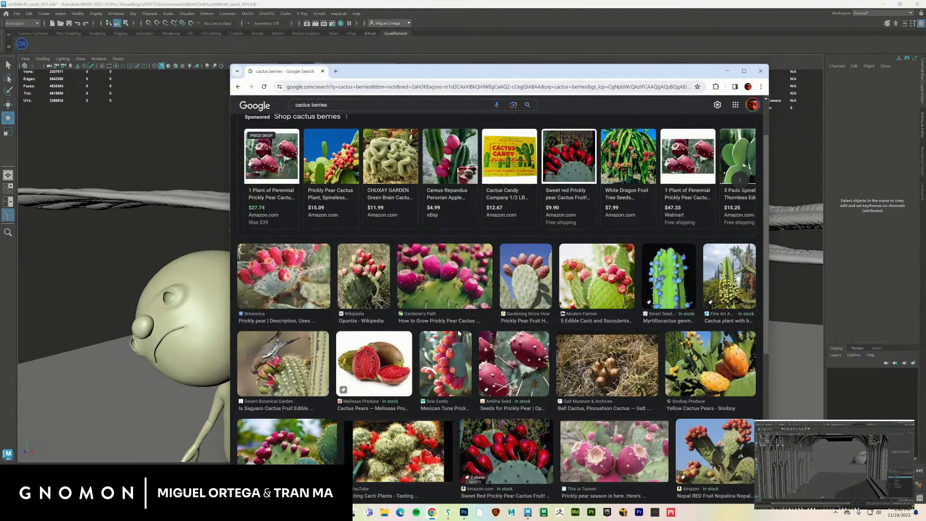
scroll(458, 333, "down", 4)
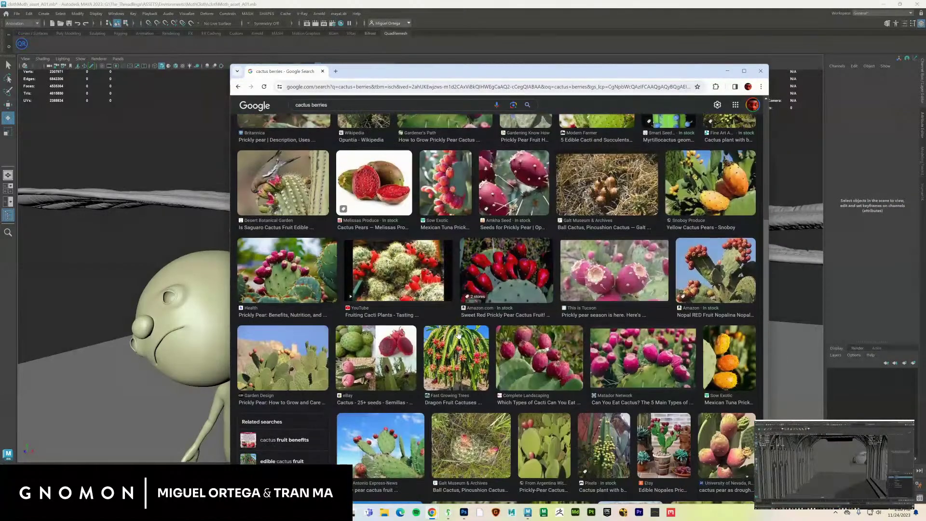
scroll(458, 336, "down", 6)
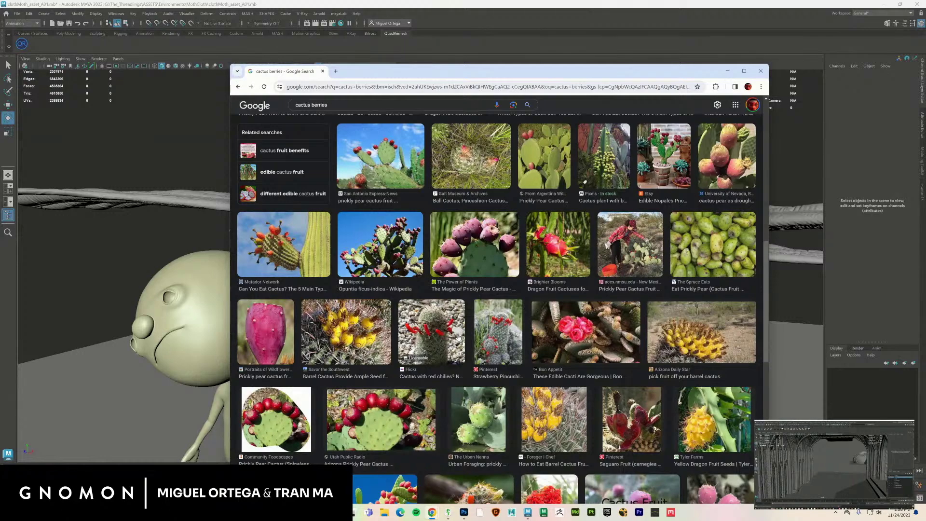
scroll(458, 336, "down", 4)
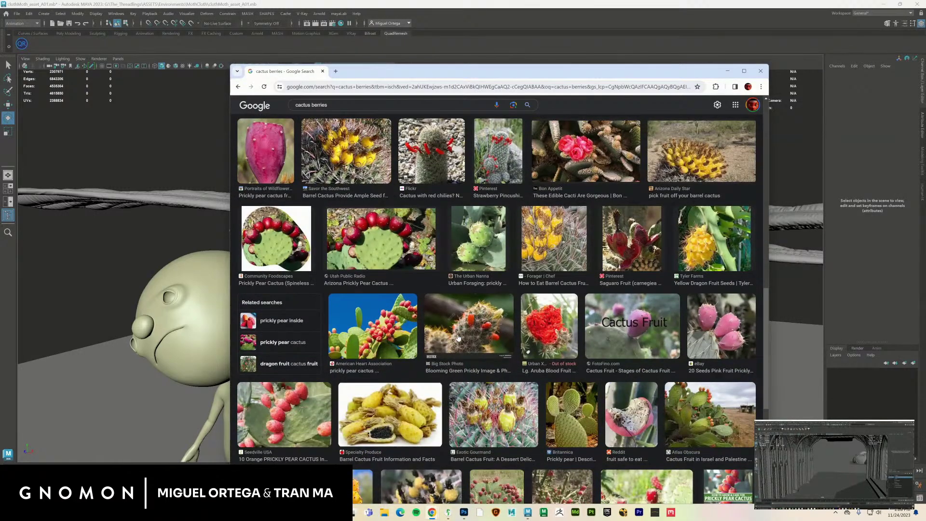
scroll(458, 337, "down", 3)
scroll(457, 339, "down", 3)
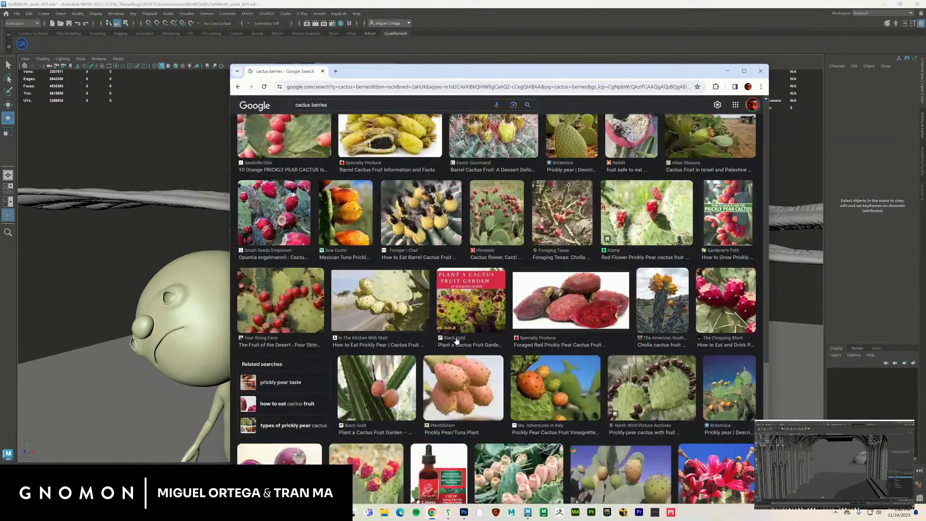
scroll(457, 340, "down", 3)
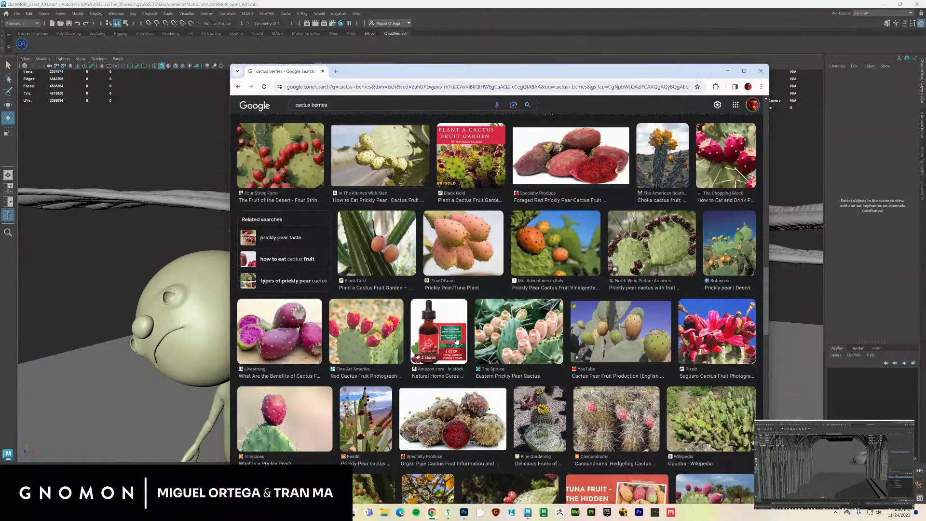
scroll(457, 340, "down", 4)
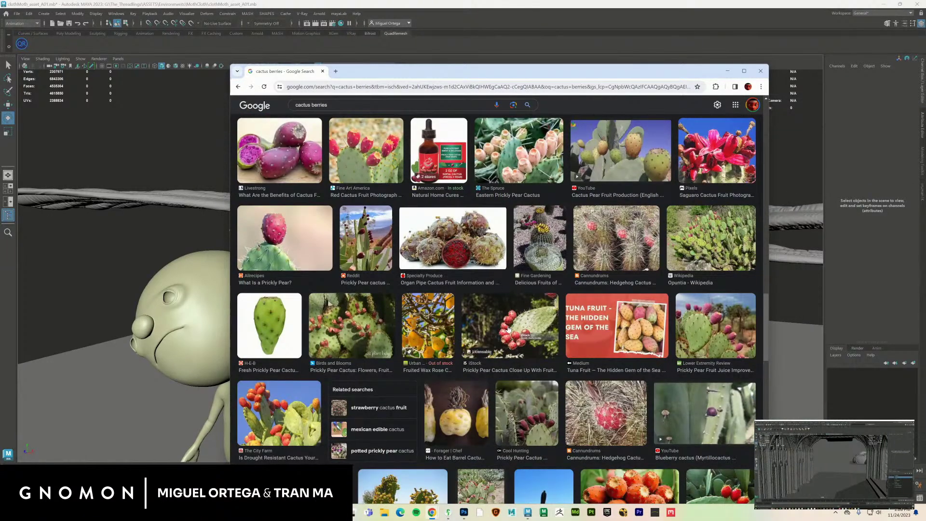
- Preview the "What Is a Prickly Pear?" image and the related Simply Recipes prickly pear photo, and browse further cactus fruit results
left_click(285, 238)
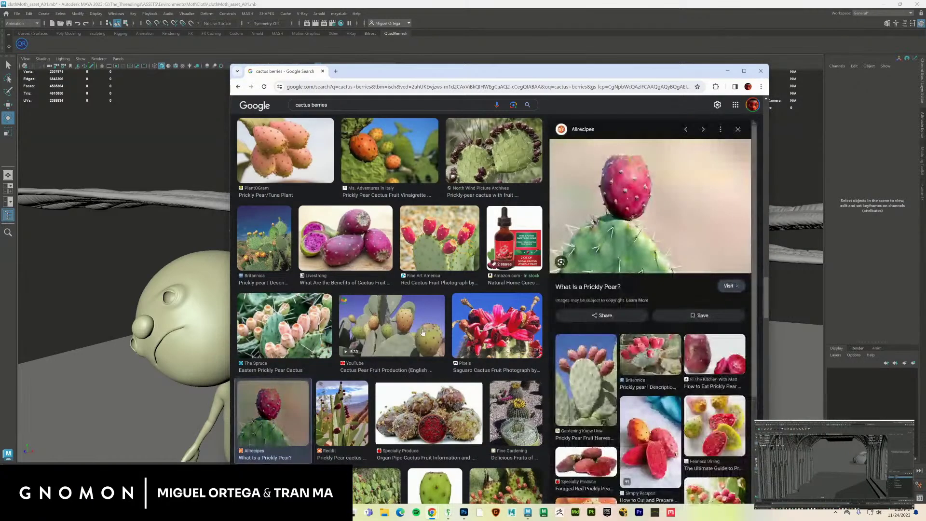
scroll(422, 332, "down", 3)
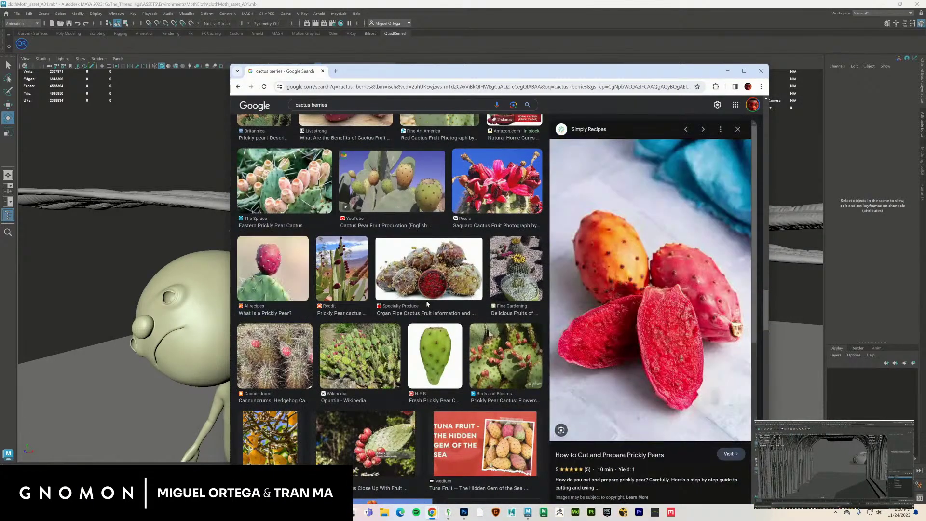
scroll(426, 303, "down", 6)
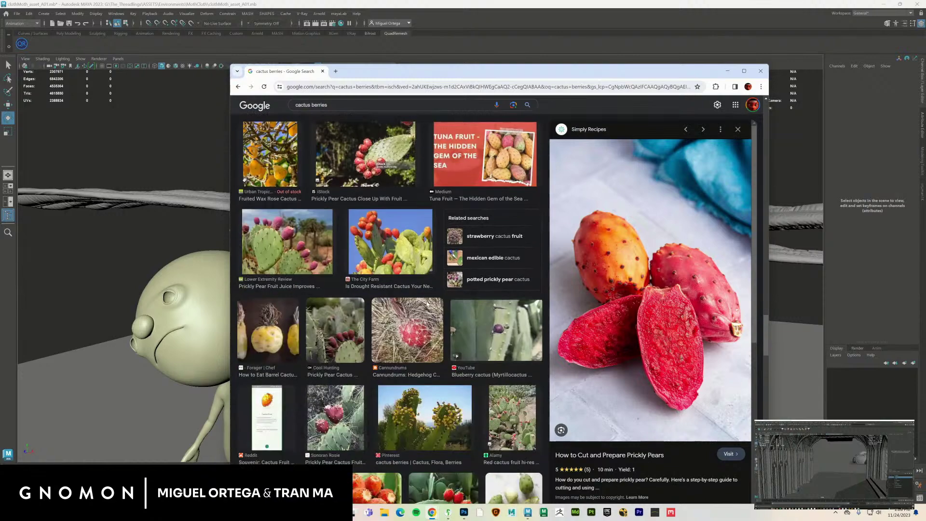
scroll(426, 302, "down", 3)
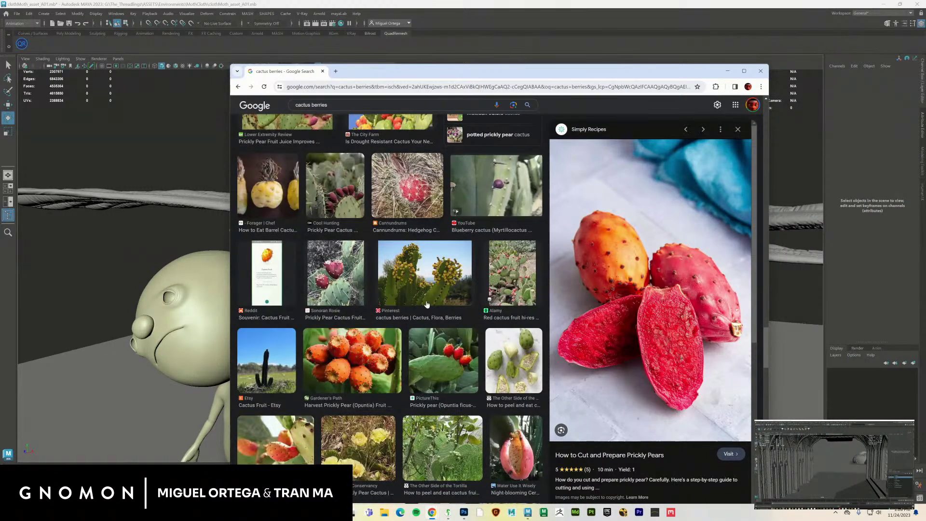
scroll(426, 304, "down", 3)
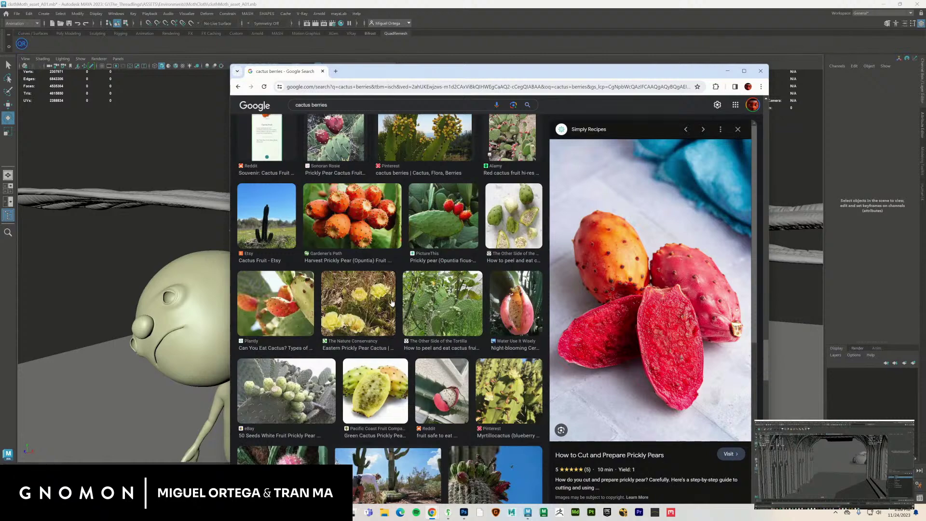
scroll(392, 302, "down", 3)
scroll(392, 303, "down", 3)
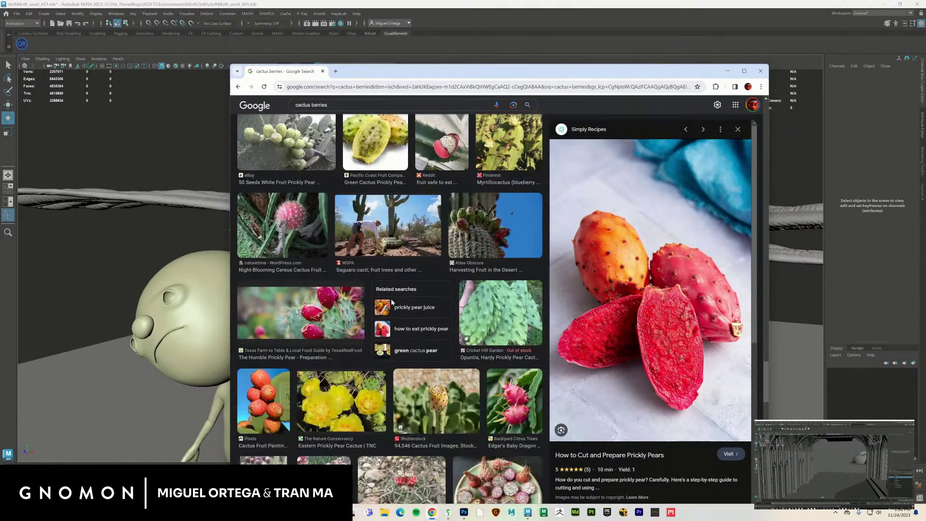
scroll(391, 302, "down", 3)
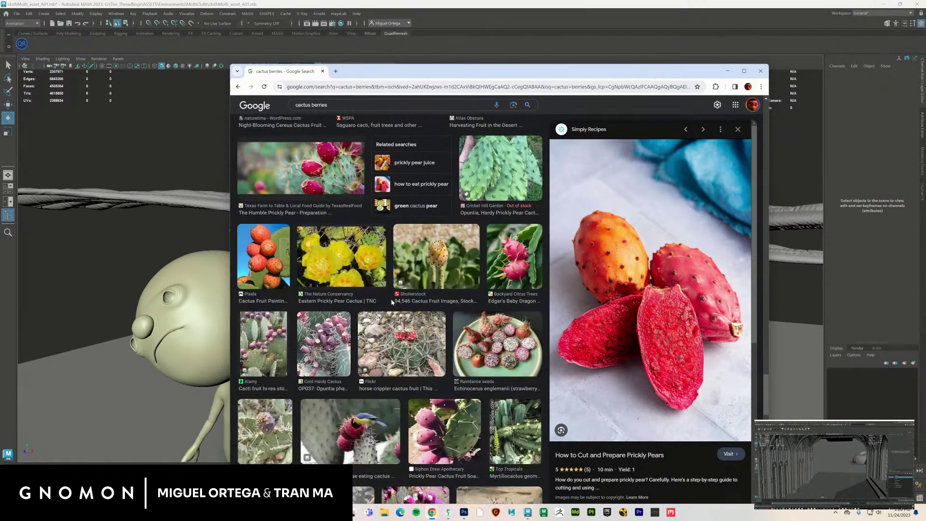
- Browse further through the cactus berries image results for unusual fruit shapes, colours and clusters
scroll(391, 302, "down", 3)
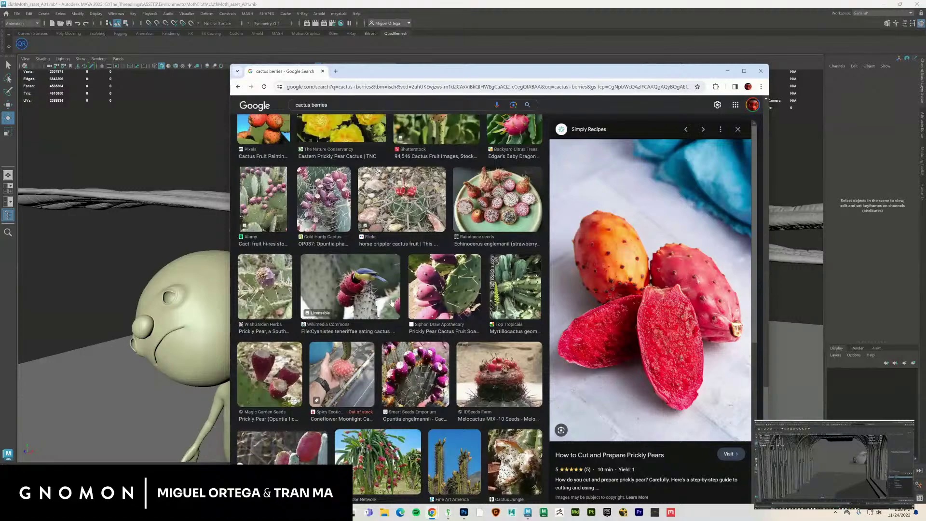
scroll(392, 302, "down", 4)
scroll(391, 305, "down", 10)
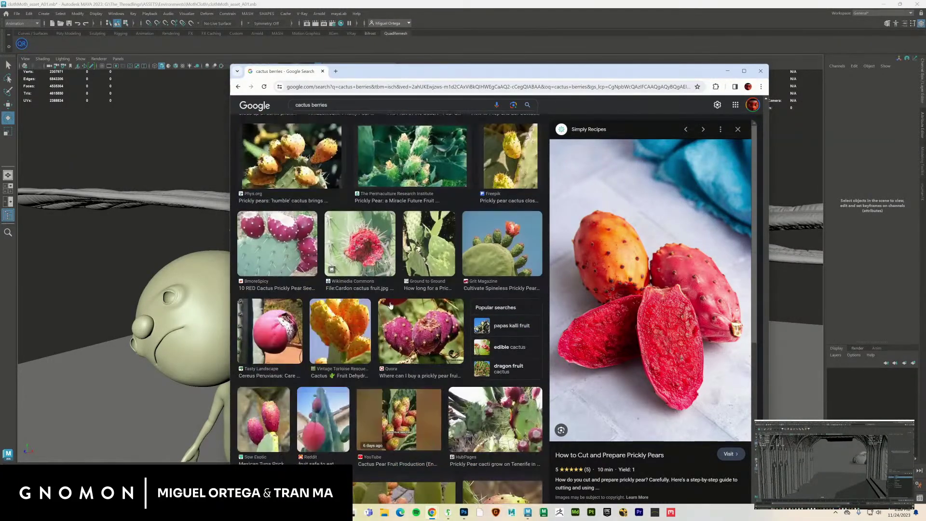
scroll(390, 305, "down", 8)
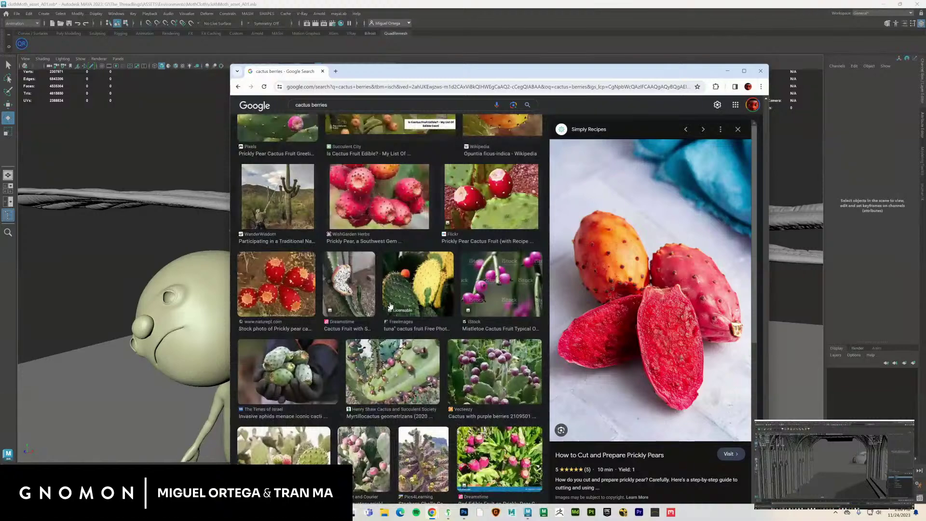
scroll(390, 306, "down", 8)
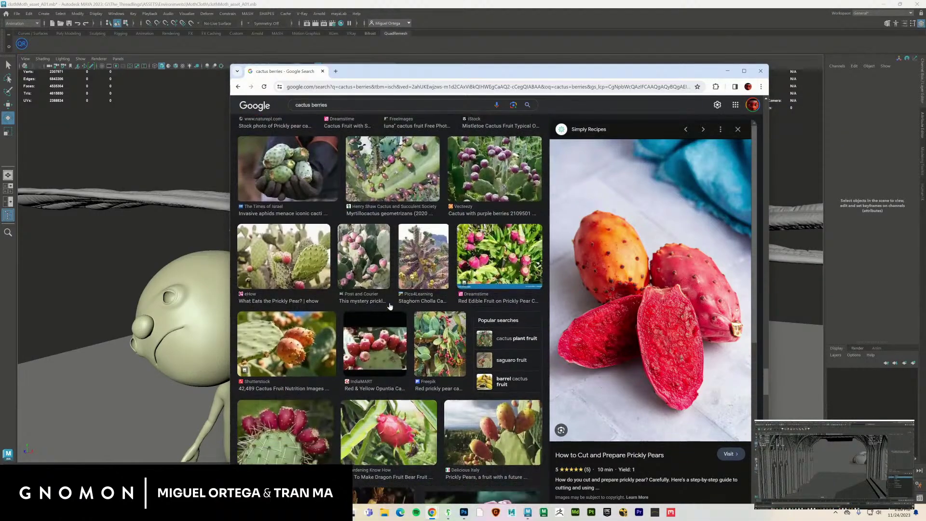
scroll(390, 306, "down", 4)
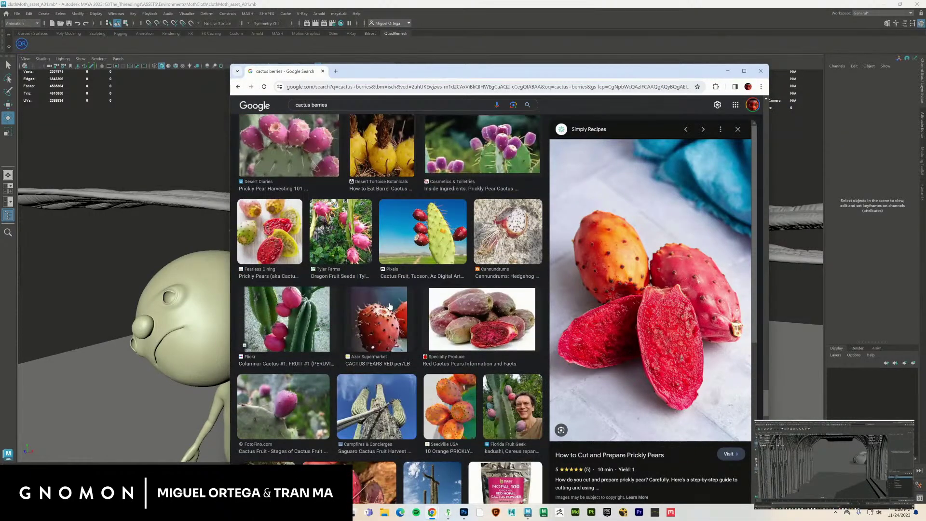
scroll(390, 306, "down", 4)
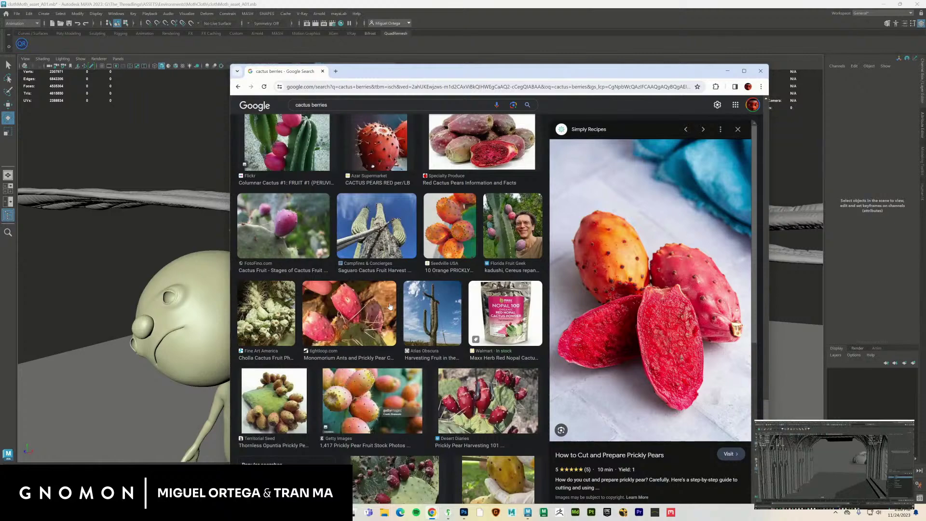
scroll(390, 306, "down", 4)
scroll(399, 333, "down", 5)
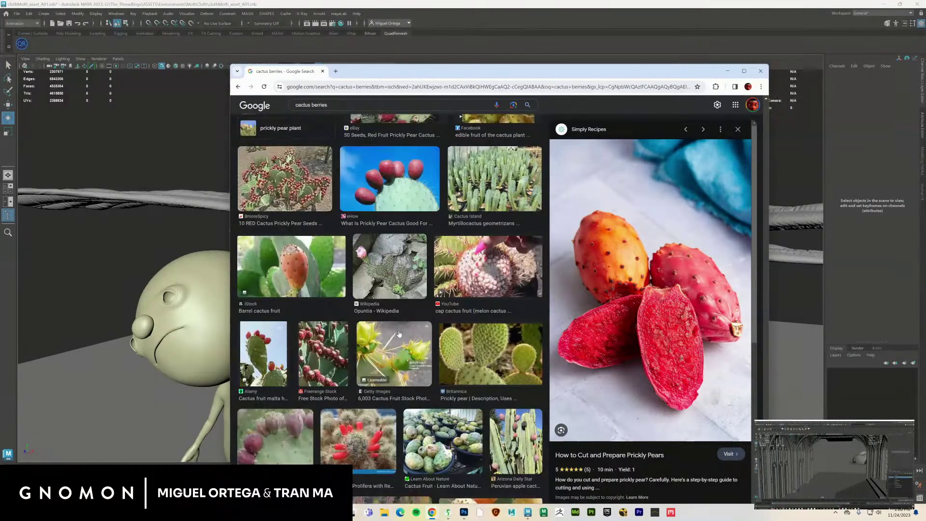
scroll(399, 334, "down", 3)
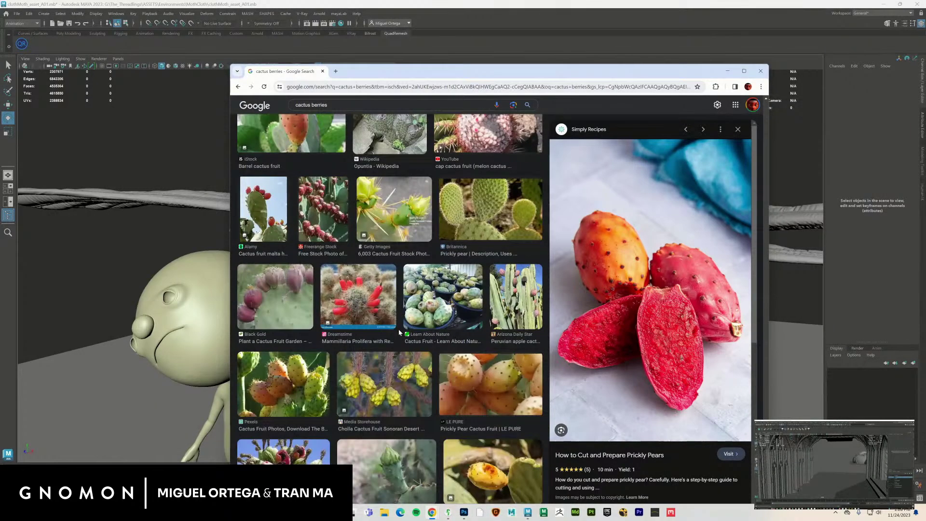
- Preview the Pexels "Cactus Fruit Photos" image and the related Freepik "Prickly pear cactus fruit" photo
left_click(309, 376)
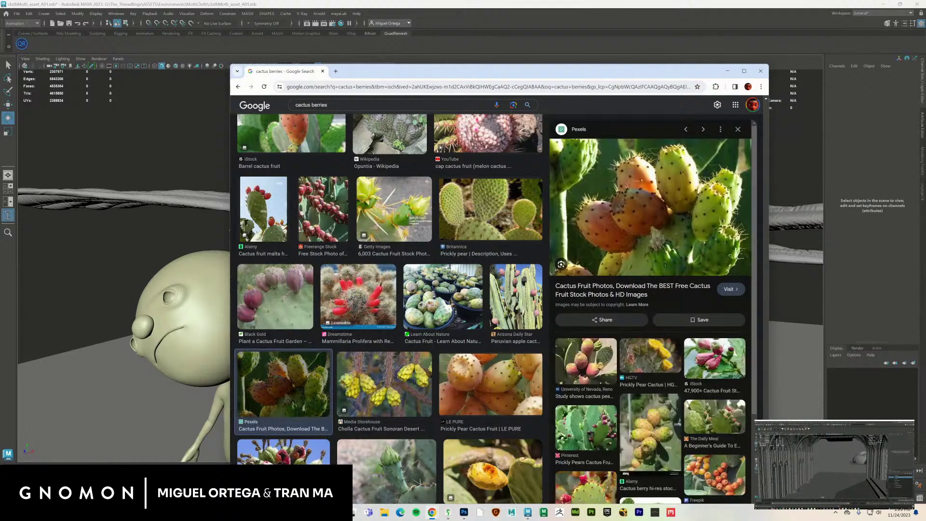
scroll(423, 283, "down", 3)
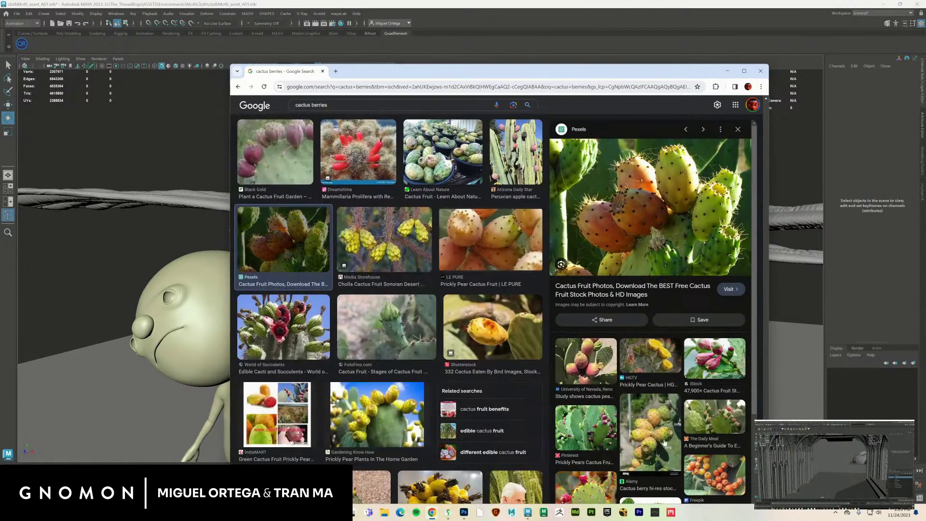
left_click(711, 469)
scroll(366, 294, "down", 5)
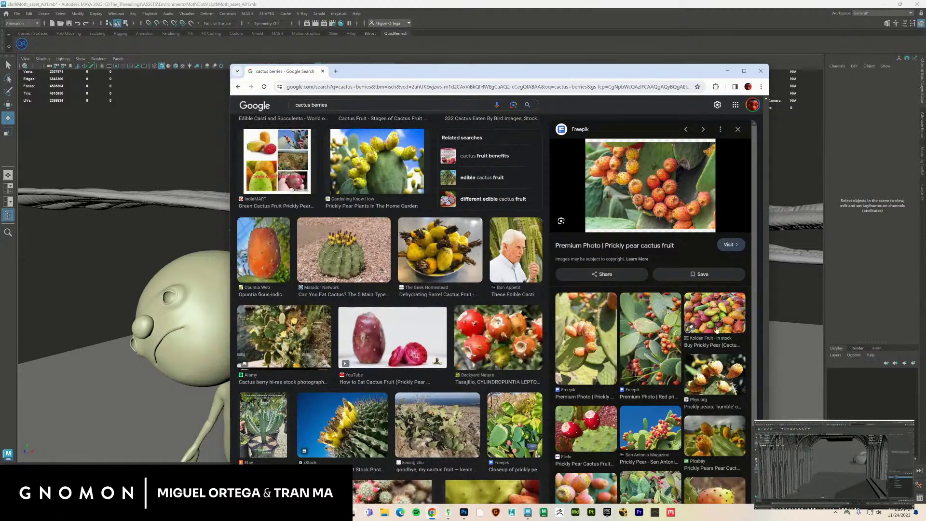
- Return to the start of the cactus berries results and preview "Yellow Cactus Pears - Snoboy" and "Fruiting Cacti Plants - Tasting & Growing!"
left_click_drag(766, 475, 756, 101)
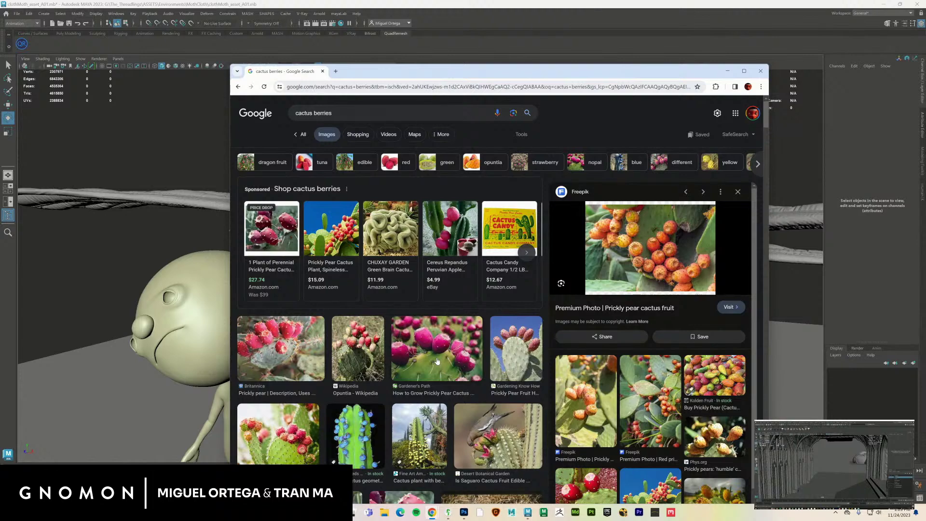
scroll(437, 361, "down", 3)
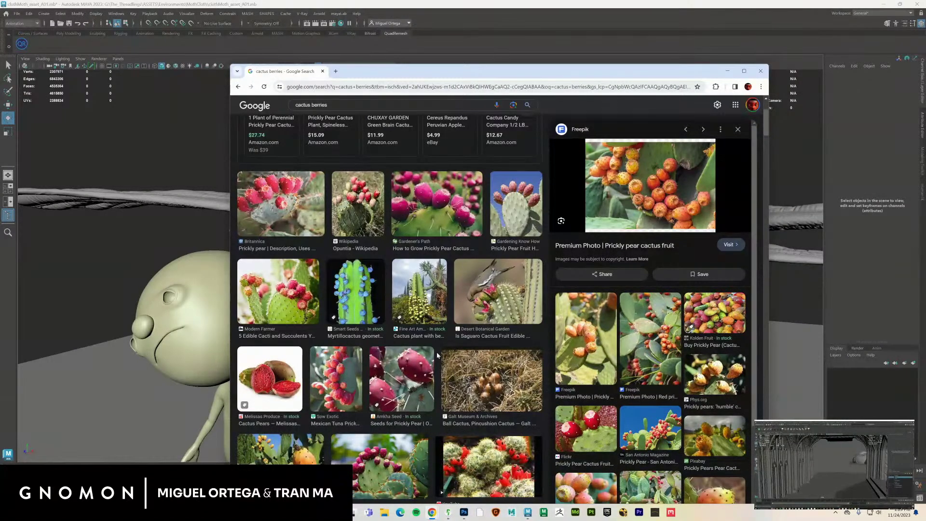
left_click(302, 447)
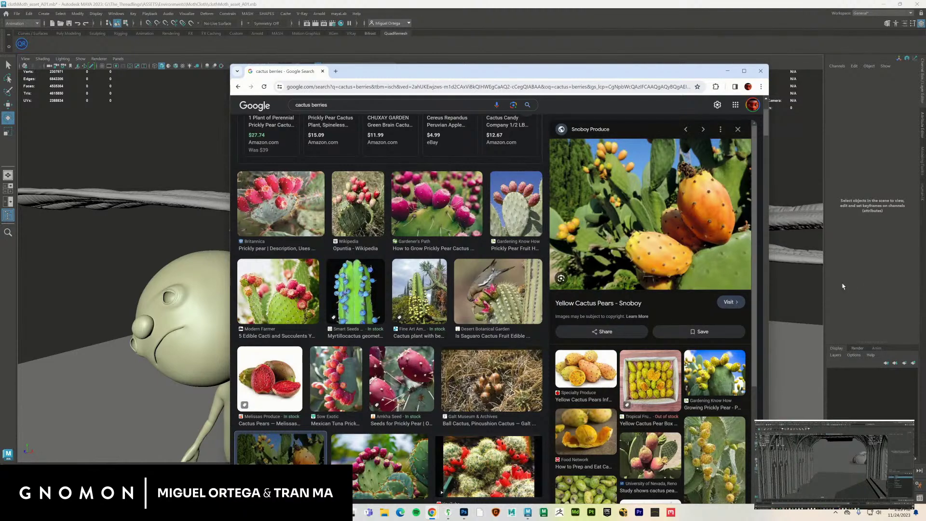
scroll(460, 319, "down", 2)
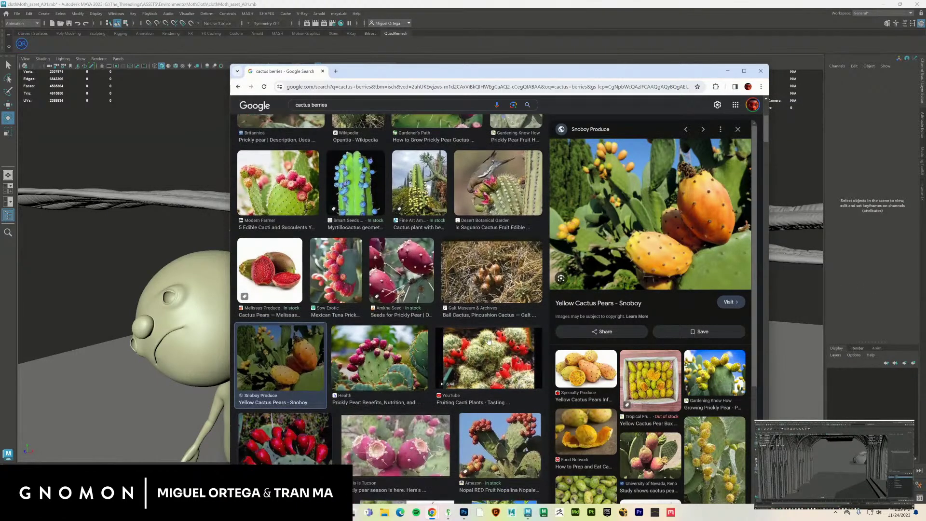
scroll(489, 341, "down", 2)
left_click(503, 255)
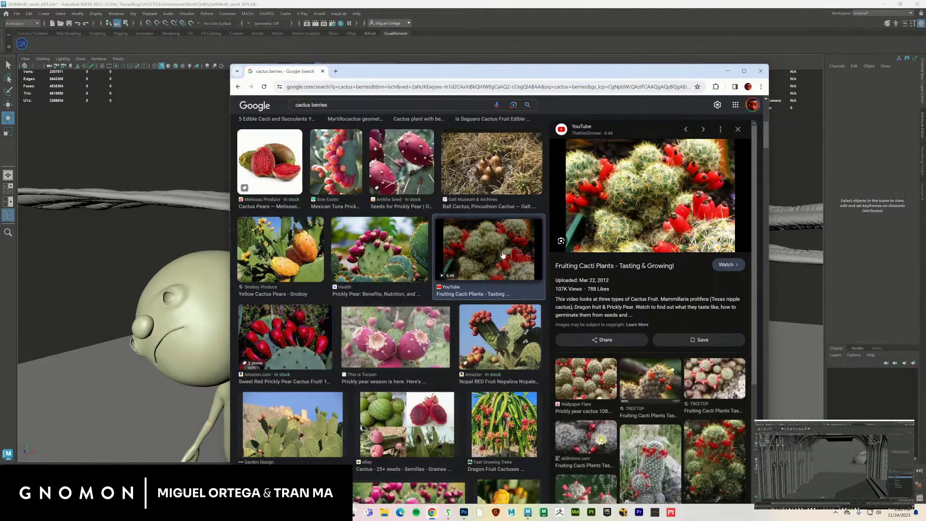
- Examine how fruits sit and cluster on the cacti across the remaining image results, keeping the Fruiting Cacti Plants preview open
scroll(438, 314, "down", 4)
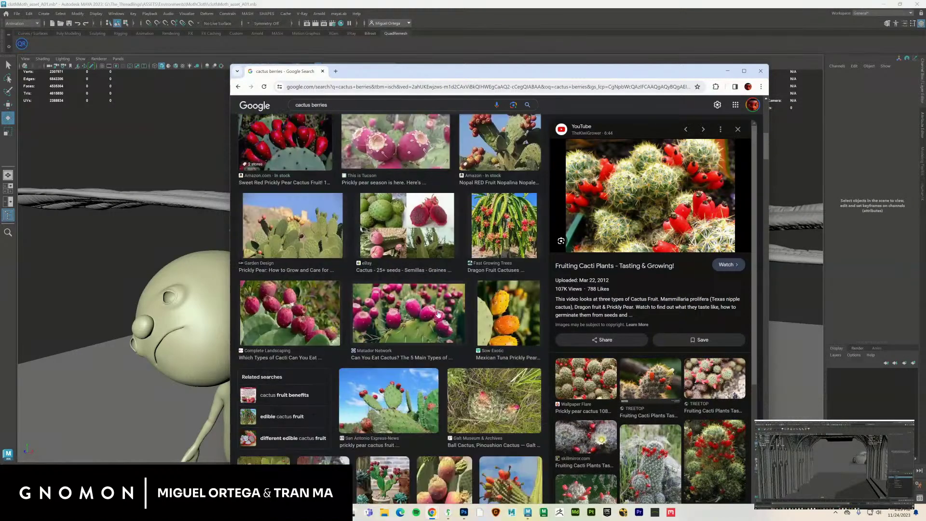
scroll(438, 314, "down", 3)
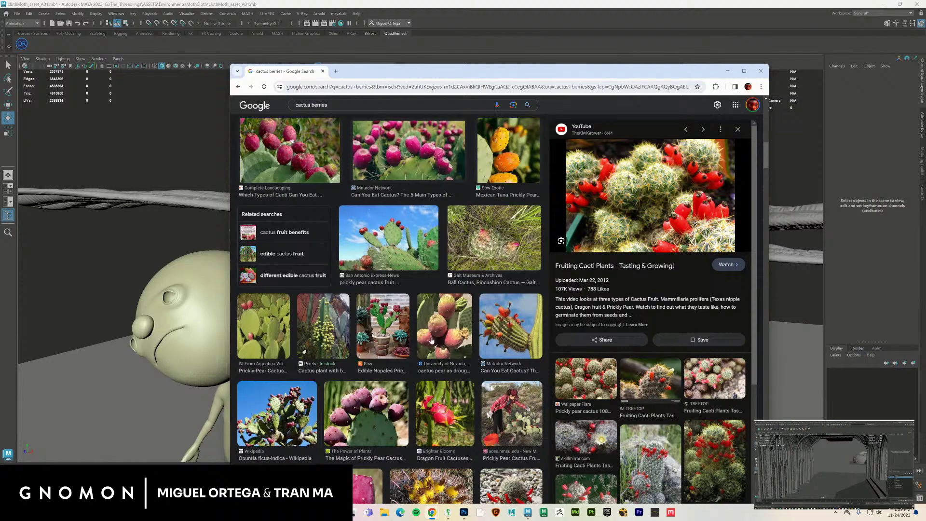
scroll(430, 323, "down", 7)
scroll(432, 343, "down", 4)
scroll(431, 343, "down", 10)
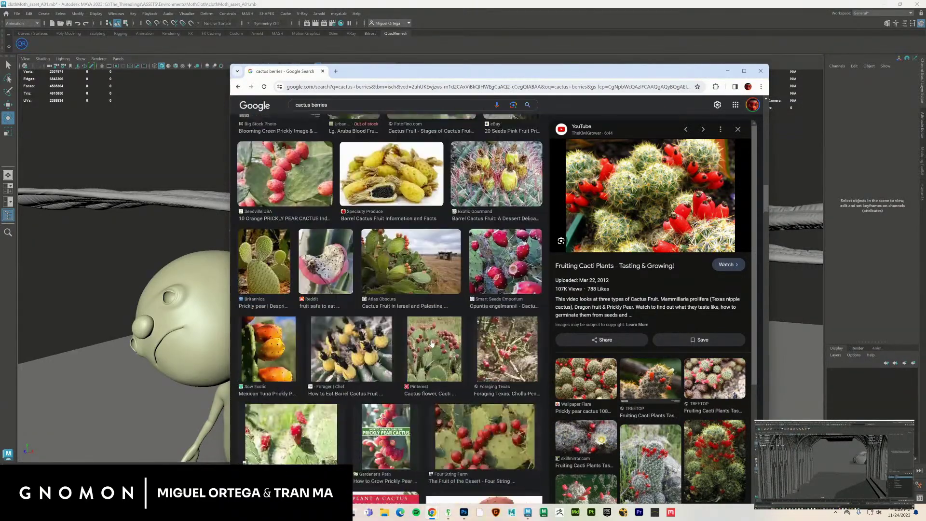
scroll(432, 344, "down", 3)
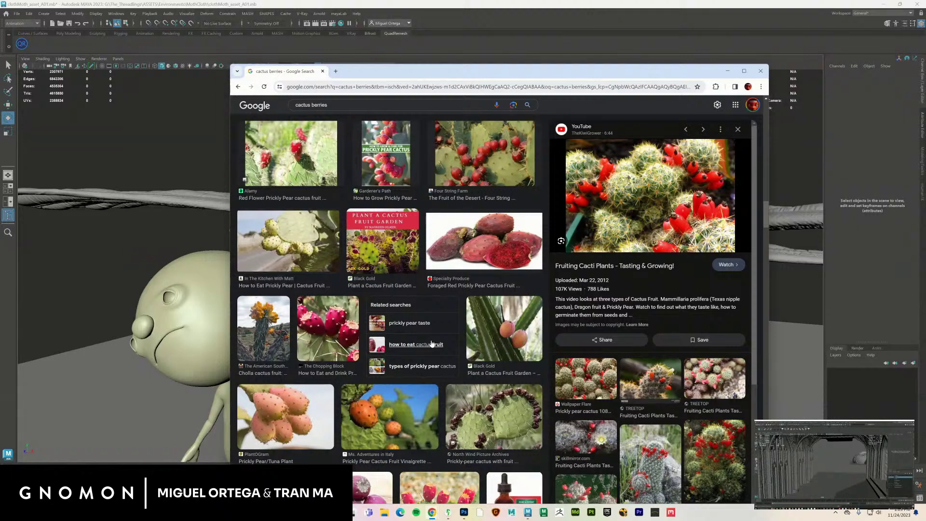
scroll(431, 343, "down", 4)
scroll(431, 344, "down", 3)
scroll(431, 345, "down", 8)
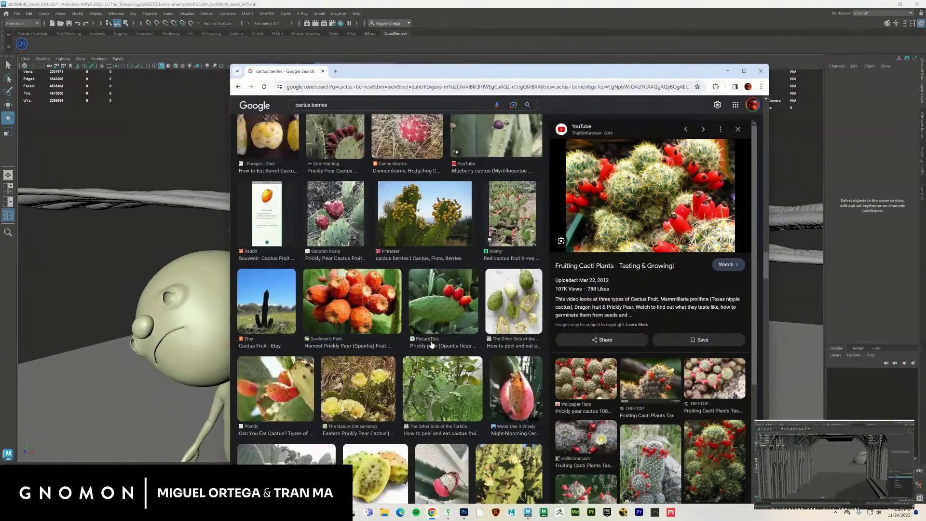
scroll(431, 343, "down", 3)
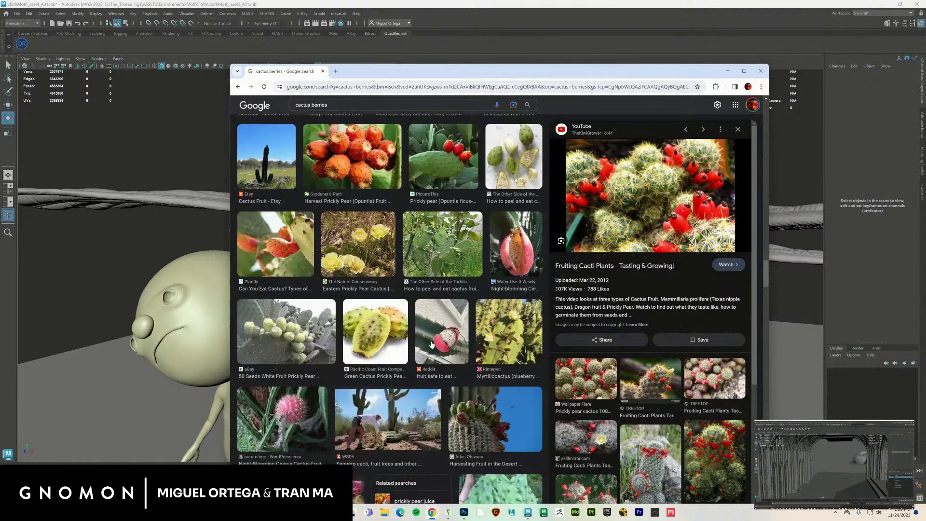
scroll(431, 346, "down", 12)
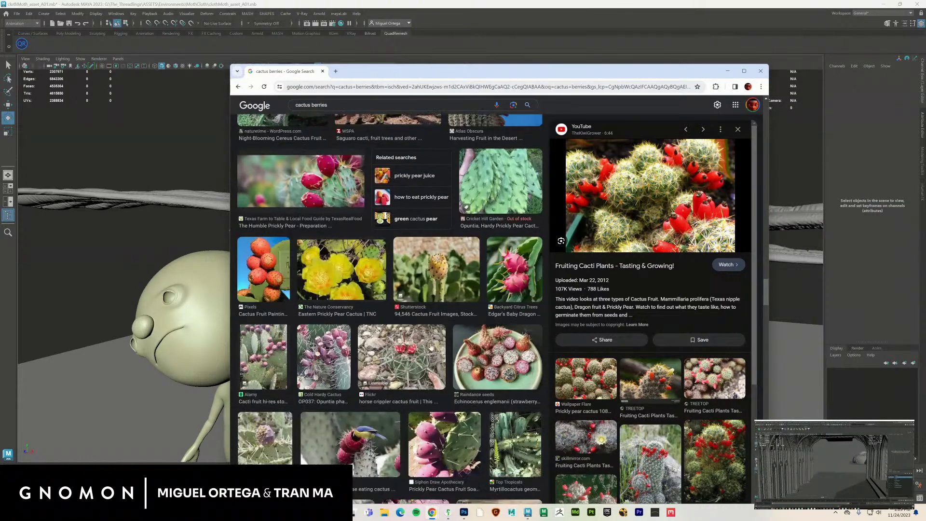
scroll(431, 347, "down", 7)
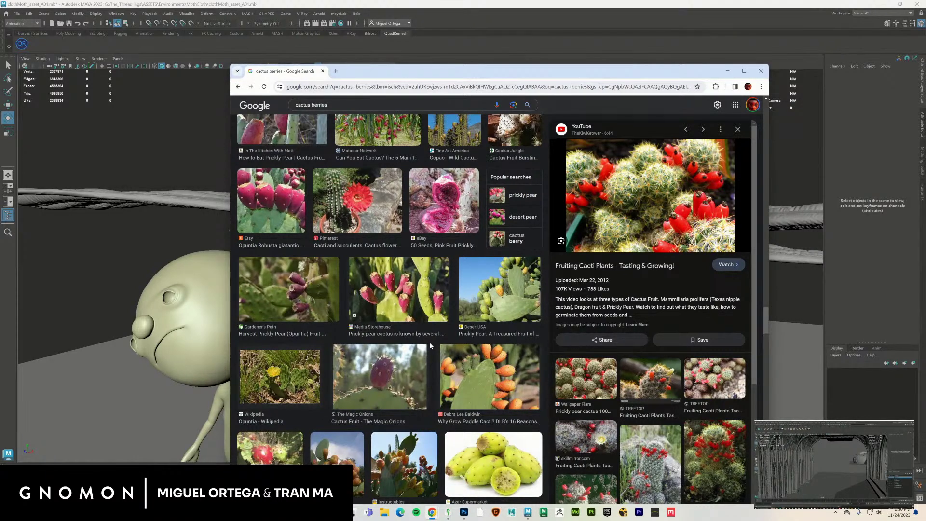
scroll(430, 346, "down", 3)
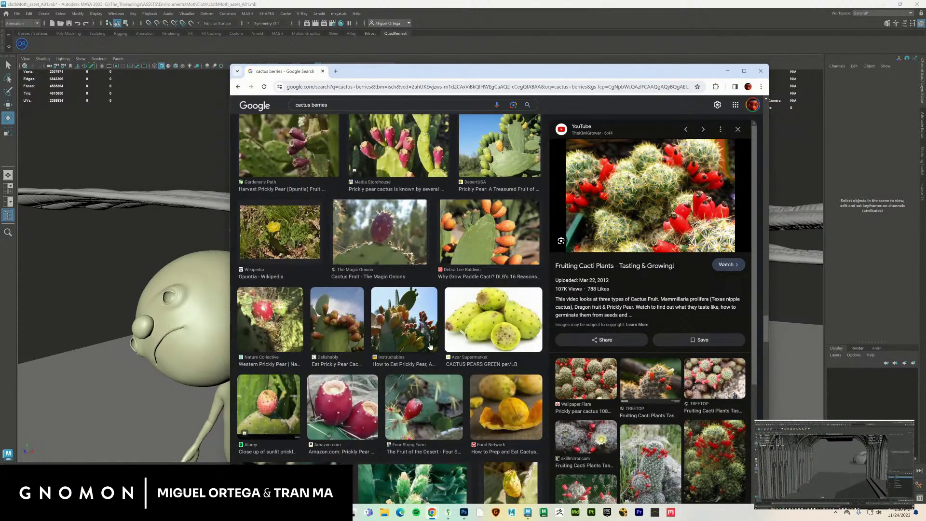
scroll(431, 346, "down", 10)
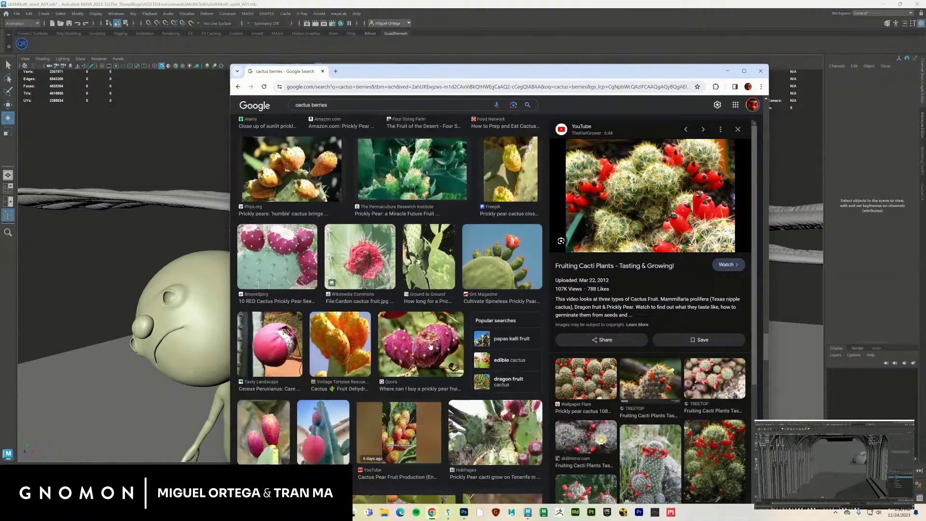
scroll(430, 347, "down", 10)
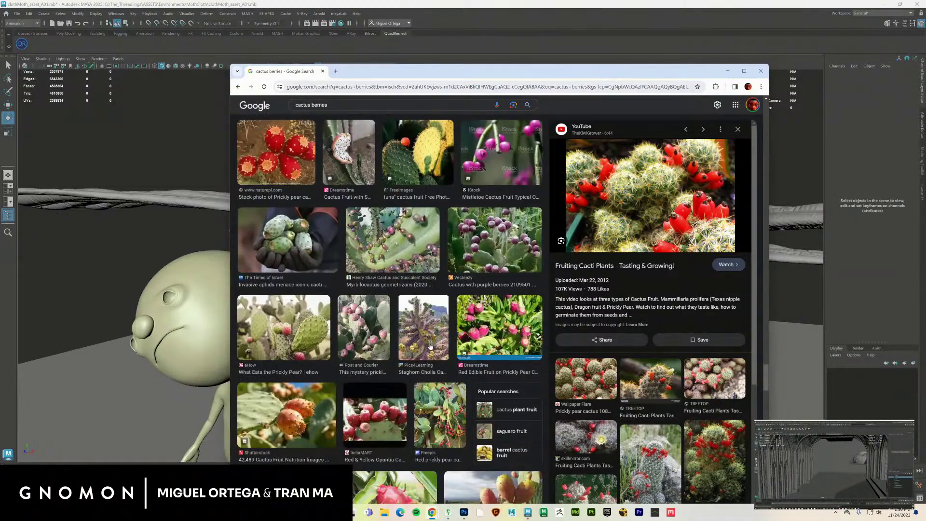
scroll(430, 346, "down", 5)
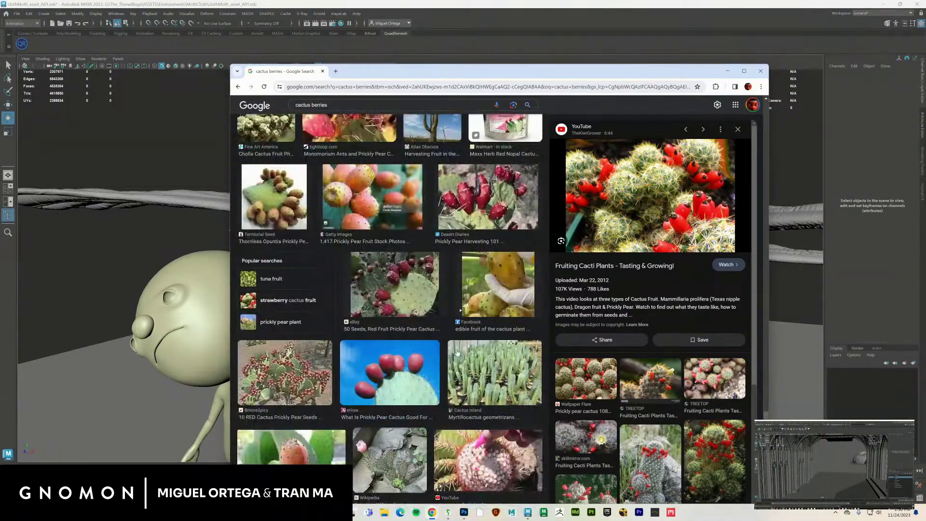
- Preview the eHow "What Is Prickly Pear Cactus Good For?" image and the Turk's cap cactus fruit video image
left_click(418, 371)
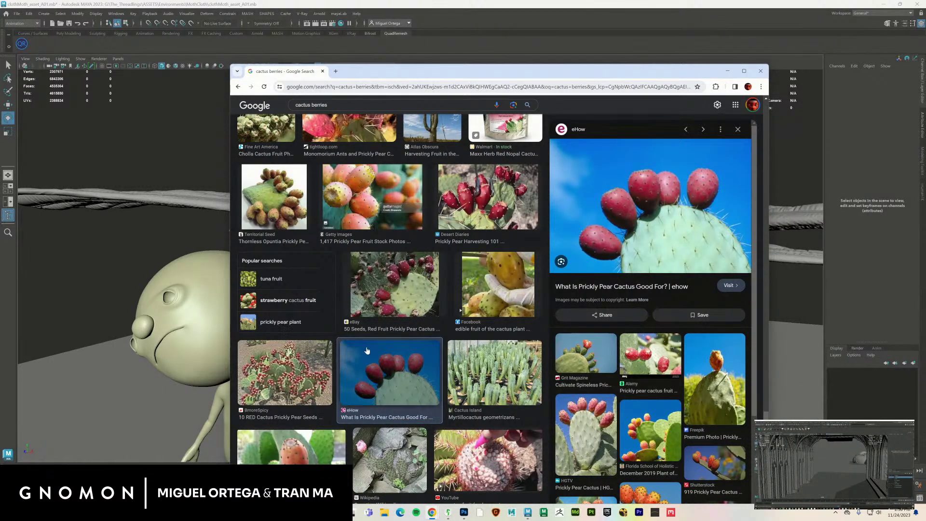
left_click(486, 454)
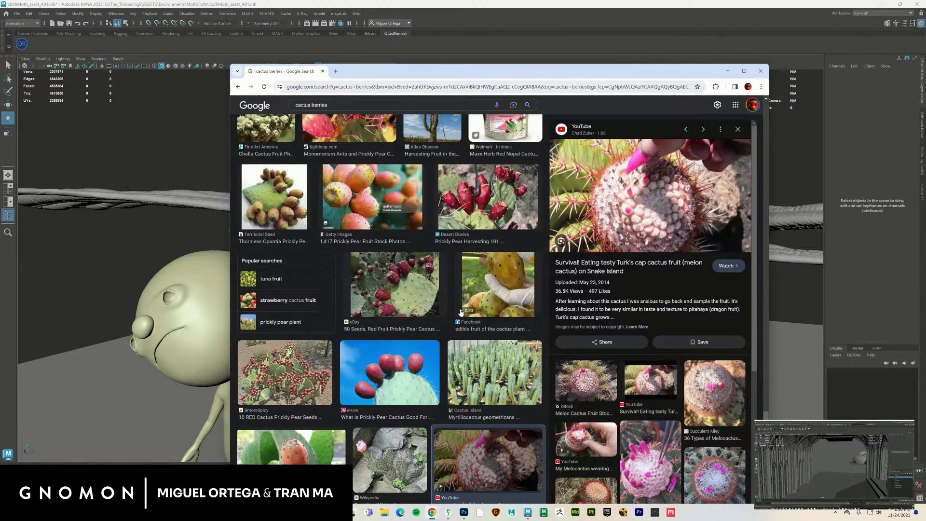
scroll(388, 351, "down", 1)
scroll(388, 351, "down", 2)
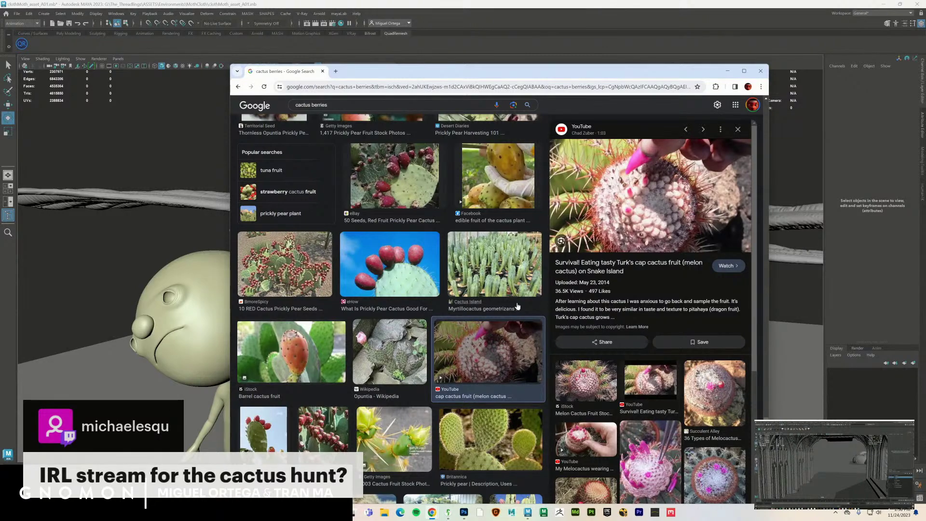
- Go back to the beginning of the cactus berries results and review the first rows of images again
scroll(385, 313, "up", 5)
scroll(379, 306, "up", 5)
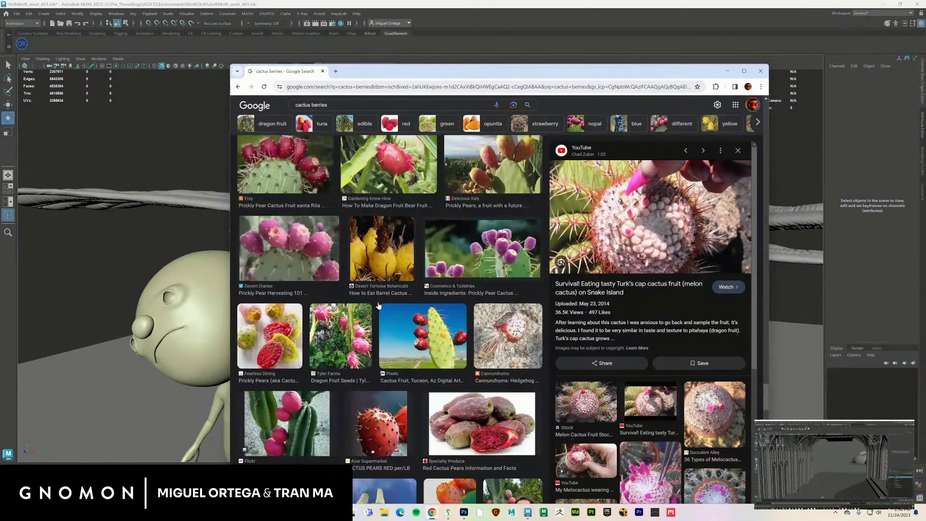
scroll(403, 263, "up", 10)
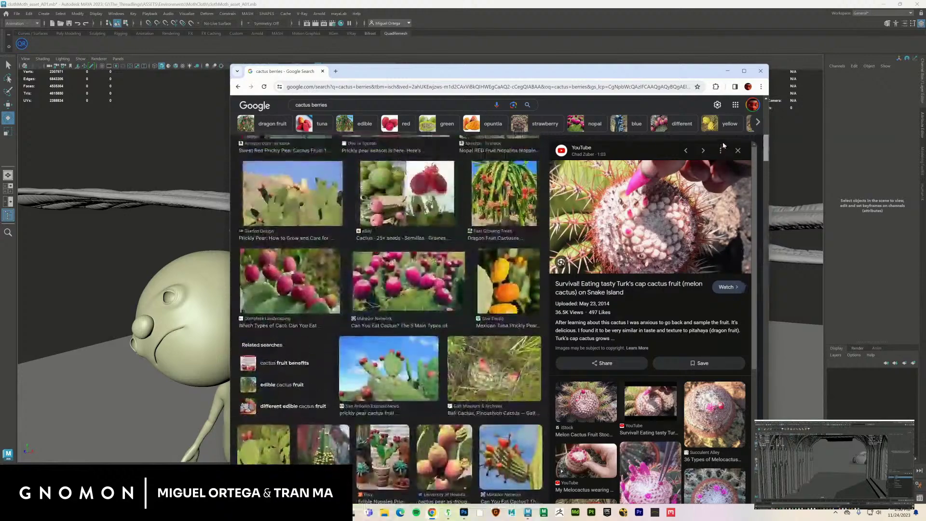
scroll(403, 263, "up", 3)
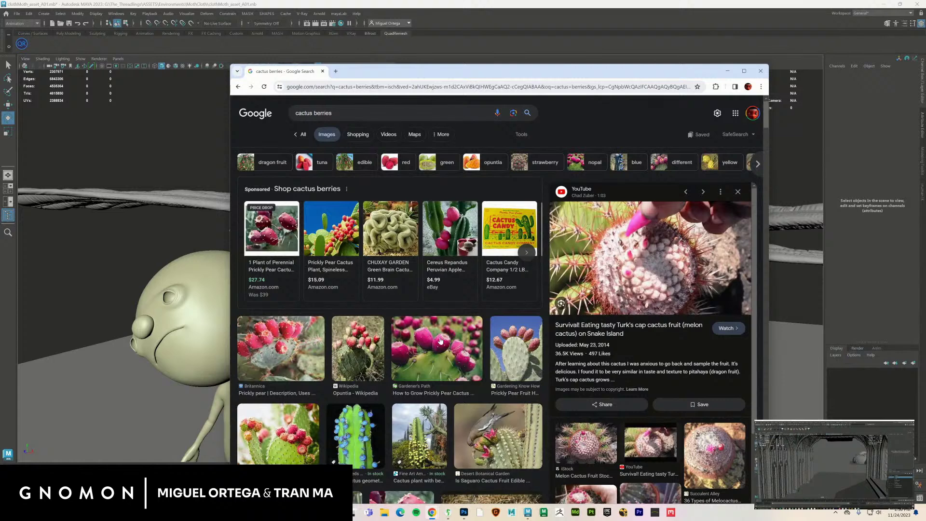
scroll(439, 341, "down", 4)
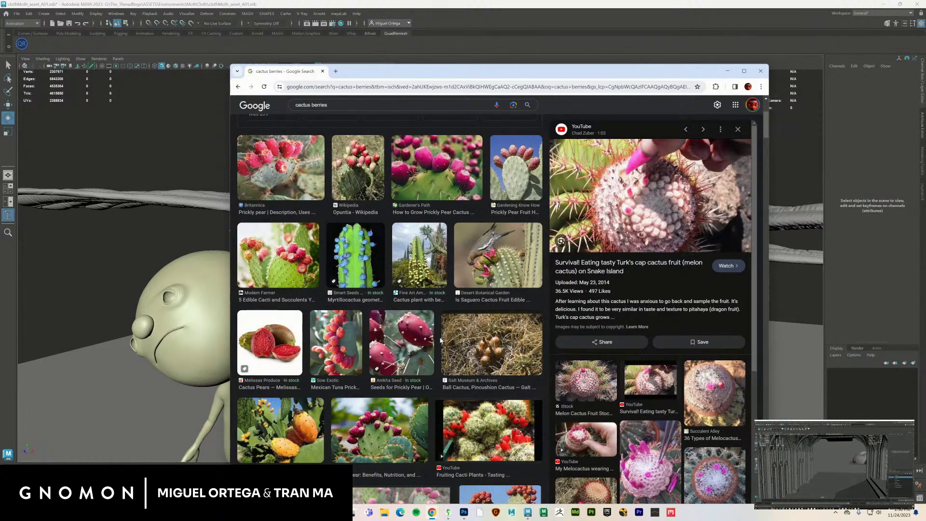
- Browse further down the cactus berries results and preview Utah Public Radio's "Eating the Past: Arizona Prickly Pear Cactus" image
scroll(440, 340, "down", 10)
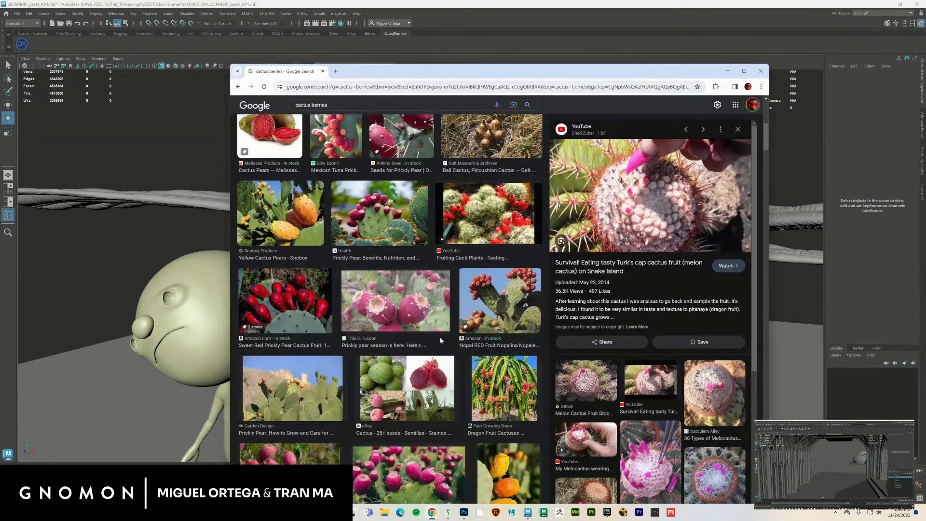
scroll(440, 341, "down", 5)
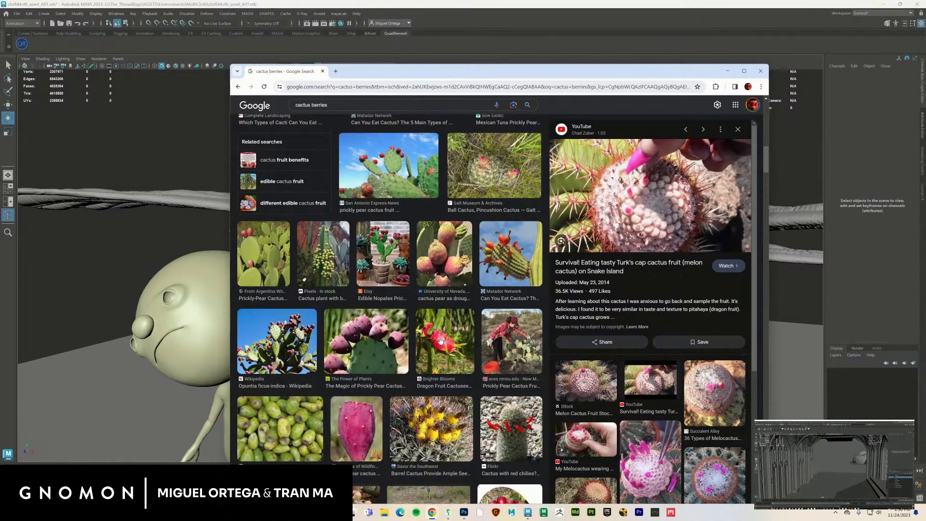
scroll(440, 340, "down", 3)
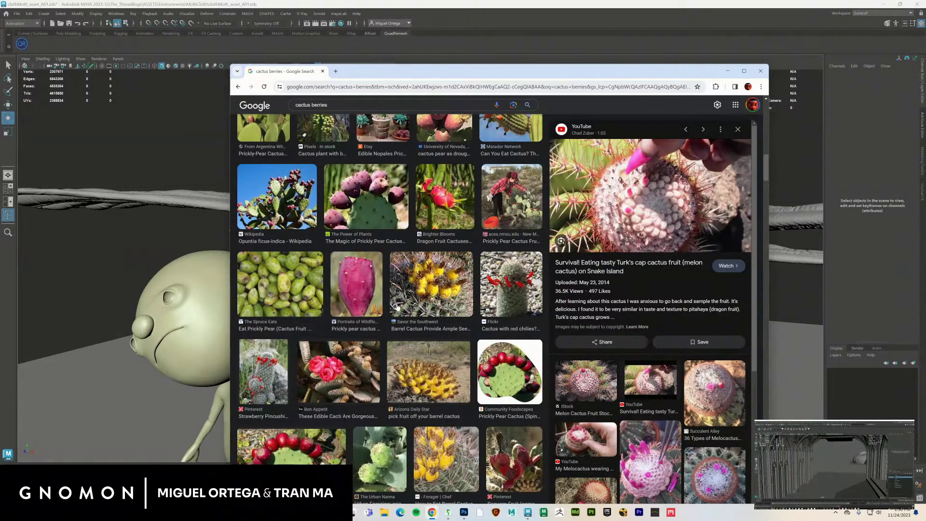
scroll(339, 359, "down", 4)
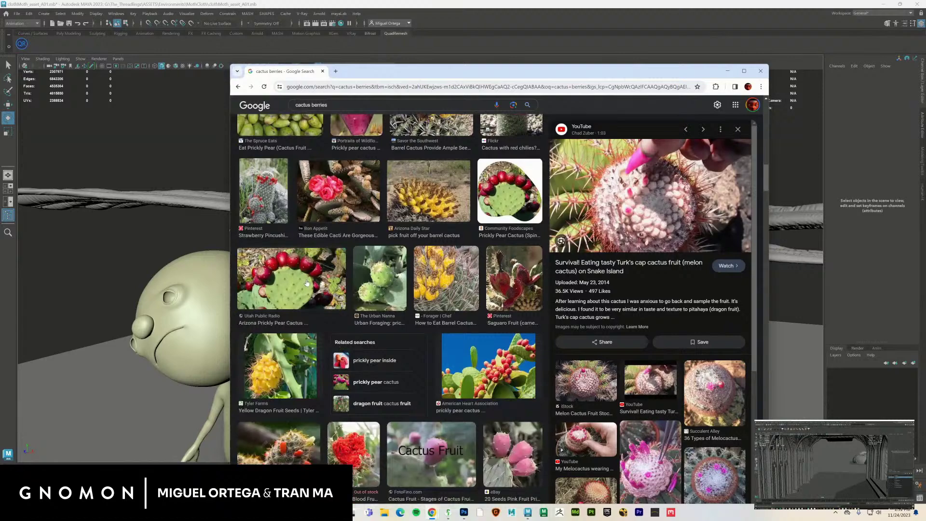
left_click(306, 282)
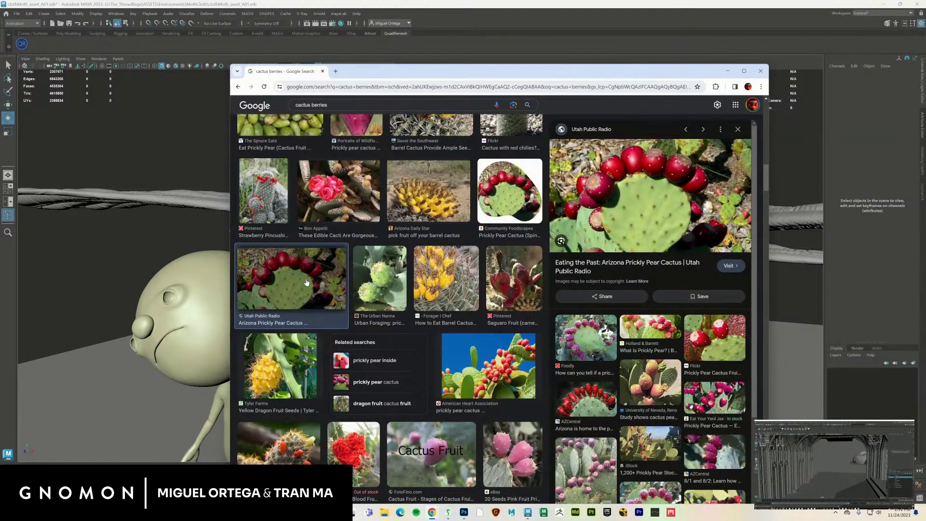
- Examine the fruit shapes, colours and clustering across the further rows of cactus berries images, keeping the Arizona prickly pear preview open
scroll(330, 309, "down", 6)
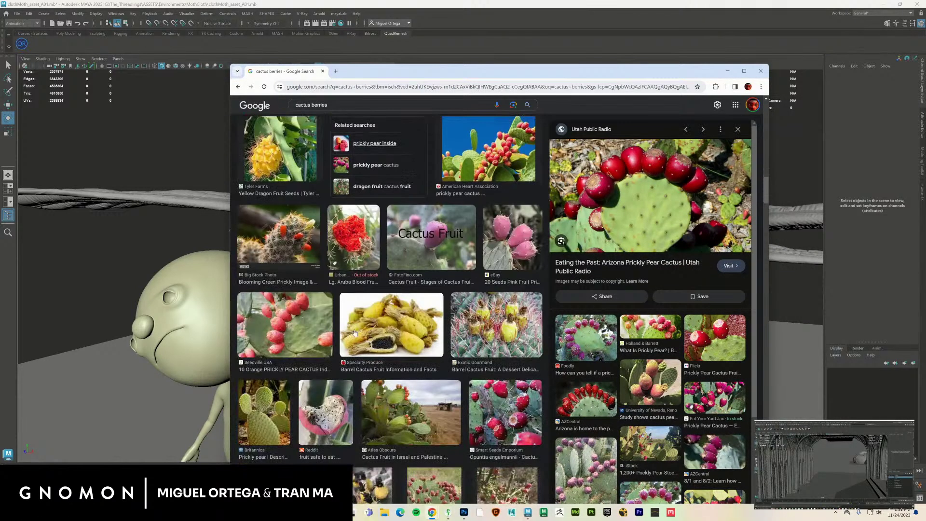
scroll(354, 332, "down", 5)
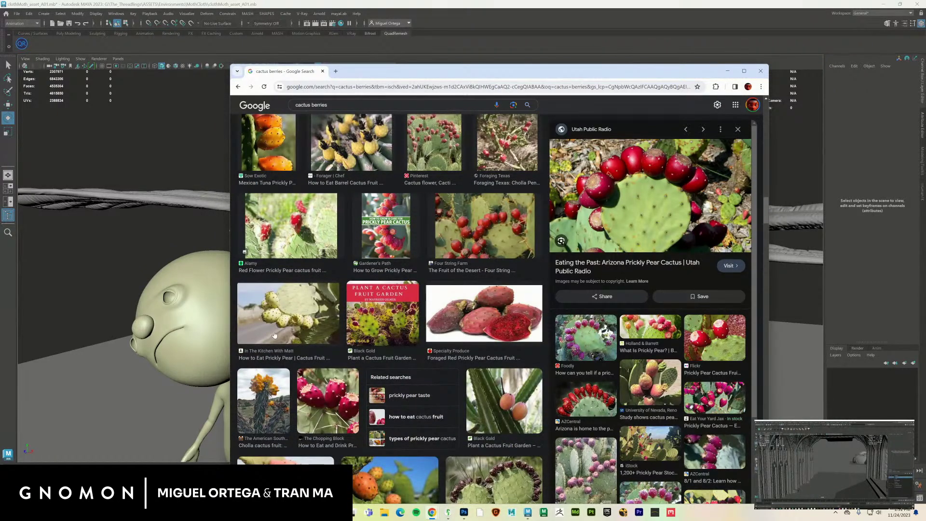
scroll(384, 318, "down", 1)
scroll(384, 309, "down", 10)
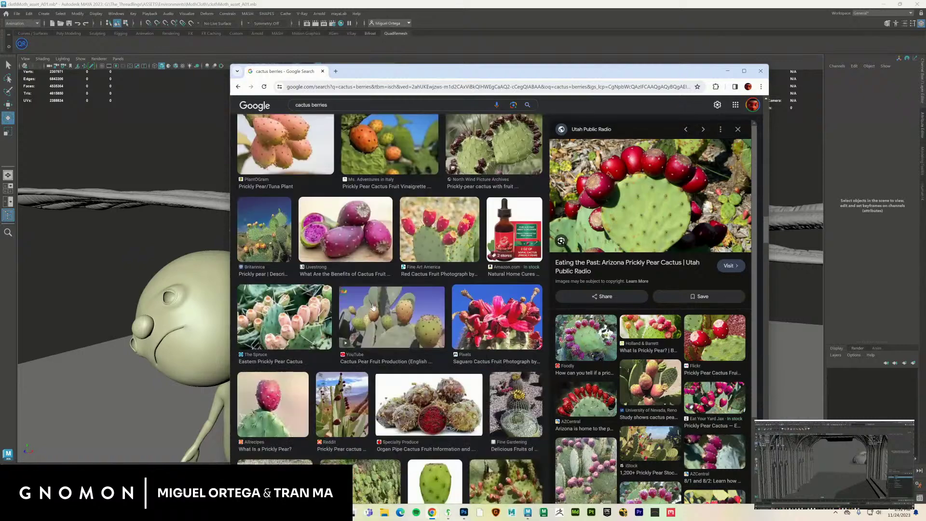
scroll(373, 307, "down", 5)
scroll(372, 307, "down", 3)
scroll(373, 307, "down", 6)
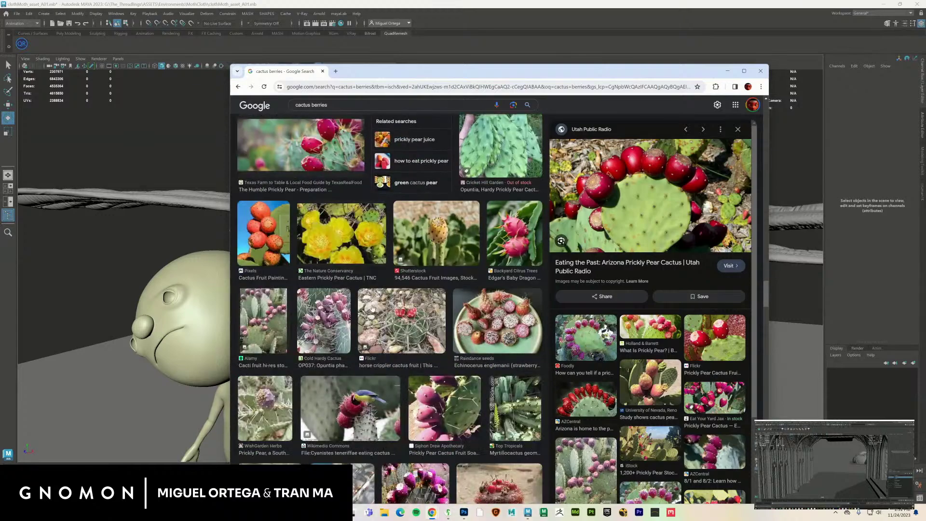
scroll(372, 307, "down", 6)
scroll(371, 309, "down", 6)
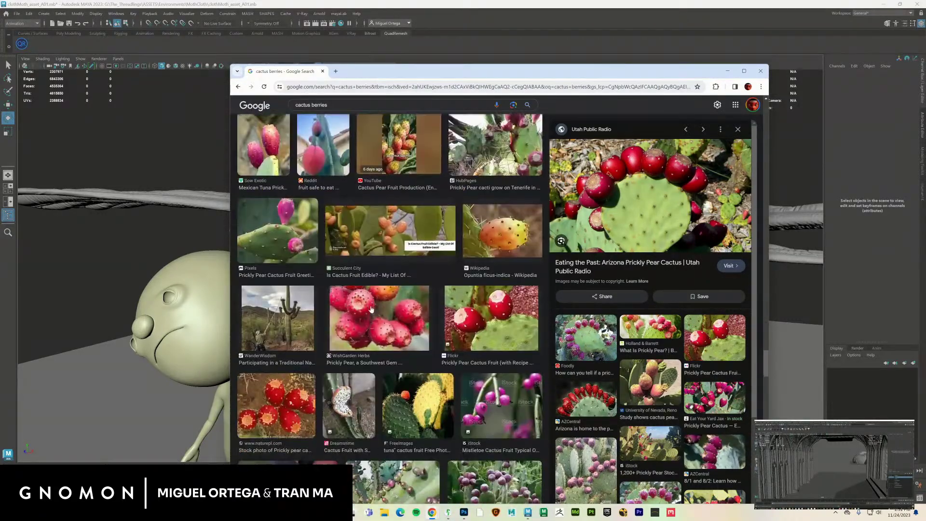
scroll(370, 309, "down", 6)
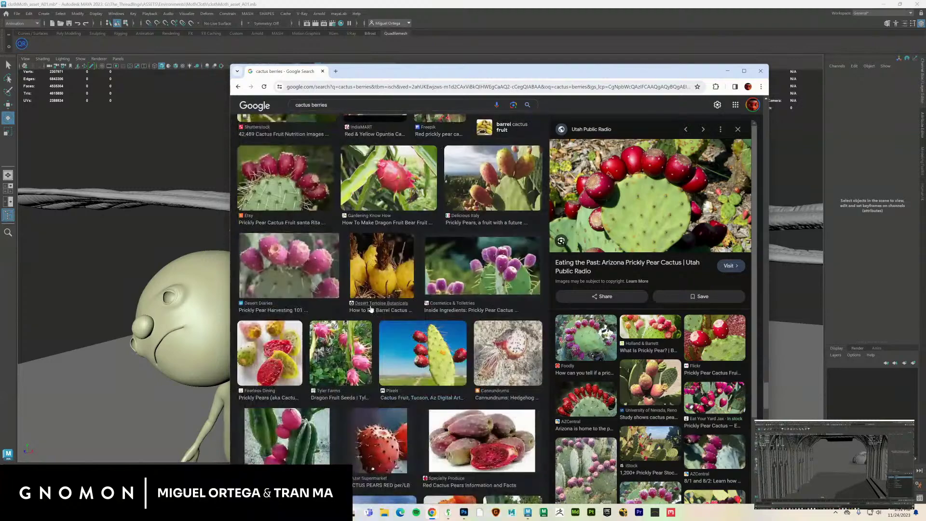
scroll(370, 308, "down", 4)
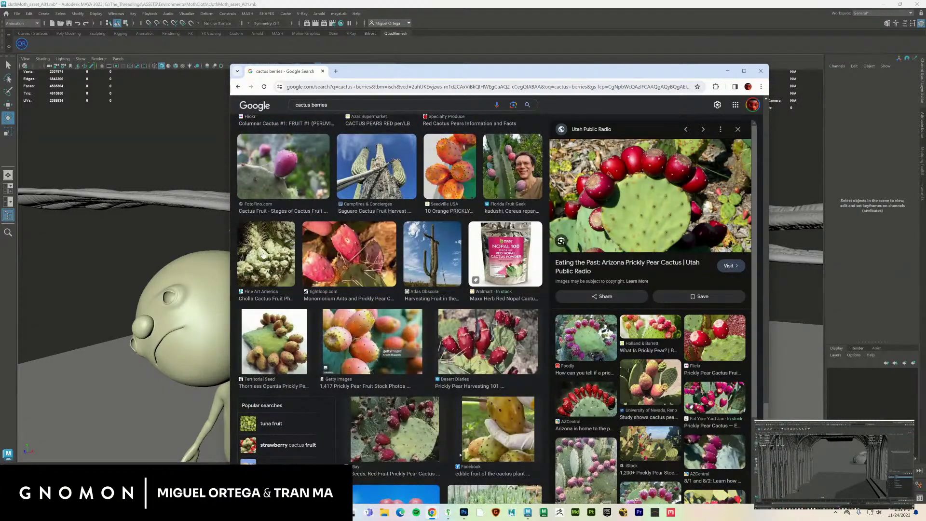
- Preview the Fine Art America cholla cactus fruit photograph and the YouTube Turk's cap cactus fruit image
left_click(263, 255)
scroll(499, 271, "down", 3)
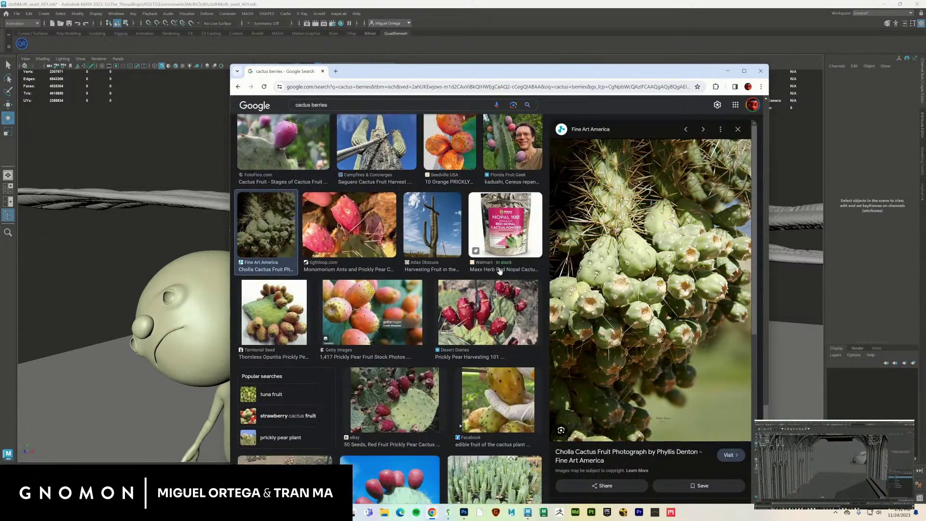
scroll(500, 272, "down", 3)
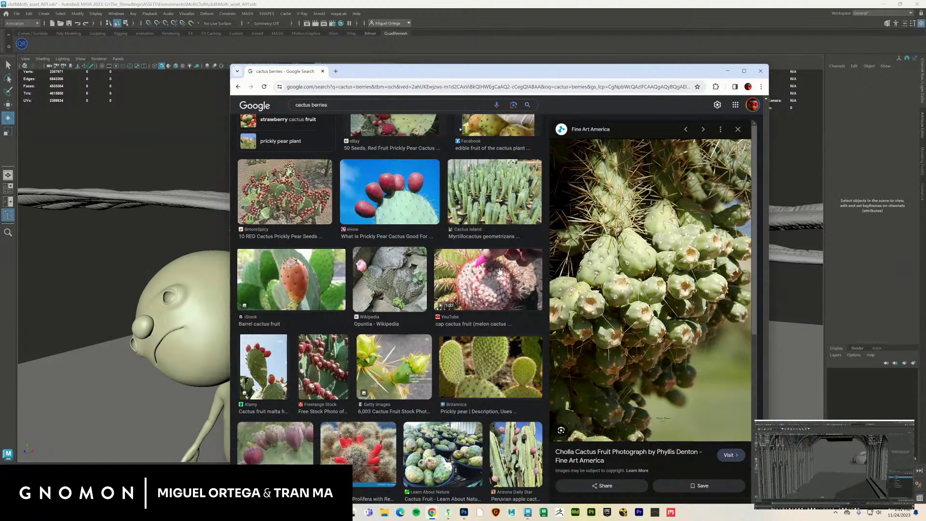
left_click(485, 294)
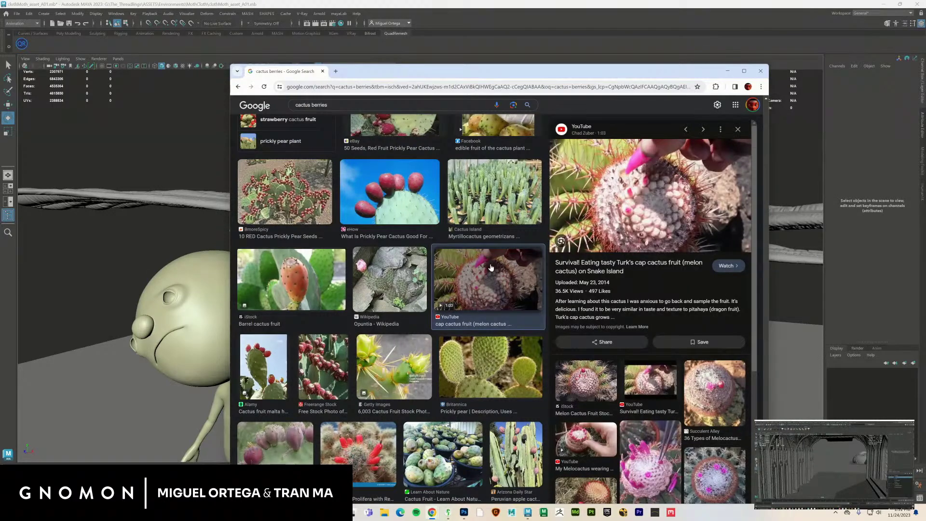
- Look through the last rows of cactus berries results for more fruit references, keeping the Turk's cap preview open
scroll(491, 268, "down", 3)
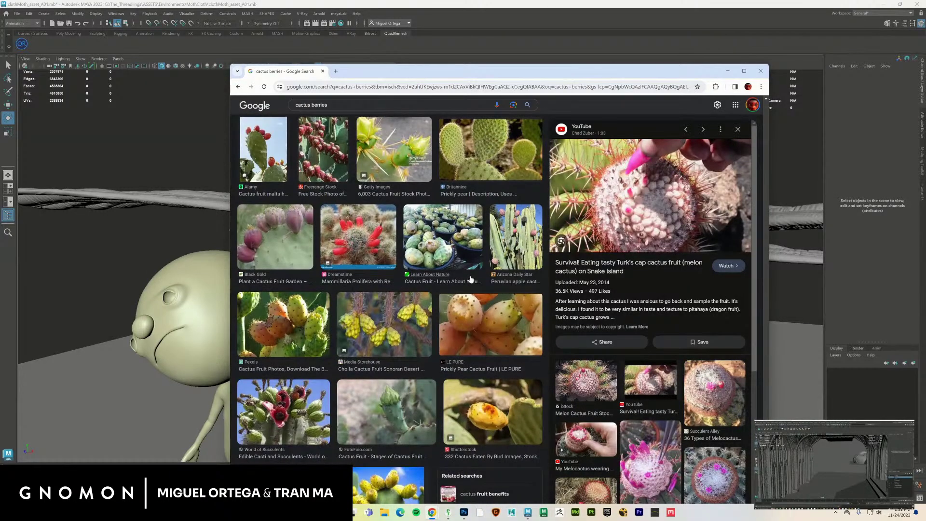
scroll(470, 280, "down", 3)
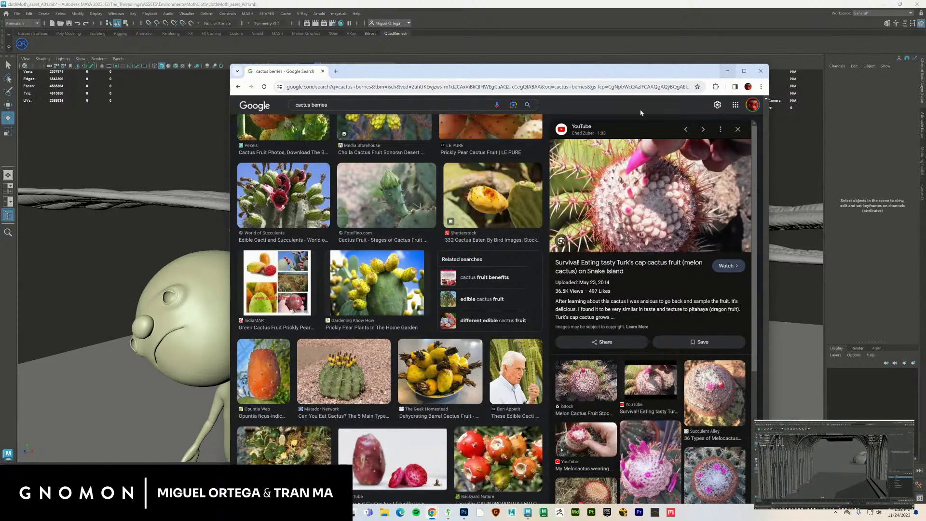
scroll(390, 309, "down", 3)
scroll(540, 312, "down", 12)
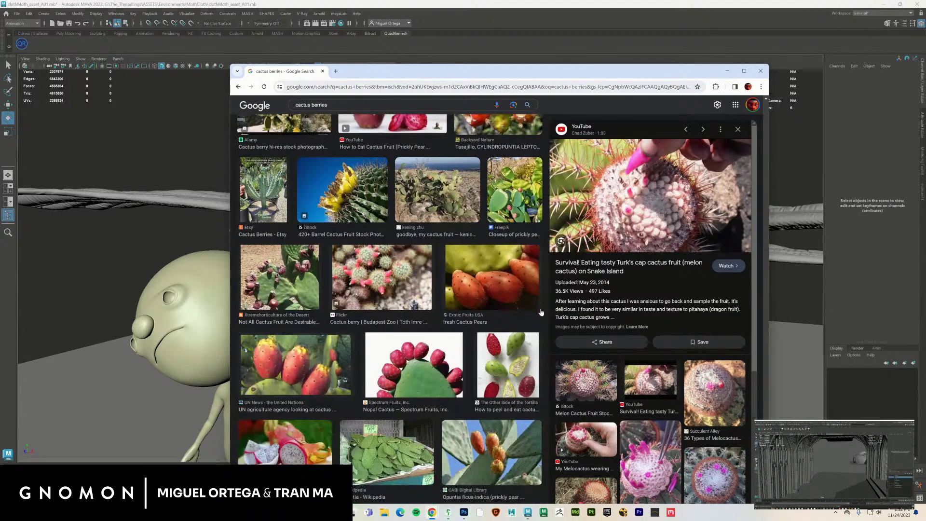
scroll(541, 312, "down", 2)
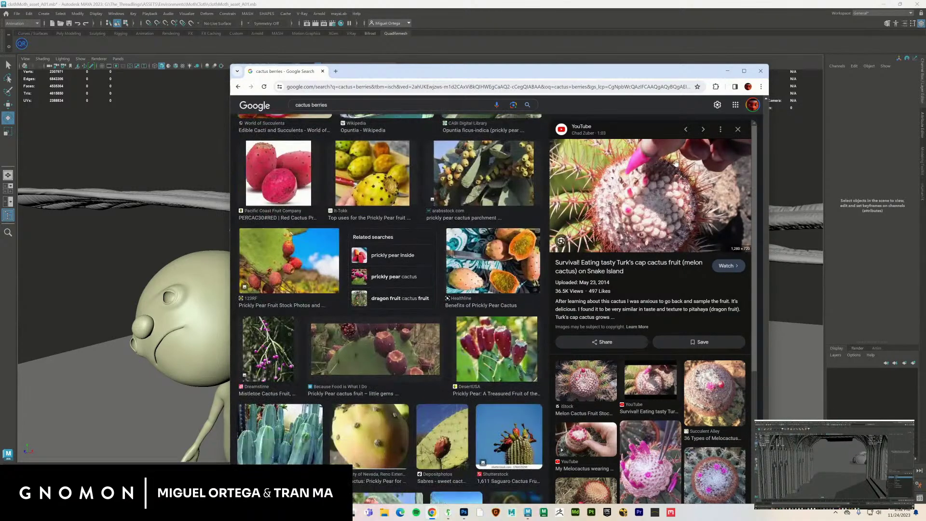
- Minimize the browser to return to Maya and inspect the moth model beside the character from the front, three-quarter and side
left_click(726, 71)
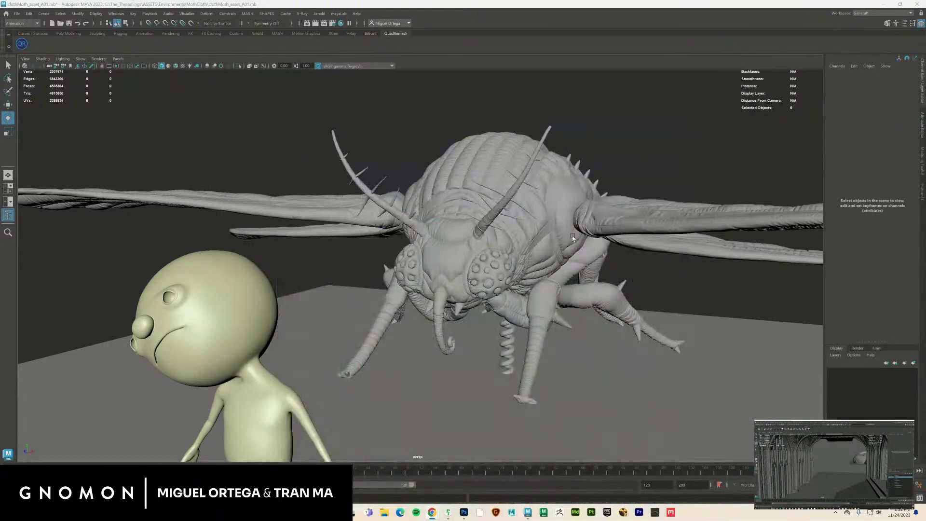
left_click_drag(559, 260, 516, 243, "alt")
mouse_move(659, 305)
right_mouse_down()
mouse_move(534, 289)
mouse_move(688, 300)
mouse_move(660, 307)
right_mouse_up()
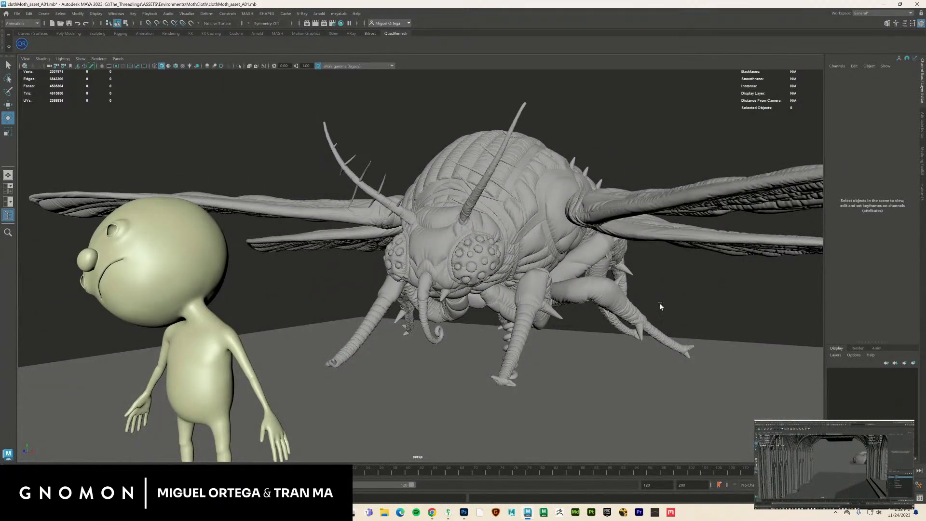
left_click_drag(631, 340, 571, 282)
left_click(669, 296)
middle_click_drag(594, 252, 578, 265, "alt")
left_click_drag(463, 240, 420, 220, "alt")
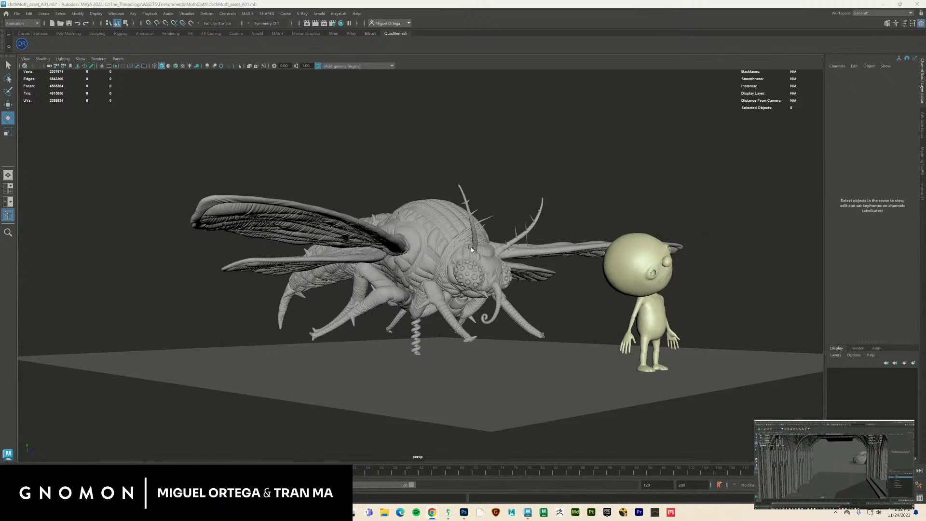
mouse_move(570, 272)
left_mouse_down("alt")
mouse_move(606, 273)
mouse_move(482, 274)
mouse_move(512, 297)
mouse_move(588, 274)
left_mouse_up("alt")
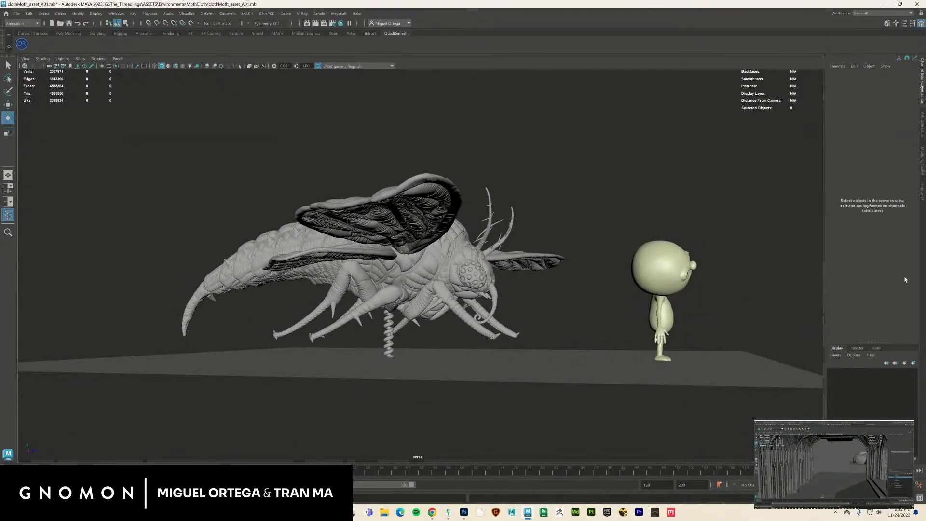